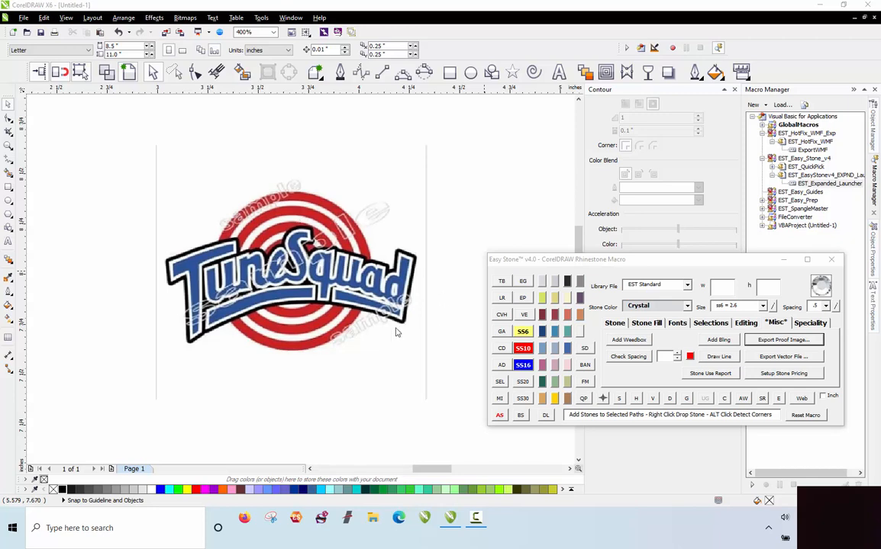
Move the Tune Squad logo image sideways across the page to about X 6.15, Y 7.6 inches
scroll(352, 319, down, 2)
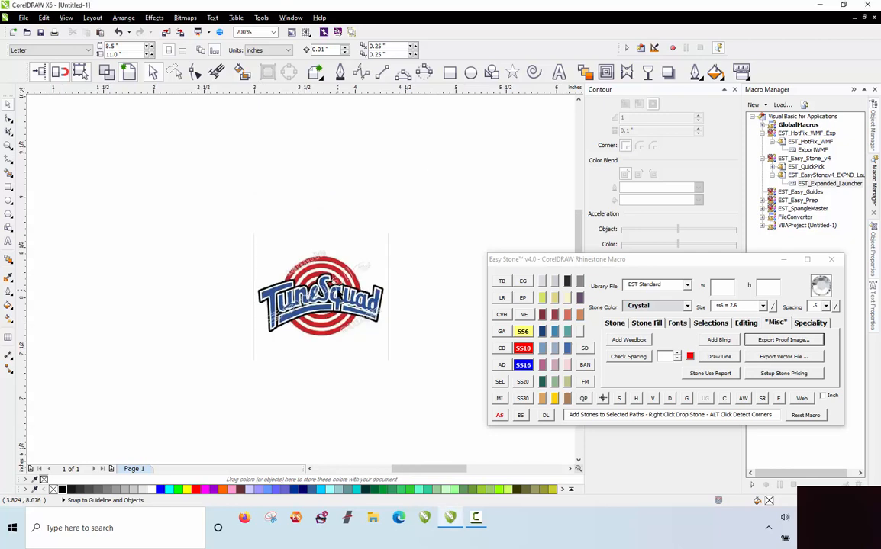
right_click(311, 299)
click(200, 278)
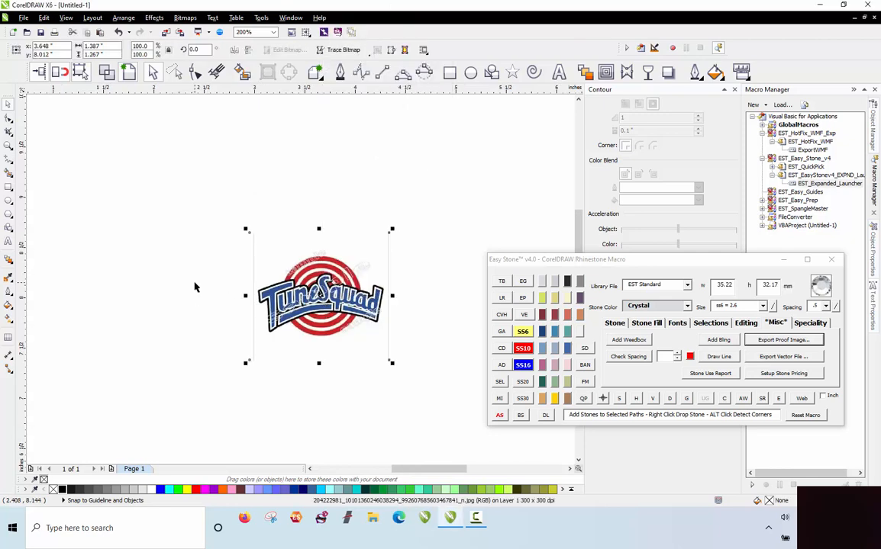
scroll(195, 288, down, 1)
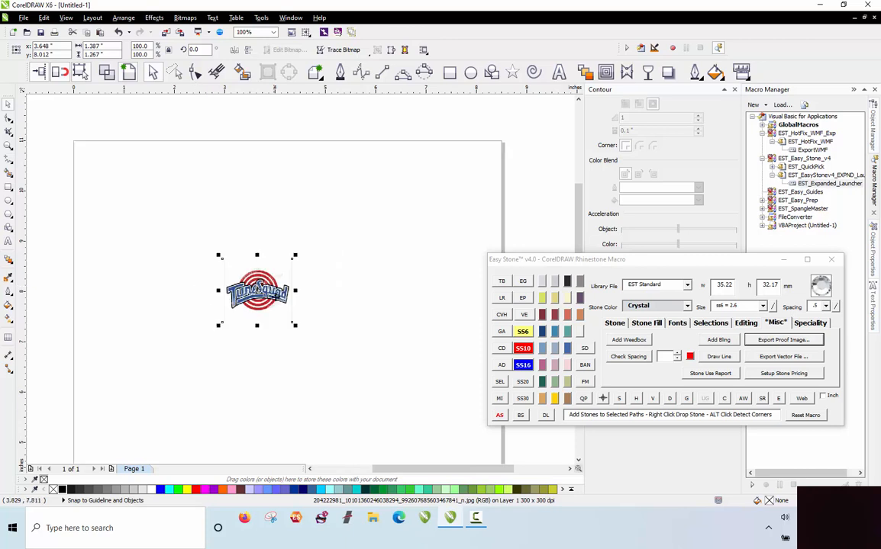
scroll(286, 296, up, 2)
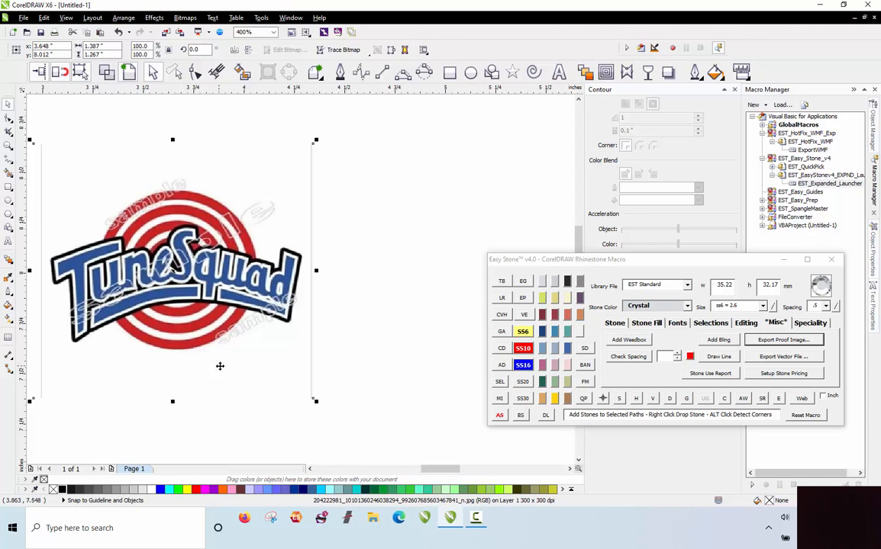
scroll(267, 236, down, 1)
scroll(150, 192, down, 1)
drag(180, 207, 301, 225)
scroll(345, 228, up, 1)
scroll(380, 284, up, 1)
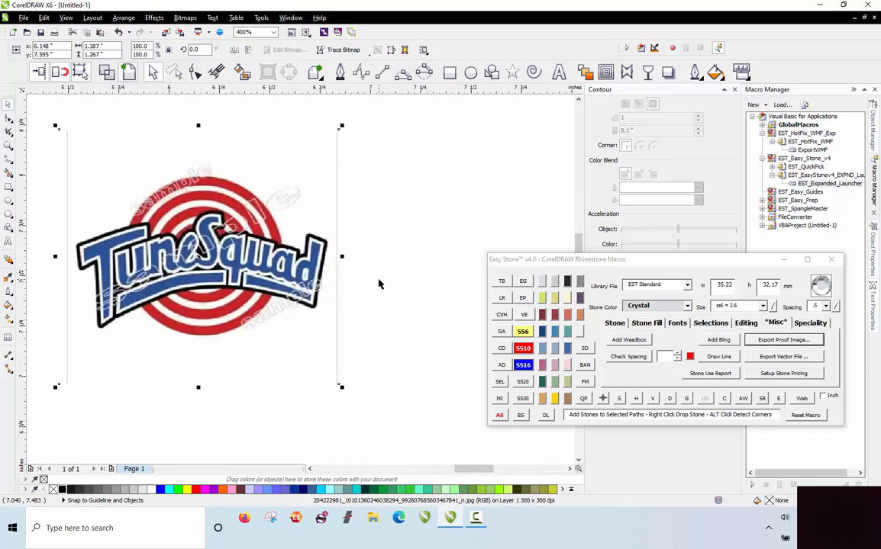
Resize the logo image with Set Size, marking a reference line across the lettering and setting its width to 9 inches
scroll(379, 285, down, 1)
scroll(318, 277, up, 1)
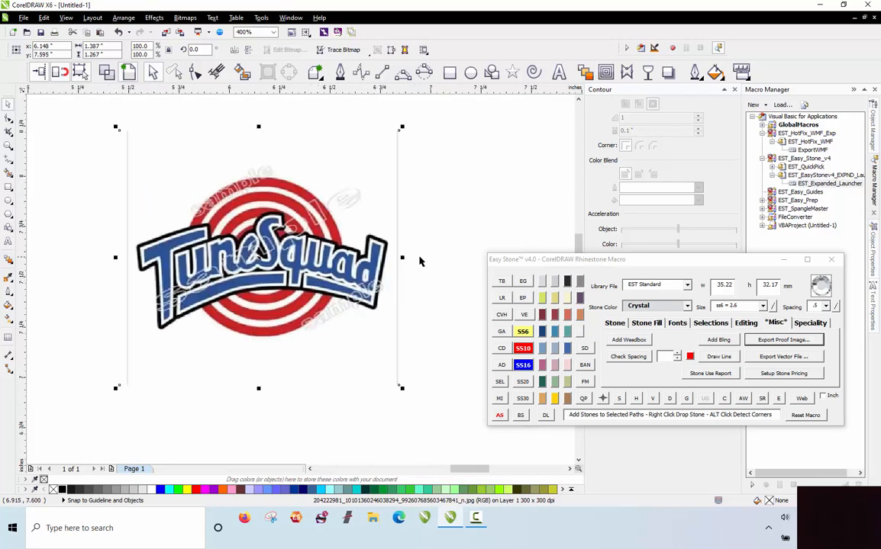
click(418, 295)
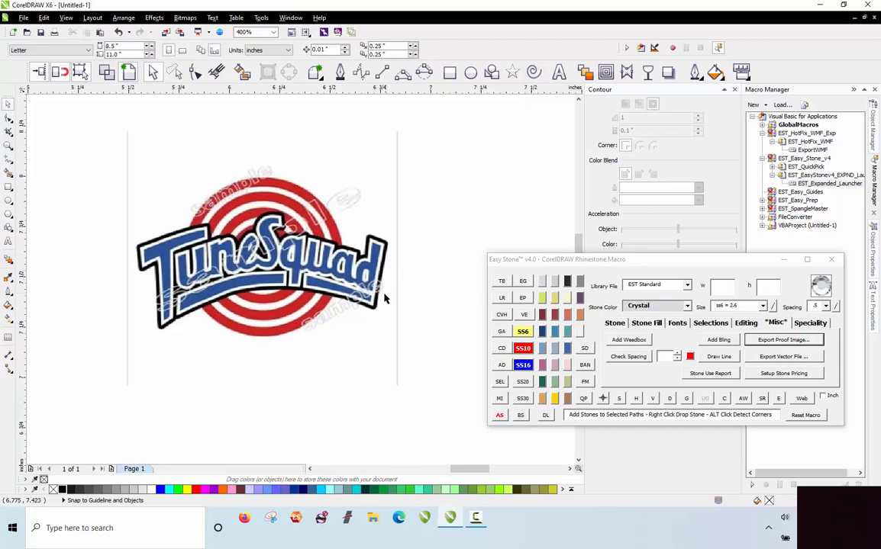
click(376, 300)
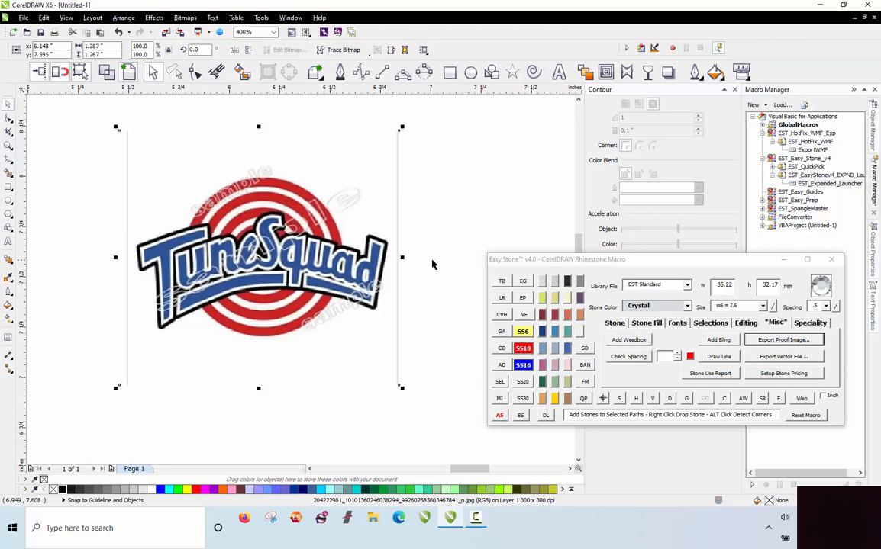
click(431, 266)
click(344, 256)
click(809, 324)
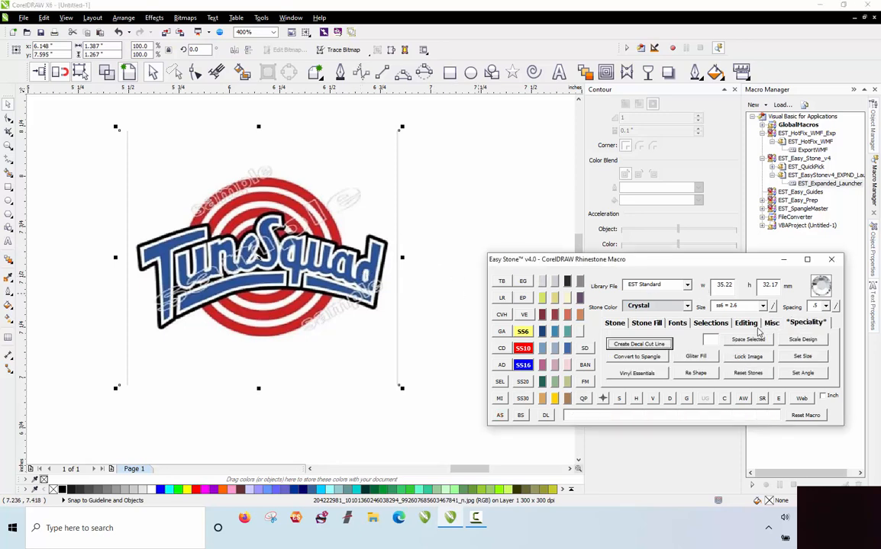
click(802, 356)
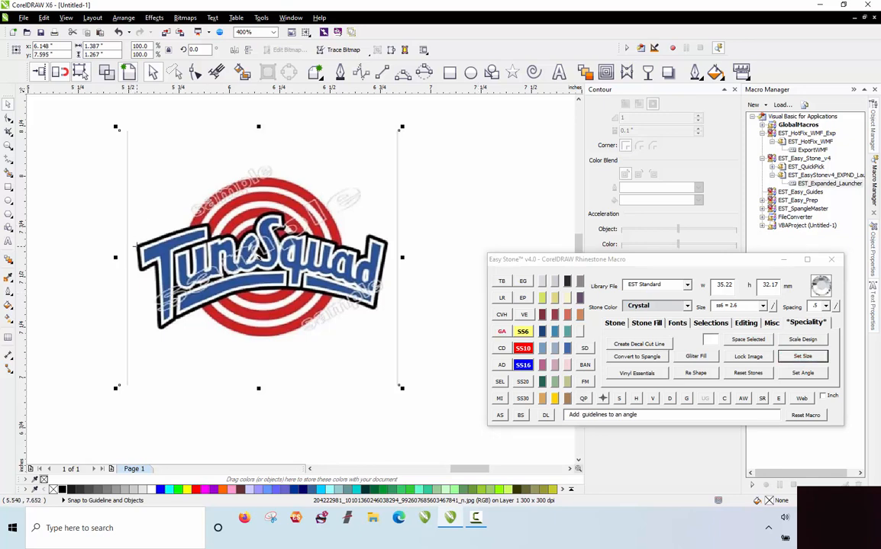
click(387, 243)
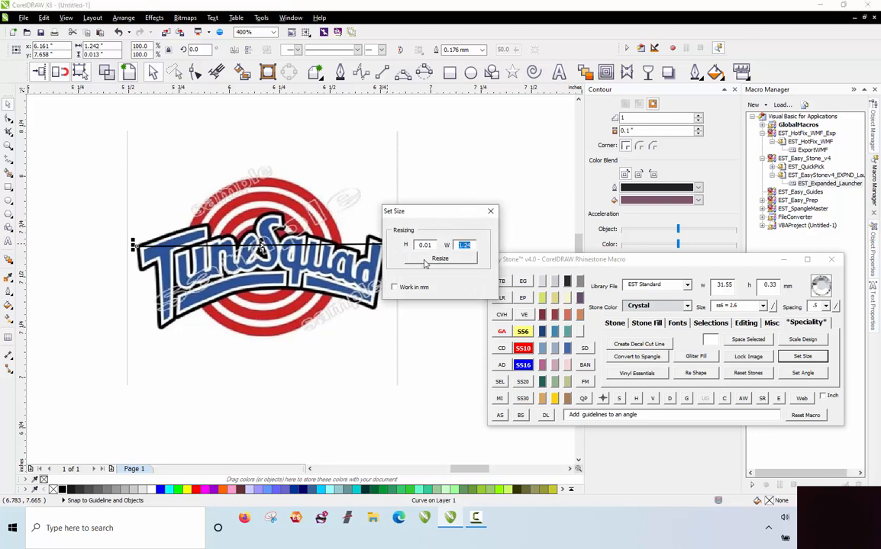
click(425, 261)
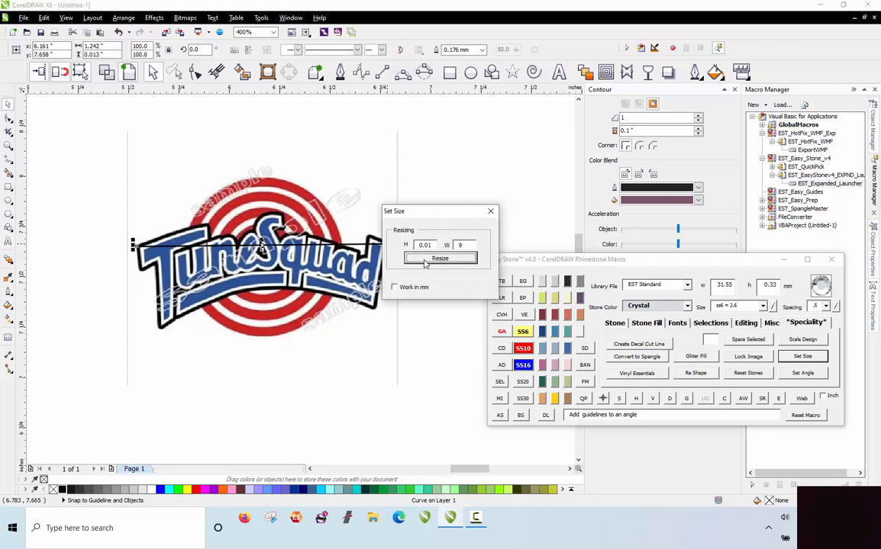
Move the enlarged logo image beside the page to about X 14.84, Y 8.24 inches and deselect it
scroll(258, 256, down, 2)
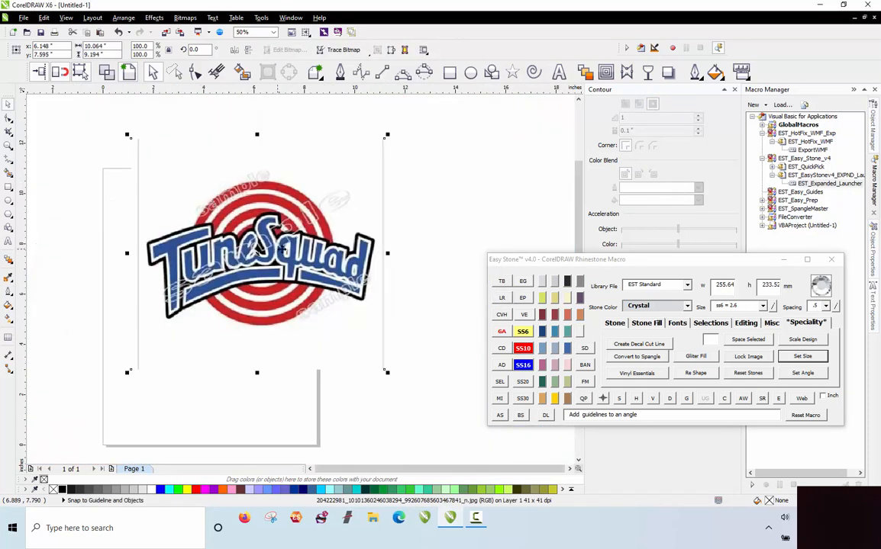
scroll(252, 226, down, 1)
scroll(328, 192, up, 1)
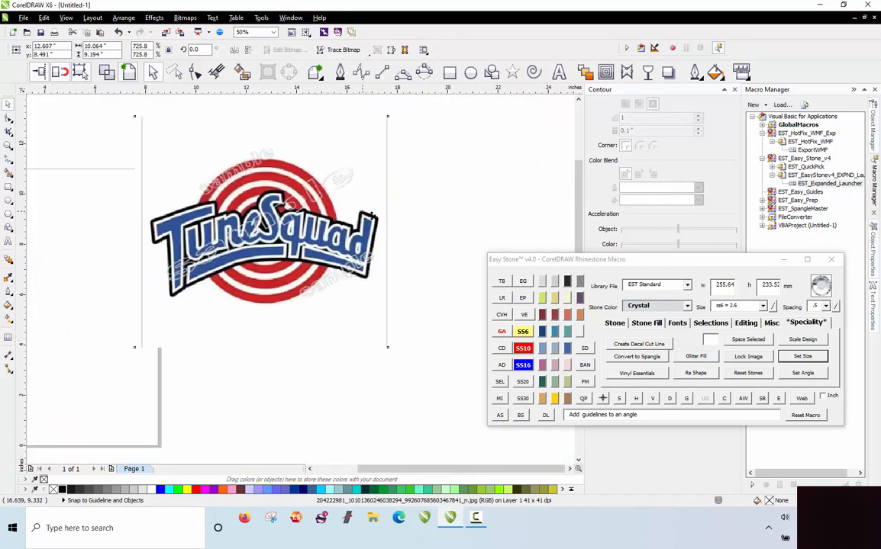
right_click(358, 241)
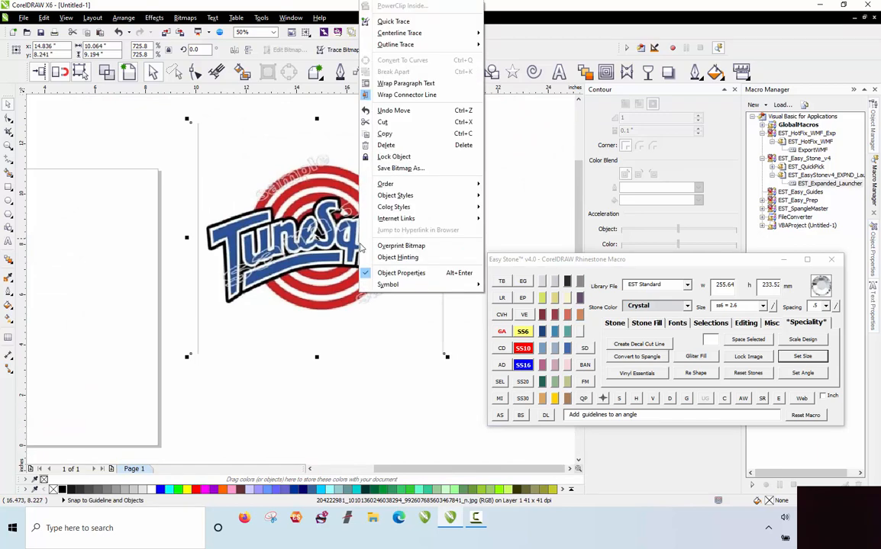
key(Escape)
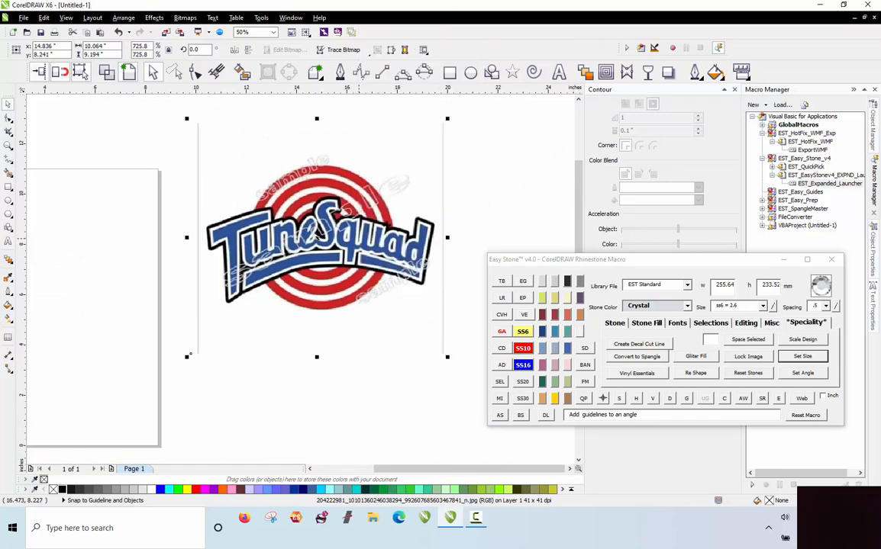
key(Escape)
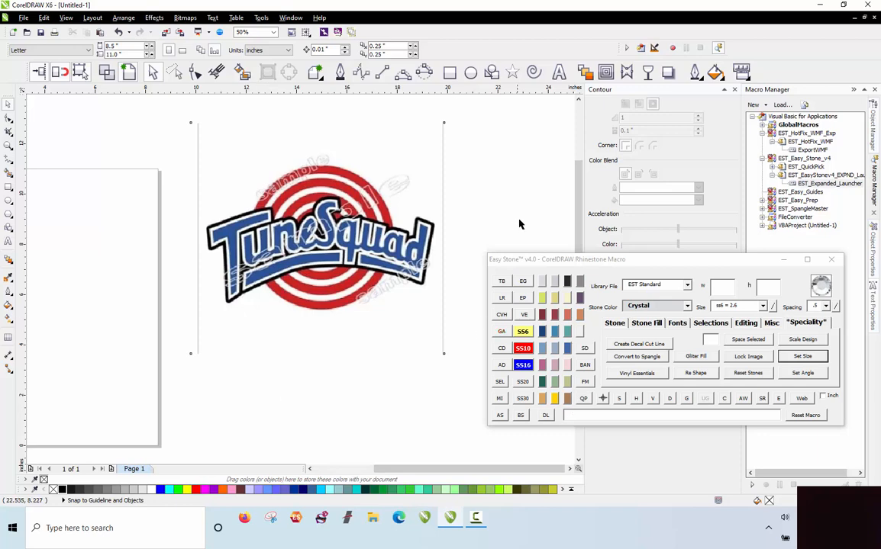
Set the stone size to SS10 and place one Crystal stone on the outline's lower corner below the letter d
scroll(414, 250, up, 3)
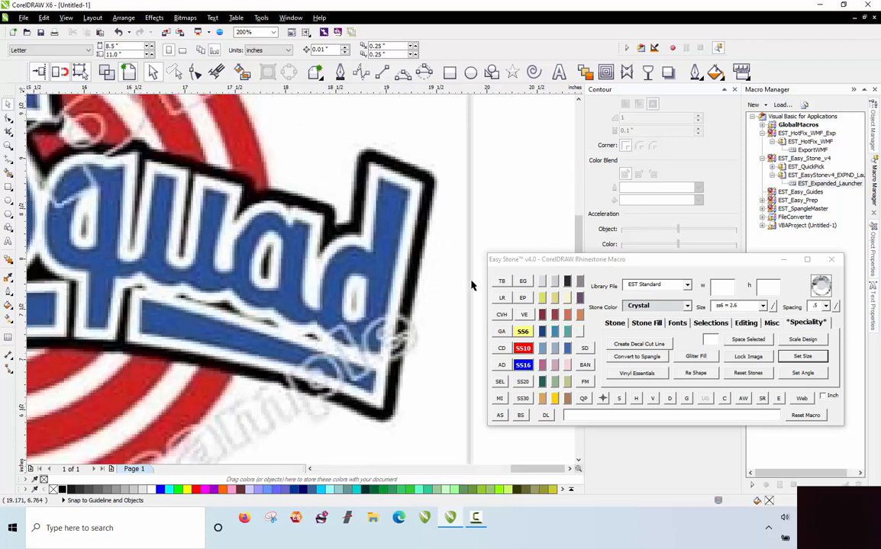
click(523, 351)
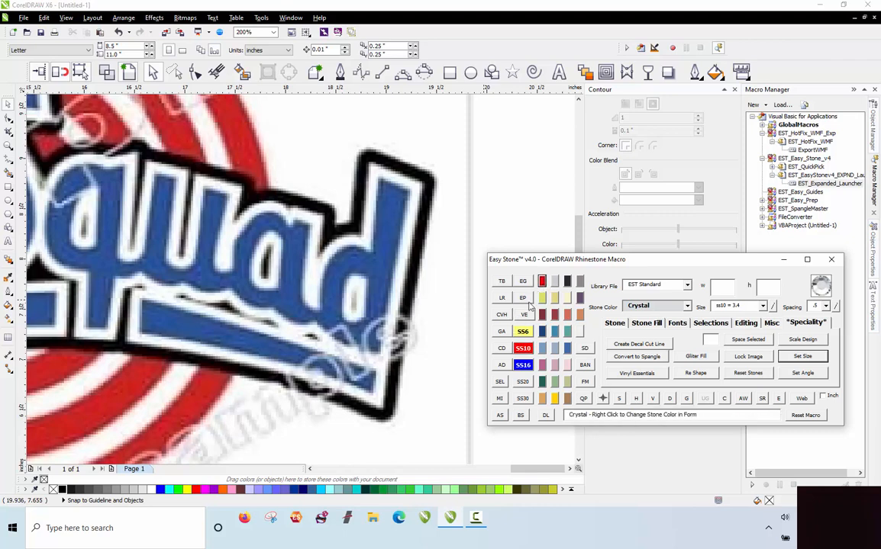
click(499, 416)
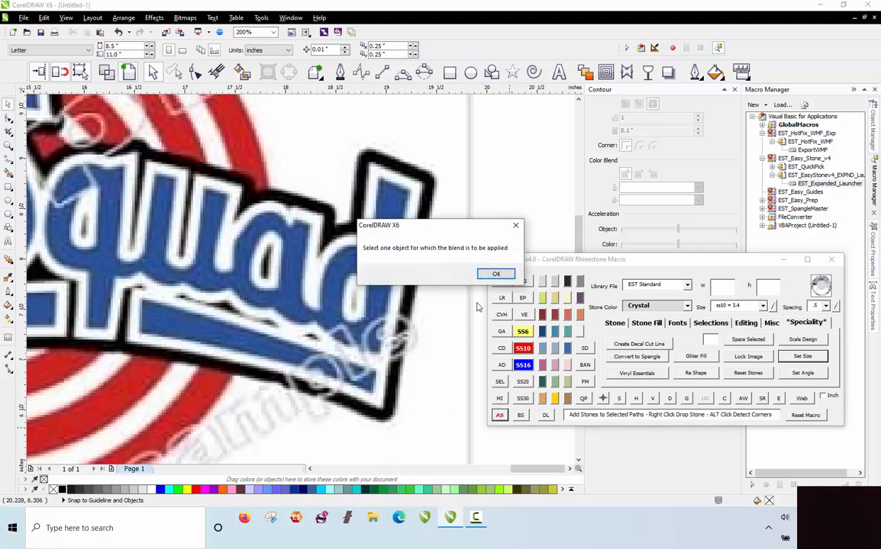
click(496, 277)
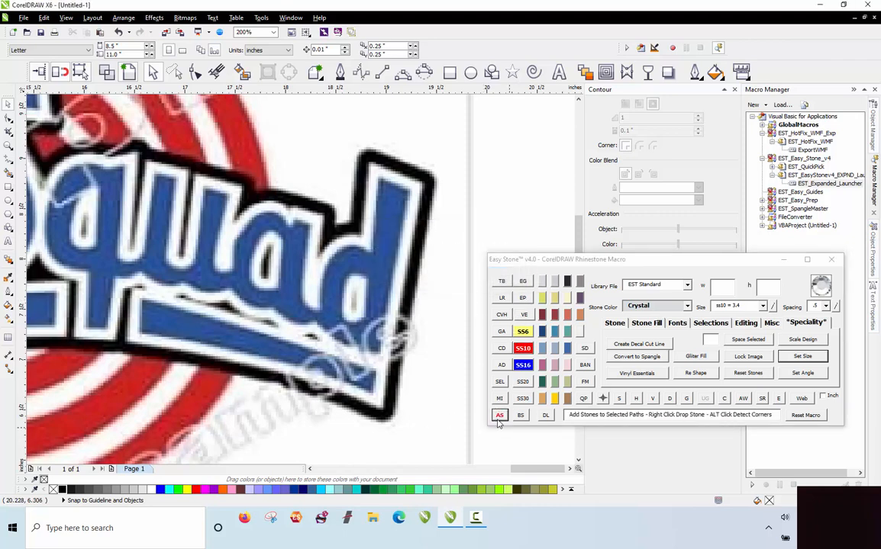
click(389, 412)
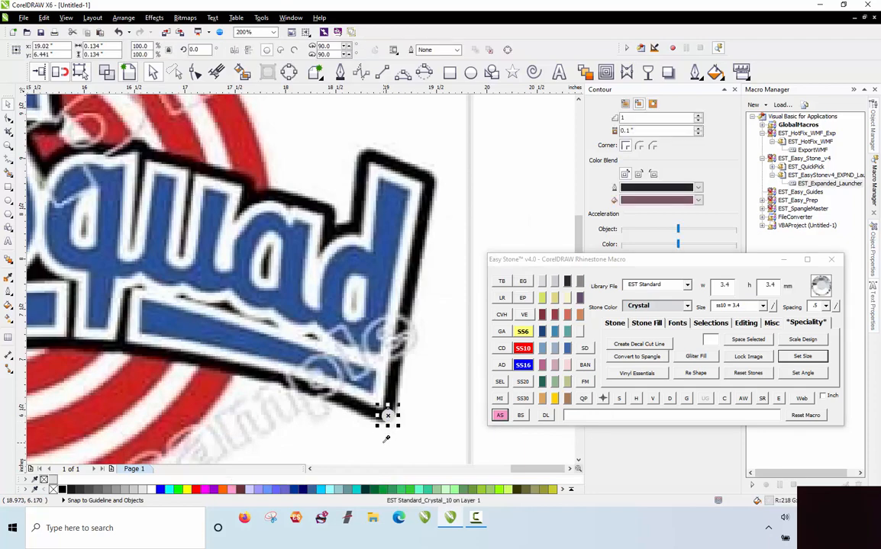
click(386, 438)
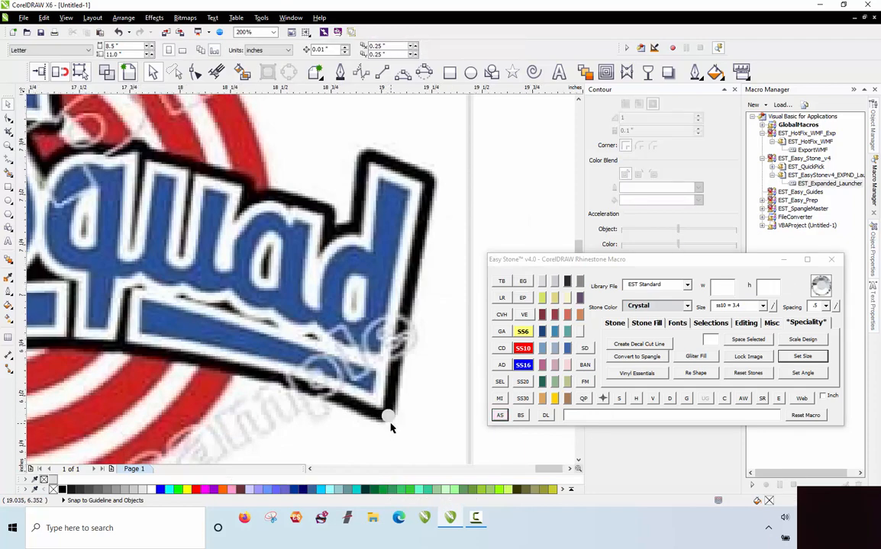
Move the stone up onto the black outline beside the d to compare its size with the outline's width
scroll(389, 424, up, 2)
drag(389, 406, 404, 225)
scroll(405, 225, down, 1)
scroll(397, 223, down, 2)
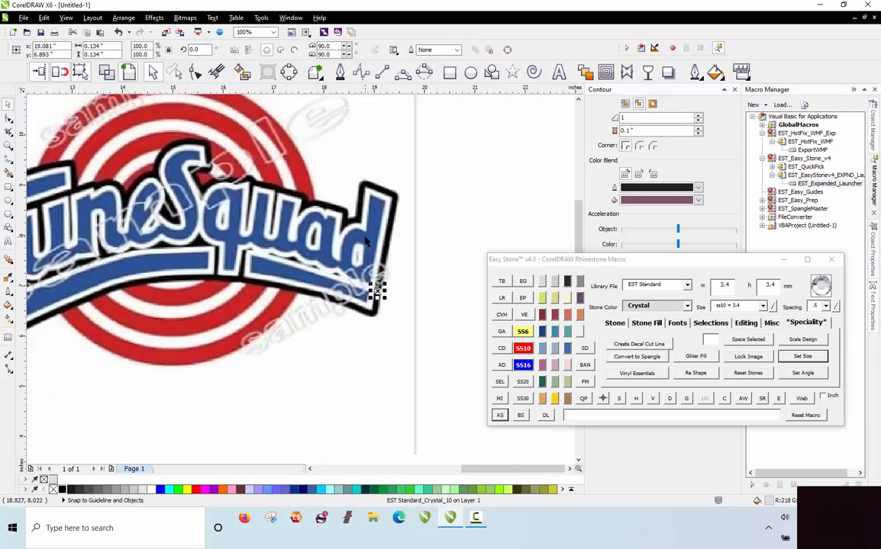
scroll(387, 249, up, 1)
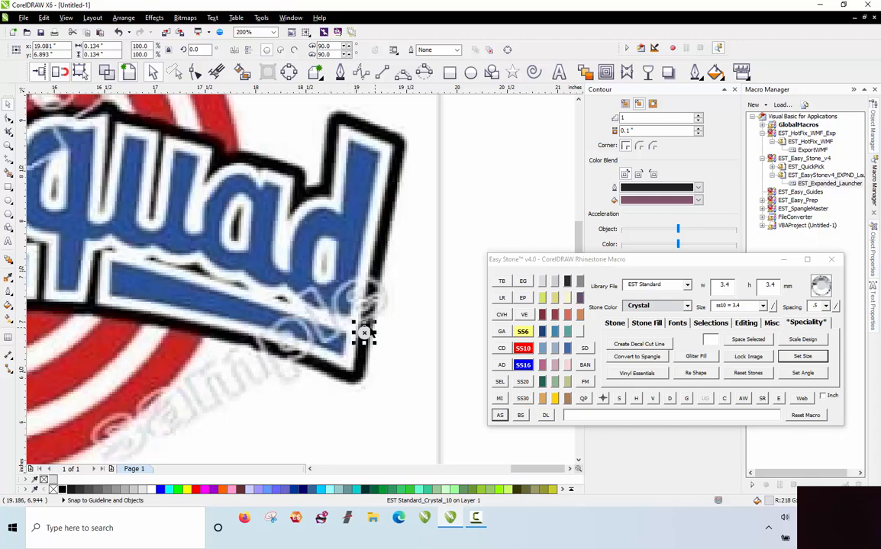
scroll(365, 333, up, 1)
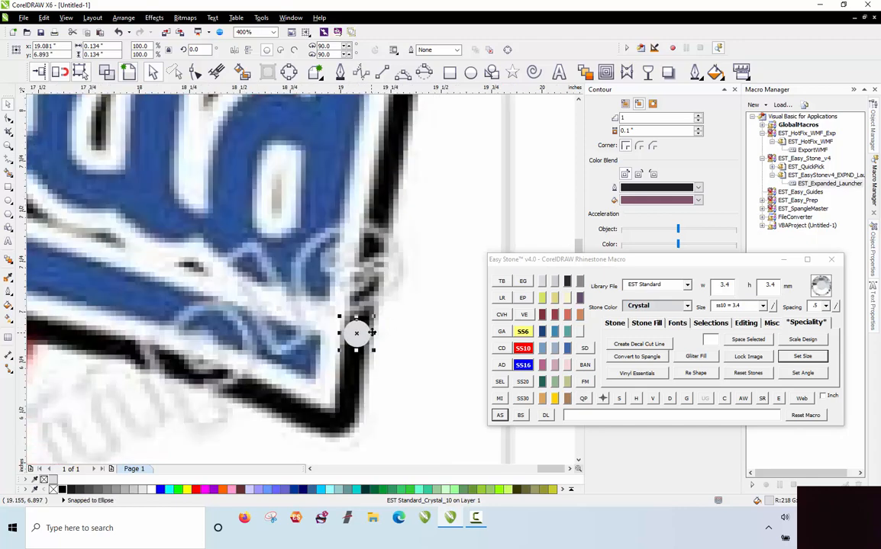
scroll(370, 333, up, 1)
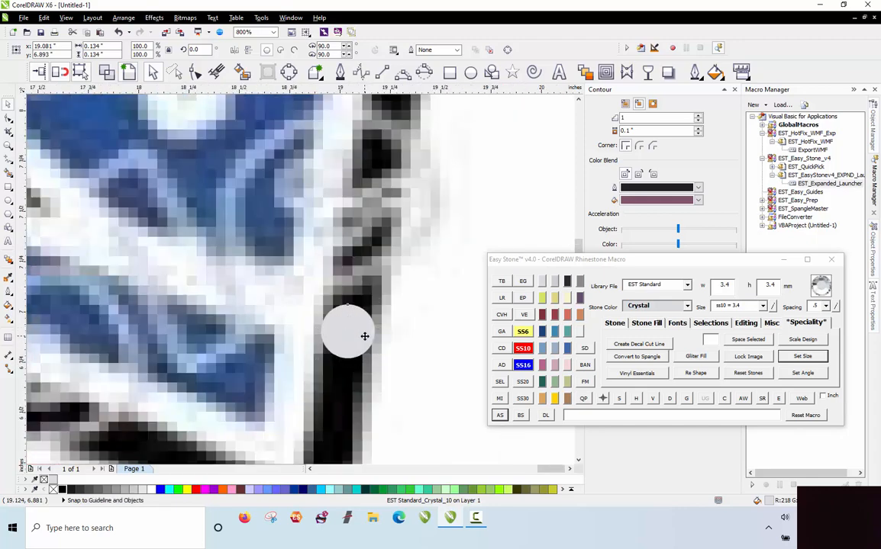
scroll(365, 336, down, 1)
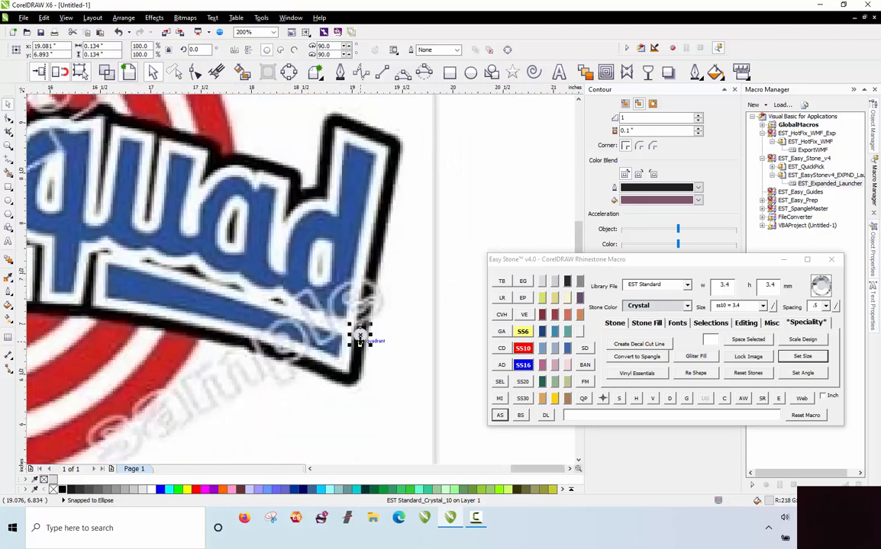
key(Escape)
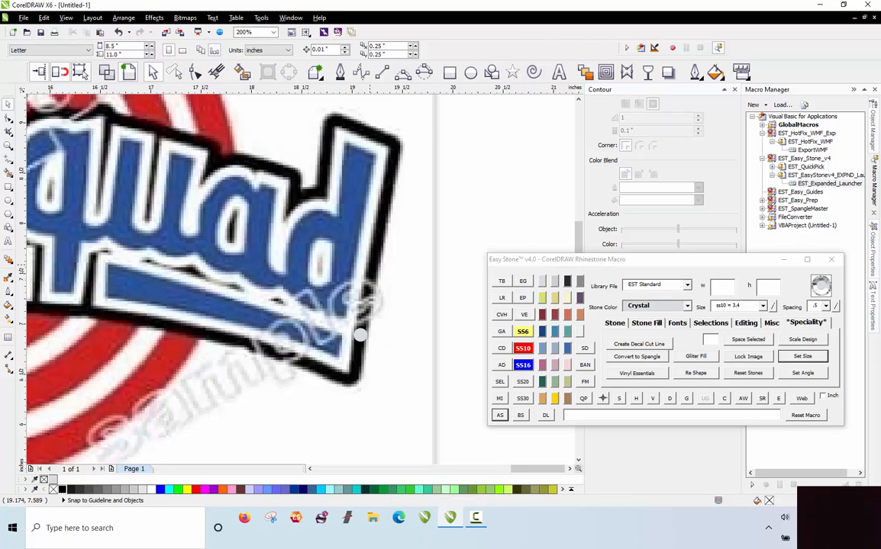
scroll(365, 326, up, 1)
scroll(352, 343, down, 1)
scroll(336, 349, up, 1)
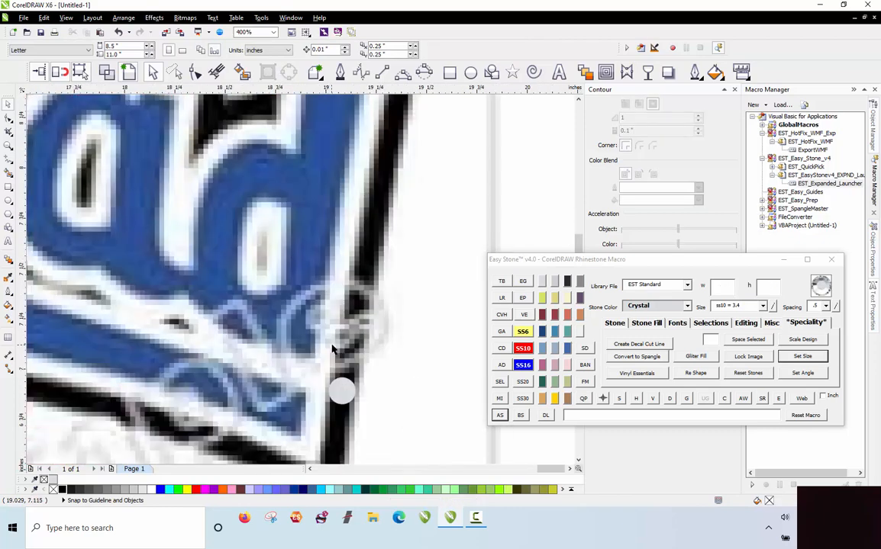
scroll(341, 391, down, 1)
Place stones at the upper and lower outer corners of the d's outline and fill the edge between them with SS10 stones
click(375, 243)
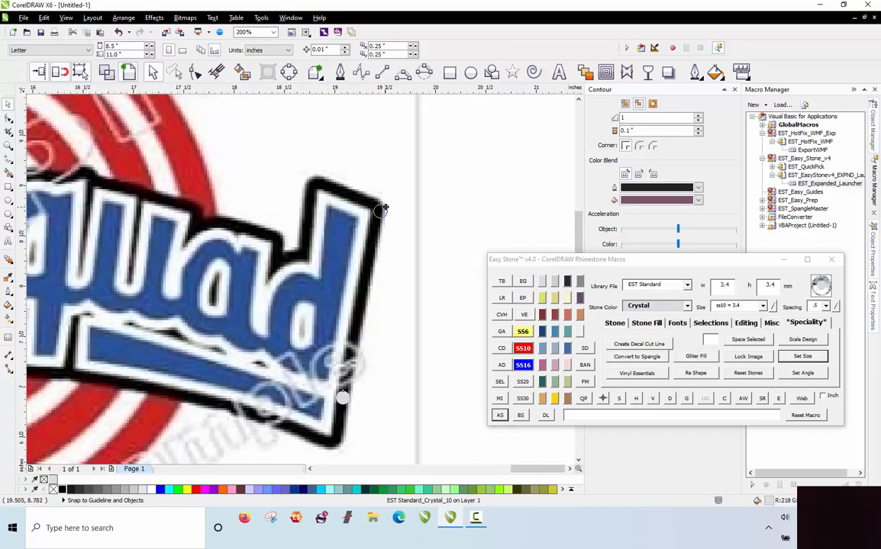
drag(384, 205, 335, 443)
shift+click(381, 206)
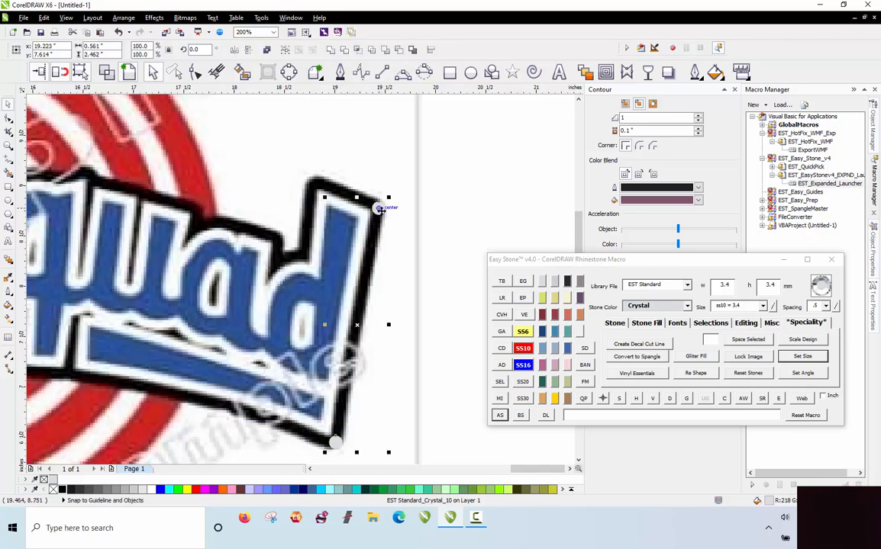
click(498, 416)
scroll(355, 325, up, 2)
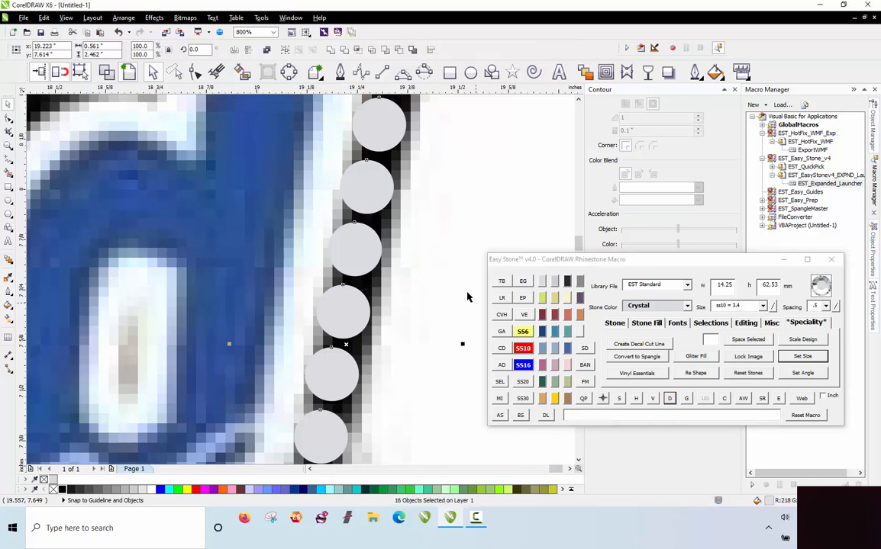
Copy the corner stone to the other top corner of the d's outline and fill the top edge between both with stones
scroll(393, 339, down, 3)
scroll(412, 244, up, 3)
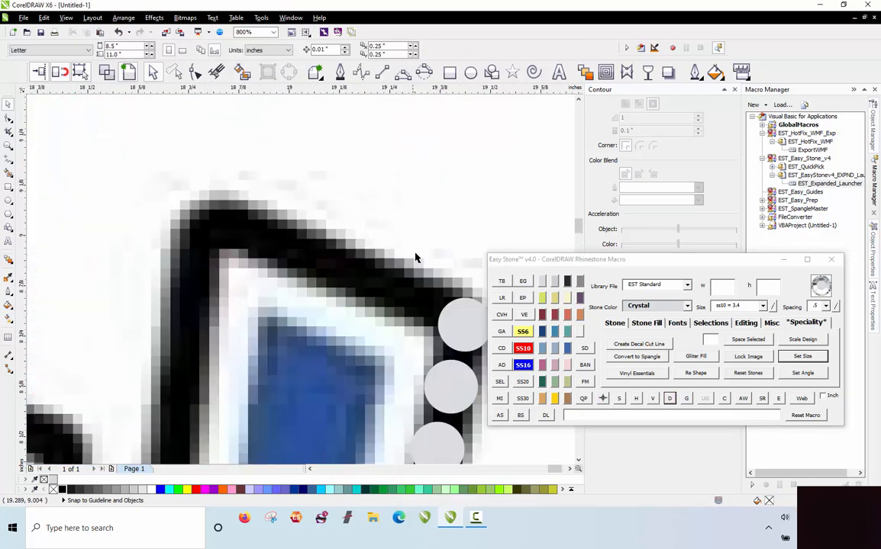
drag(445, 319, 193, 205)
shift+click(462, 326)
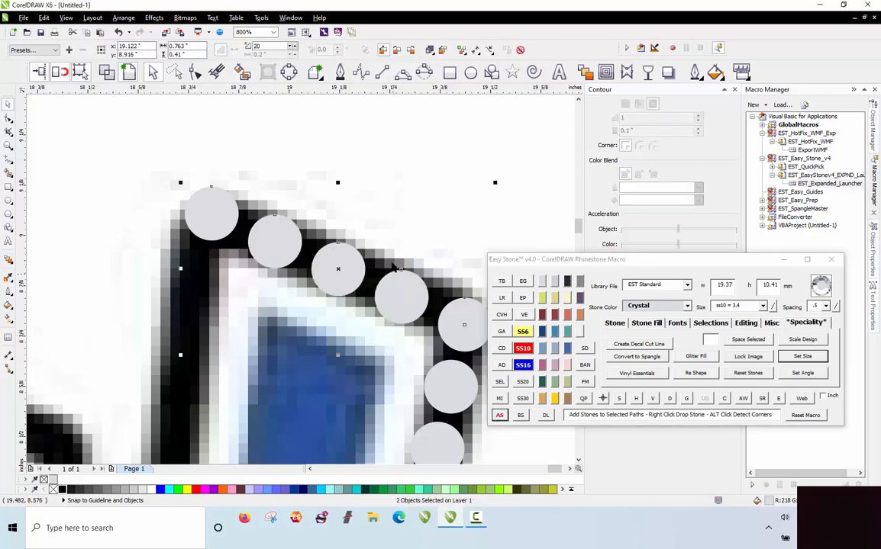
Delete the stone path of the blended row along the d's top edge, keeping the individual stones
click(384, 194)
scroll(298, 173, down, 1)
click(311, 216)
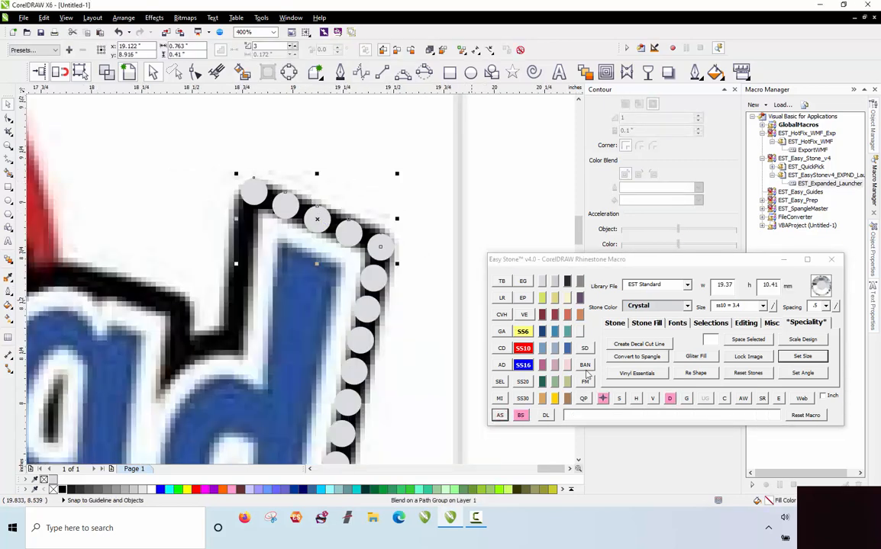
key(Escape)
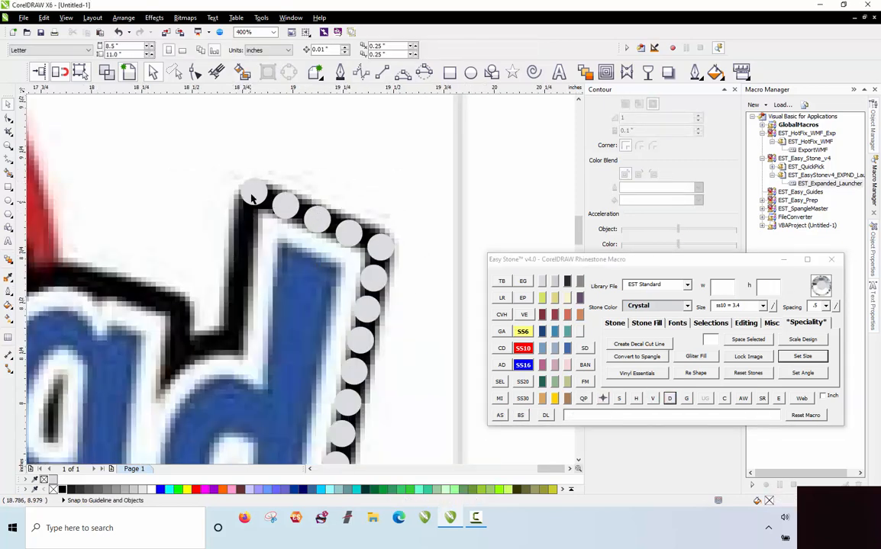
Copy a stone to the foot of the d's inner stem edge, fill the edge up to the corner, add one more stone and delete the path
click(232, 342)
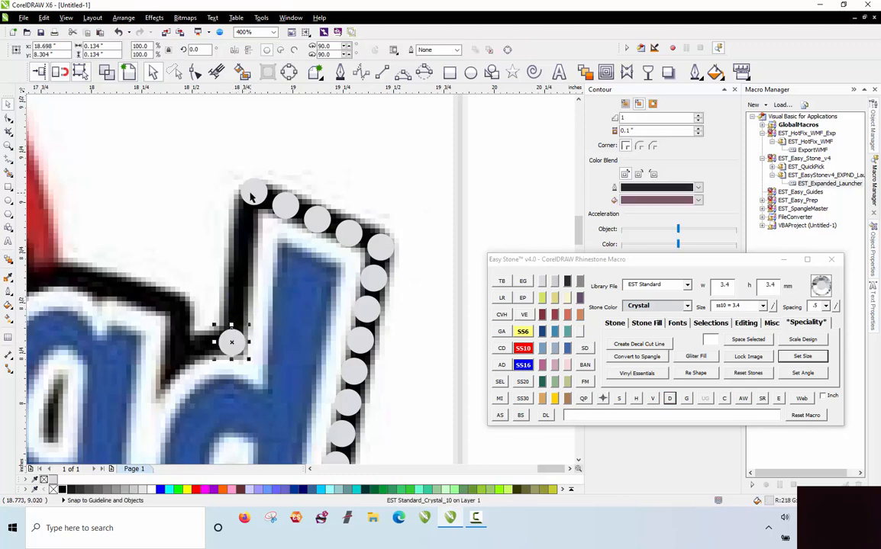
click(499, 415)
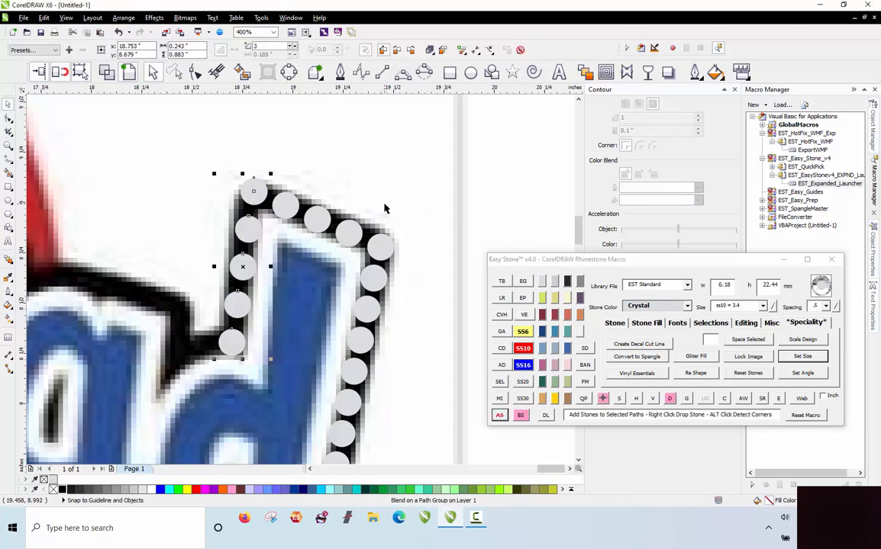
click(252, 234)
click(603, 399)
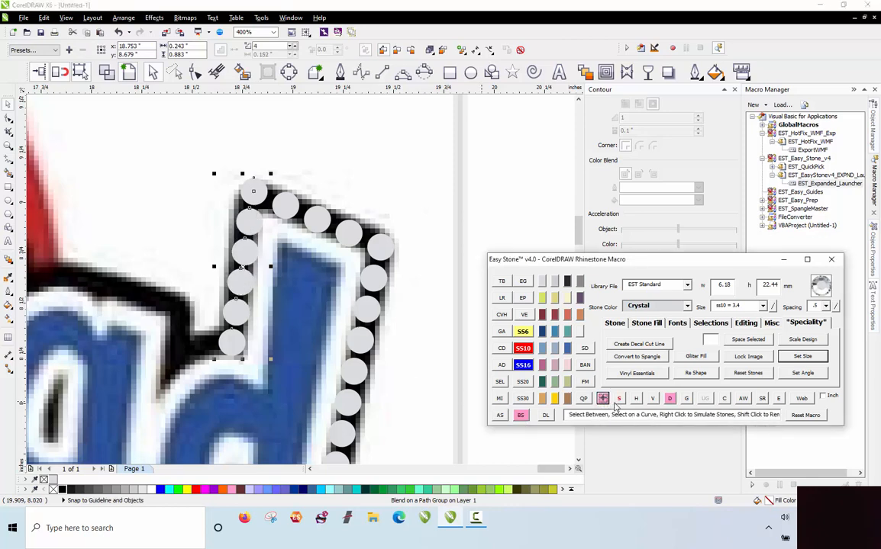
click(670, 398)
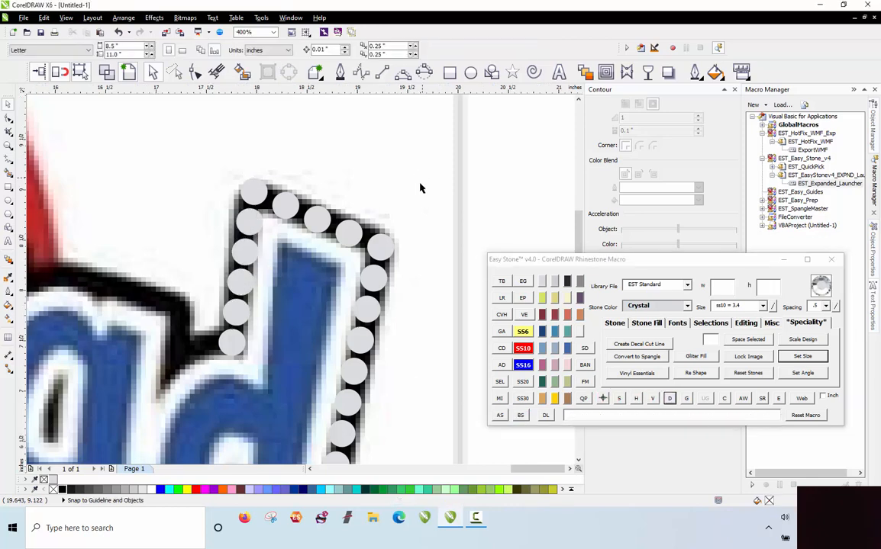
Copy SS10 stones around the notch in the outline between the a and the d
scroll(422, 183, down, 2)
scroll(335, 265, up, 4)
mouse_move(335, 269)
mouse_down()
mouse_move(280, 267)
mouse_move(221, 316)
mouse_move(232, 253)
mouse_up()
key(space)
key(space)
drag(251, 213, 247, 198)
scroll(236, 312, up, 1)
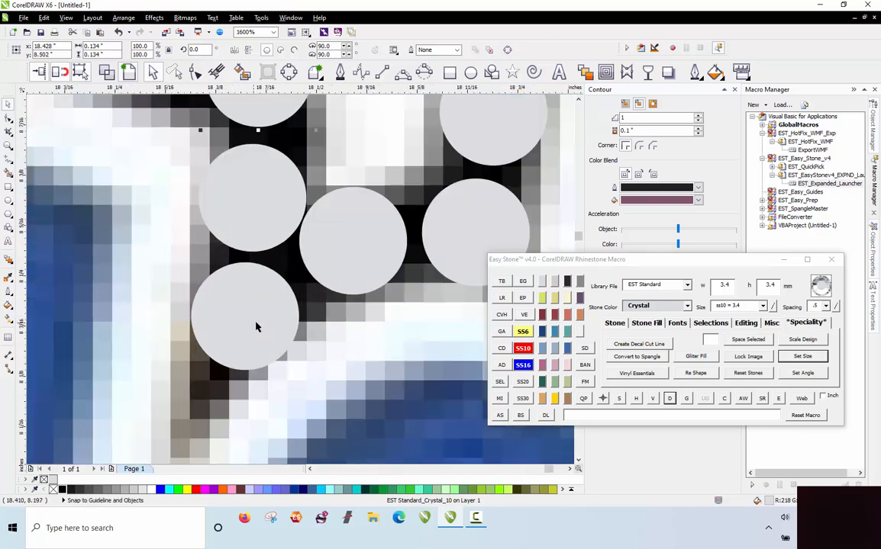
Nudge the stones in the notch between the a and the d so they sit centred on the outline with even gaps
drag(255, 324, 256, 333)
drag(274, 234, 269, 236)
scroll(298, 272, down, 2)
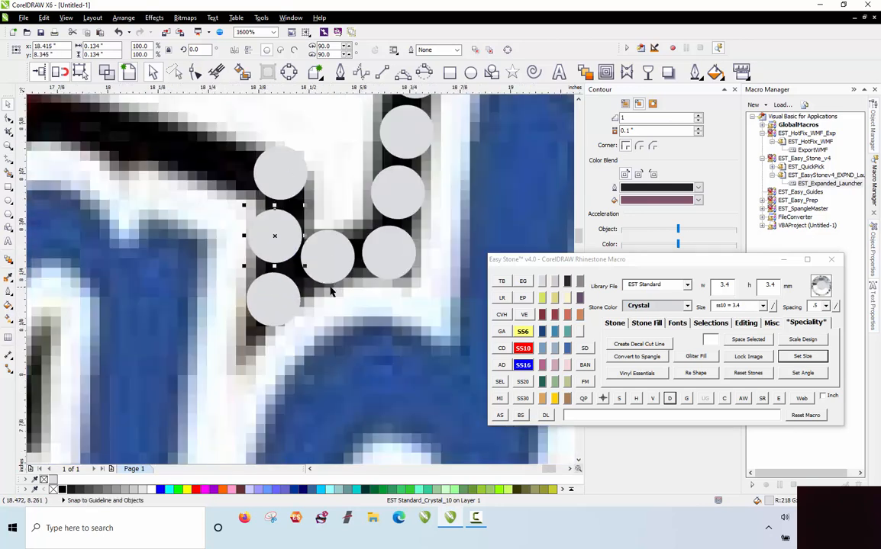
scroll(334, 280, up, 2)
drag(333, 274, 334, 277)
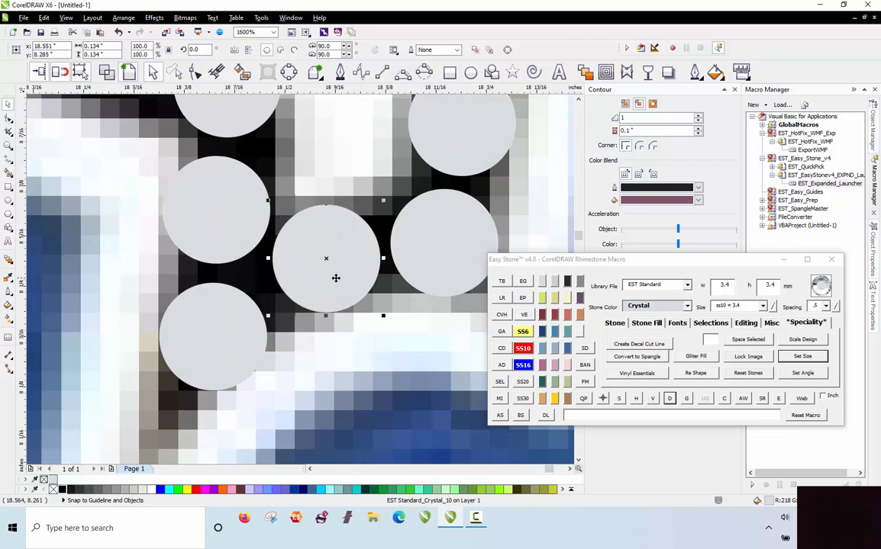
Copy SS10 stones one by one along the top outline of the a, from the u's edge to the notch
scroll(334, 278, down, 3)
scroll(412, 313, up, 1)
scroll(412, 313, up, 1)
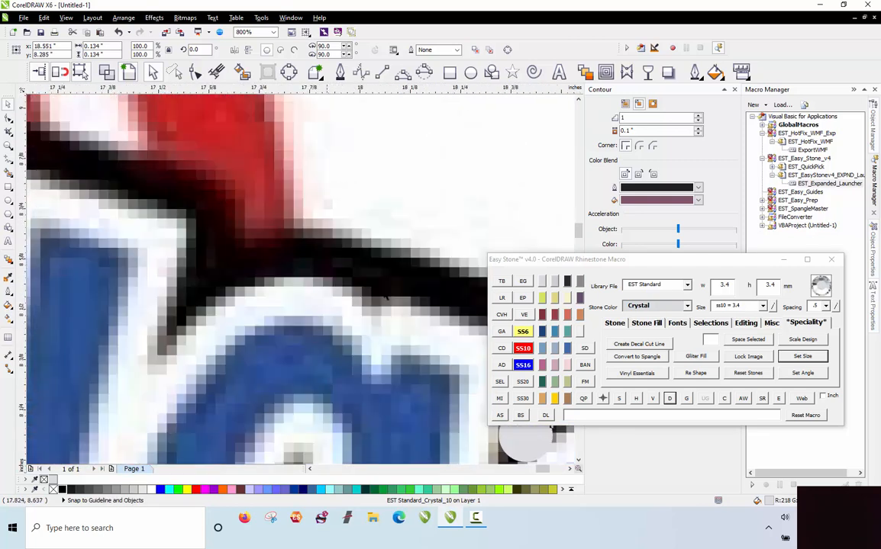
scroll(412, 314, down, 1)
scroll(416, 310, up, 1)
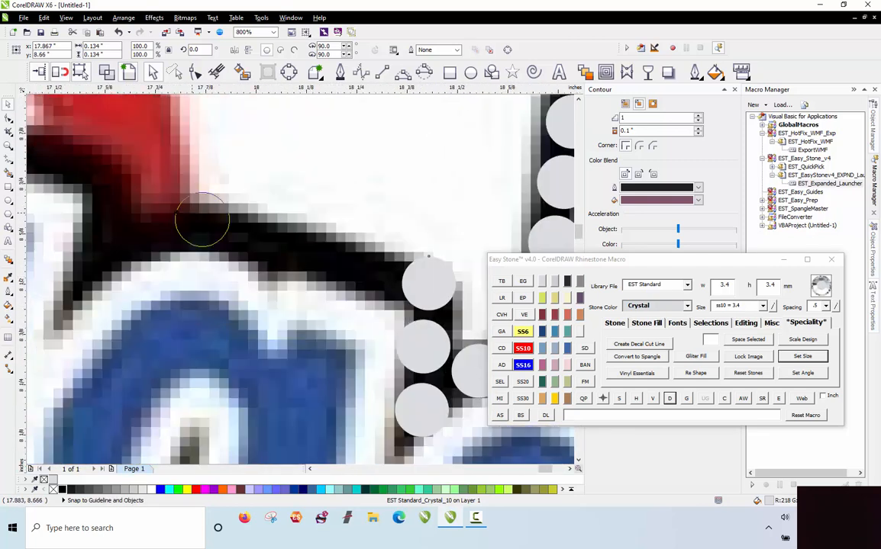
click(109, 246)
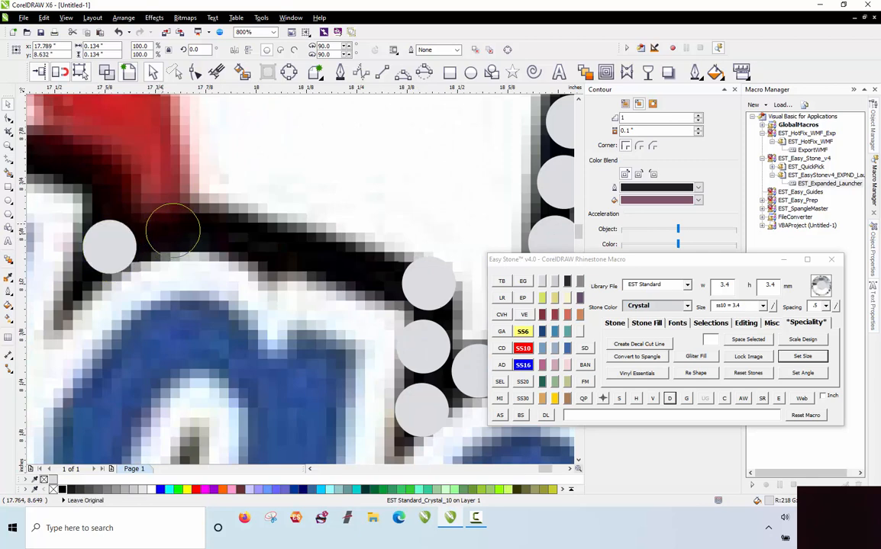
click(177, 227)
click(244, 232)
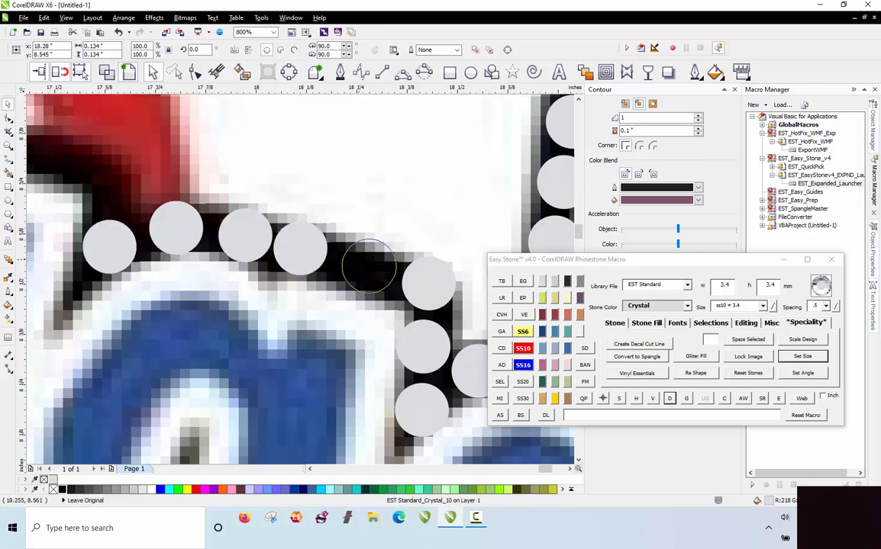
click(367, 266)
Select the six stones along the top outline of the a and respace them evenly
scroll(355, 181, down, 1)
scroll(275, 206, up, 1)
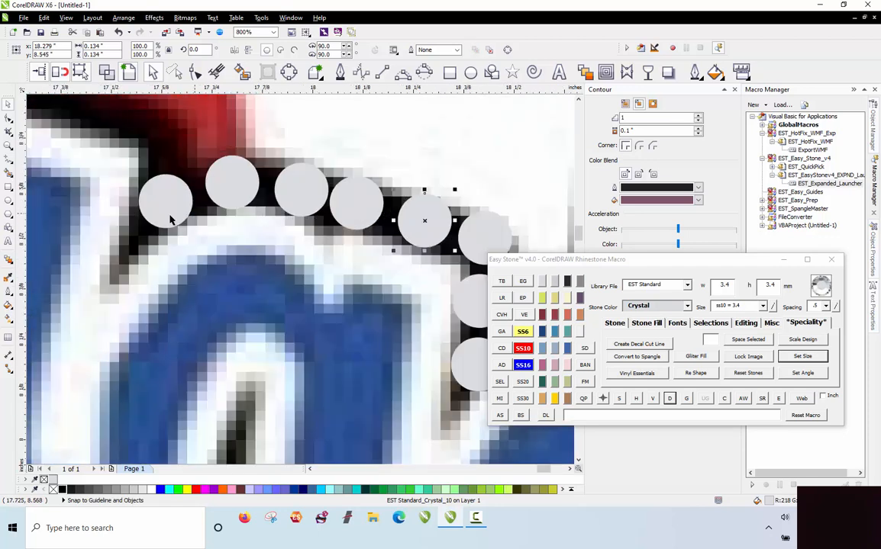
click(142, 219)
scroll(141, 219, down, 1)
click(156, 211)
shift+click(188, 204)
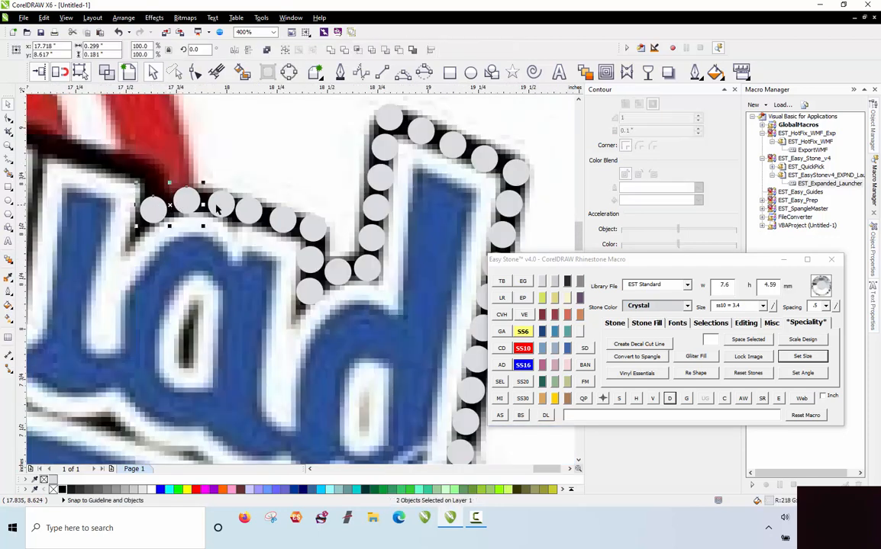
shift+click(248, 213)
shift+click(282, 221)
shift+click(310, 227)
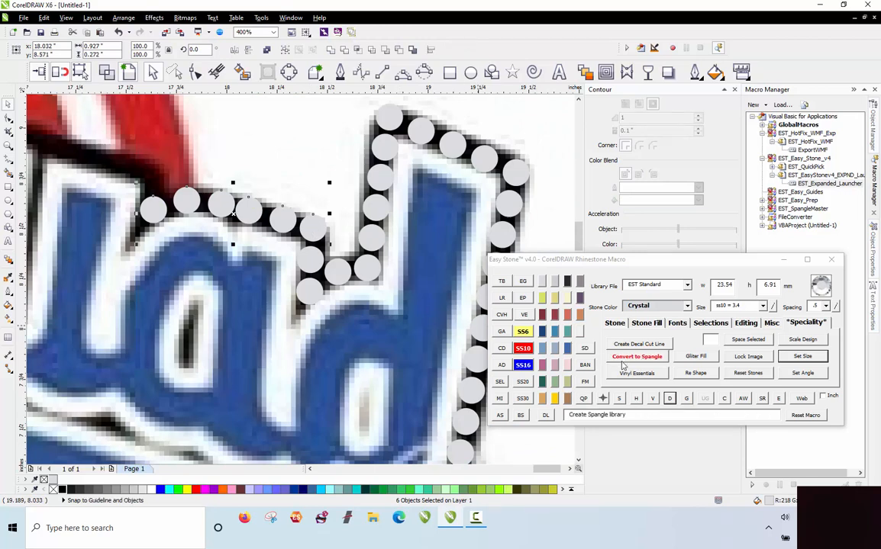
right_click(669, 400)
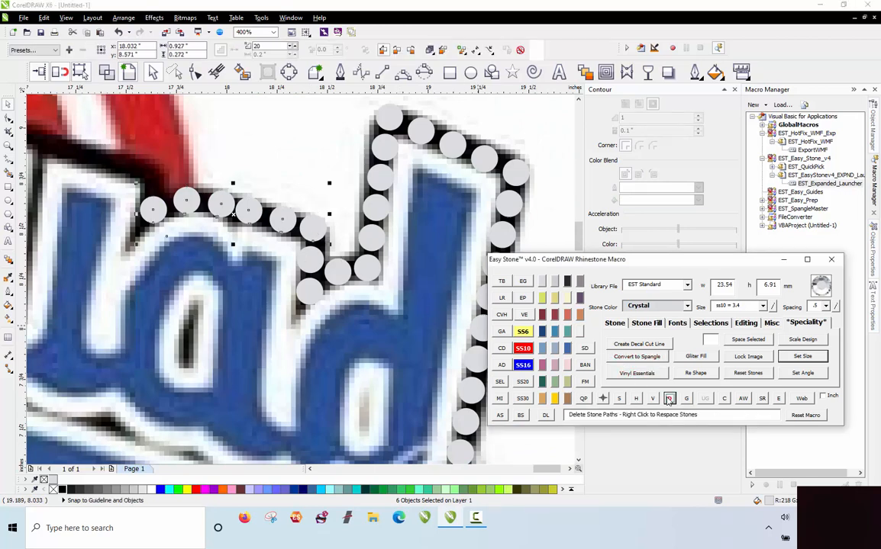
click(271, 160)
Copy the end stone down into the narrowing gap between the u and the a and change it to size SS6
scroll(142, 187, up, 2)
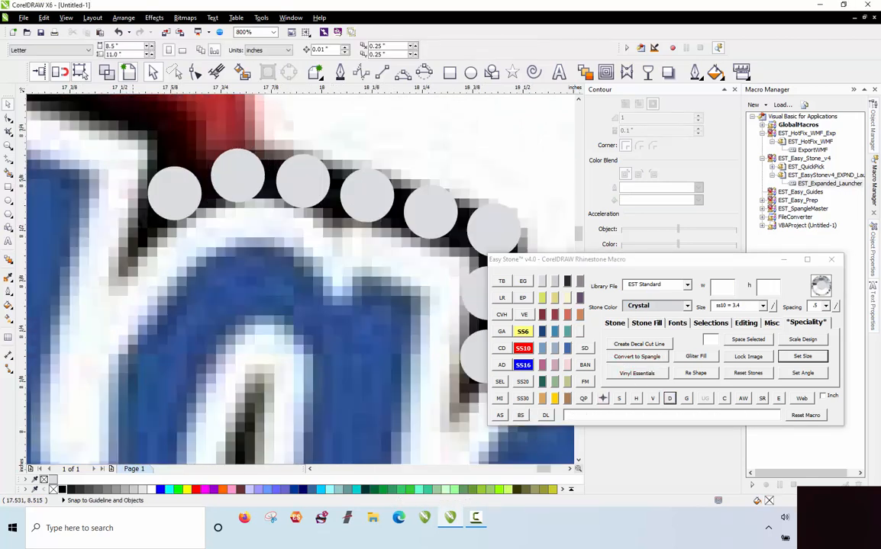
drag(172, 204, 114, 305)
right_click(125, 303)
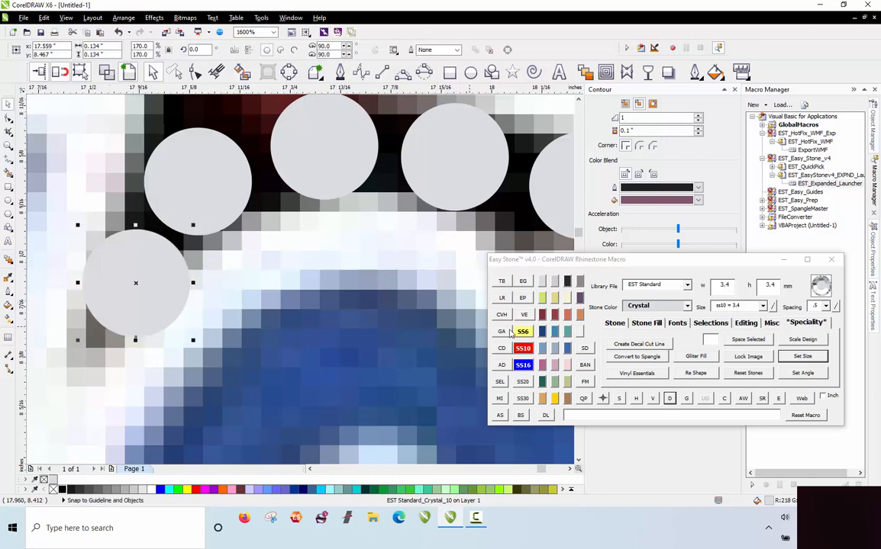
click(522, 332)
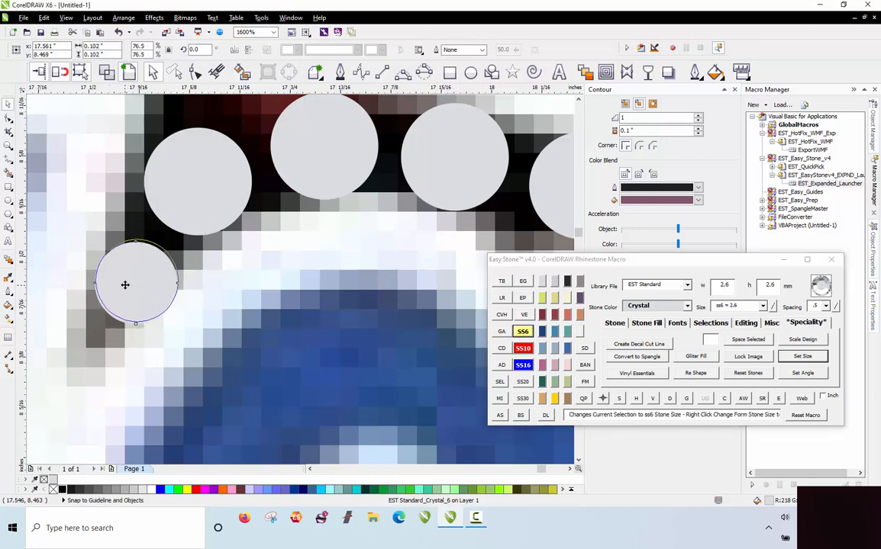
Copy the SS10 stone above the gap up to the outer corner of the u's outline
scroll(174, 309, down, 1)
scroll(174, 309, down, 1)
scroll(172, 305, up, 1)
drag(206, 306, 213, 241)
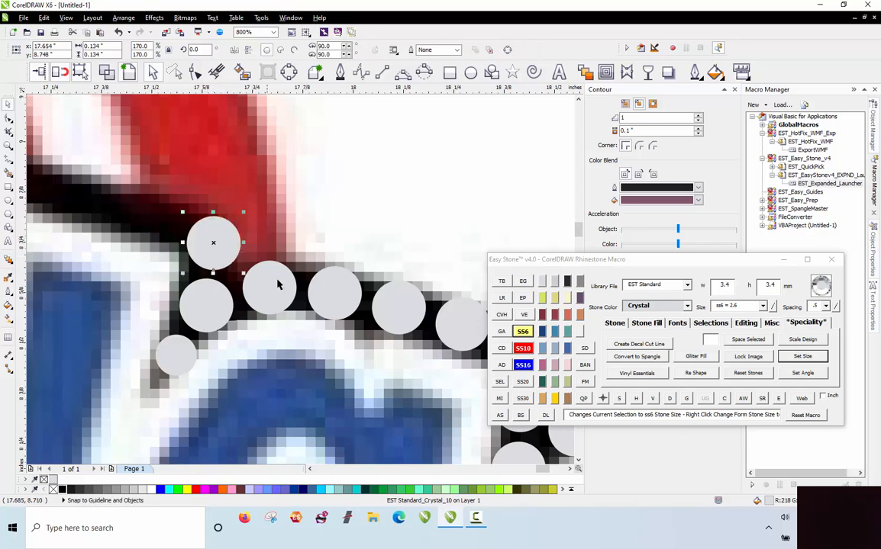
Copy SS10 stones to the u's other top corner and along the black outline between both corners
scroll(252, 268, down, 1)
scroll(297, 284, up, 1)
scroll(273, 276, down, 2)
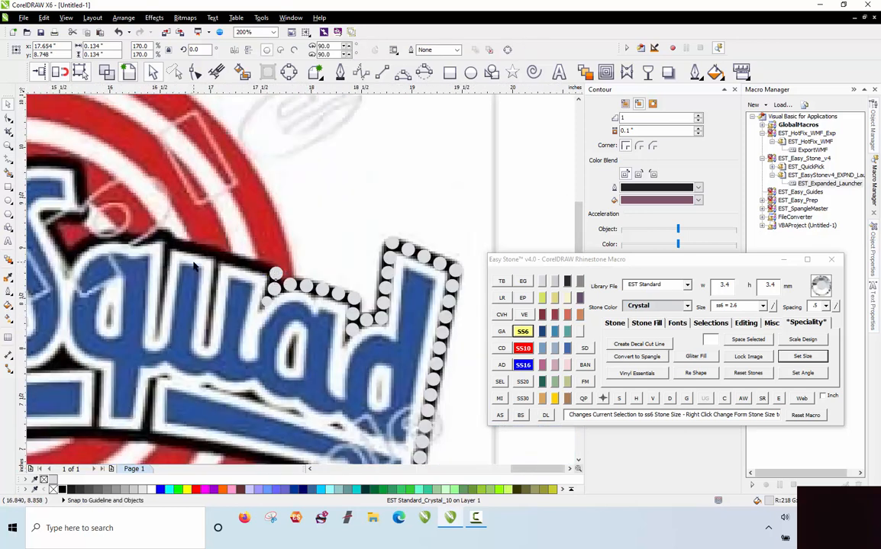
key(Escape)
scroll(152, 261, up, 1)
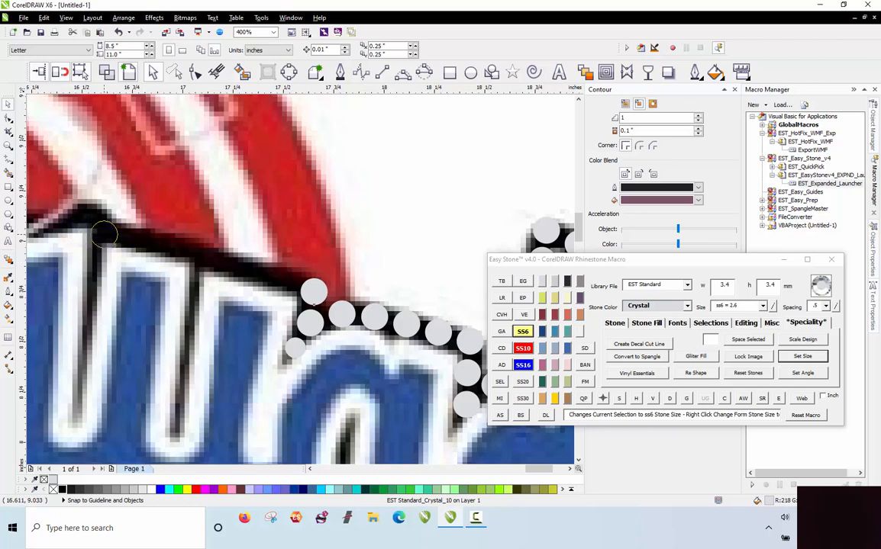
click(103, 233)
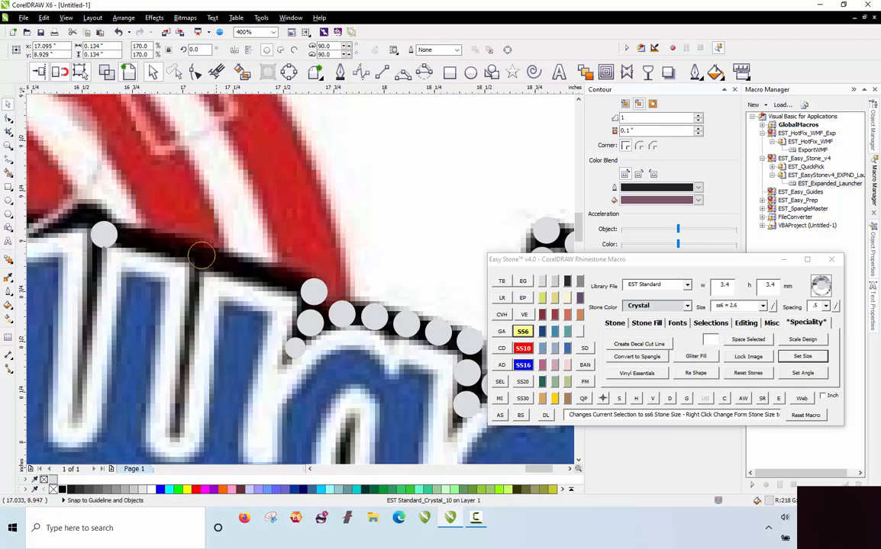
key(space)
mouse_move(280, 279)
mouse_down()
mouse_move(141, 251)
mouse_move(135, 239)
mouse_move(183, 243)
mouse_up()
key(space)
key(space)
scroll(133, 238, up, 2)
Select the seven stones along the u's top outline and respace them evenly
scroll(128, 230, down, 2)
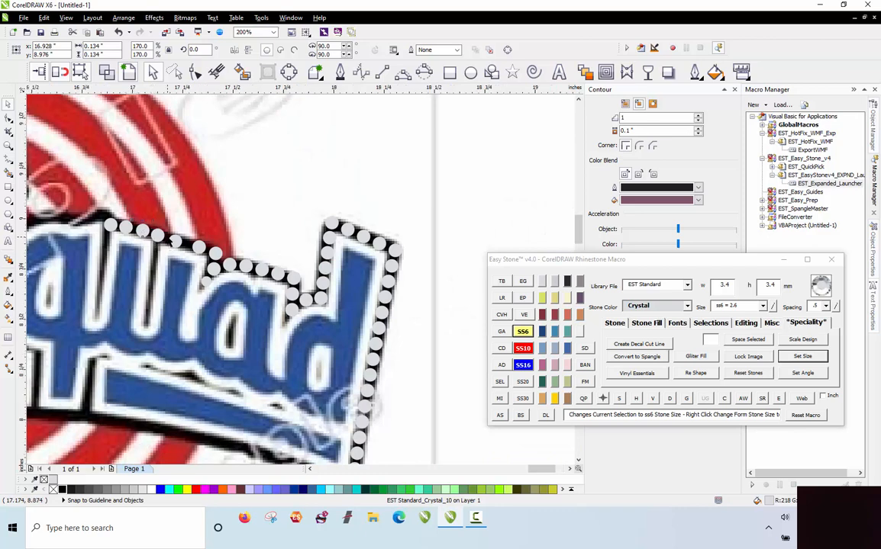
scroll(153, 225, up, 1)
shift+click(88, 219)
shift+click(122, 224)
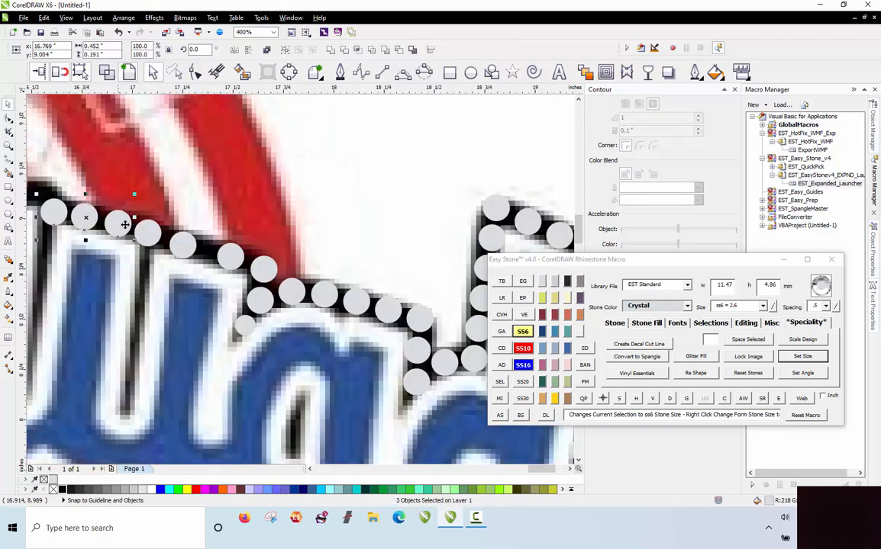
shift+click(152, 232)
shift+click(186, 245)
shift+click(231, 258)
shift+click(257, 270)
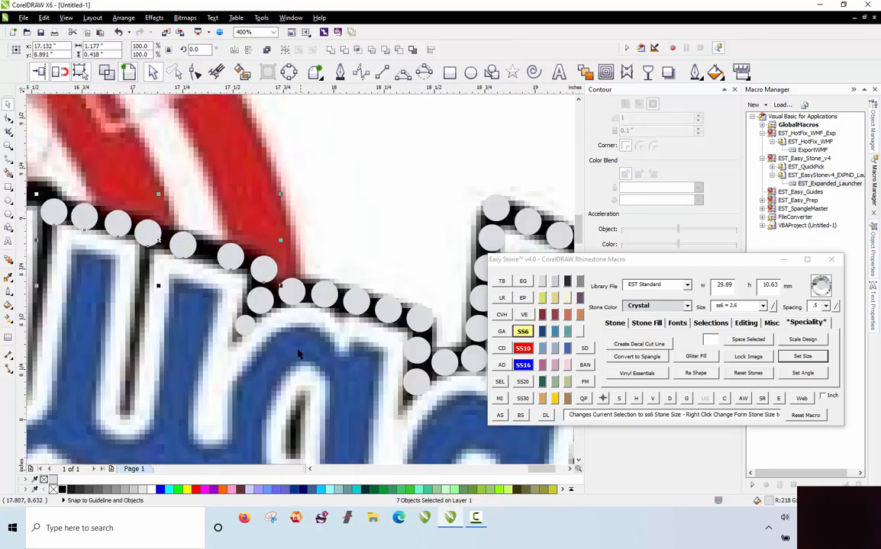
right_click(668, 401)
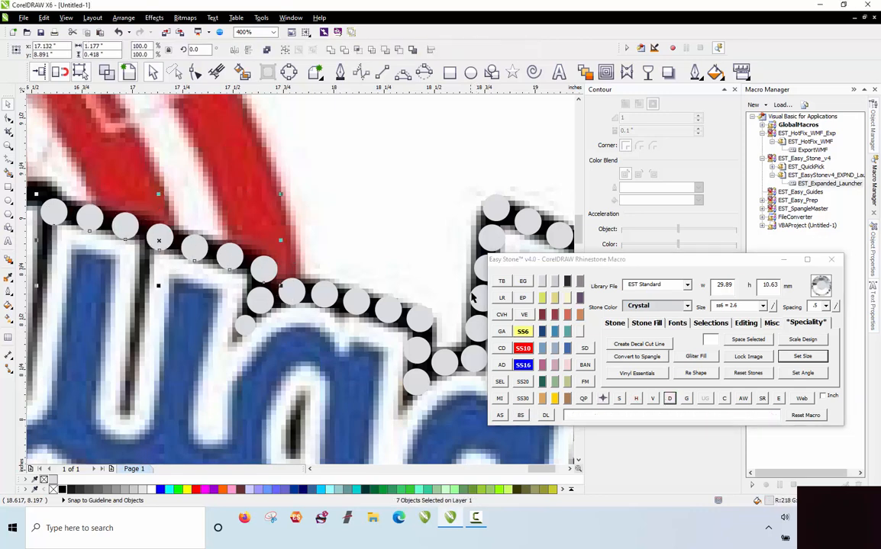
key(Escape)
Copy the SS6 stone to the upper and lower ends of the black slot inside the u and select both copies
scroll(383, 203, down, 2)
scroll(309, 270, up, 2)
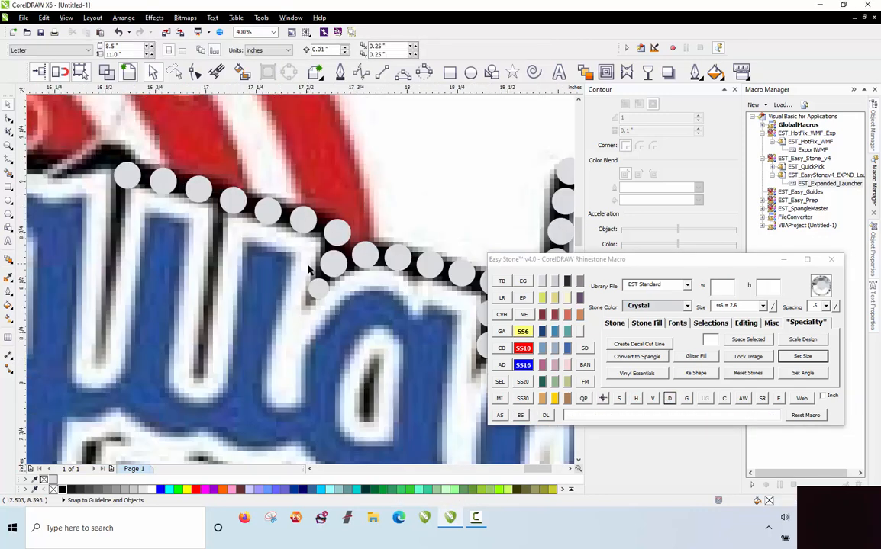
click(312, 289)
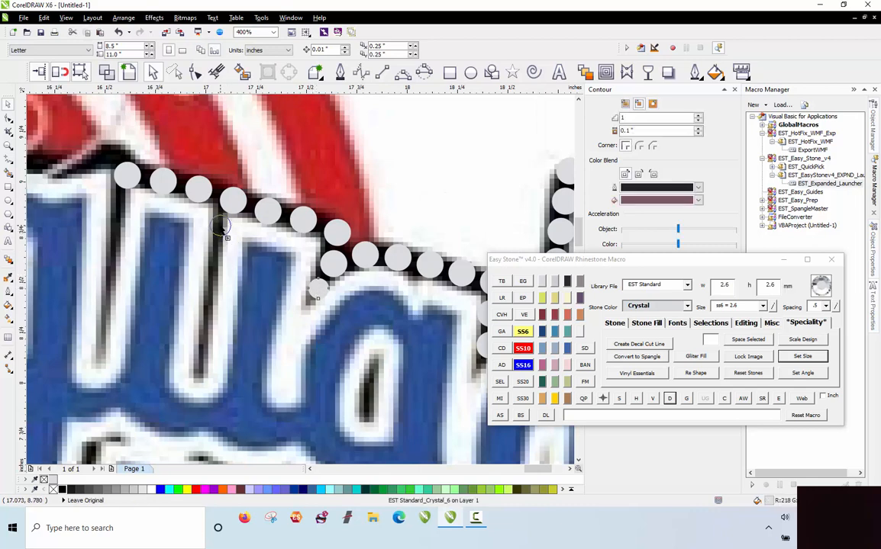
drag(221, 226, 220, 226)
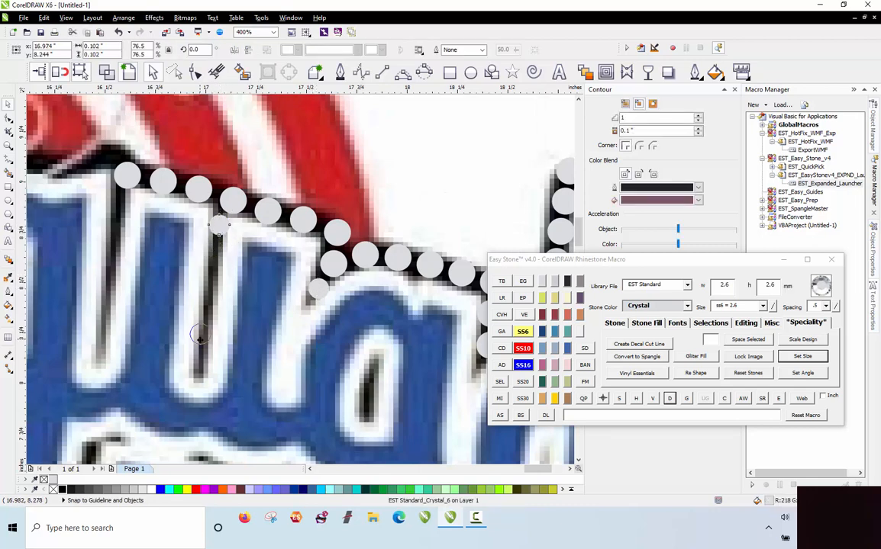
drag(200, 333, 198, 364)
shift+click(220, 227)
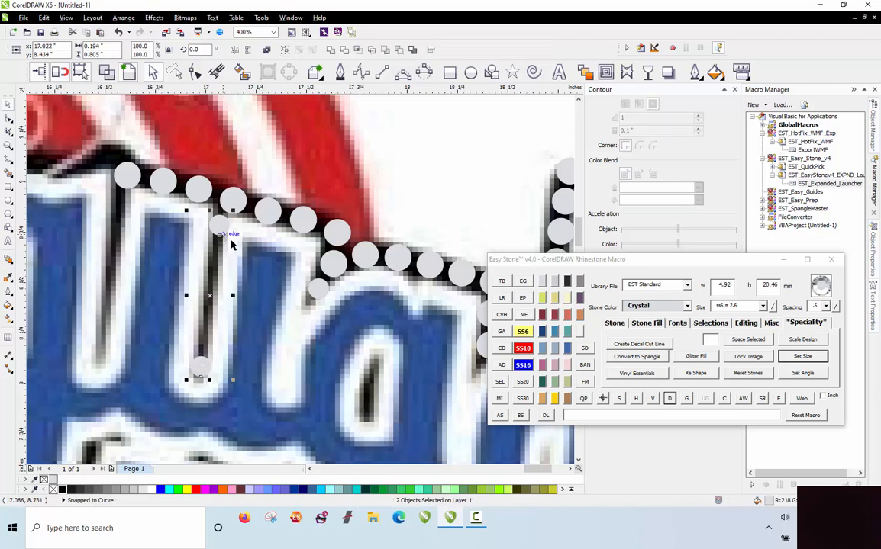
Fill the slot inside the u with SS6 stones, add one more stone to the row and delete its path
click(501, 415)
click(391, 210)
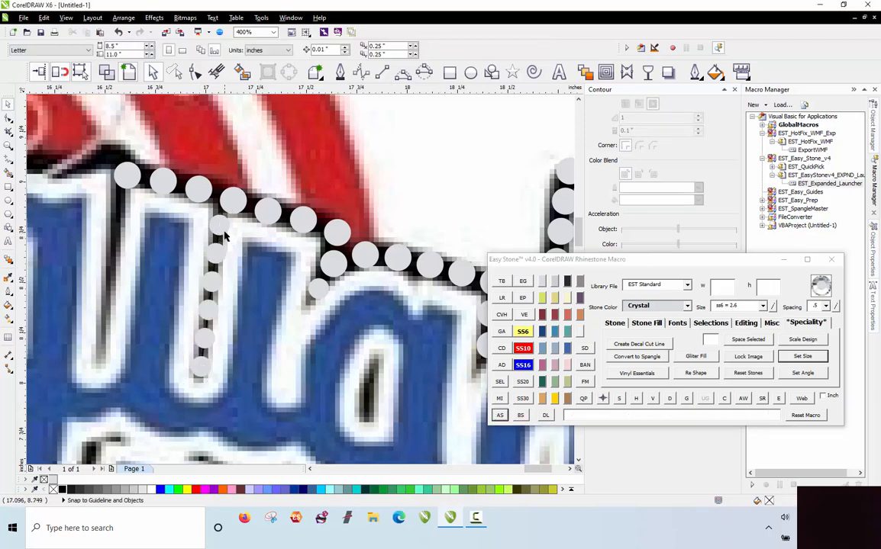
click(224, 237)
click(670, 399)
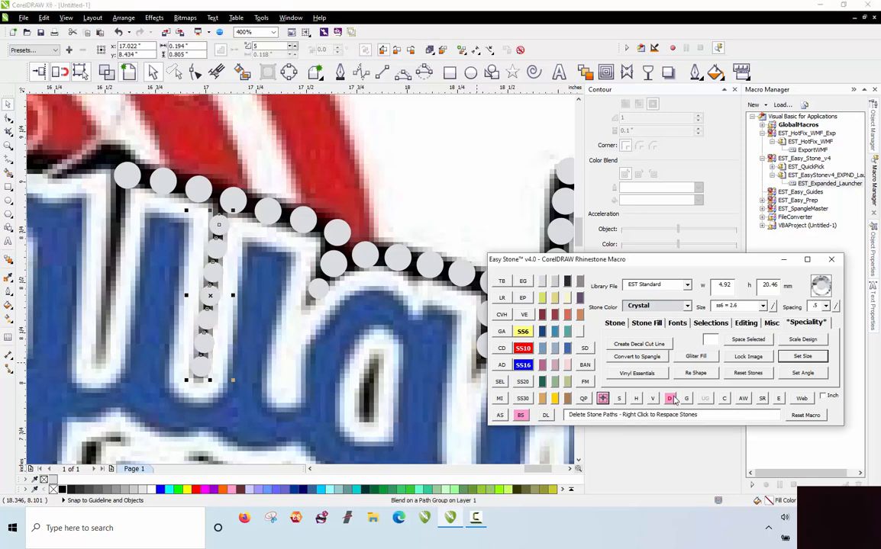
click(127, 176)
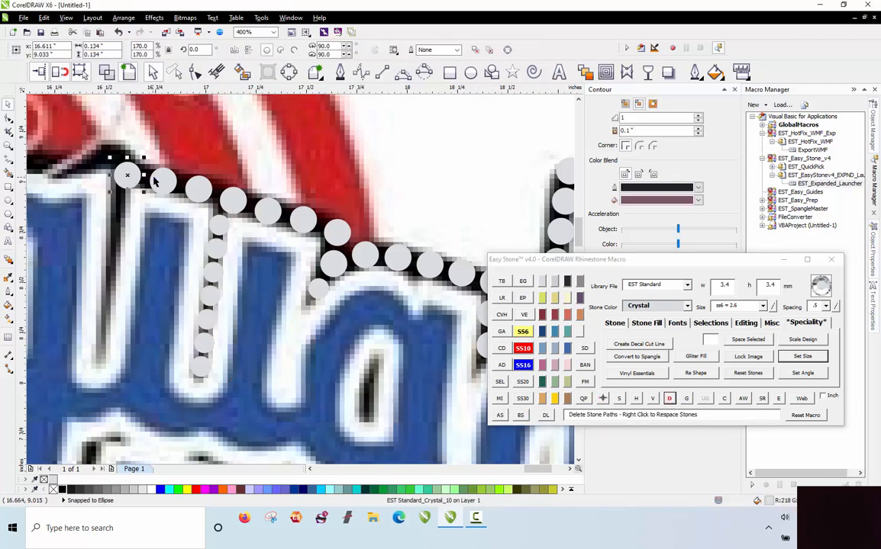
Select the row of seven SS10 stones from the slot beside the q across the u's top outline and respace it evenly
shift+click(163, 182)
shift+click(198, 188)
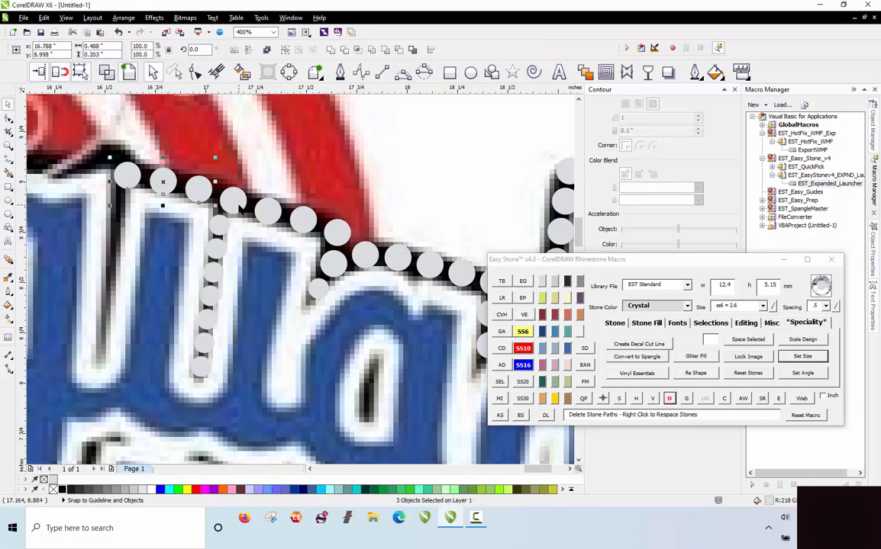
shift+click(232, 201)
shift+click(267, 209)
shift+click(303, 220)
shift+click(338, 231)
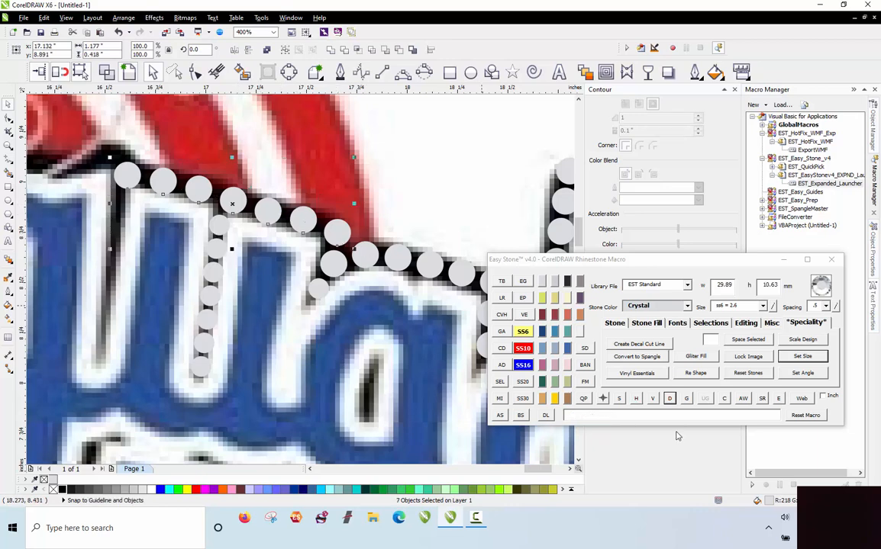
right_click(672, 406)
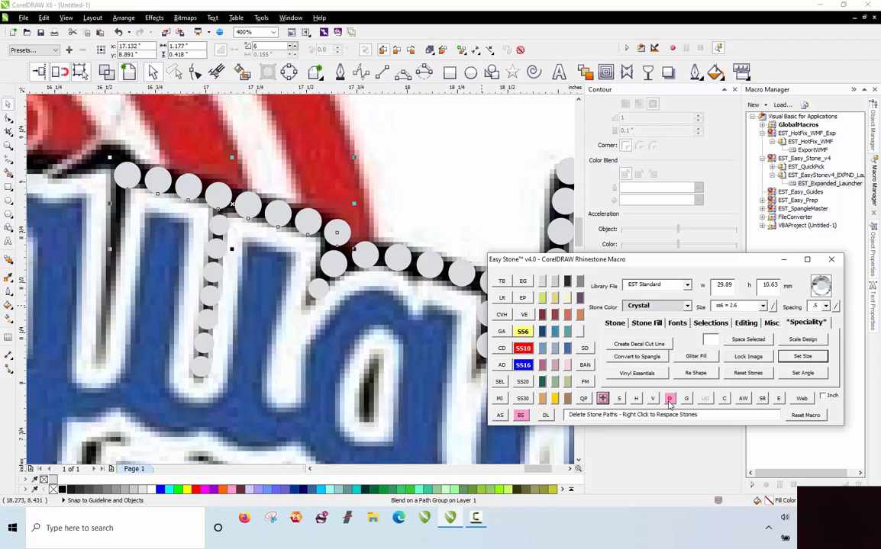
click(465, 225)
Copy SS10 stones from the row's end over the q's upper corner and along its top black outline toward the S
scroll(283, 188, down, 2)
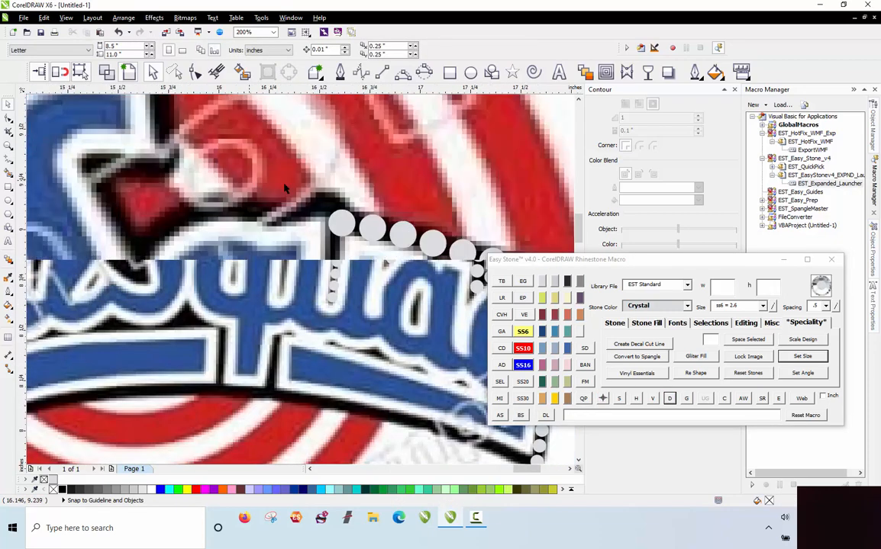
scroll(370, 220, up, 2)
mouse_move(336, 252)
mouse_down()
mouse_move(293, 197)
mouse_move(256, 200)
mouse_move(207, 232)
mouse_move(155, 227)
mouse_move(152, 208)
mouse_up()
scroll(292, 191, down, 1)
scroll(291, 190, down, 1)
scroll(307, 202, up, 1)
scroll(332, 204, up, 1)
key(space)
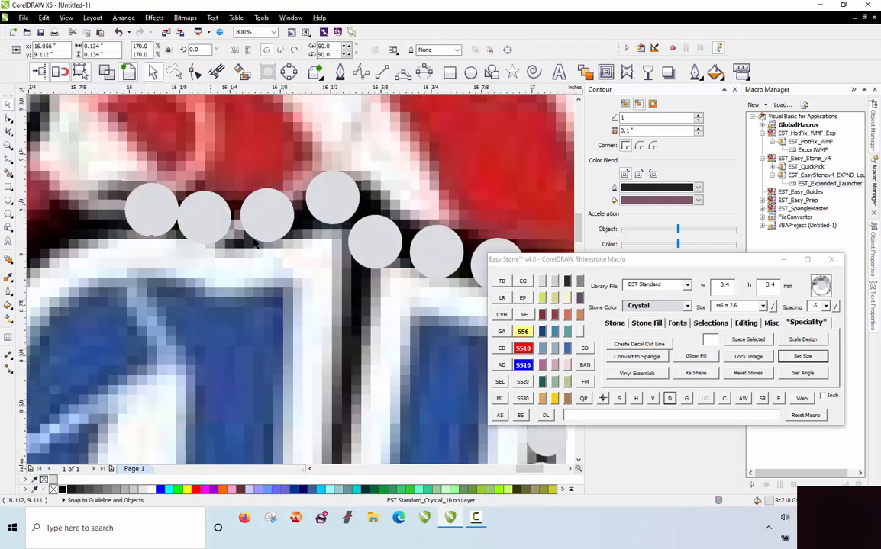
Copy SS10 stones along the rest of the q's top outline and down into the notch between the S and q
scroll(267, 239, down, 2)
scroll(187, 221, up, 3)
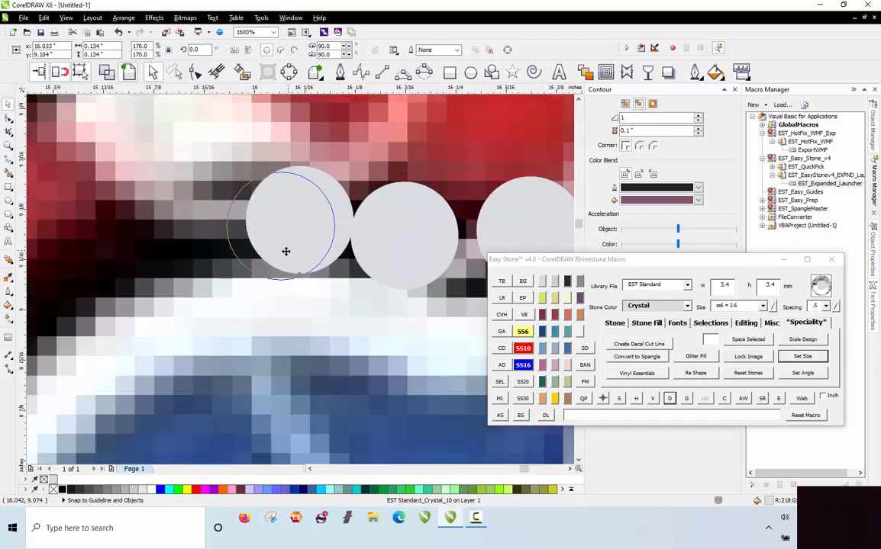
scroll(286, 252, down, 1)
mouse_move(285, 251)
mouse_down()
mouse_move(294, 244)
mouse_move(238, 239)
mouse_move(186, 262)
mouse_move(137, 311)
mouse_move(141, 302)
mouse_up()
key(space)
key(space)
scroll(200, 309, down, 1)
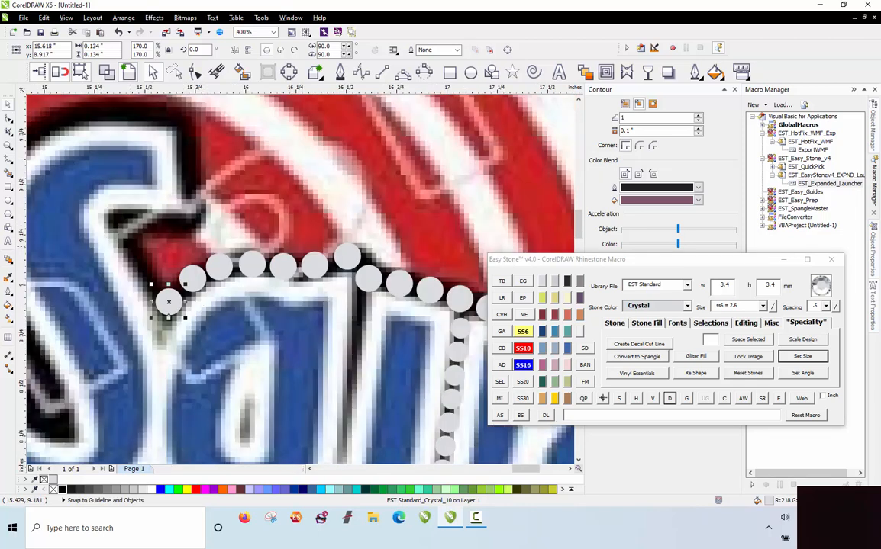
Copy SS10 stones up the S's inner edge from the notch and across beneath the end of the S's upper arm
scroll(131, 247, up, 1)
drag(195, 348, 130, 251)
key(space)
key(space)
mouse_move(107, 189)
mouse_down()
mouse_move(274, 185)
mouse_move(231, 184)
mouse_up()
key(space)
key(space)
scroll(273, 249, down, 2)
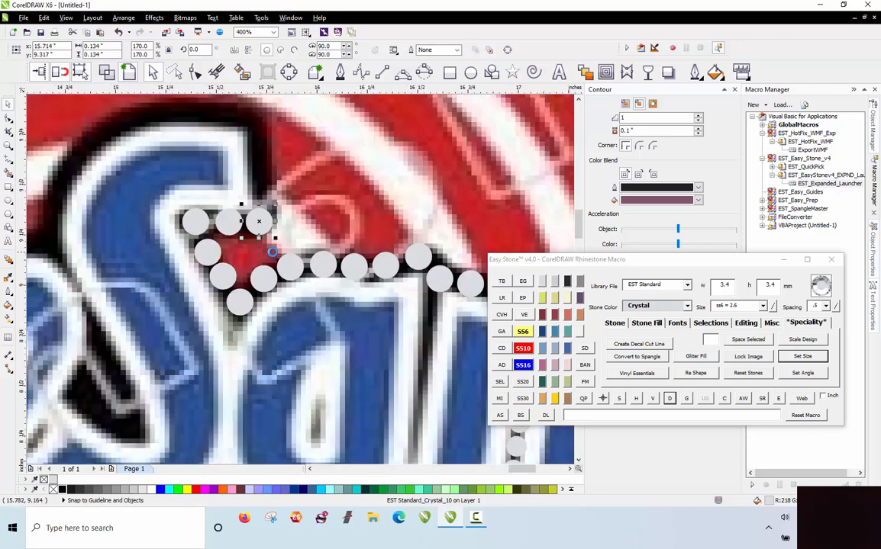
Copy two SS10 stones upward along the black outline at the end of the S's upper arm
scroll(244, 172, up, 2)
mouse_move(302, 307)
mouse_down()
mouse_move(277, 263)
mouse_move(290, 259)
mouse_move(287, 196)
mouse_up()
key(space)
scroll(294, 236, down, 1)
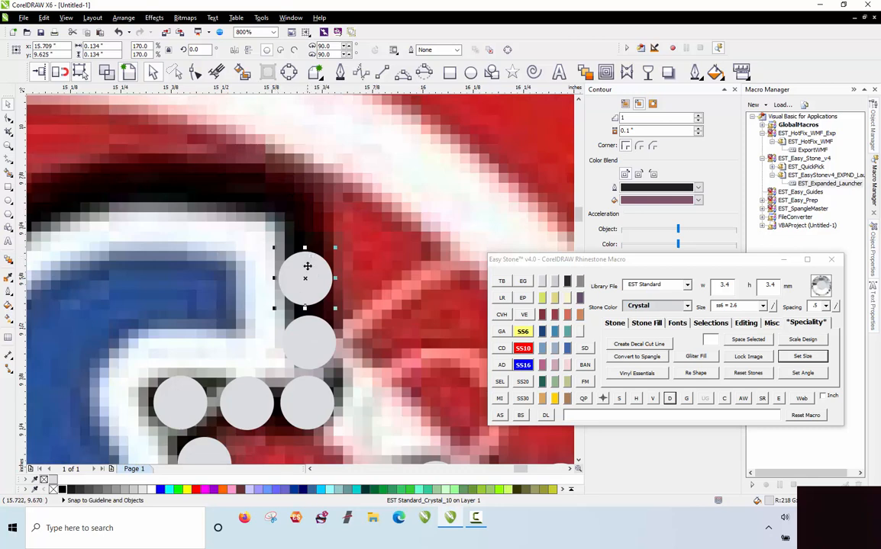
Copy SS10 stones from the S's upper-arm corner around its top curve and down the outer side to the e
mouse_move(307, 265)
mouse_down()
mouse_move(305, 191)
mouse_move(224, 194)
mouse_move(131, 219)
mouse_move(113, 261)
mouse_move(103, 326)
mouse_up()
scroll(305, 212, down, 1)
key(space)
key(space)
key(space)
key(space)
key(space)
key(space)
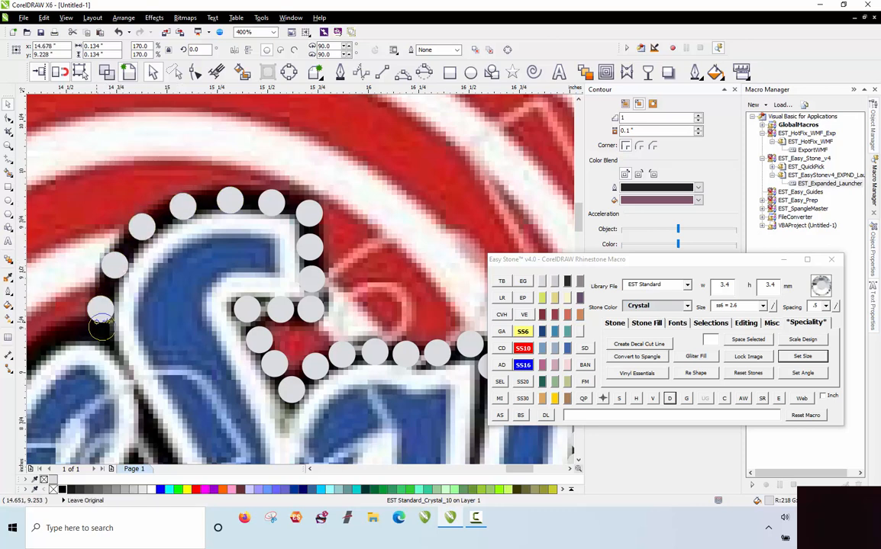
Change the lowest stone on the S's outer curve to SS6 and copy it into the narrow gap beside the e
scroll(101, 363, up, 1)
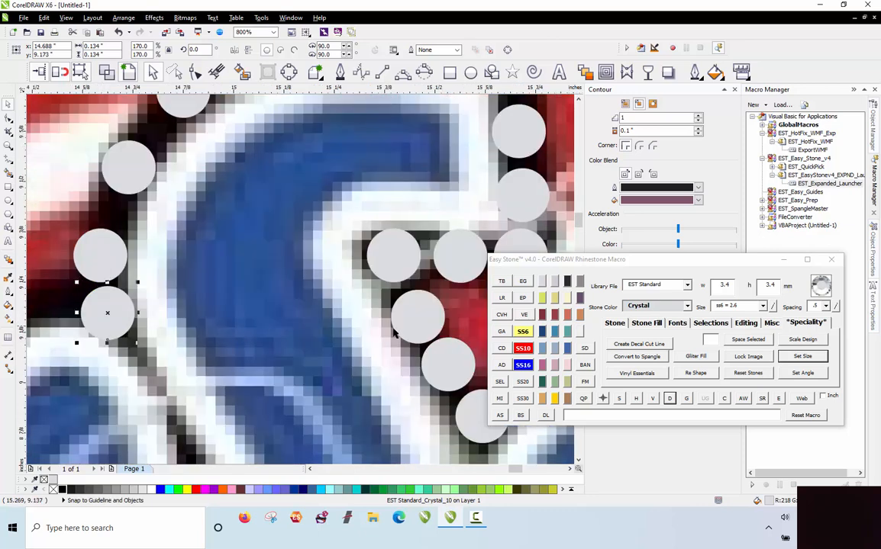
click(522, 331)
scroll(34, 342, up, 1)
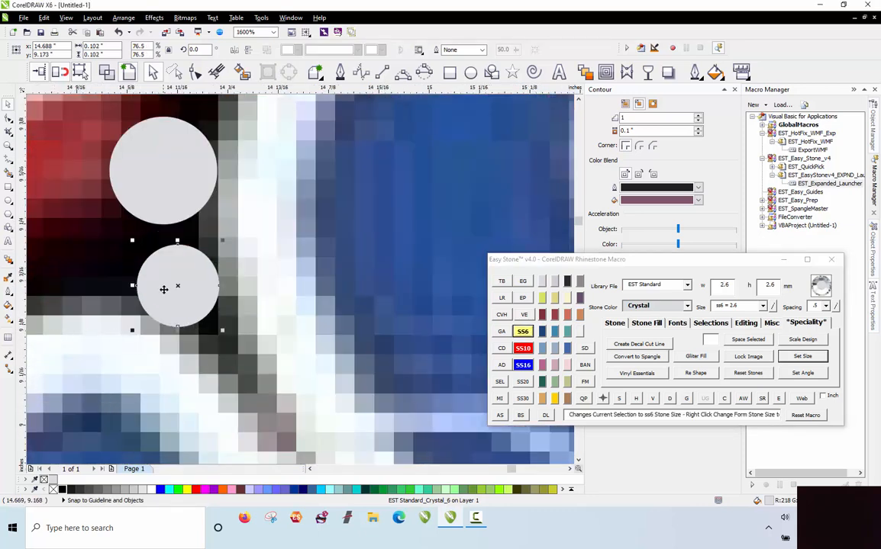
right_click(209, 358)
drag(164, 290, 216, 365)
scroll(173, 143, down, 2)
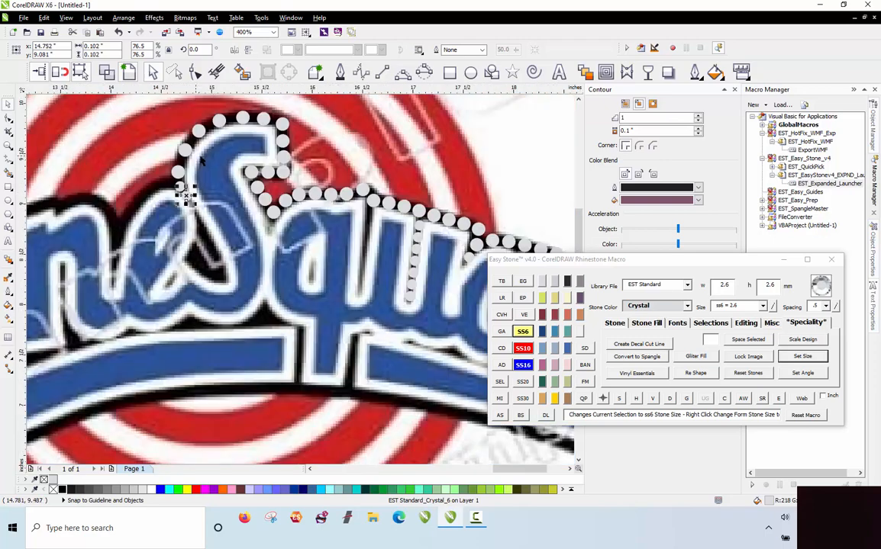
Copy one more SS10 stone into the gap in the row along the top curve of the S
scroll(183, 194, up, 1)
scroll(187, 206, down, 1)
scroll(229, 175, up, 1)
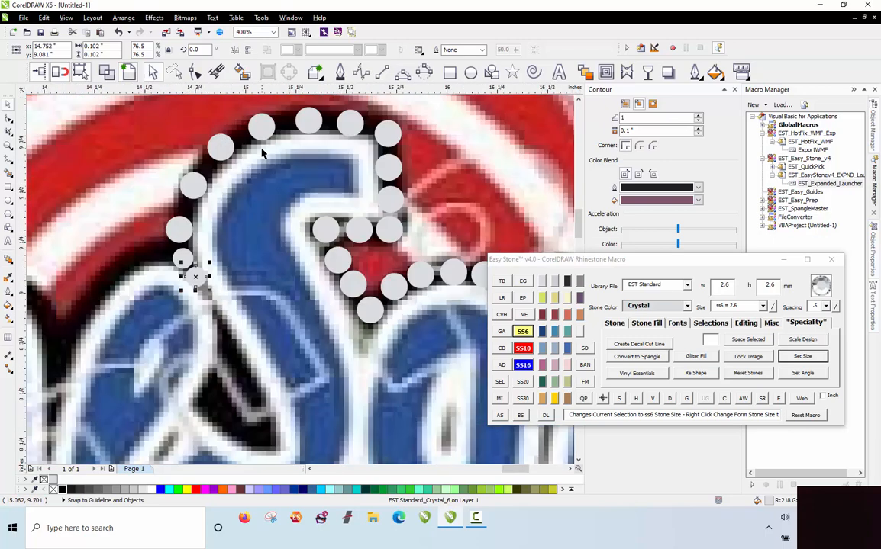
scroll(290, 107, up, 1)
key(ctrl+z)
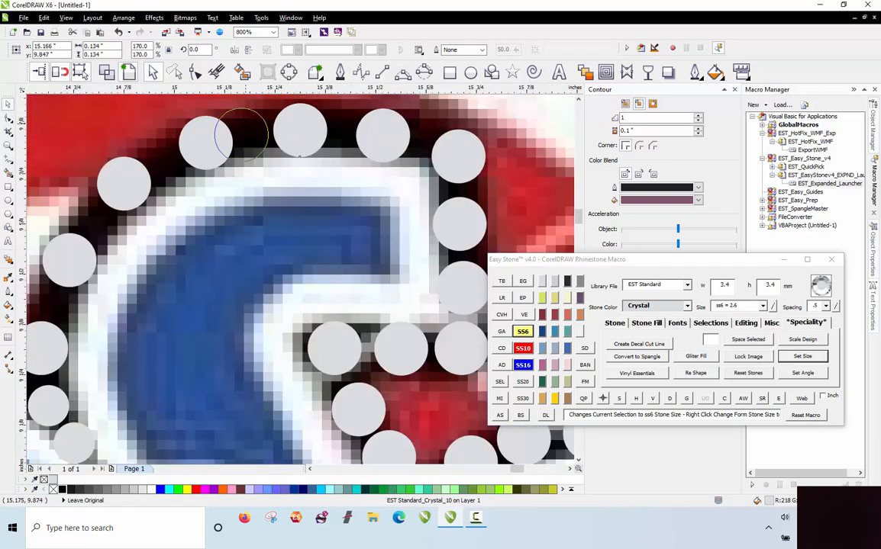
scroll(229, 137, down, 2)
key(Escape)
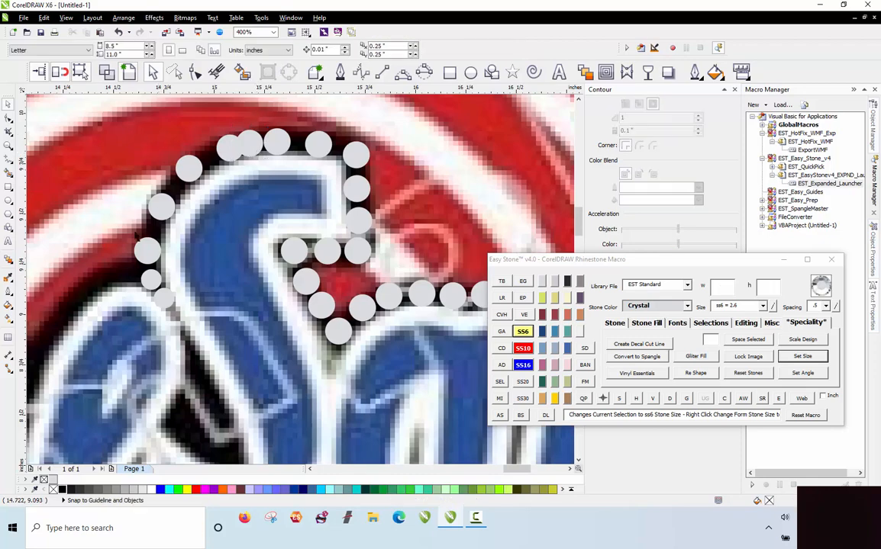
Select the ten stones around the S's outer curve with a freehand selection, respace them evenly and delete their path
scroll(278, 300, up, 1)
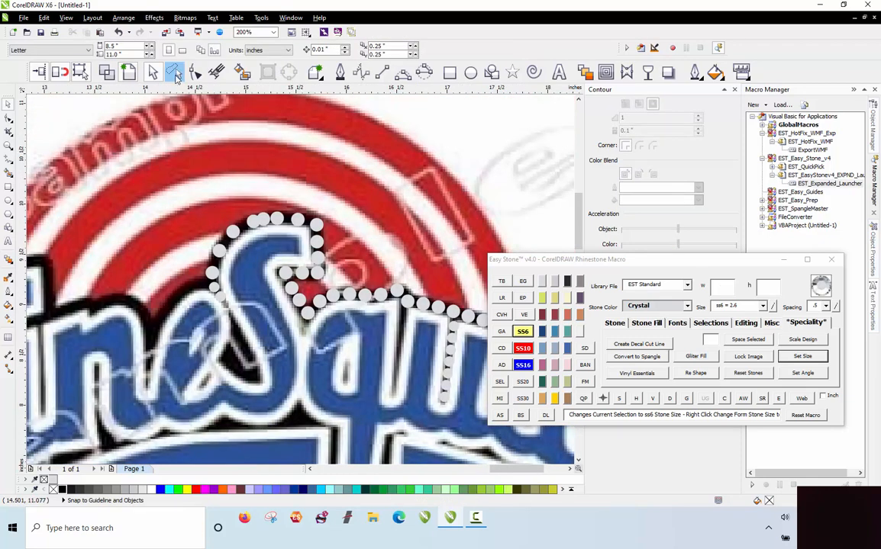
key(F10)
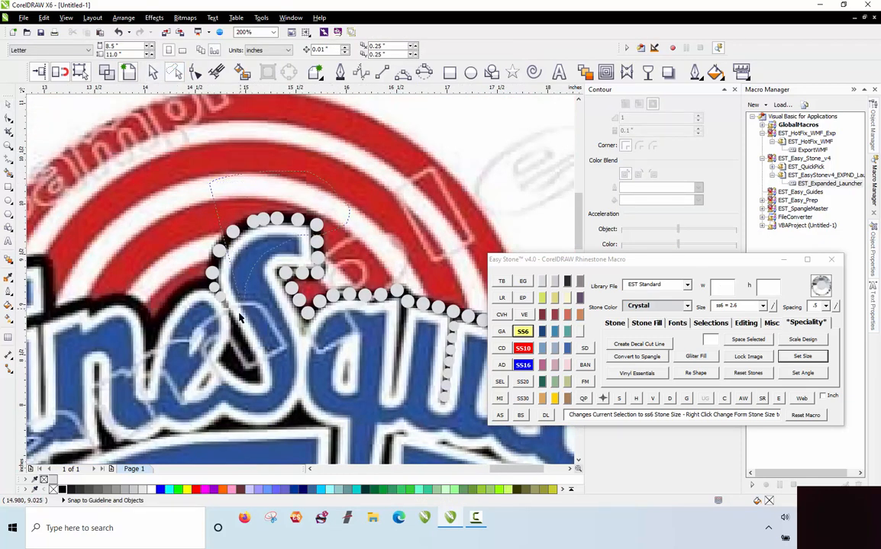
drag(191, 313, 315, 212)
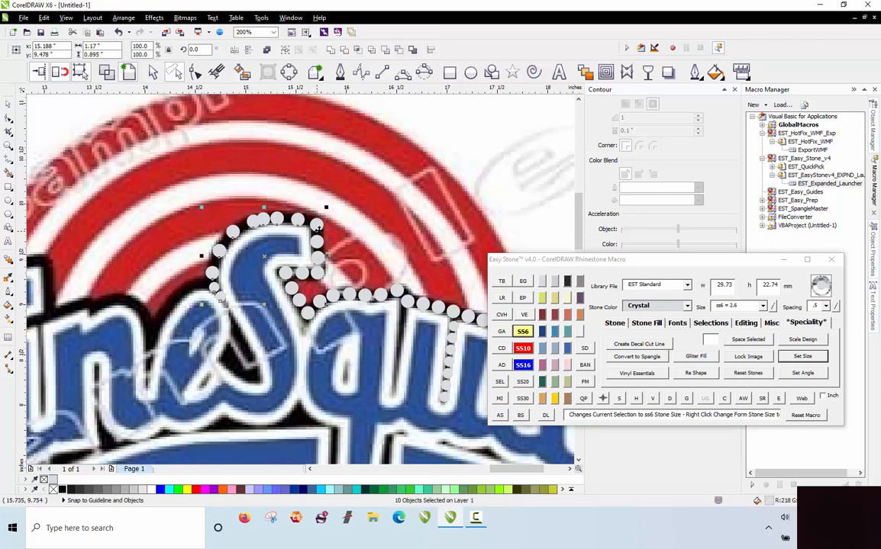
click(669, 398)
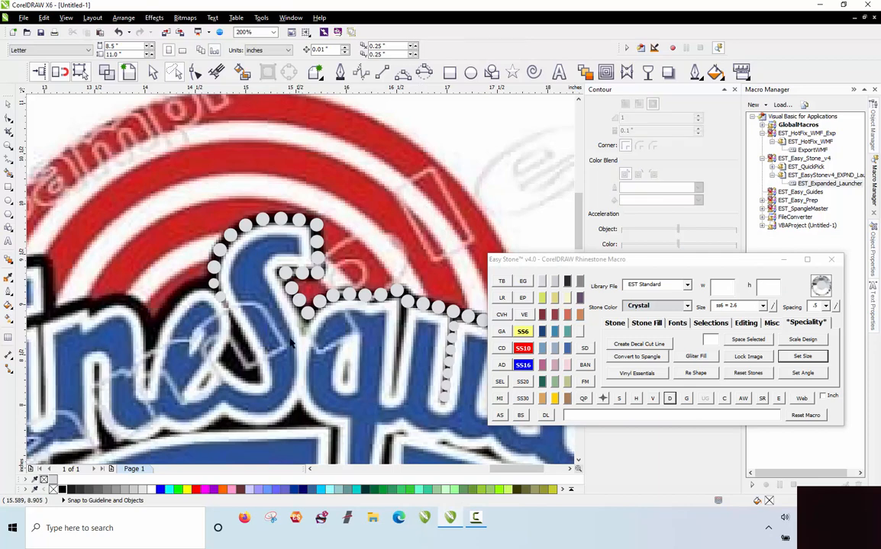
Copy an SS6 stone to both ends of the slot between the q and u and fill the slot with SS6 stones
scroll(307, 202, down, 2)
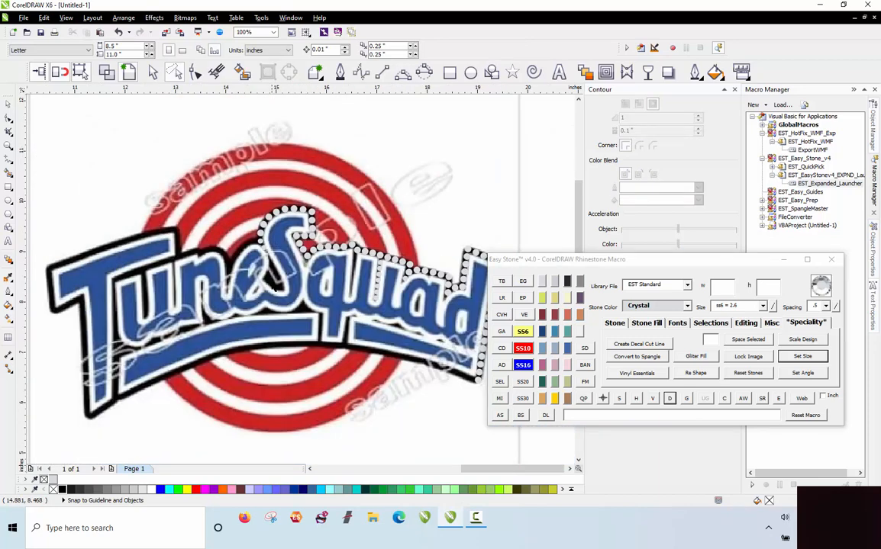
scroll(276, 286, up, 2)
scroll(487, 254, up, 2)
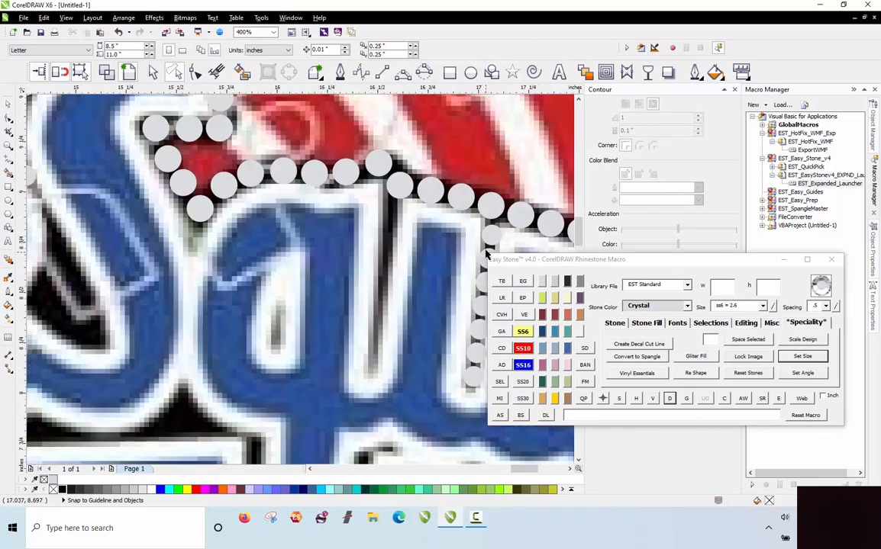
click(424, 233)
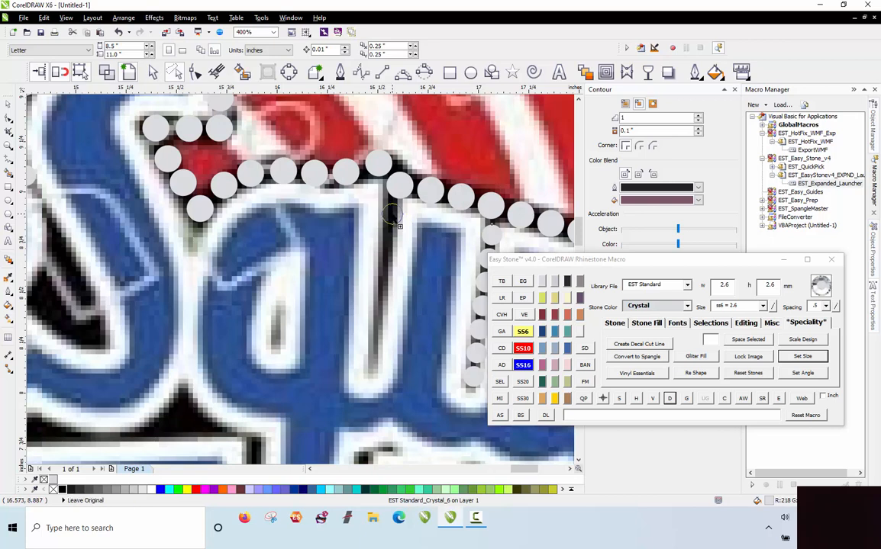
drag(391, 207, 372, 358)
shift+click(393, 212)
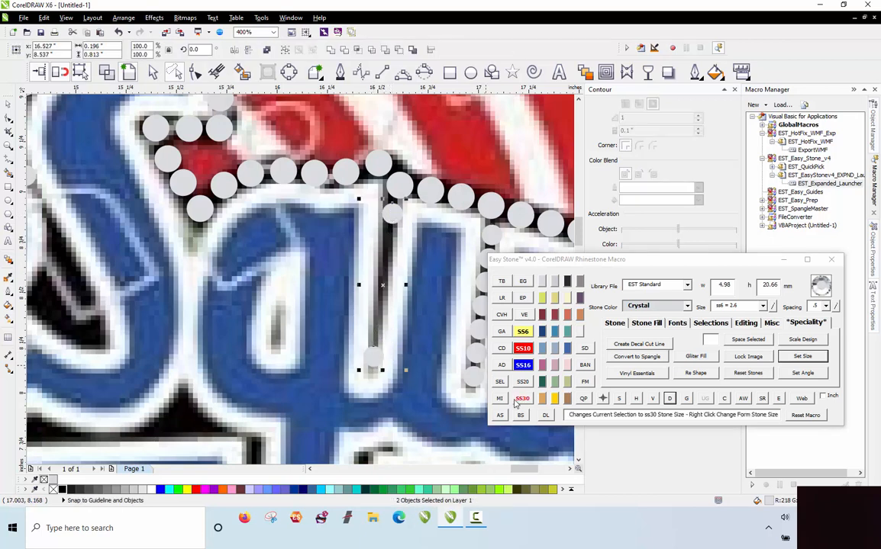
click(500, 416)
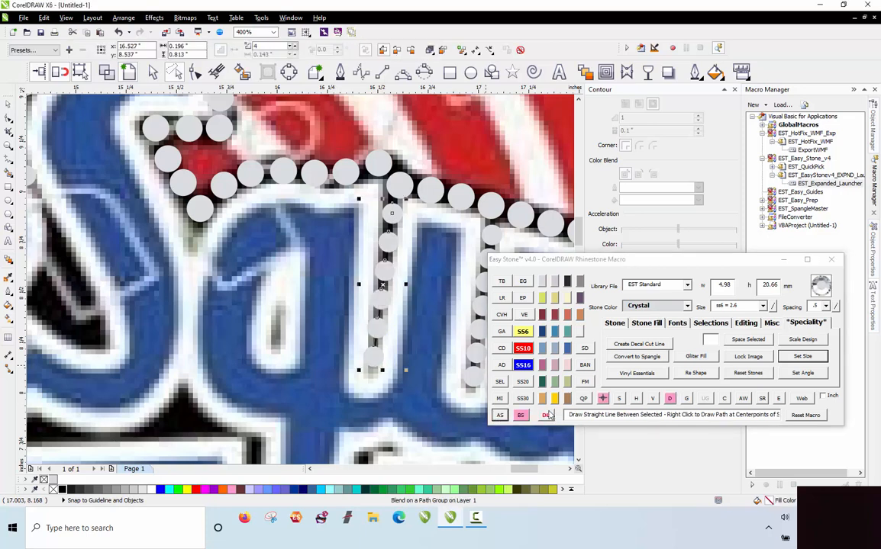
click(617, 400)
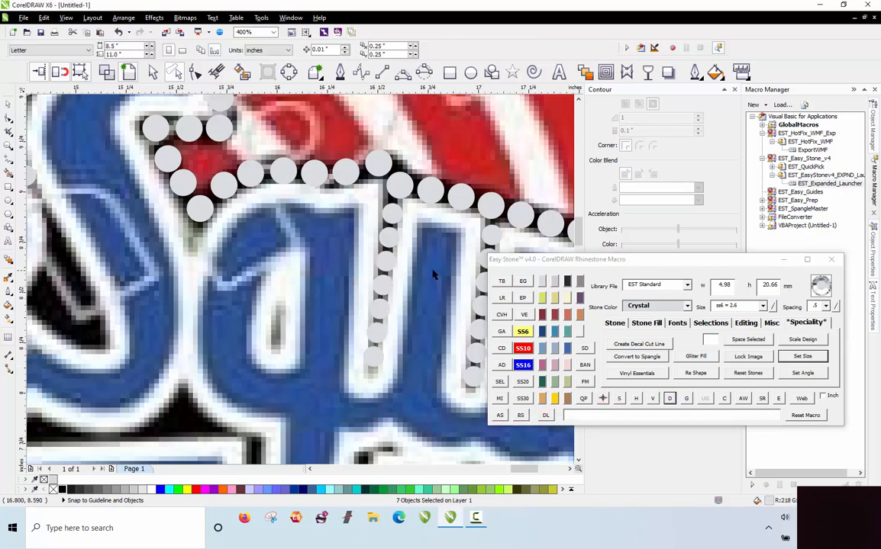
Copy the SS10 stone at the banner's lower corner below the d to beneath the q's stem and fill between both with stones
scroll(420, 267, down, 1)
scroll(338, 219, down, 1)
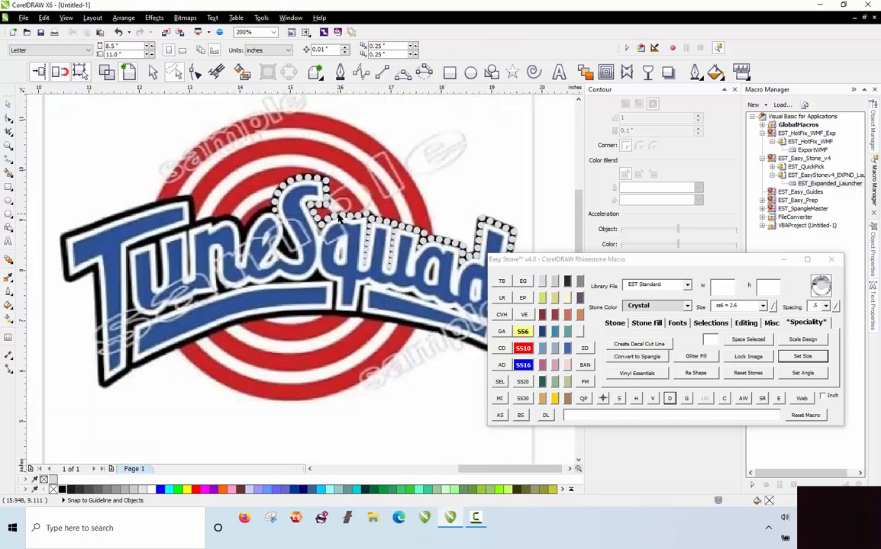
scroll(105, 269, down, 1)
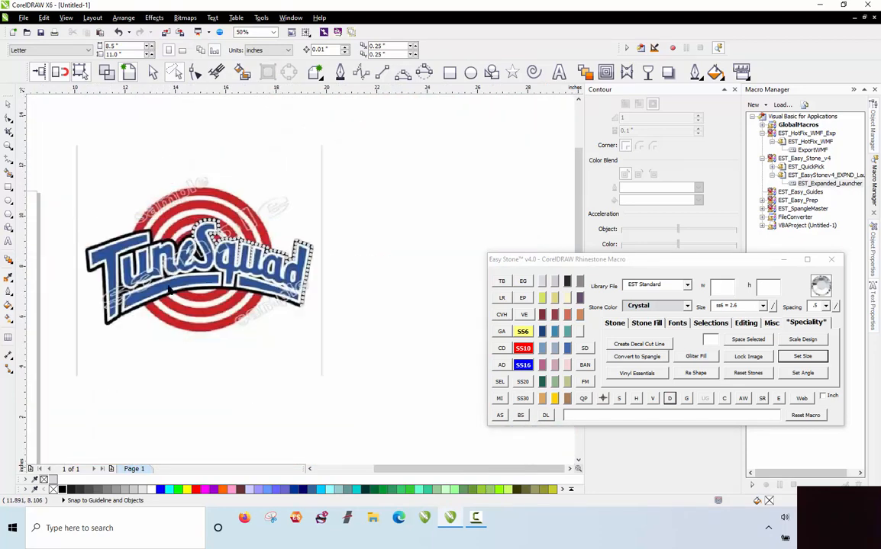
scroll(256, 267, up, 2)
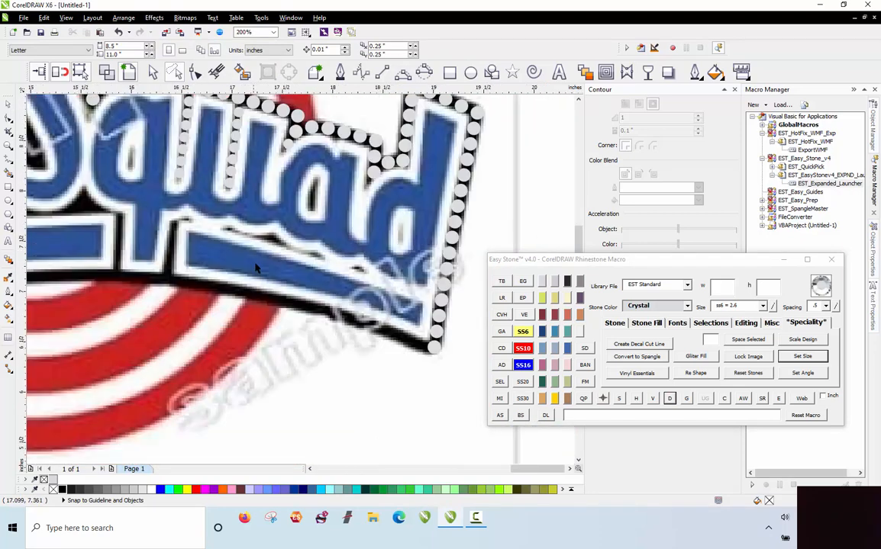
click(435, 350)
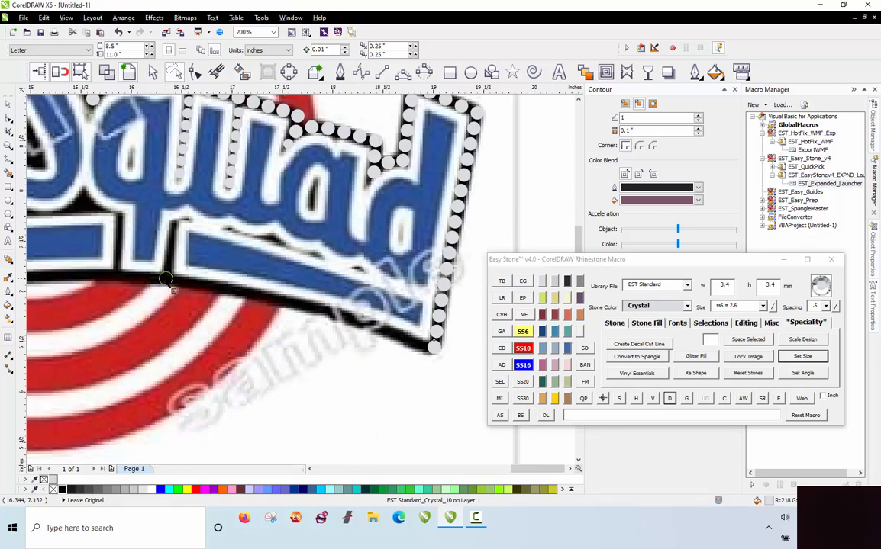
click(165, 280)
click(434, 349)
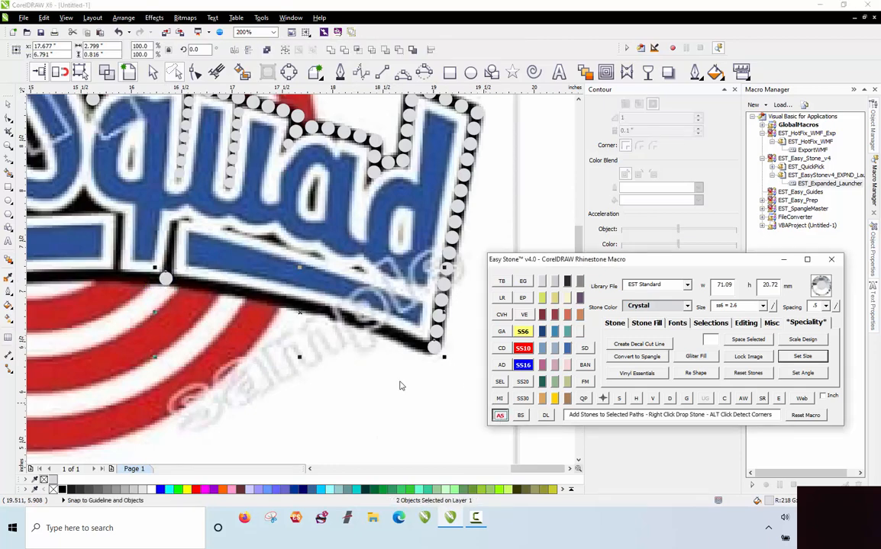
Bend the new stone row's path upward to follow the banner's lower black outline and delete the path
scroll(305, 324, up, 1)
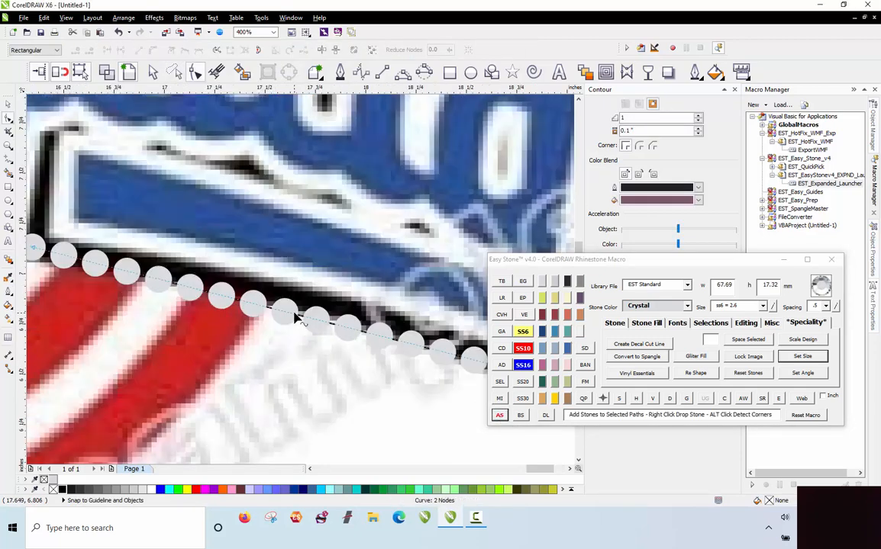
drag(297, 319, 298, 298)
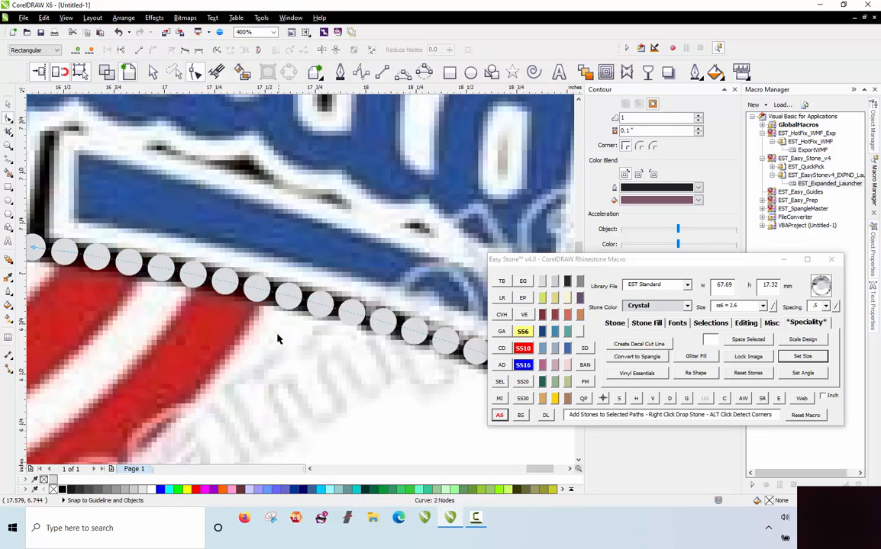
key(space)
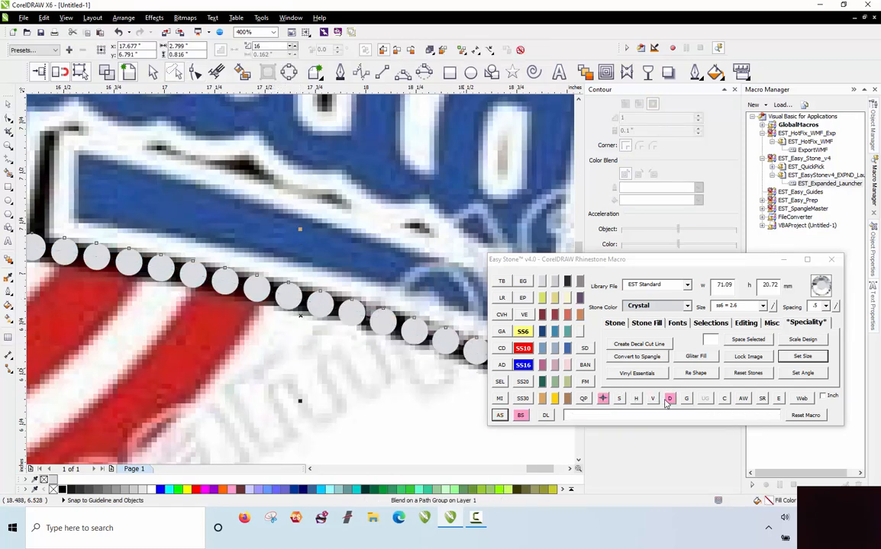
click(669, 399)
scroll(339, 304, down, 2)
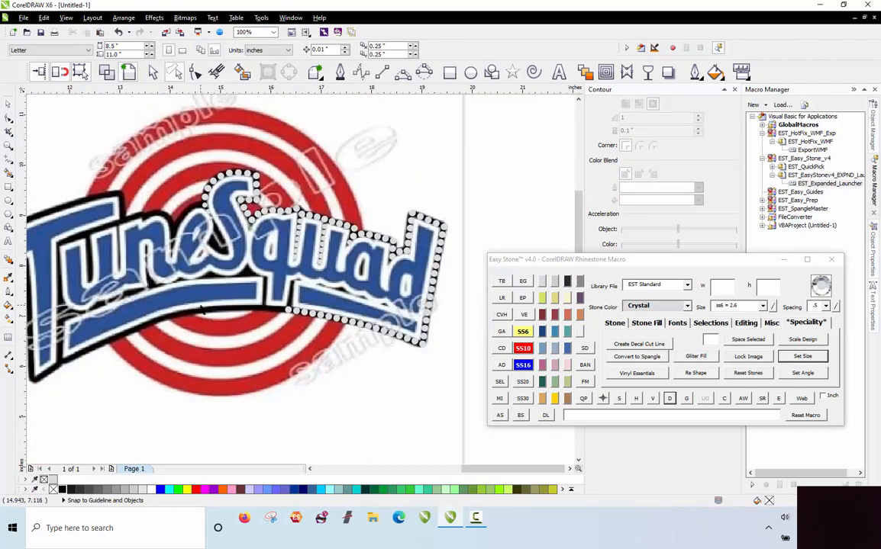
Copy the SS10 stone beneath the q's stem to the banner's lower corner by the T and fill between both with stones
scroll(202, 307, up, 2)
scroll(203, 308, down, 1)
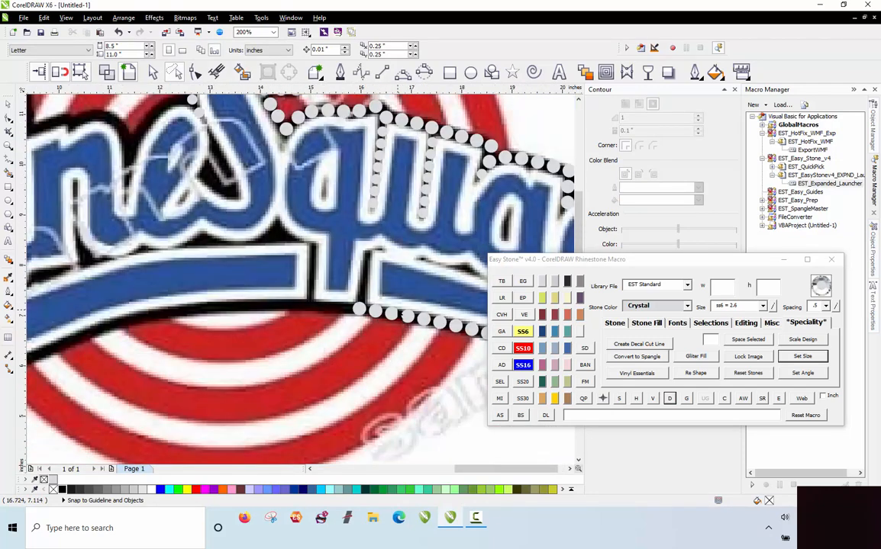
scroll(372, 319, down, 1)
click(376, 313)
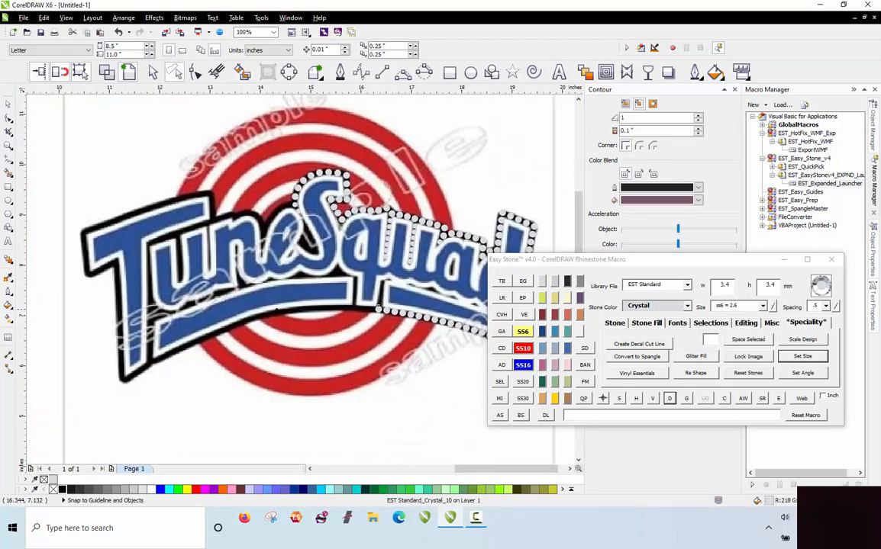
click(167, 360)
scroll(168, 359, up, 3)
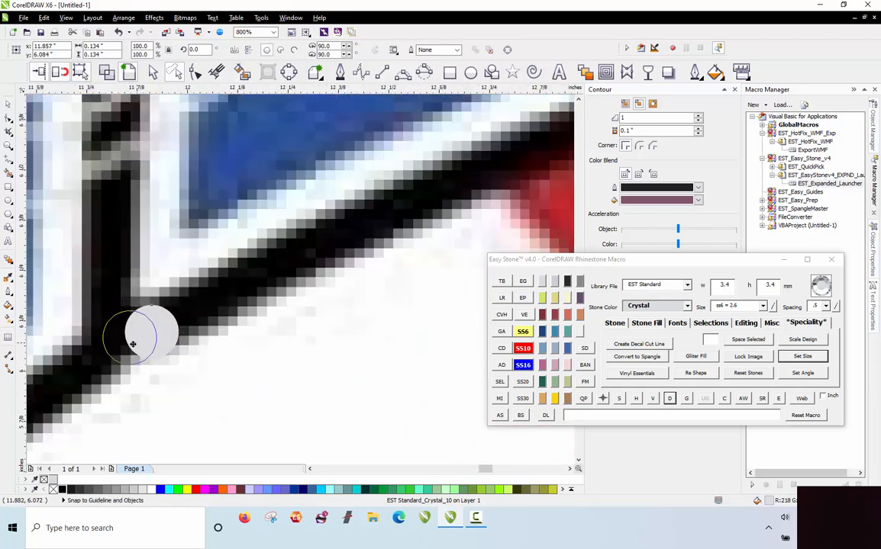
drag(133, 345, 129, 348)
scroll(130, 346, down, 3)
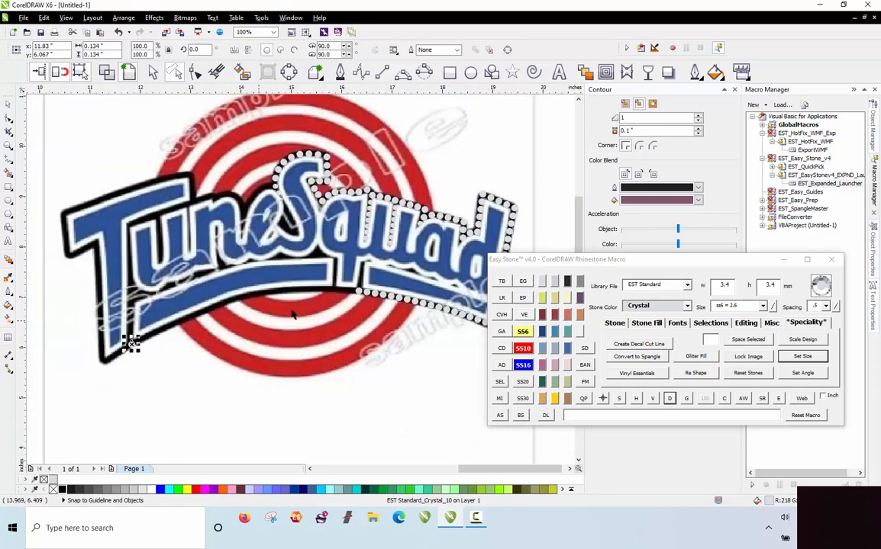
scroll(292, 314, up, 1)
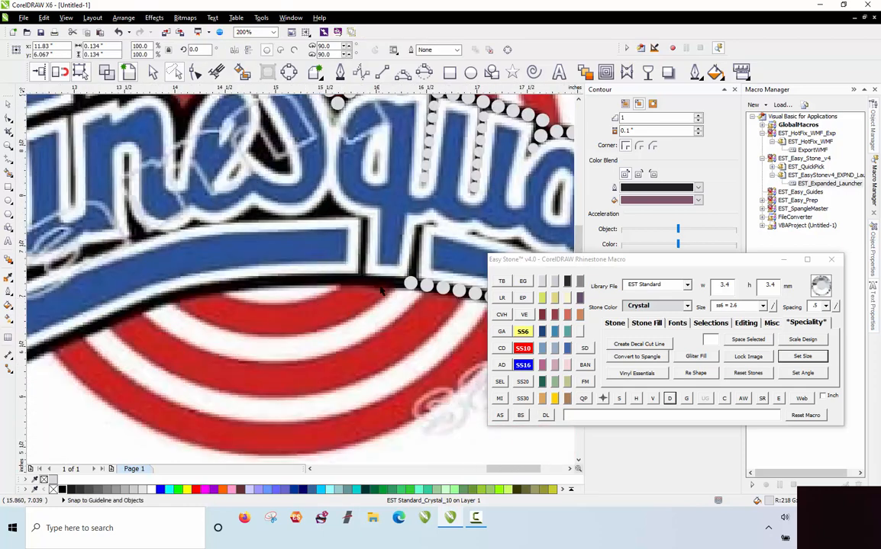
click(499, 415)
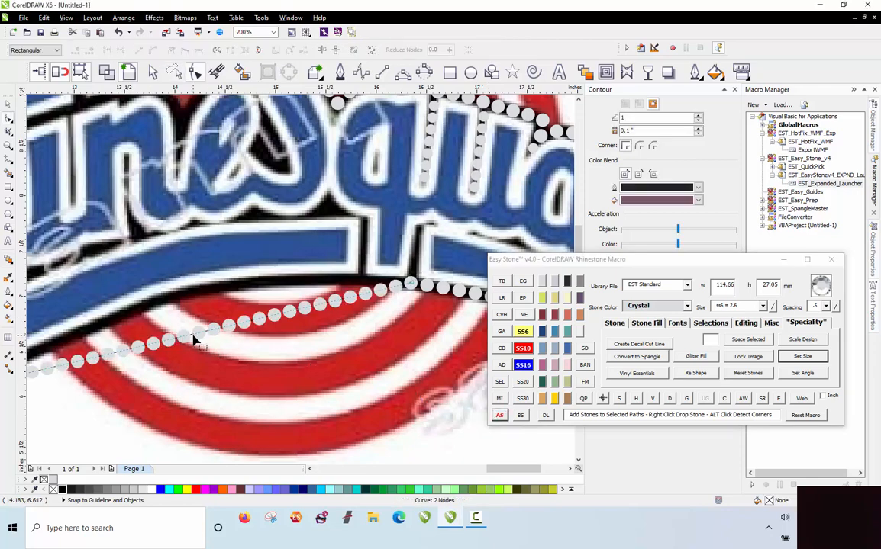
Bend the new stone row's path upward to follow the lower black outline of the banner under Tune
scroll(212, 338, up, 3)
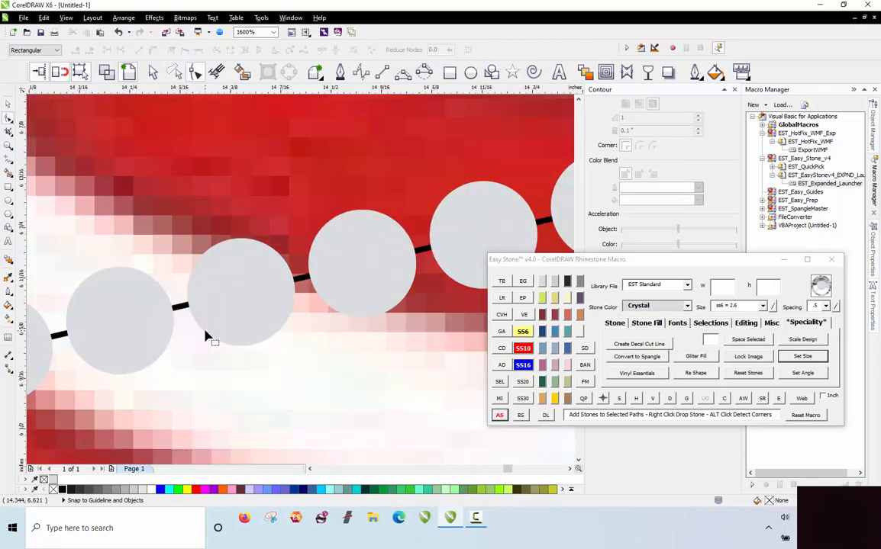
click(178, 309)
scroll(178, 309, down, 3)
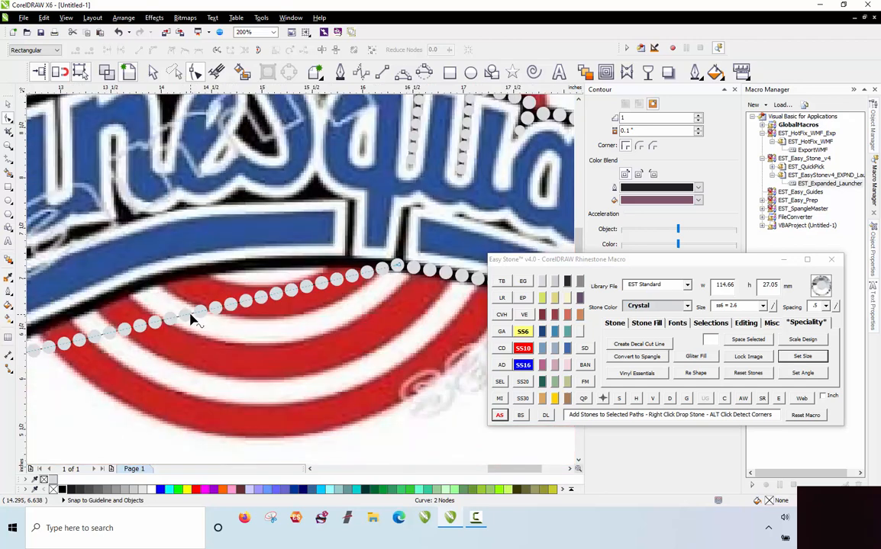
drag(196, 316, 173, 254)
click(403, 271)
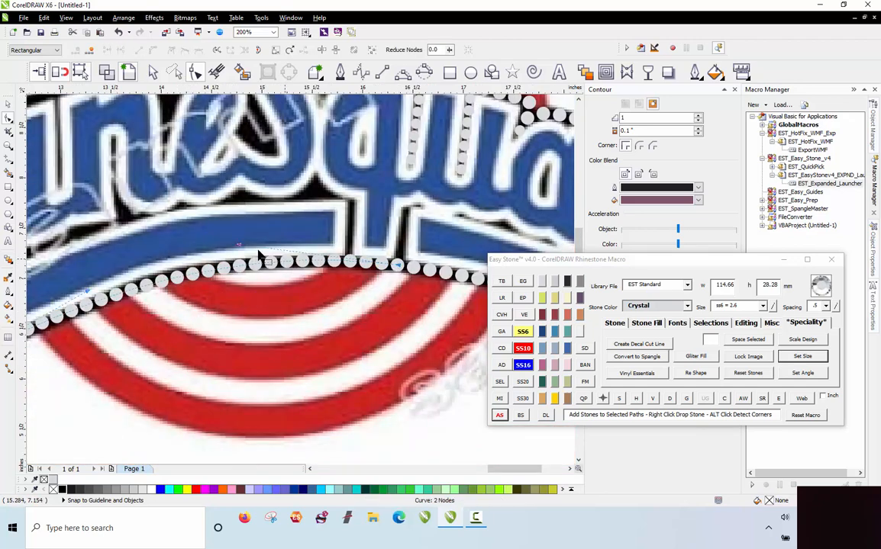
drag(227, 254, 202, 235)
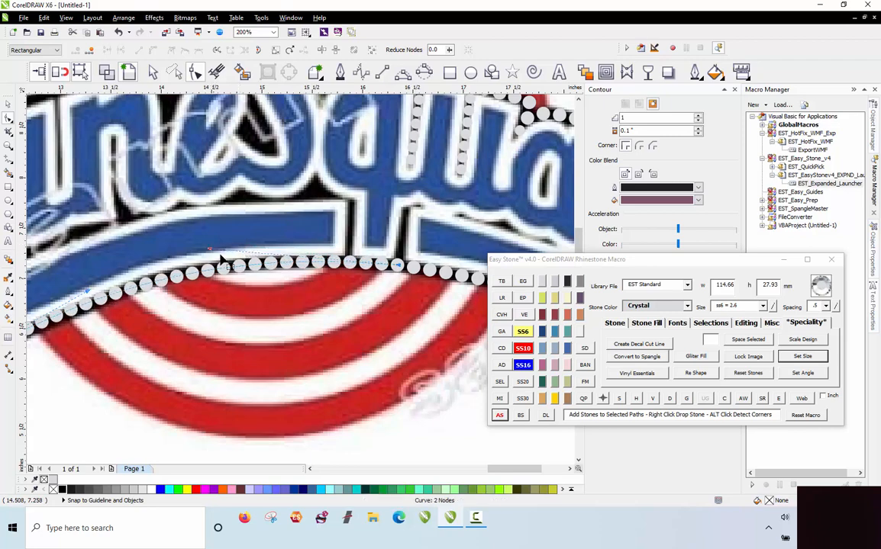
Add a middle node to the bent path and adjust its curve handles so the stones stay centred on the black outline
scroll(206, 237, down, 2)
scroll(122, 272, up, 2)
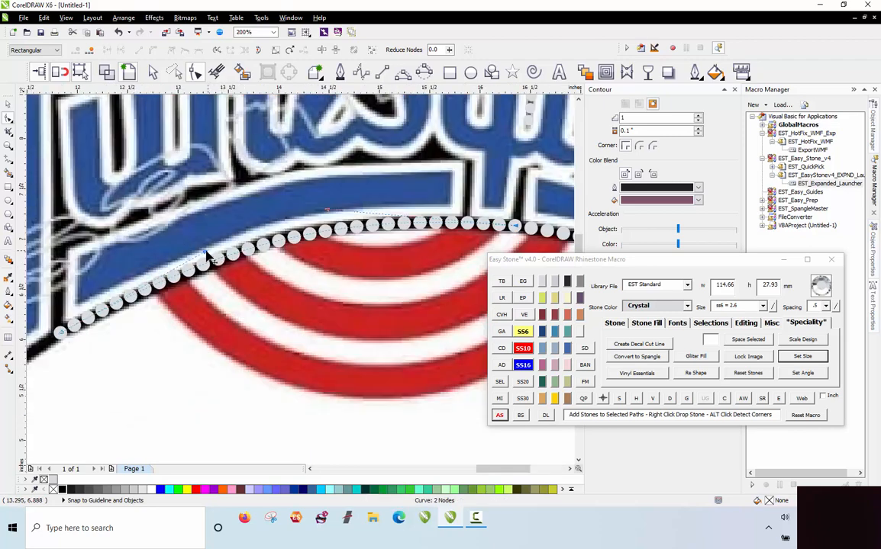
drag(206, 253, 217, 255)
scroll(267, 248, up, 2)
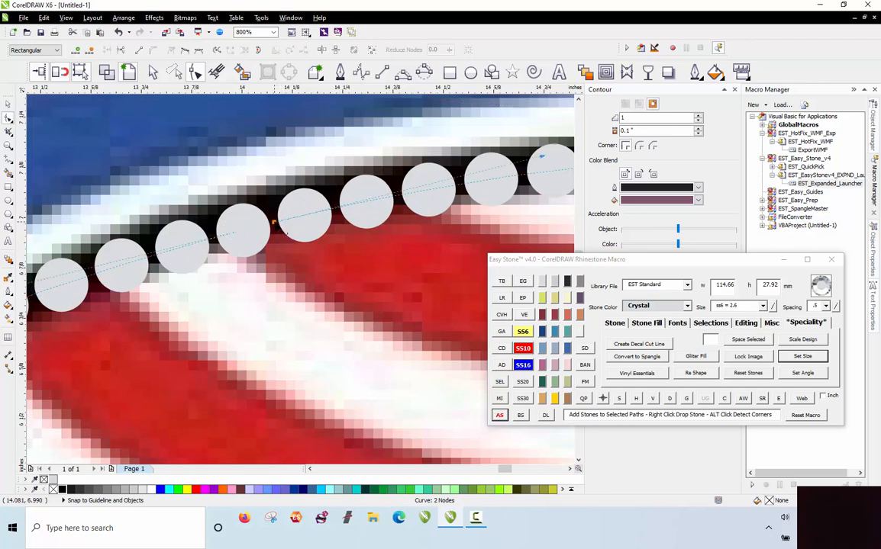
drag(281, 229, 245, 241)
scroll(246, 243, down, 1)
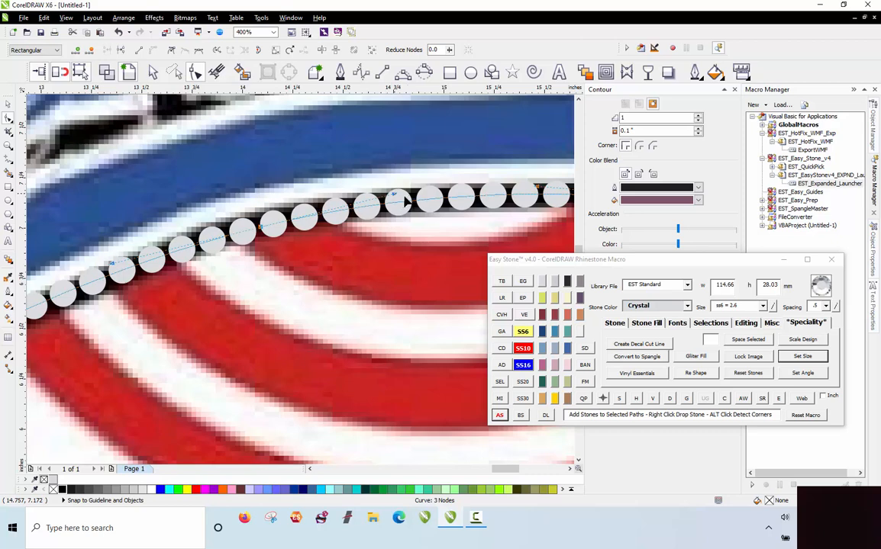
scroll(329, 187, down, 1)
scroll(290, 214, up, 1)
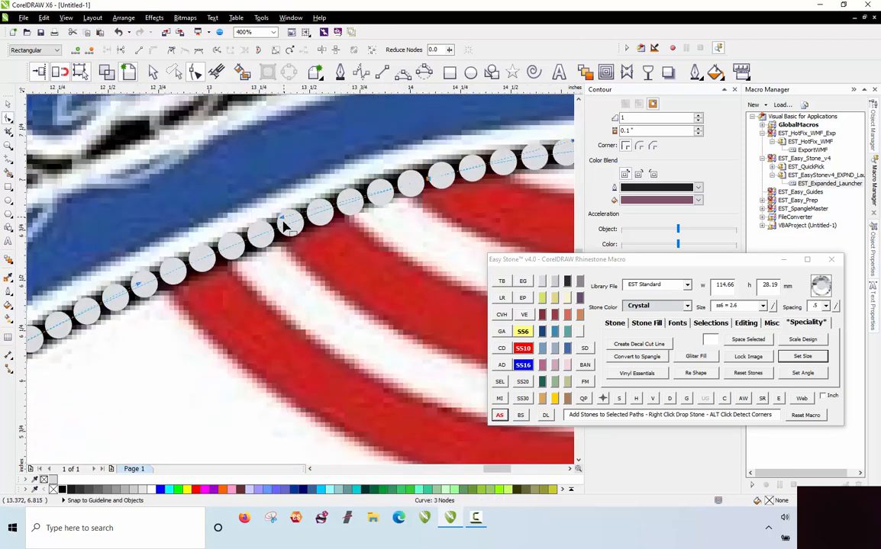
Select the finished stone row along the banner's lower edge and delete its path
scroll(288, 223, down, 1)
scroll(288, 223, down, 1)
click(276, 294)
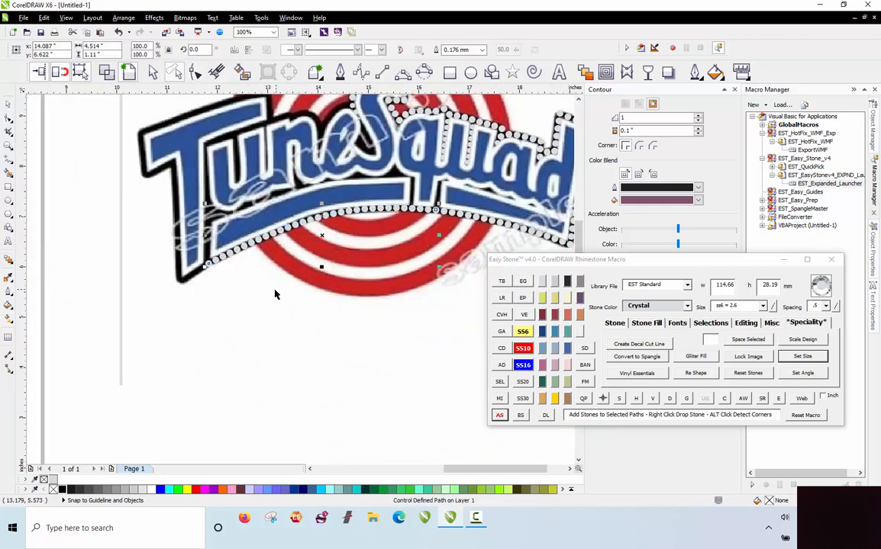
click(277, 239)
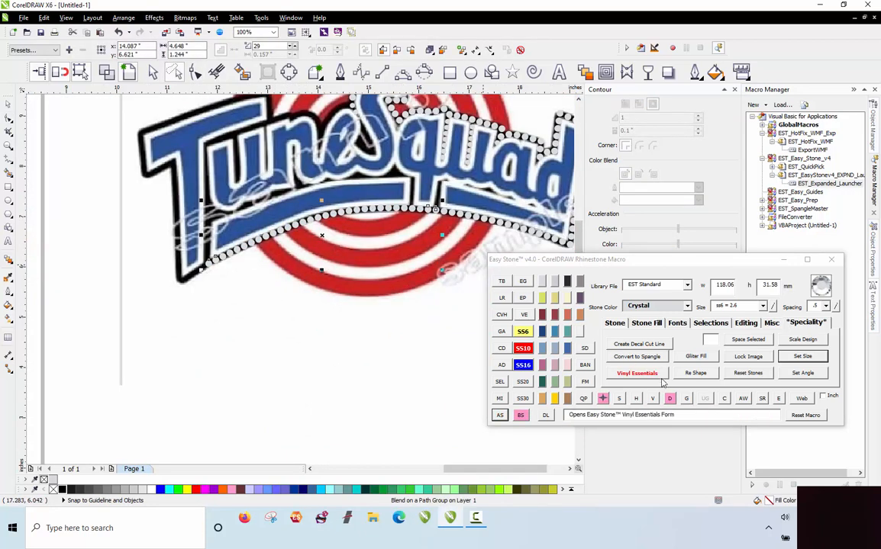
click(328, 361)
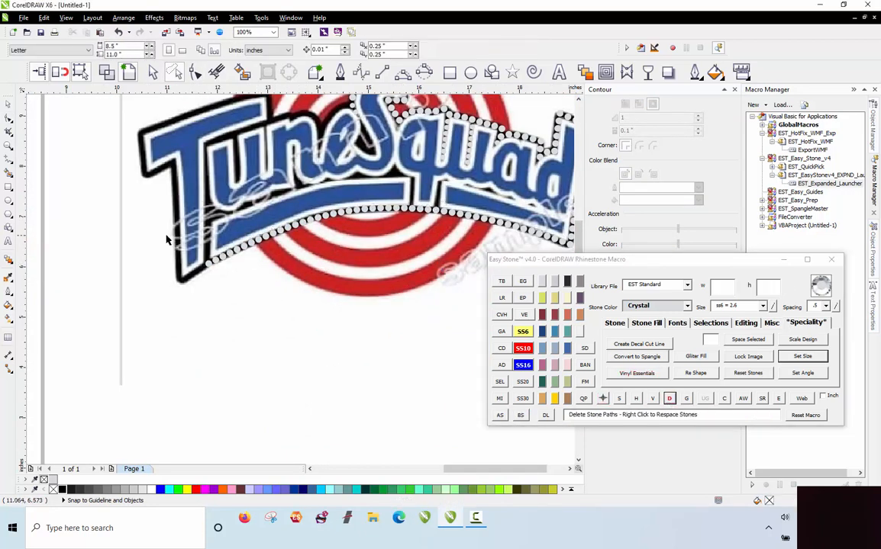
Copy the SS6 stone beside the S onto the e's upper outline, change it to SS10 and duplicate it along the curve toward the n
scroll(252, 252, down, 1)
scroll(291, 165, up, 3)
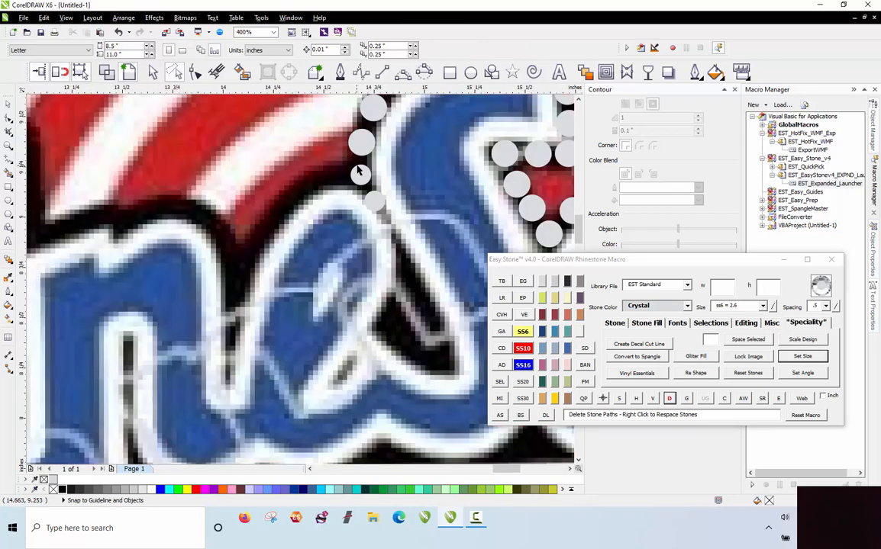
scroll(359, 173, up, 1)
click(391, 227)
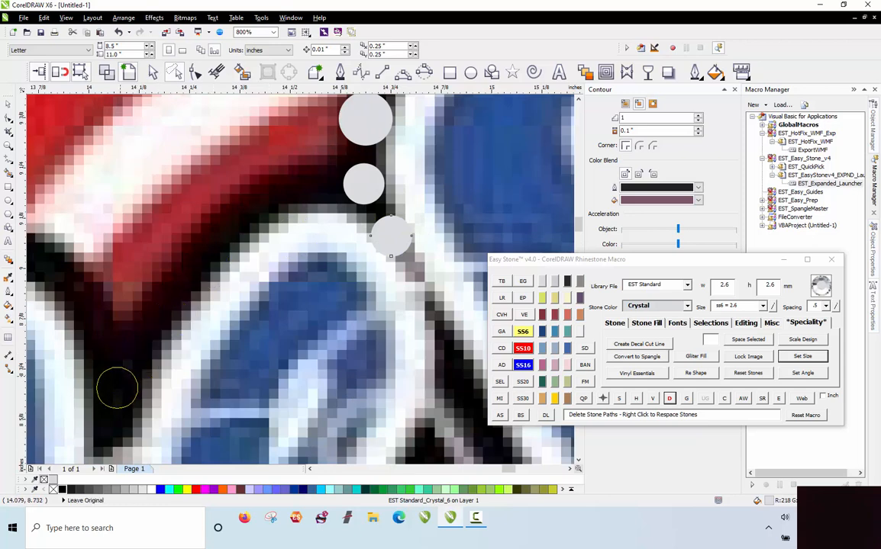
mouse_move(304, 189)
mouse_down()
mouse_move(313, 174)
mouse_move(301, 197)
mouse_move(230, 218)
mouse_move(204, 279)
mouse_move(160, 332)
mouse_up()
click(523, 348)
key(space)
key(space)
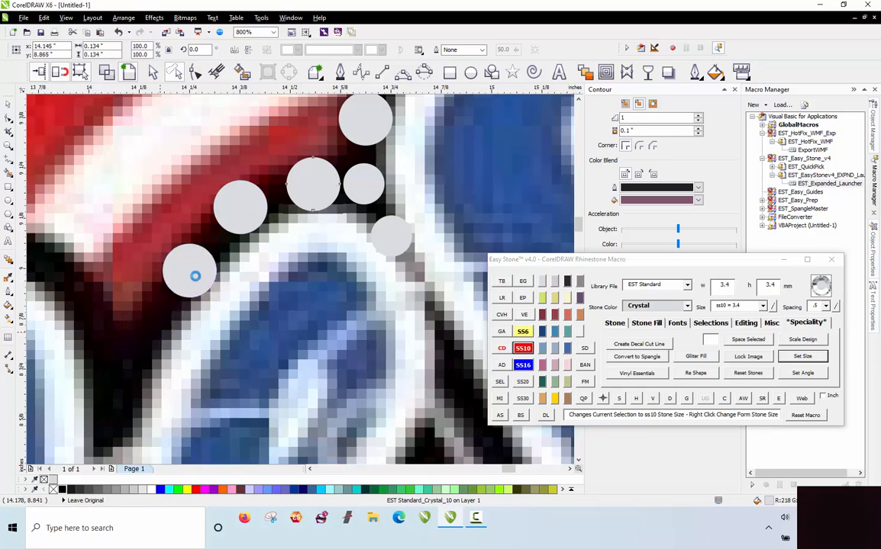
scroll(194, 277, down, 1)
scroll(191, 284, down, 1)
scroll(218, 257, up, 1)
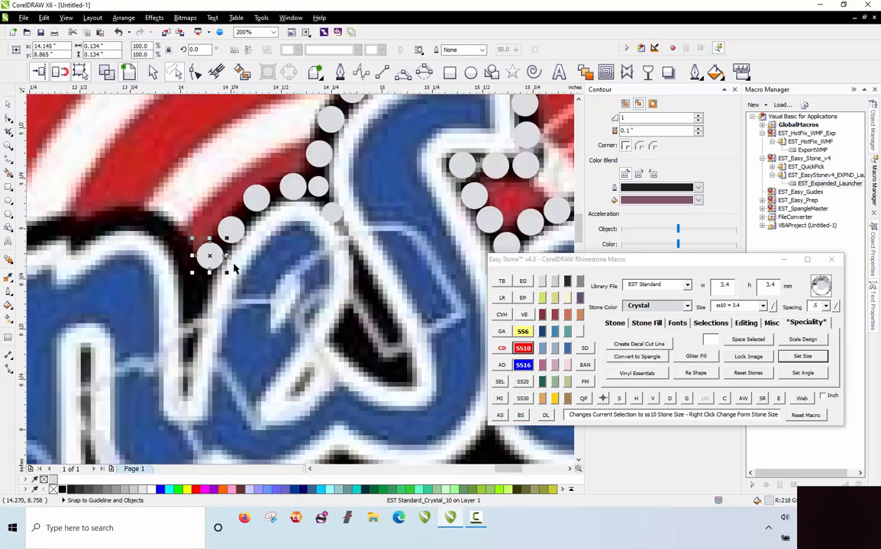
Copy three SS6 stones down the narrow gap between the n and e and add an SS10 stone above them
scroll(219, 263, up, 1)
mouse_move(396, 112)
mouse_down()
mouse_move(186, 353)
mouse_move(151, 438)
mouse_move(142, 440)
mouse_move(145, 387)
mouse_up()
right_click(156, 421)
mouse_move(145, 387)
mouse_down()
mouse_move(147, 338)
mouse_move(183, 246)
mouse_move(169, 286)
mouse_up()
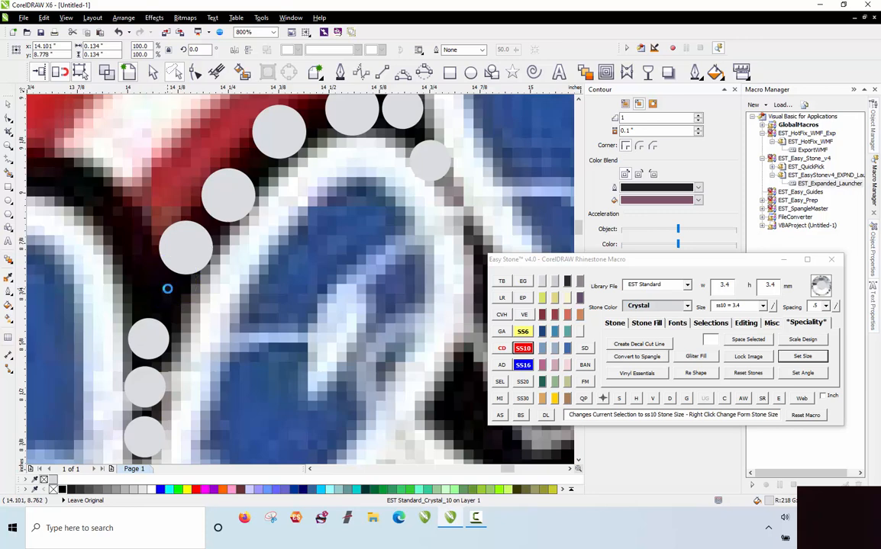
scroll(167, 289, down, 2)
key(Escape)
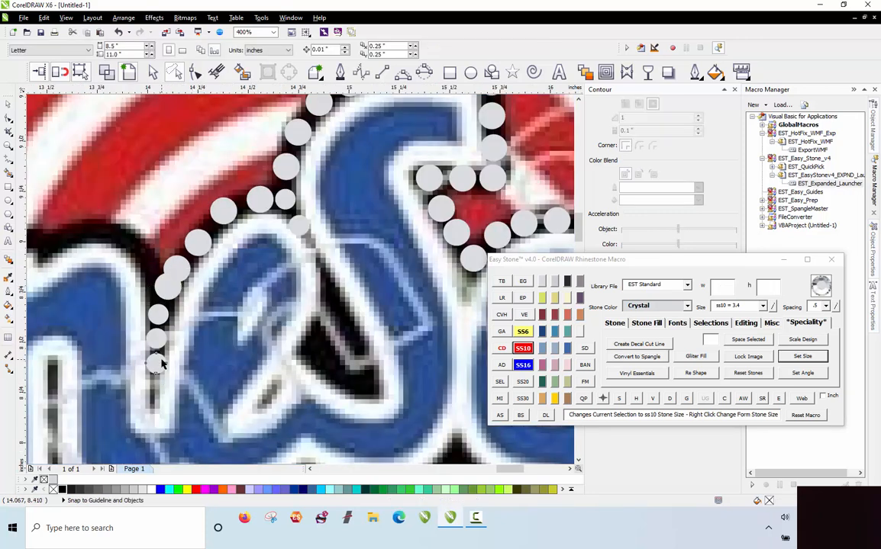
Select the nine stones from the n-e gap up over the e's curve, respace them evenly and delete their path
click(160, 363)
shift+click(157, 338)
shift+click(158, 314)
shift+click(169, 287)
shift+click(179, 268)
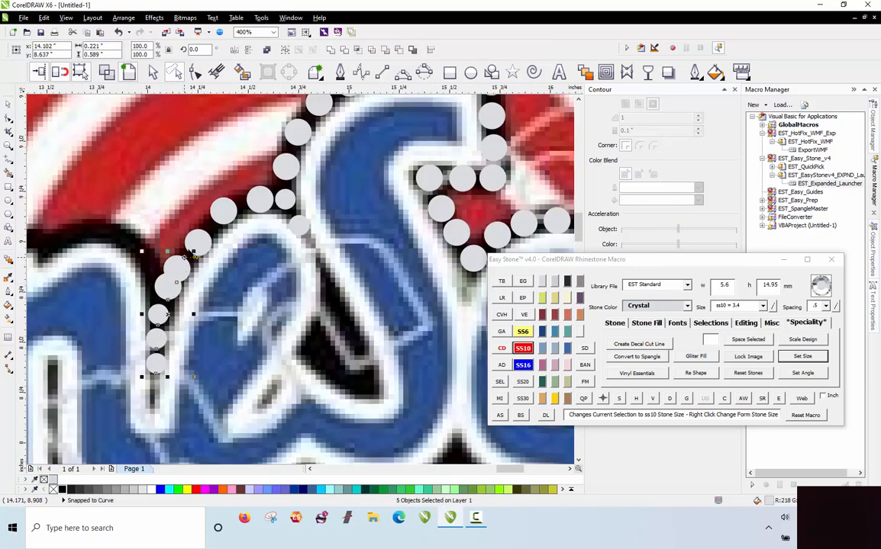
shift+click(198, 242)
shift+click(222, 211)
shift+click(260, 200)
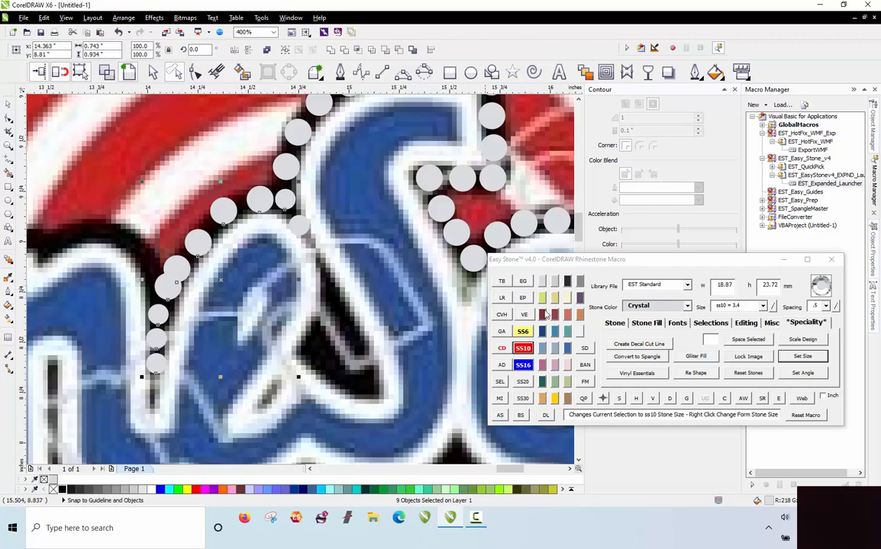
click(670, 399)
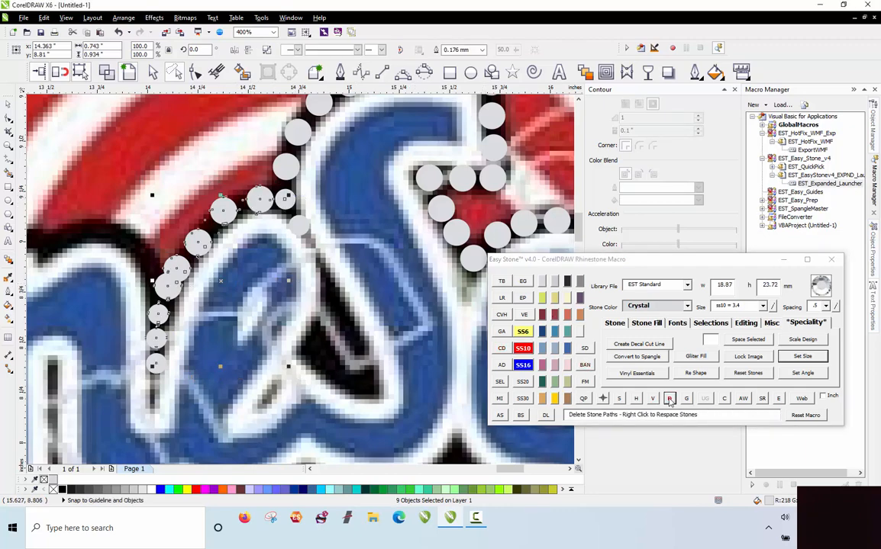
Copy the SS10 stone above the n-e gap four times along the n's upper black outline
scroll(323, 313, down, 1)
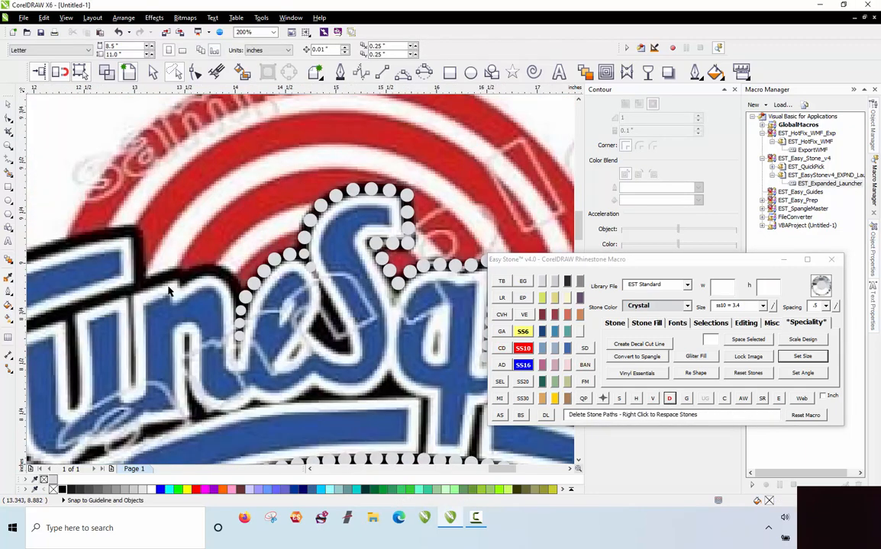
scroll(322, 312, up, 3)
click(319, 320)
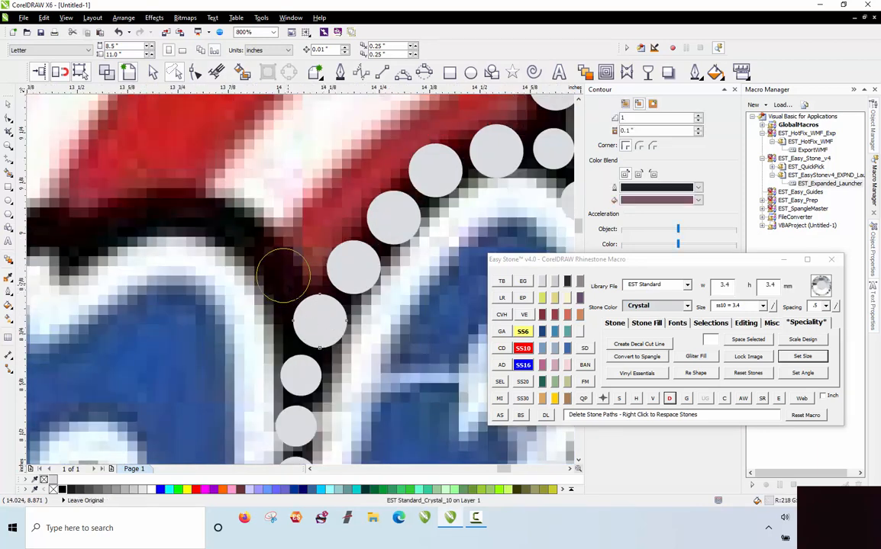
click(284, 271)
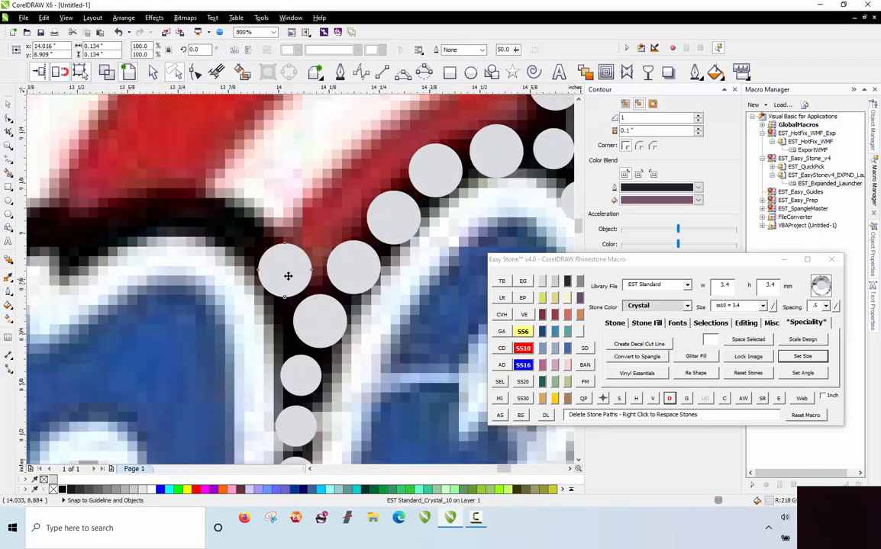
click(234, 223)
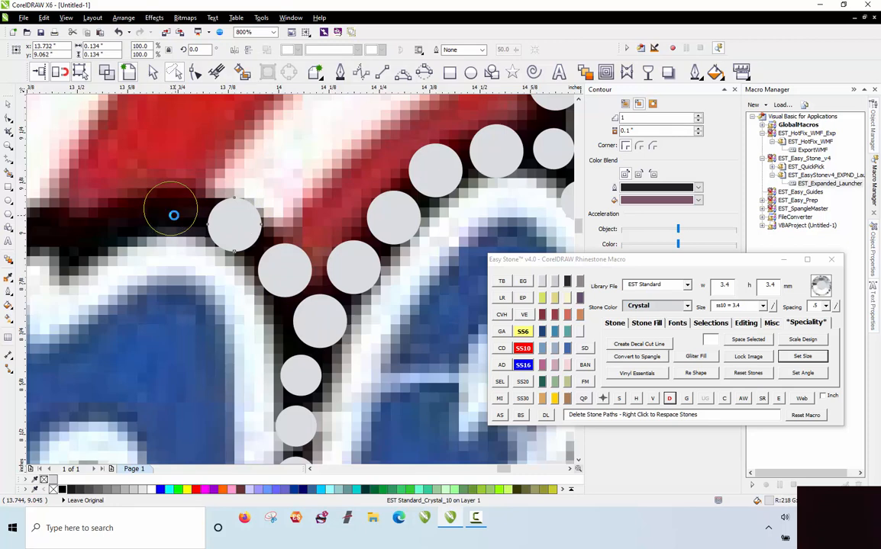
click(172, 212)
click(106, 223)
Add two SS6 stones around the notch on top of the n and an SS10 stone beside them toward the T
scroll(317, 232, down, 2)
scroll(162, 223, up, 2)
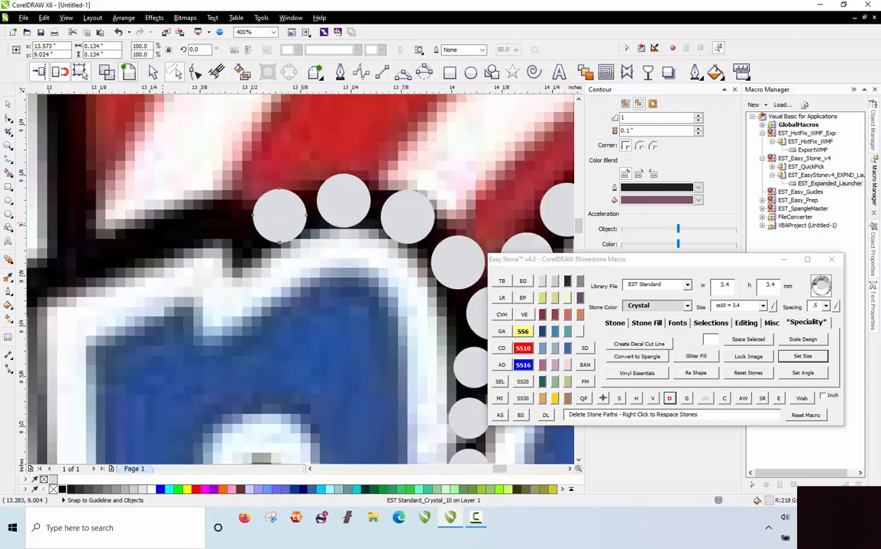
click(245, 259)
click(226, 211)
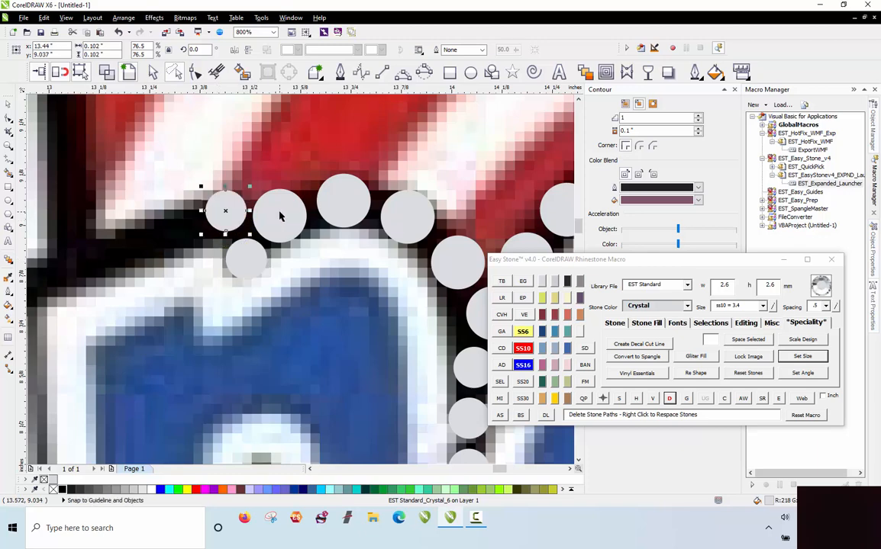
click(170, 229)
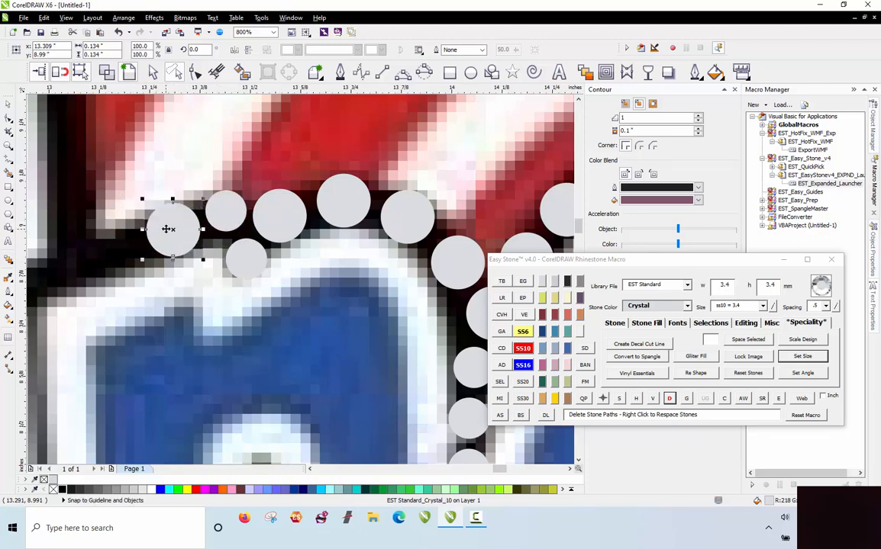
Copy an SS10 stone to the u's upper outer corner by the T's stem and fill the outline to the n with evenly spaced stones
scroll(166, 229, down, 2)
scroll(166, 229, up, 1)
scroll(166, 229, down, 1)
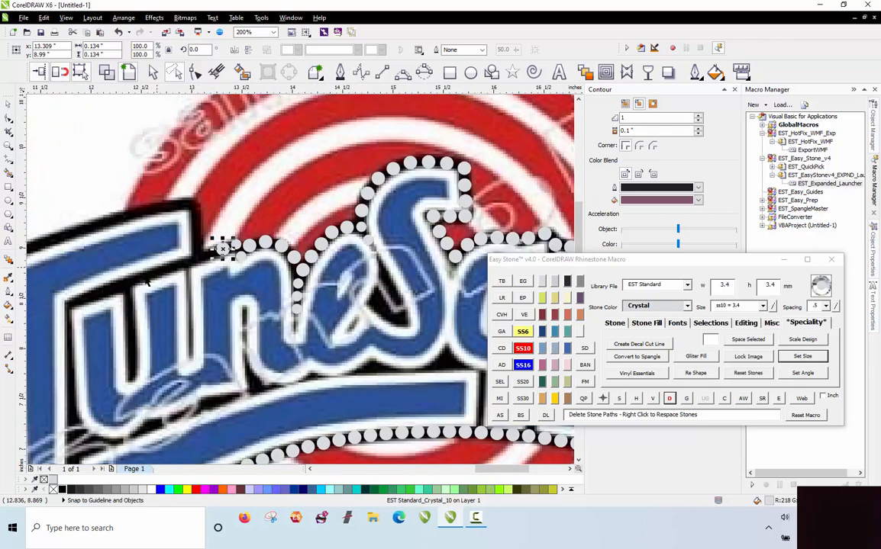
scroll(297, 228, up, 1)
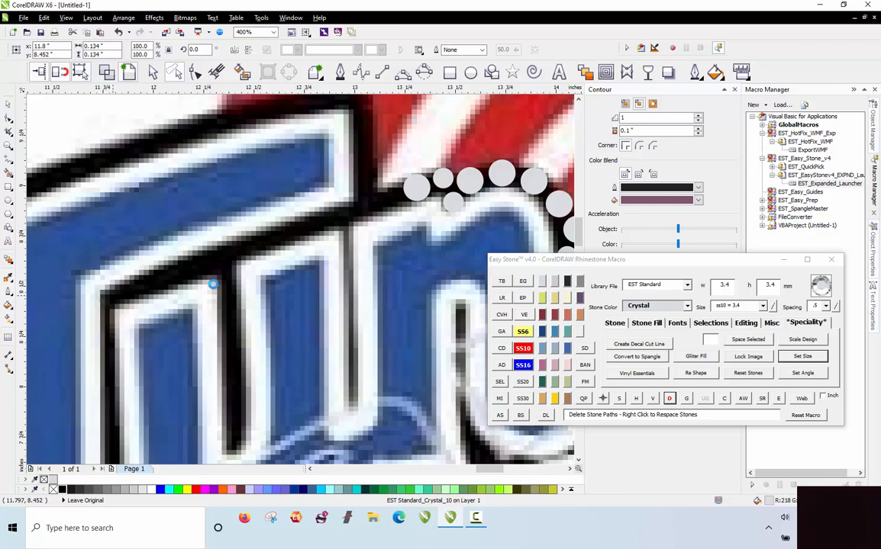
click(109, 296)
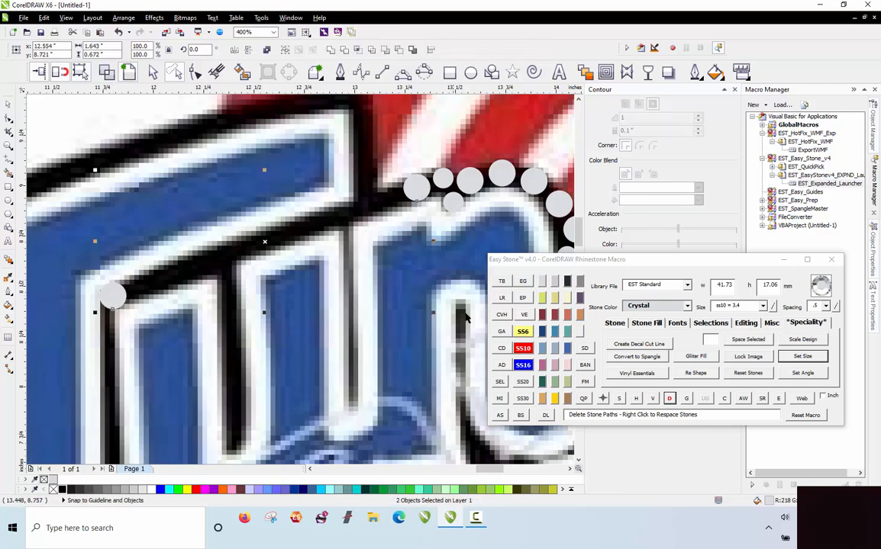
click(500, 416)
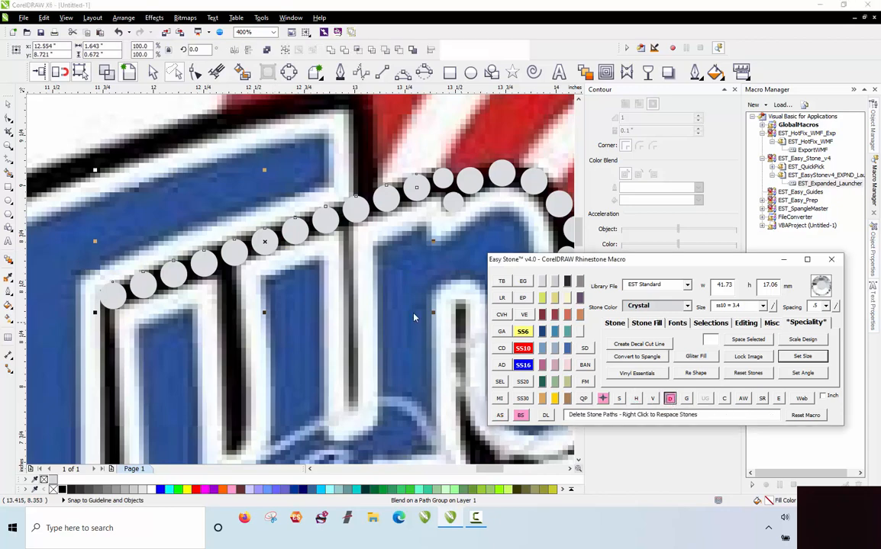
key(Escape)
Copy the SS6 stone to both ends of the narrow gap between the u and n and fill the gap with SS6 stones
scroll(262, 206, down, 3)
scroll(376, 205, up, 3)
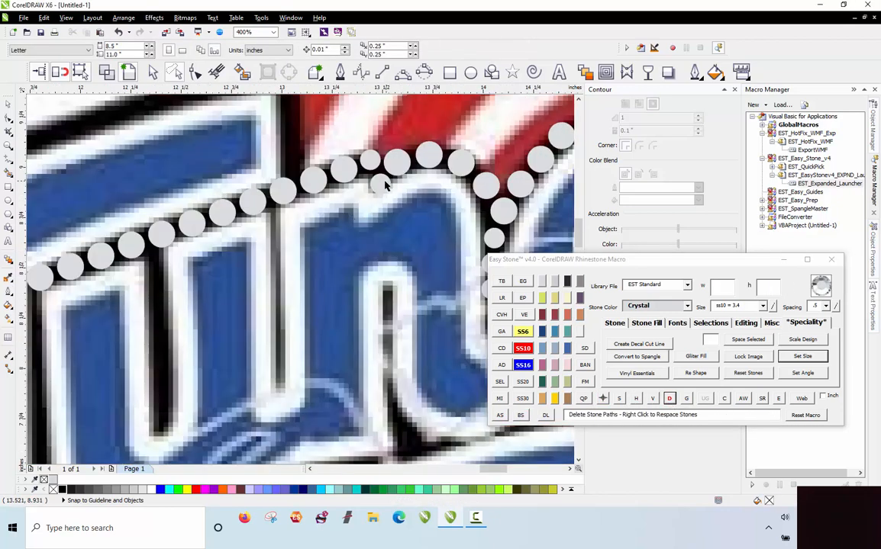
click(384, 185)
drag(281, 219, 281, 220)
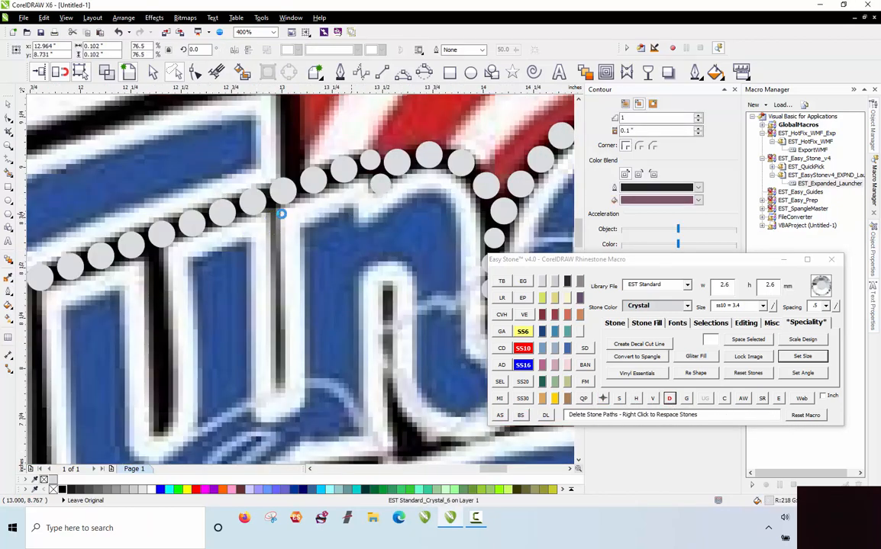
drag(290, 372, 277, 374)
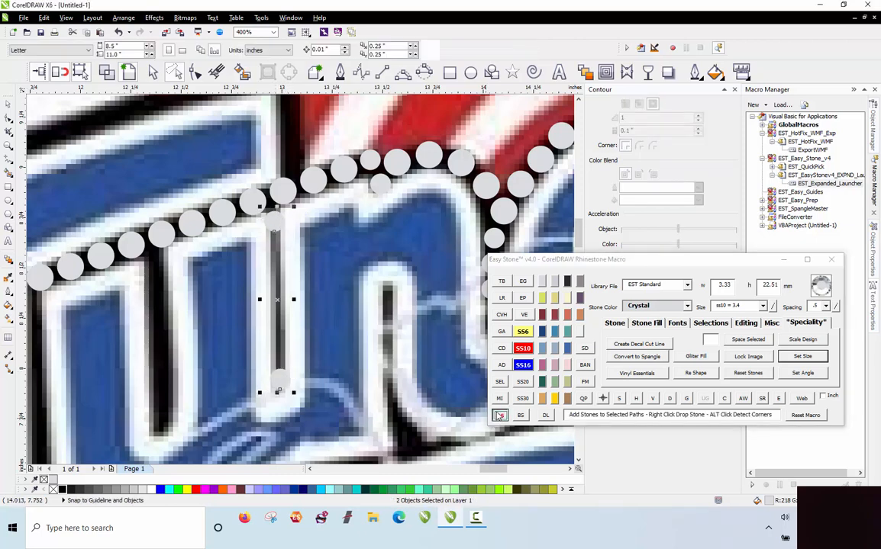
click(500, 416)
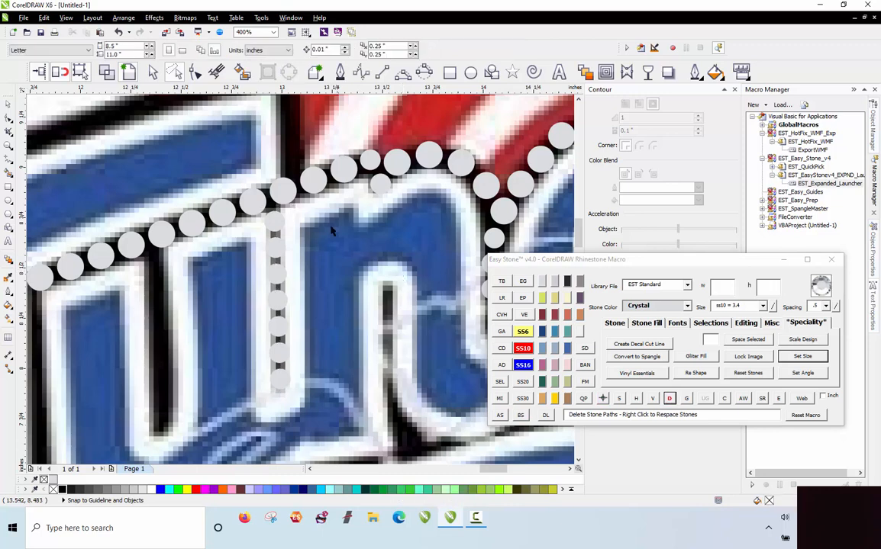
Place SS6 stones at both ends of the gap inside the u, blend stones between them and delete the path
mouse_move(280, 228)
mouse_down()
mouse_move(182, 247)
mouse_move(145, 266)
mouse_move(162, 267)
mouse_move(162, 425)
mouse_up()
shift+click(155, 260)
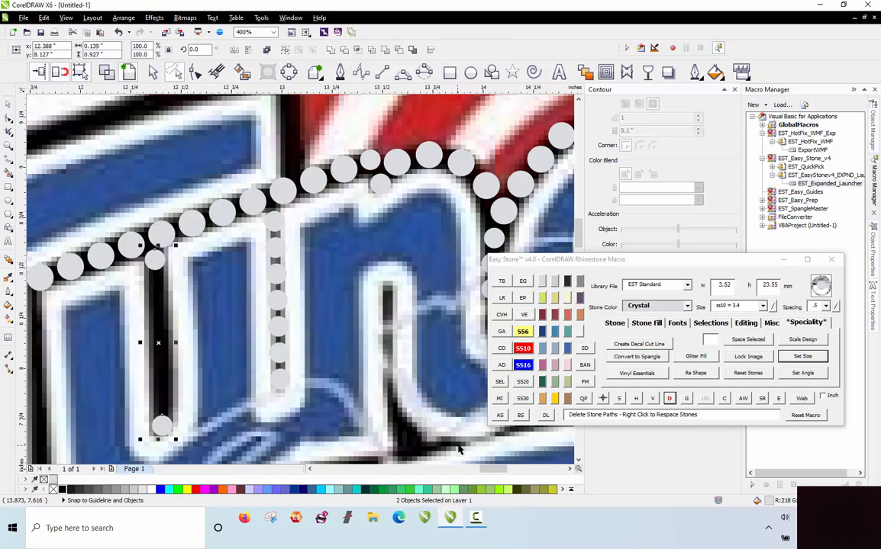
click(521, 415)
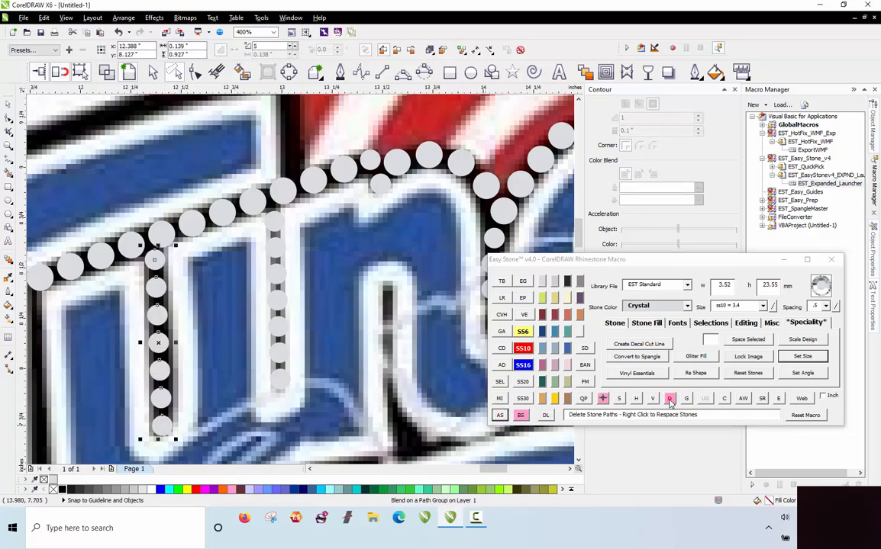
click(354, 244)
Fill the lower black outline between the T's stem and the banner with SS10 stones up beside the u and delete their path
scroll(354, 248, down, 2)
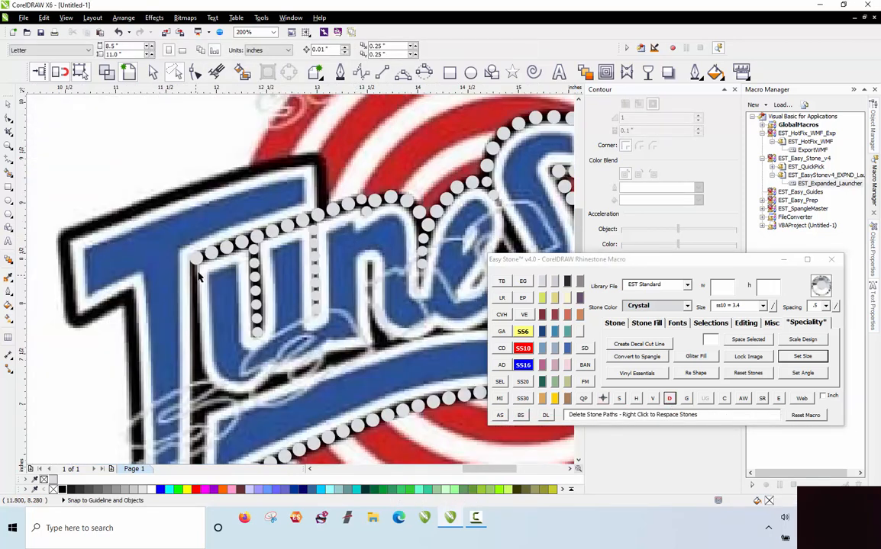
scroll(200, 279, down, 1)
scroll(210, 336, up, 1)
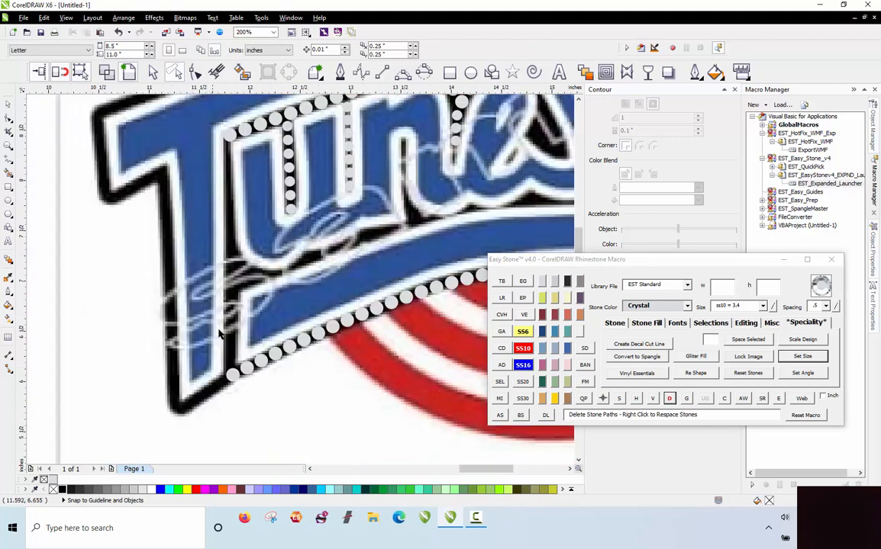
click(233, 375)
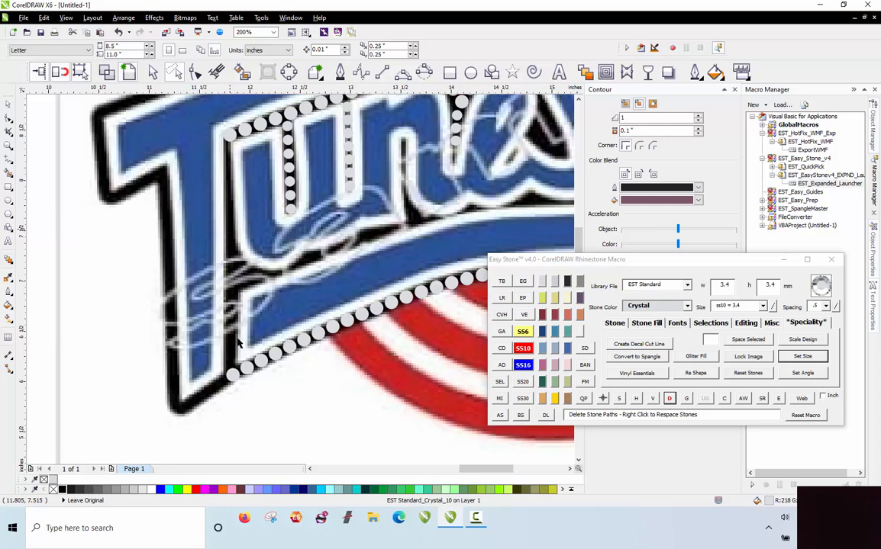
shift+click(234, 376)
click(503, 416)
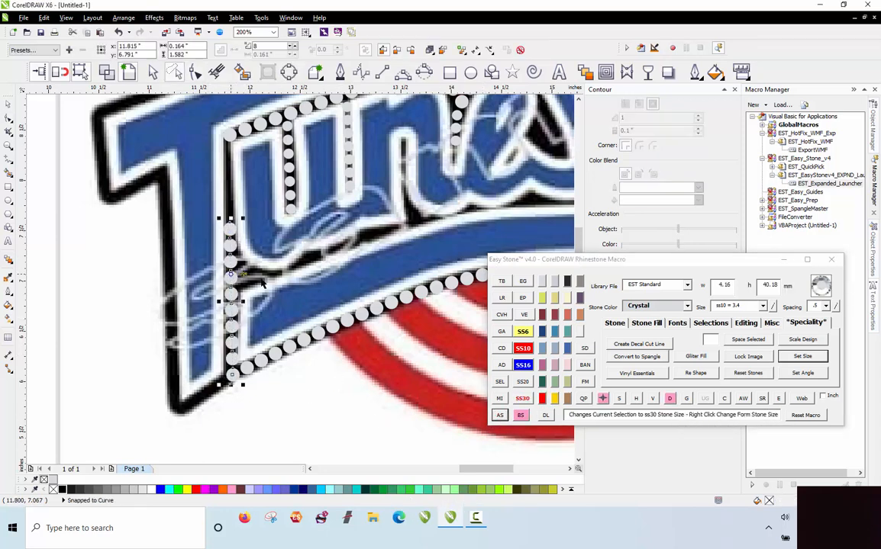
click(670, 398)
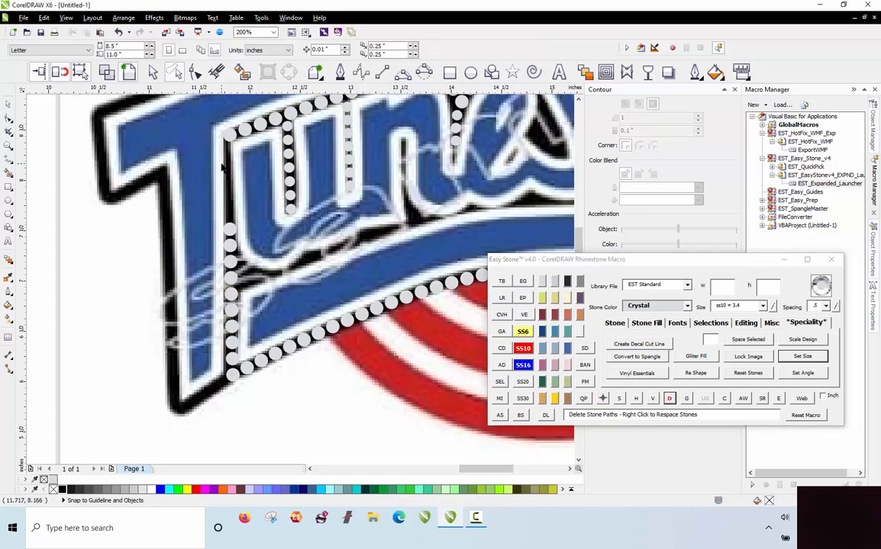
Fill the remaining narrow gap between the T's stem and the u with blended SS6 stones and delete their path
scroll(223, 168, up, 1)
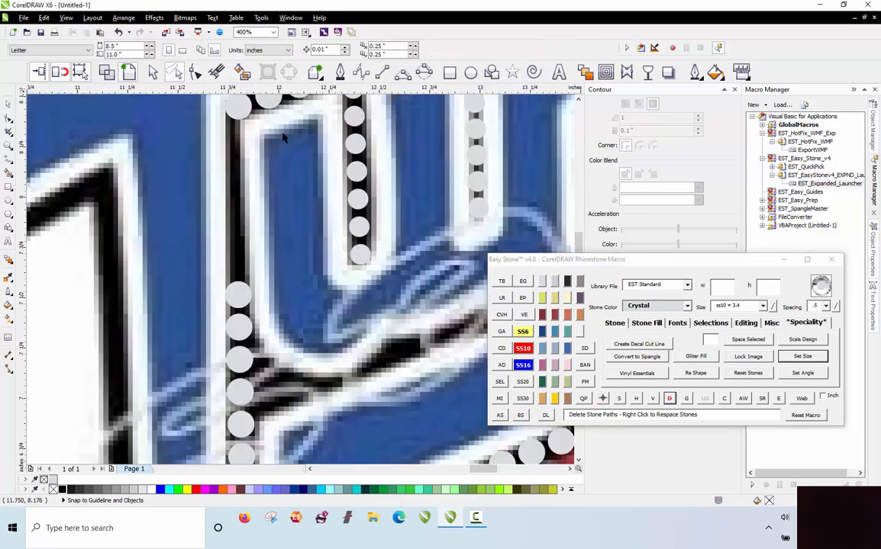
click(238, 136)
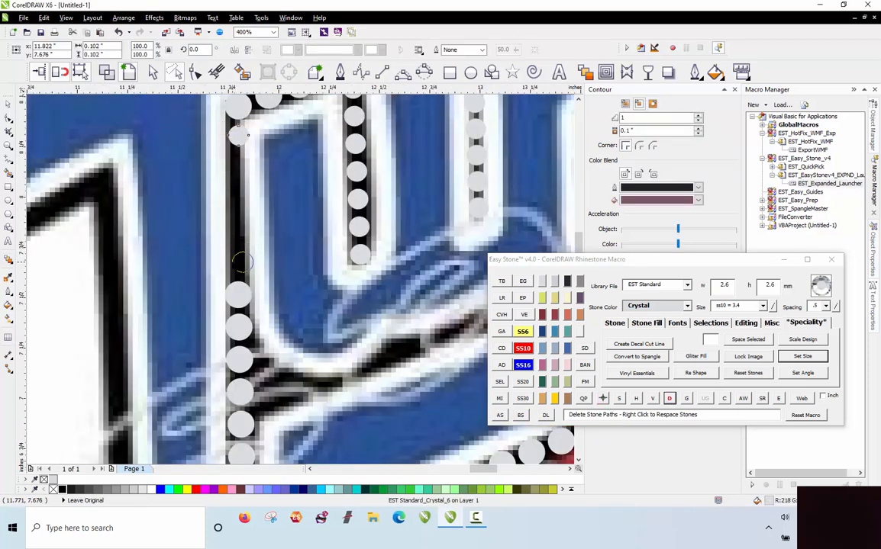
drag(238, 265, 238, 267)
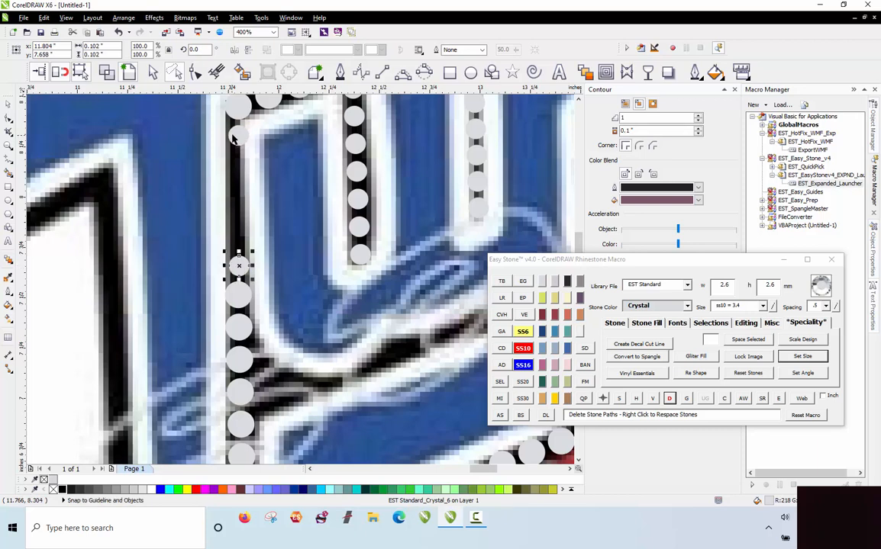
click(520, 414)
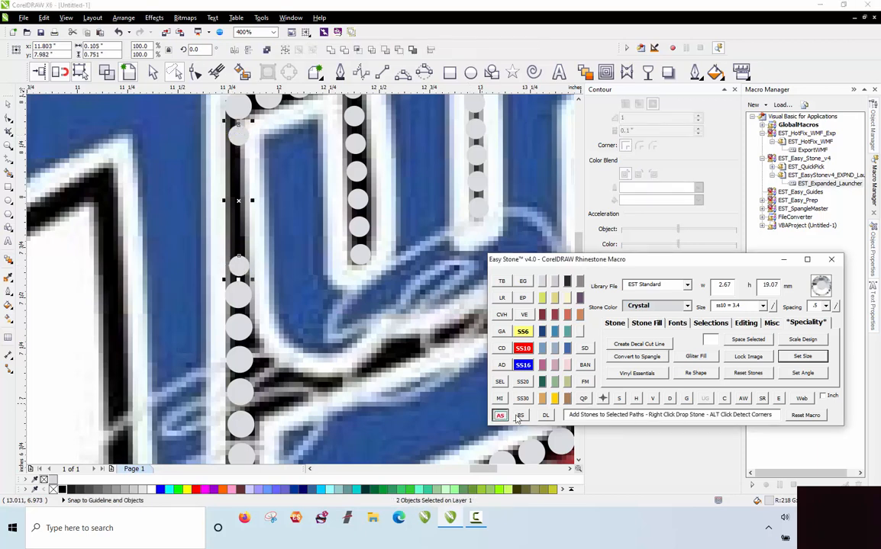
click(670, 396)
Line the bottom edge of the T's stem with SS10 stones from the banner's corner to the stem's outer corner, deleting their path
scroll(252, 243, down, 2)
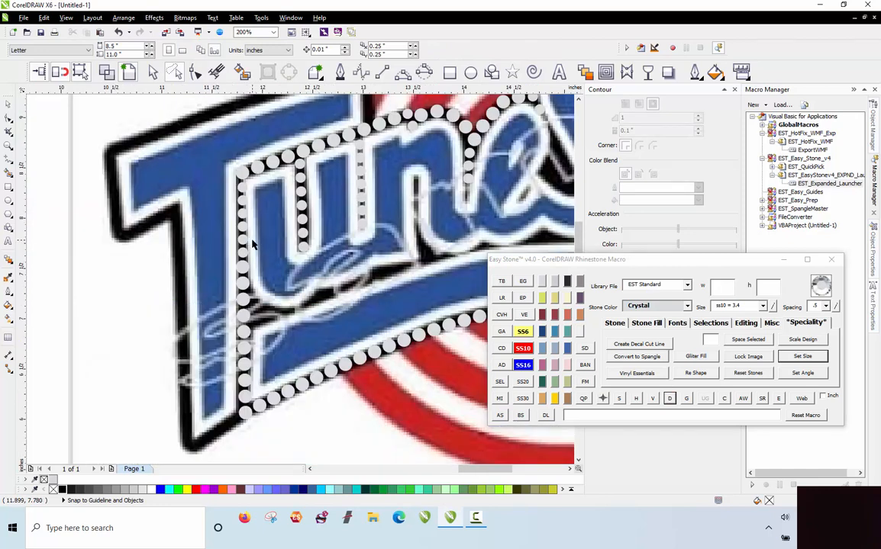
scroll(218, 385, down, 1)
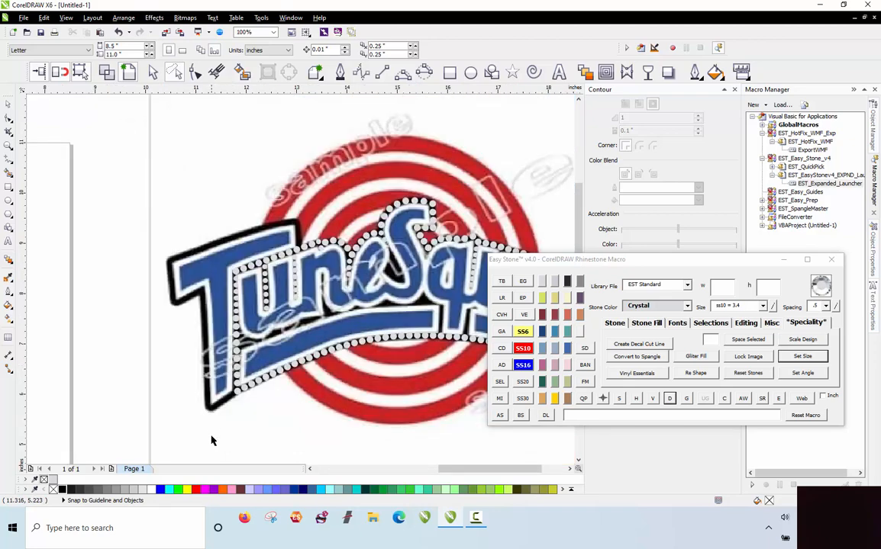
scroll(212, 441, up, 2)
click(157, 374)
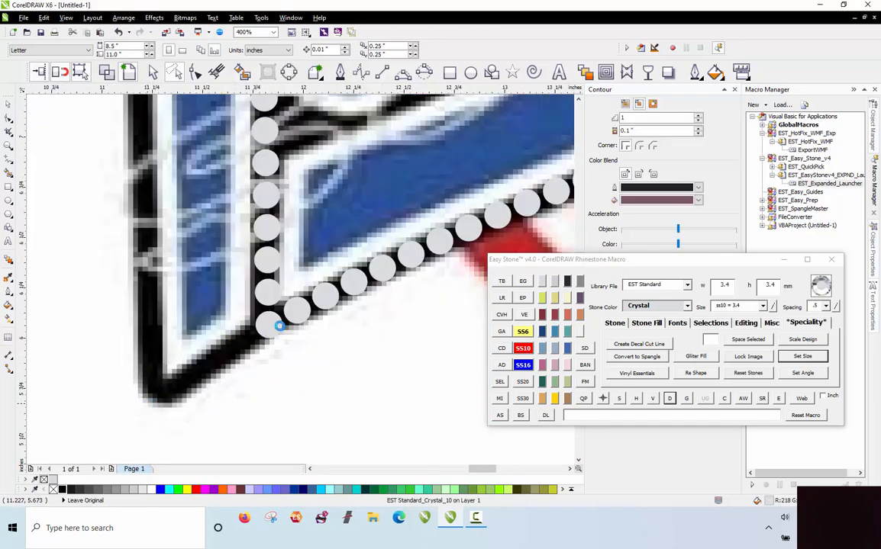
click(280, 326)
click(499, 414)
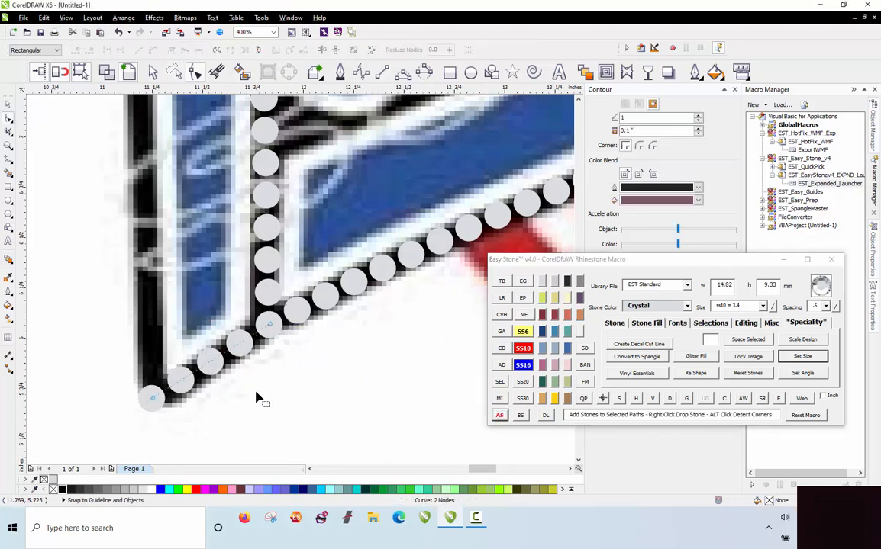
key(space)
click(234, 354)
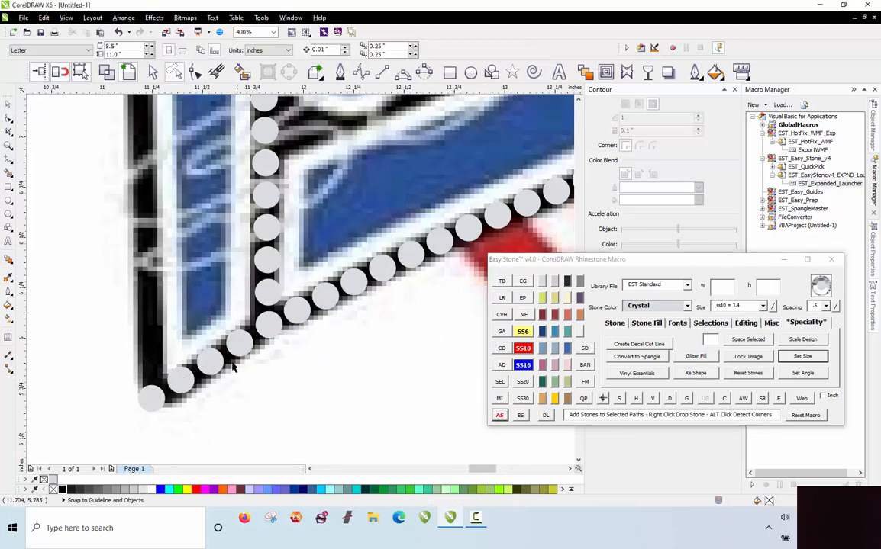
click(669, 398)
Fill the T stem's outer edge with SS10 stones from its bottom corner up to the crossbar's inner corner and delete their path
scroll(289, 422, down, 1)
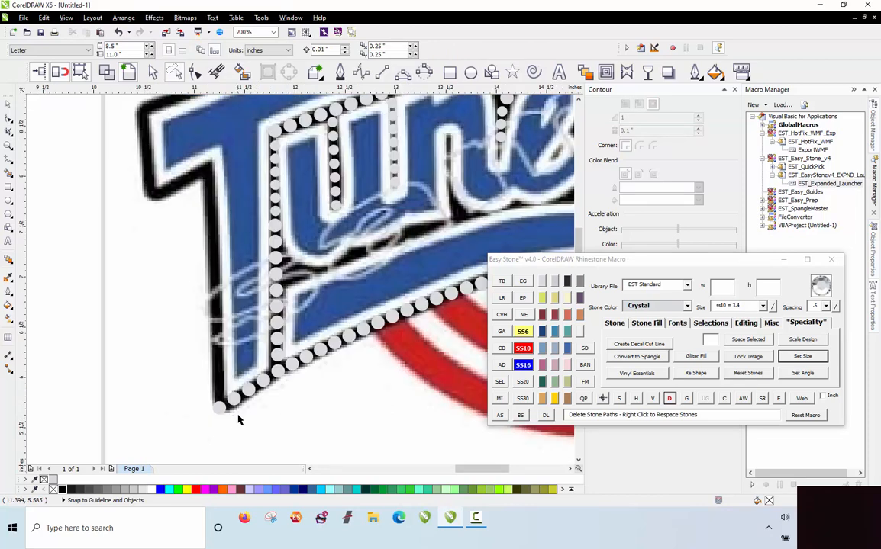
click(223, 409)
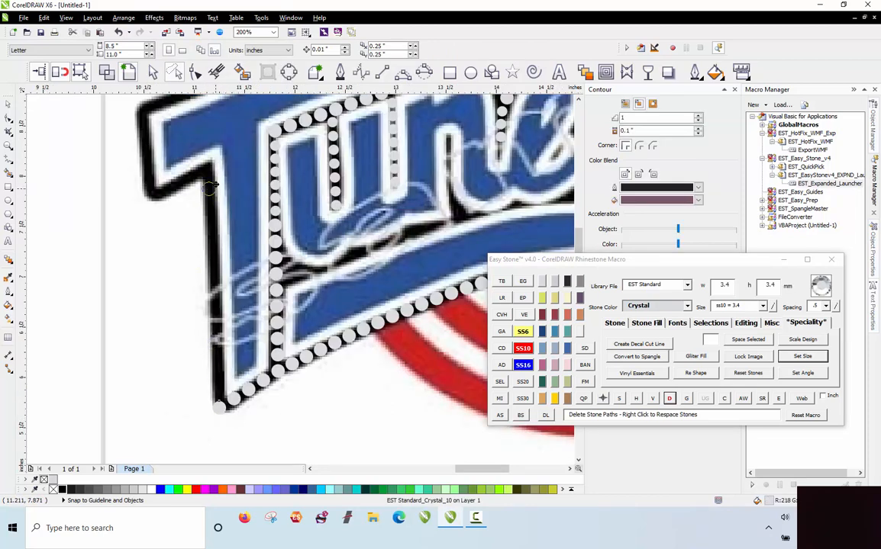
mouse_move(204, 165)
mouse_down()
mouse_move(214, 172)
mouse_move(208, 168)
mouse_up()
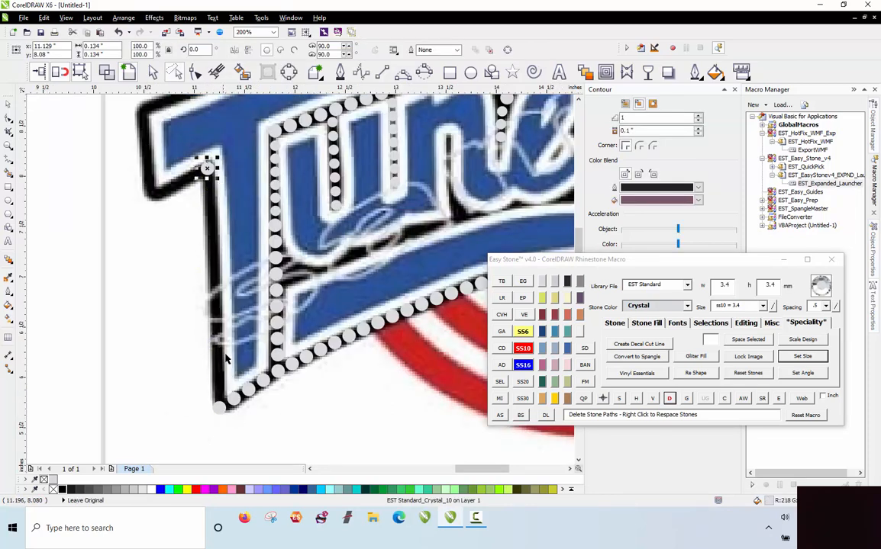
click(499, 416)
scroll(214, 251, up, 4)
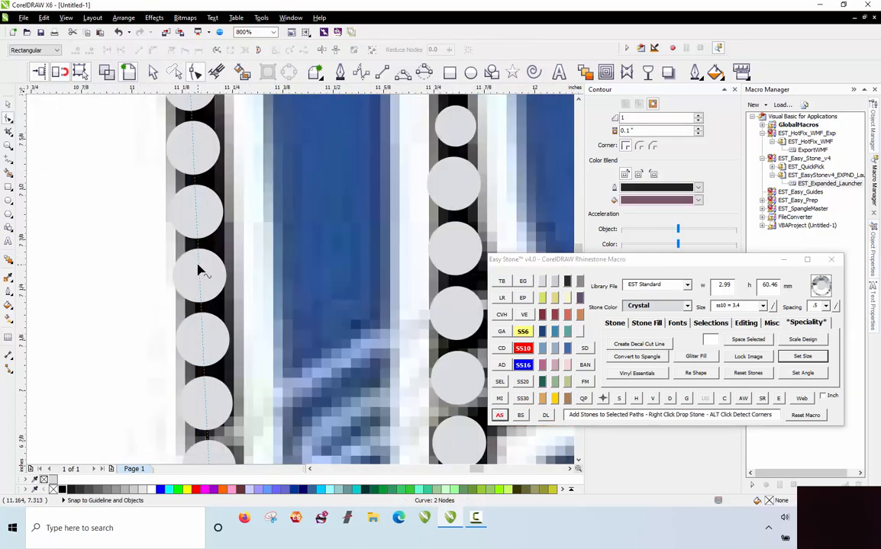
scroll(206, 267, down, 2)
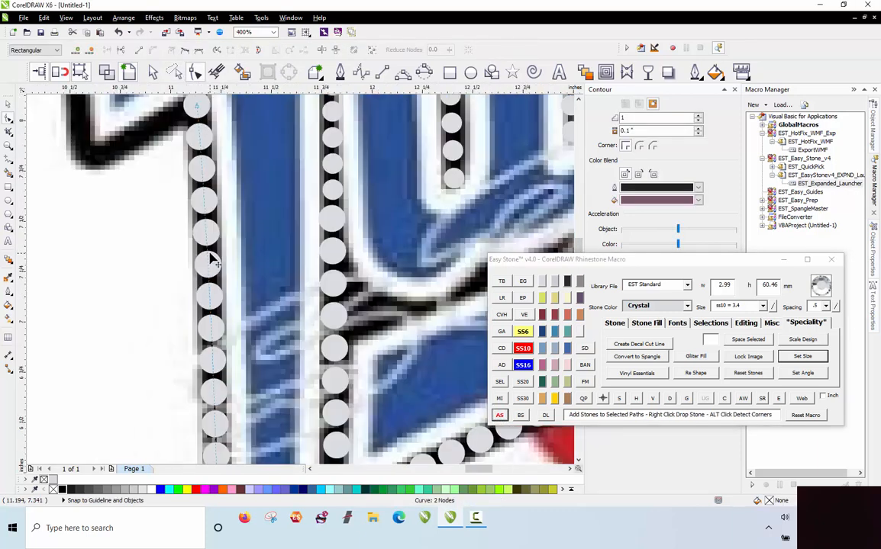
click(122, 274)
click(197, 233)
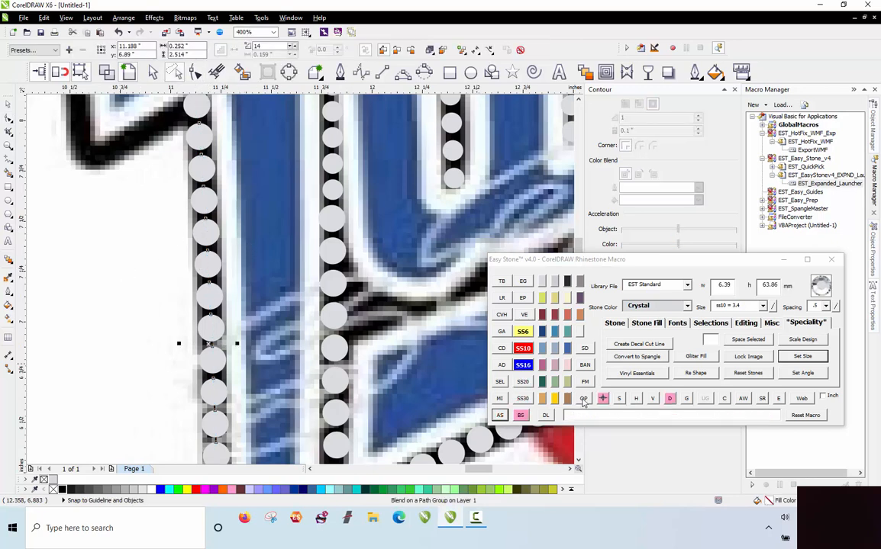
click(667, 398)
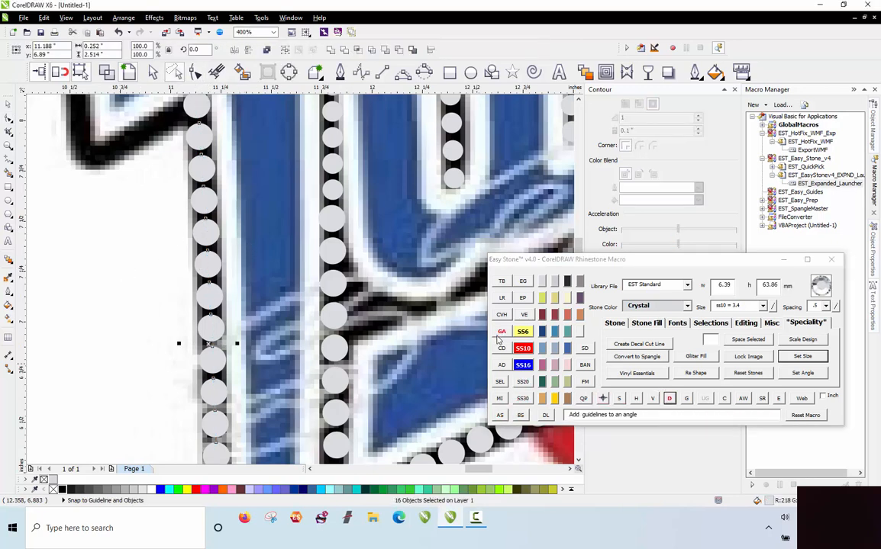
key(Escape)
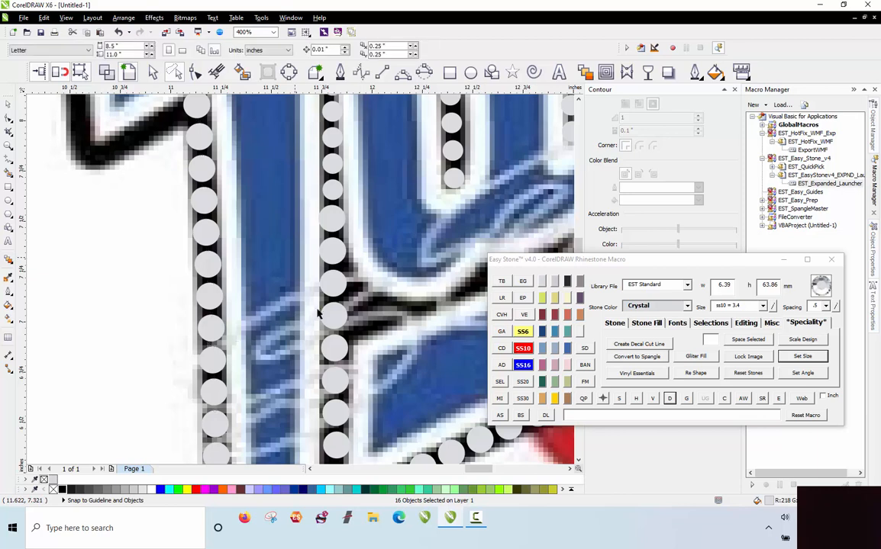
Line the underside of the T crossbar's outer end with SS10 stones out to its lower corner and delete their path
scroll(236, 271, down, 1)
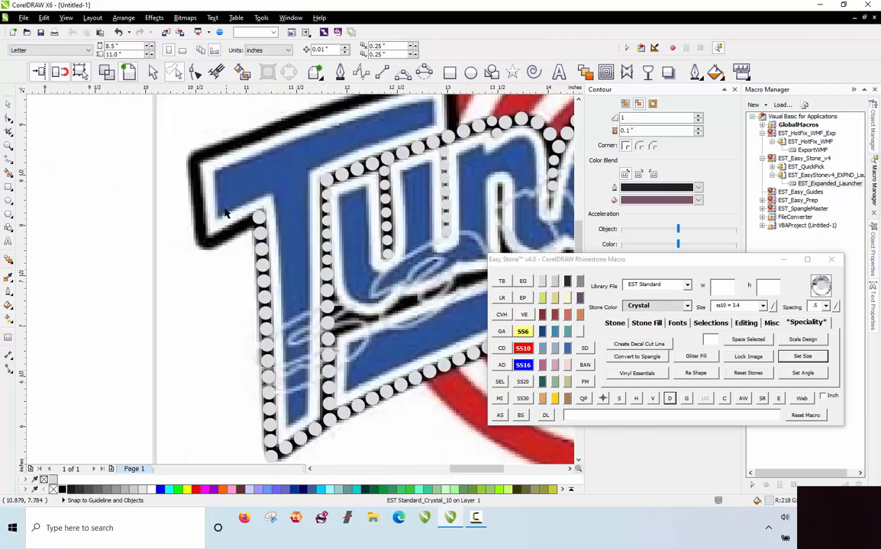
scroll(262, 256, up, 1)
click(189, 293)
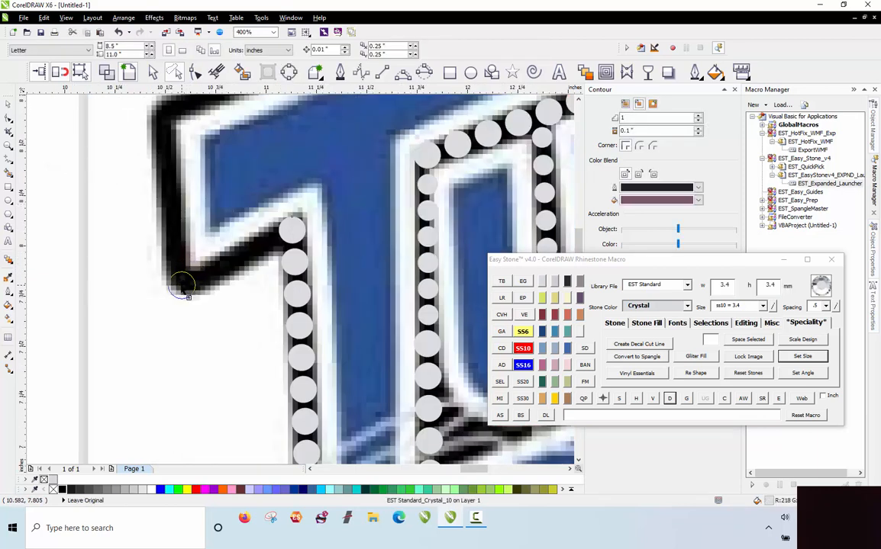
drag(183, 290, 181, 285)
click(501, 415)
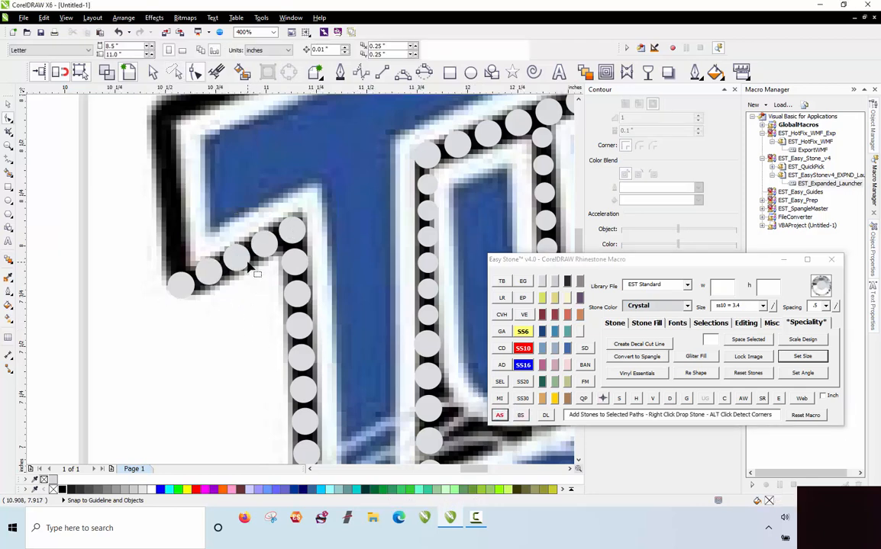
click(223, 243)
click(670, 401)
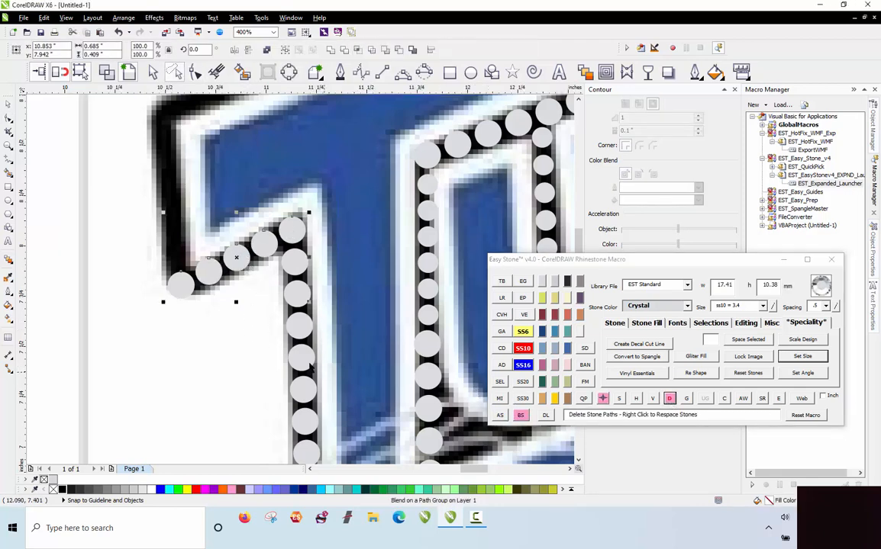
Copy the corner stone to the T crossbar's upper outer corner, fill the edge between with SS10 stones and delete their path
click(181, 284)
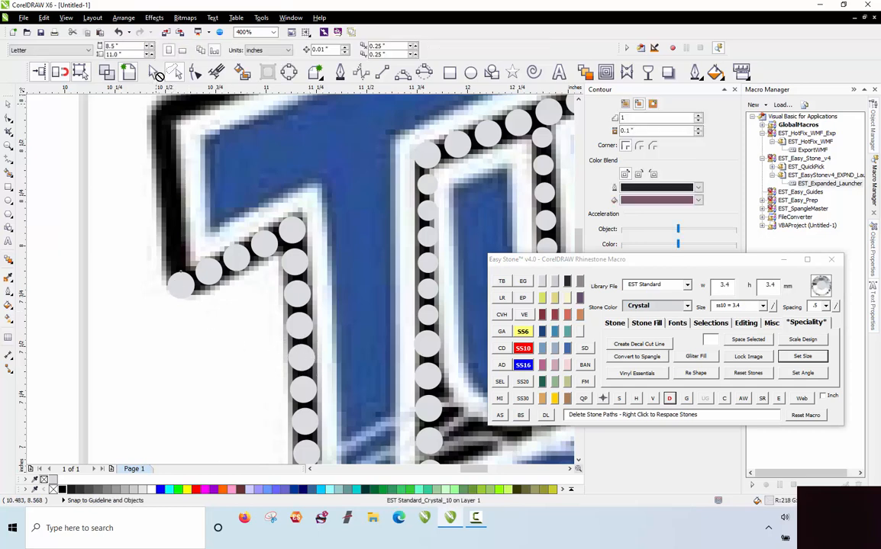
right_click(152, 73)
click(254, 412)
scroll(255, 412, down, 2)
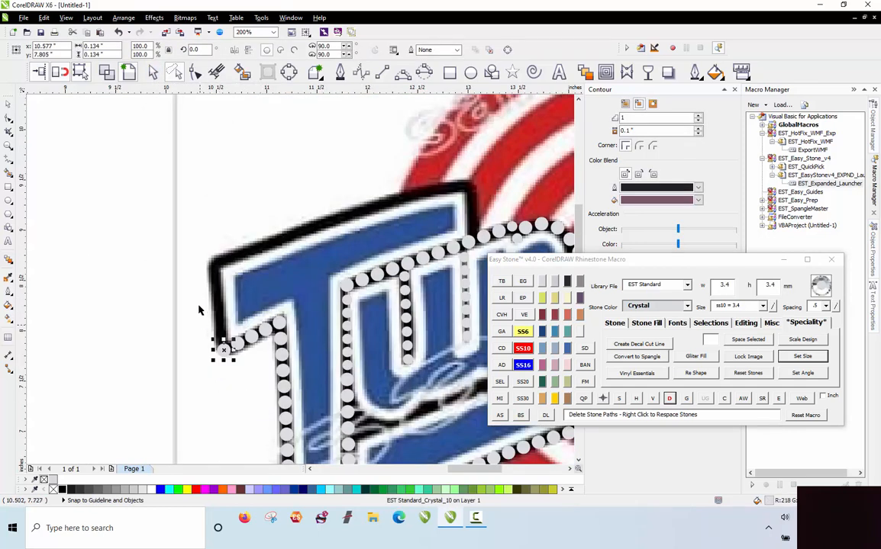
scroll(199, 308, up, 2)
drag(248, 396, 230, 222)
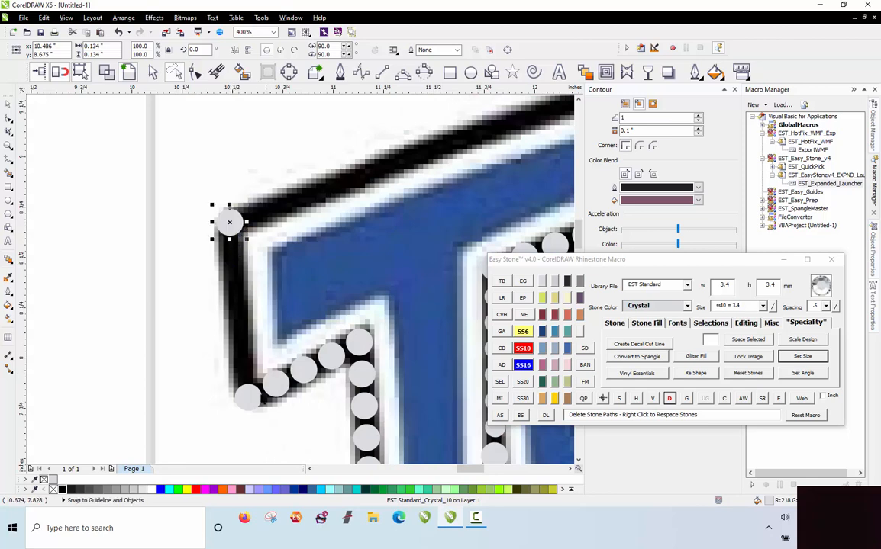
shift+click(248, 396)
click(500, 416)
scroll(223, 305, up, 2)
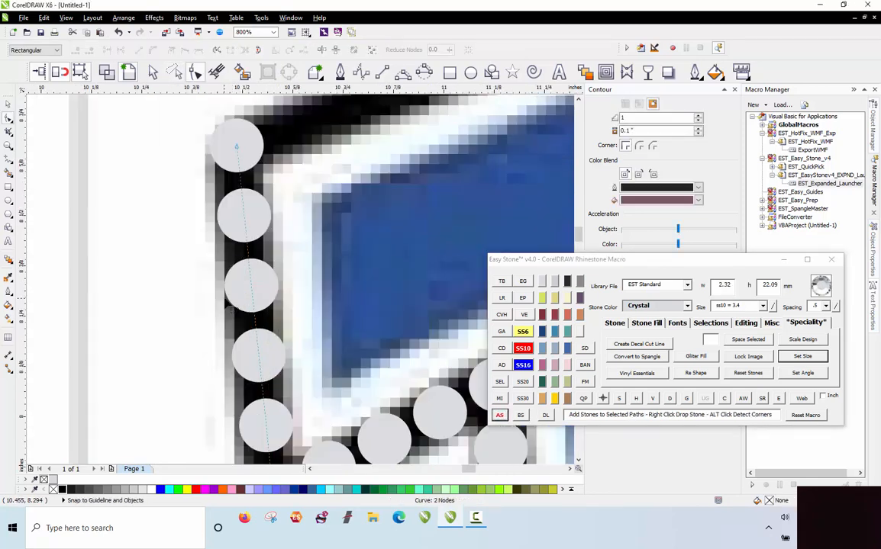
click(670, 398)
click(152, 281)
scroll(153, 282, down, 2)
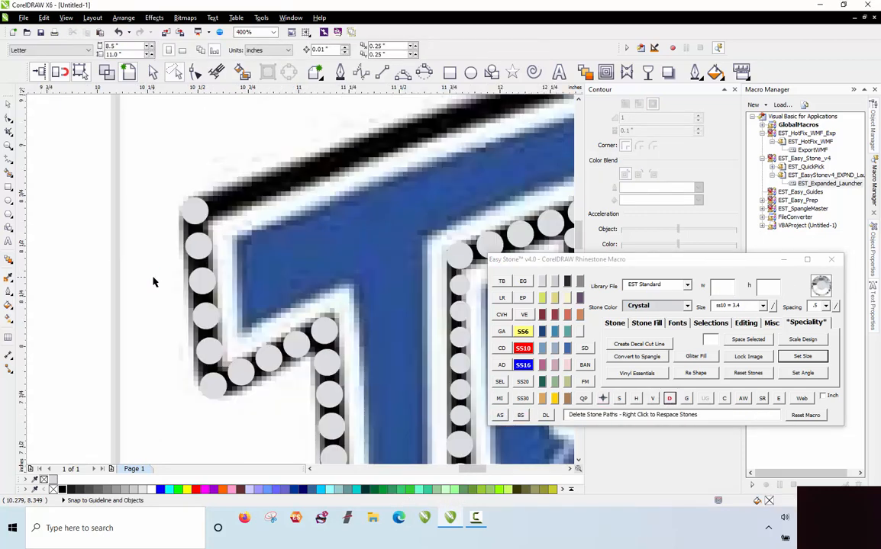
Line the T crossbar's top edge with SS10 stones to its far corner, bend their path along the outline and delete it
scroll(156, 278, down, 1)
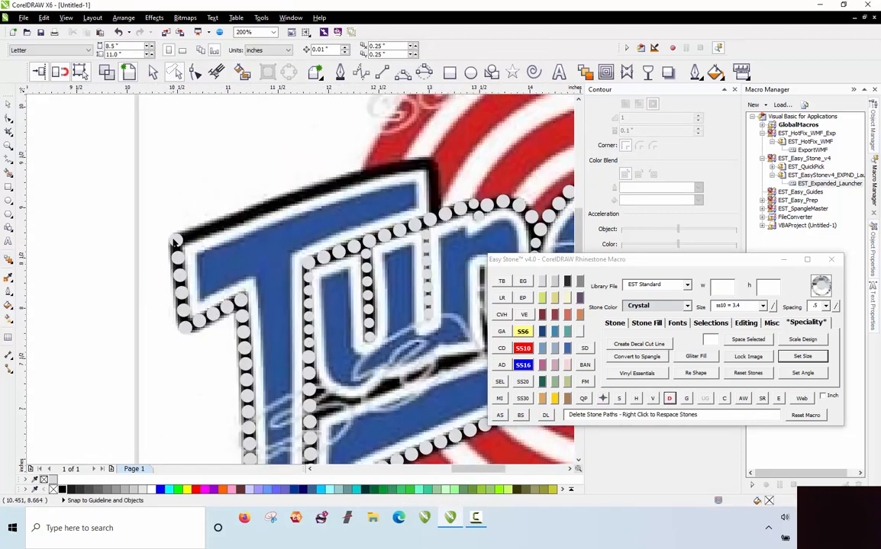
click(389, 172)
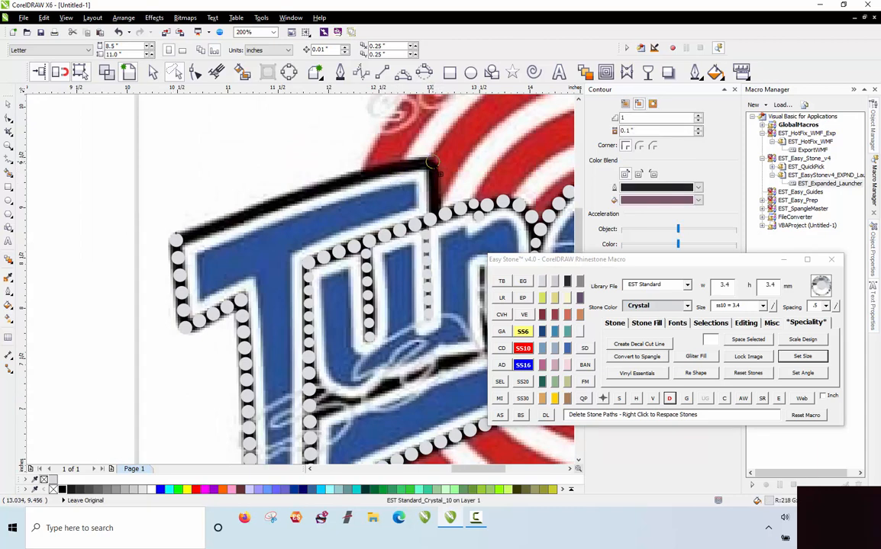
click(215, 210)
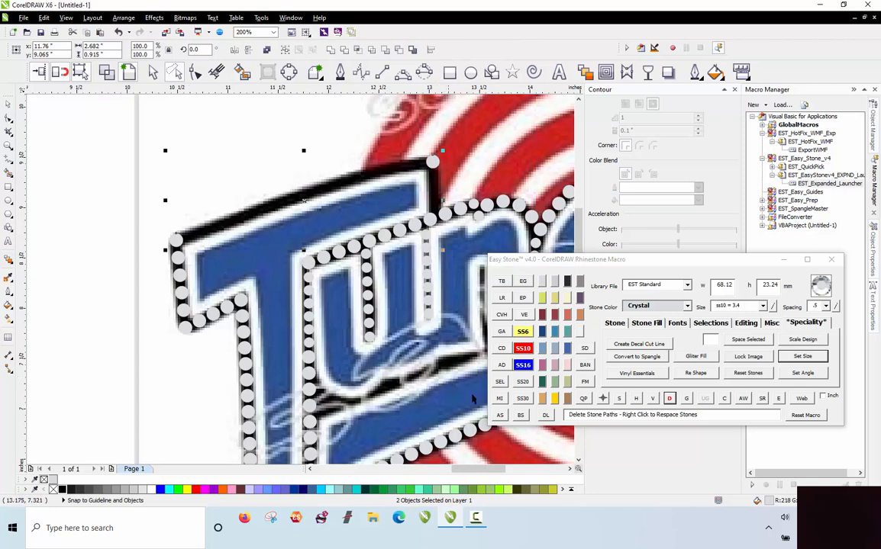
click(499, 414)
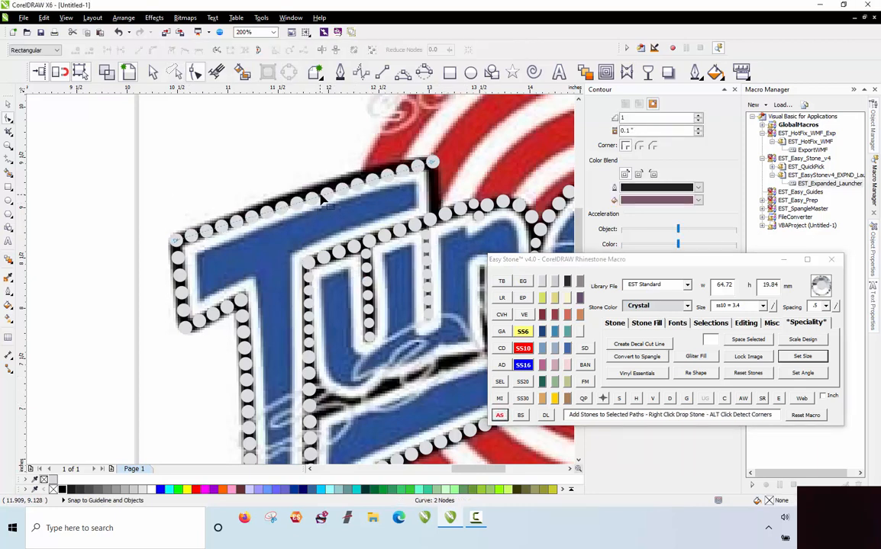
click(331, 191)
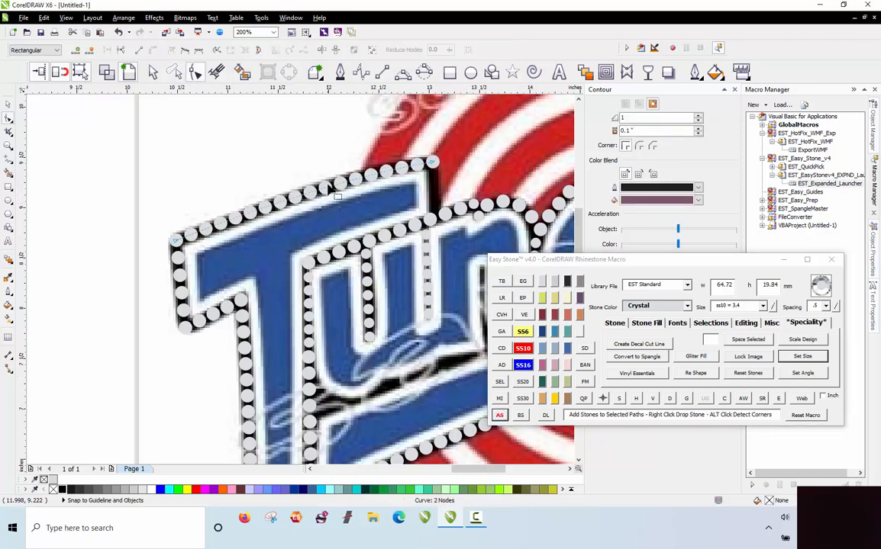
click(670, 400)
Place two SS10 stones in the black outline at the T crossbar's inner end, just above the stone row over the n
scroll(353, 338, up, 2)
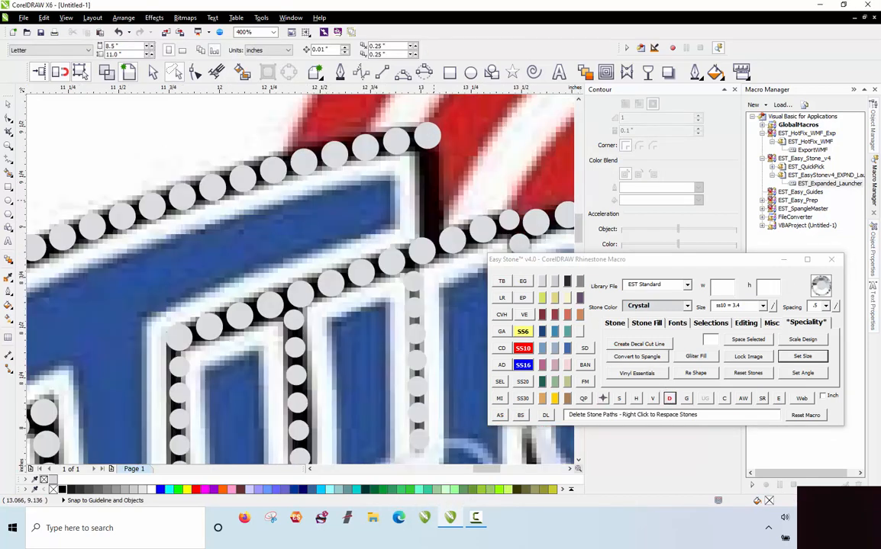
scroll(354, 338, down, 1)
scroll(291, 350, up, 1)
click(360, 261)
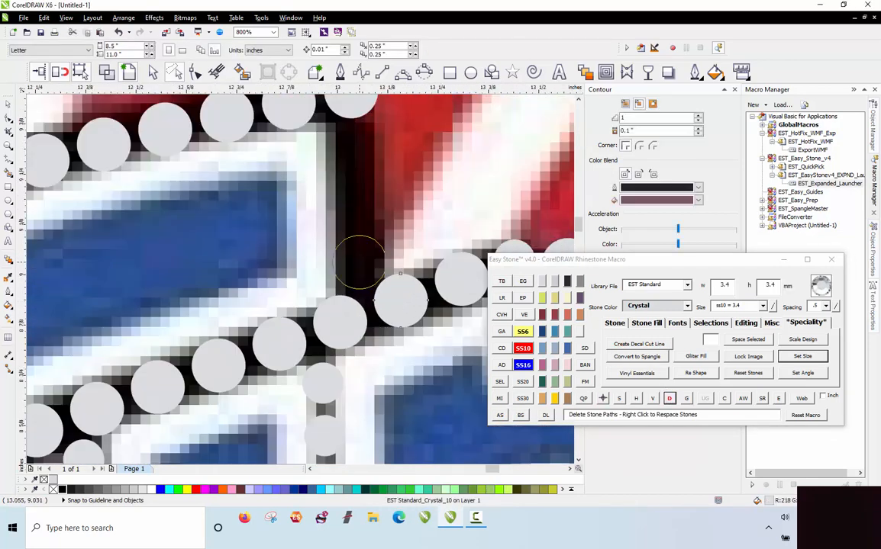
click(358, 260)
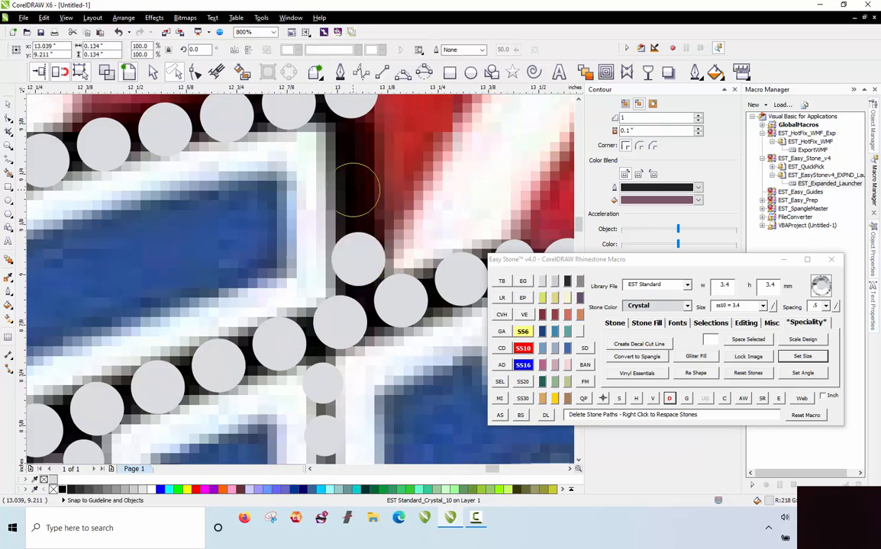
click(357, 188)
scroll(357, 186, down, 1)
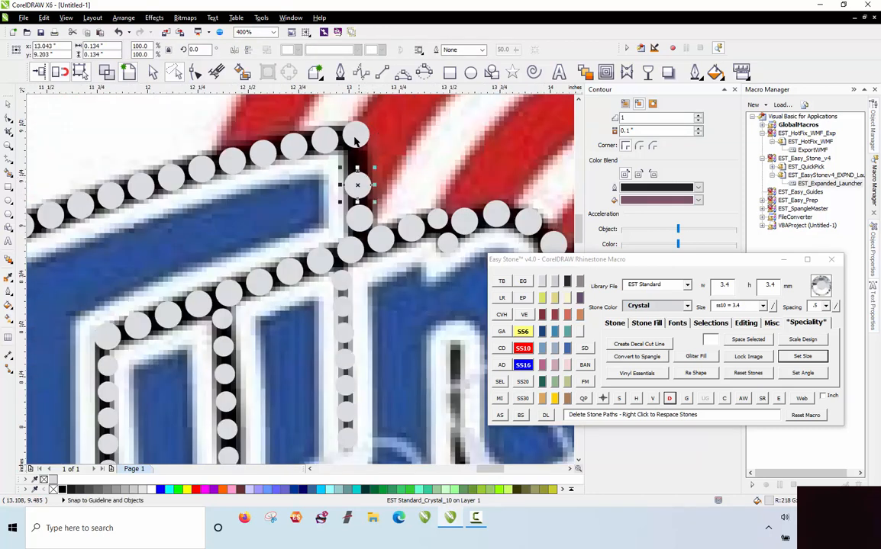
Add an SS6 stone just below the T crossbar's top inner corner and respace the four stones down that end evenly
scroll(360, 168, up, 1)
scroll(319, 229, down, 1)
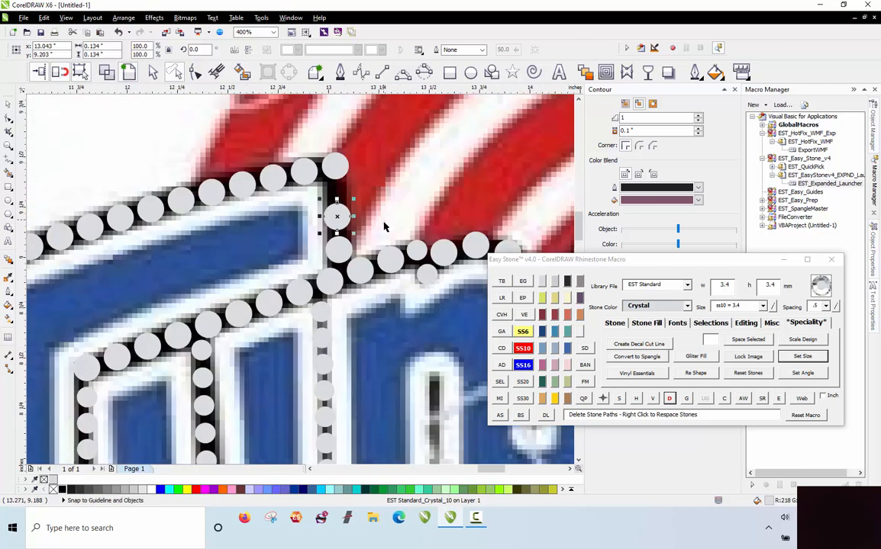
click(417, 245)
scroll(418, 246, up, 1)
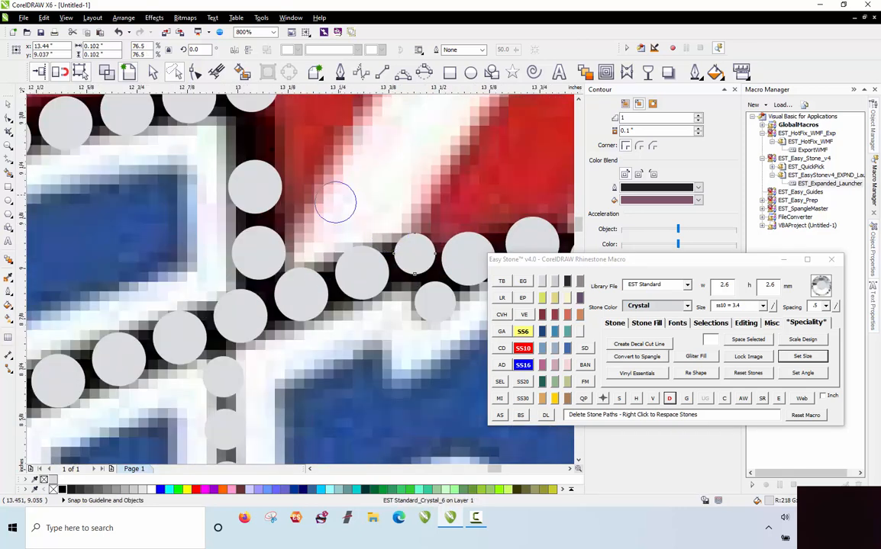
click(253, 138)
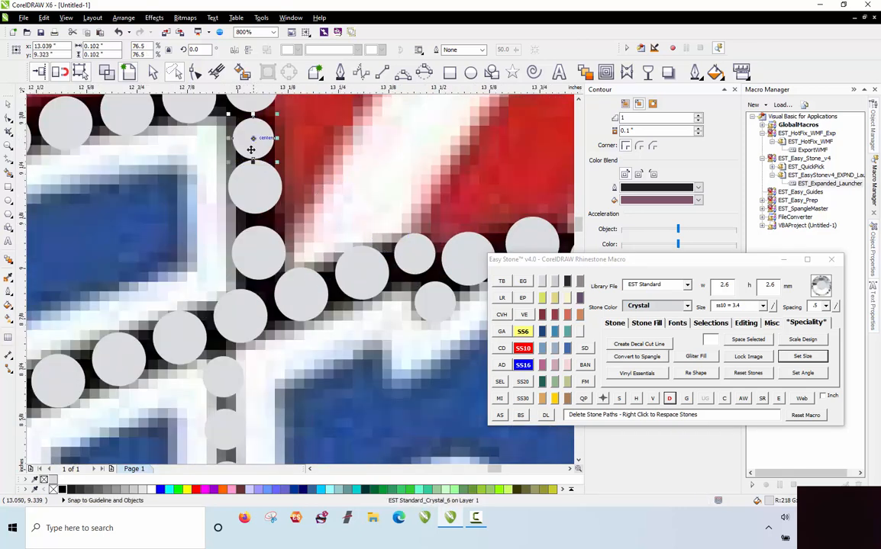
scroll(254, 138, down, 1)
click(248, 138)
shift+click(251, 162)
shift+click(251, 188)
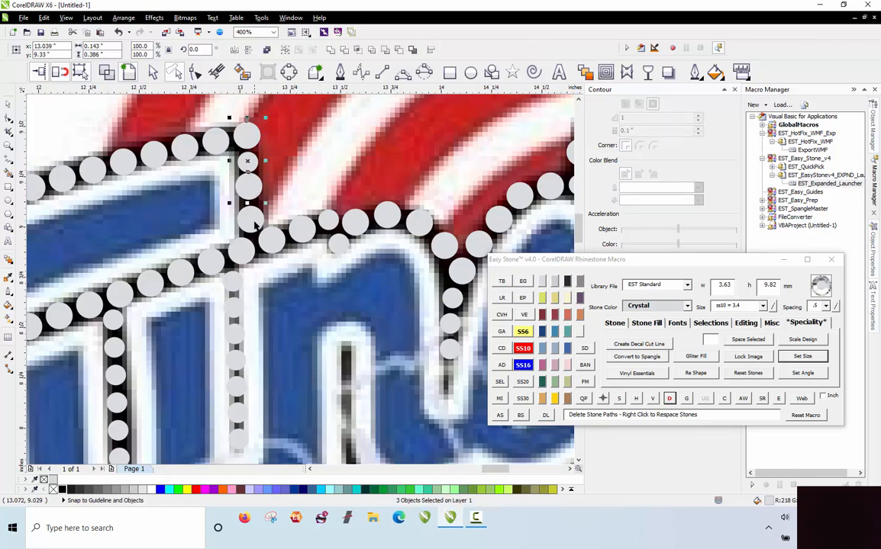
shift+click(251, 221)
click(669, 399)
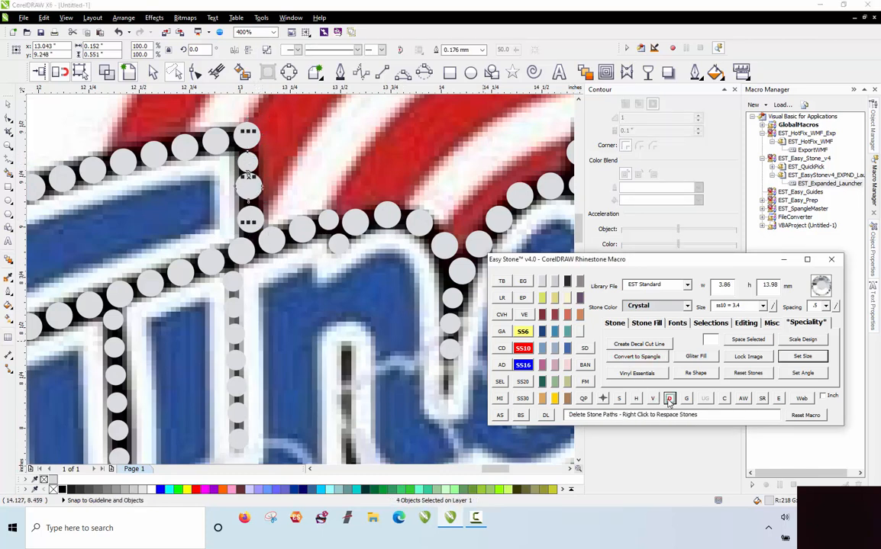
Place SS6 stones up the narrow black gap between the q's descender and the neighbouring banner section
scroll(358, 183, down, 2)
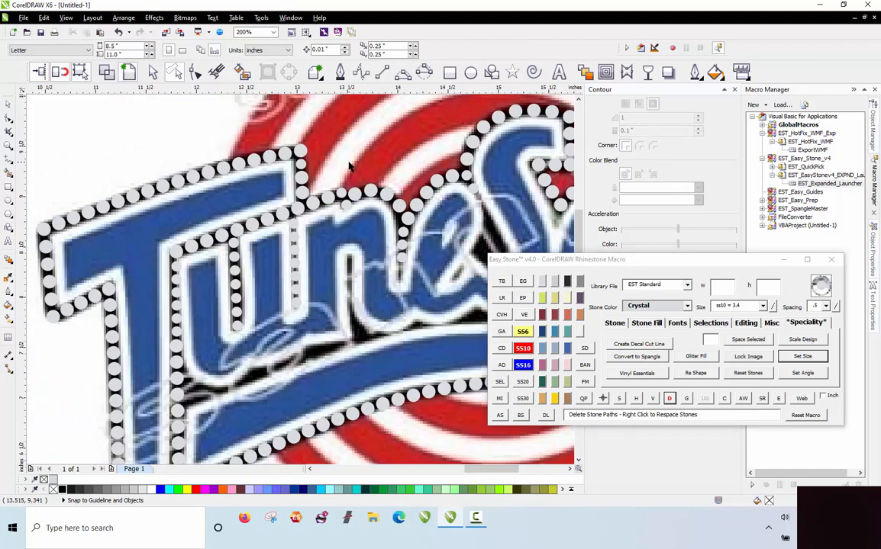
scroll(76, 145, down, 1)
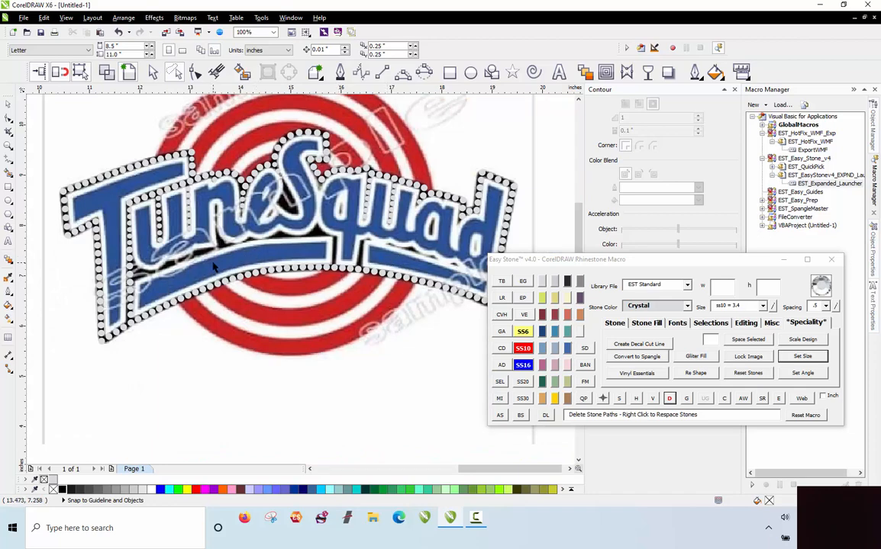
scroll(379, 248, up, 2)
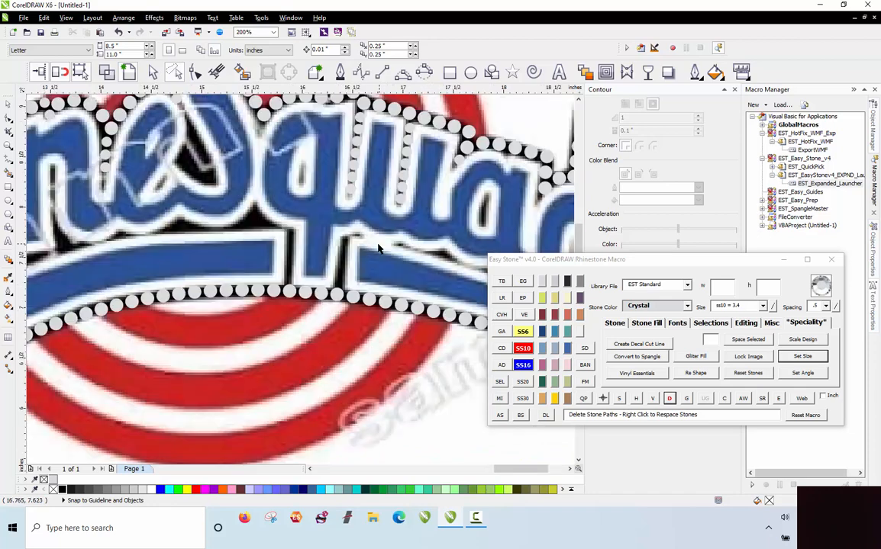
scroll(412, 339, up, 1)
right_click(365, 271)
drag(412, 335, 359, 268)
click(518, 335)
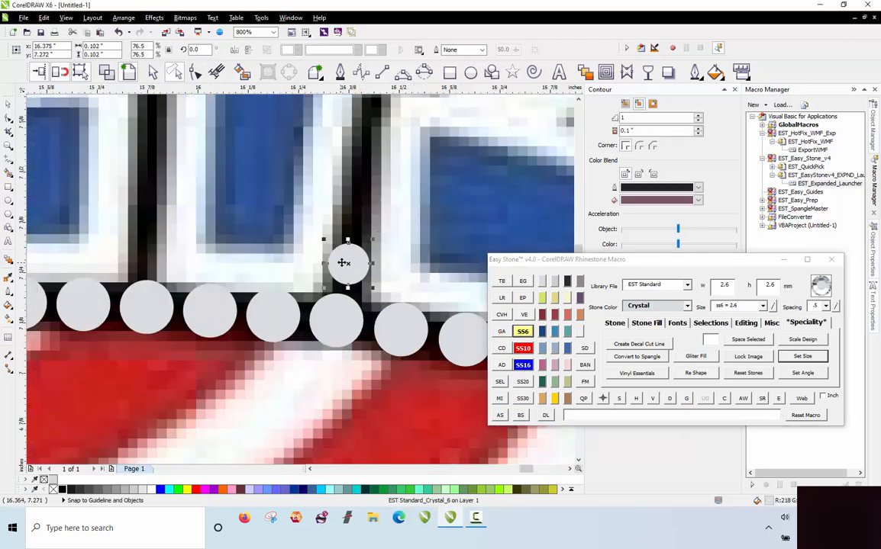
right_click(361, 165)
drag(358, 188, 360, 165)
scroll(309, 232, down, 2)
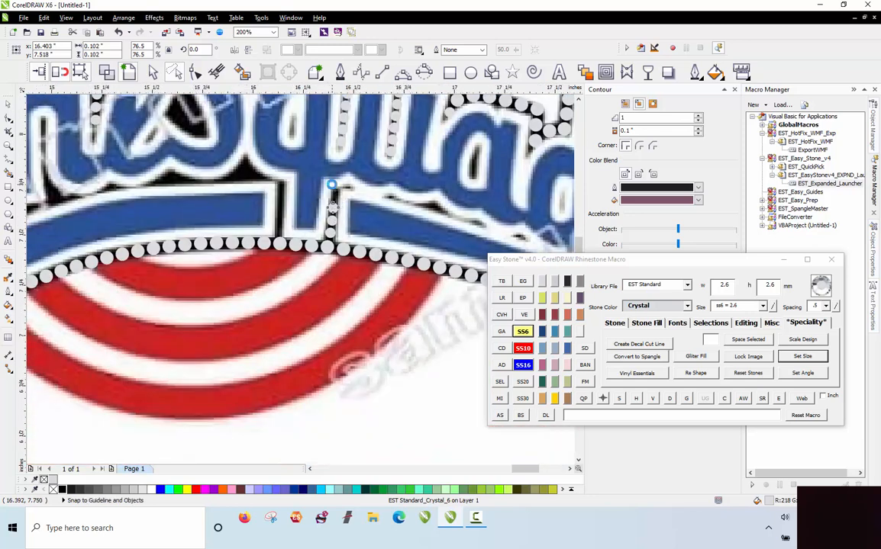
Copy an SS6 stone to the top of the gap beside the q's descender and another above the banner under the u
scroll(330, 181, up, 2)
mouse_move(338, 275)
mouse_down()
mouse_move(342, 225)
mouse_move(389, 201)
mouse_up()
right_click(389, 201)
scroll(259, 208, down, 1)
drag(324, 203, 416, 227)
scroll(324, 218, down, 1)
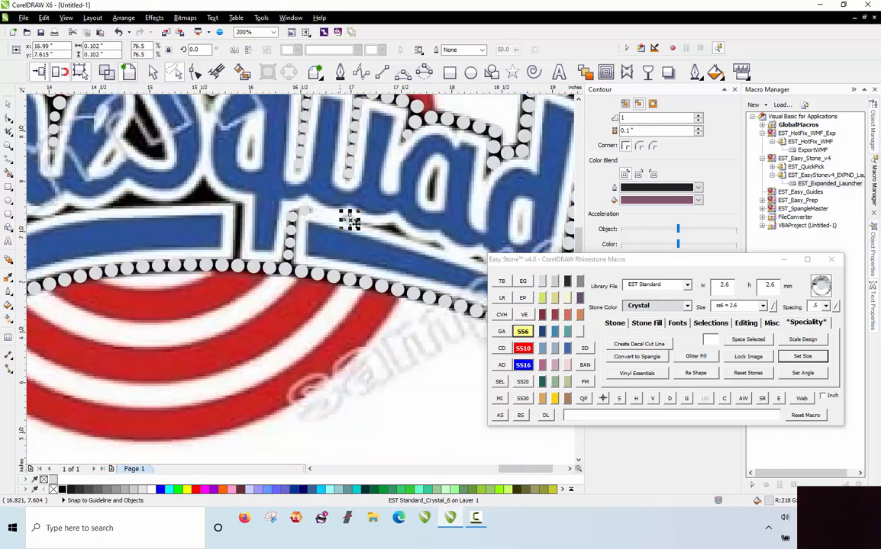
Fit copies of SS6 stones and one SS10 stone into the black slivers between the letters "uad" and the banner
scroll(418, 234, down, 1)
scroll(416, 240, up, 2)
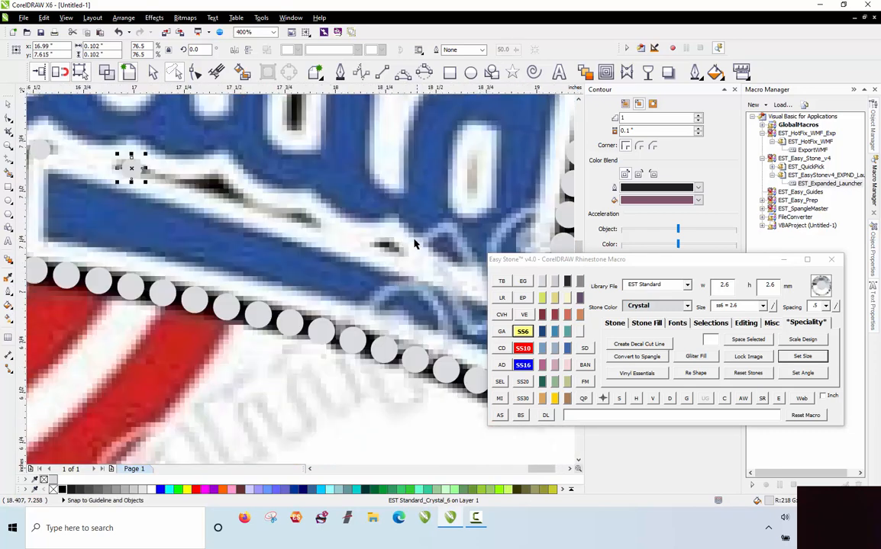
mouse_move(137, 171)
mouse_down()
mouse_move(366, 232)
mouse_move(355, 225)
mouse_move(387, 244)
mouse_move(316, 228)
mouse_move(301, 212)
mouse_move(238, 203)
mouse_move(284, 227)
mouse_move(259, 227)
mouse_up()
scroll(299, 217, up, 1)
scroll(284, 227, down, 1)
drag(227, 297, 216, 219)
drag(224, 324, 211, 205)
right_click(213, 205)
scroll(212, 205, up, 1)
drag(333, 258, 265, 232)
drag(267, 231, 170, 200)
scroll(248, 239, down, 3)
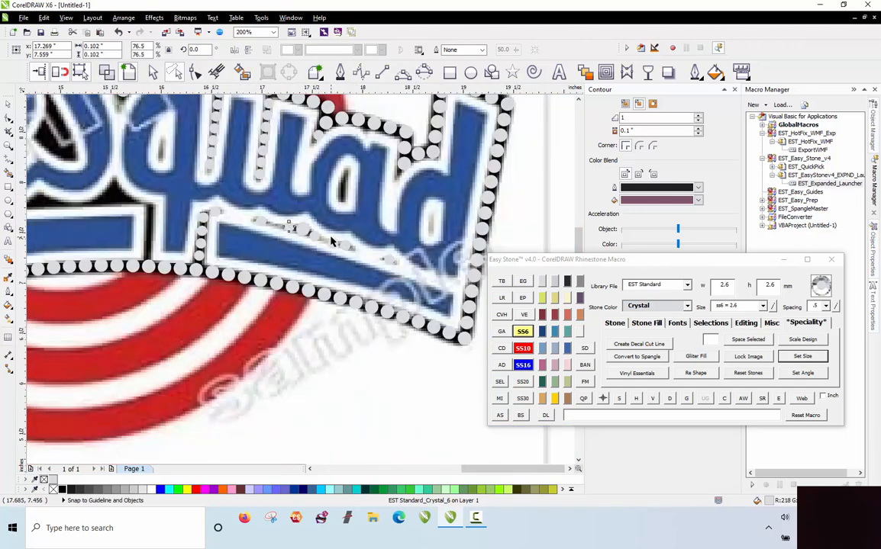
Fill the black slit inside the a with a column of copied SS6 stones
scroll(325, 211, up, 3)
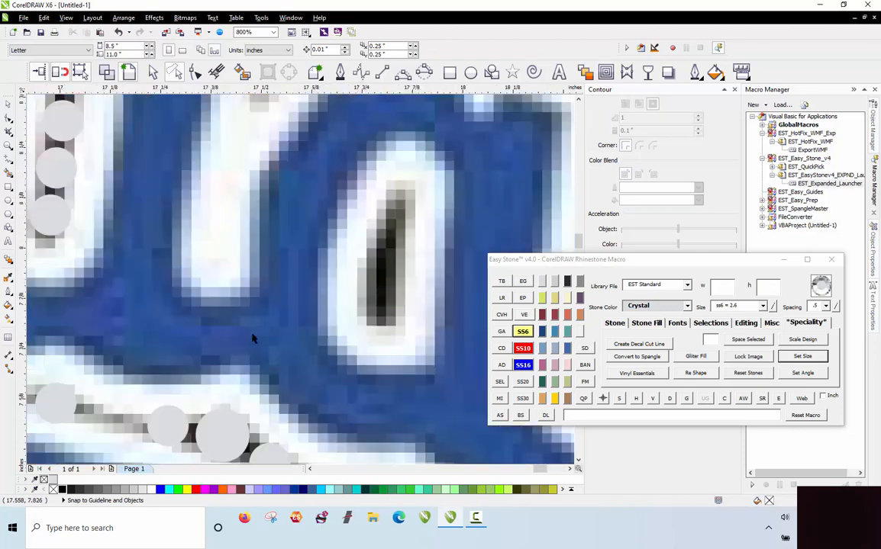
mouse_move(176, 416)
mouse_down()
mouse_move(385, 299)
mouse_move(393, 206)
mouse_move(403, 200)
mouse_move(396, 203)
mouse_up()
scroll(396, 203, down, 3)
key(Escape)
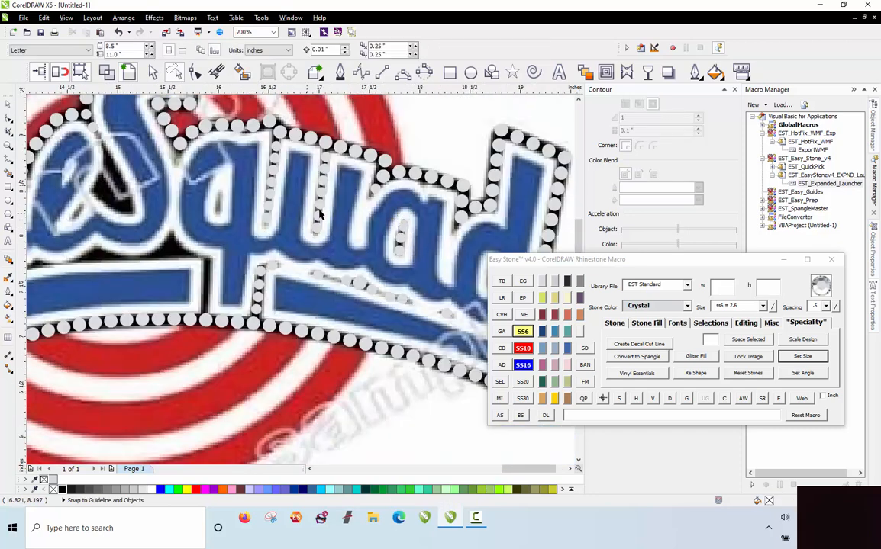
Place copied SS6 stones in the black slit inside the q
scroll(320, 215, up, 1)
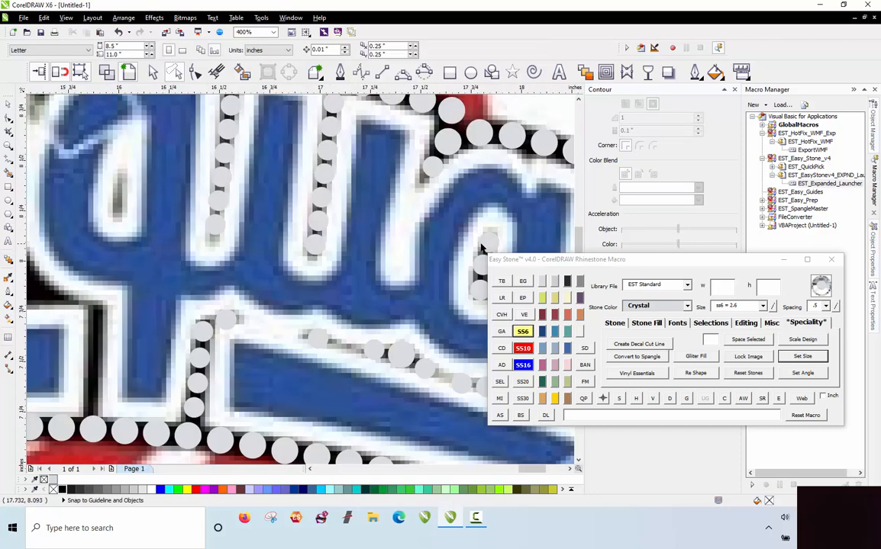
click(129, 212)
scroll(132, 213, up, 1)
drag(149, 208, 145, 195)
scroll(296, 265, down, 2)
scroll(303, 262, down, 1)
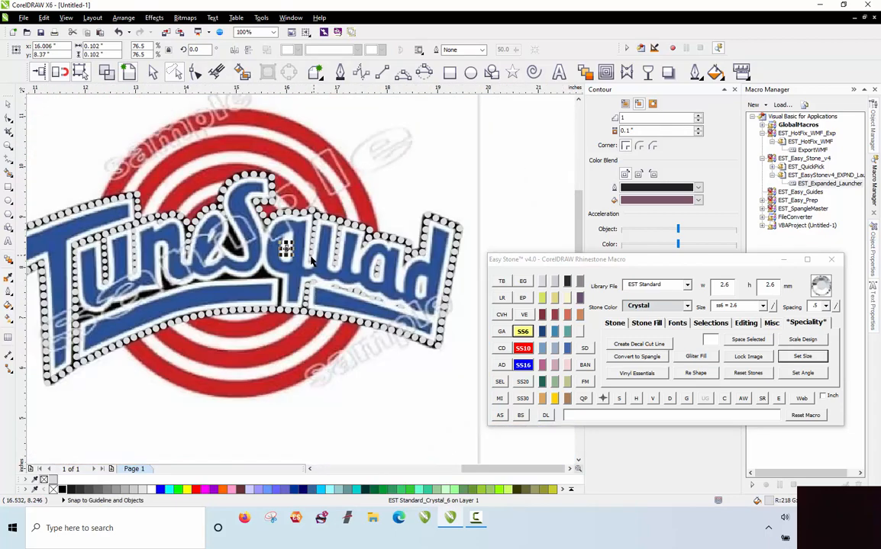
Place an SS10 stone in the black peak between the S and q, with an SS6 stone directly above it
scroll(268, 285, up, 2)
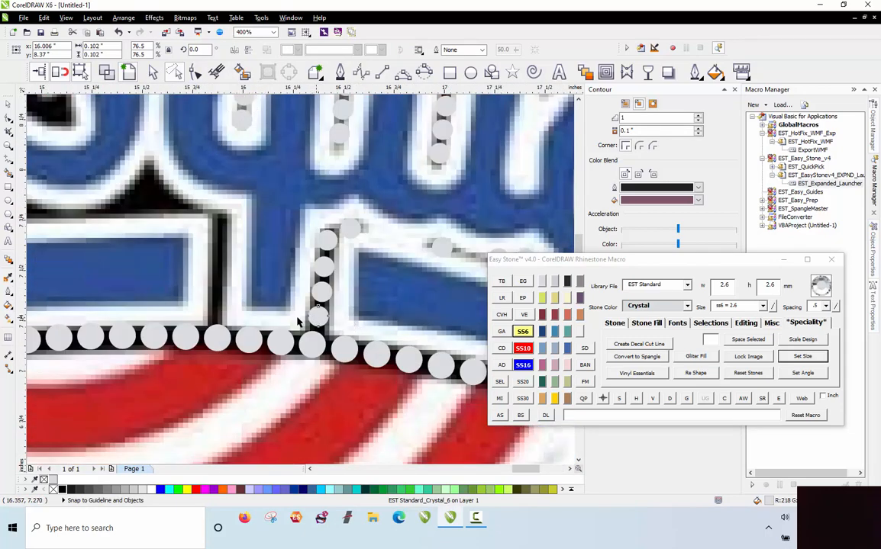
mouse_move(298, 322)
mouse_down()
mouse_move(208, 313)
mouse_move(176, 218)
mouse_move(146, 197)
mouse_up()
key(space)
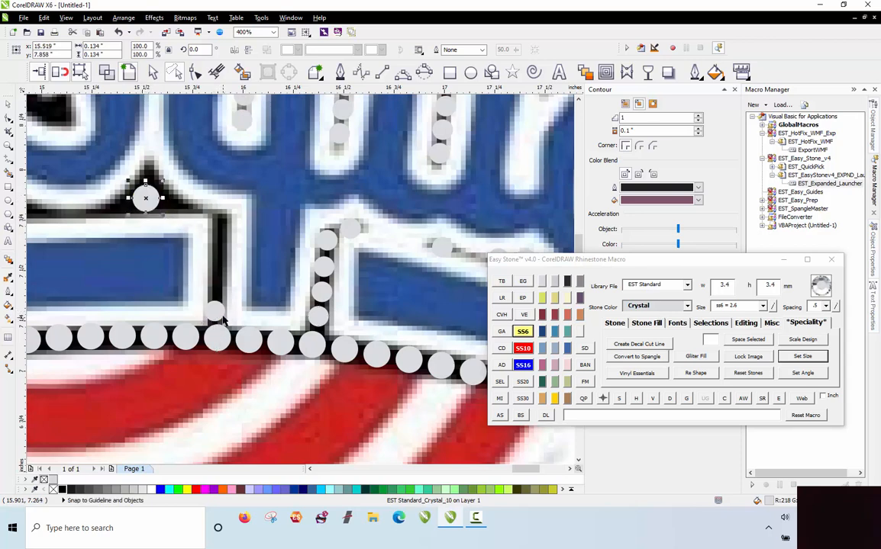
click(148, 169)
scroll(156, 181, up, 1)
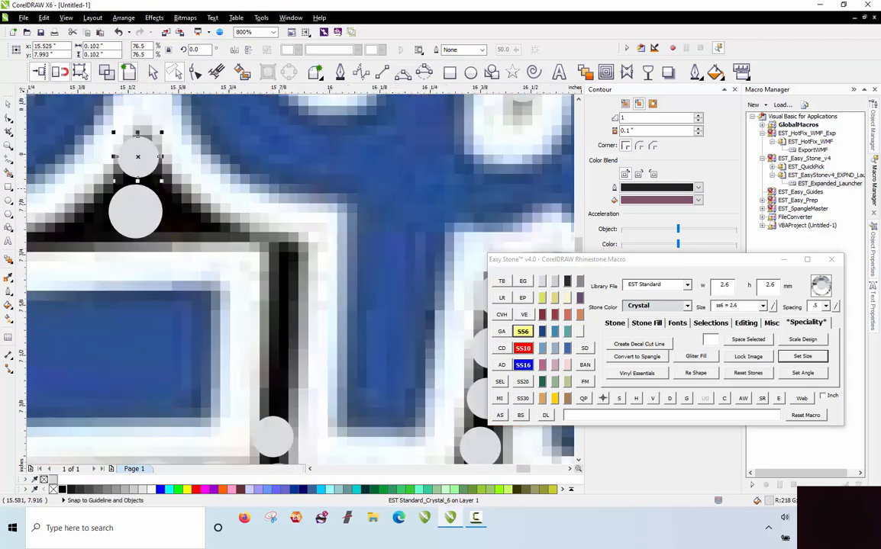
Copy SS6 stones from the black peak across to and down the slit beside the q's descender
key(space)
mouse_move(203, 232)
mouse_down()
mouse_move(246, 229)
mouse_move(299, 264)
mouse_up()
key(space)
key(space)
drag(288, 306, 291, 379)
scroll(269, 319, down, 1)
Select the column of stones in the slit beside the q's descender, including the bottom border stone, and respace them evenly
click(289, 269)
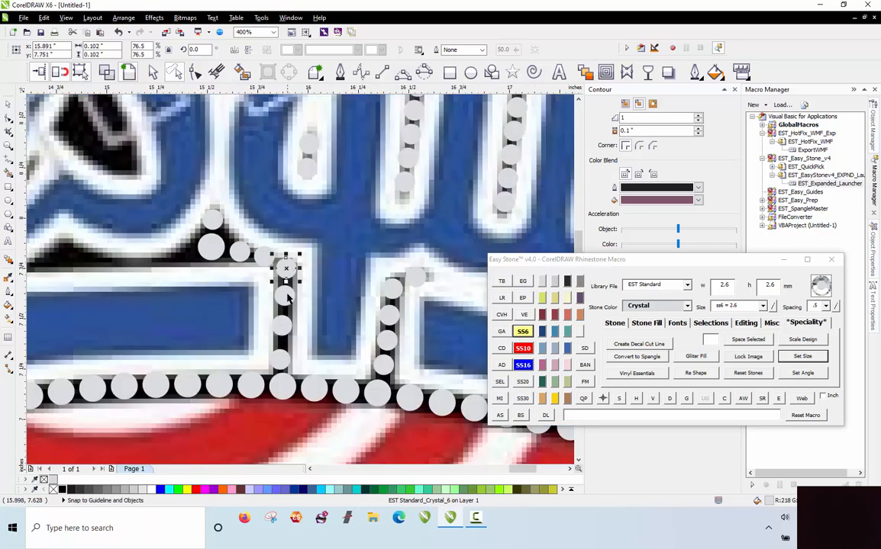
shift+click(286, 296)
shift+click(282, 327)
shift+click(282, 358)
shift+click(281, 386)
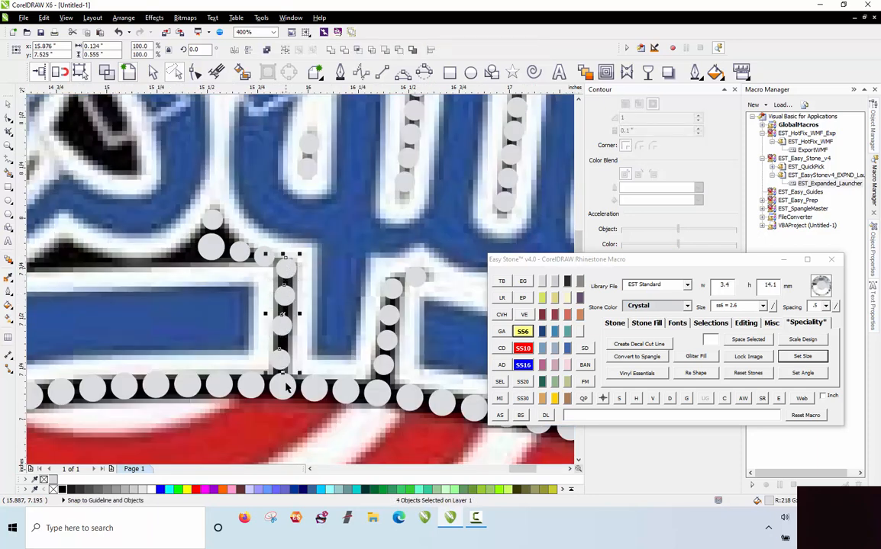
click(669, 398)
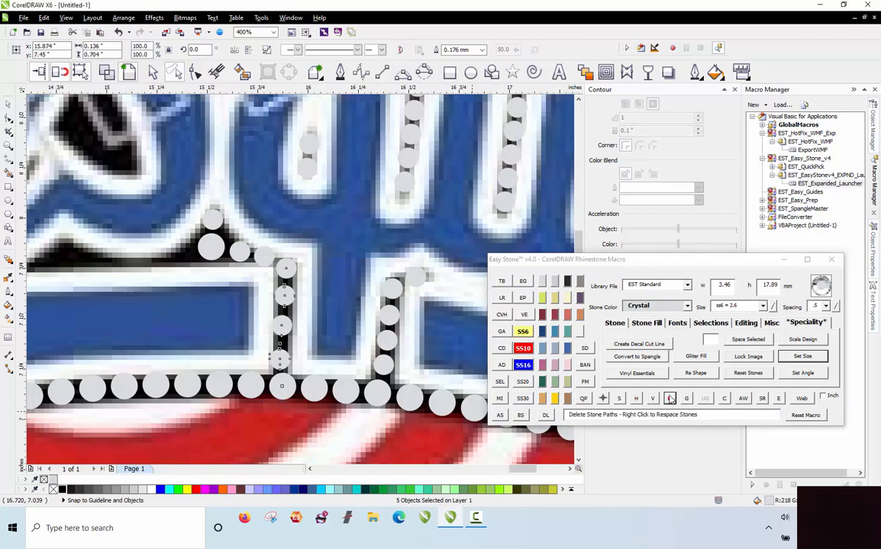
Copy four SS6 stones along the black gap between the S and the banner, ending with an SS10 stone in the adjacent peak
scroll(374, 271, down, 2)
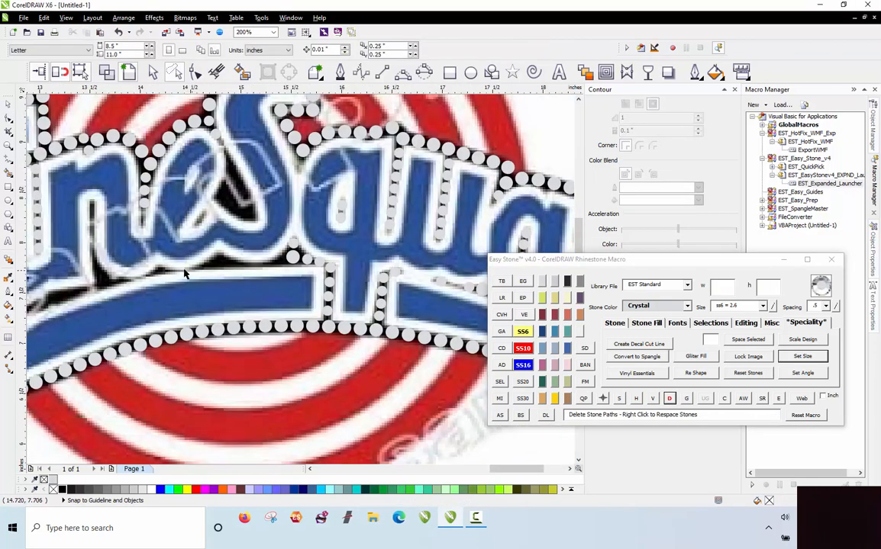
scroll(187, 274, up, 2)
scroll(366, 222, up, 2)
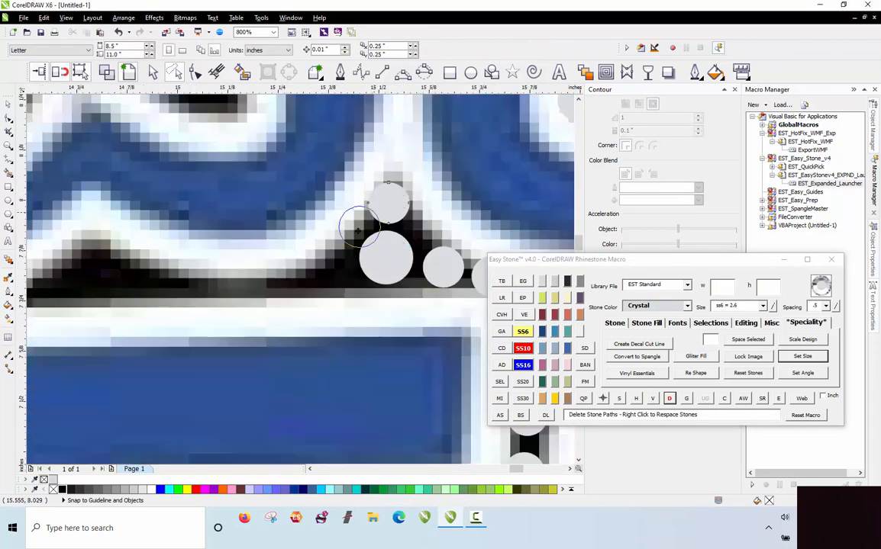
click(330, 273)
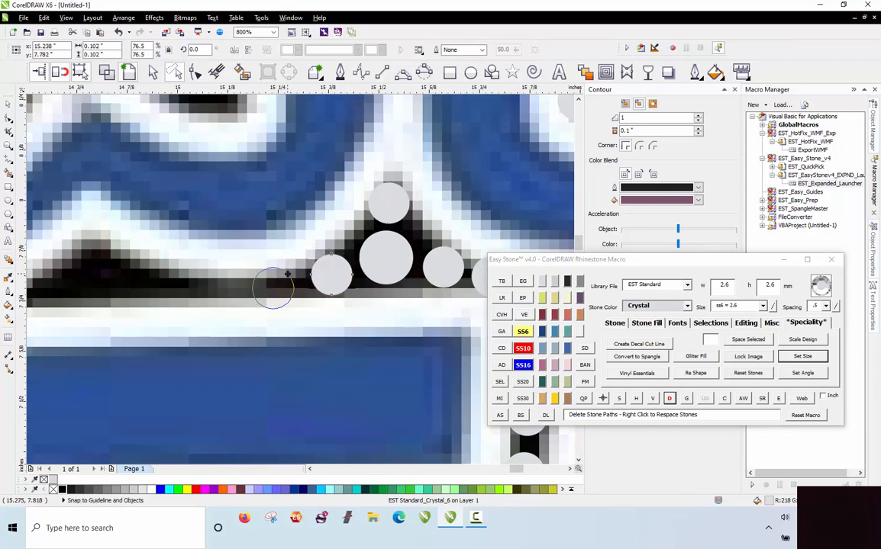
click(287, 274)
click(238, 279)
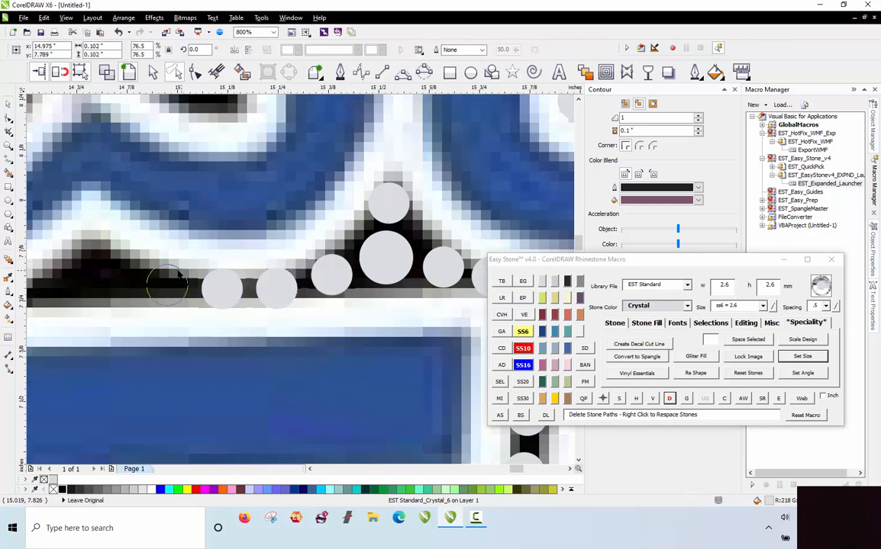
click(184, 274)
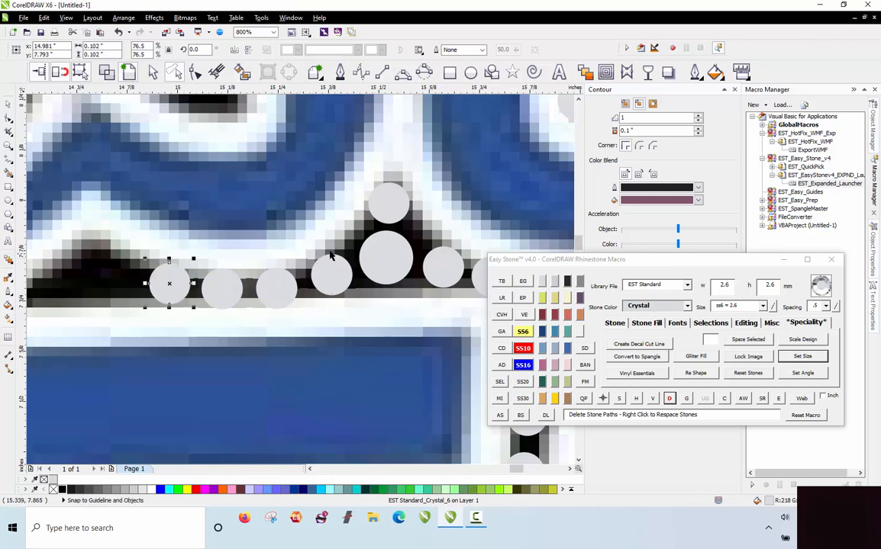
click(105, 273)
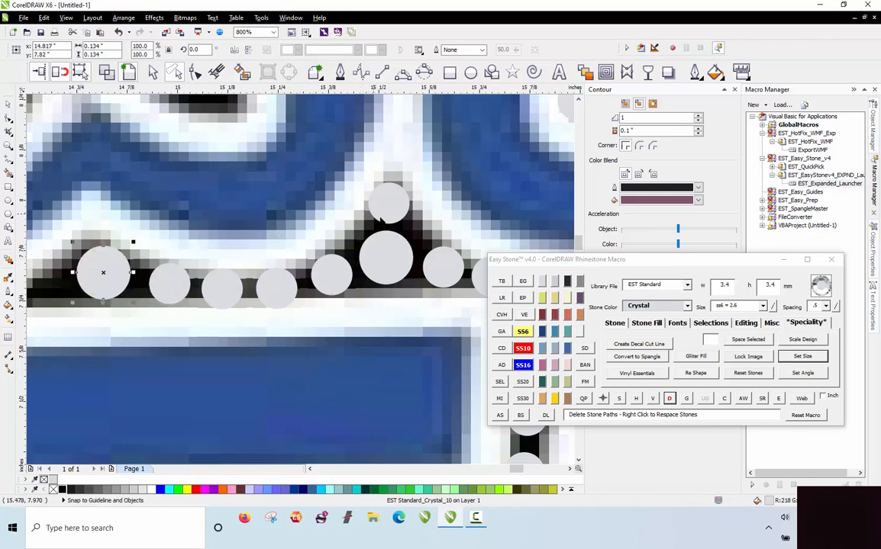
Place an SS6 stone beside the SS10 in the second peak and another in the small black spot under the e
scroll(240, 242, down, 2)
scroll(279, 251, up, 2)
click(334, 255)
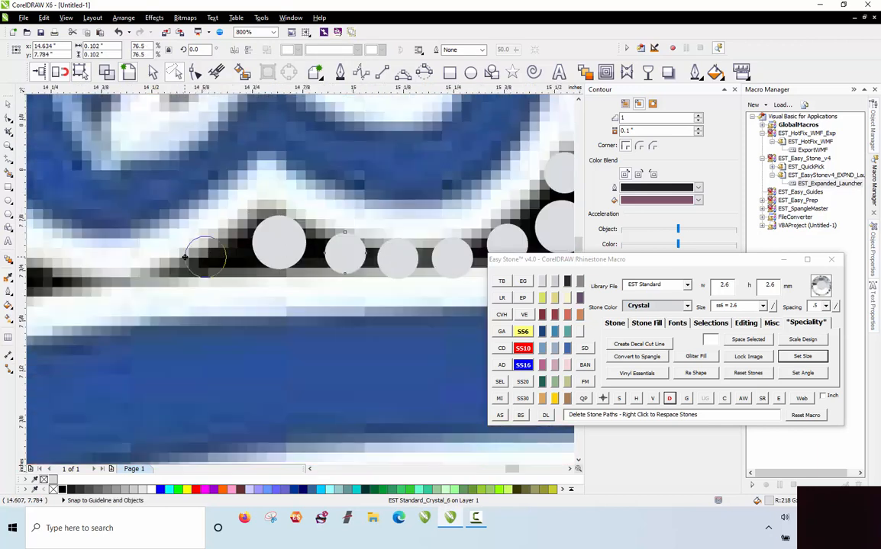
click(214, 259)
scroll(314, 246, down, 2)
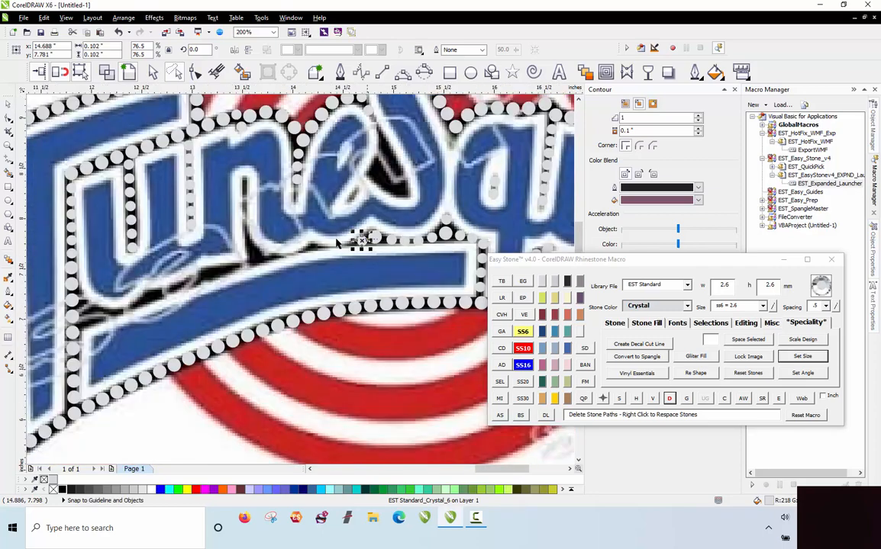
scroll(383, 239, up, 2)
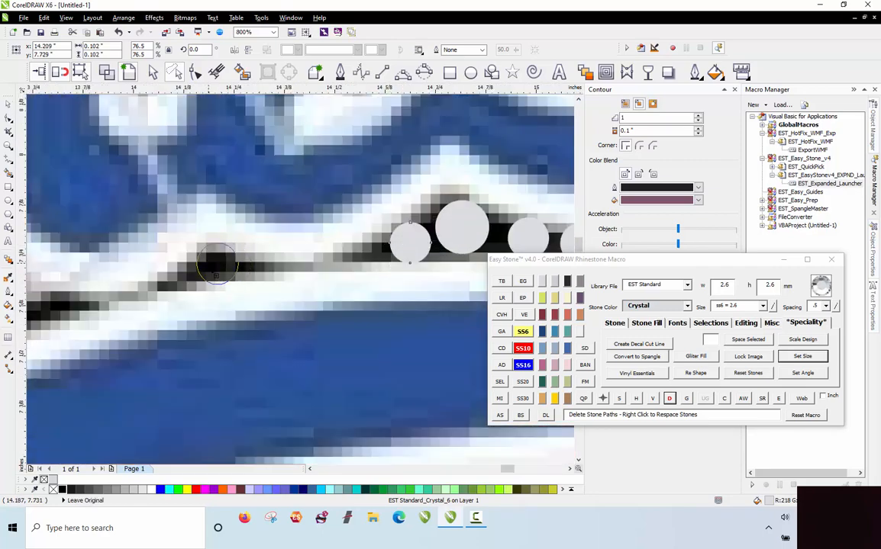
click(216, 259)
scroll(368, 257, down, 3)
scroll(290, 260, up, 2)
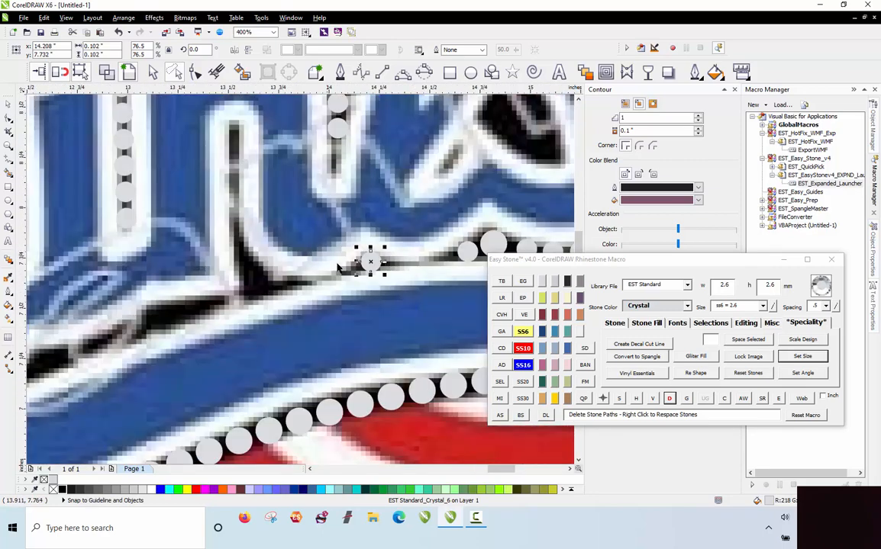
Place an SS10 stone in the black junction below the n's opening and an SS6 stone beside it
click(230, 260)
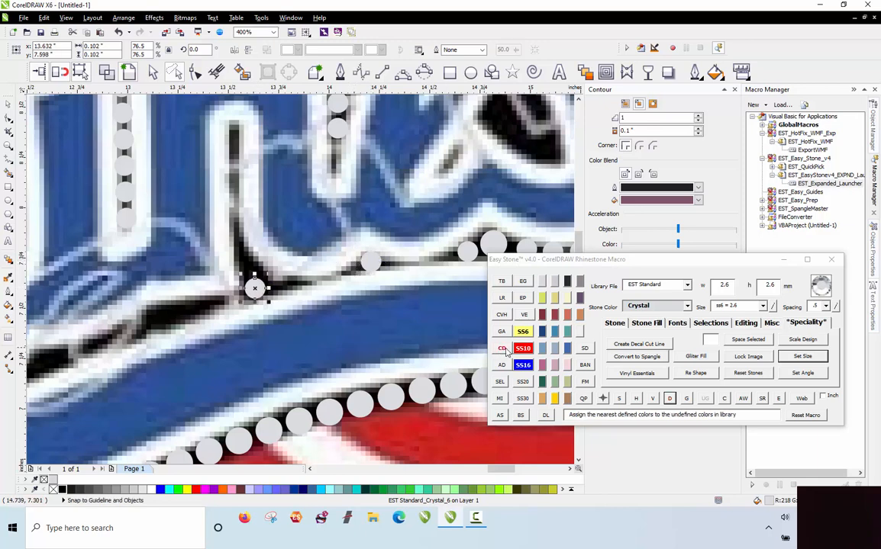
click(522, 348)
scroll(274, 297, up, 1)
drag(215, 283, 279, 272)
click(523, 332)
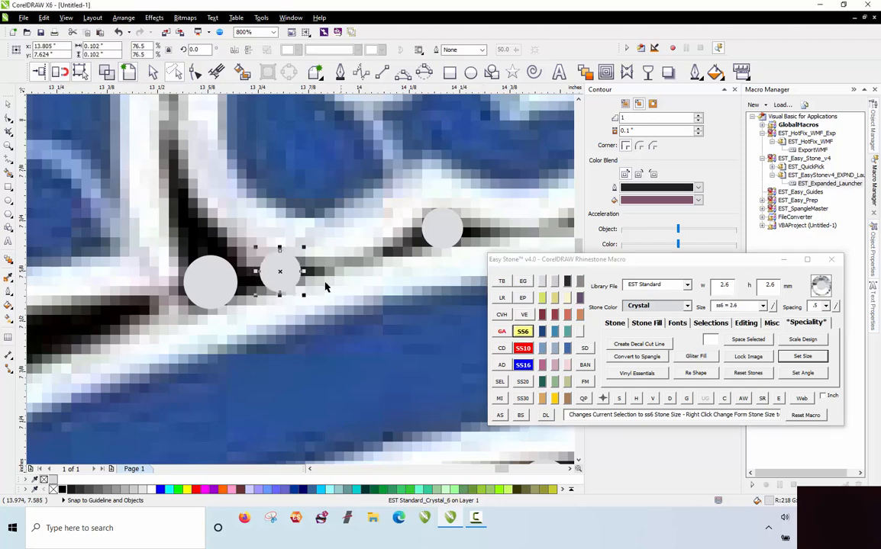
Extend the junction's sliver with another SS6 stone and stack copied SS6 stones up the slit inside the n
drag(283, 275, 195, 234)
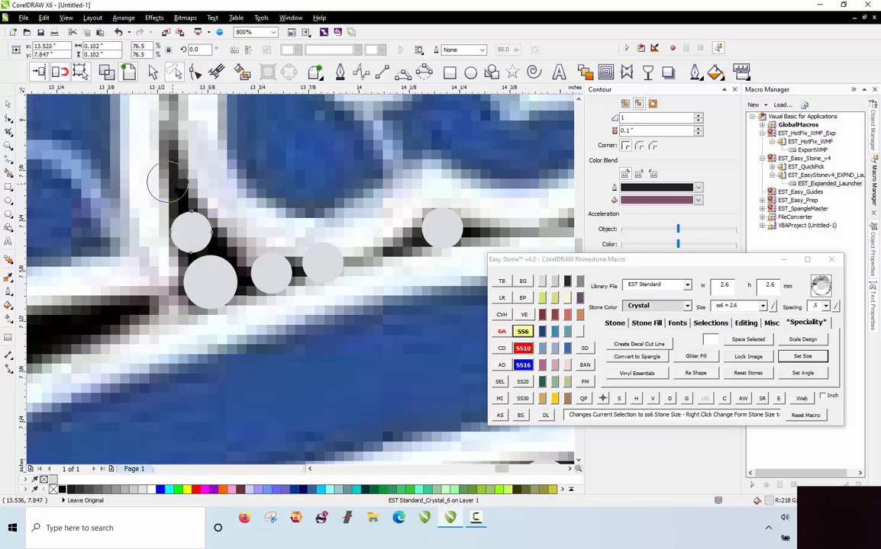
drag(173, 184, 177, 184)
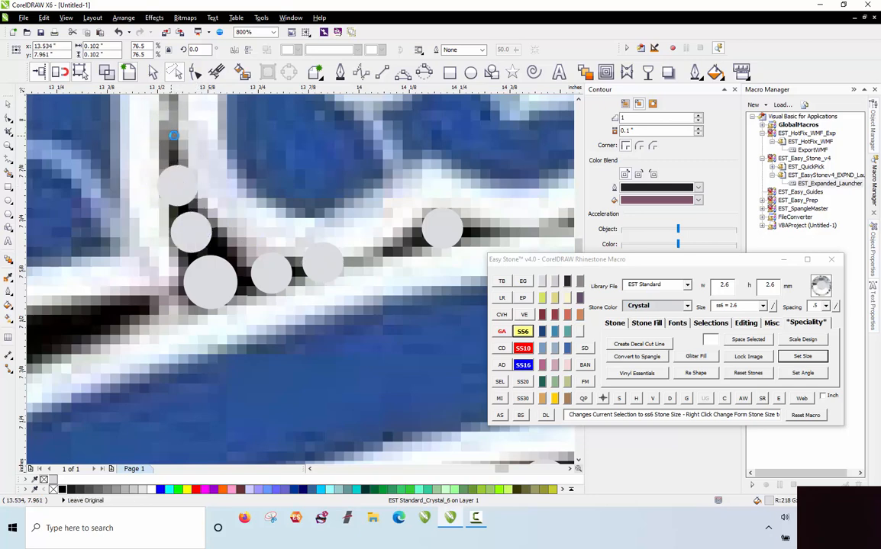
scroll(174, 135, down, 3)
scroll(295, 196, up, 3)
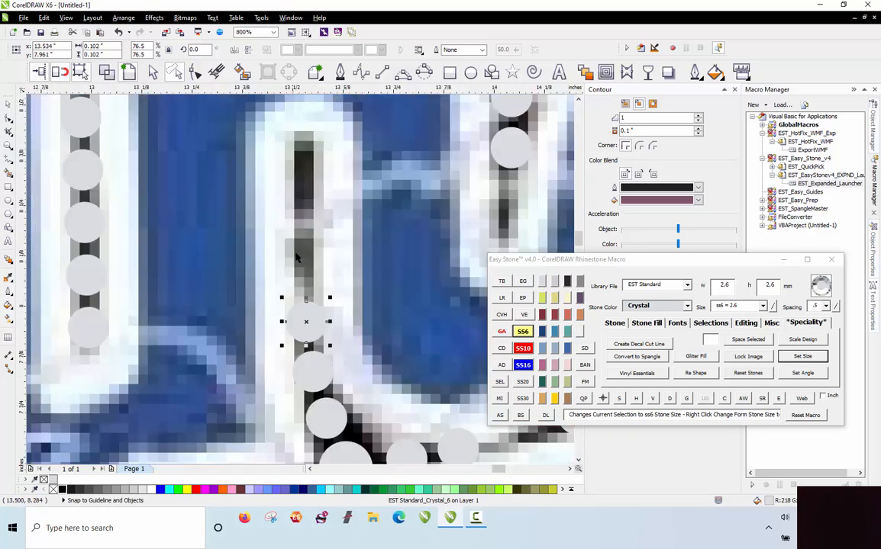
drag(308, 335, 305, 269)
scroll(331, 217, down, 1)
Select the seven stones from the top of the n's slit down to the SS10 junction stone and respace them evenly
click(283, 202)
click(316, 196)
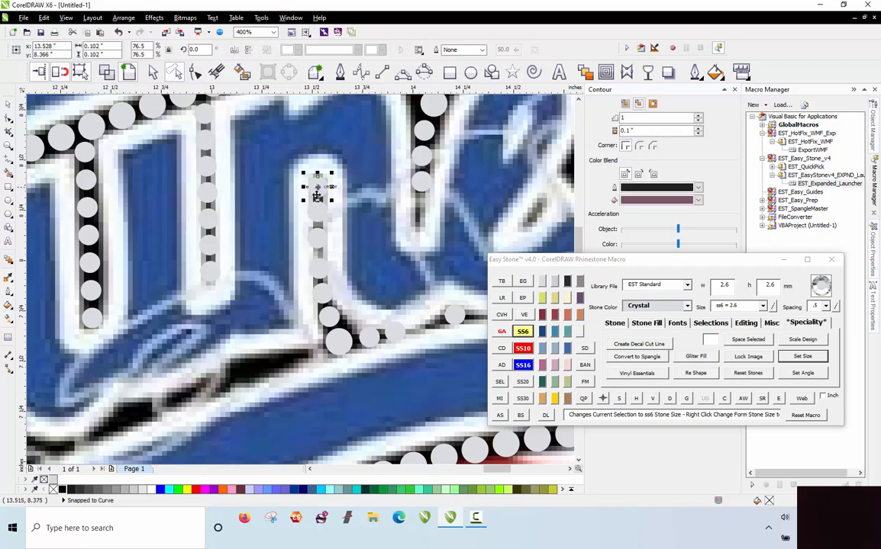
shift+click(315, 226)
shift+click(316, 256)
shift+click(320, 282)
shift+click(322, 314)
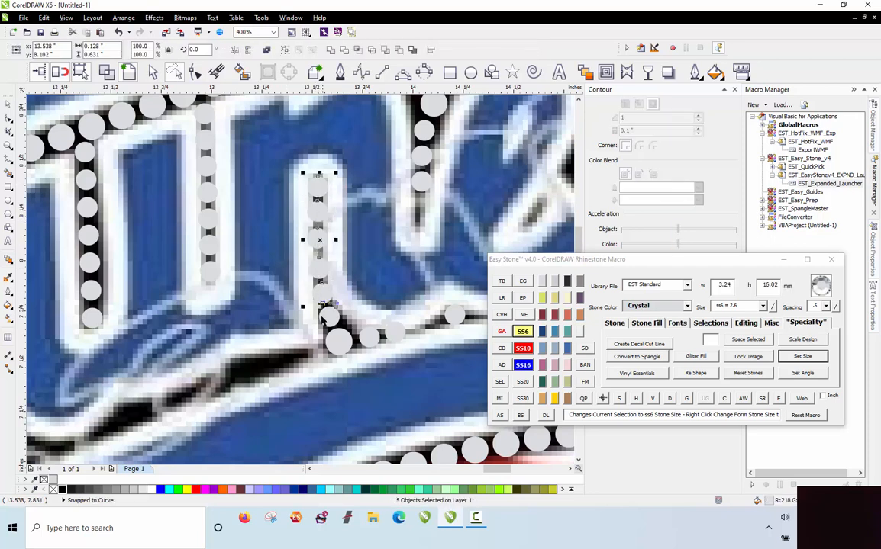
shift+click(329, 316)
shift+click(339, 343)
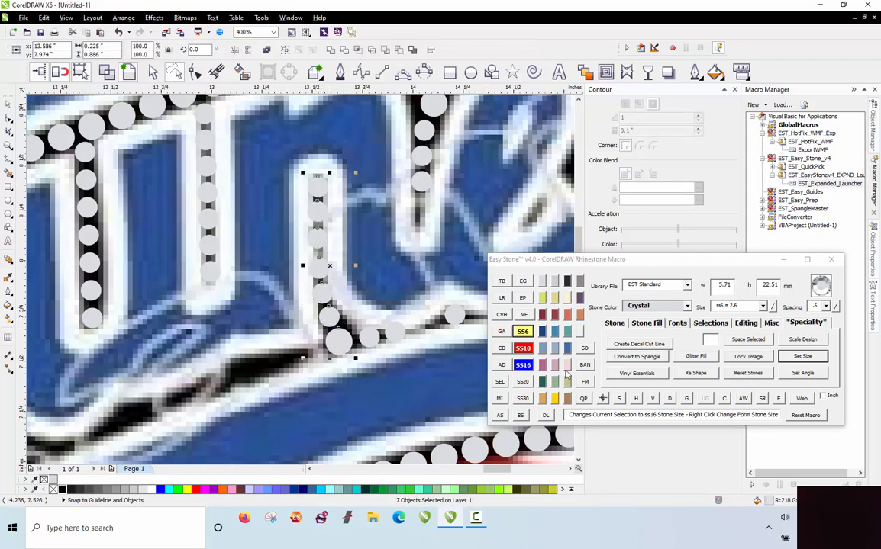
click(669, 400)
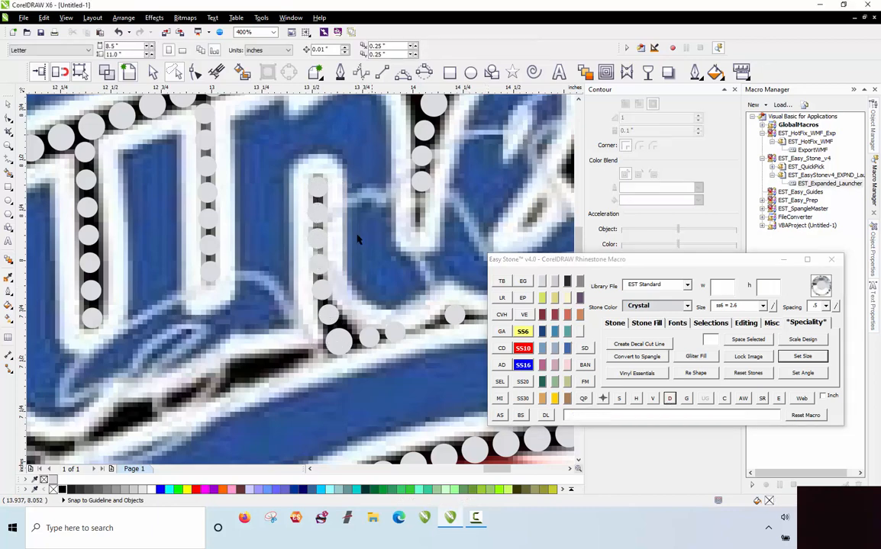
Copy two SS6 stones into the narrow black opening at the lower part of the e
scroll(356, 240, down, 2)
scroll(396, 278, up, 2)
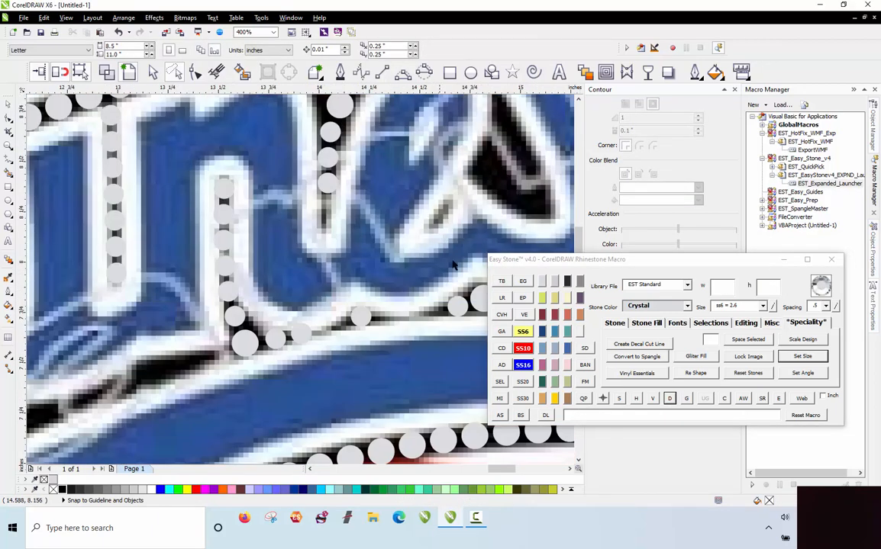
drag(458, 305, 449, 205)
right_click(448, 209)
scroll(449, 204, up, 1)
scroll(412, 225, down, 1)
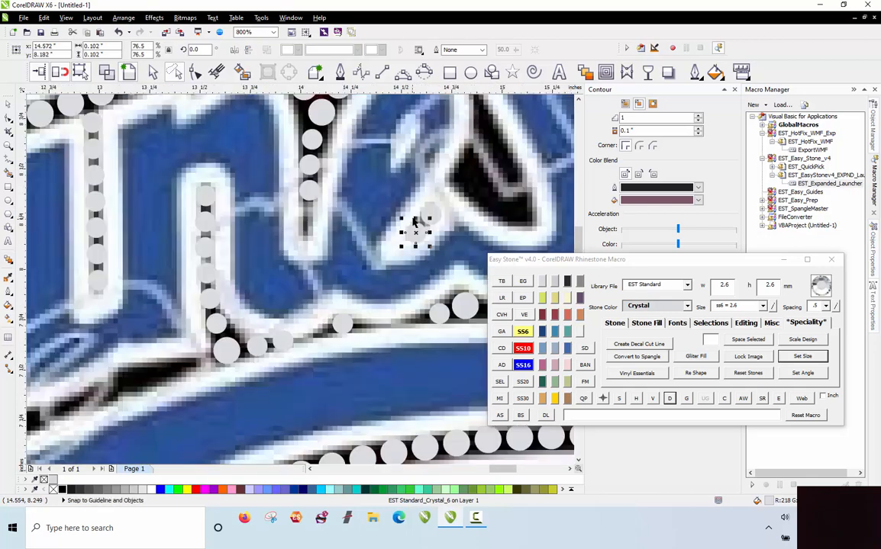
Copy an SS6 stone to the bottom of the black slit between the n and e
scroll(413, 220, down, 1)
scroll(357, 214, up, 3)
drag(364, 198, 359, 290)
right_click(359, 290)
scroll(378, 250, down, 4)
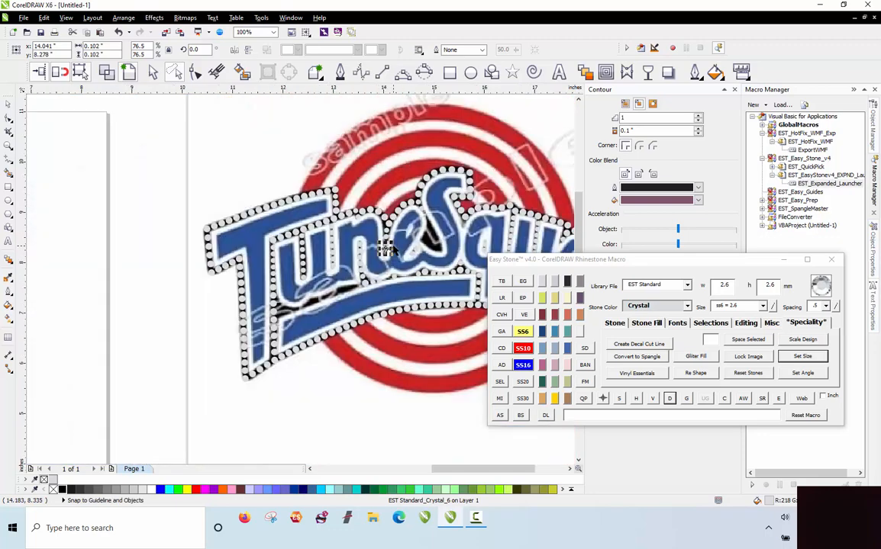
key(Escape)
Fill the black branch between the u and banner beside the T's stem with three SS10 stones, then SS6 stones
scroll(286, 313, up, 3)
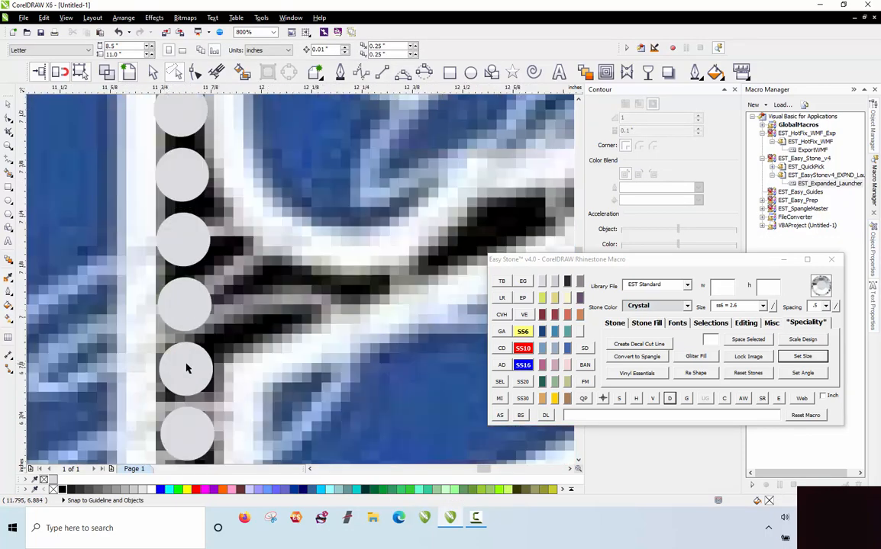
drag(186, 369, 241, 259)
drag(243, 319, 360, 285)
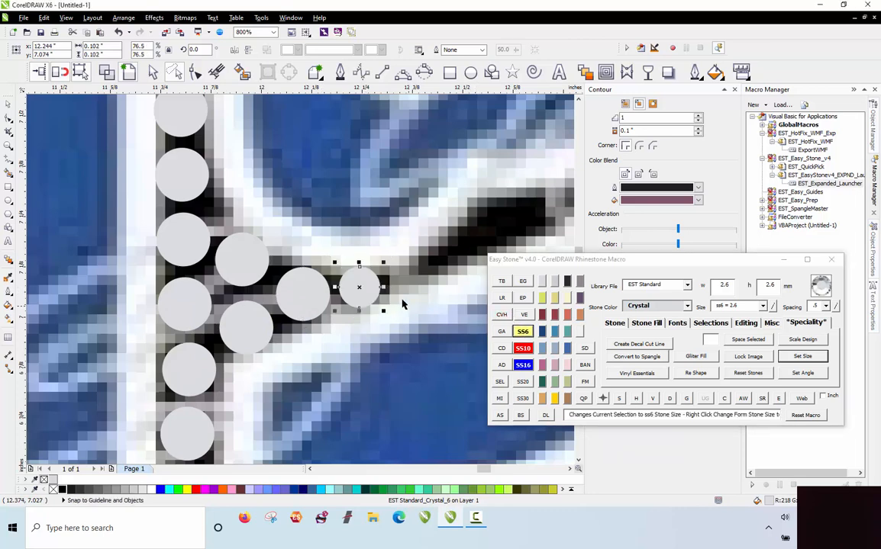
drag(305, 299, 436, 265)
scroll(436, 265, down, 2)
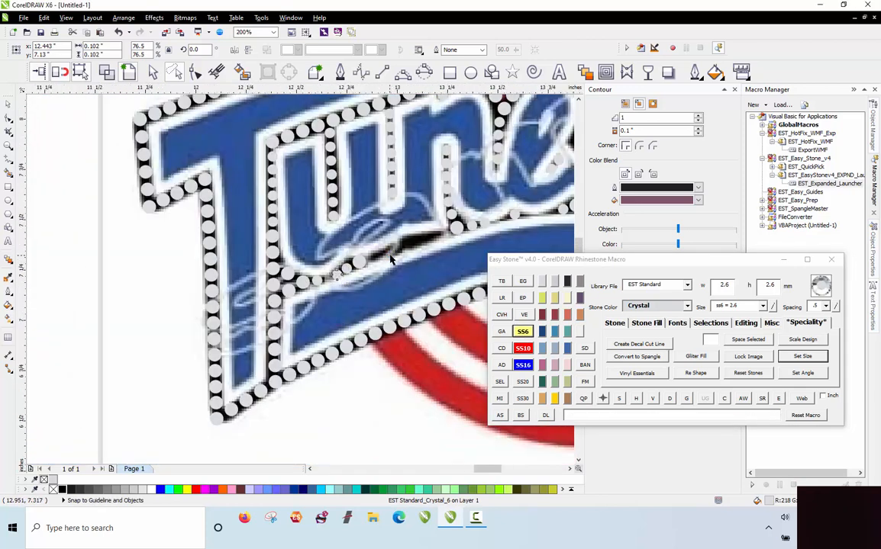
Continue copying SS6 and SS10 stones along the diagonal black gap between the u and the banner
scroll(300, 285, up, 3)
scroll(239, 293, down, 1)
drag(161, 325, 254, 286)
drag(255, 285, 291, 267)
drag(422, 238, 502, 195)
drag(200, 303, 418, 218)
drag(501, 196, 364, 250)
Close the remaining gap up to the SS10 junction stone below the n with copied SS6 stones
scroll(512, 203, up, 1)
drag(512, 203, 433, 223)
scroll(256, 282, down, 1)
scroll(368, 239, up, 1)
drag(382, 236, 400, 230)
scroll(344, 216, down, 4)
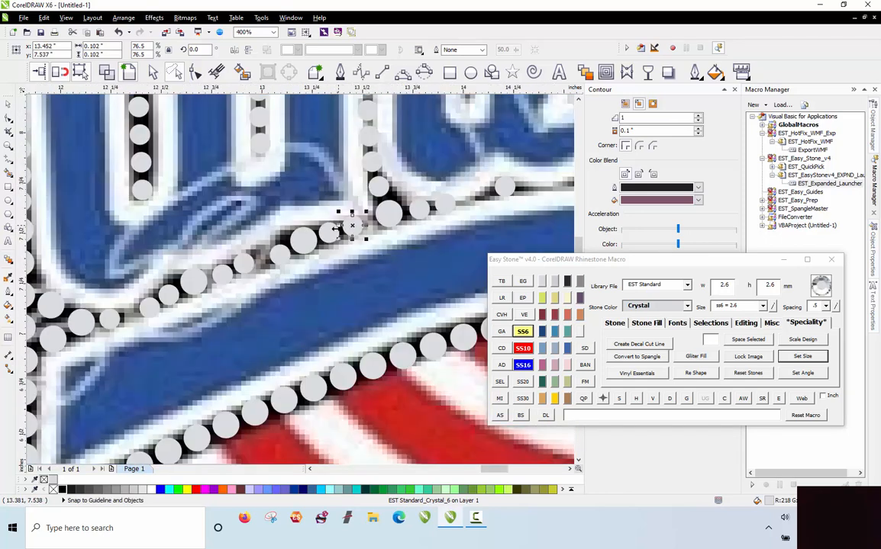
key(Escape)
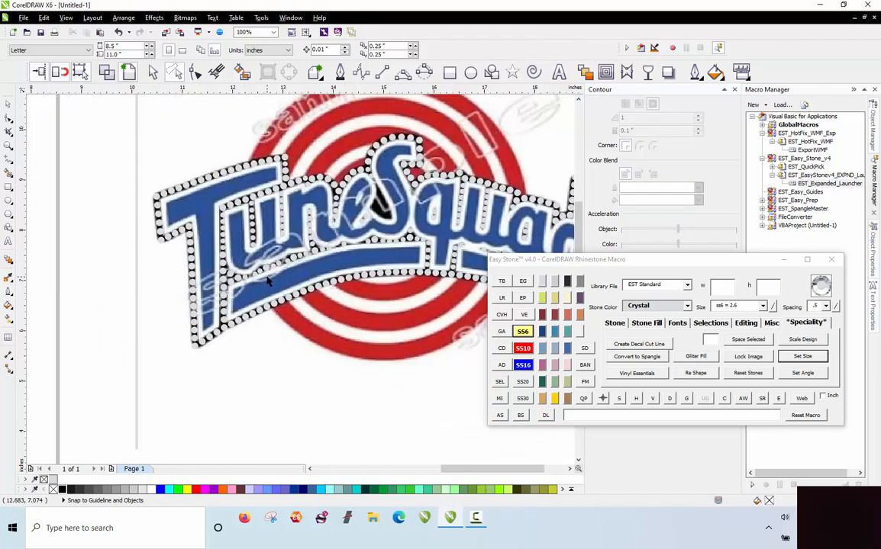
Fill the black wedge between the e and S, copying an SS6 stone into its narrow tip and SS10 stones plus an SS6 into its wider part
scroll(405, 174, up, 3)
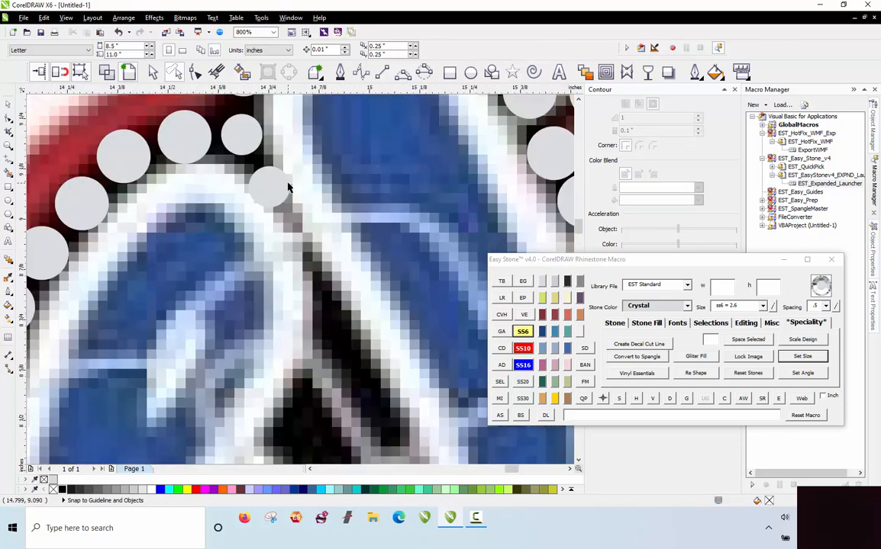
drag(287, 183, 322, 303)
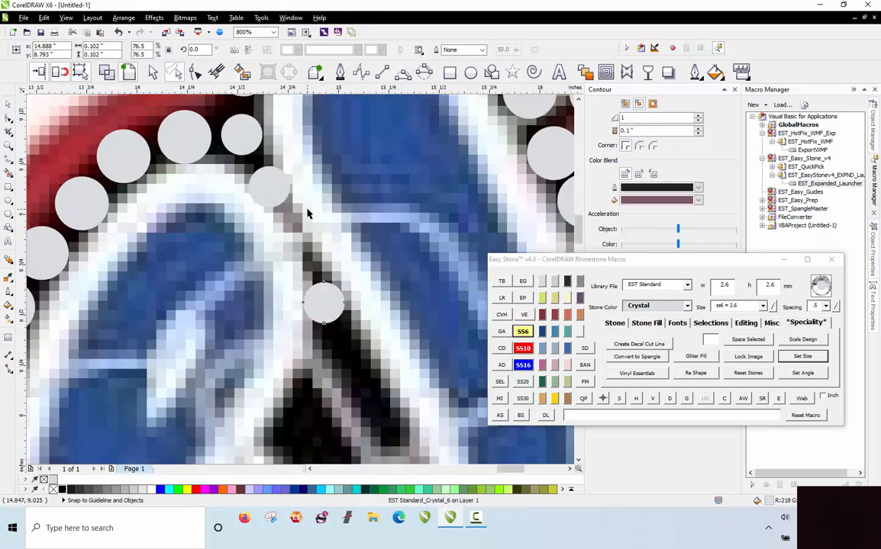
scroll(311, 229, down, 2)
scroll(312, 231, up, 1)
mouse_move(429, 158)
mouse_down()
mouse_move(307, 238)
mouse_move(375, 327)
mouse_move(392, 387)
mouse_move(326, 367)
mouse_move(365, 335)
mouse_move(369, 354)
mouse_move(361, 355)
mouse_up()
right_click(311, 238)
scroll(307, 238, up, 1)
right_click(375, 326)
right_click(393, 387)
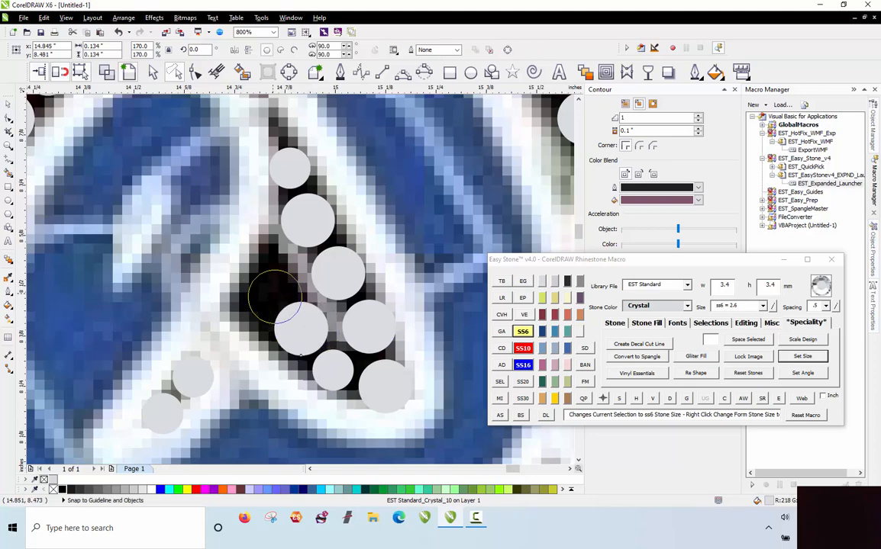
scroll(281, 267, down, 5)
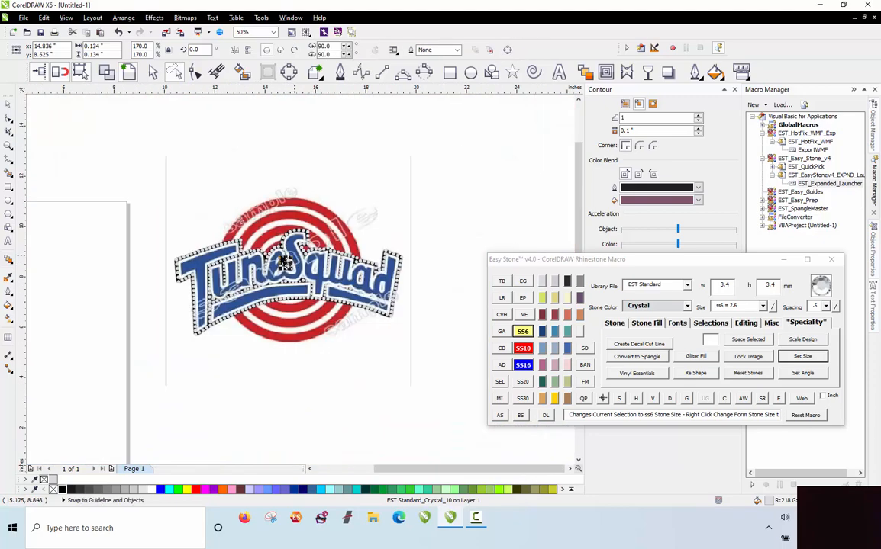
scroll(273, 244, up, 2)
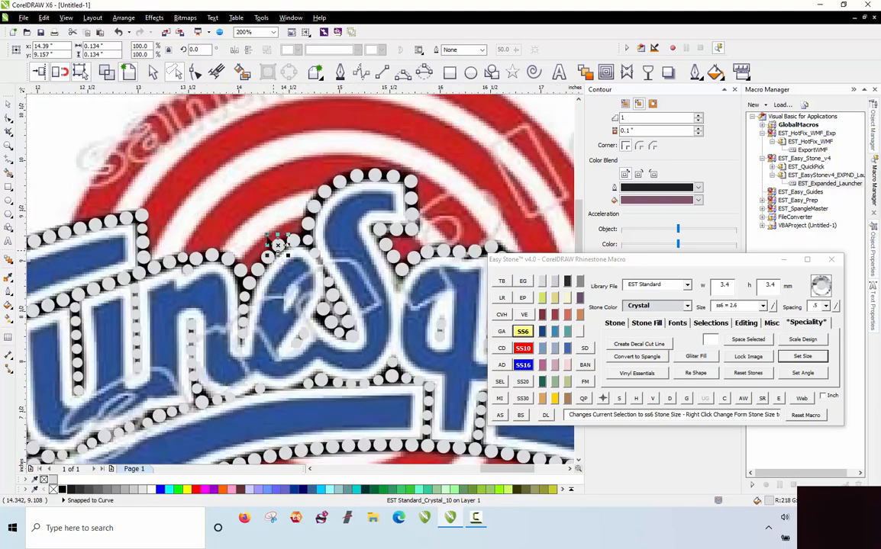
Save the drawing as TuneSquad in CorelDRAW's CDR format
scroll(260, 203, down, 1)
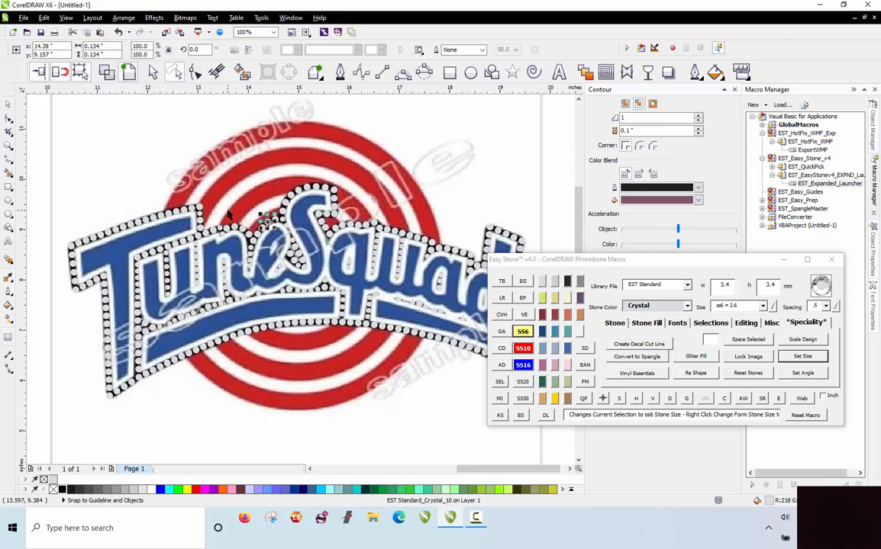
scroll(85, 146, down, 1)
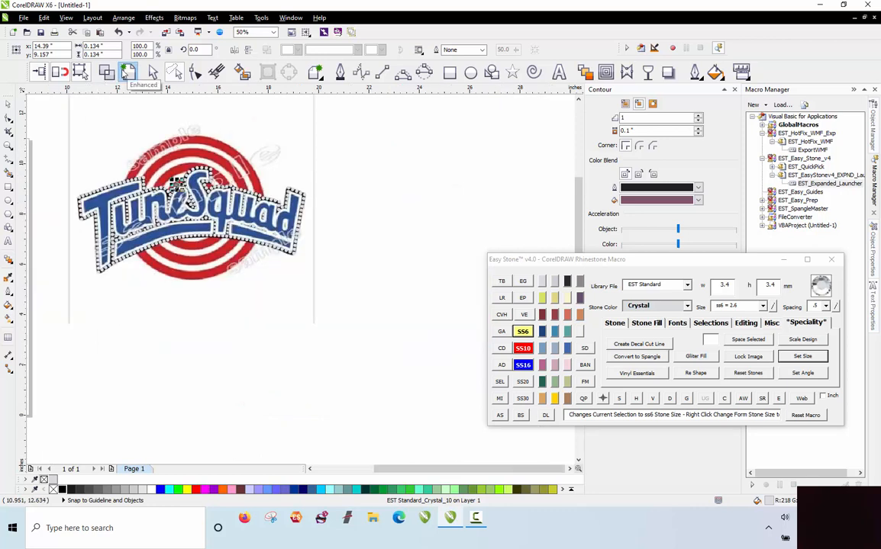
key(ctrl+s)
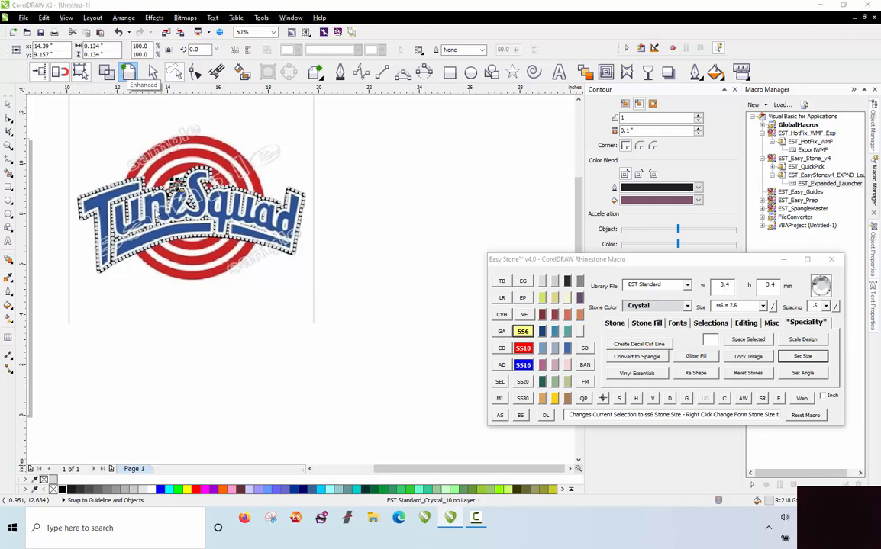
text(TuneSquad)
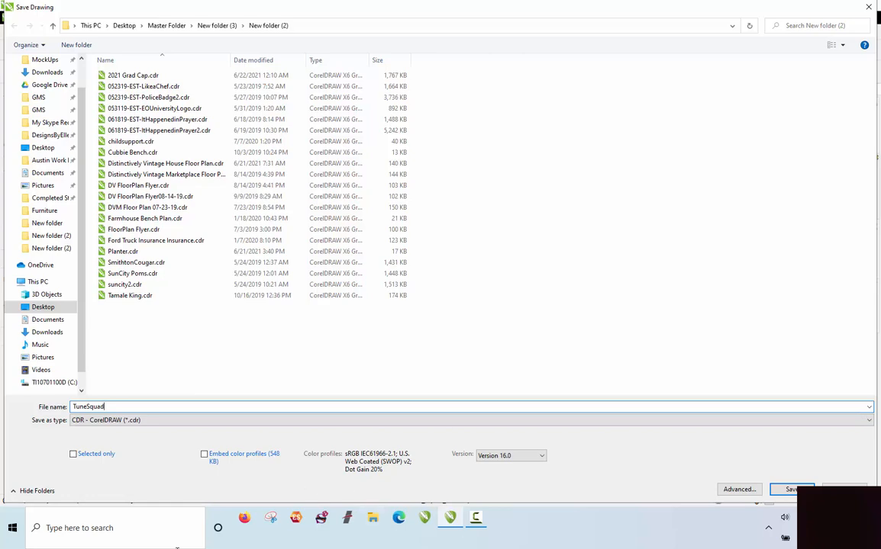
click(792, 492)
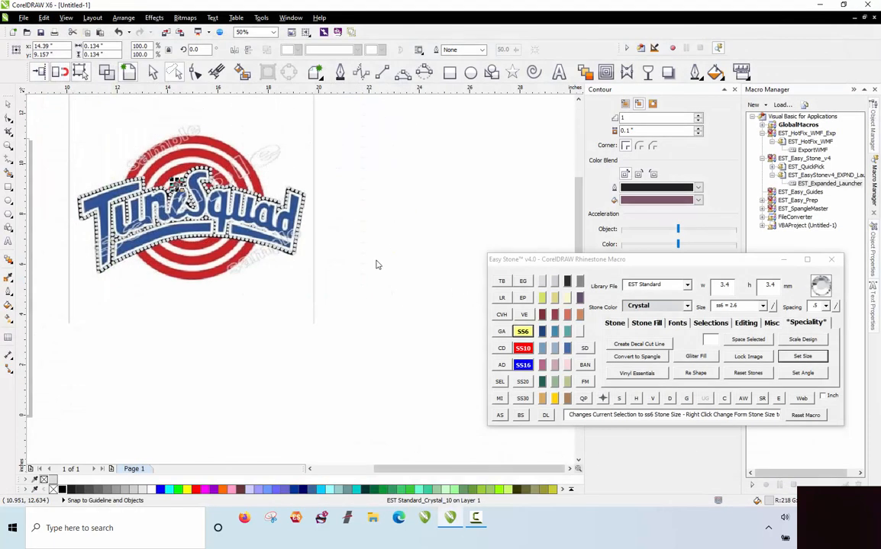
Select all the rhinestones on the logo and copy them as a set to the empty area below the artwork
click(101, 183)
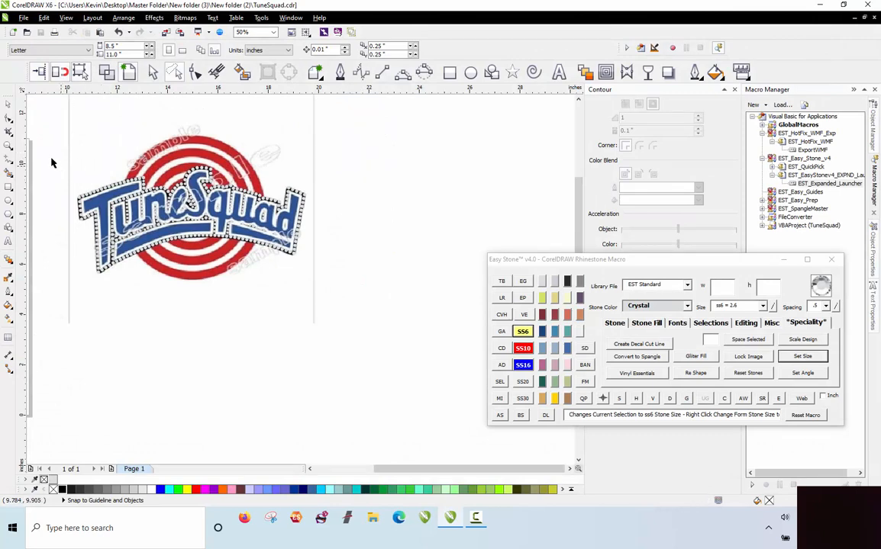
key(ctrl+a)
click(90, 123)
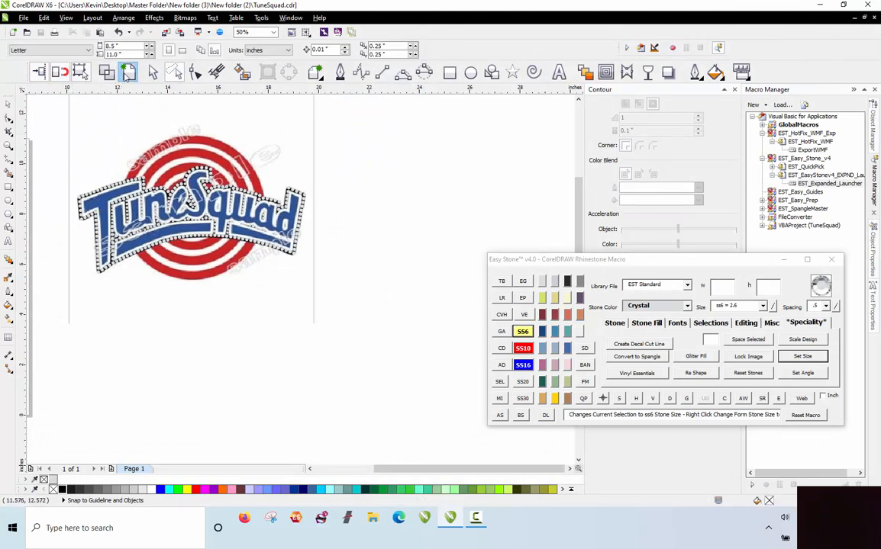
drag(55, 153, 305, 273)
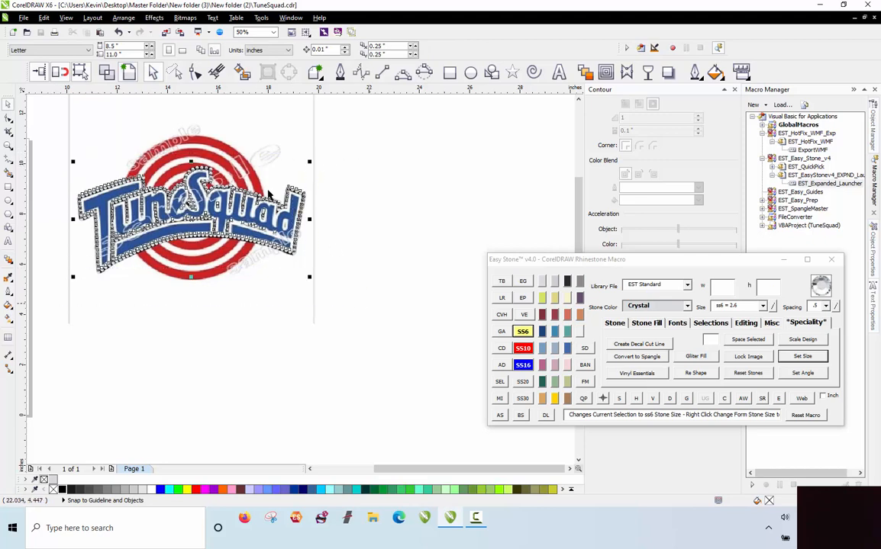
scroll(202, 164, down, 1)
drag(208, 188, 717, 403)
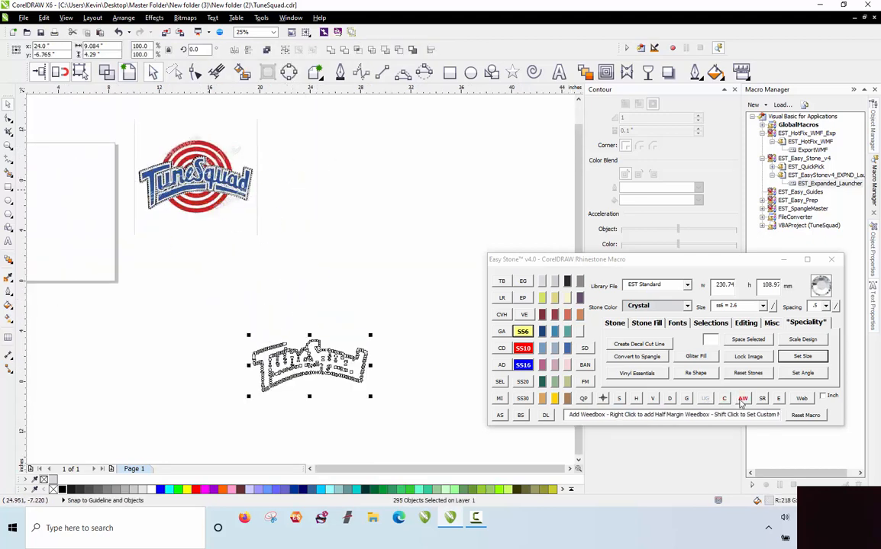
Preview the copied stones on a black weedbox, and delete the copy together with its background
click(745, 400)
click(443, 358)
scroll(307, 405, up, 1)
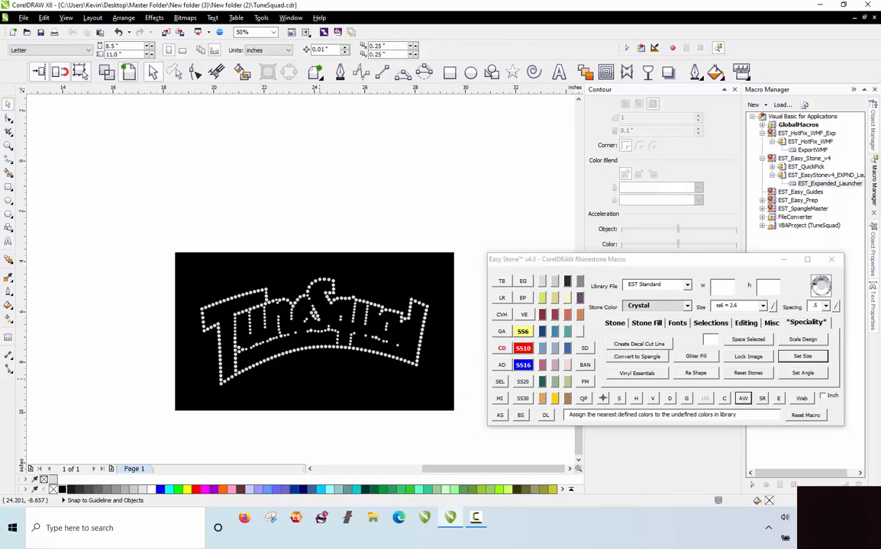
drag(137, 229, 466, 429)
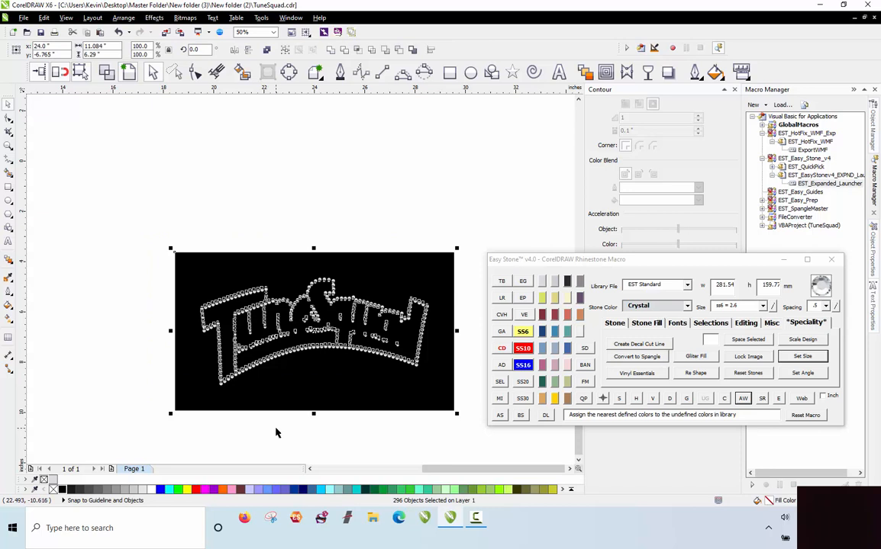
key(Delete)
Recolor all rhinestones on the logo to Jet Black, including the ones missed along the top of the S
scroll(295, 409, down, 2)
scroll(153, 151, up, 2)
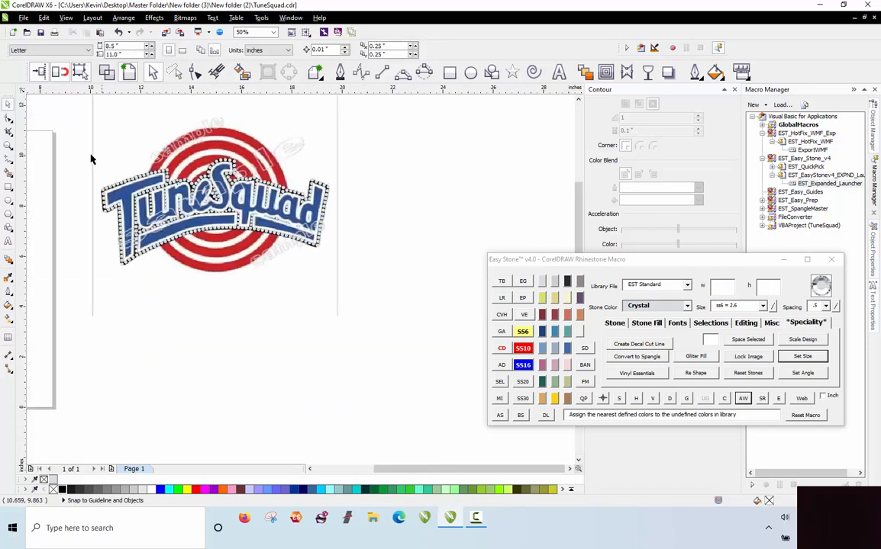
drag(91, 159, 363, 271)
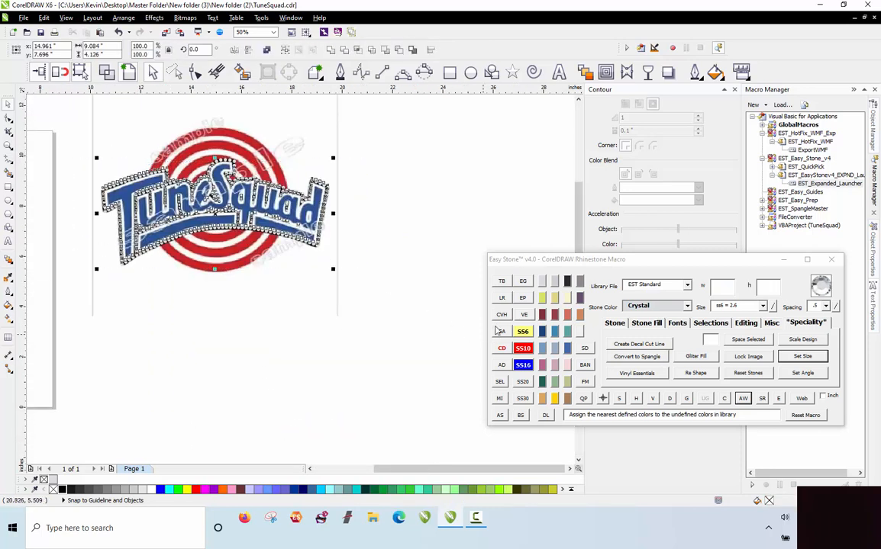
click(567, 281)
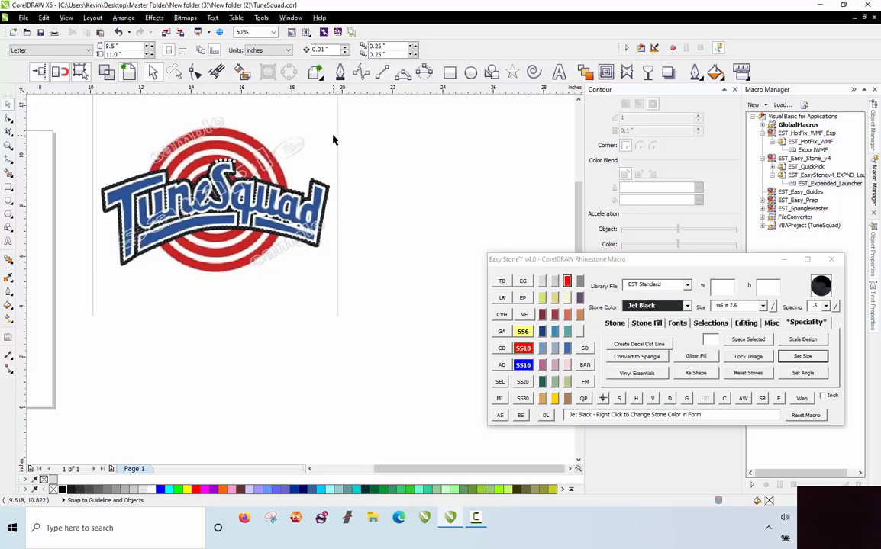
drag(336, 119, 199, 191)
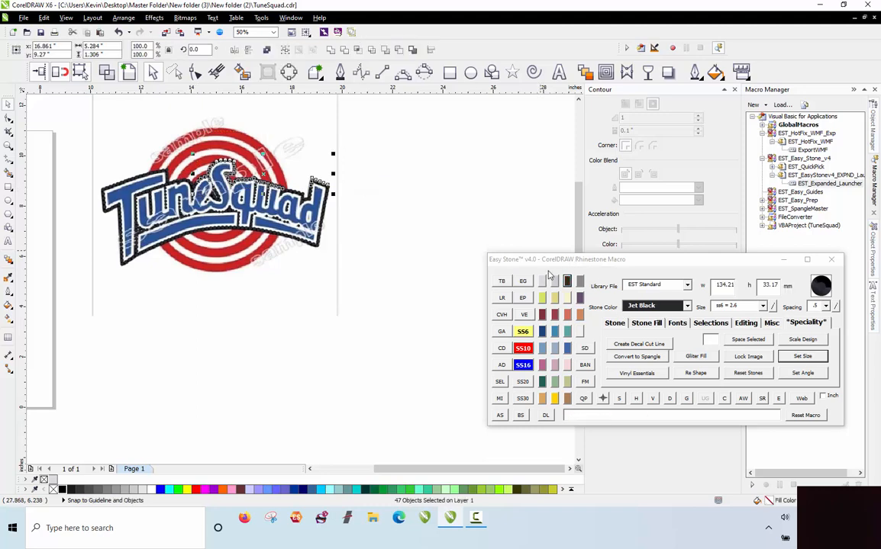
click(428, 192)
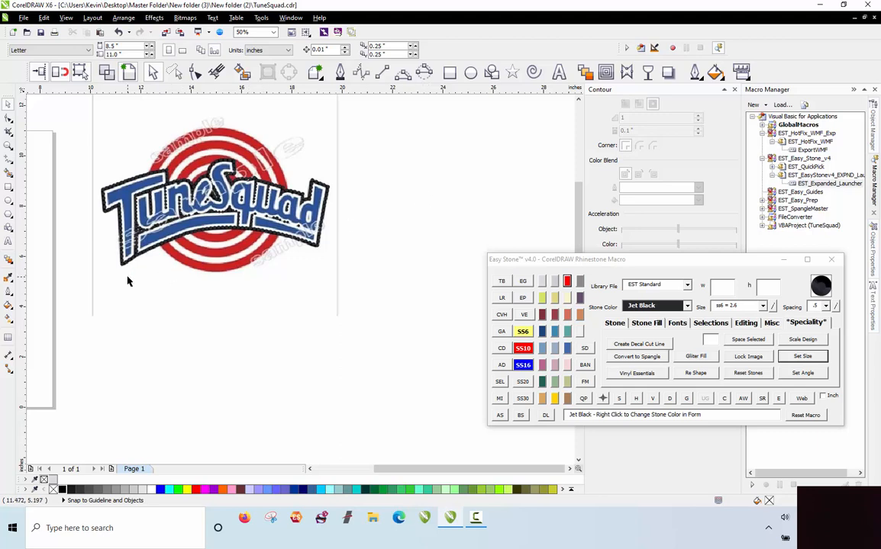
Copy two SS10 stones into the white border at the foot of the T's stem and recolor them Crystal
scroll(130, 252, up, 2)
scroll(128, 242, up, 2)
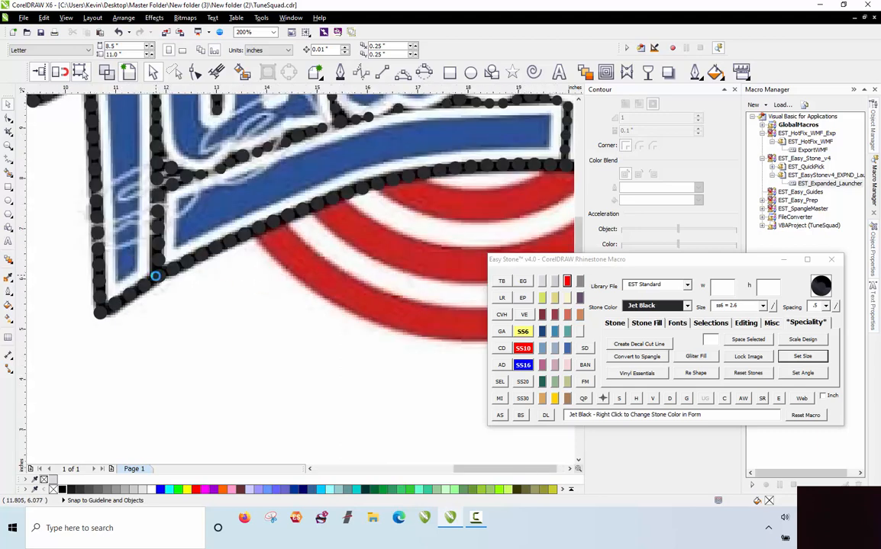
scroll(125, 239, down, 2)
scroll(179, 213, up, 2)
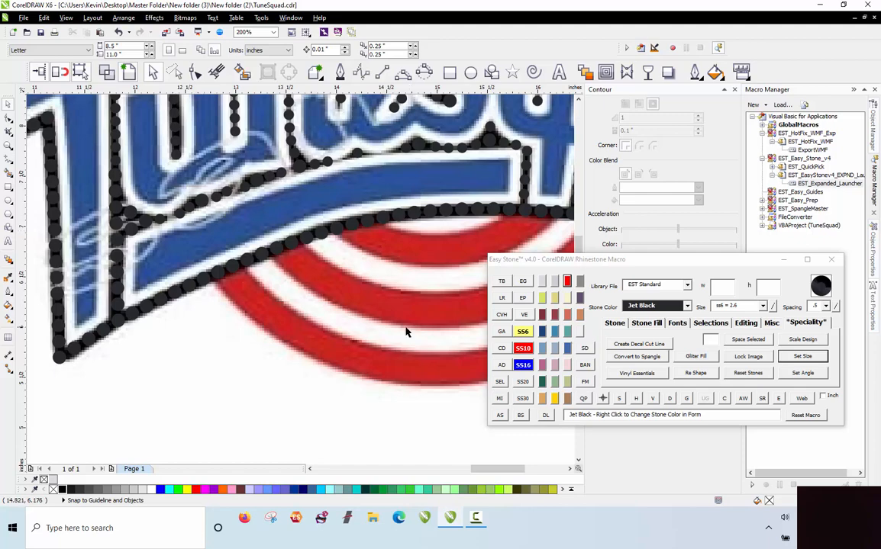
scroll(258, 303, down, 2)
scroll(232, 294, up, 6)
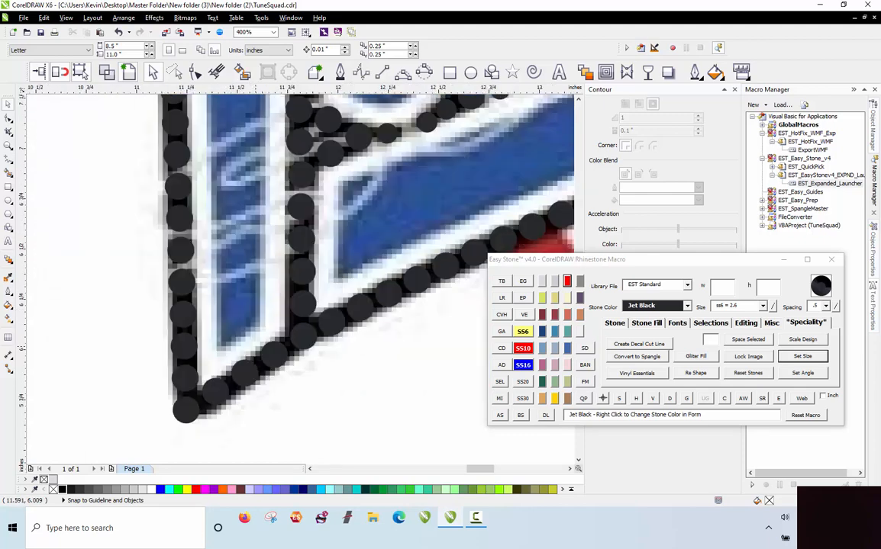
click(283, 296)
drag(284, 296, 183, 364)
click(547, 284)
scroll(201, 361, up, 1)
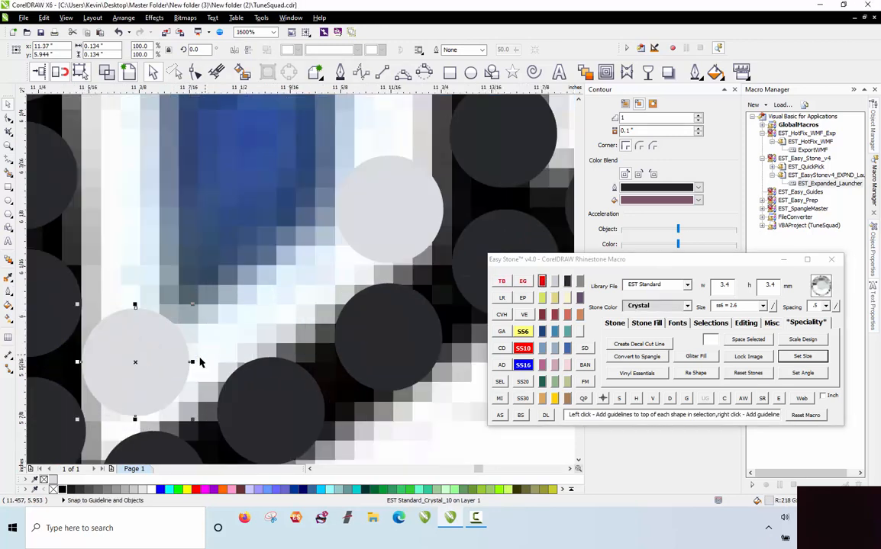
Add two SS6 Crystal stones between the pair at the T's foot, resize the corner stone to SS6, and space the row evenly
drag(130, 369, 234, 315)
click(524, 333)
click(157, 358)
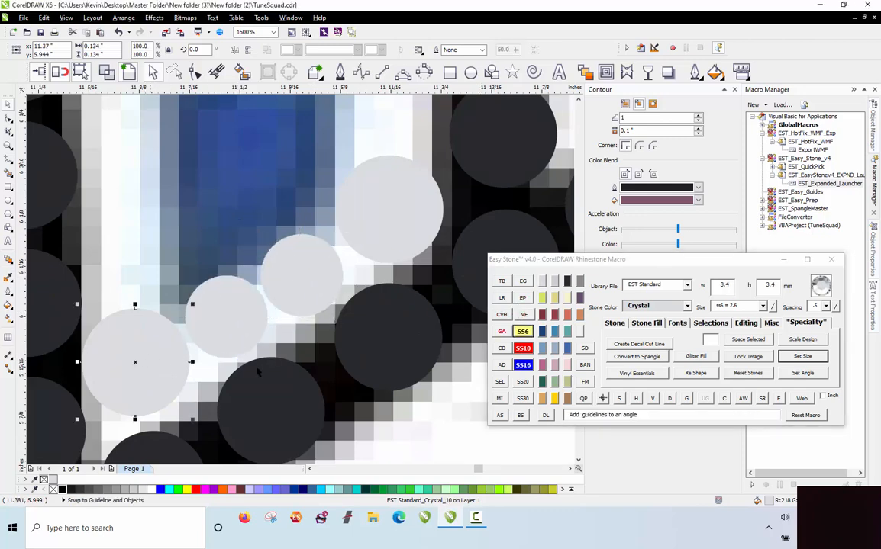
click(525, 332)
drag(162, 347, 157, 363)
click(225, 341)
drag(225, 341, 219, 350)
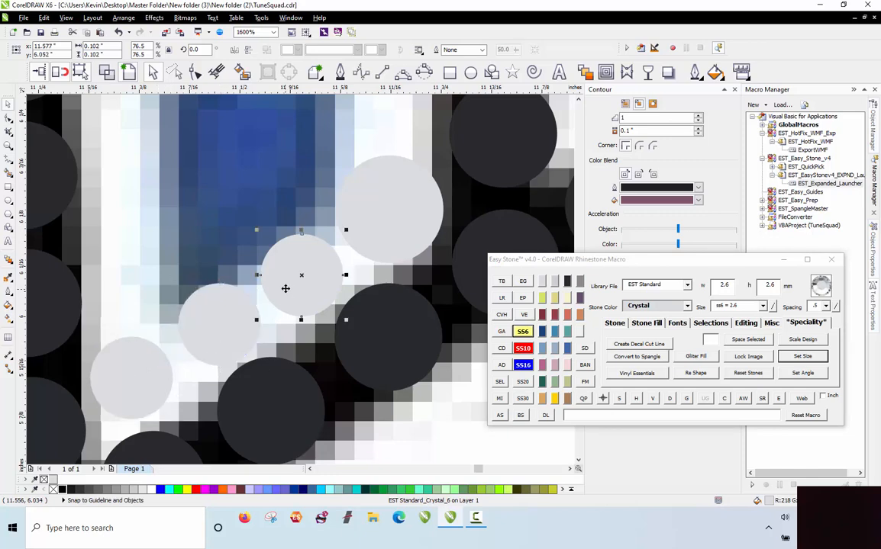
Examine the Crystal row at the T's foot against the Jet Black outline at different magnifications
scroll(302, 389, down, 5)
click(185, 353)
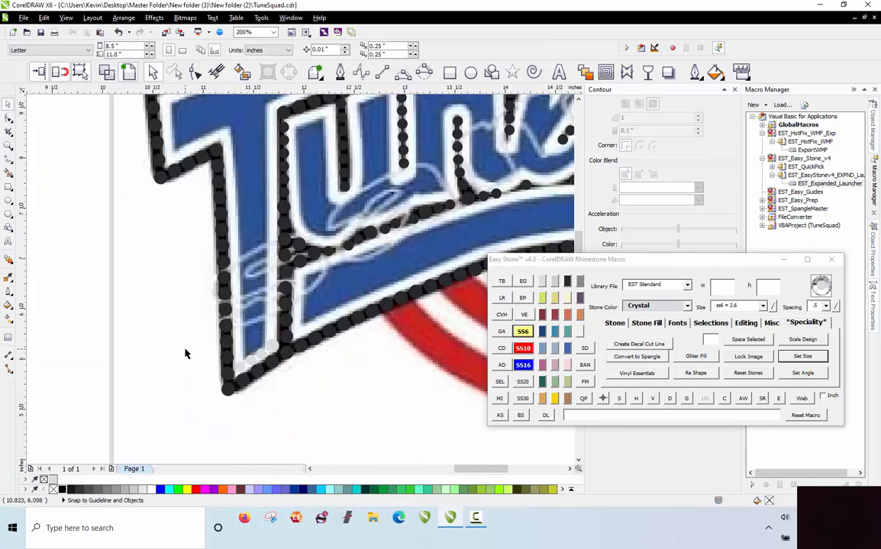
scroll(223, 293, up, 2)
scroll(222, 291, down, 3)
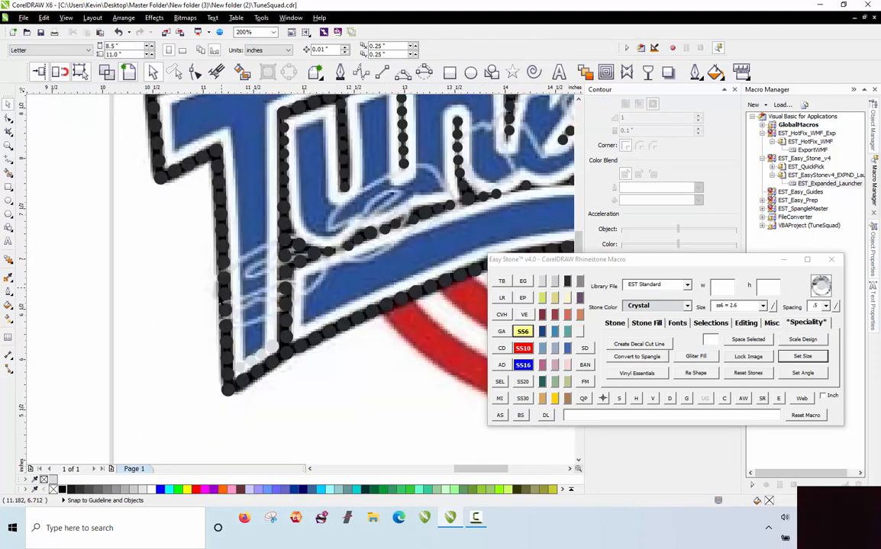
scroll(251, 179, up, 1)
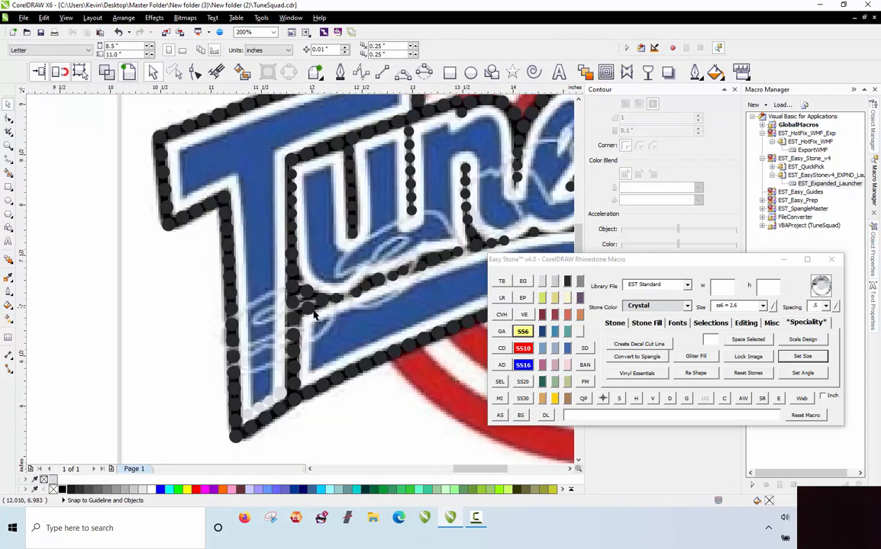
scroll(259, 405, up, 3)
scroll(260, 306, down, 1)
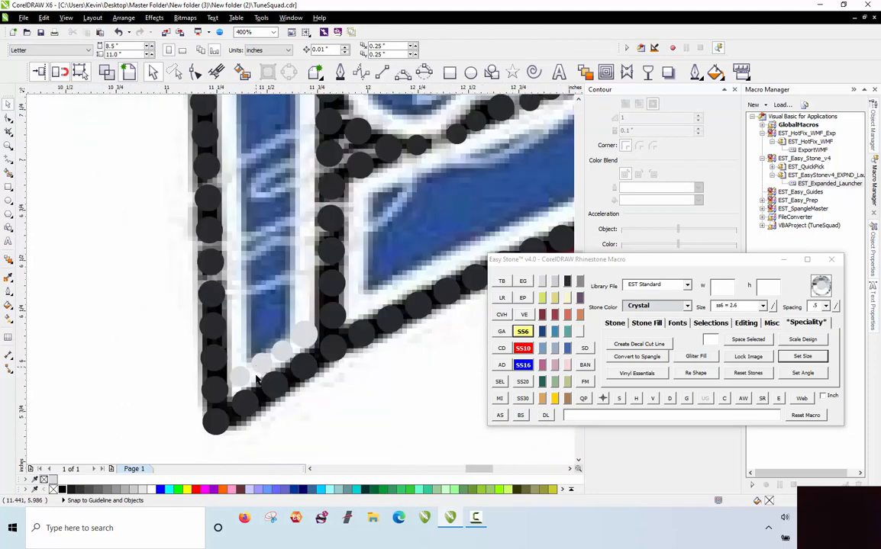
scroll(248, 386, up, 1)
scroll(316, 303, down, 1)
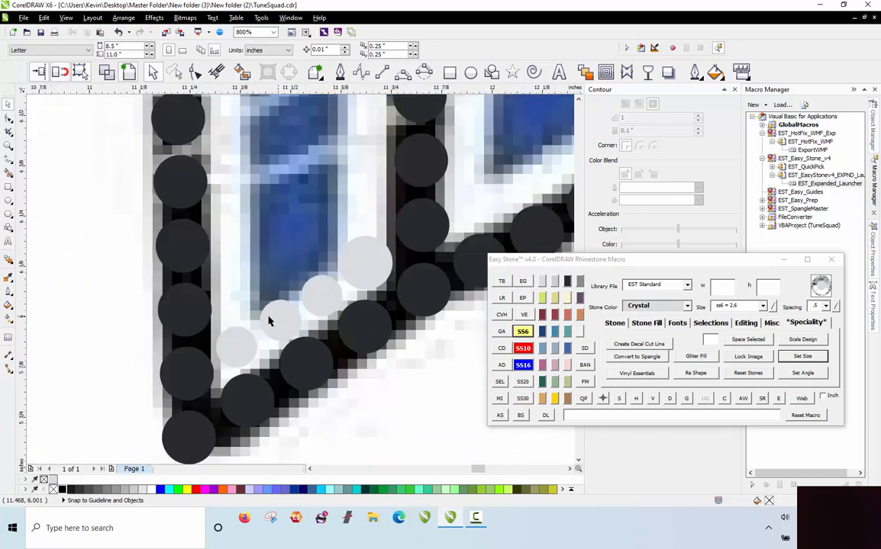
Copy the SS6 Crystal corner stone upward to start the white border along the outer side of the T's stem
scroll(248, 338, up, 1)
click(239, 354)
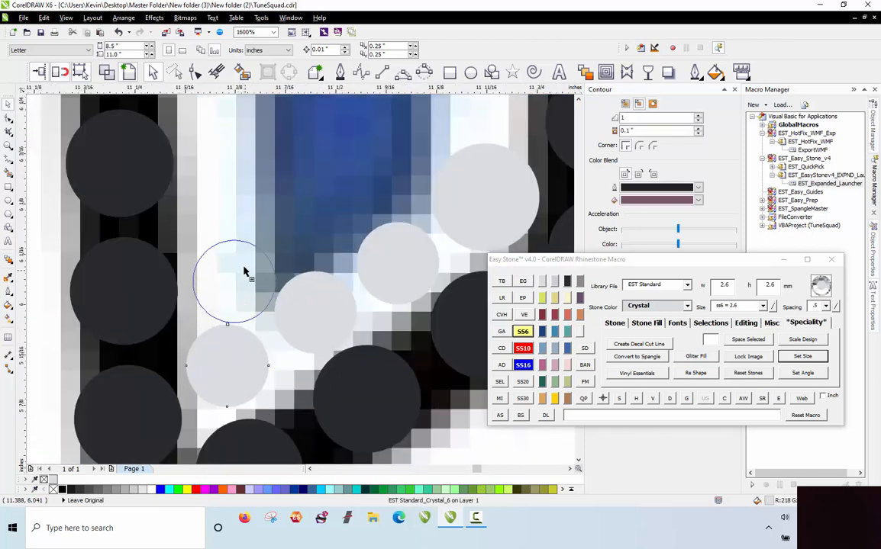
scroll(241, 261, down, 4)
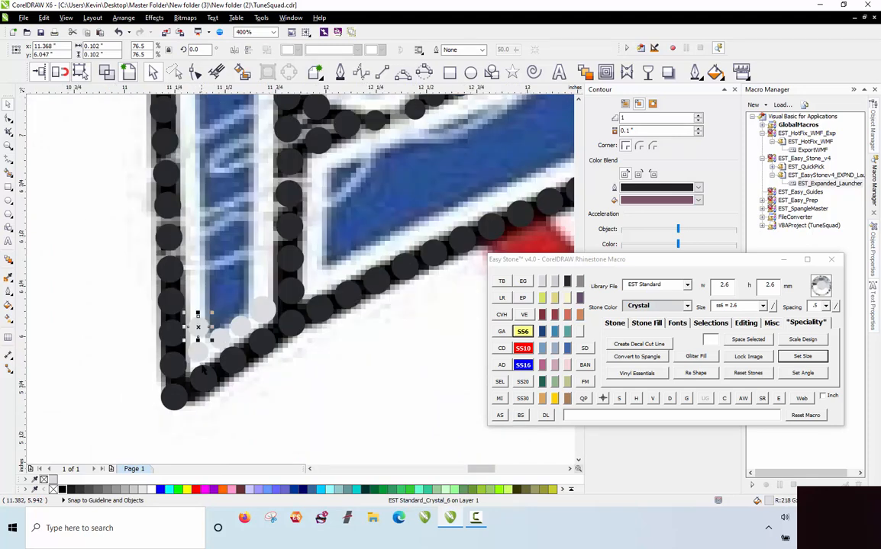
scroll(190, 214, down, 2)
scroll(191, 215, up, 2)
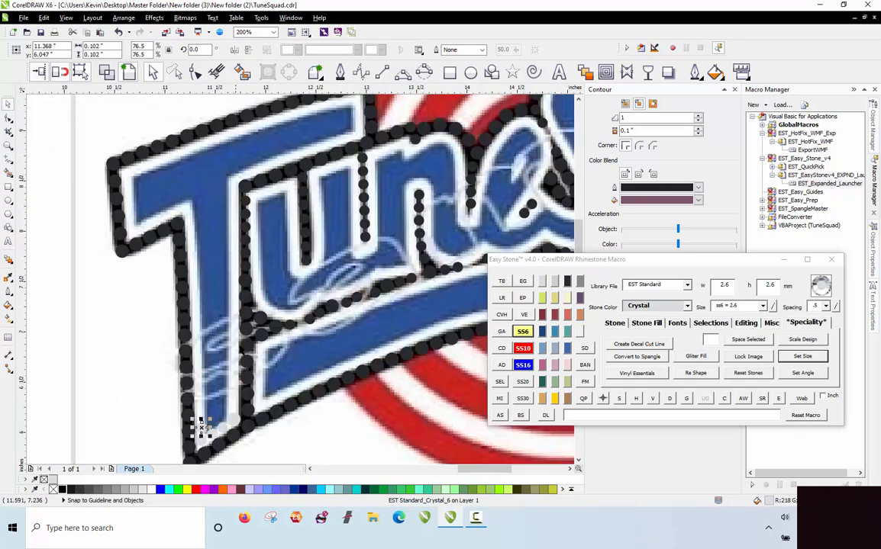
Copy an SS10 Crystal stone to the upper end of the T's stem border beside the u
click(230, 247)
drag(239, 179, 247, 145)
scroll(230, 179, up, 3)
scroll(247, 146, down, 3)
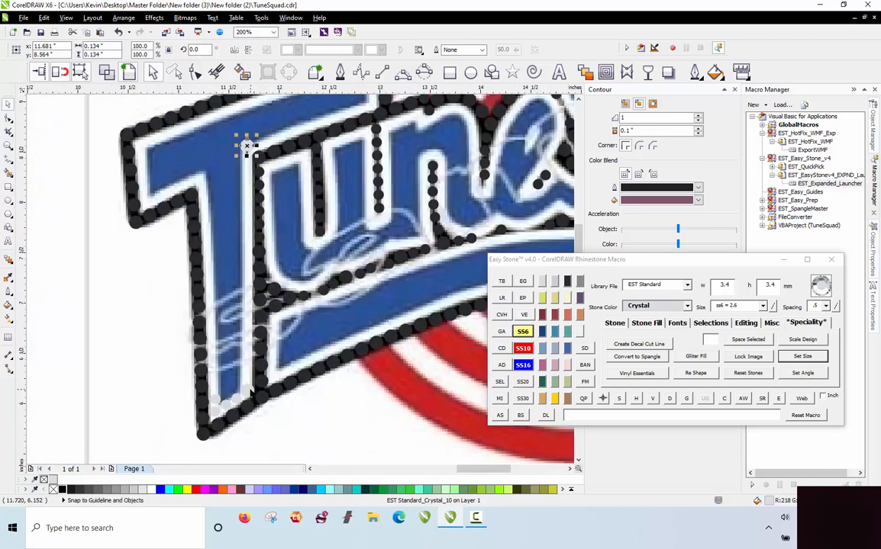
Try to fill the stem's right white border with Crystal stones between the head and foot stones
shift+click(246, 393)
click(519, 416)
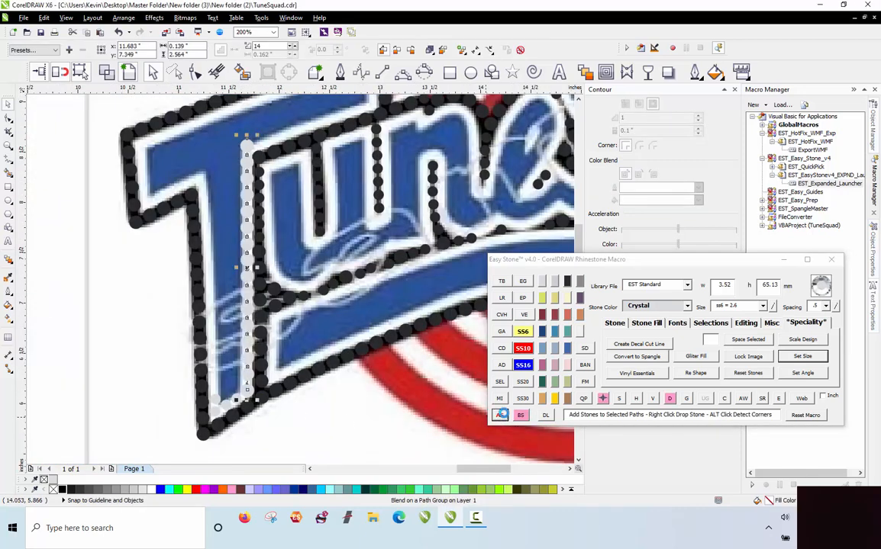
click(669, 399)
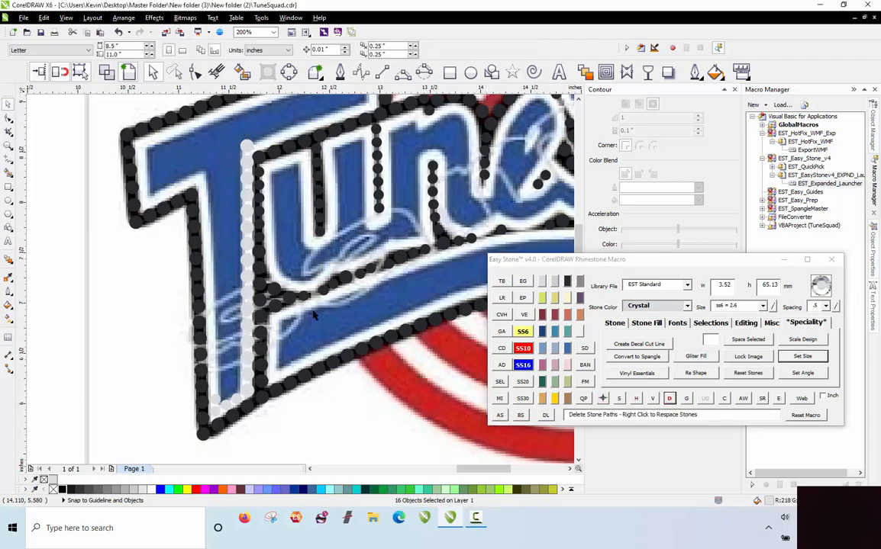
scroll(218, 280, up, 2)
scroll(217, 279, up, 1)
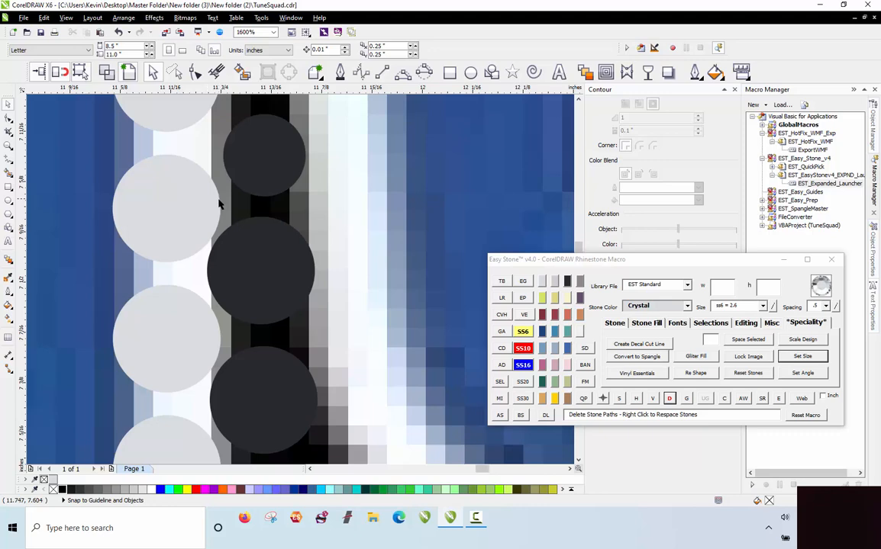
scroll(219, 204, down, 3)
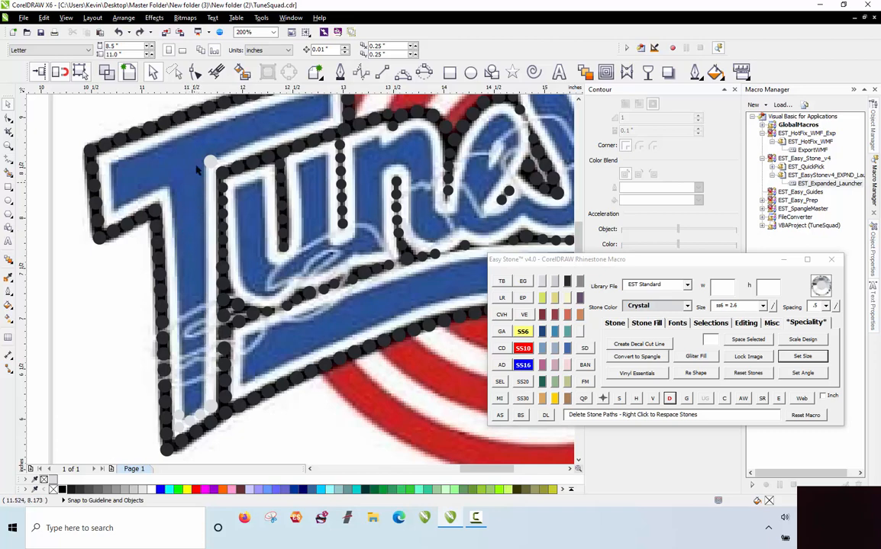
Nudge the head and foot SS10 Crystal stones of the stem's right border to adjust their clearance from the black outline
scroll(215, 160, up, 1)
click(239, 186)
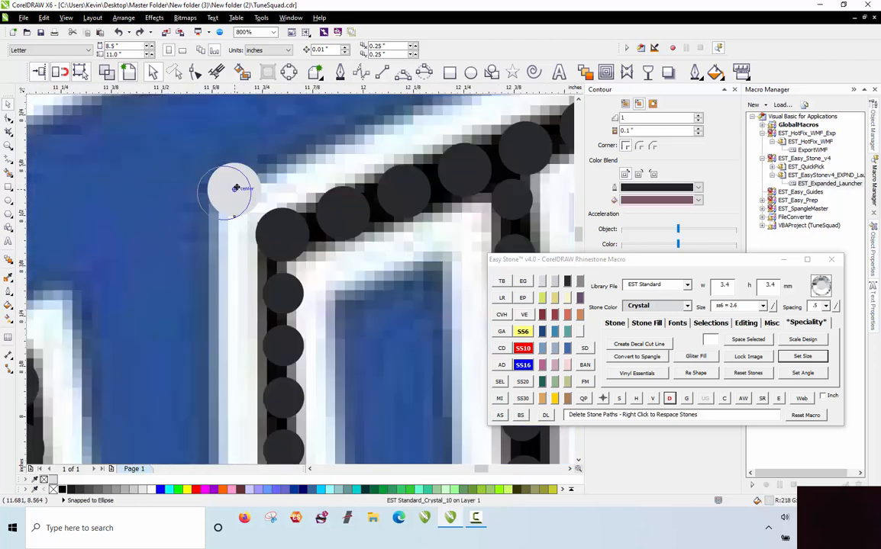
scroll(241, 174, down, 3)
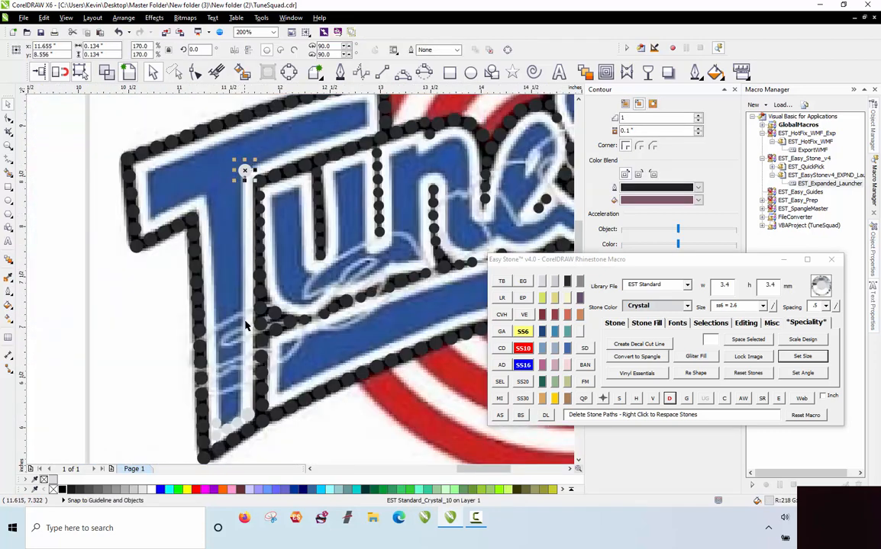
scroll(242, 183, up, 3)
scroll(239, 254, down, 1)
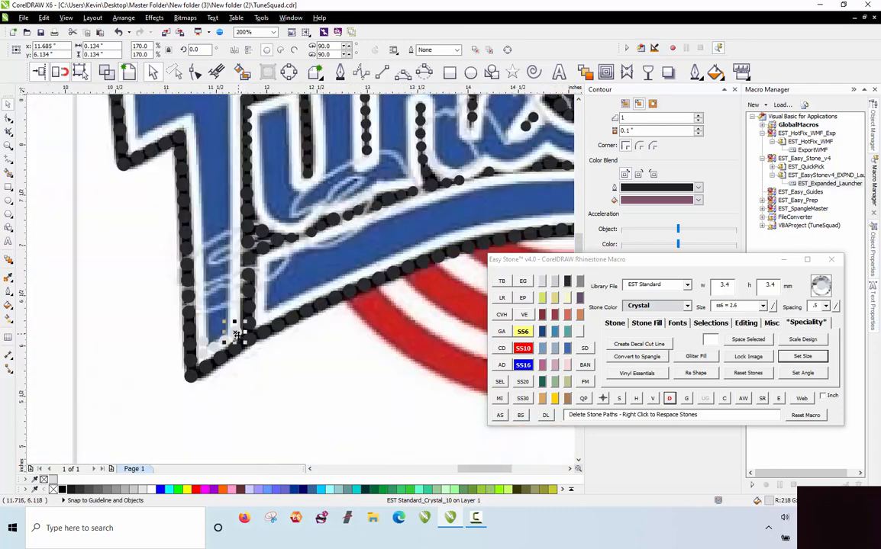
scroll(222, 412, up, 1)
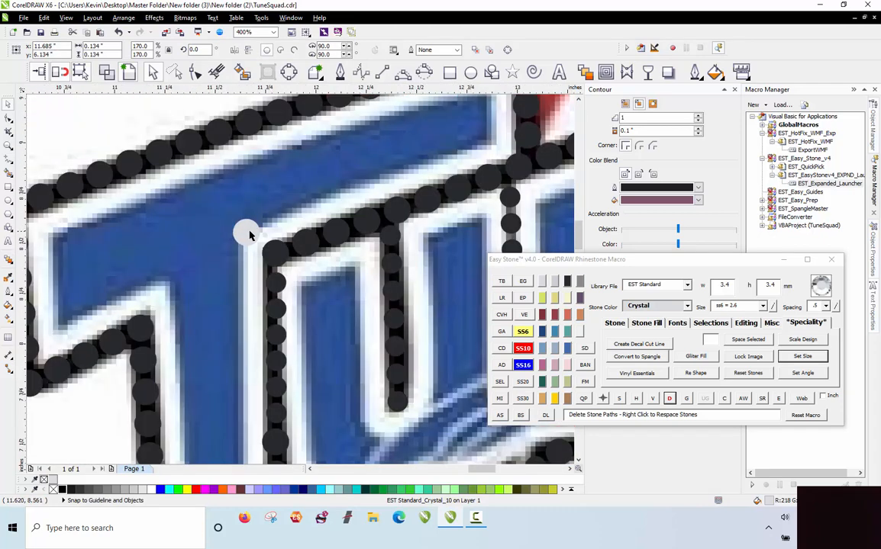
Fill the stem's right border with Crystal stones between the two end stones and delete the stone path
shift+click(245, 236)
click(497, 415)
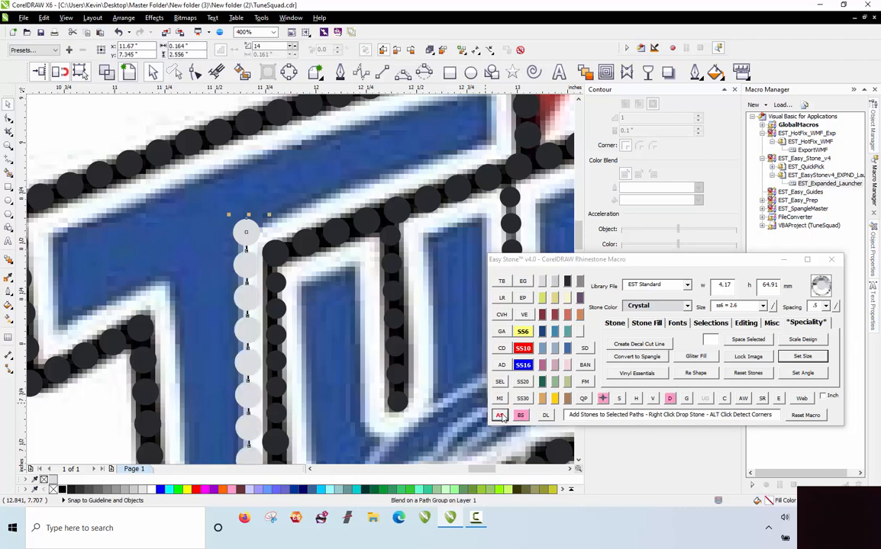
click(669, 398)
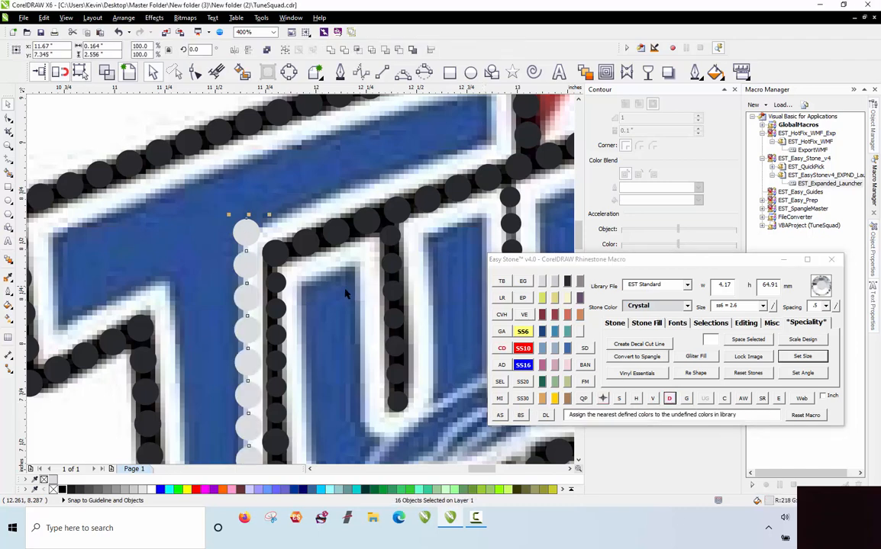
Copy an SS10 Crystal stone to the crossbar's lower right corner, fill the lower border up to the stem, and delete the path
scroll(238, 271, down, 1)
scroll(239, 271, up, 1)
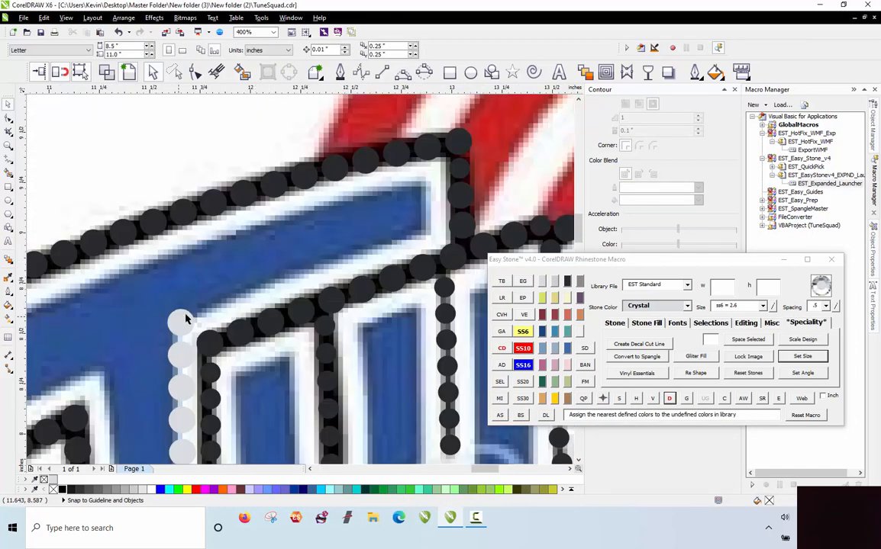
click(430, 234)
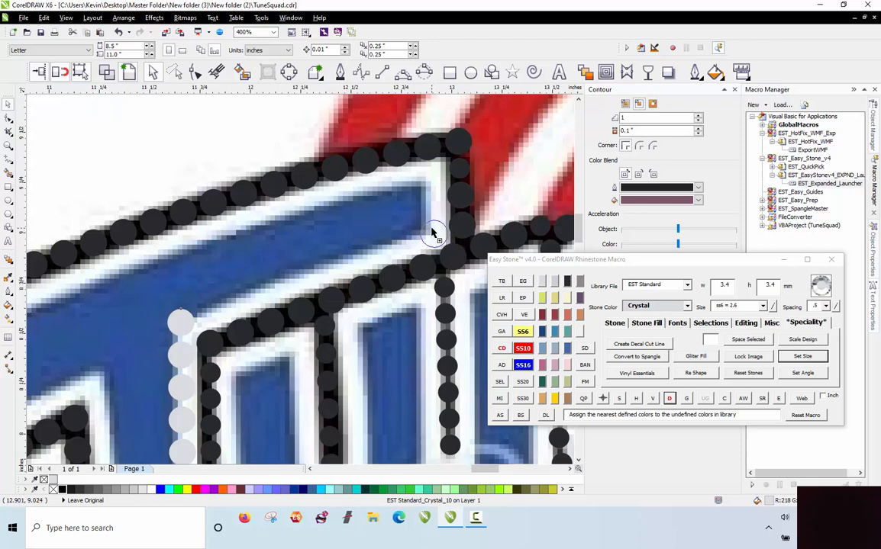
shift+click(180, 321)
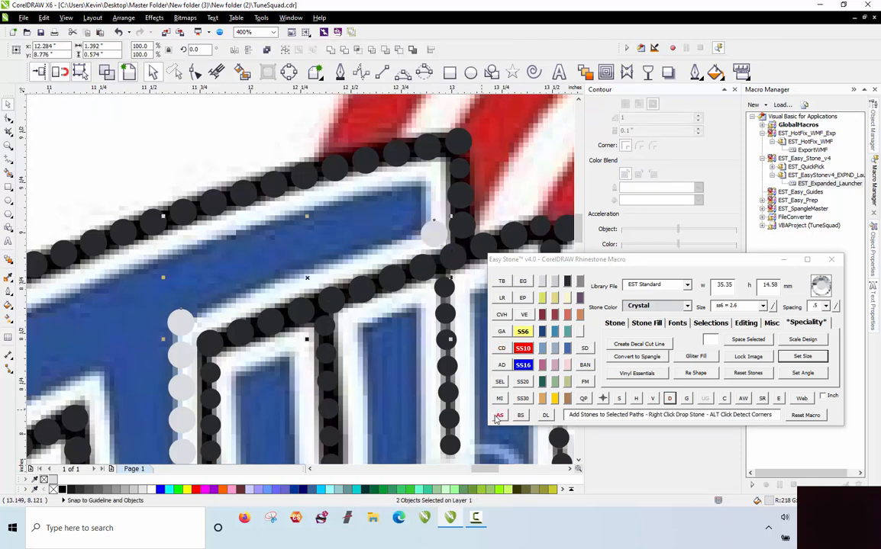
key(b)
key(Escape)
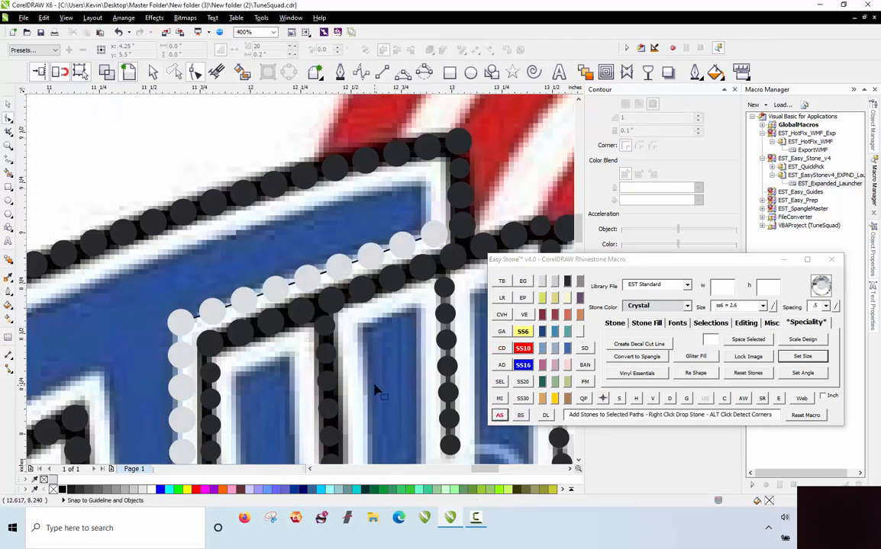
key(space)
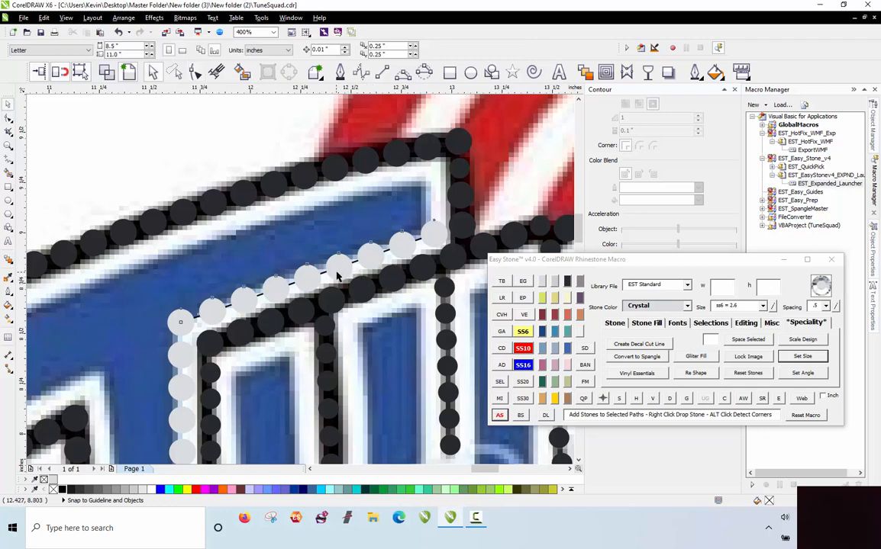
click(336, 276)
click(669, 398)
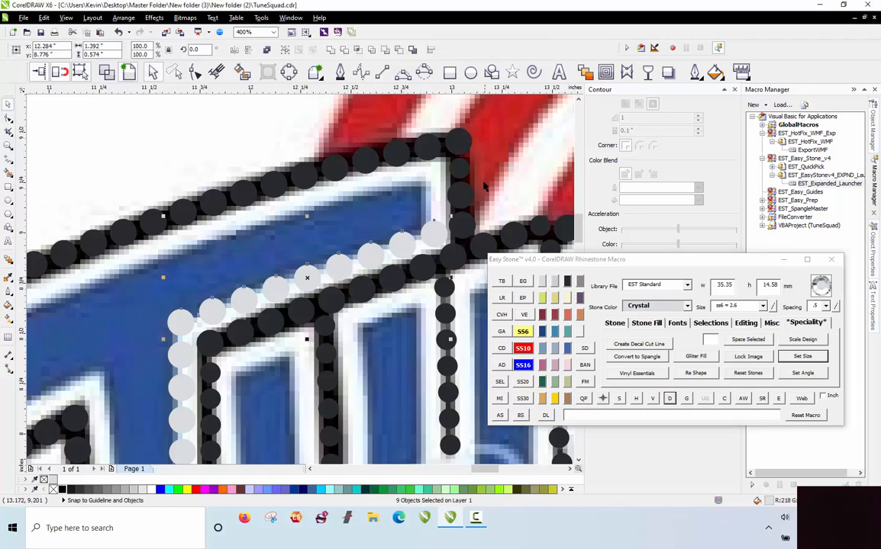
Copy two SS10 Crystal stones upward from the corner stone along the right end of the T's crossbar
scroll(483, 185, up, 2)
drag(386, 300, 381, 192)
key(ctrl+z)
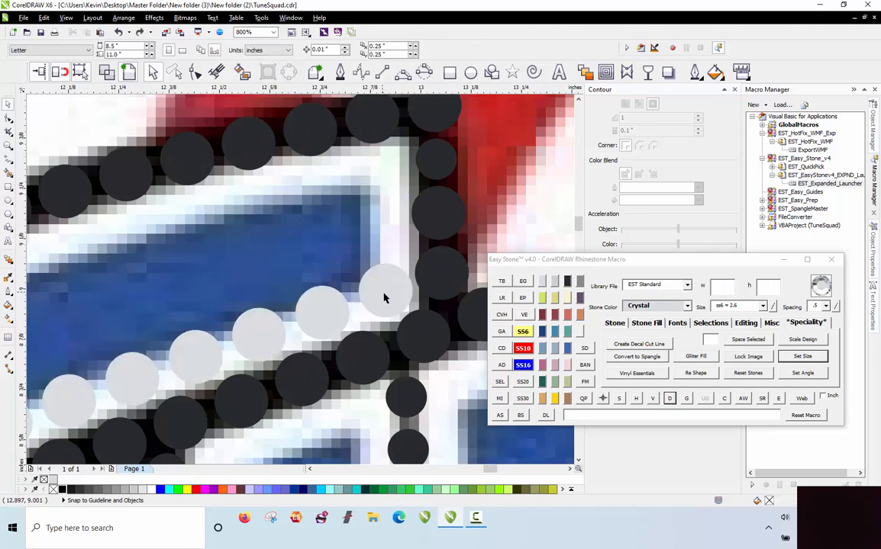
click(386, 294)
mouse_move(385, 298)
mouse_down()
mouse_move(383, 177)
mouse_move(393, 295)
mouse_up()
scroll(384, 183, up, 2)
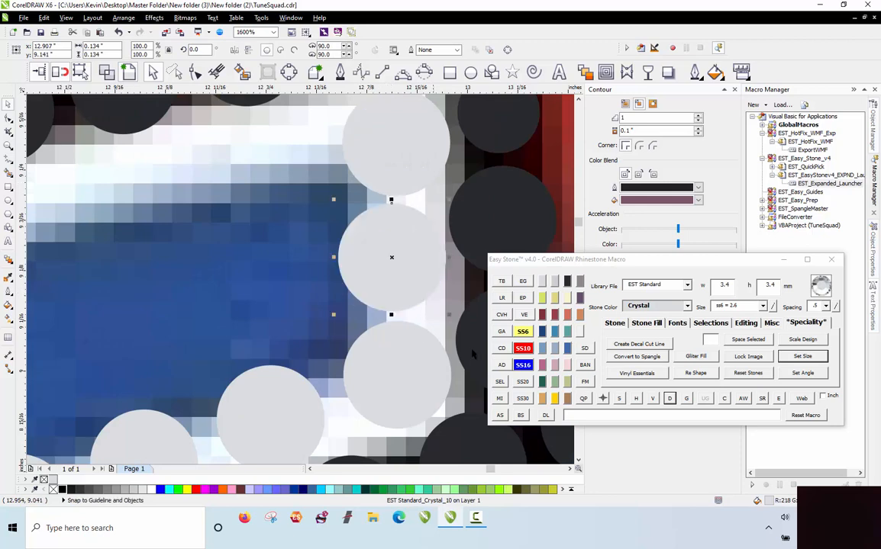
Try the middle stone at the crossbar's right end in SS6, and undo the resize
click(522, 331)
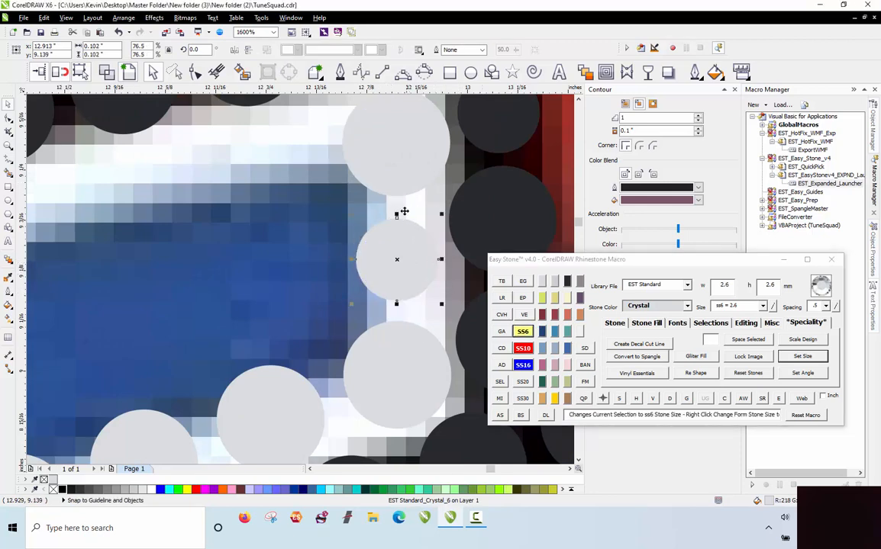
key(ctrl+z)
scroll(403, 236, down, 2)
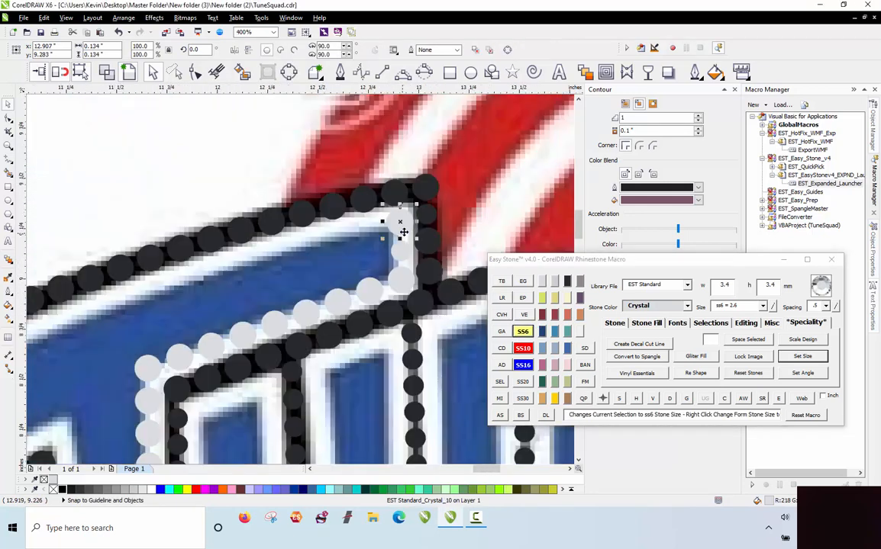
Copy the upper right SS10 Crystal stone into the white border at the crossbar's upper left corner
scroll(403, 232, down, 1)
scroll(173, 296, up, 1)
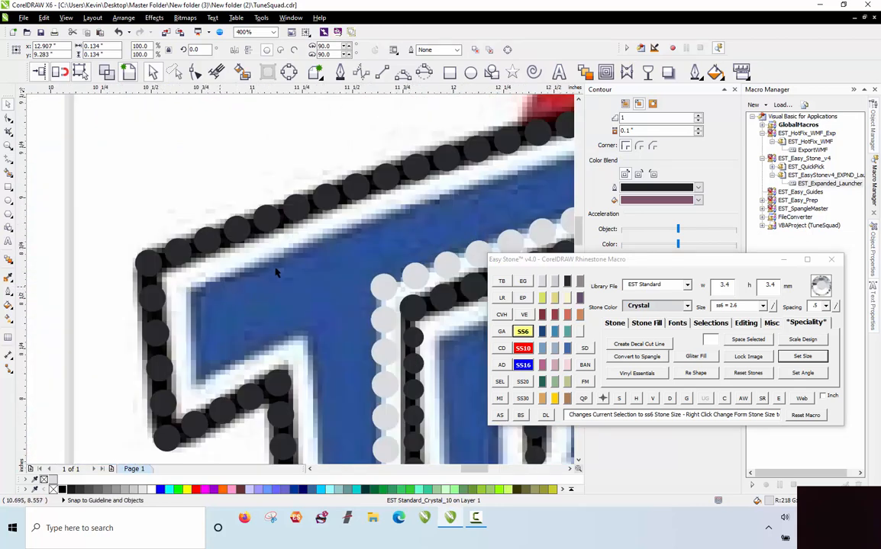
scroll(240, 200, down, 1)
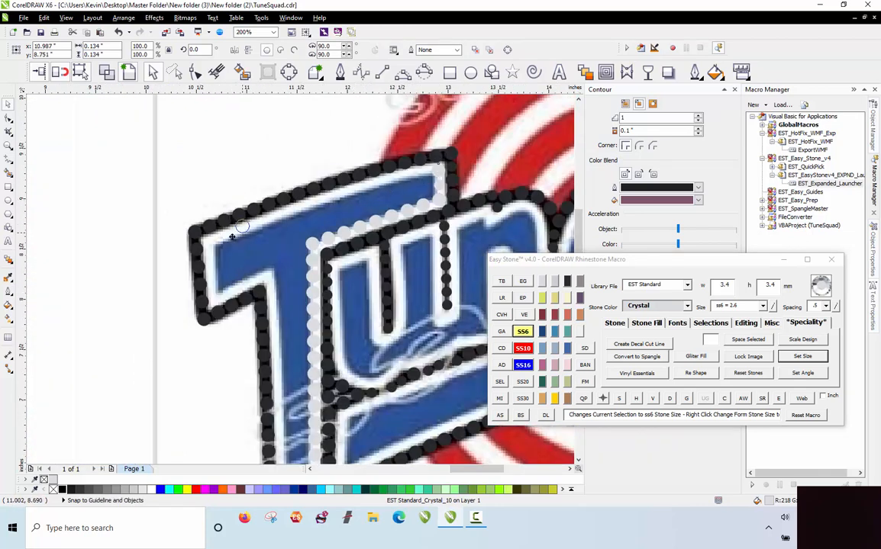
scroll(236, 233, up, 2)
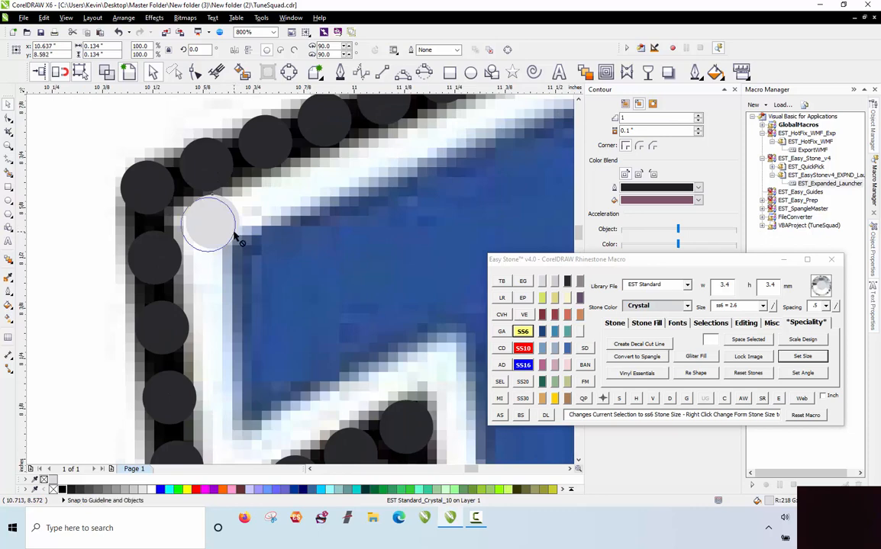
scroll(229, 233, down, 3)
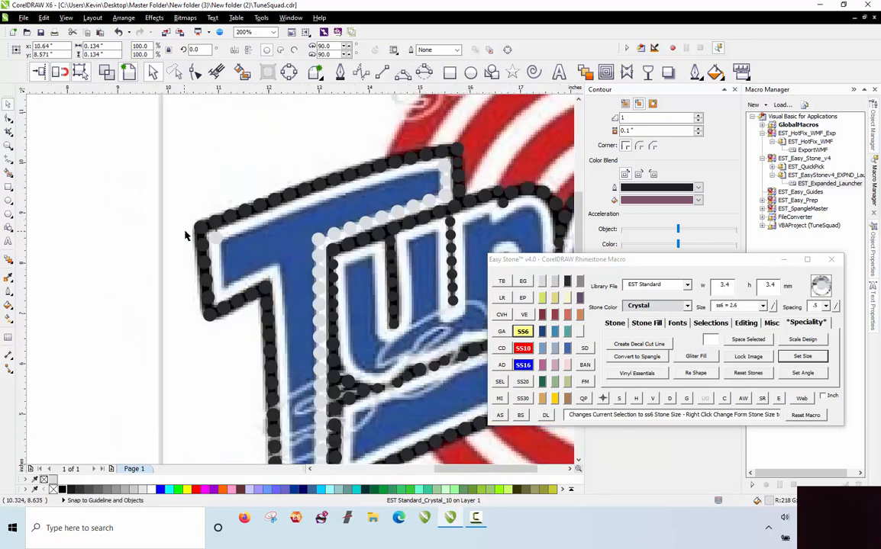
Add Crystal stones between the crossbar's two upper corner stones and bend their path to follow the white border
scroll(289, 197, up, 3)
shift+click(478, 201)
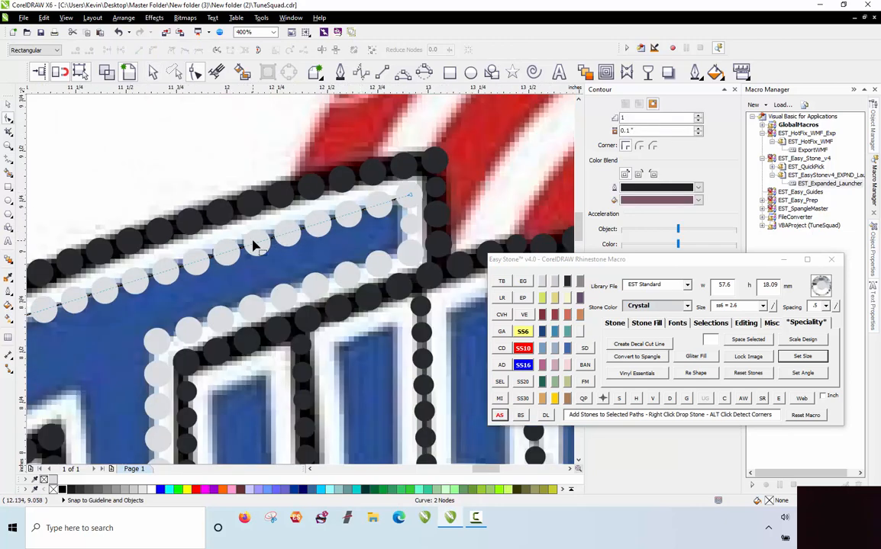
scroll(254, 244, up, 1)
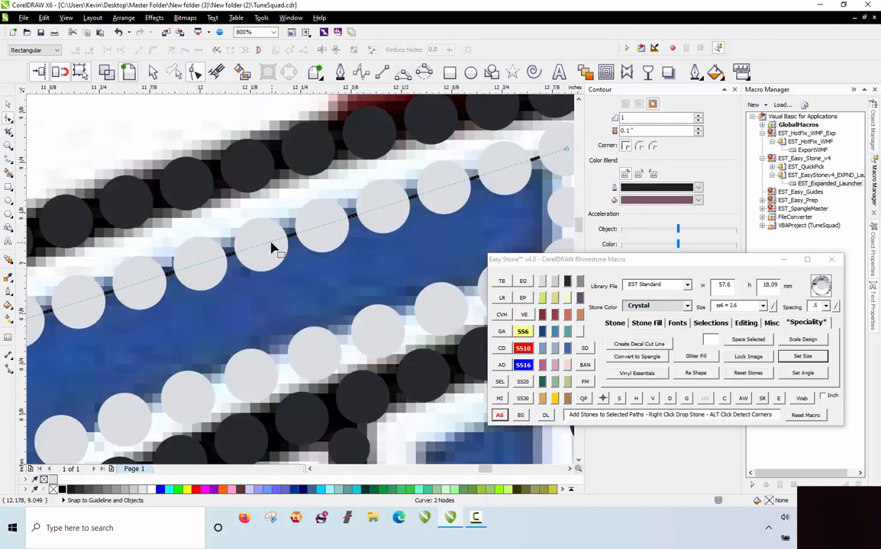
drag(271, 243, 297, 208)
scroll(315, 197, down, 3)
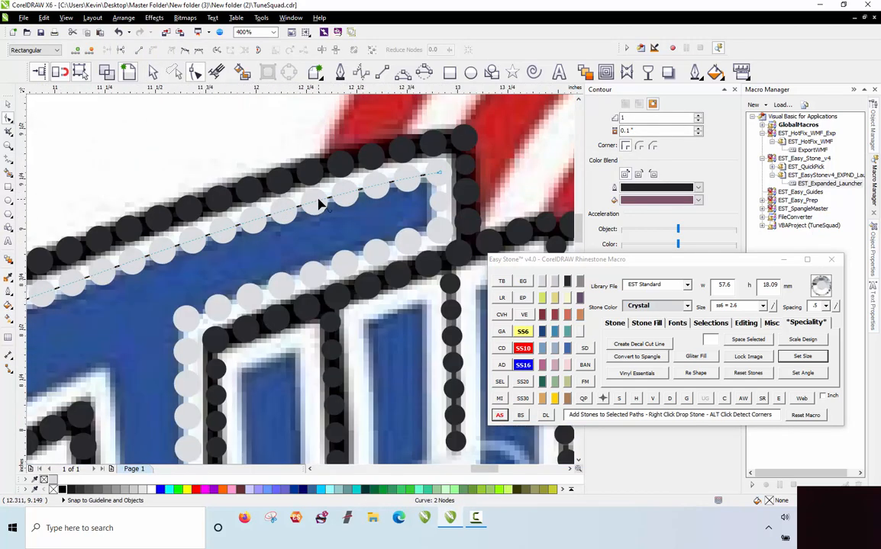
Delete the control path beneath the Crystal row along the crossbar's upper border, keeping the stones
scroll(261, 223, up, 3)
key(space)
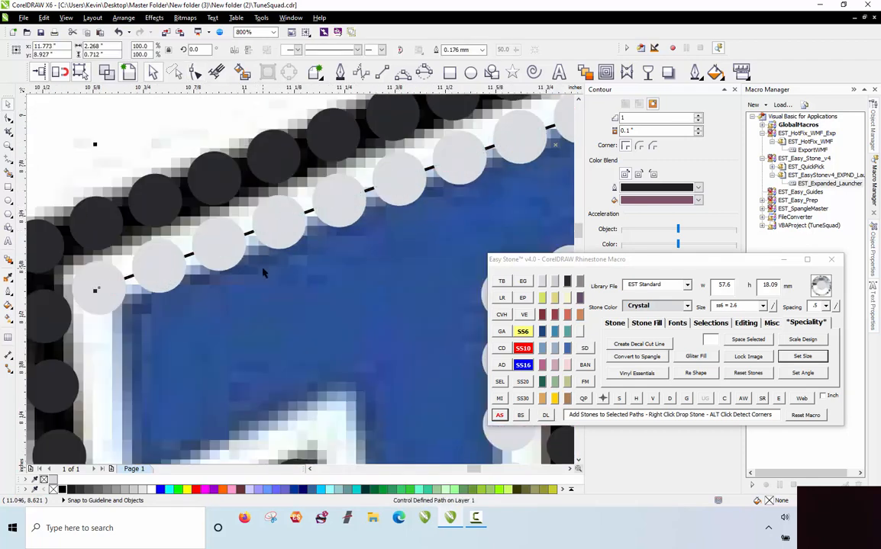
click(290, 231)
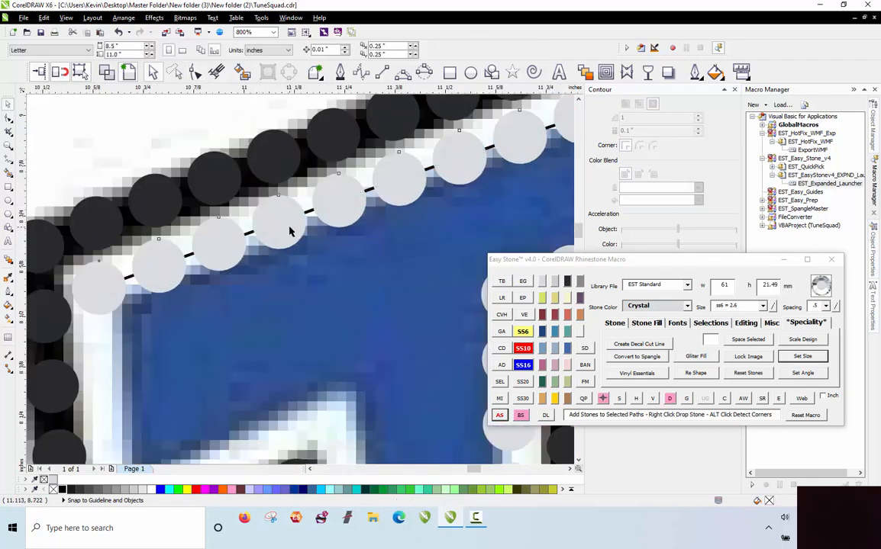
click(671, 402)
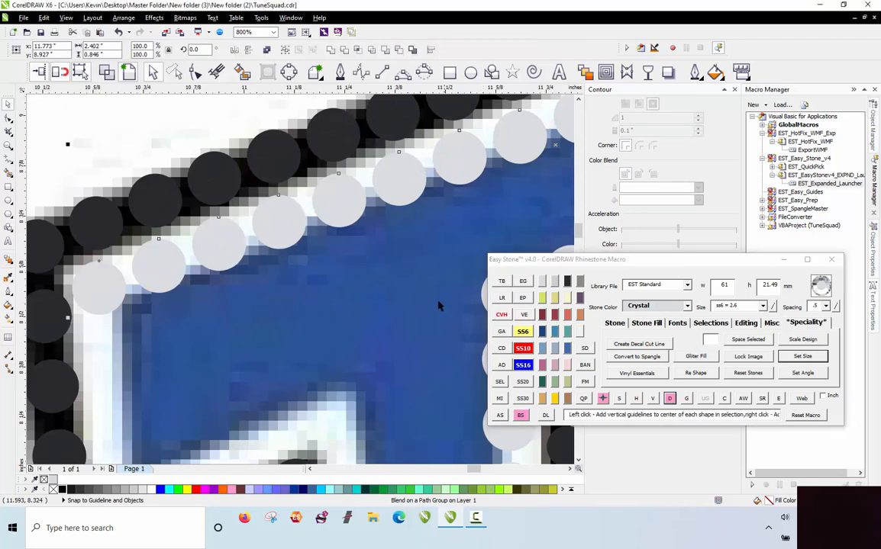
Copy three SS10 Crystal stones down the crossbar's left end and respace the column evenly with its corner stone
scroll(285, 232, down, 1)
scroll(224, 252, up, 1)
drag(224, 252, 247, 355)
drag(248, 301, 240, 263)
shift+click(245, 264)
shift+click(248, 353)
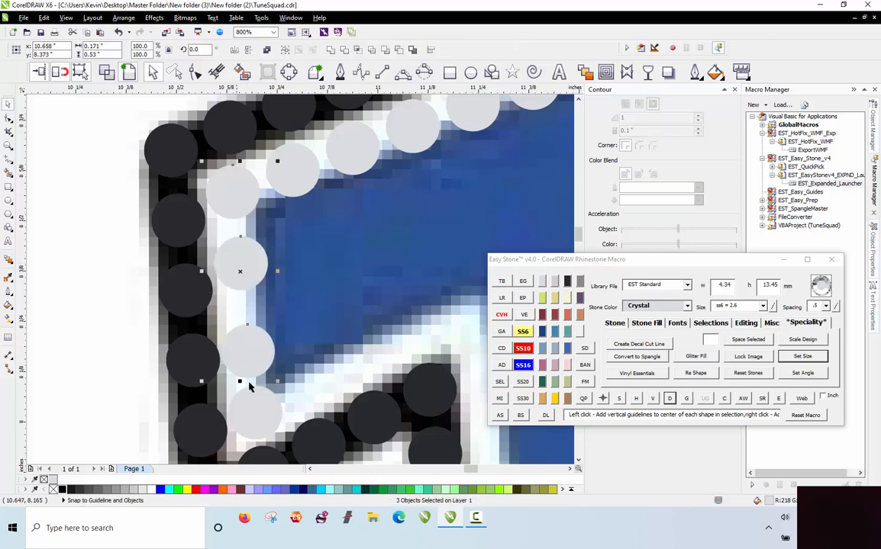
click(670, 400)
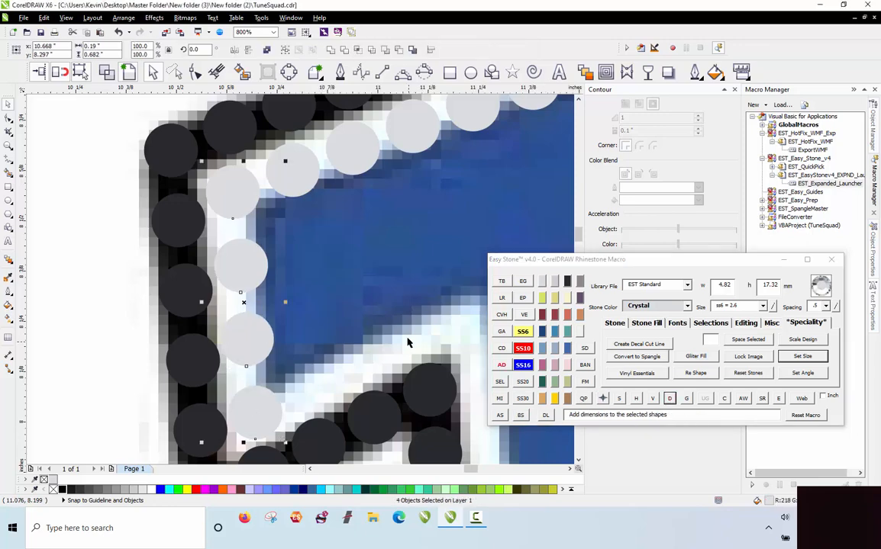
Nudge the third stone in the crossbar's left column slightly to fit the white border
click(298, 299)
click(262, 347)
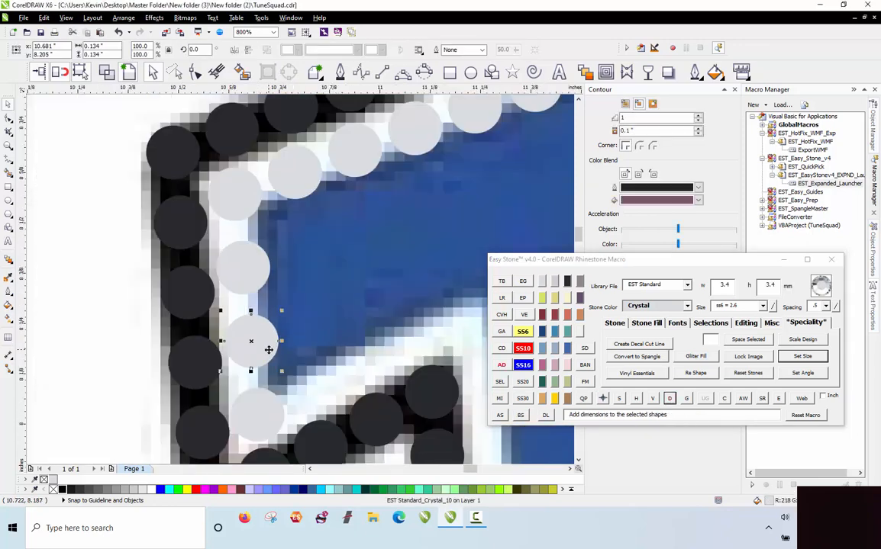
key(Escape)
scroll(230, 304, down, 3)
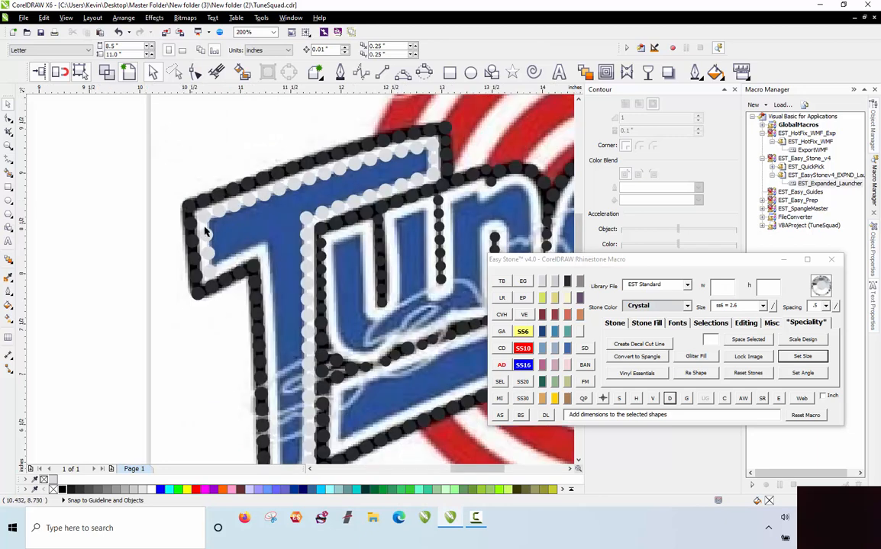
Copy an SS10 Crystal stone to the inner corner where the crossbar meets the stem and fill the crossbar's lower border with copies
scroll(216, 242, up, 3)
click(385, 187)
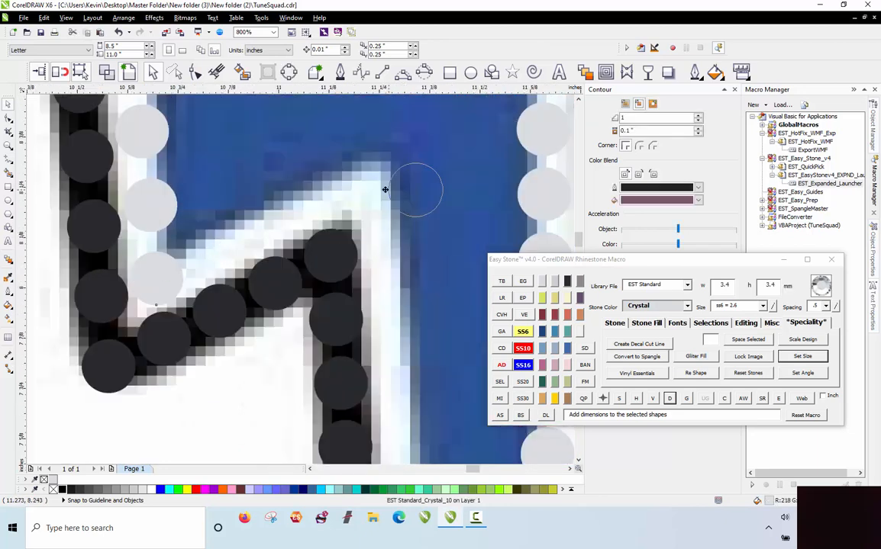
drag(363, 188, 183, 239)
key(space)
key(space)
Place an SS10 Crystal stone on the white border at the lower end of the T stem's left side
scroll(243, 175, down, 3)
scroll(288, 371, up, 2)
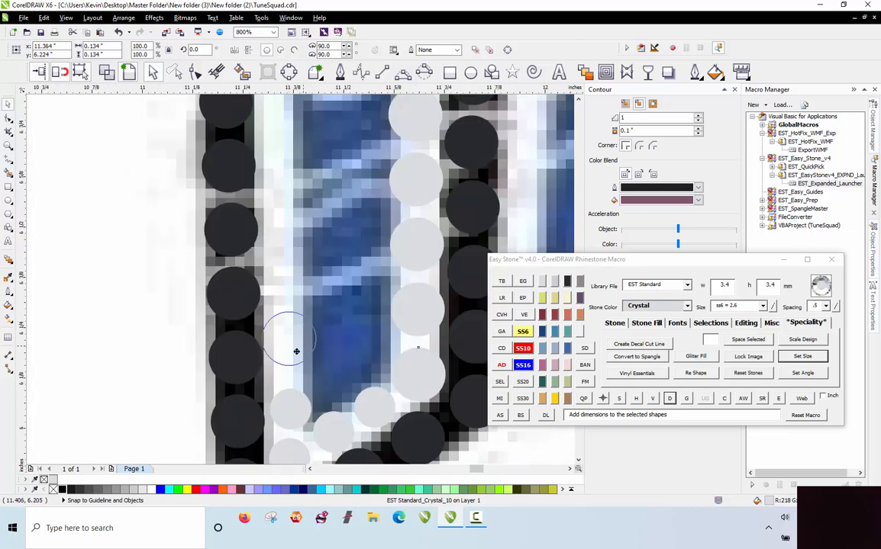
drag(296, 351, 303, 369)
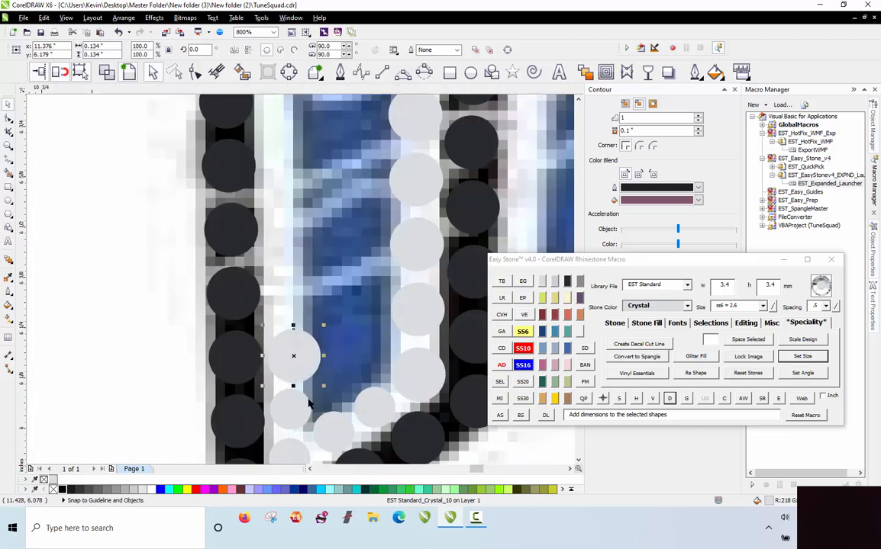
Fill the T stem's left border with Crystal stones between the inner corner and lower end stones, and delete their control path
scroll(302, 382, down, 1)
scroll(295, 383, down, 2)
scroll(295, 173, up, 2)
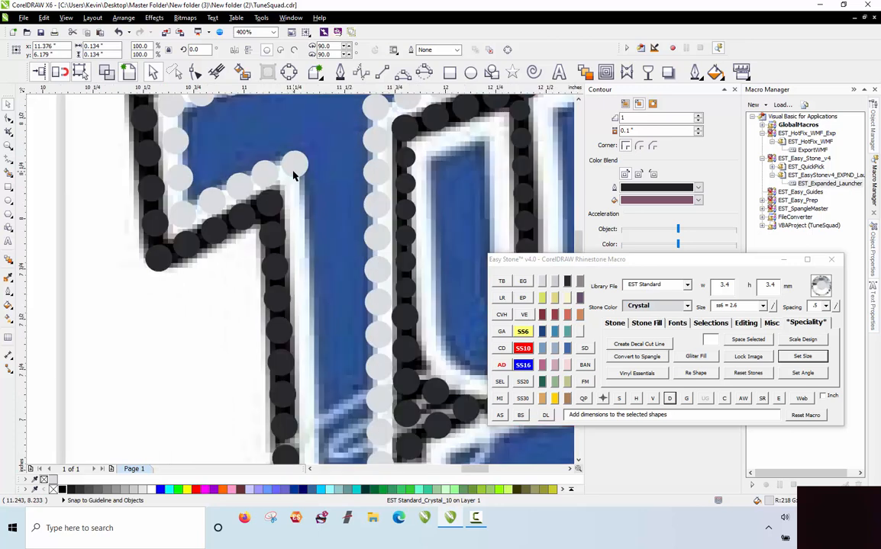
click(295, 169)
click(499, 415)
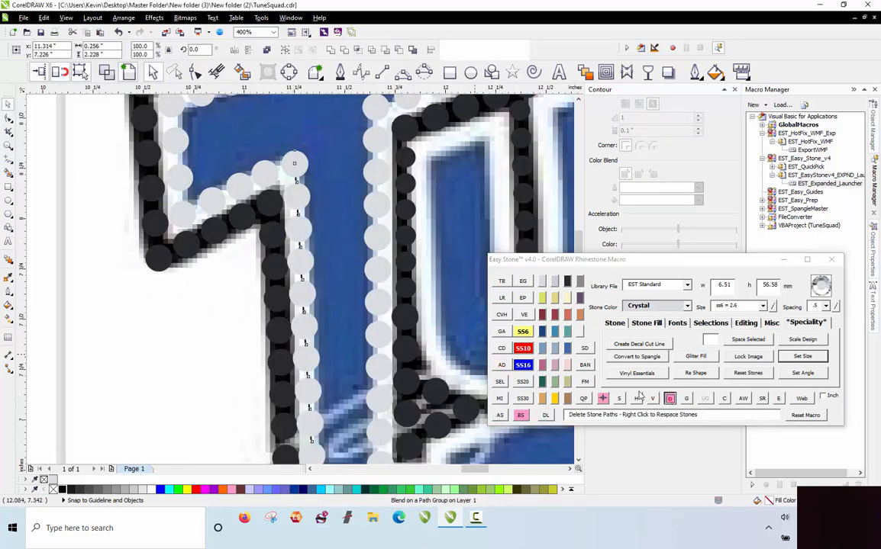
scroll(291, 202, up, 2)
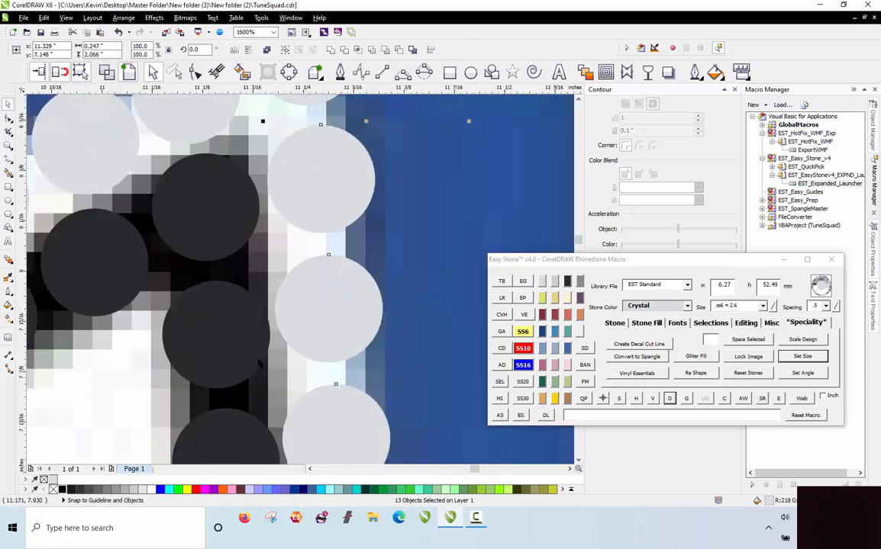
scroll(293, 202, down, 1)
key(Escape)
scroll(331, 315, down, 1)
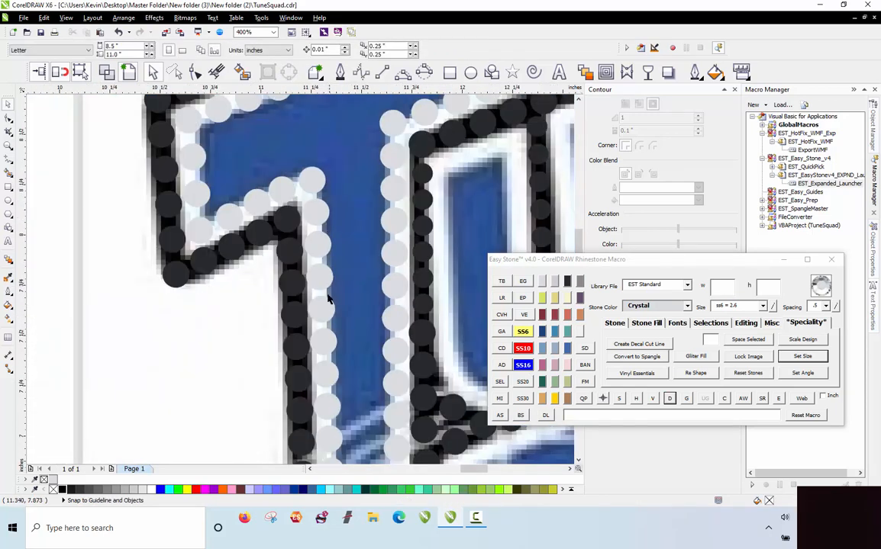
Nudge individual Crystal stones in the upper half of the stem's left column to fit the white border
scroll(324, 305, up, 1)
scroll(318, 301, up, 2)
click(331, 295)
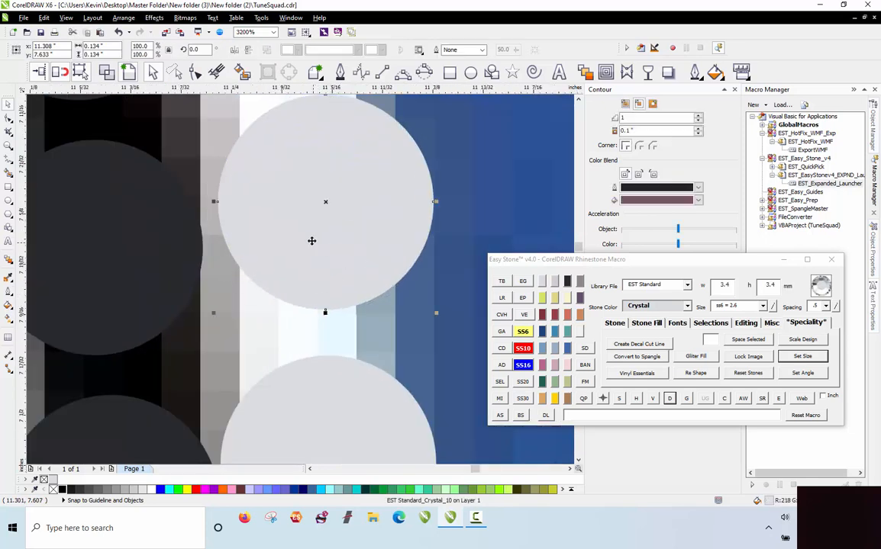
scroll(314, 354, down, 1)
scroll(313, 366, up, 1)
click(313, 366)
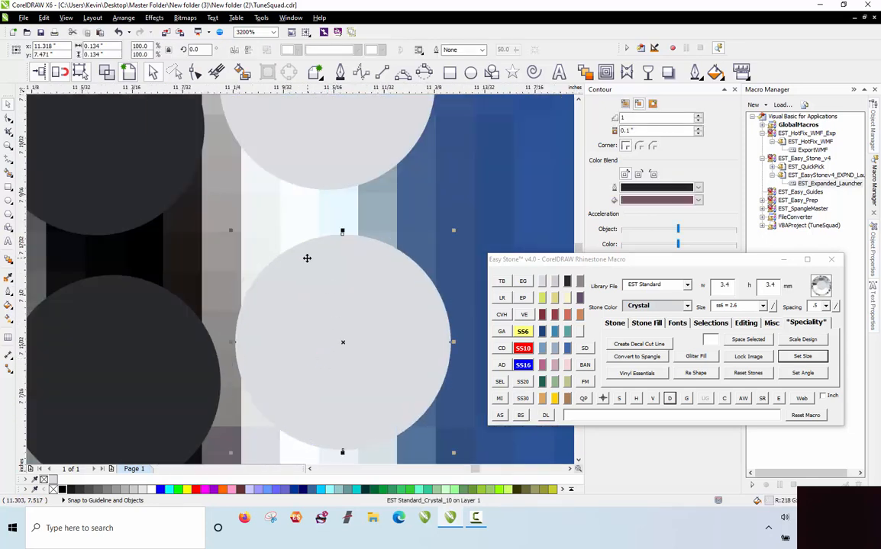
scroll(298, 323, down, 2)
scroll(307, 364, up, 1)
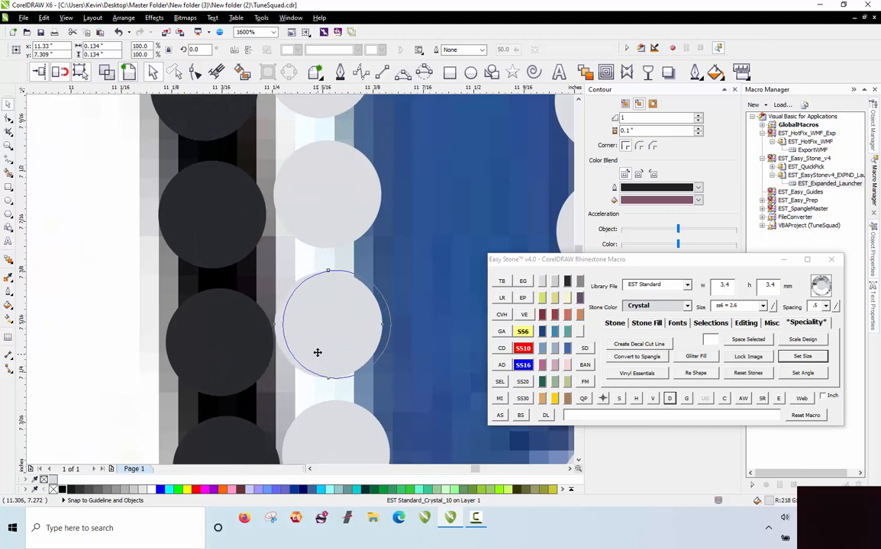
click(316, 355)
scroll(316, 355, down, 1)
scroll(298, 378, up, 1)
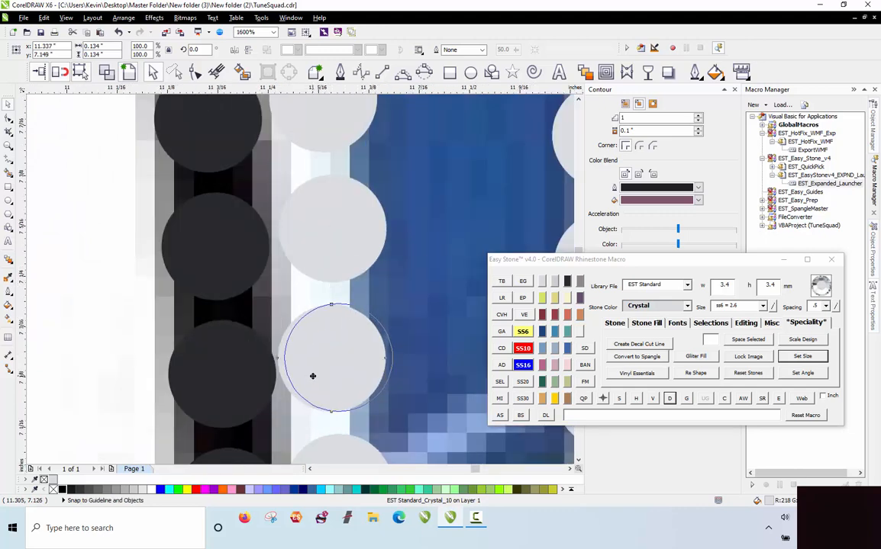
click(313, 377)
Nudge individual Crystal stones in the lower half of the stem's left column to follow the white border
scroll(282, 379, down, 2)
scroll(282, 363, up, 2)
click(345, 270)
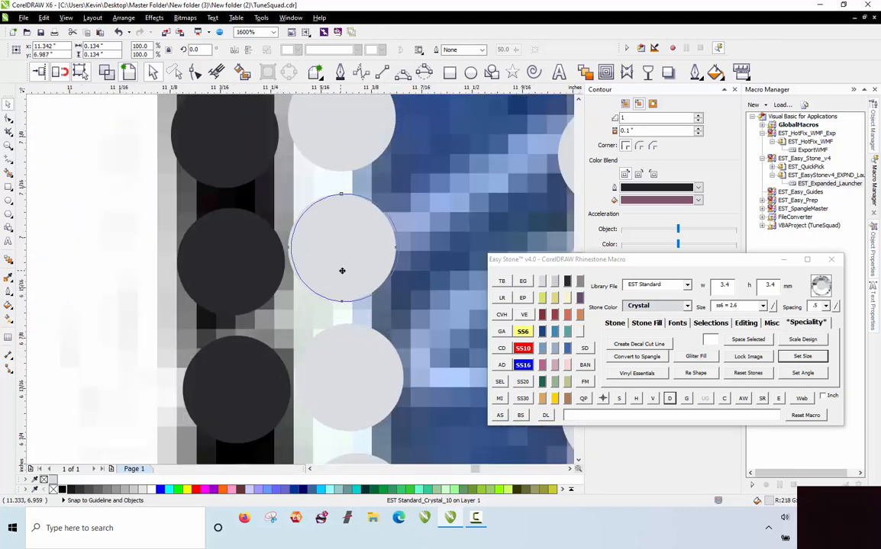
scroll(288, 200, down, 1)
scroll(309, 300, up, 1)
click(316, 296)
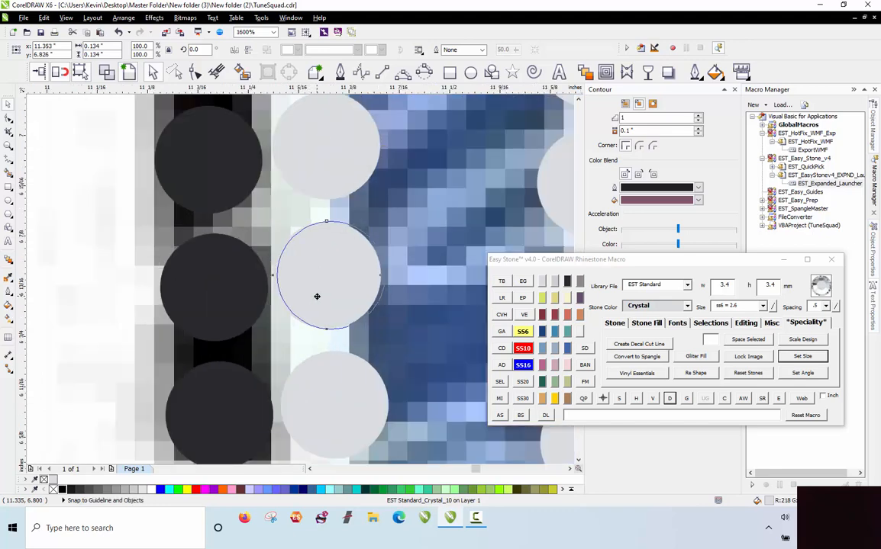
scroll(319, 273, down, 1)
scroll(305, 348, up, 1)
click(318, 346)
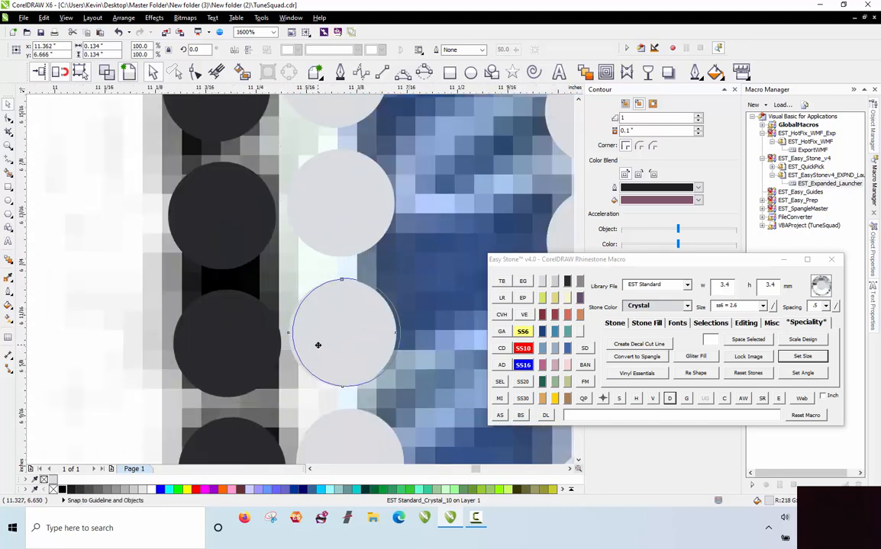
scroll(321, 281, down, 2)
scroll(325, 416, up, 2)
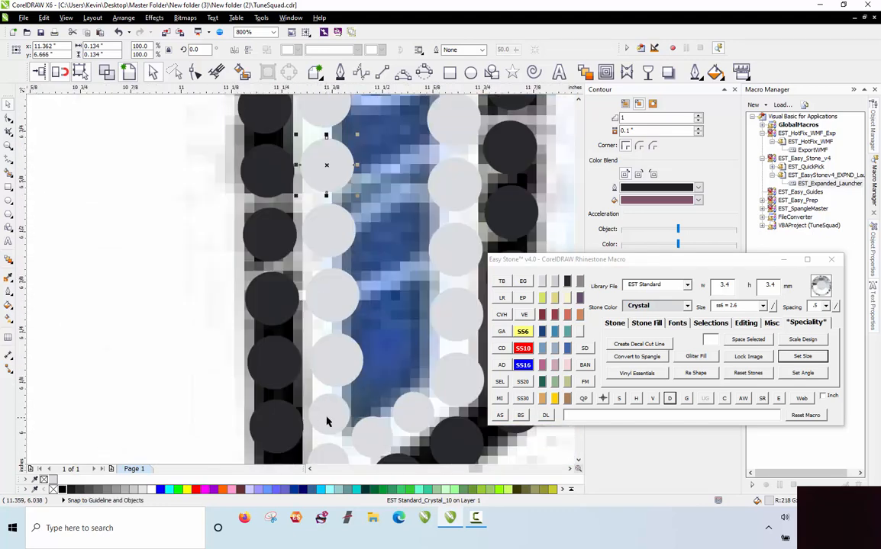
scroll(252, 401, down, 2)
key(Escape)
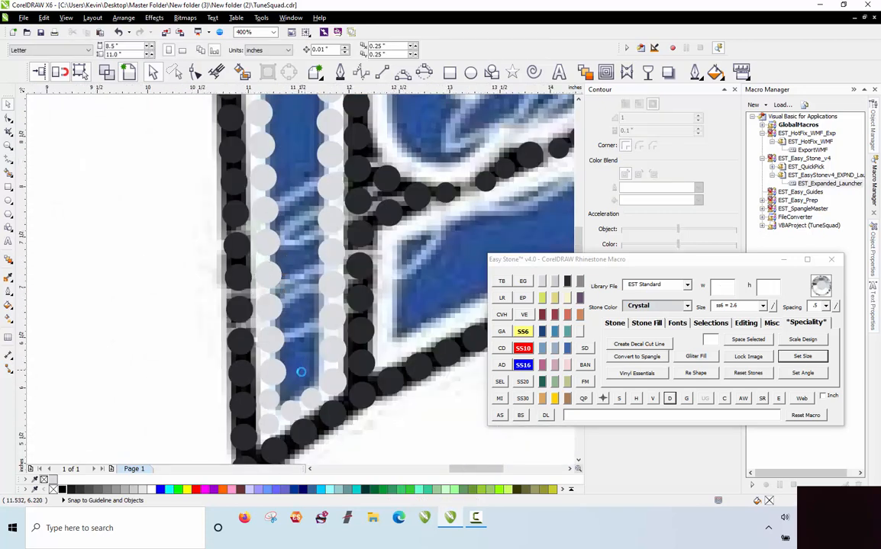
Copy the T's stones below the logo and add a weedbox behind them to preview the stonework
scroll(297, 366, down, 1)
scroll(239, 320, down, 1)
scroll(141, 223, down, 1)
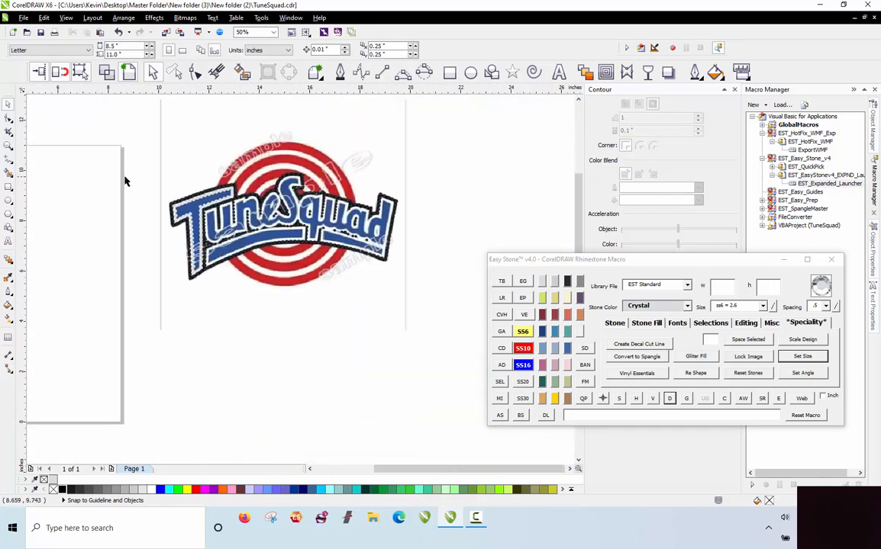
drag(159, 189, 252, 305)
drag(203, 234, 603, 413)
drag(755, 408, 751, 406)
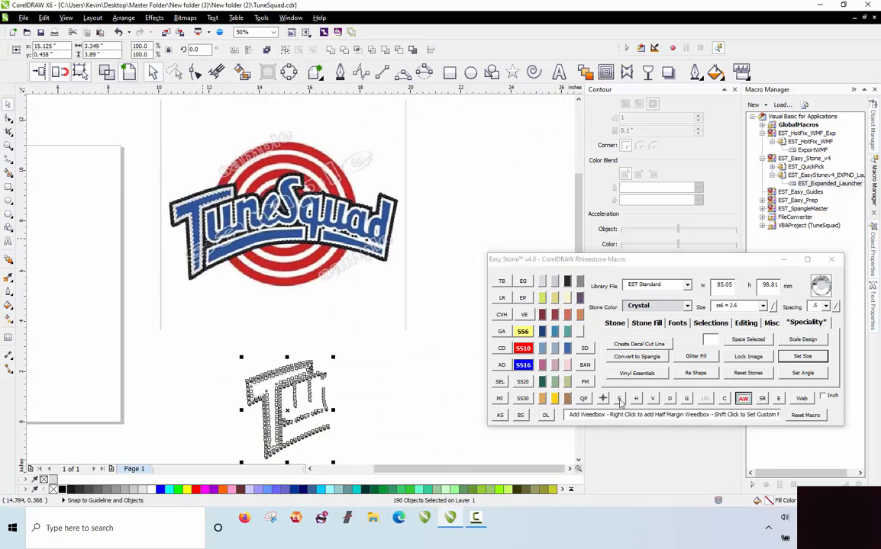
click(412, 369)
scroll(353, 277, down, 1)
scroll(296, 358, up, 2)
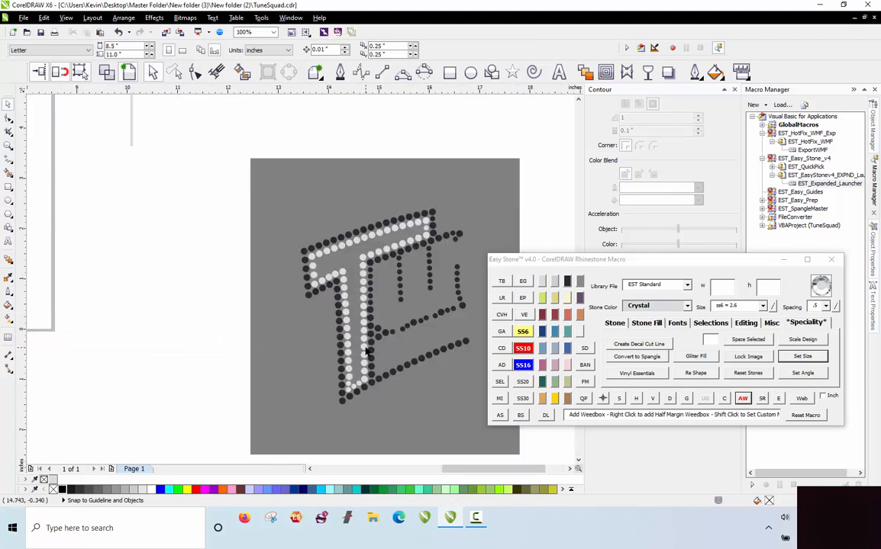
Delete the preview copy of the T's stones together with its weedbox
scroll(303, 346, down, 1)
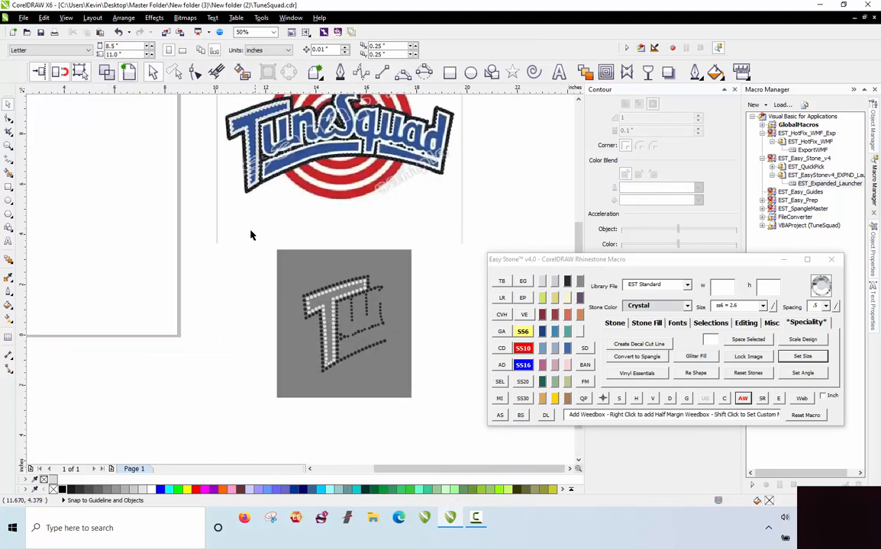
drag(251, 235, 434, 417)
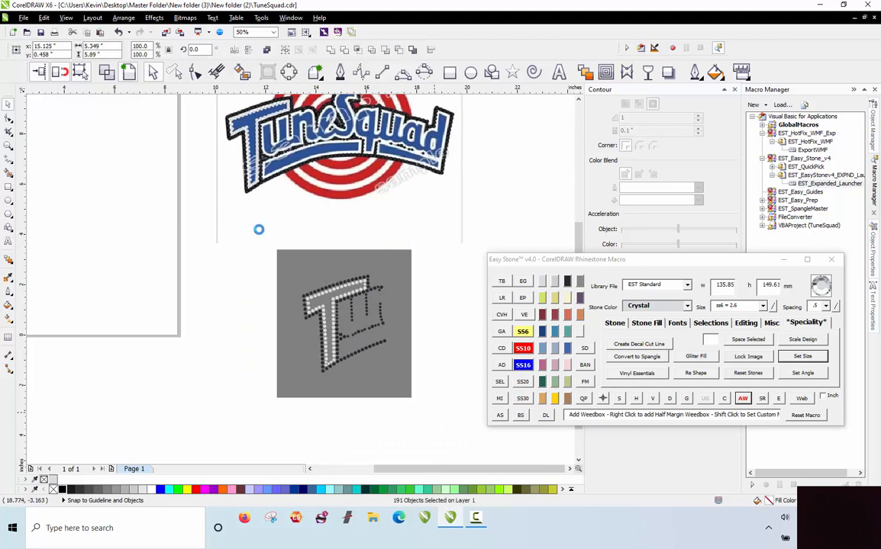
key(Delete)
Copy an SS10 Crystal stone from the T stem's lower end to the lower-left corner of the underline bar's white border
scroll(244, 97, up, 3)
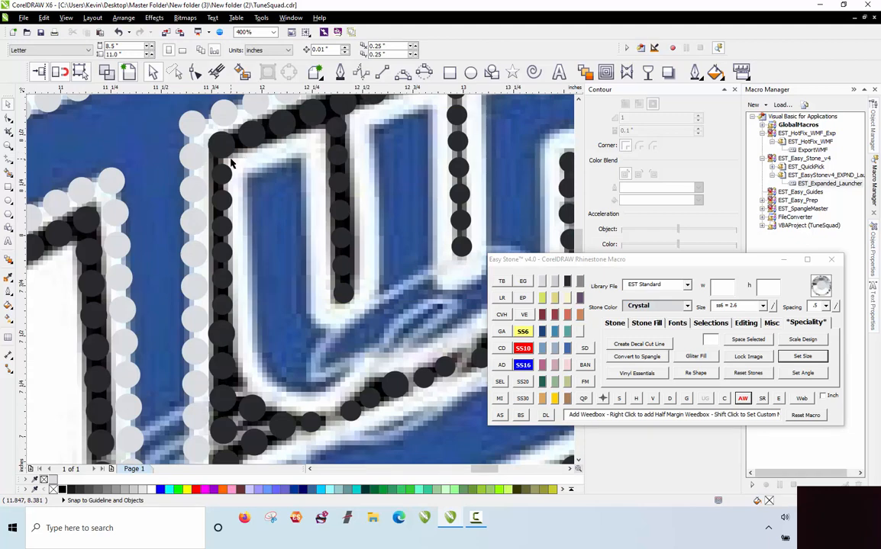
scroll(233, 162, down, 2)
scroll(343, 244, up, 1)
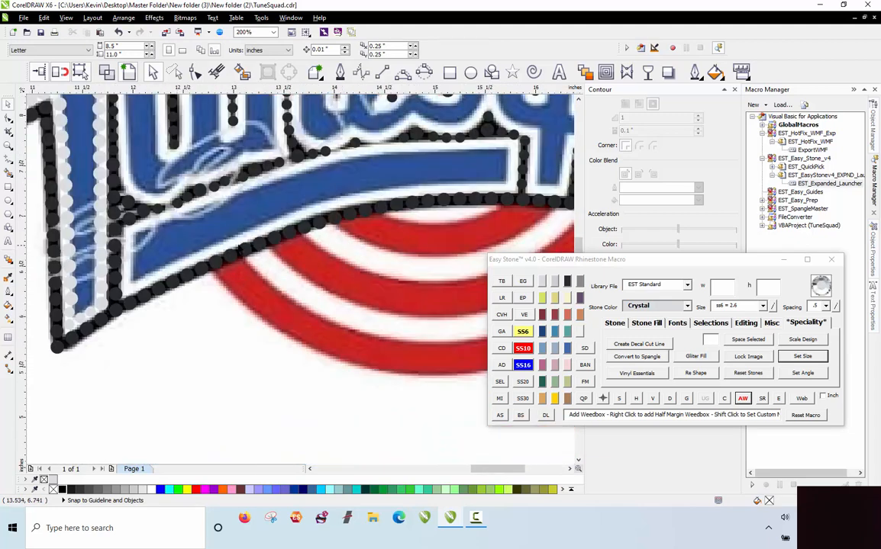
scroll(91, 293, up, 2)
drag(105, 324, 220, 262)
right_click(220, 262)
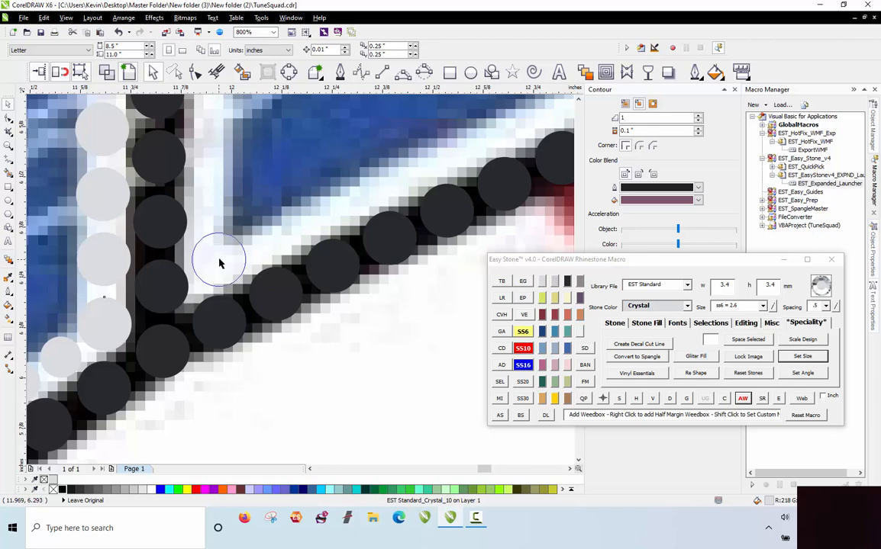
Copy the crystal stone from the lower-left corner of the blue banner's white border to its lower-right corner
scroll(219, 262, down, 3)
scroll(276, 217, up, 1)
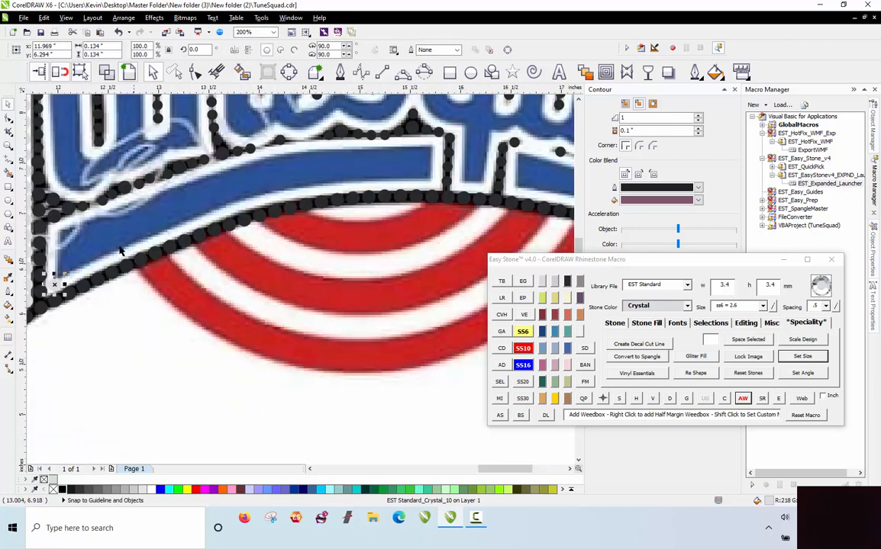
drag(313, 198, 424, 187)
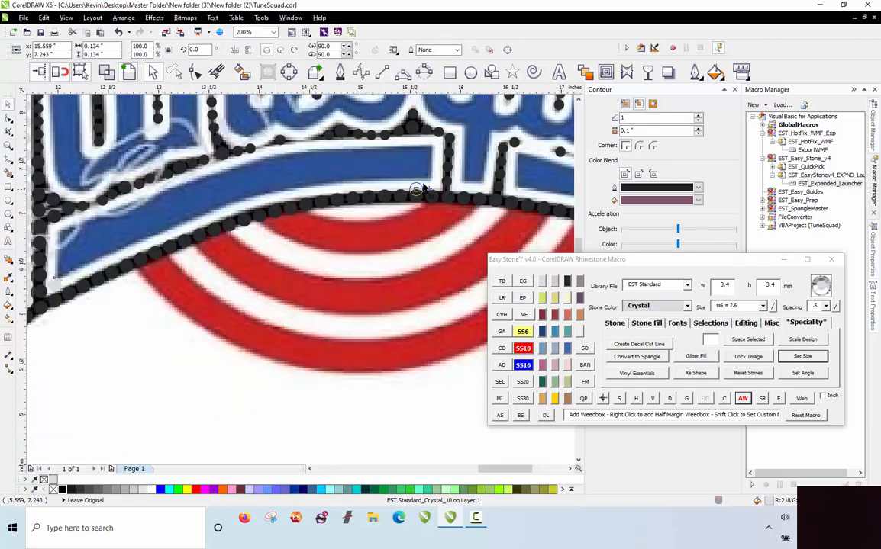
scroll(432, 181, up, 2)
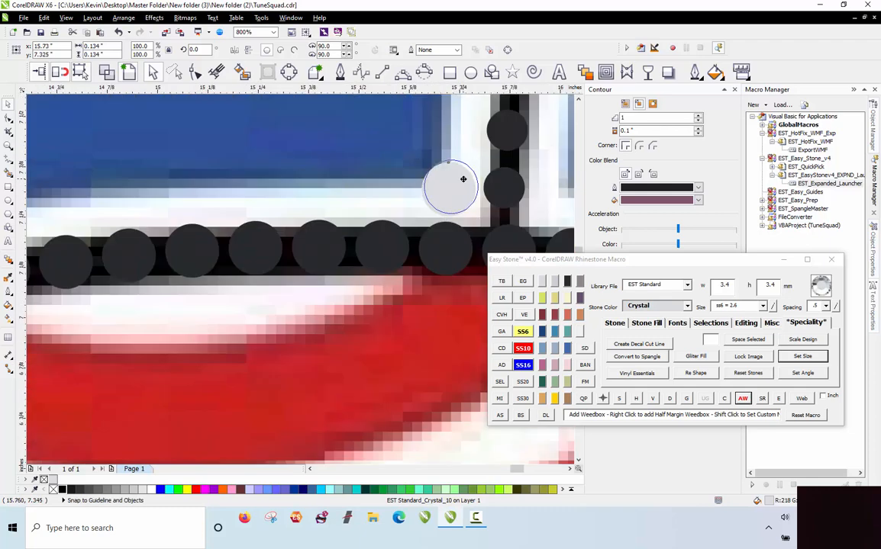
Fill a path between the two lower corner stones of the banner with a row of crystal stones
scroll(463, 179, down, 3)
shift+click(267, 231)
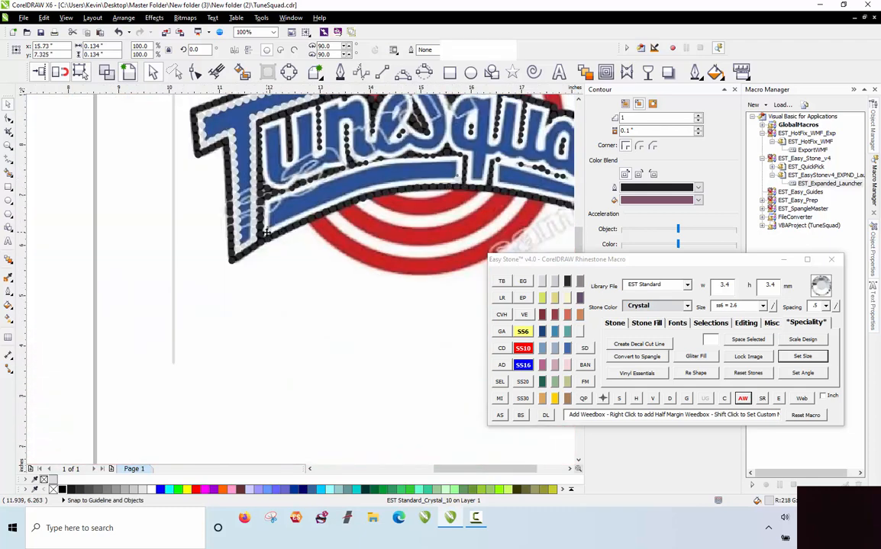
double_click(378, 173)
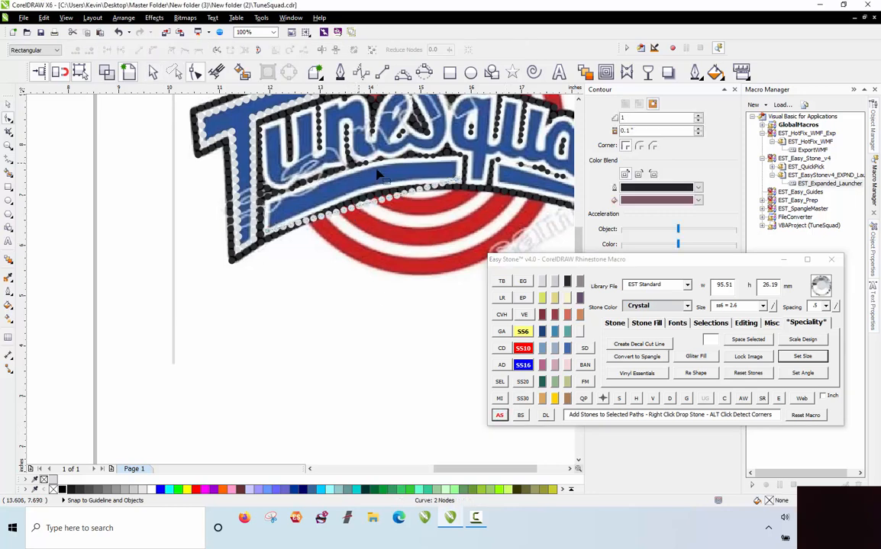
Bend the stone path upward to follow the banner's lower white border, then delete the path while keeping the stones
scroll(397, 212, up, 4)
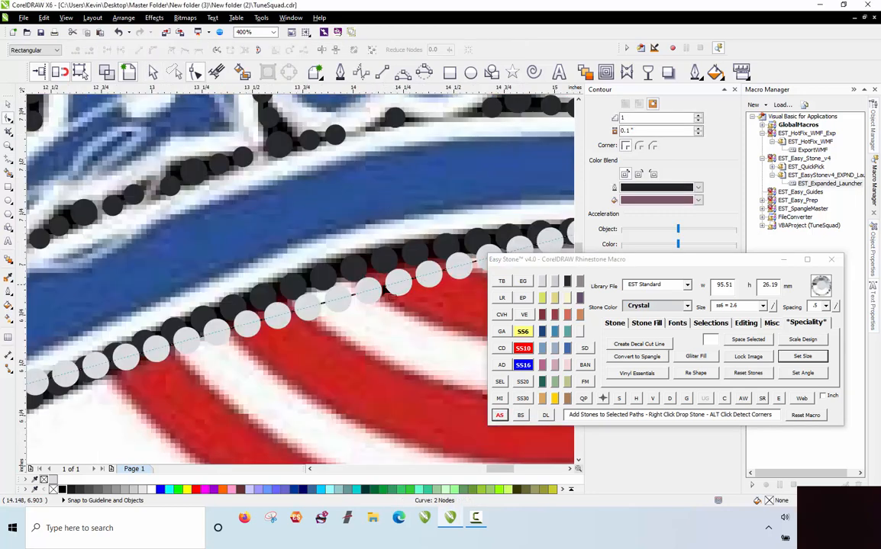
drag(384, 289, 369, 234)
scroll(342, 246, down, 2)
scroll(342, 245, up, 6)
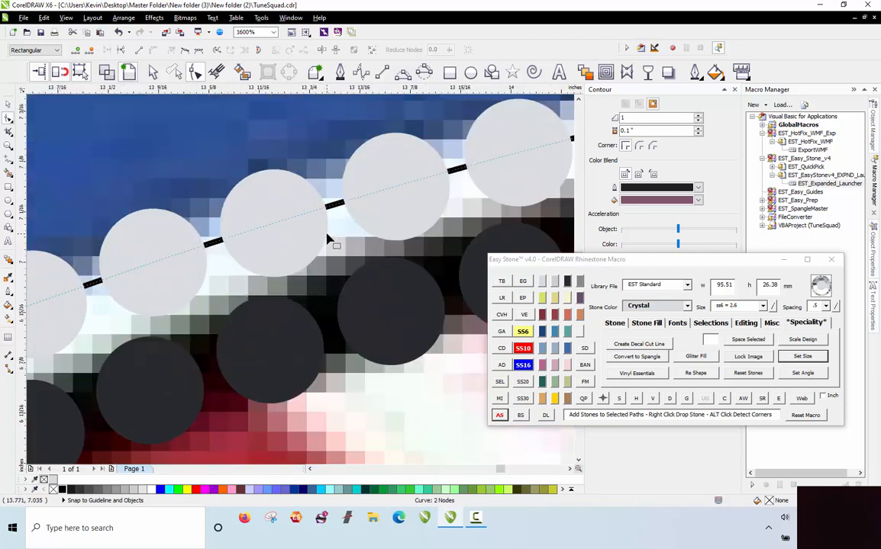
scroll(449, 217, down, 3)
scroll(287, 274, up, 1)
scroll(287, 275, down, 1)
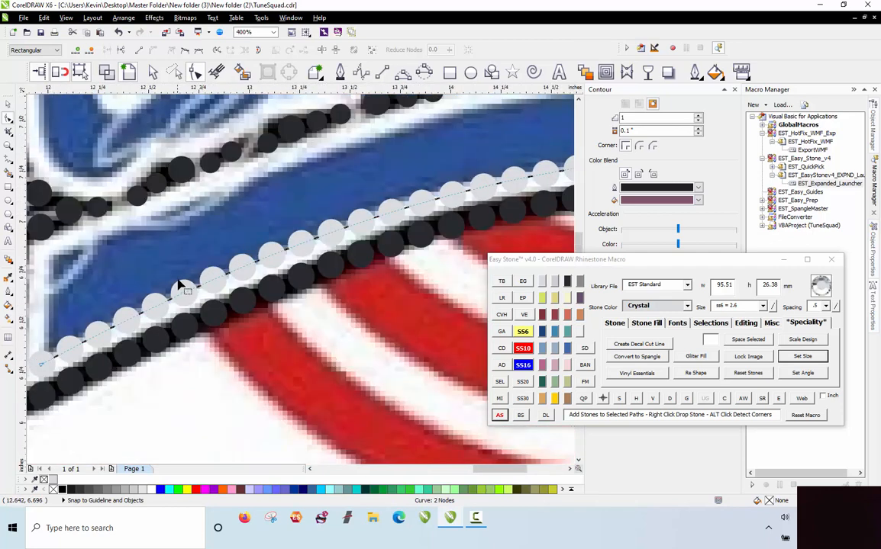
click(433, 255)
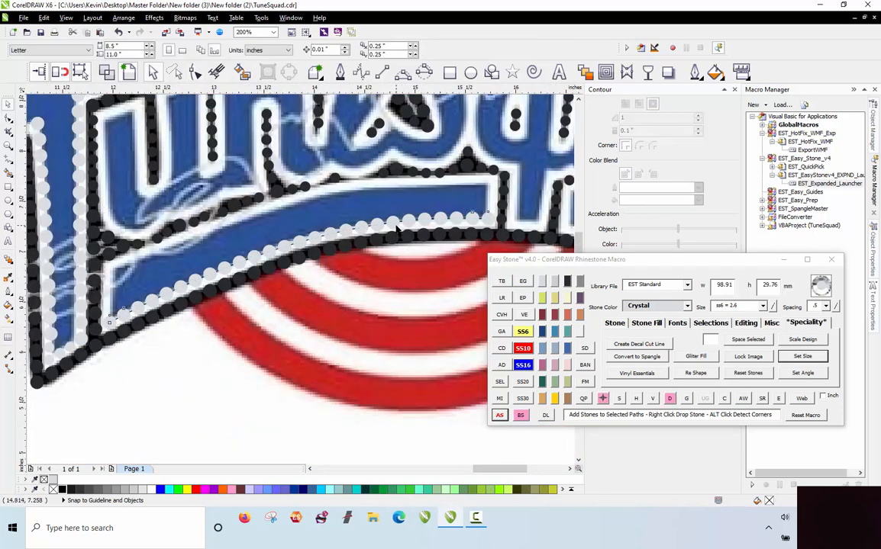
click(669, 399)
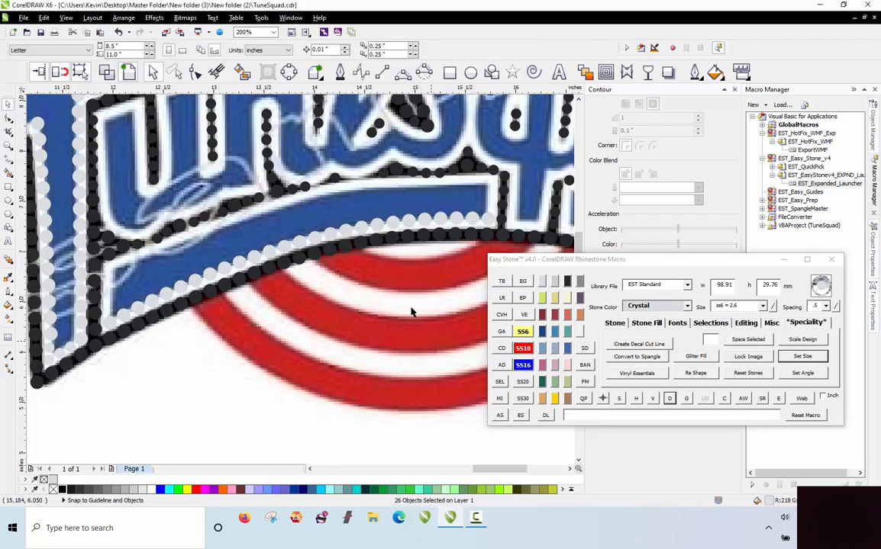
Copy a crystal stone to the banner's upper-right corner and place two SS6 crystal stones below it in the white border
scroll(413, 309, down, 2)
scroll(444, 244, up, 3)
scroll(443, 244, up, 1)
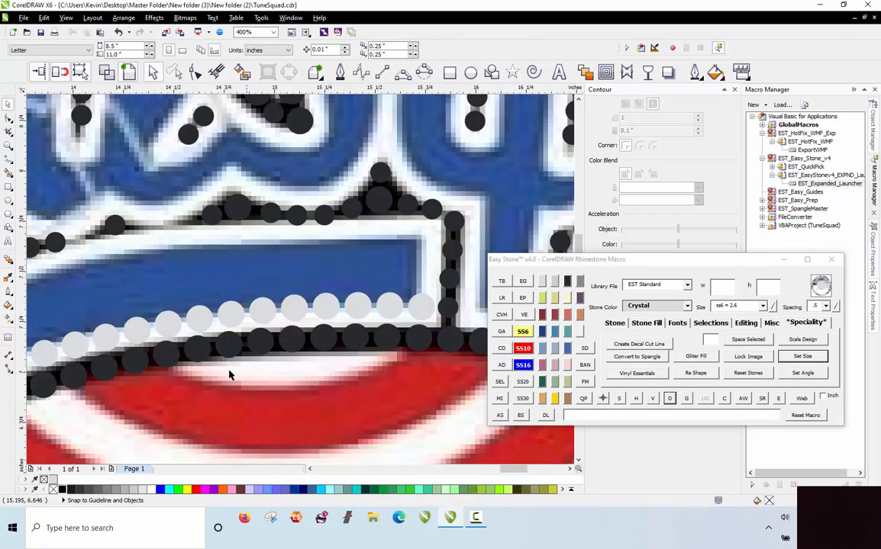
scroll(229, 375, down, 3)
scroll(224, 393, up, 2)
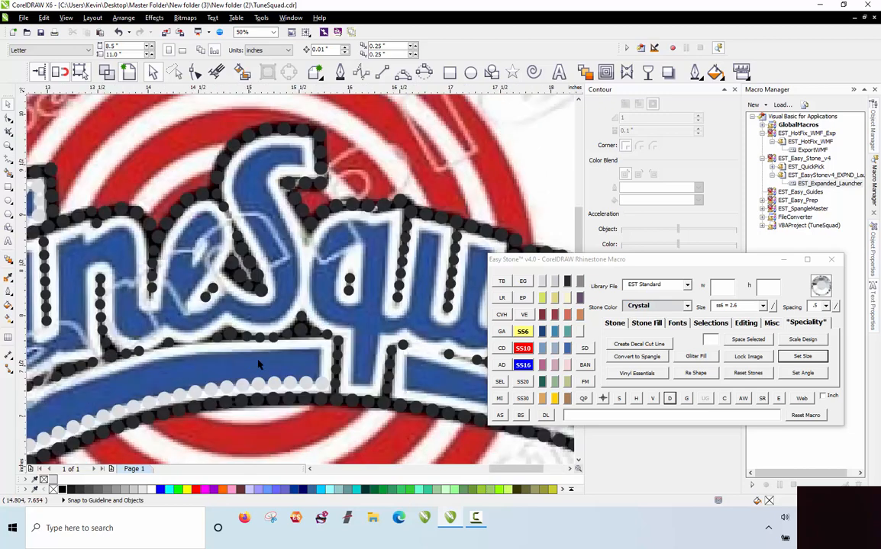
scroll(294, 398, up, 2)
drag(293, 397, 309, 259)
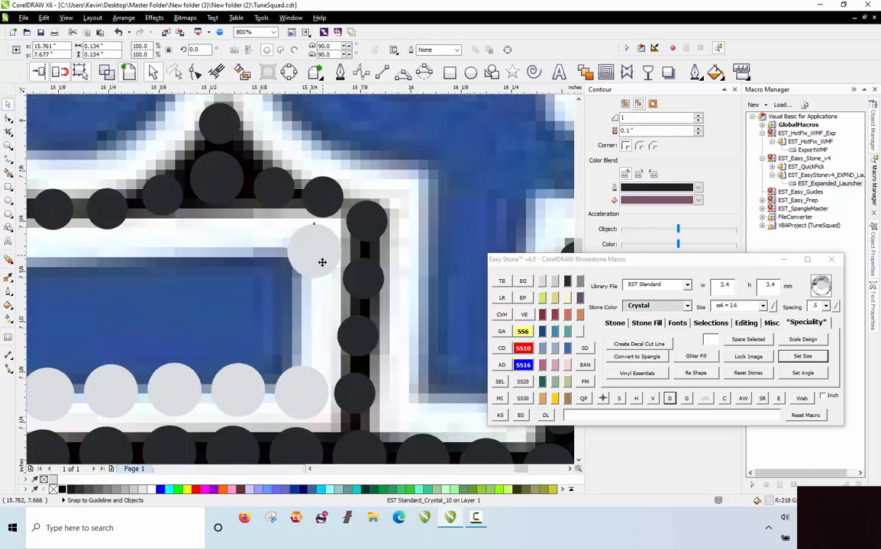
click(524, 348)
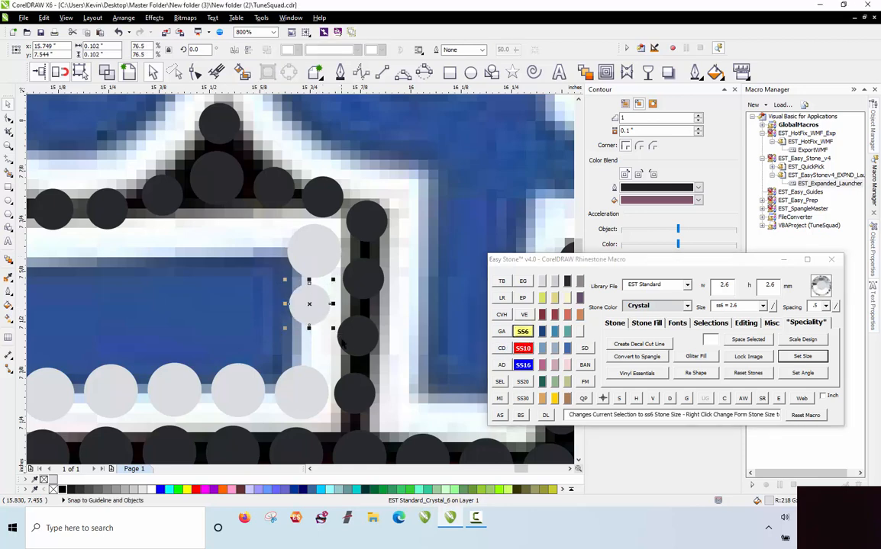
scroll(294, 294, up, 1)
drag(293, 294, 299, 364)
Change the upper-right corner stone to SS6 and reposition the three SS6 stones evenly along the banner's right-end border
click(287, 163)
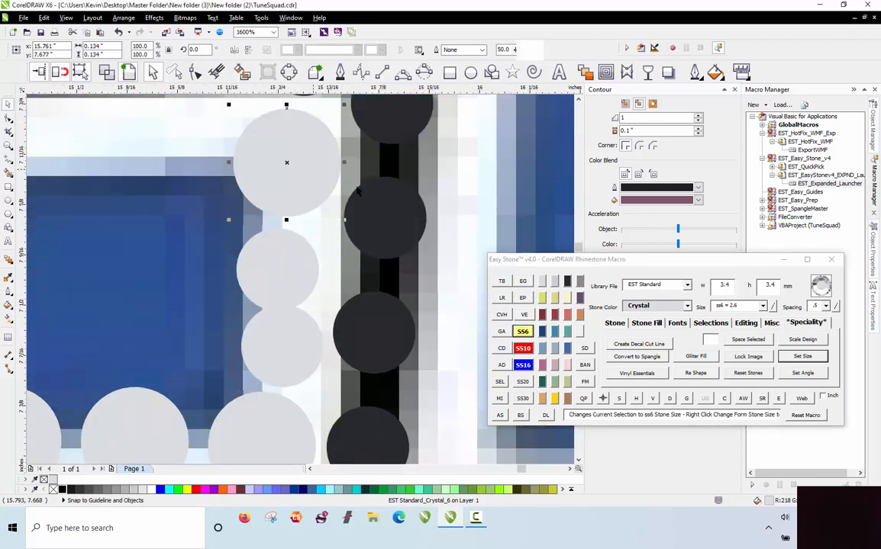
scroll(358, 252, down, 1)
scroll(370, 280, up, 1)
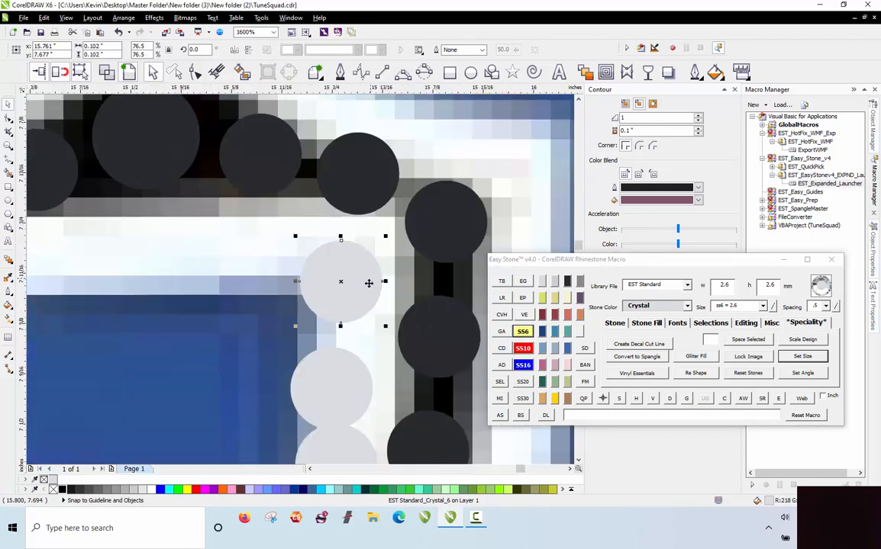
drag(369, 280, 397, 263)
drag(347, 379, 365, 345)
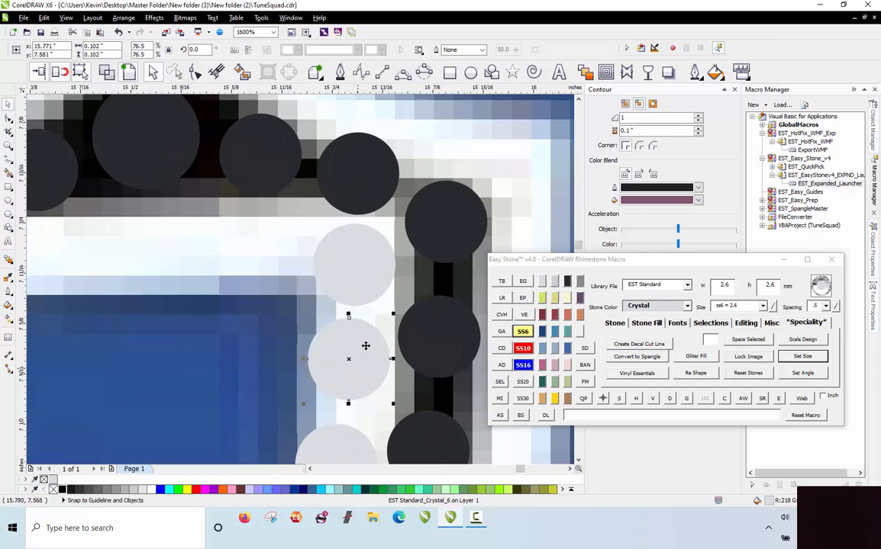
scroll(338, 298, down, 1)
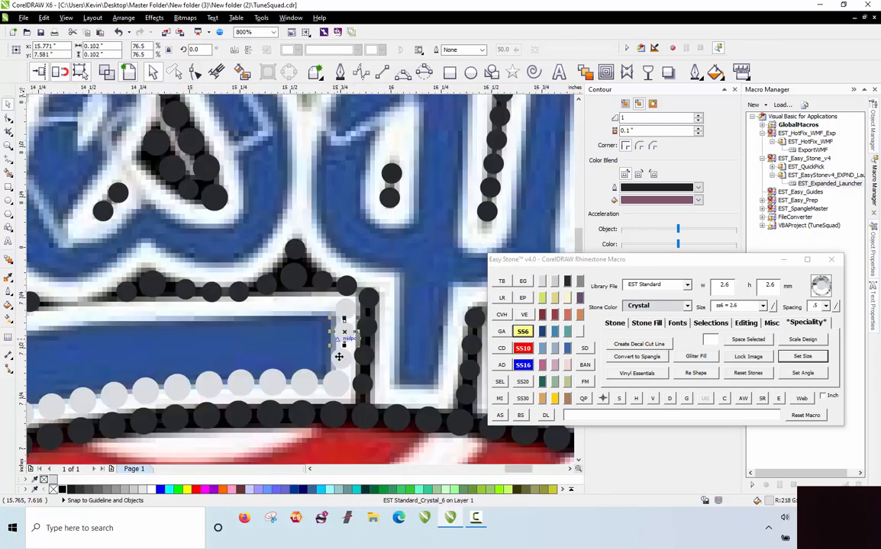
scroll(345, 359, up, 1)
click(341, 357)
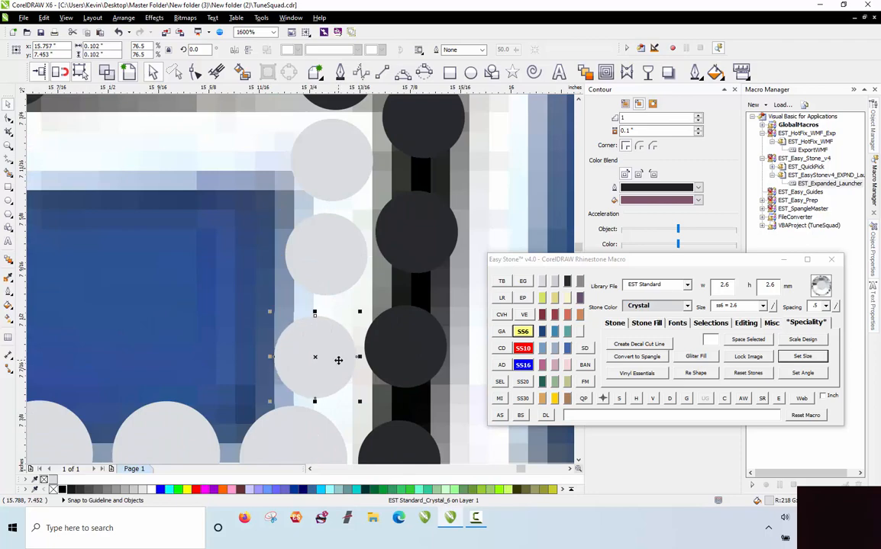
Copy three SS10 crystal stones along the white border at the banner's left end, above the lower corner stone
scroll(339, 358, down, 2)
scroll(372, 311, down, 1)
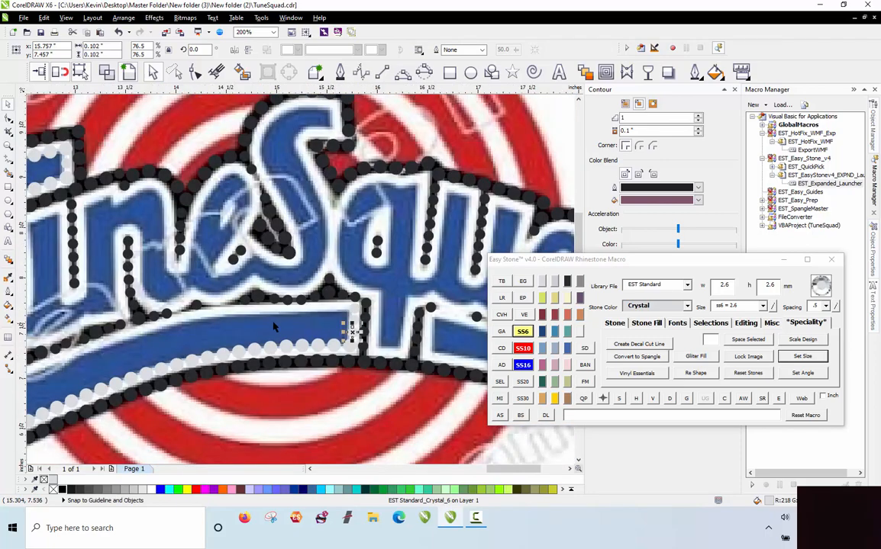
scroll(305, 328, up, 1)
scroll(357, 302, down, 2)
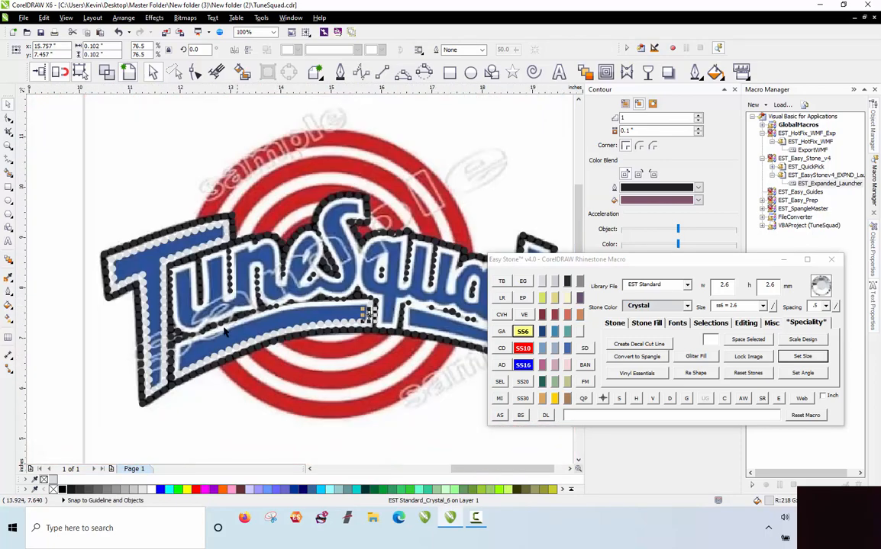
scroll(203, 343, up, 2)
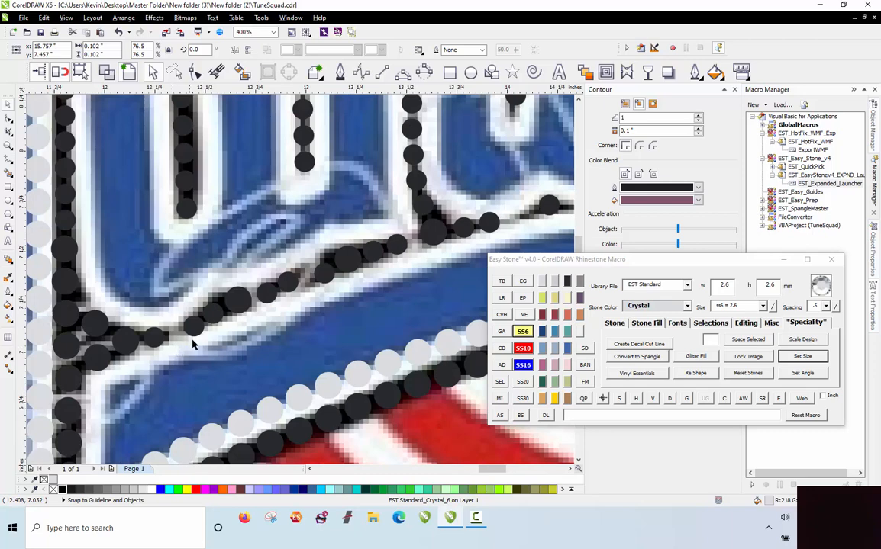
scroll(192, 345, down, 1)
scroll(193, 441, up, 2)
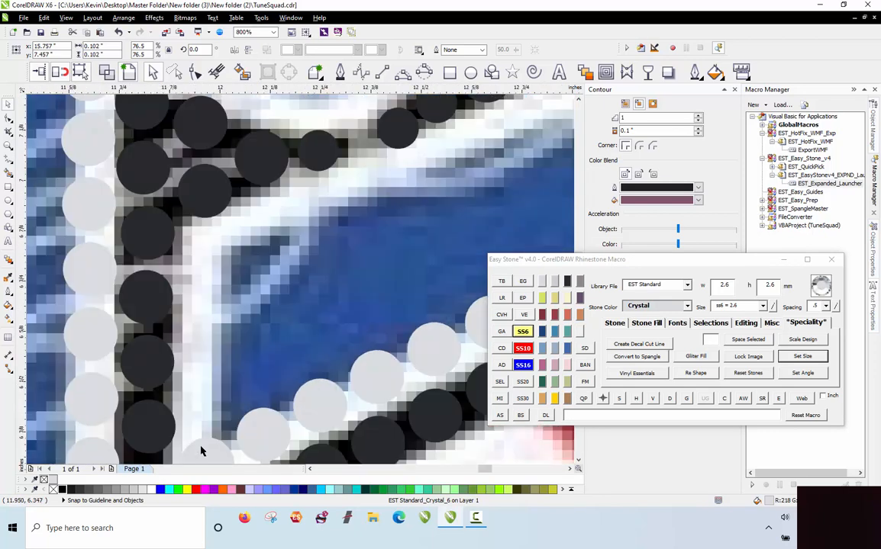
click(202, 251)
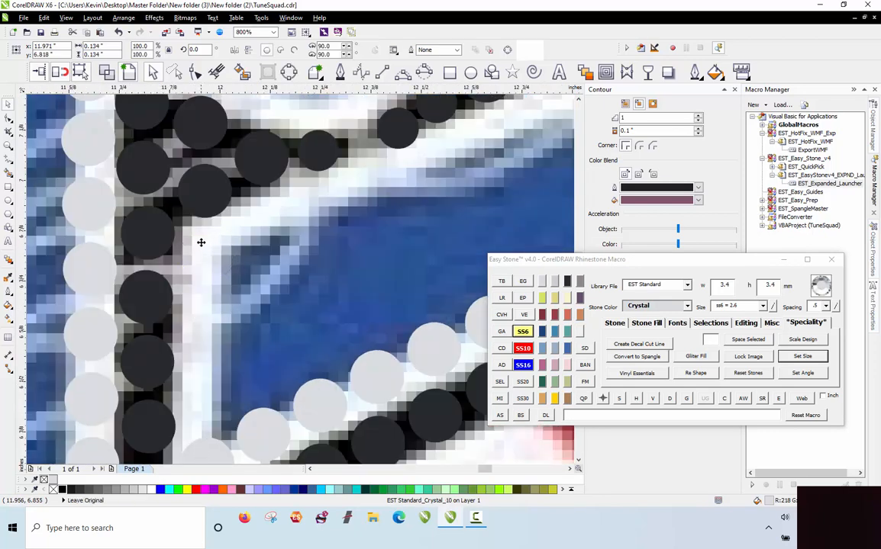
click(199, 307)
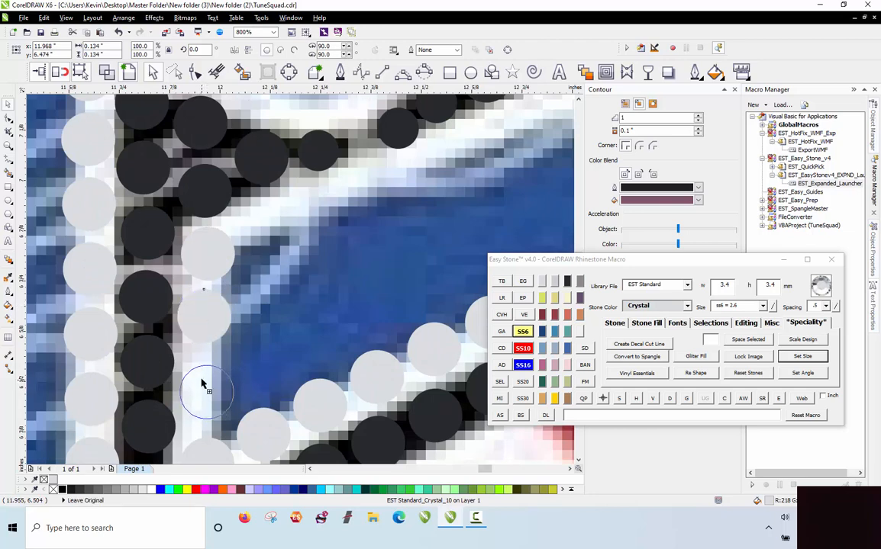
scroll(202, 384, down, 1)
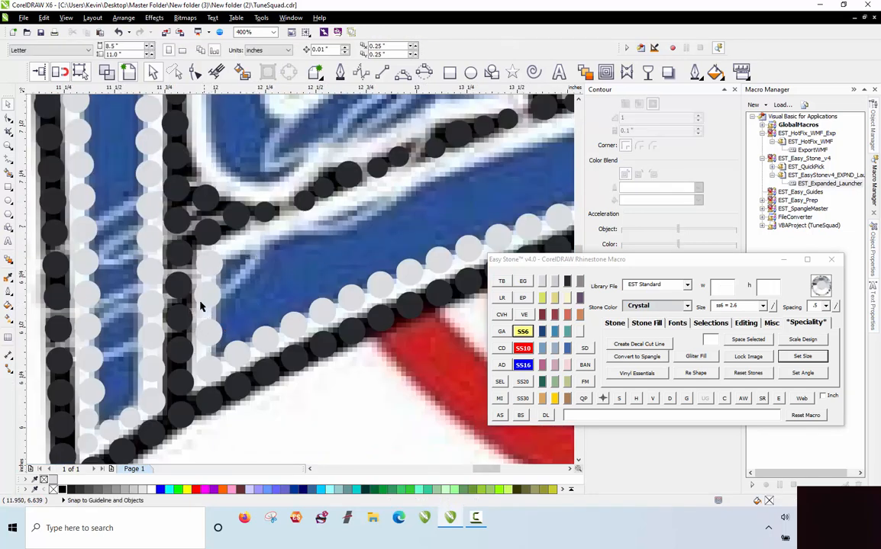
Respace the four crystal stones in the white border at the banner's left end
key(ctrl+a)
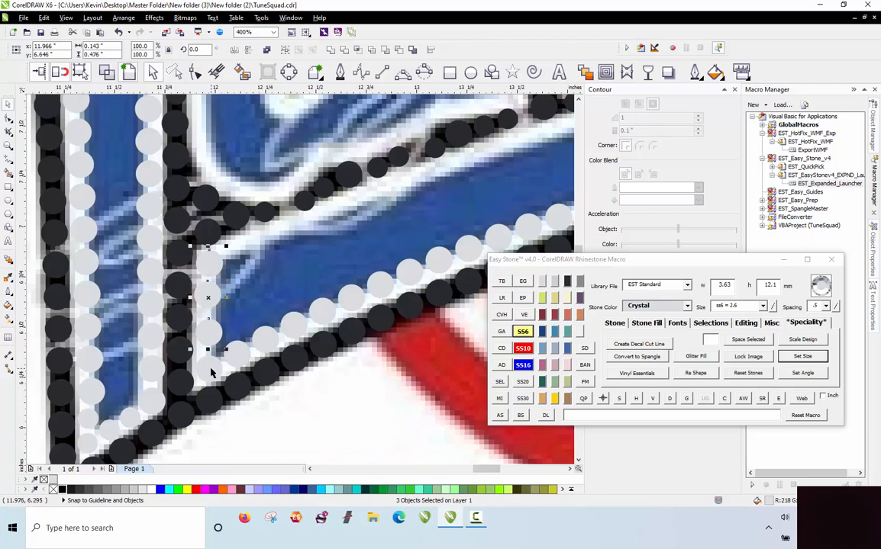
click(669, 398)
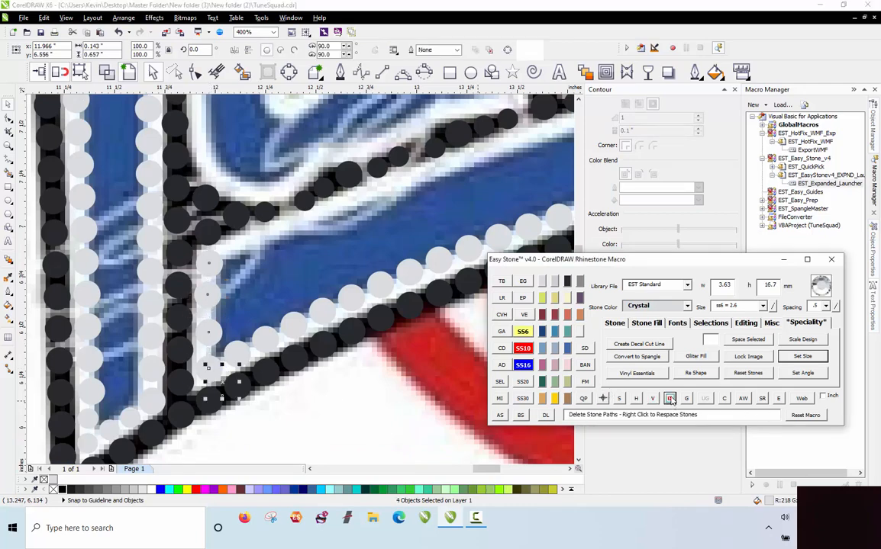
click(299, 245)
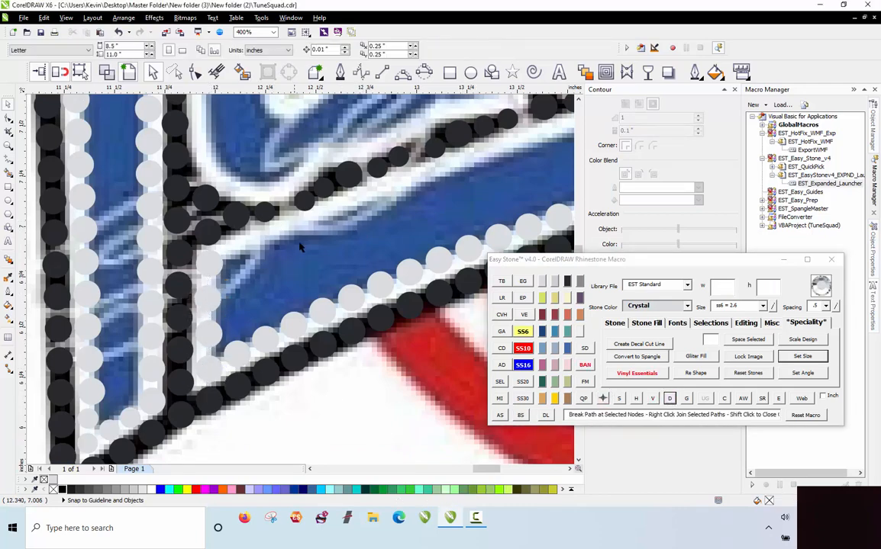
Lay six copies of the SS6 upper-right corner stone leftward along the banner's upper white border
scroll(299, 246, up, 1)
scroll(137, 283, down, 2)
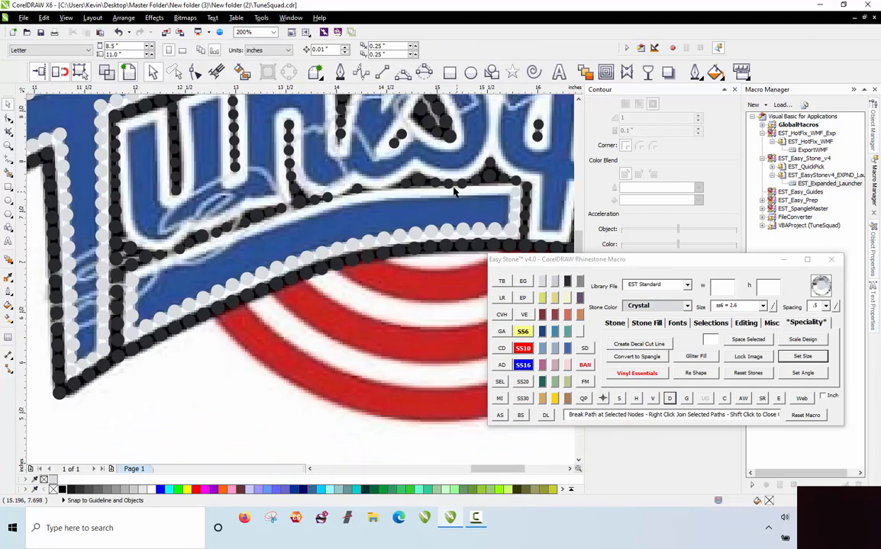
scroll(450, 194, up, 1)
scroll(290, 187, down, 1)
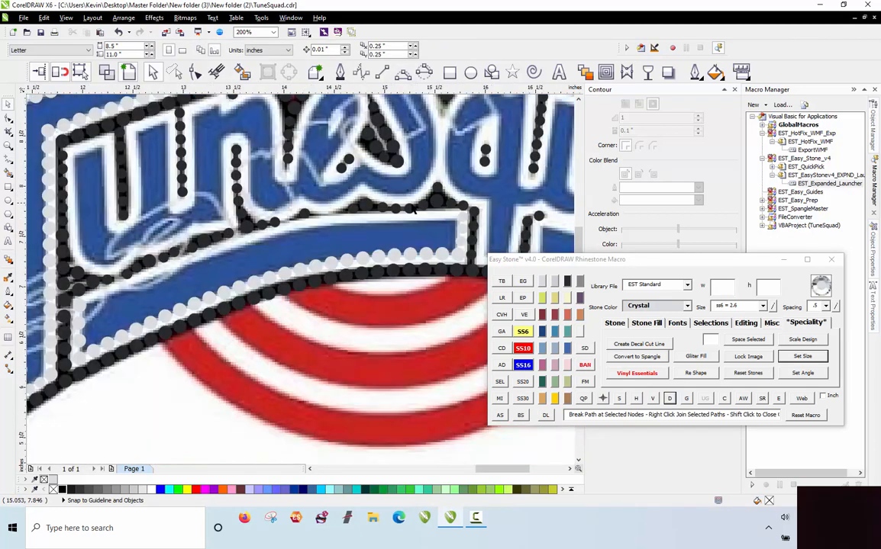
scroll(409, 192, up, 1)
scroll(424, 203, up, 1)
click(467, 223)
click(468, 223)
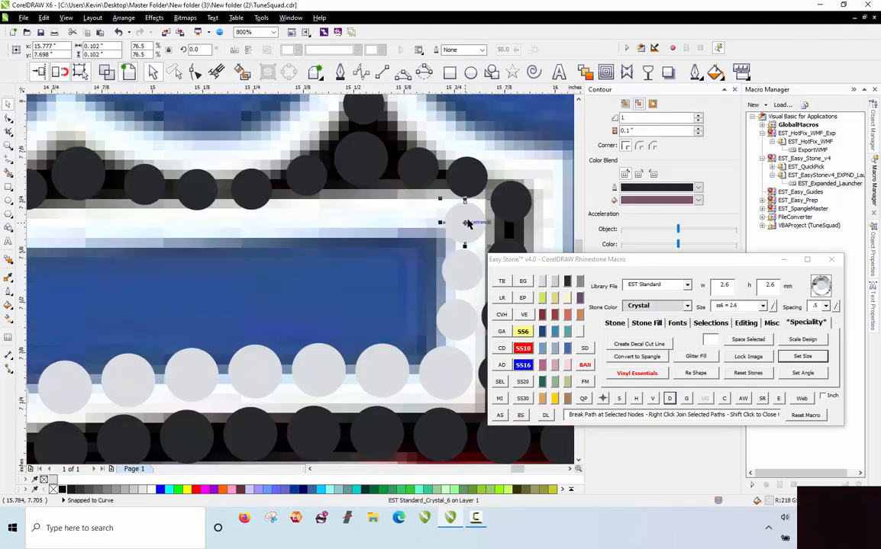
drag(460, 222, 365, 219)
drag(308, 221, 166, 234)
scroll(435, 178, down, 2)
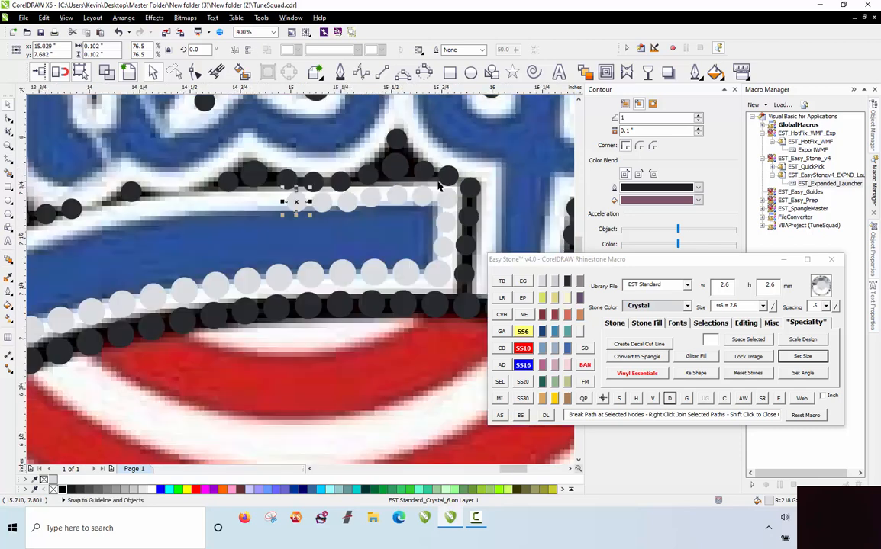
scroll(374, 192, up, 2)
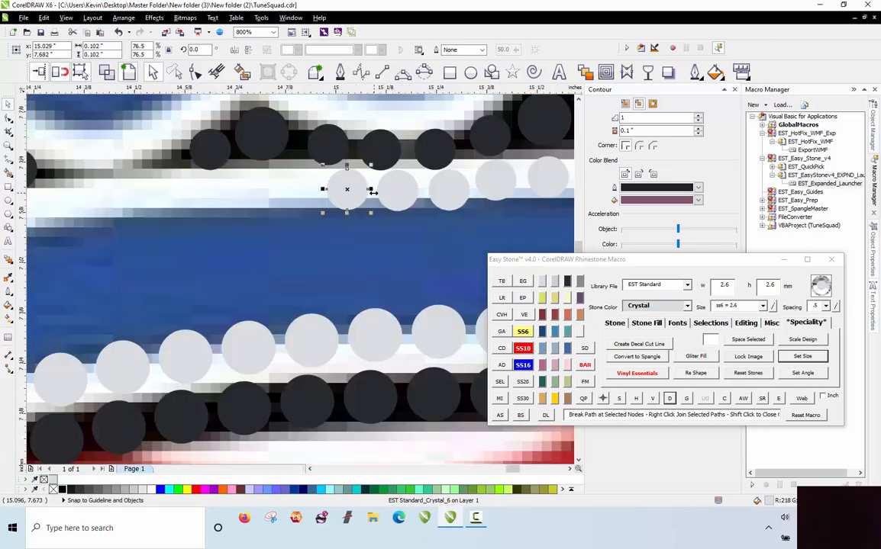
scroll(372, 192, down, 1)
key(Escape)
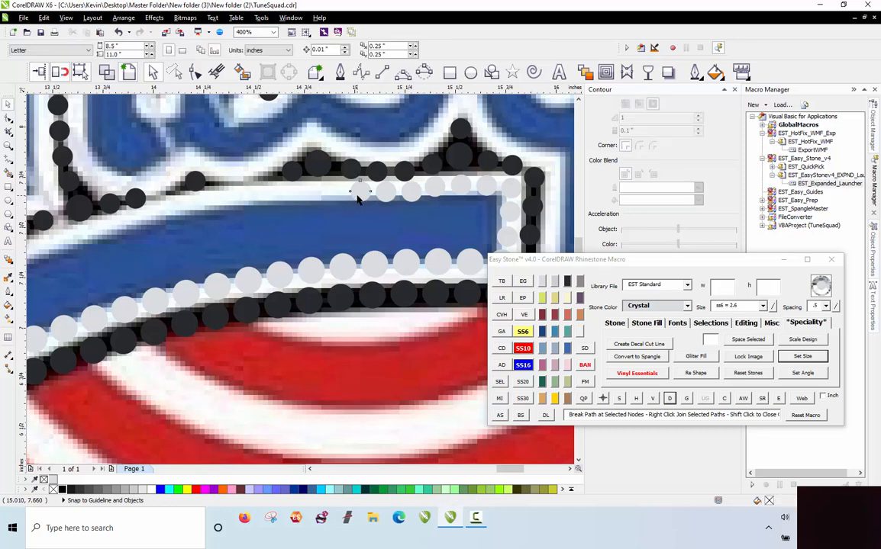
Delete the row of SS6 crystal stones running left from the upper-right corner stone along the banner's upper white border
click(358, 193)
drag(351, 194, 435, 189)
key(Delete)
click(463, 187)
key(Delete)
click(484, 187)
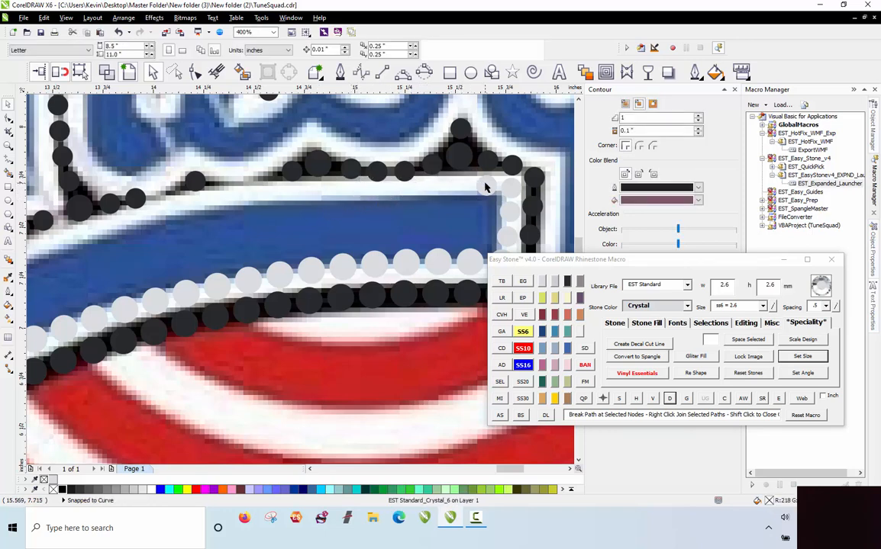
key(Delete)
Copy an SS10 crystal stone onto the banner's upper white border and add a row of stones between it and the upper-left stone
scroll(426, 155, down, 1)
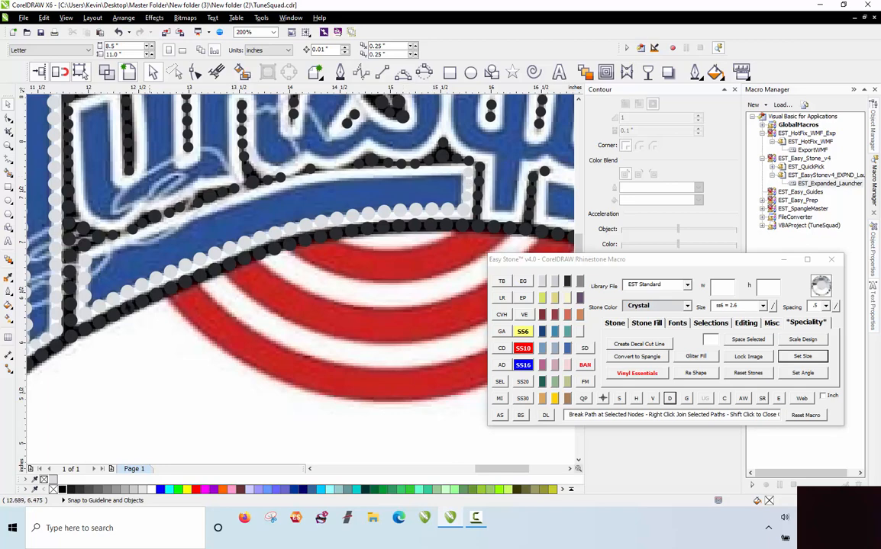
scroll(435, 170, up, 1)
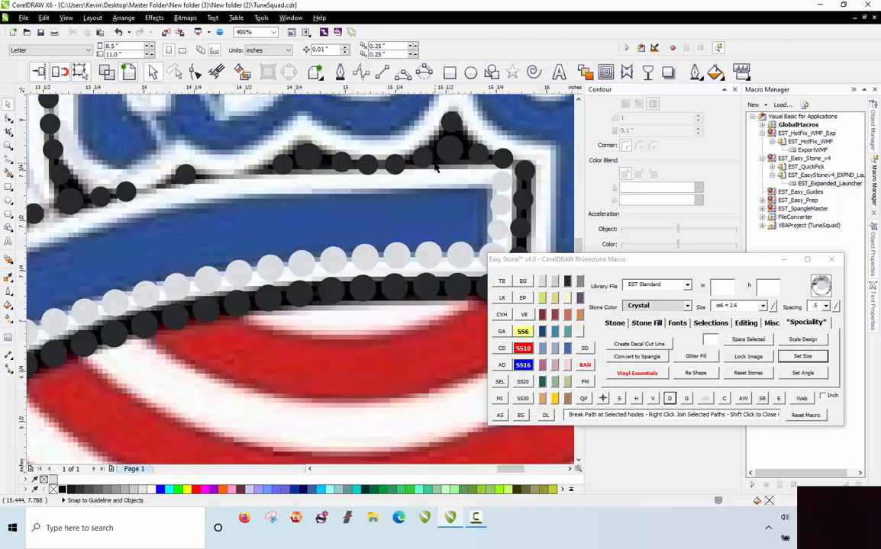
scroll(435, 170, down, 1)
scroll(435, 170, up, 2)
scroll(407, 191, down, 1)
scroll(366, 199, down, 1)
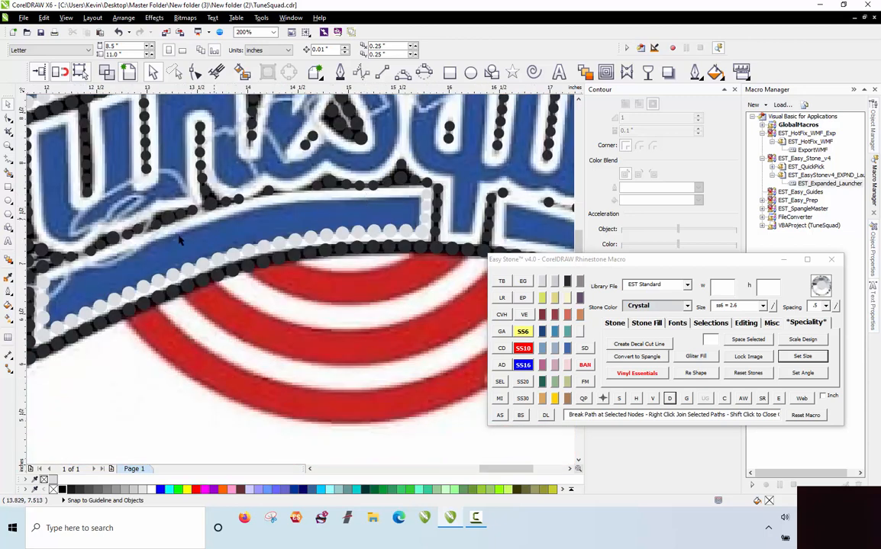
scroll(46, 291, up, 1)
scroll(47, 293, down, 1)
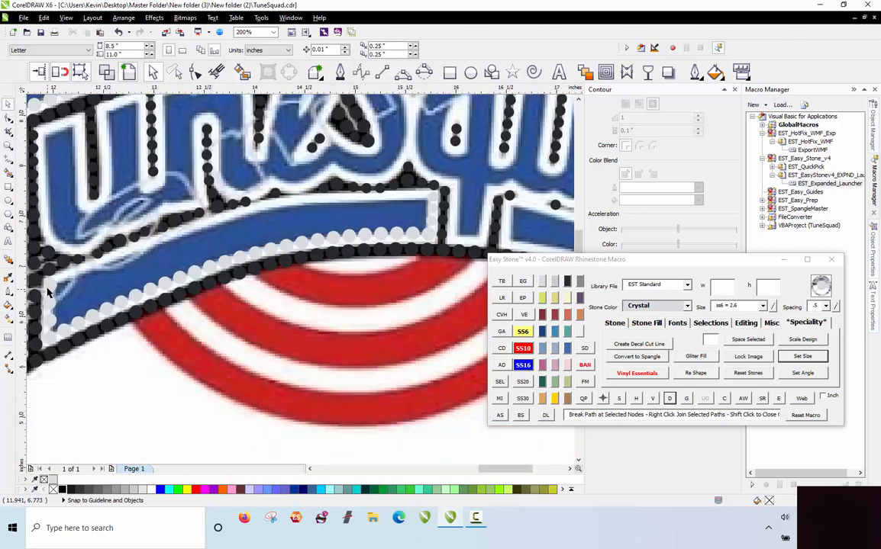
click(208, 269)
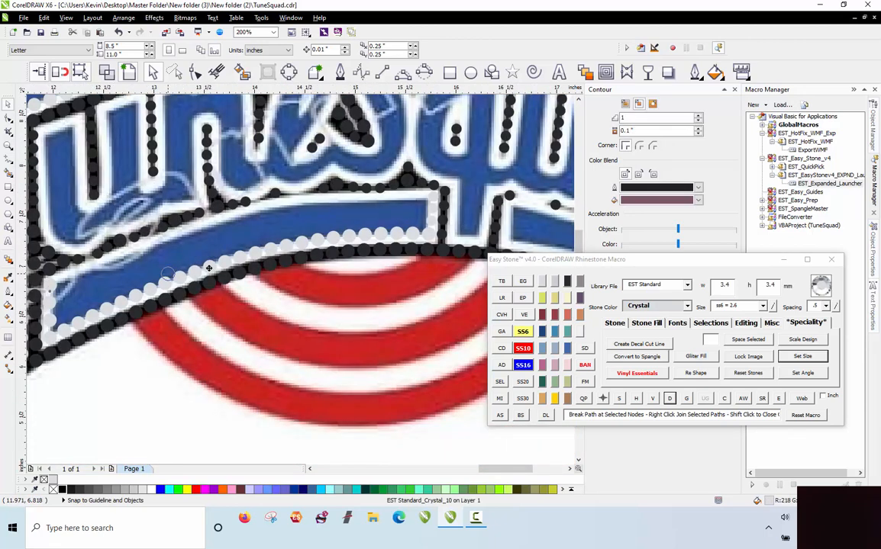
right_click(354, 199)
drag(355, 200, 344, 199)
shift+click(56, 286)
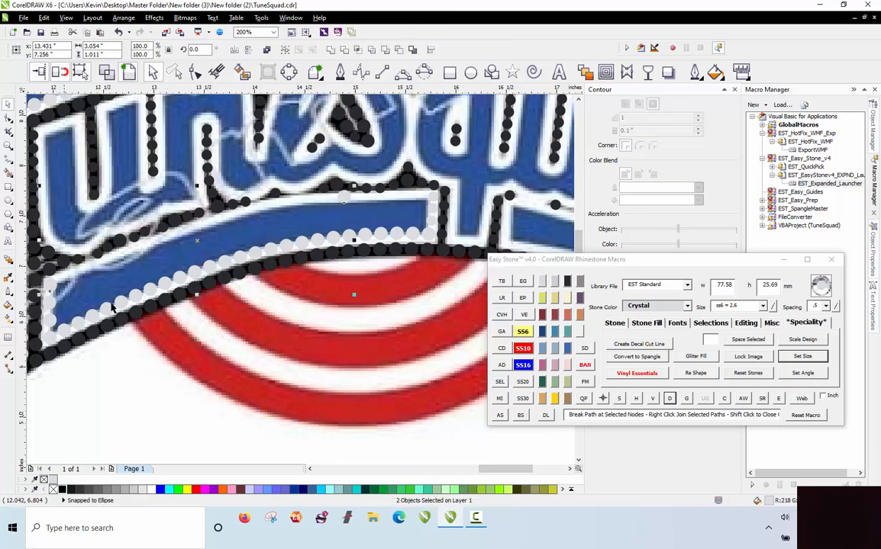
click(499, 415)
Bow the new SS10 row upward to follow the banner's curved upper border and delete its stone path
scroll(221, 237, up, 1)
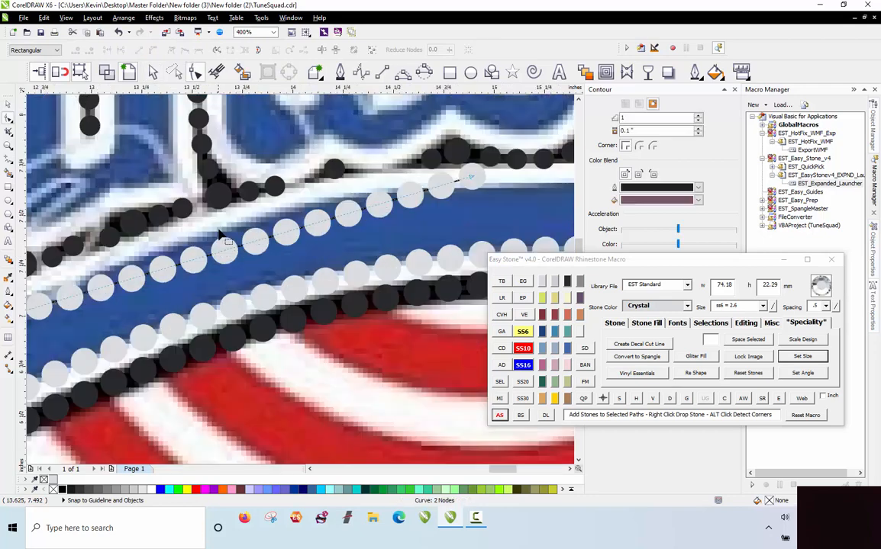
drag(243, 252, 243, 220)
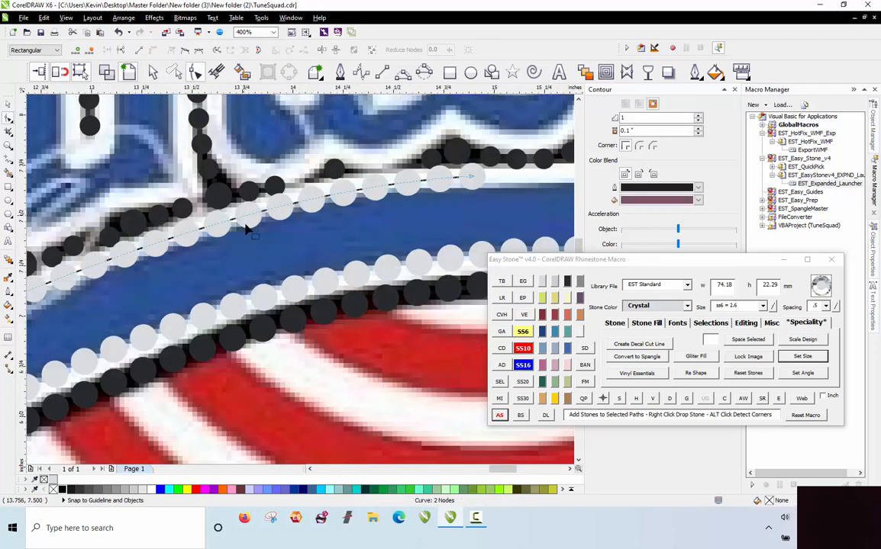
key(space)
click(324, 205)
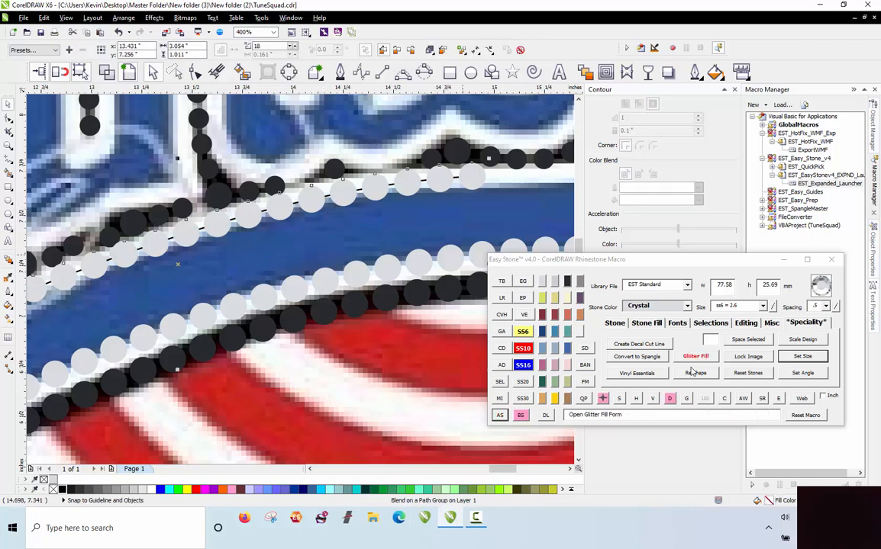
click(673, 399)
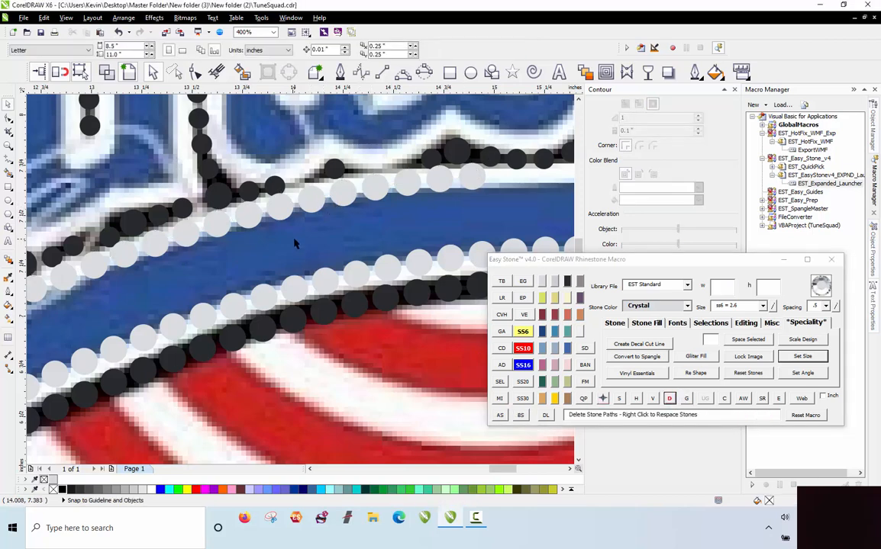
Nudge the two SS6 jet black stones above the middle of the SS10 row up and away from the crystal stones
scroll(267, 191, up, 2)
click(269, 184)
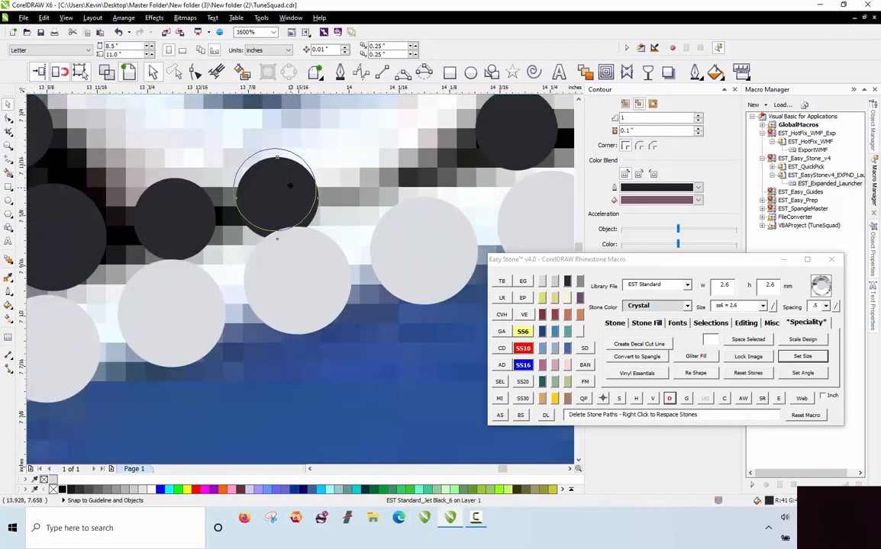
drag(189, 235, 184, 224)
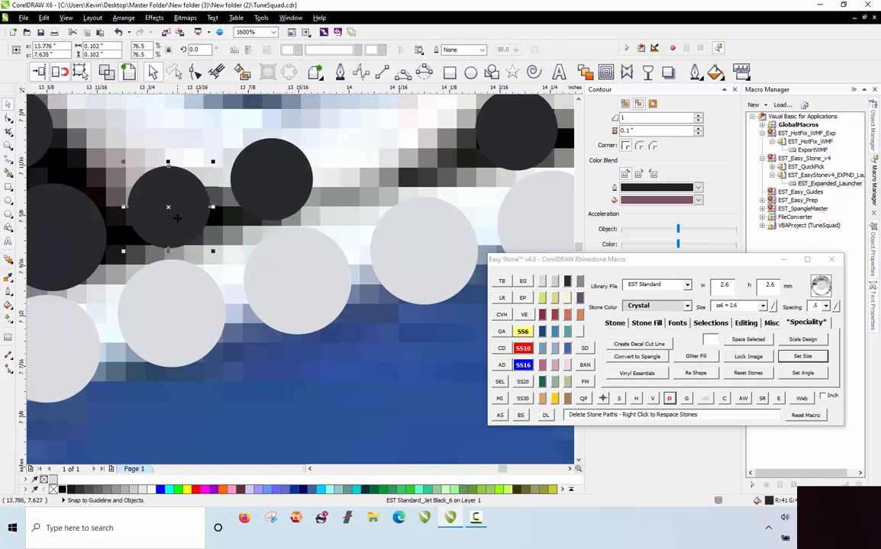
click(88, 234)
click(269, 177)
scroll(270, 183, down, 2)
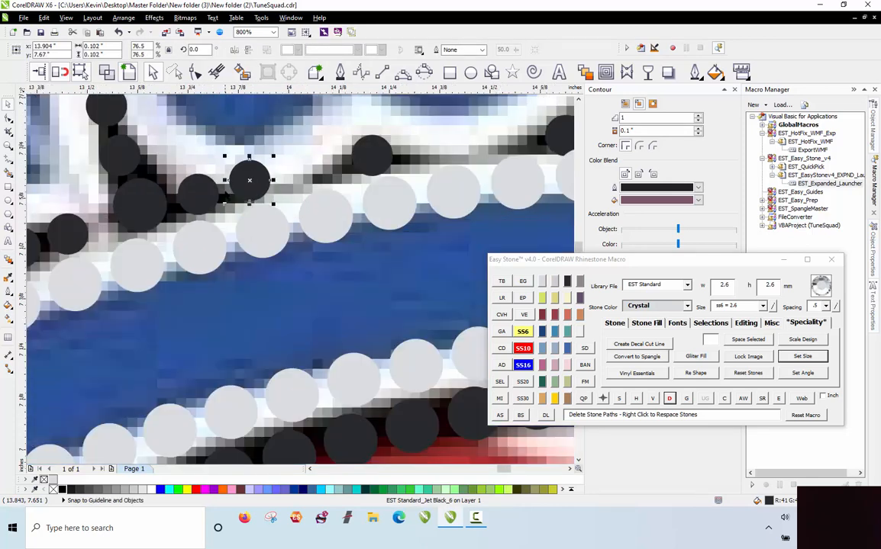
key(Escape)
Nudge the jet black outline stones above the banner's left part clear of the crystal row, respacing the SS10 and SS6 stones there
scroll(333, 154, down, 1)
scroll(156, 198, up, 1)
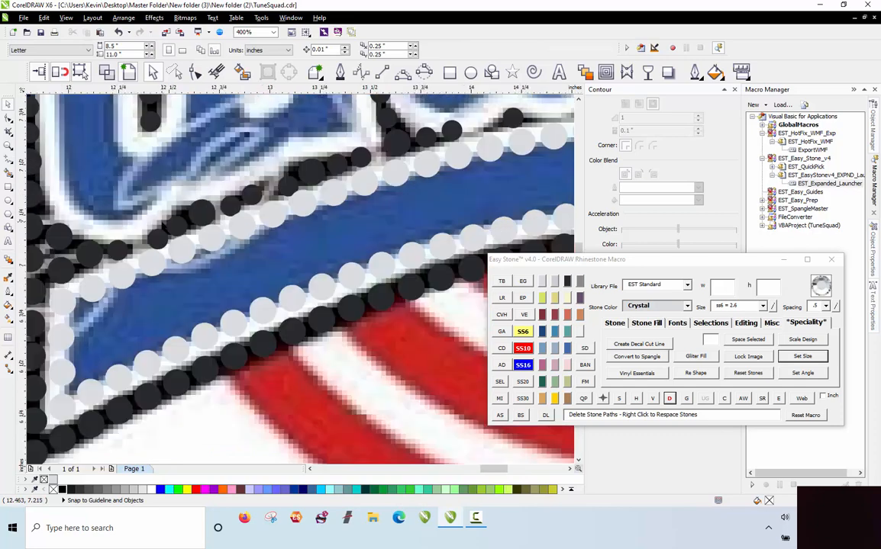
scroll(162, 227, up, 1)
scroll(163, 227, up, 1)
click(202, 217)
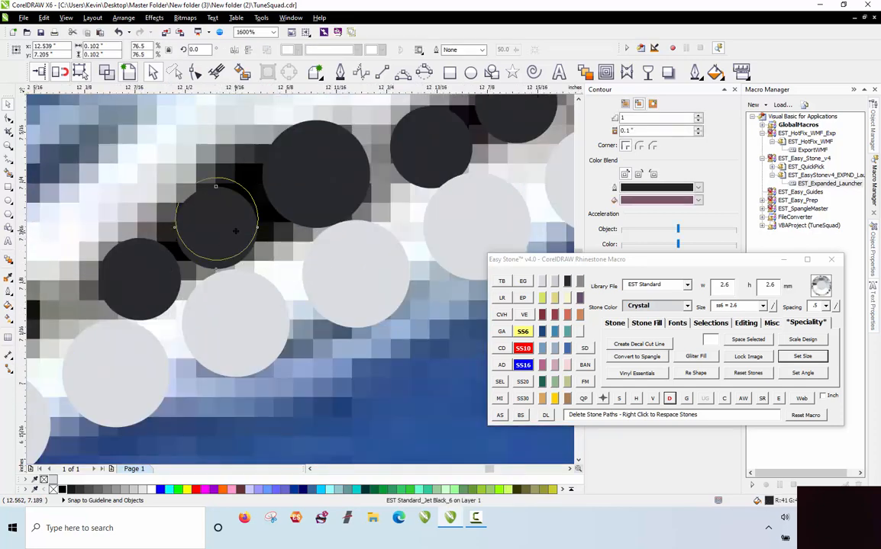
click(145, 263)
scroll(256, 229, down, 3)
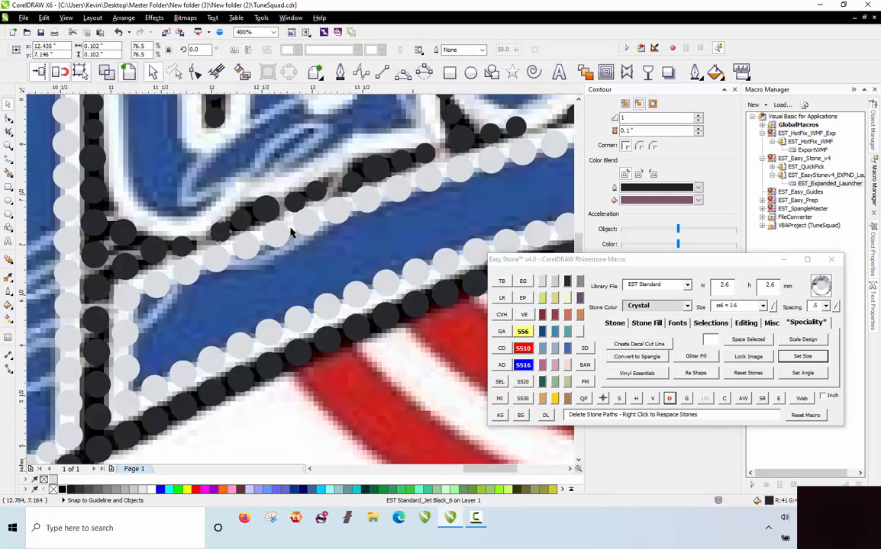
scroll(256, 229, up, 3)
click(187, 233)
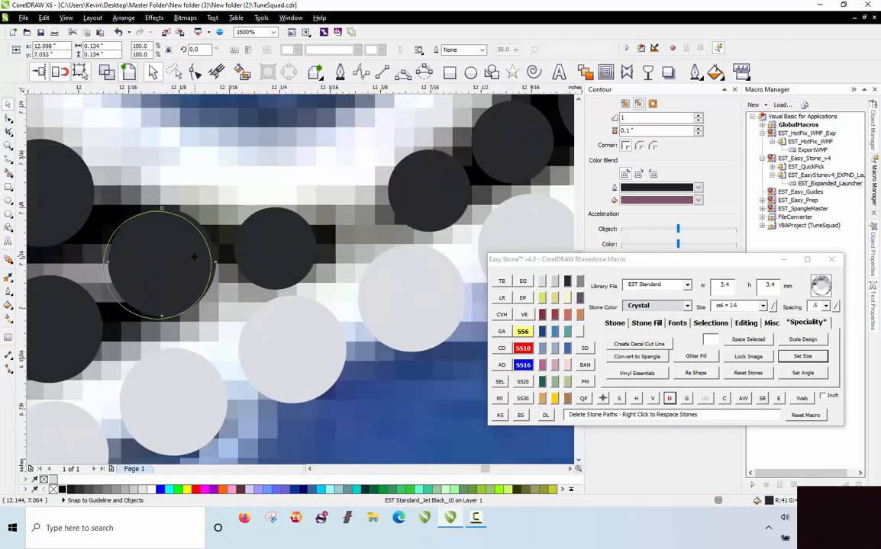
drag(281, 244, 212, 246)
key(Escape)
Fill the rest of the upper white border to the right corner with SS6 crystal stones on a slightly upward-bowed path, deleting the path
scroll(191, 256, down, 4)
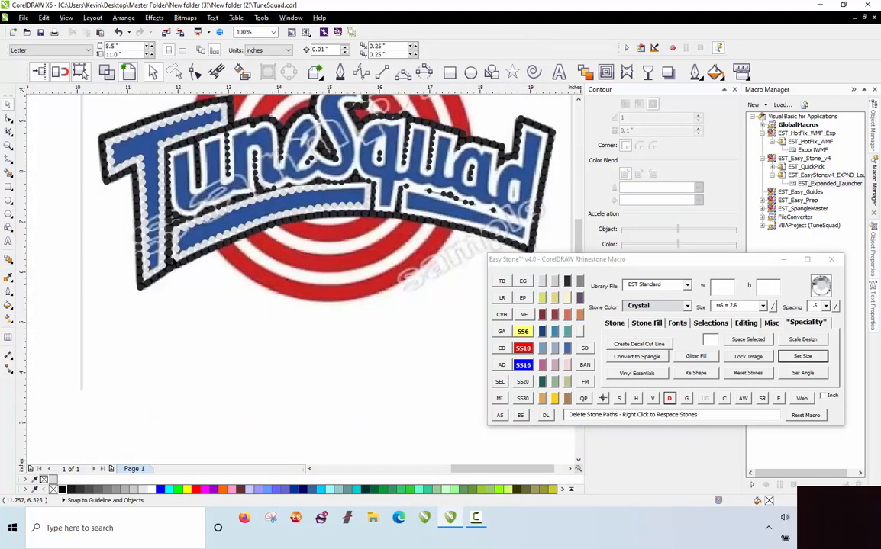
scroll(337, 192, up, 3)
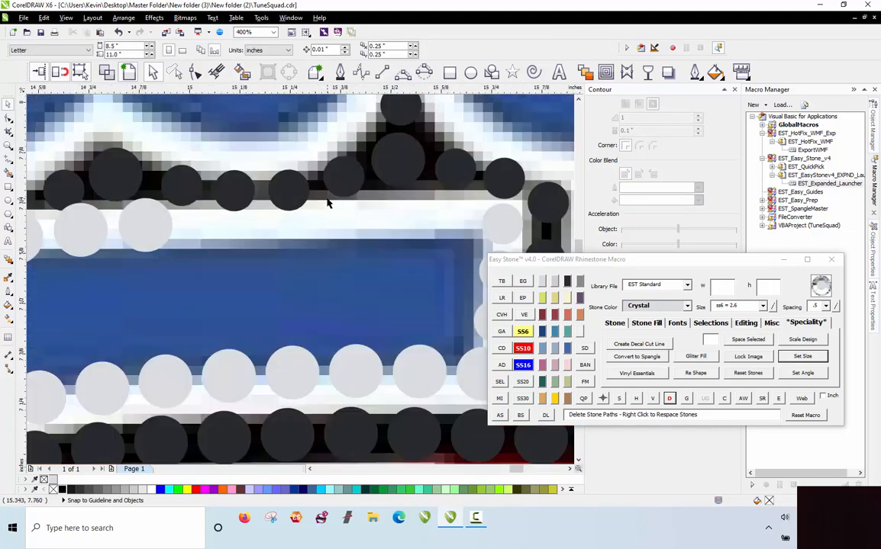
drag(280, 234, 200, 221)
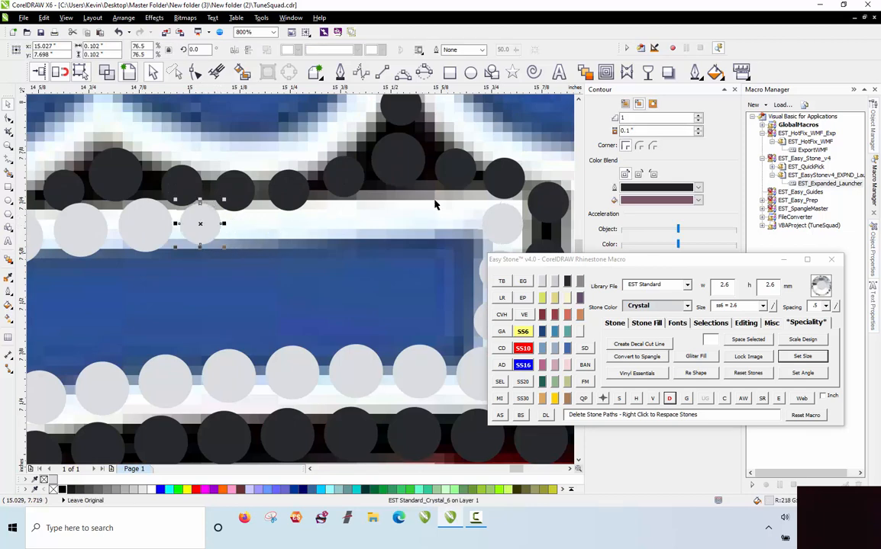
click(489, 229)
click(499, 414)
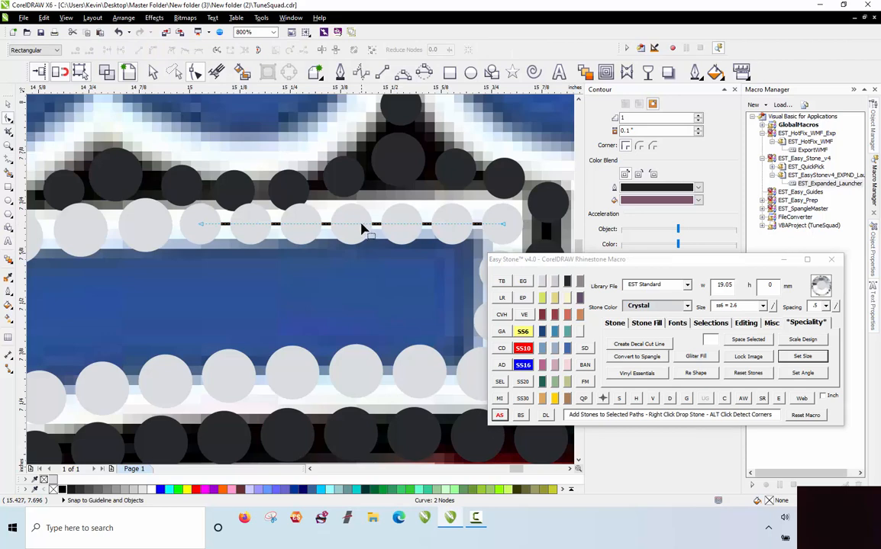
click(362, 227)
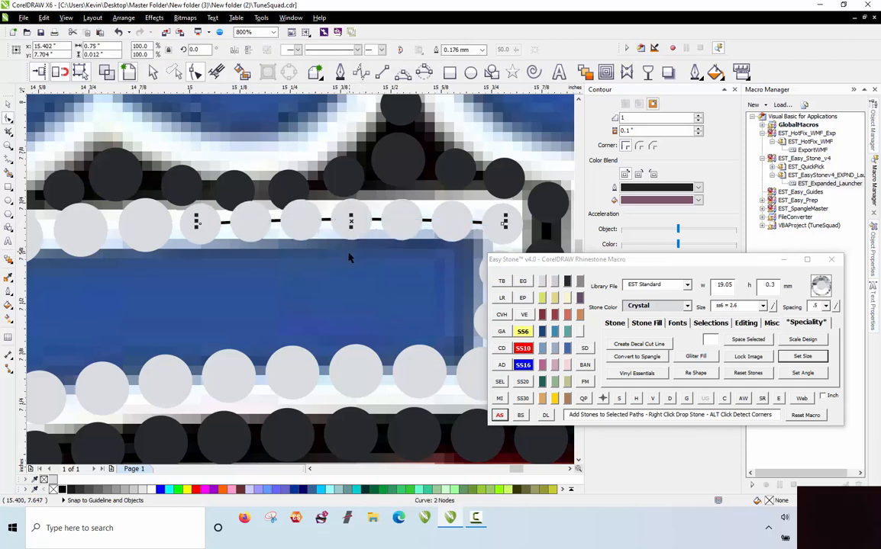
click(669, 398)
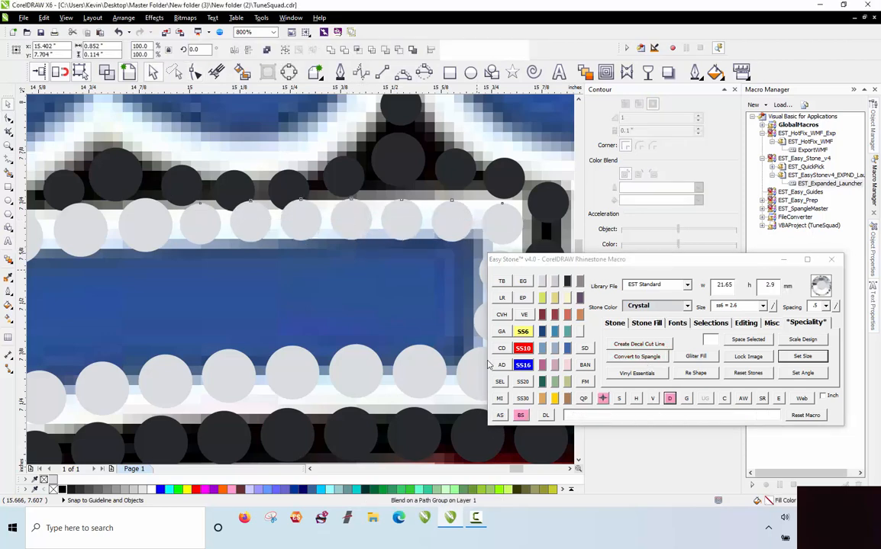
Move three SS6 jet black stones upward off the new SS6 crystal row near the banner's right end
scroll(331, 178, up, 2)
drag(332, 178, 331, 164)
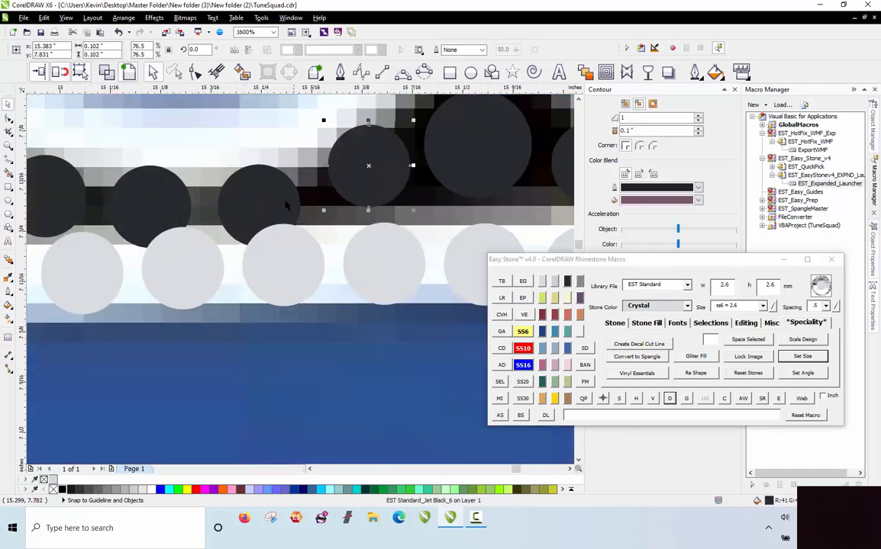
drag(257, 207, 262, 186)
drag(185, 201, 180, 195)
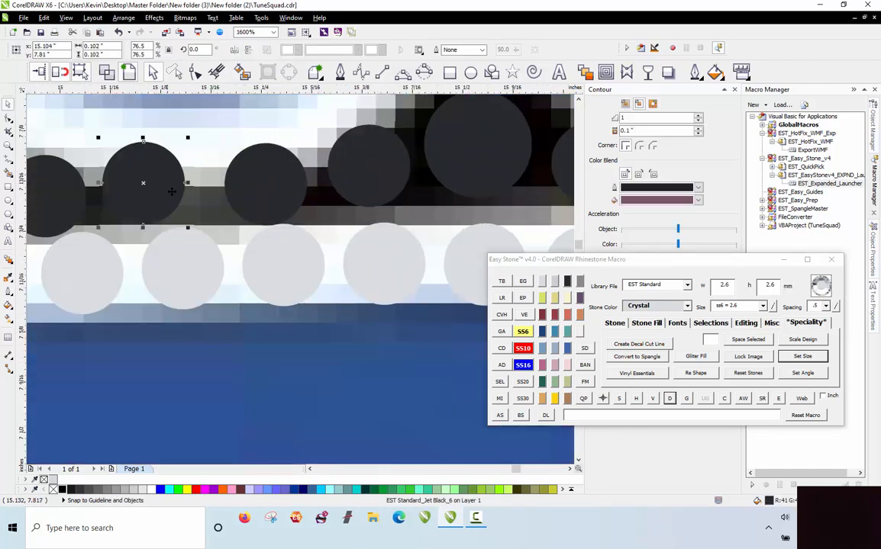
Delete two SS6 jet black stones from the thin outline above the SS6 crystal row and nudge the stone left of them upward
scroll(183, 200, down, 1)
scroll(228, 236, up, 1)
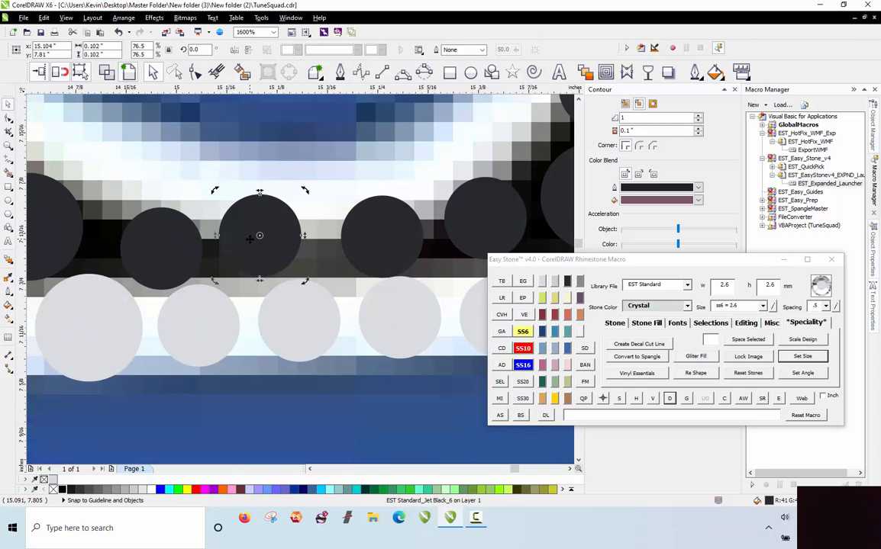
drag(249, 239, 145, 228)
scroll(296, 224, down, 1)
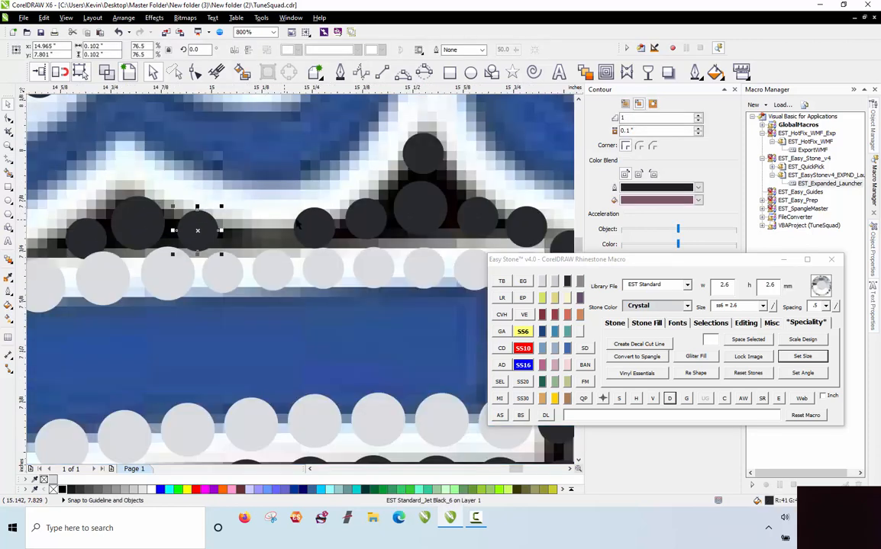
scroll(301, 225, up, 1)
click(328, 230)
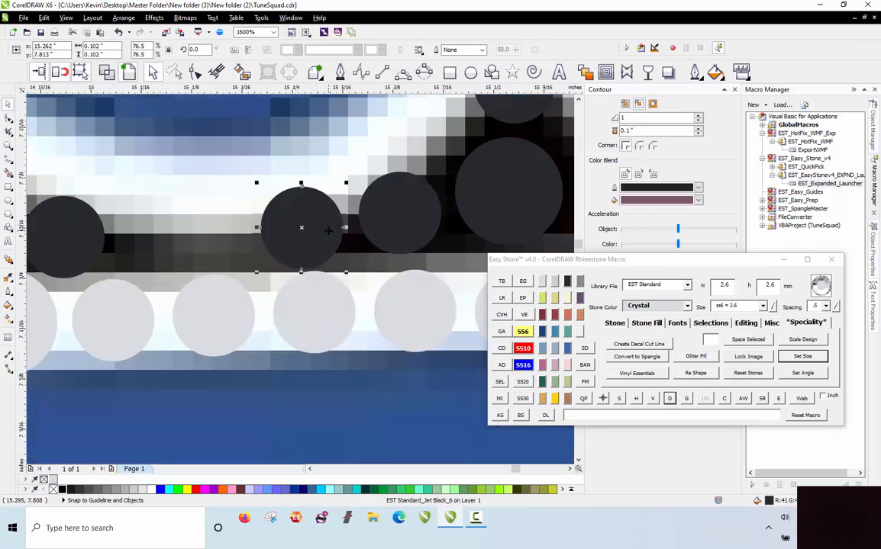
key(Escape)
scroll(356, 270, down, 2)
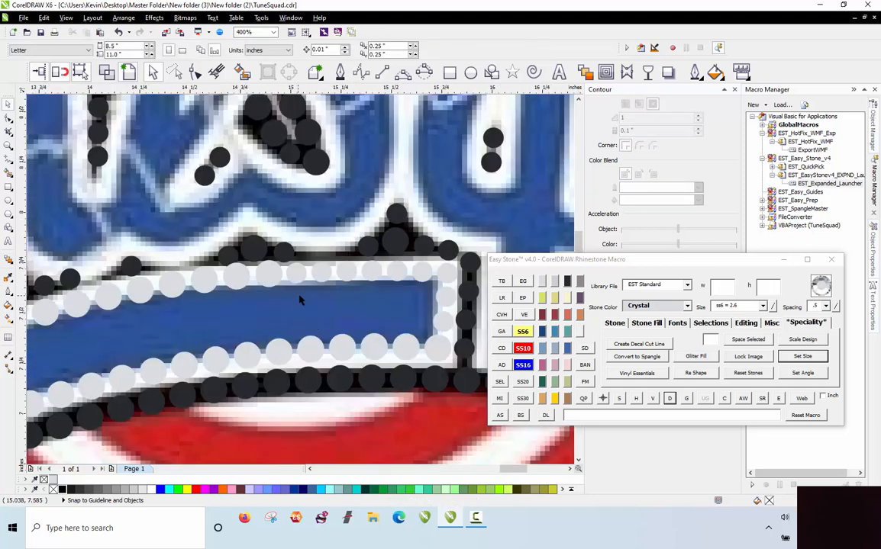
Copy the placed stones to the empty area below and right of the artwork and add a weedbox behind the copy
scroll(313, 230, down, 3)
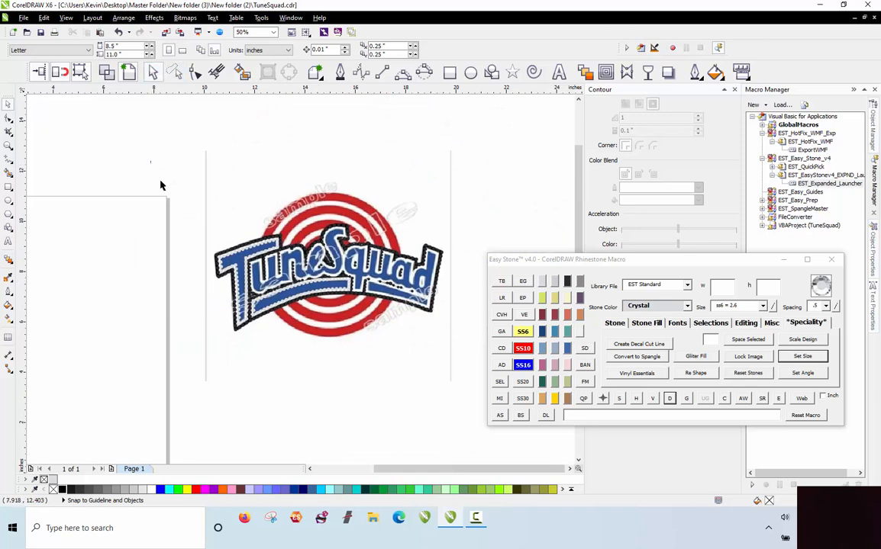
drag(145, 145, 458, 348)
scroll(200, 197, down, 1)
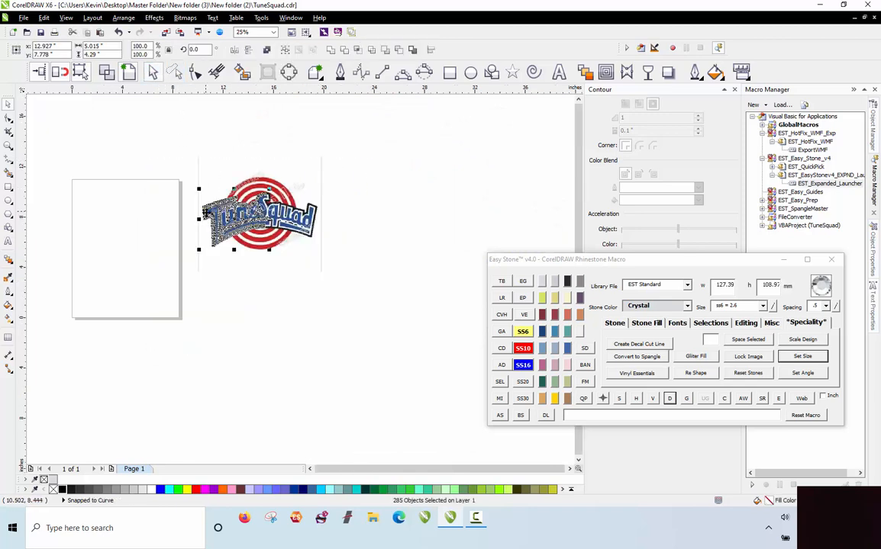
drag(205, 212, 309, 348)
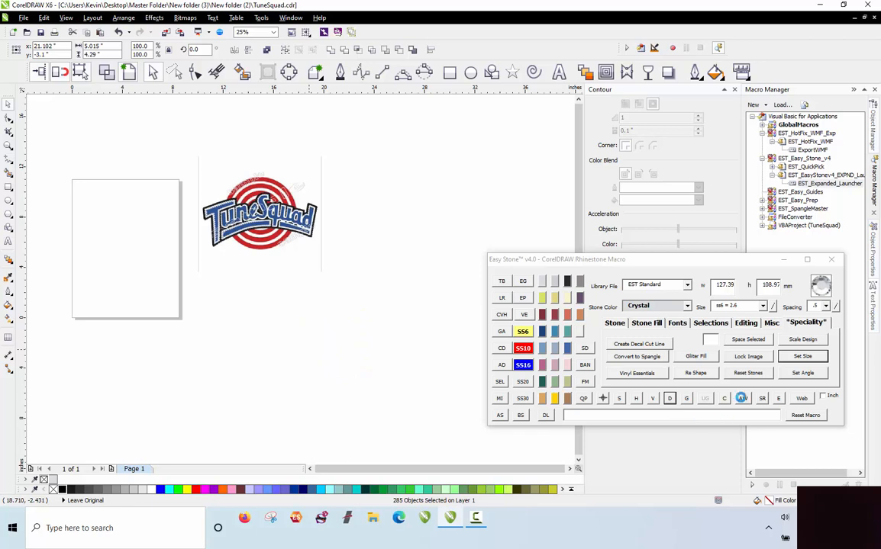
click(741, 399)
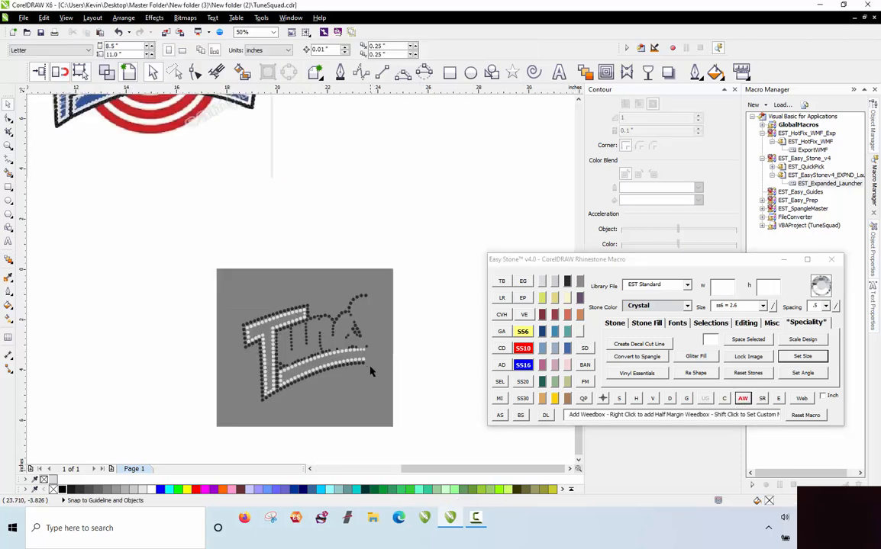
scroll(372, 372, up, 1)
scroll(299, 252, down, 1)
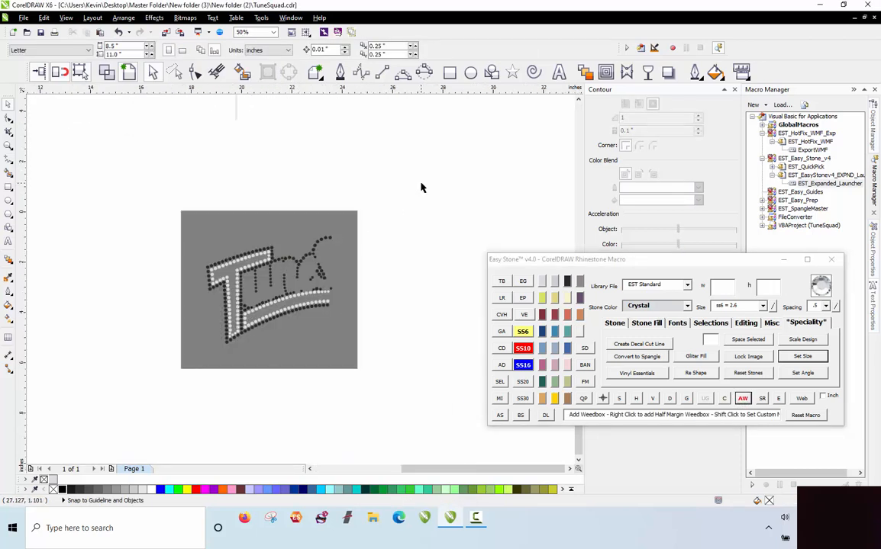
Delete the preview copy of the stones together with its weedbox
drag(421, 187, 122, 425)
key(Delete)
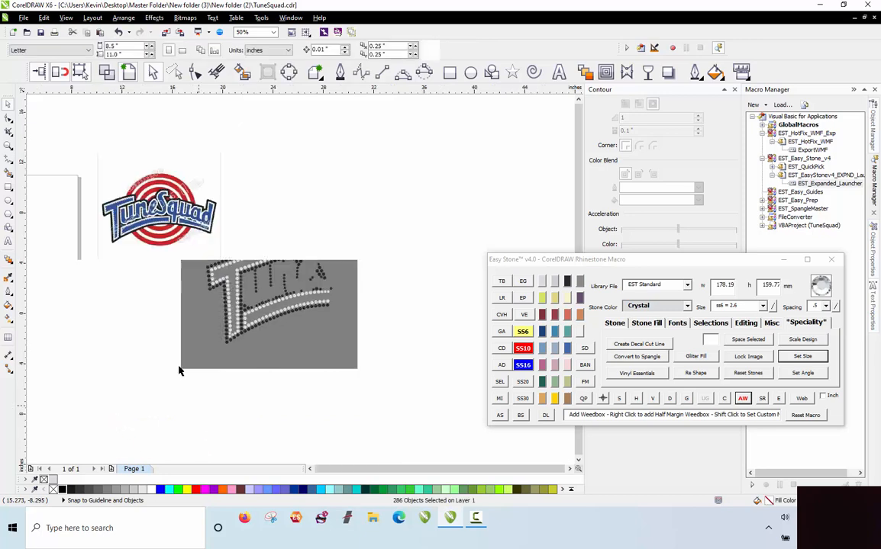
scroll(165, 212, up, 2)
scroll(231, 127, up, 1)
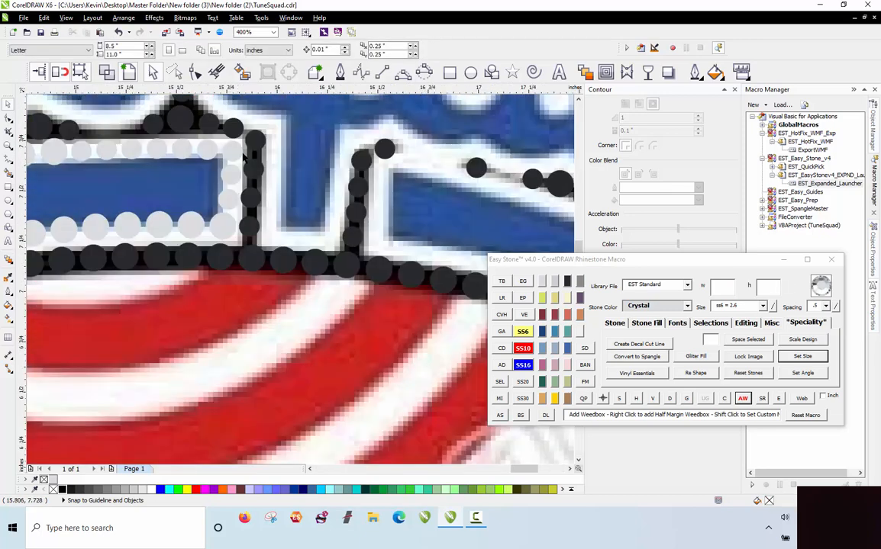
scroll(214, 244, down, 3)
Copy the placed stones just below and right of the logo and add a weedbox behind the copy
drag(131, 197, 367, 364)
drag(268, 263, 413, 419)
right_click(413, 419)
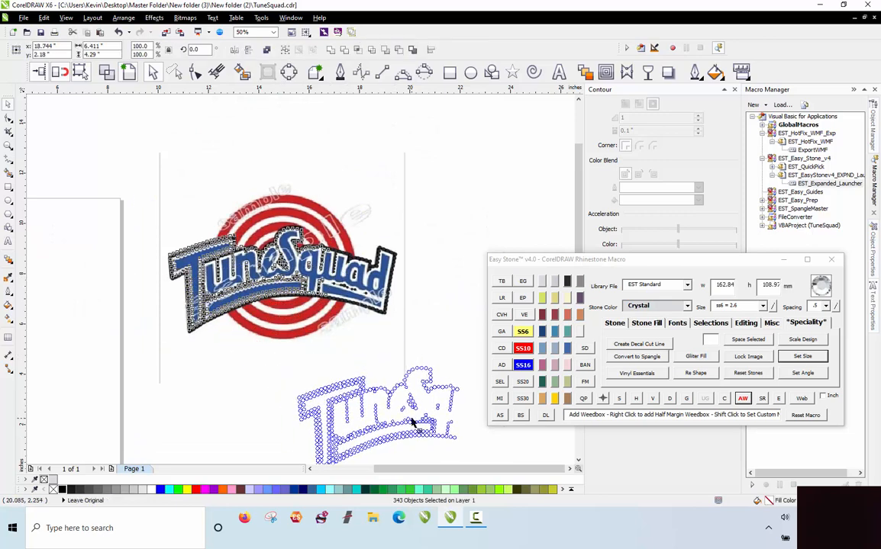
click(746, 402)
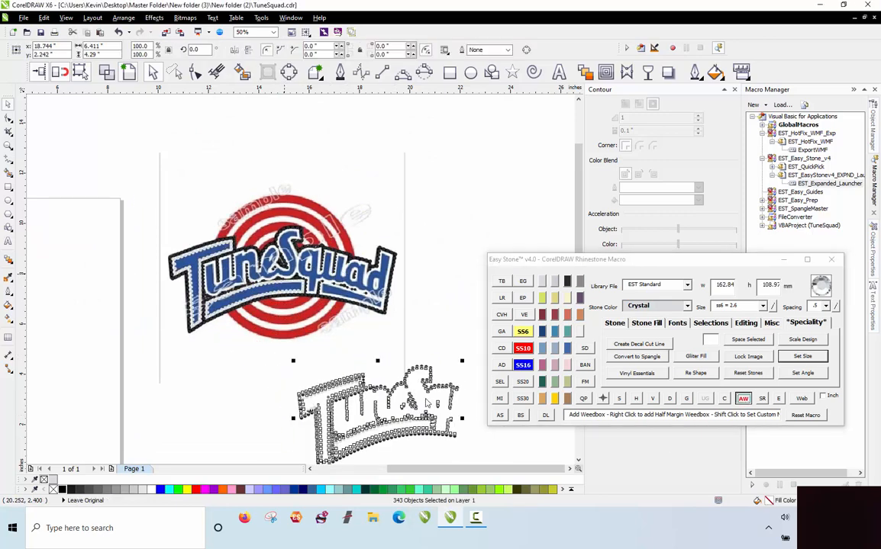
scroll(208, 333, down, 1)
scroll(305, 371, up, 1)
scroll(303, 323, down, 1)
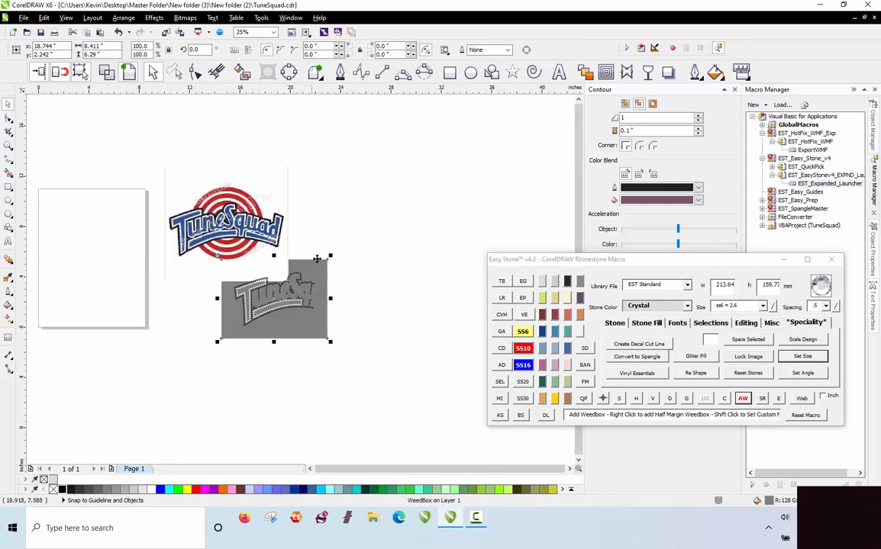
Delete the copied stones and the weedbox that overlaps the logo image
click(338, 256)
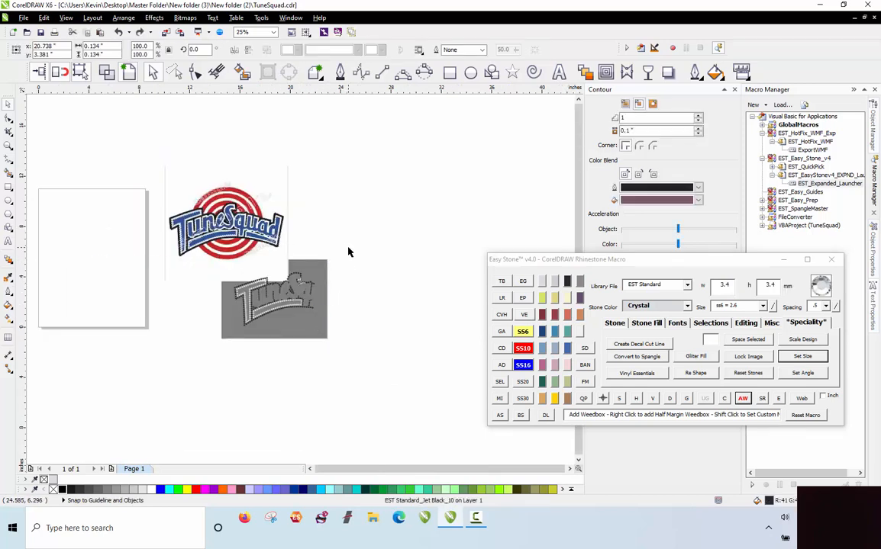
drag(356, 245, 195, 374)
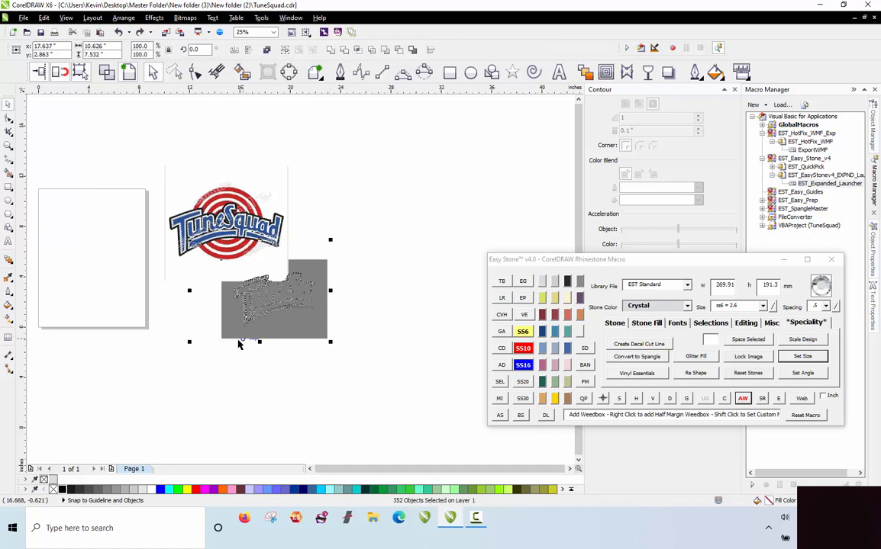
key(Delete)
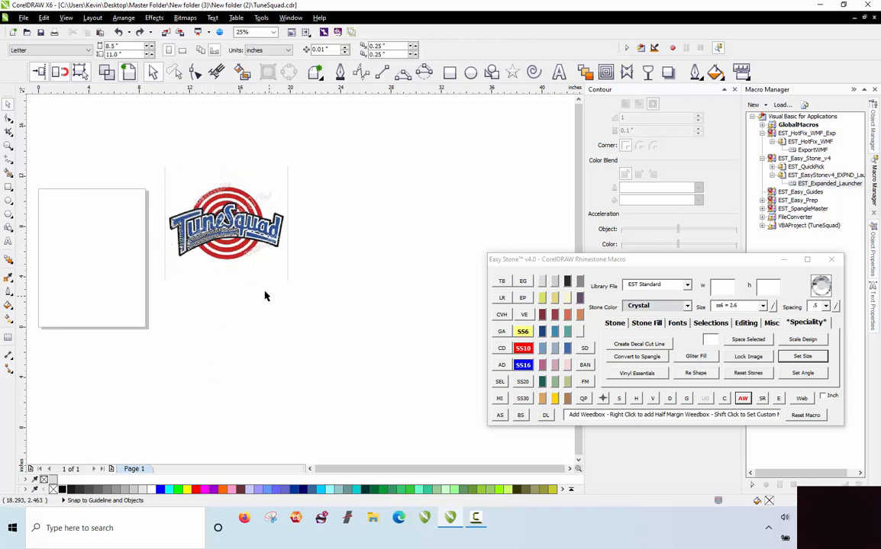
Copy the placed stones well clear of the logo image, add a weedbox behind them and inspect the preview
click(229, 229)
drag(229, 229, 329, 388)
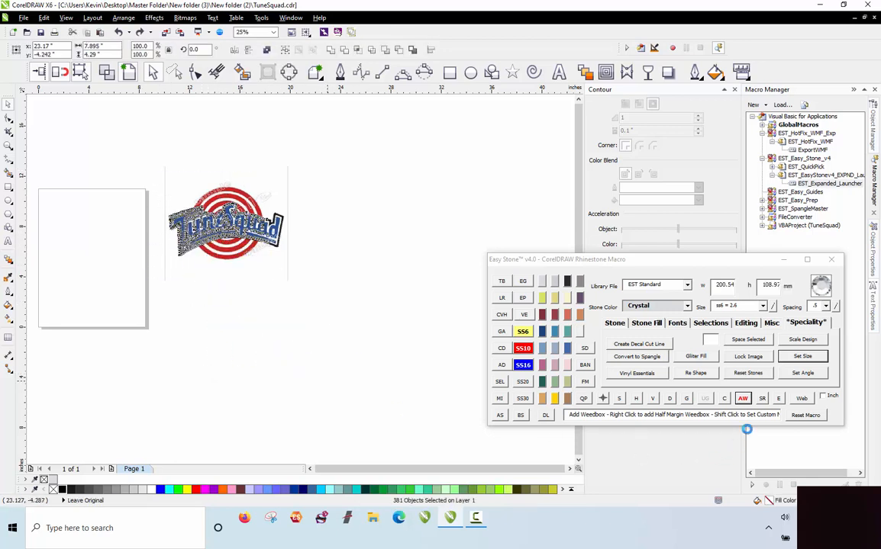
click(743, 398)
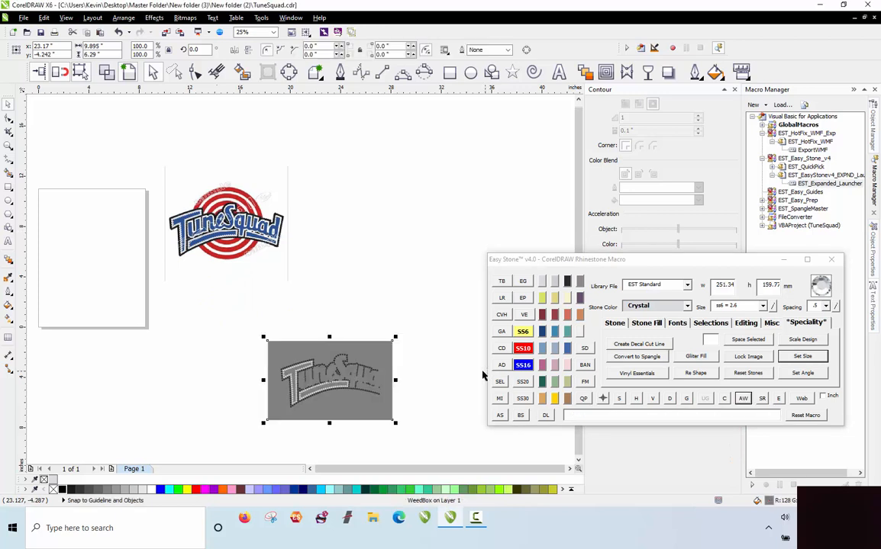
scroll(333, 359, up, 2)
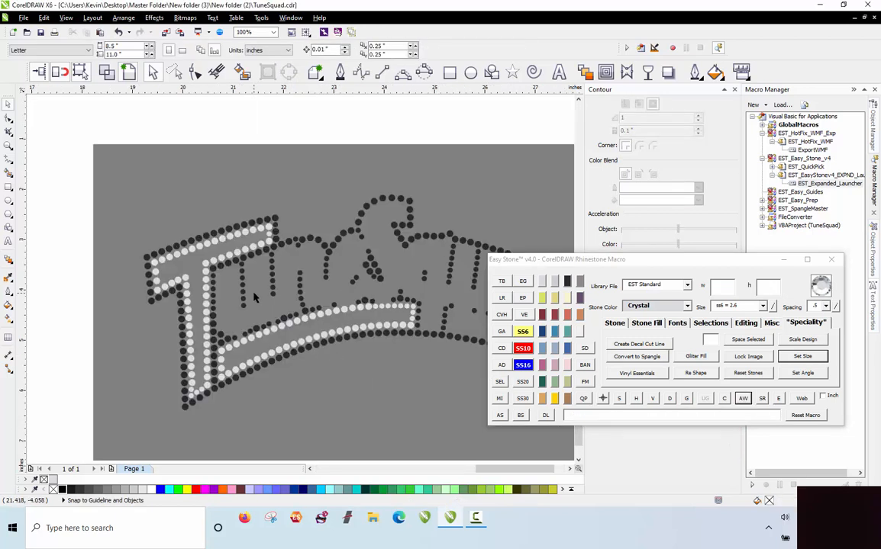
scroll(174, 257, down, 2)
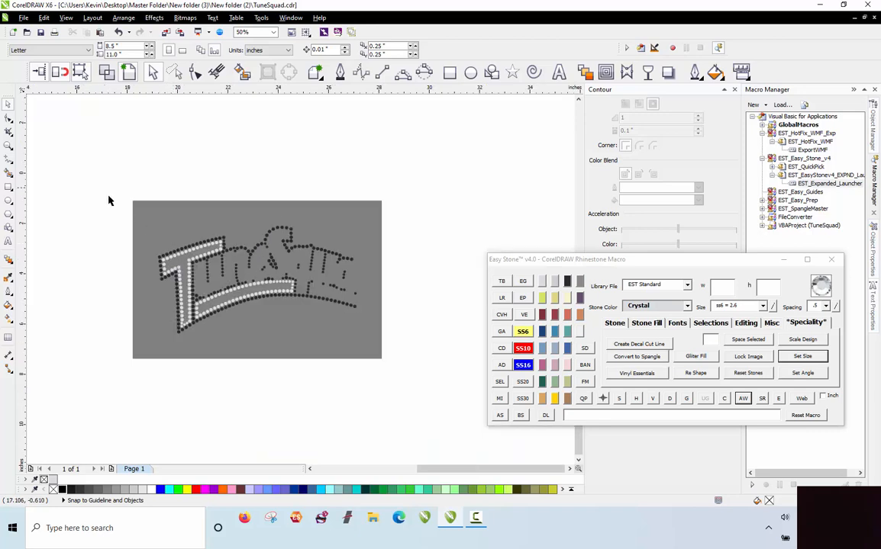
Delete the inspected stone copy and its weedbox, returning to the logo artwork
drag(108, 200, 397, 388)
key(Delete)
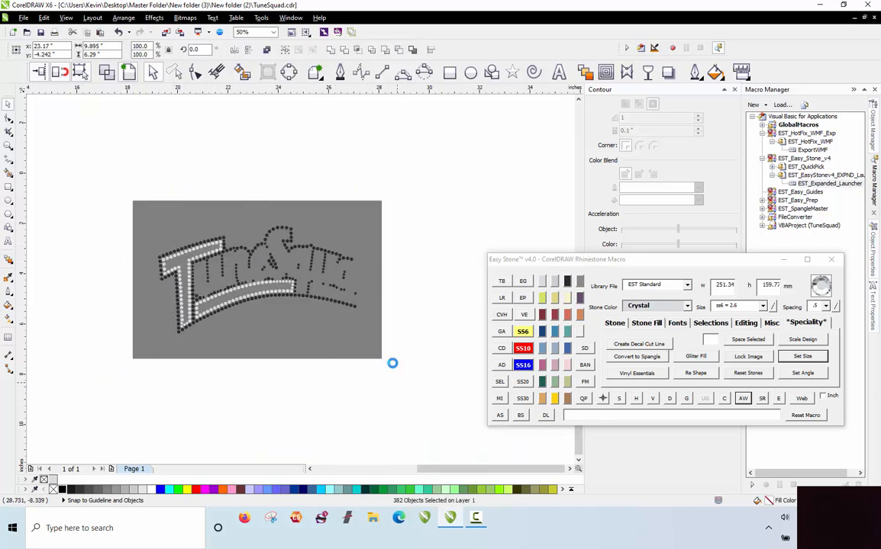
scroll(393, 364, down, 1)
scroll(203, 154, up, 2)
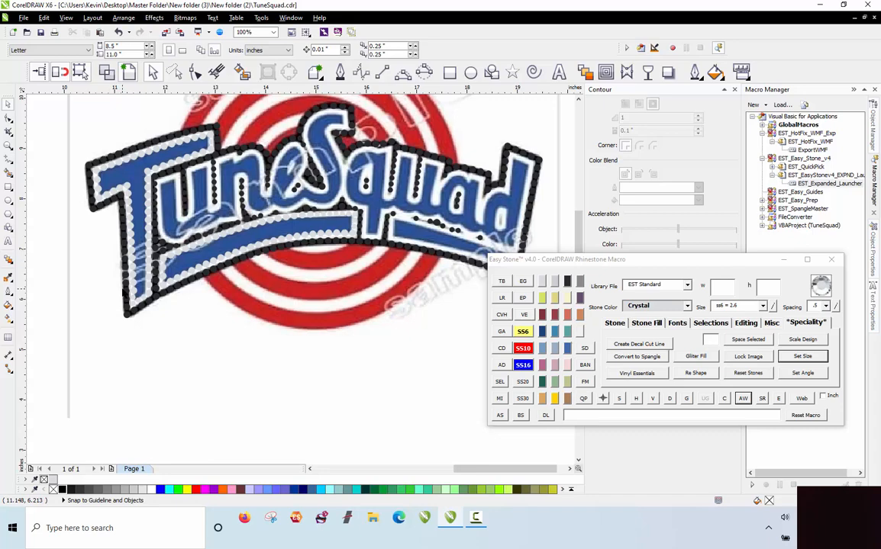
Copy an SS10 crystal stone into the blue near the T stem's bottom, recolor it Capri Blue and duplicate it directly above
scroll(125, 275, up, 4)
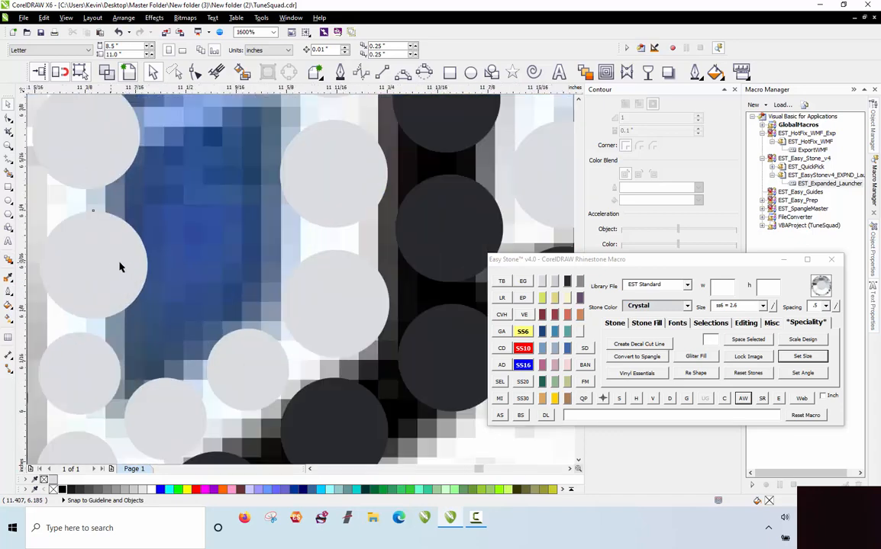
drag(119, 267, 241, 265)
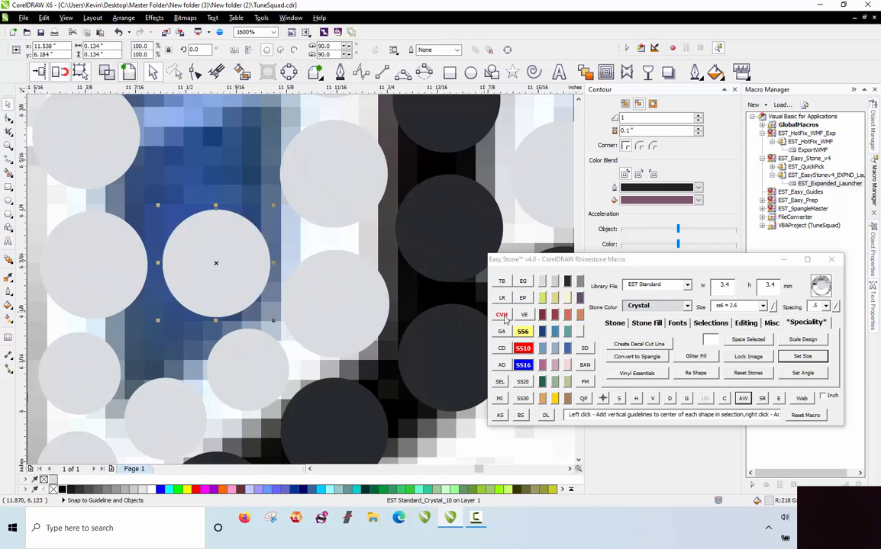
click(554, 331)
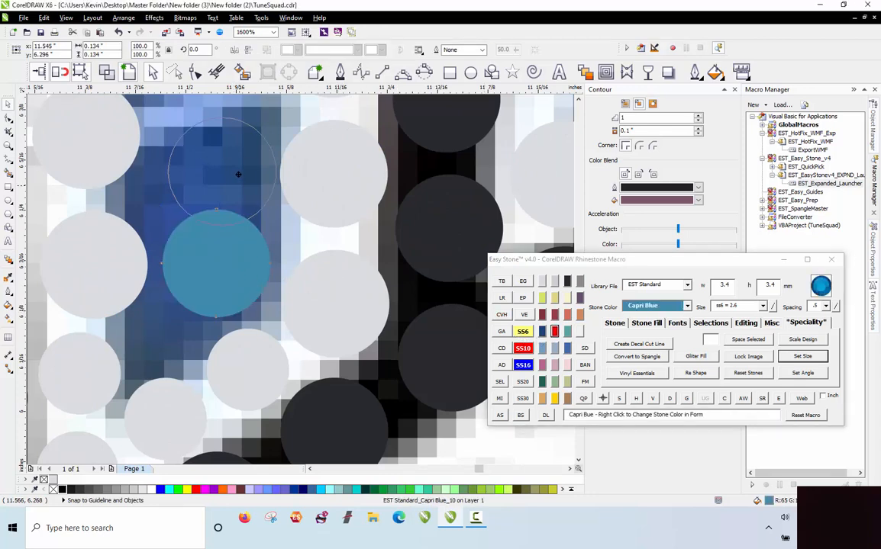
drag(238, 175, 230, 147)
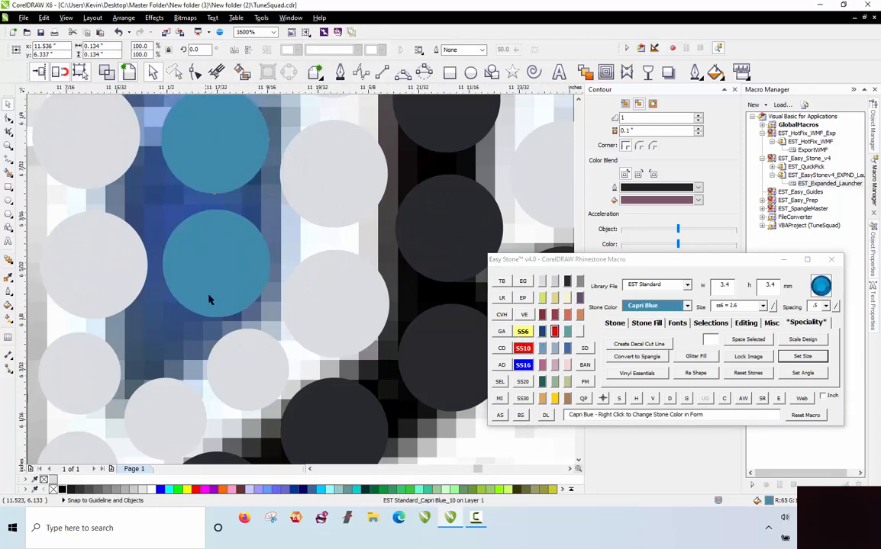
Copy the bottom Capri Blue stone toward the T stem's lower-left corner and change both the copy and the original to SS6
scroll(209, 298, up, 1)
click(225, 275)
drag(237, 266, 153, 375)
click(532, 334)
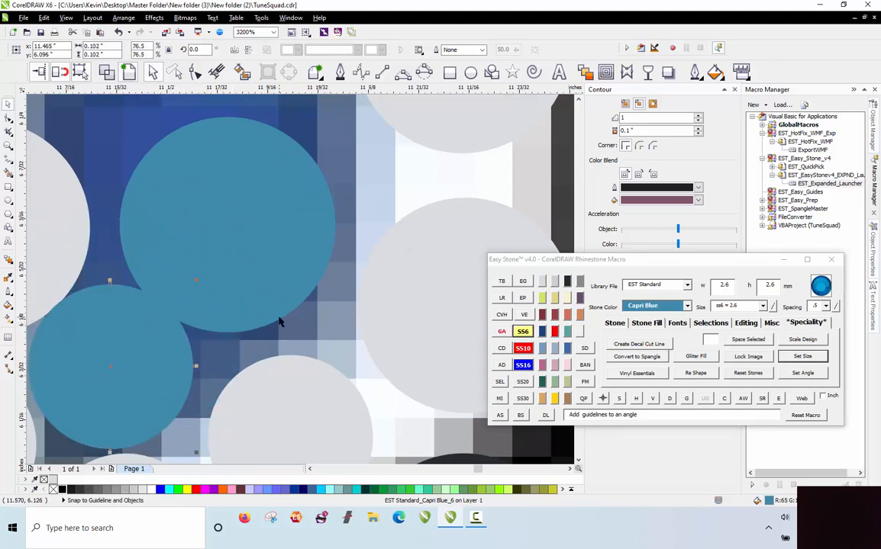
scroll(279, 318, down, 1)
click(283, 296)
click(530, 334)
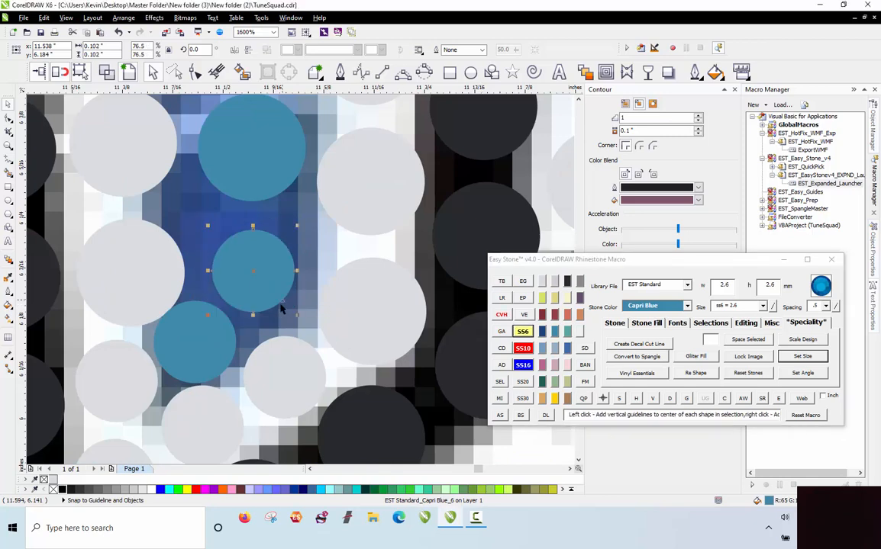
Nudge the two SS6 Capri Blue stones and the SS10 stone above them to even out their spacing
drag(276, 285, 285, 280)
drag(181, 330, 183, 327)
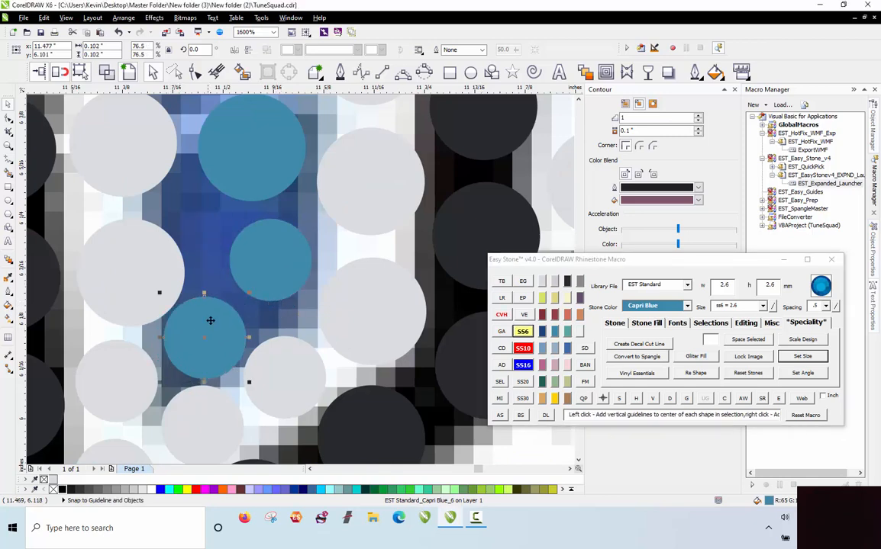
scroll(227, 344, down, 1)
scroll(238, 243, up, 1)
drag(240, 251, 233, 258)
scroll(233, 366, down, 2)
scroll(261, 346, up, 1)
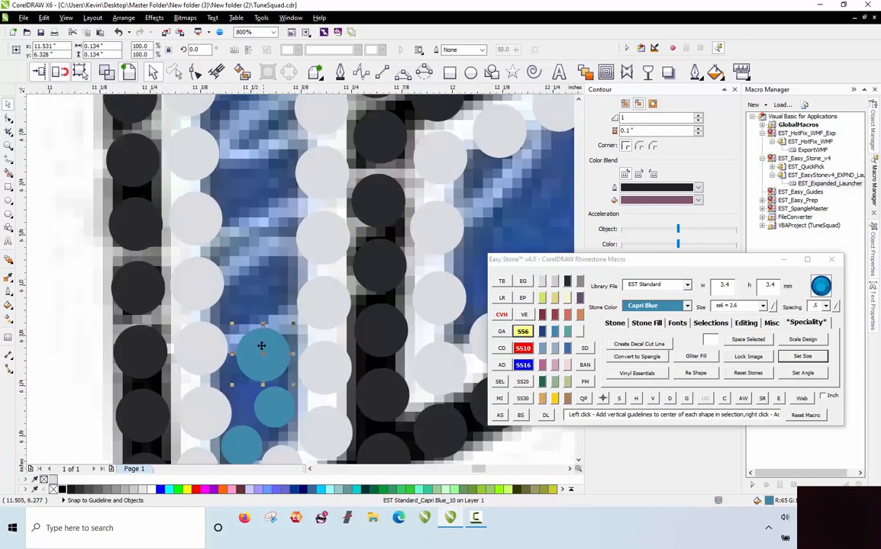
Undo the stone moves and the bottom stone's change to SS6, and delete the extra SS6 stone in the stem's corner
key(ctrl+z)
key(ctrl+z)
key(ctrl+z)
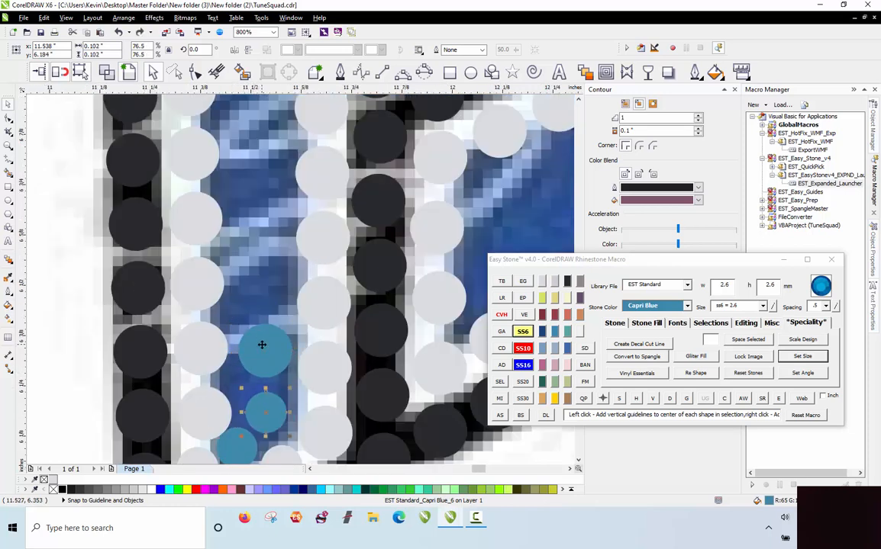
scroll(239, 221, down, 1)
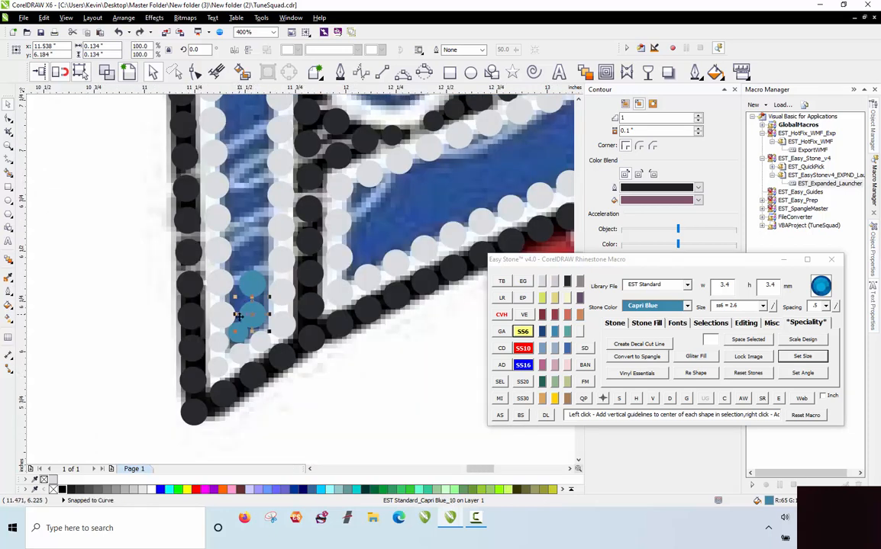
scroll(236, 357, up, 2)
key(Delete)
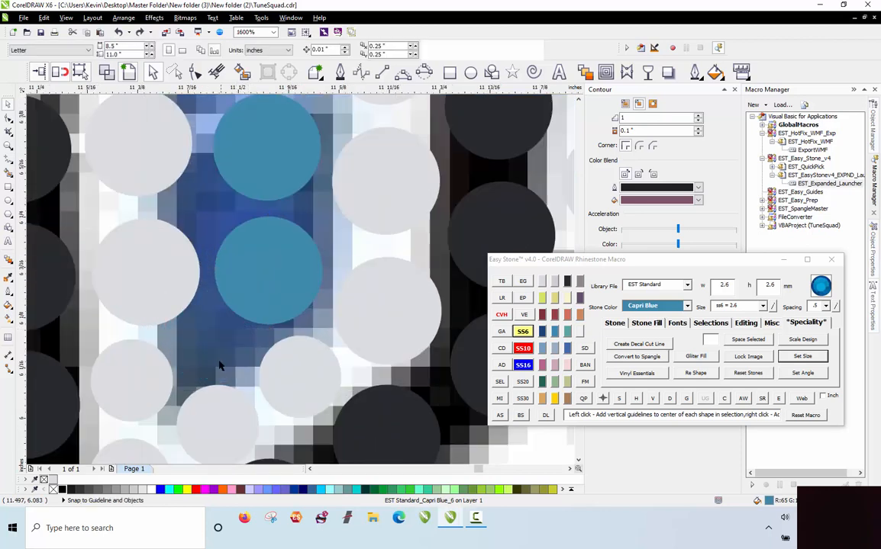
Stack four more SS10 Capri Blue stones up the middle of the T stem's shaded lower section
scroll(219, 364, down, 1)
scroll(219, 358, down, 2)
scroll(227, 388, up, 3)
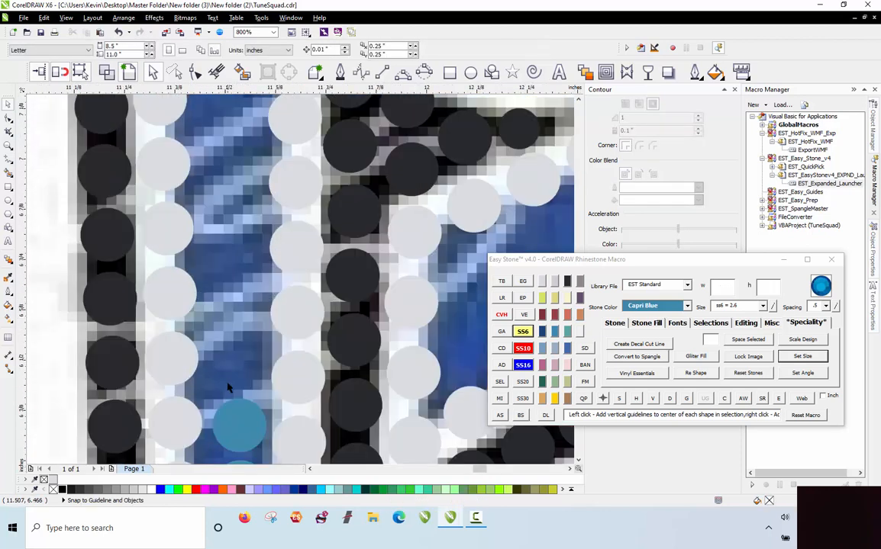
click(237, 364)
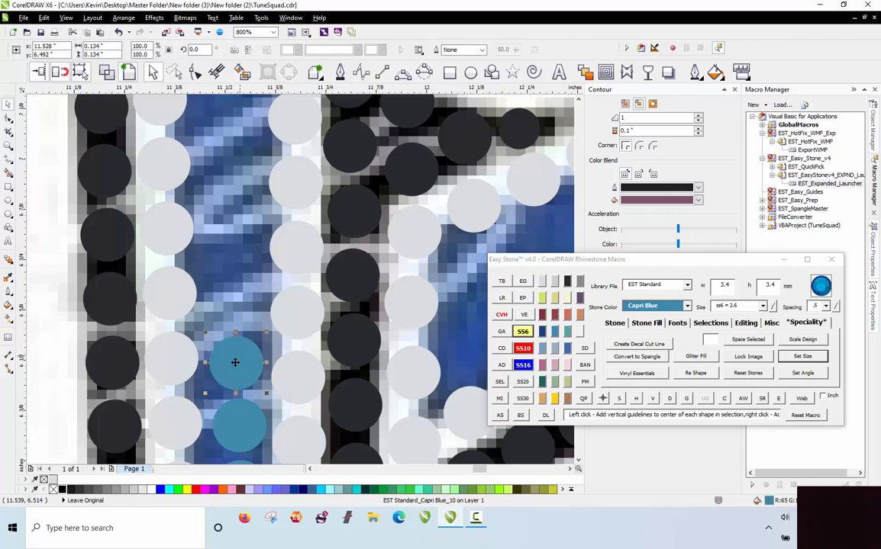
click(235, 302)
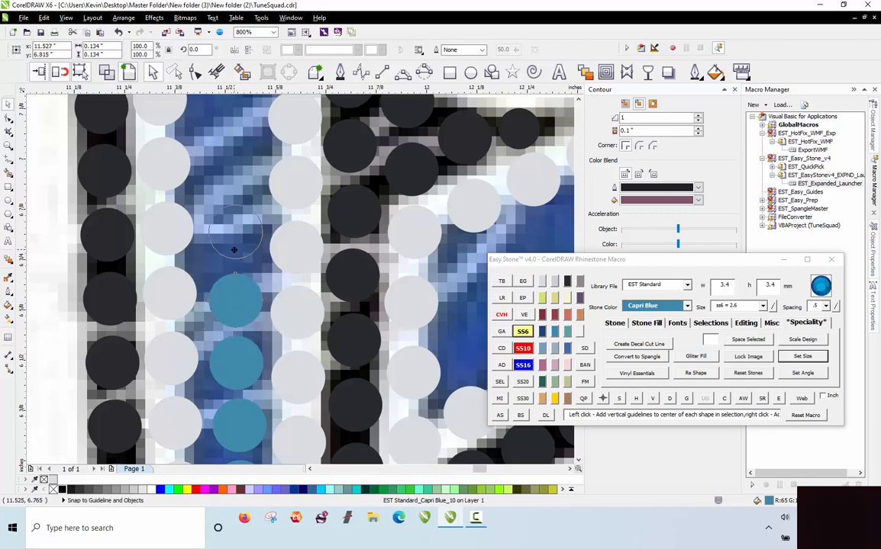
scroll(229, 293, down, 1)
scroll(244, 306, up, 2)
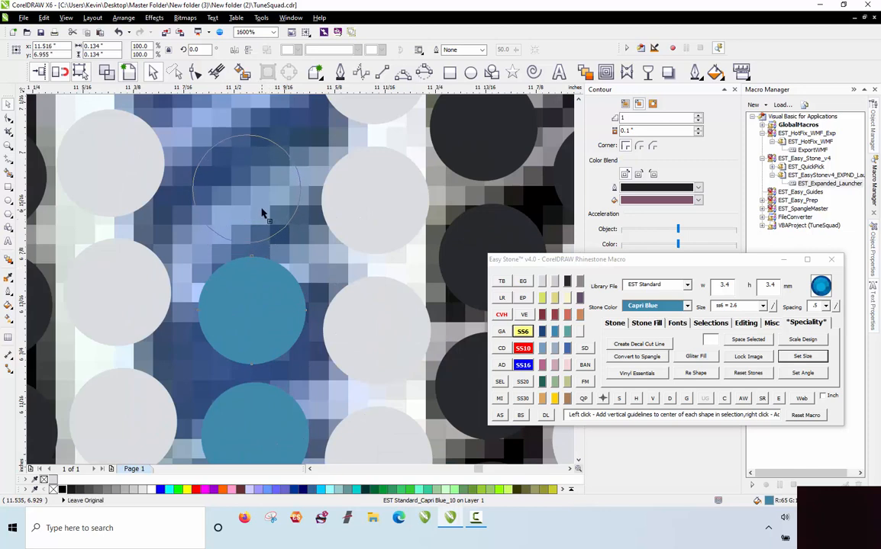
scroll(264, 287, down, 2)
scroll(264, 287, up, 1)
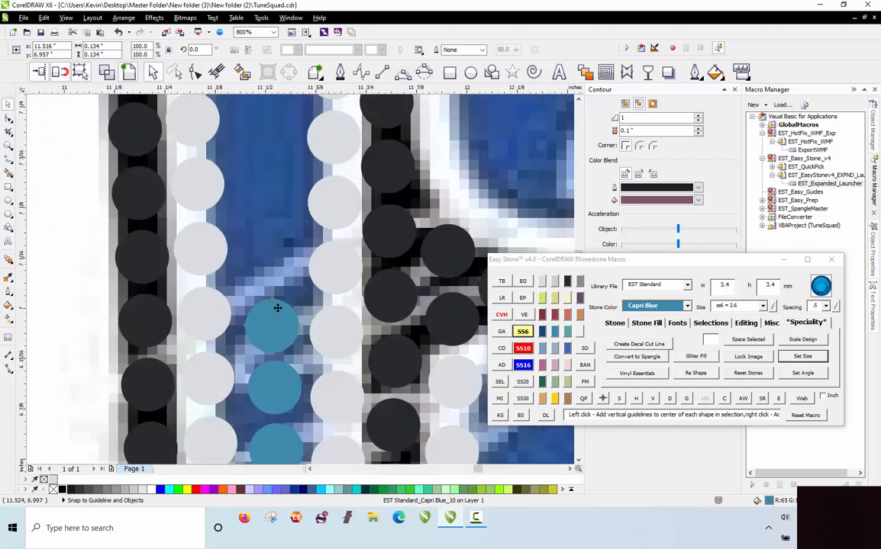
Continue the SS10 Capri Blue column up the T stem with three more evenly spaced stones
scroll(274, 305, up, 1)
mouse_move(273, 204)
mouse_down()
mouse_move(271, 197)
mouse_move(269, 338)
mouse_move(282, 303)
mouse_move(280, 206)
mouse_up()
scroll(271, 197, down, 2)
scroll(268, 338, up, 2)
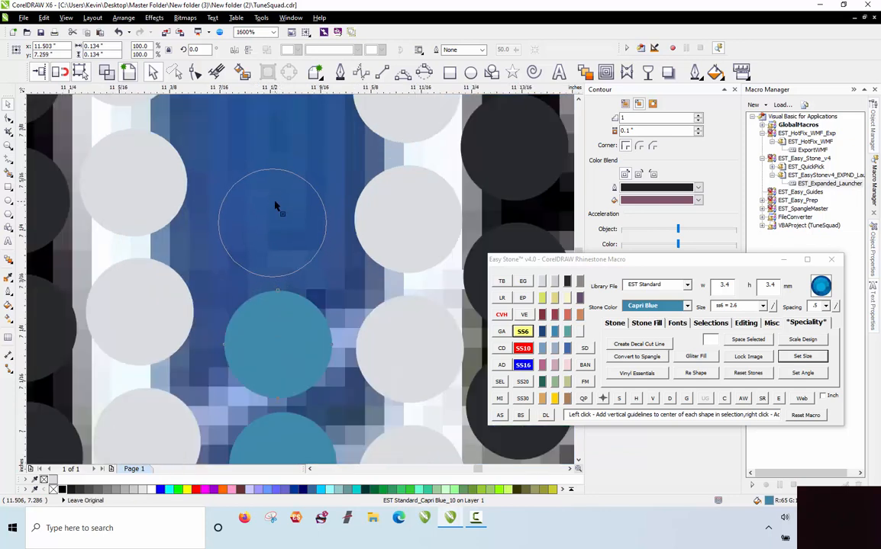
scroll(275, 320, down, 1)
scroll(272, 337, down, 1)
scroll(271, 335, up, 1)
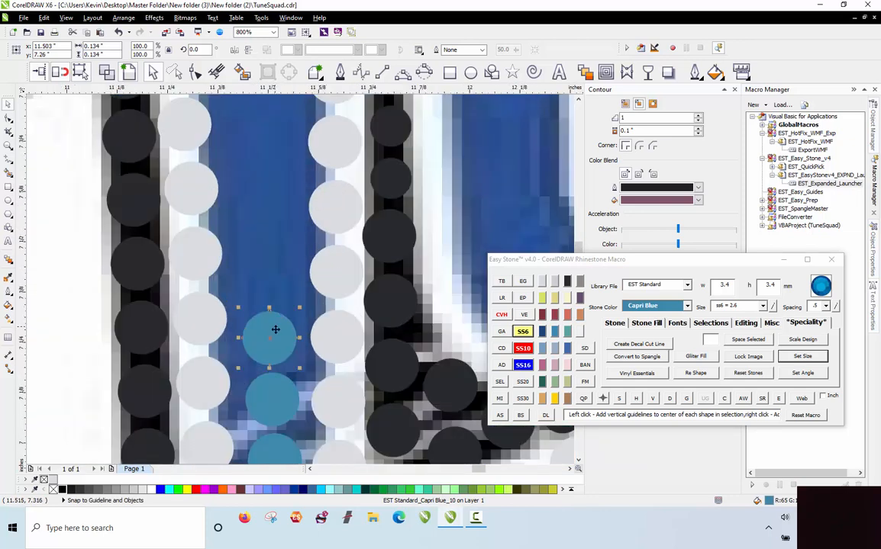
scroll(271, 335, up, 1)
drag(266, 350, 258, 226)
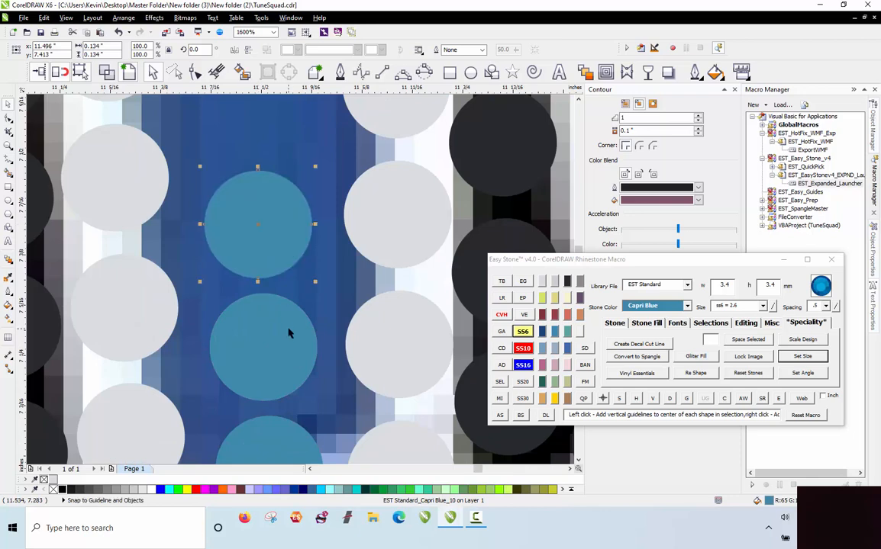
Place two SS6 Capri Blue stones side by side above the column's top SS10 stone, where the T stem widens
scroll(291, 335, down, 2)
scroll(272, 286, up, 2)
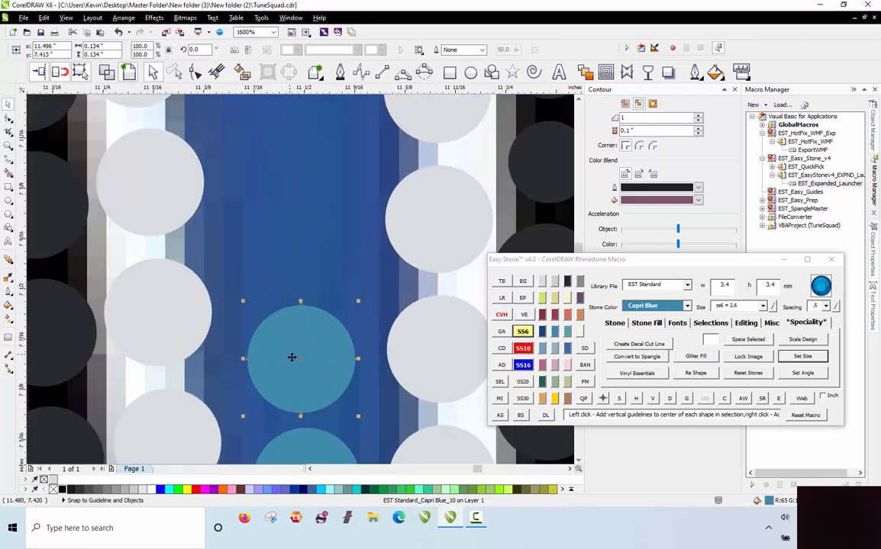
drag(292, 357, 260, 292)
click(523, 331)
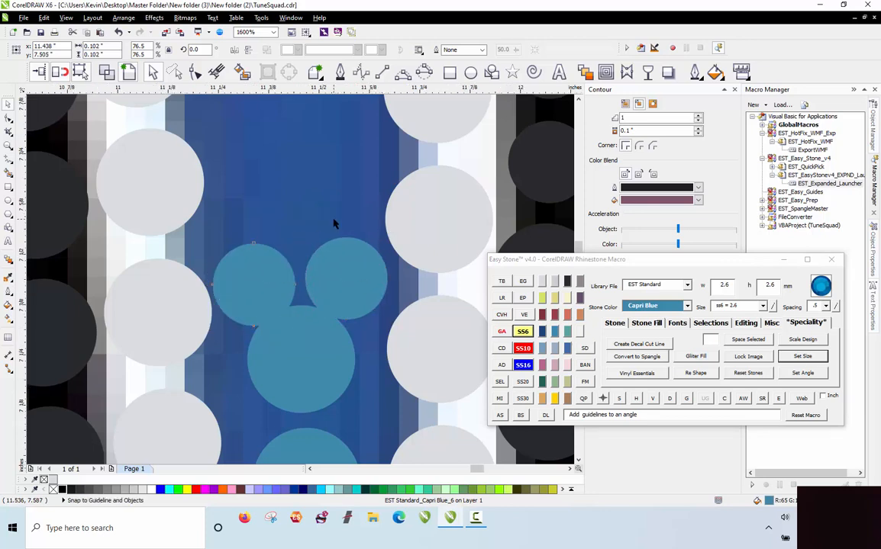
Spread apart the two SS6 Capri Blue stones above the T stem's SS10 column
scroll(333, 223, down, 2)
scroll(350, 256, up, 2)
click(351, 249)
drag(353, 252, 364, 252)
click(226, 252)
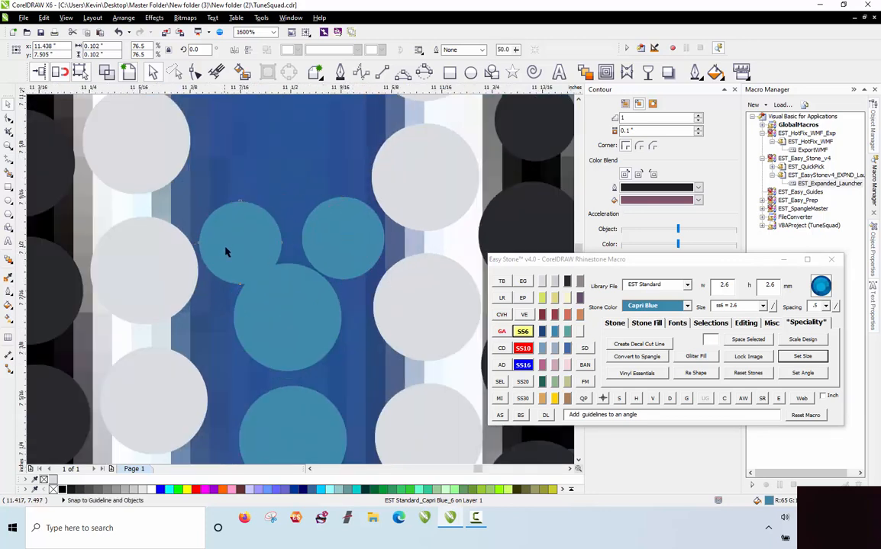
scroll(233, 227, down, 2)
scroll(271, 230, up, 2)
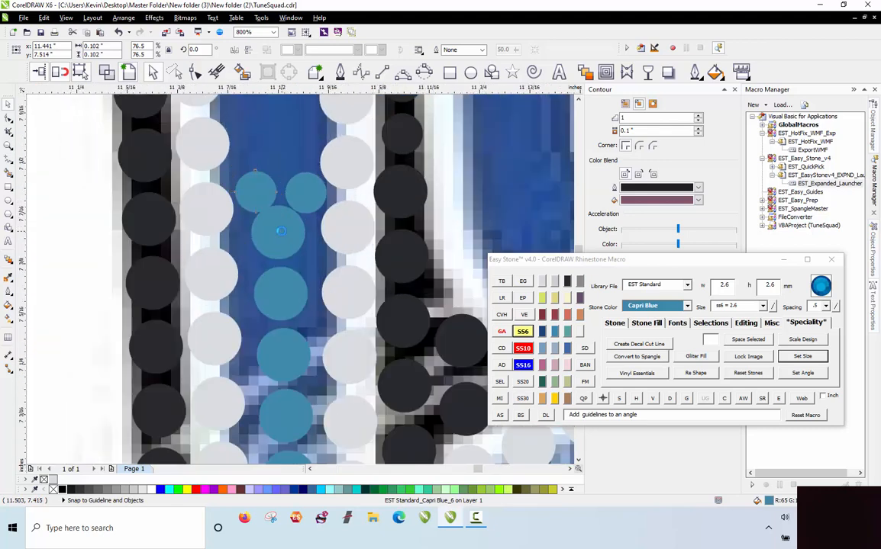
Nudge the stem column's top SS10 stone down slightly and respace the whole SS10 column evenly
click(286, 239)
drag(286, 243, 286, 246)
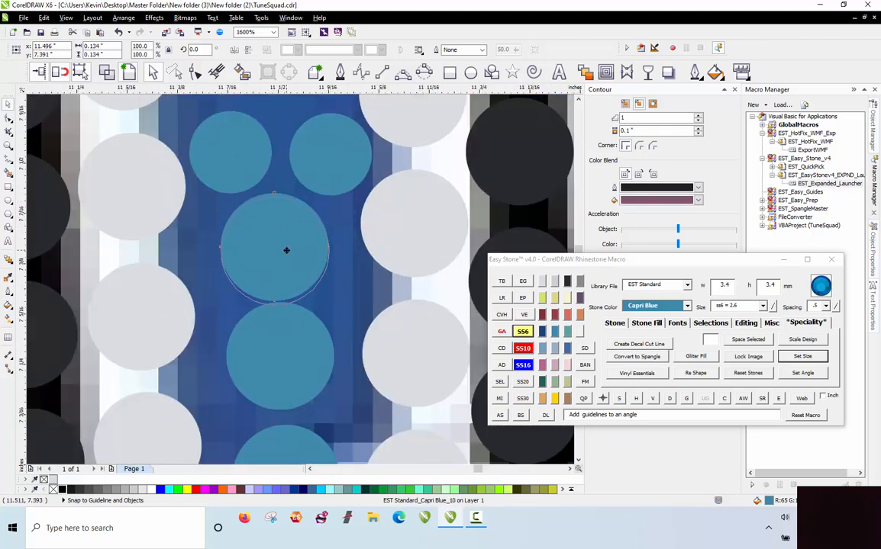
scroll(293, 185, down, 2)
shift+click(310, 435)
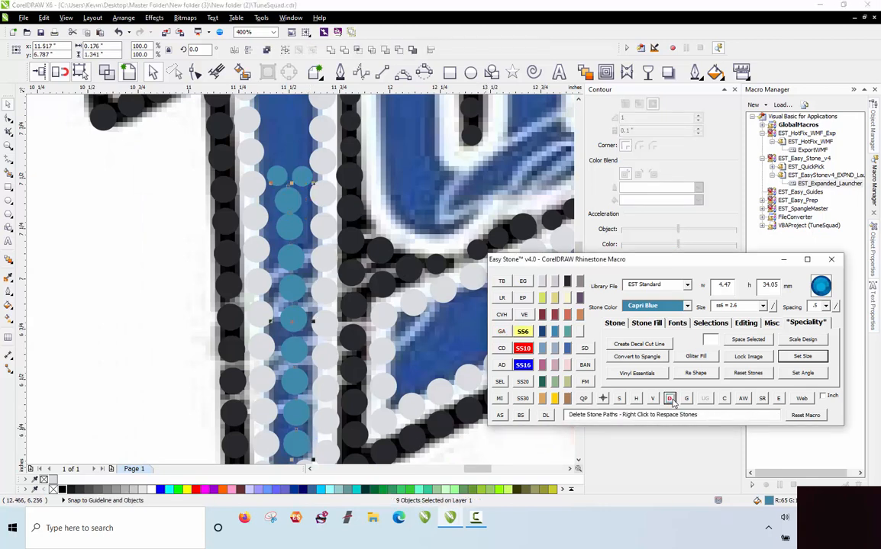
click(669, 399)
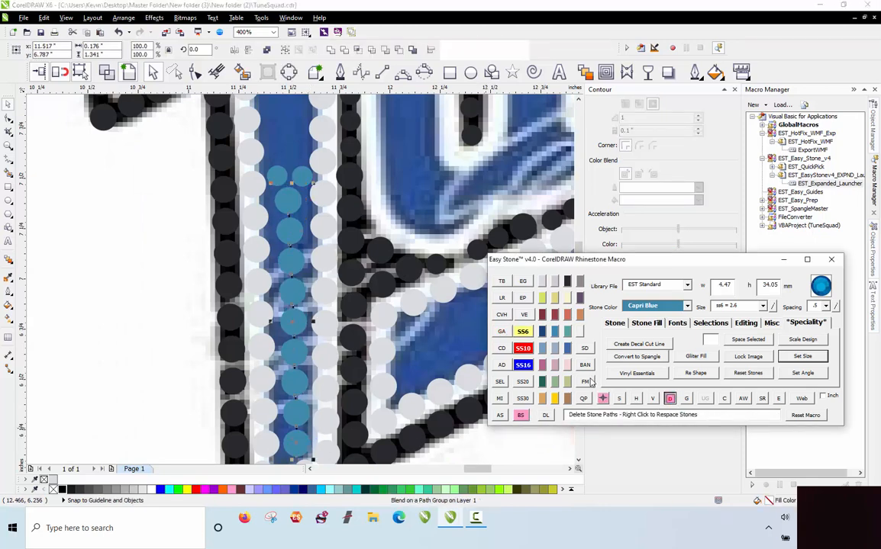
click(133, 307)
Add a second row of two SS6 Capri Blue stones directly above the first pair in the T stem
scroll(188, 380, down, 2)
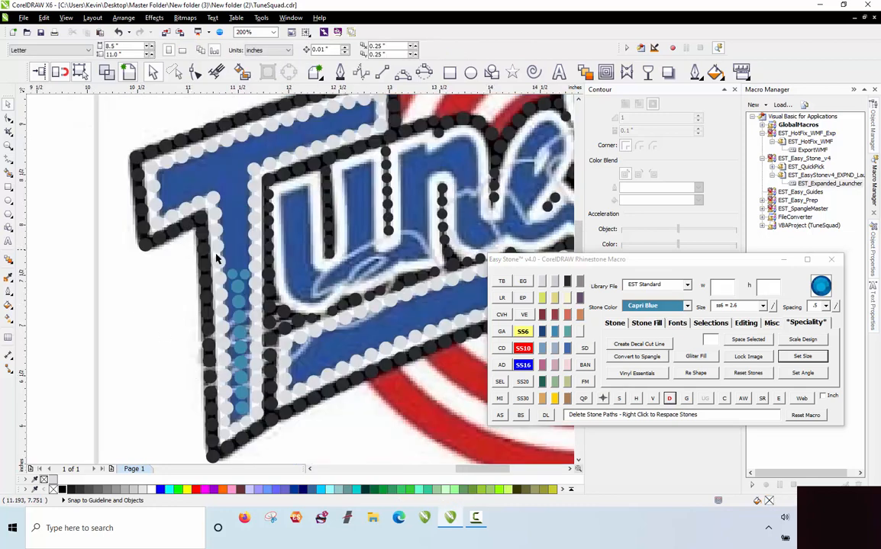
scroll(216, 260, up, 4)
right_click(259, 226)
drag(257, 258, 176, 234)
right_click(164, 231)
scroll(193, 250, down, 1)
scroll(197, 269, up, 1)
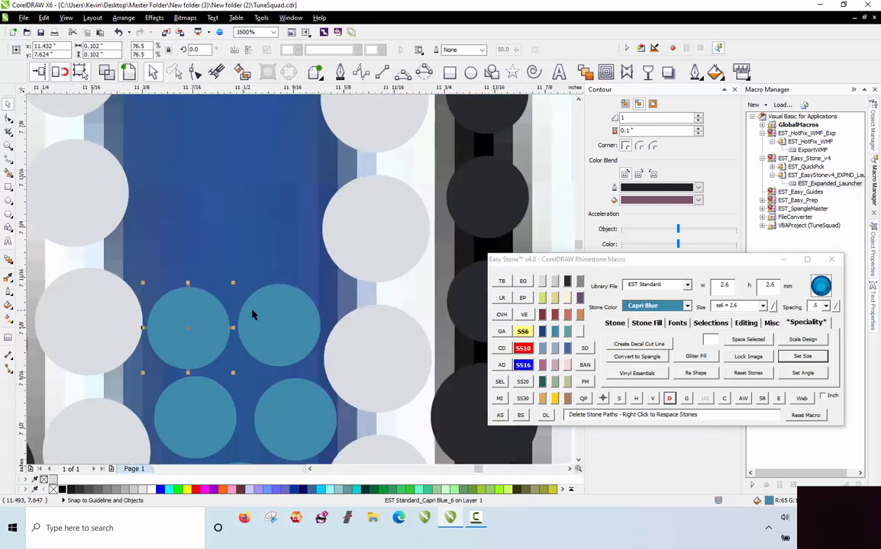
Stack three more rows of paired SS6 Capri Blue stones up the T stem
drag(197, 270, 188, 197)
scroll(207, 336, down, 1)
scroll(197, 276, up, 1)
drag(269, 263, 261, 174)
scroll(261, 229, down, 1)
scroll(203, 301, up, 1)
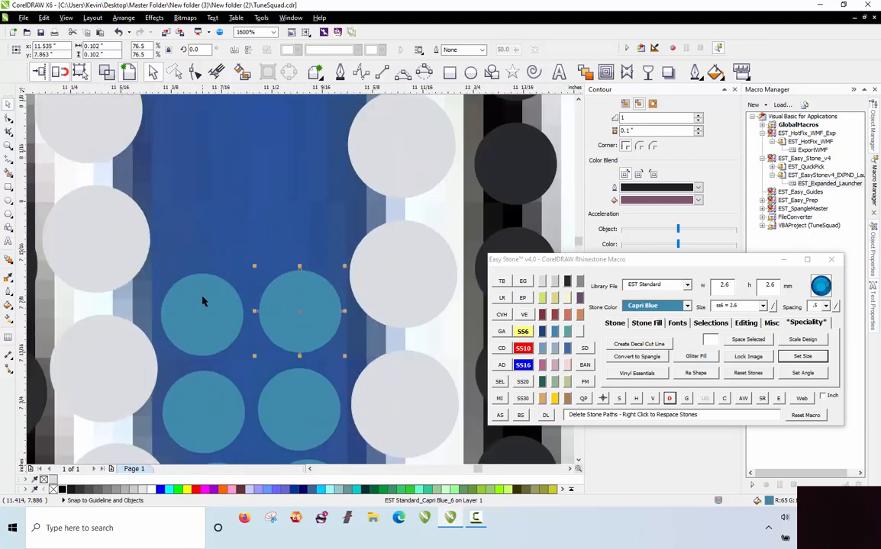
drag(202, 301, 206, 204)
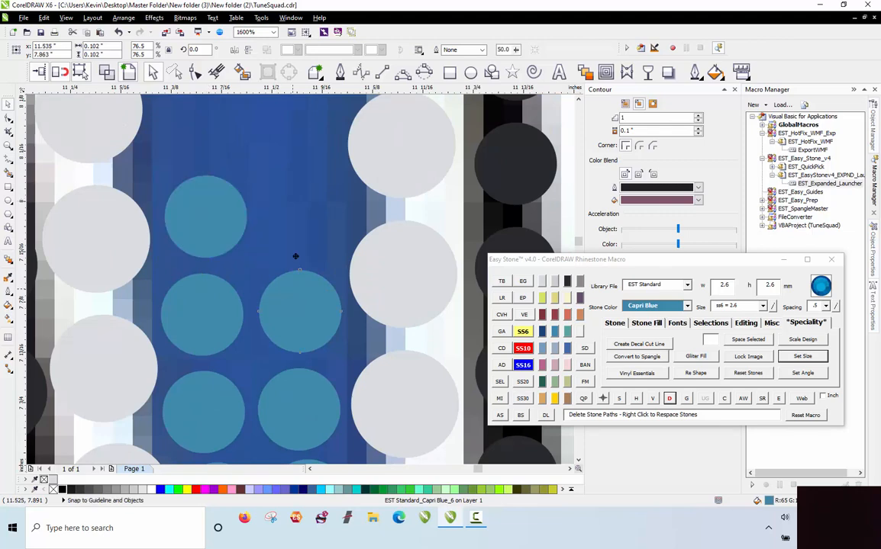
drag(294, 284, 297, 200)
scroll(276, 333, down, 2)
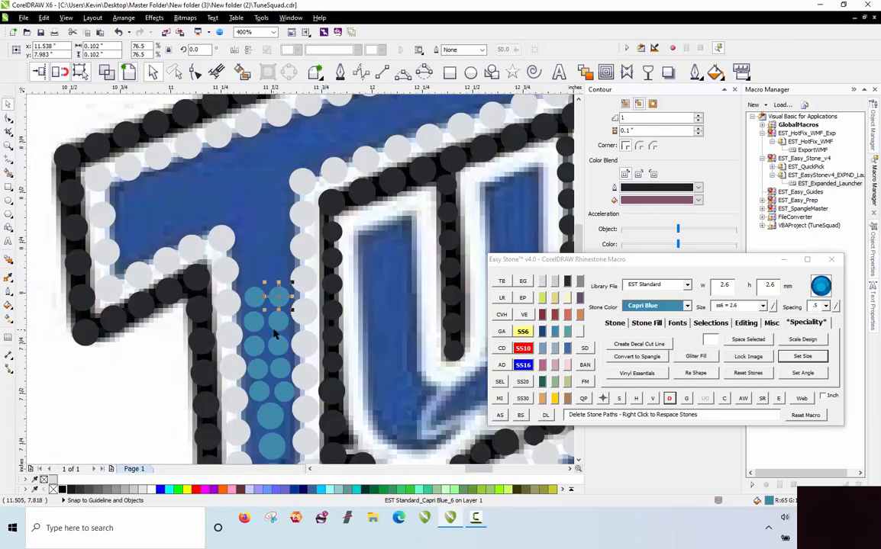
Copy an SS10 Capri Blue stone into the right end of the T's crossbar, centred between the white borders
scroll(276, 333, down, 1)
scroll(271, 286, up, 1)
scroll(262, 242, down, 1)
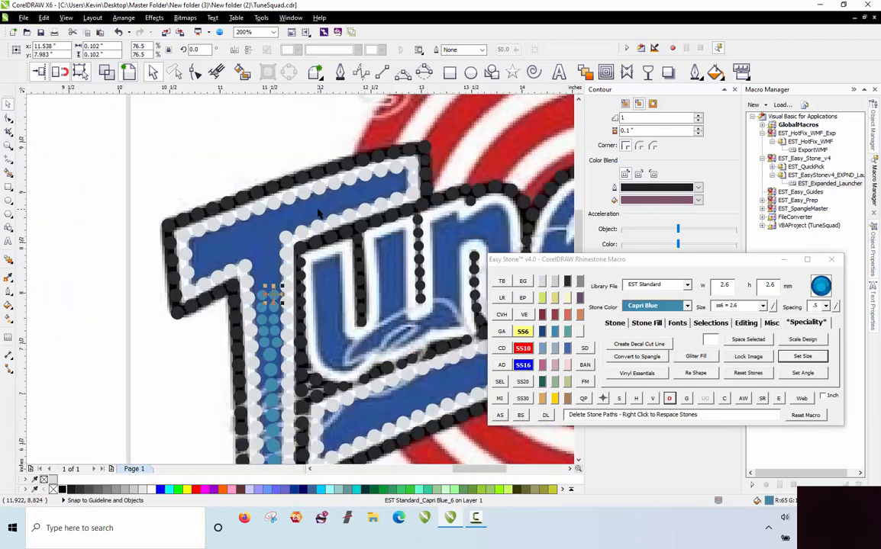
scroll(255, 263, up, 1)
scroll(229, 275, down, 1)
scroll(221, 381, up, 1)
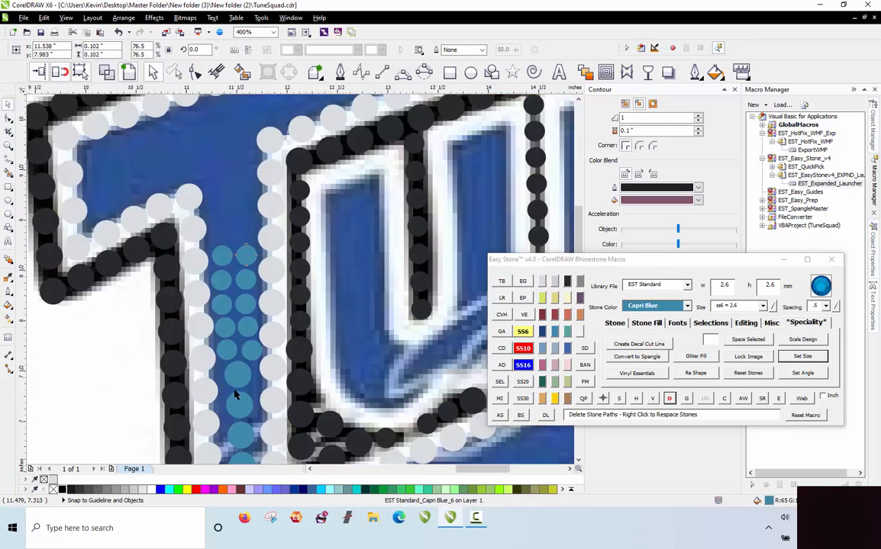
scroll(232, 400, down, 1)
scroll(369, 216, up, 3)
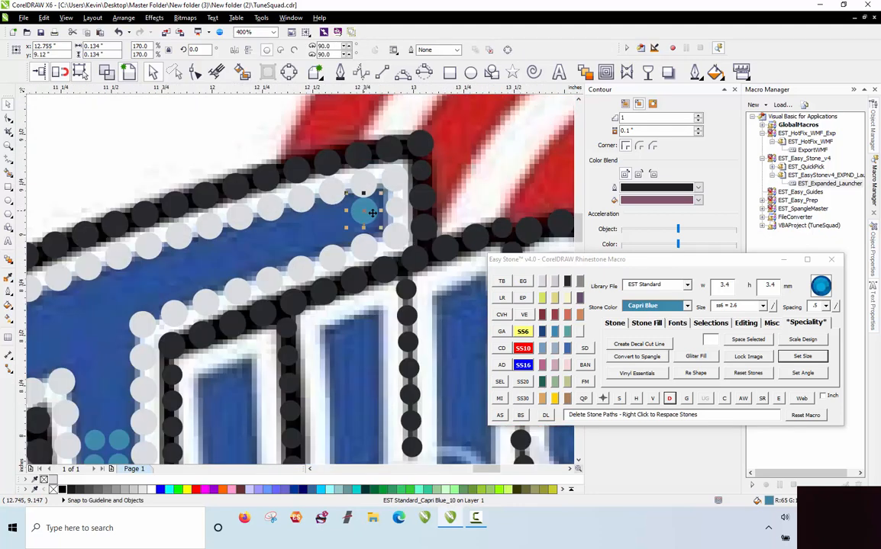
drag(385, 219, 389, 218)
scroll(390, 218, down, 1)
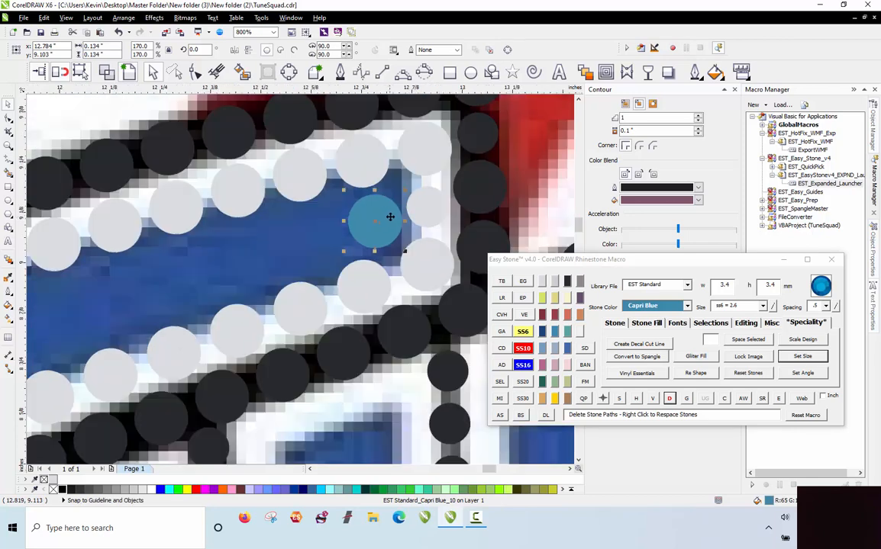
Place two more SS10 Capri Blue stones leftward along the crossbar from the end stone
drag(313, 232, 309, 232)
right_click(310, 232)
drag(309, 232, 255, 255)
right_click(240, 251)
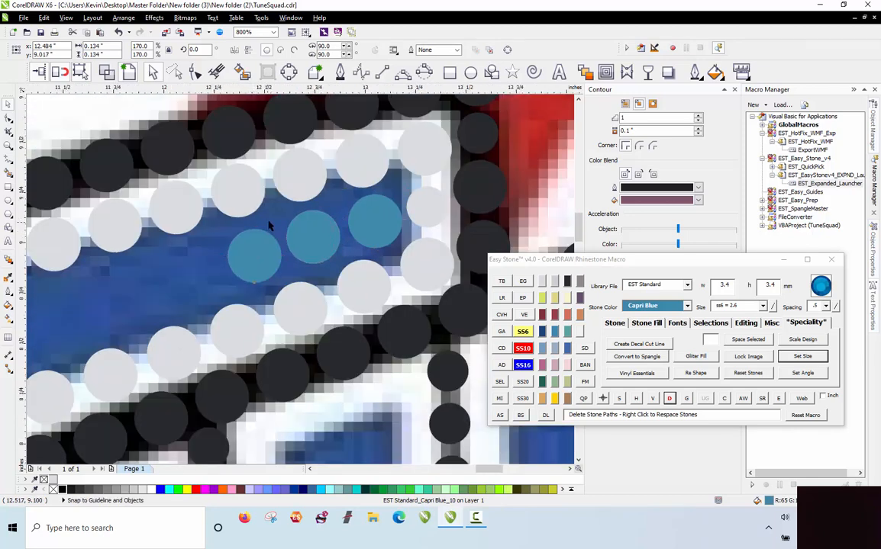
scroll(255, 251, down, 1)
scroll(232, 244, up, 1)
Place two pairs of stacked SS6 Capri Blue stones left of the crossbar's third SS10 stone, nudging that stone to make room
scroll(285, 251, down, 1)
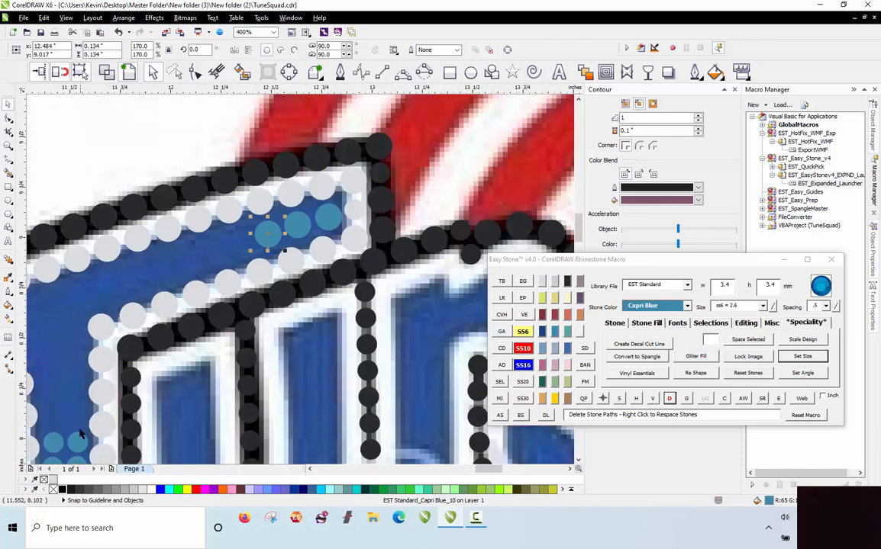
scroll(244, 233, up, 2)
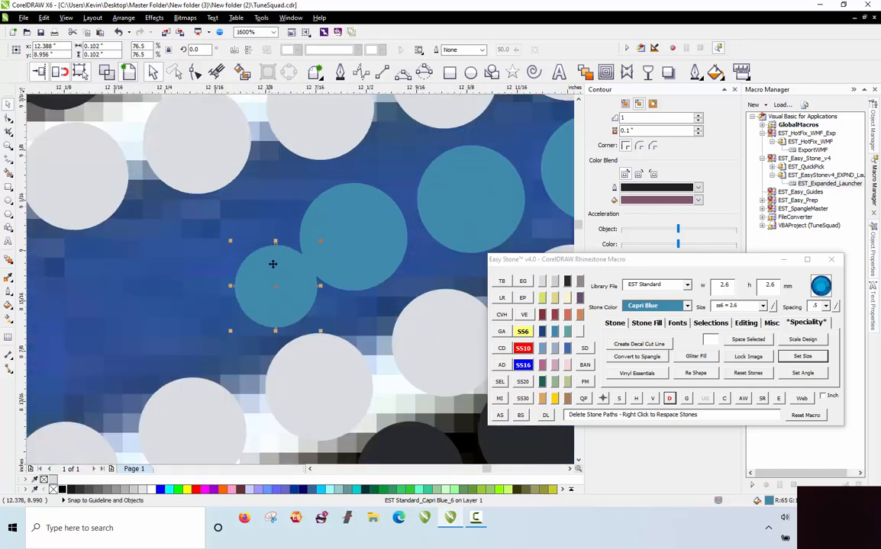
drag(248, 290, 241, 297)
drag(240, 298, 253, 206)
right_click(251, 216)
drag(333, 253, 338, 262)
drag(263, 228, 268, 228)
right_click(146, 343)
drag(169, 322, 146, 342)
drag(145, 342, 160, 252)
right_click(160, 251)
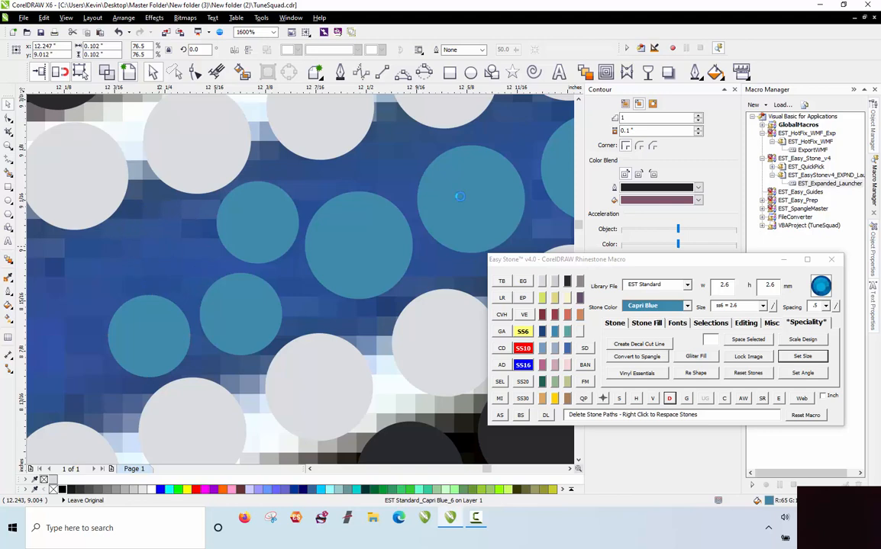
Continue the crossbar fill leftward with two more stacked pairs of SS6 Capri Blue stones
scroll(465, 202, down, 2)
scroll(427, 215, up, 2)
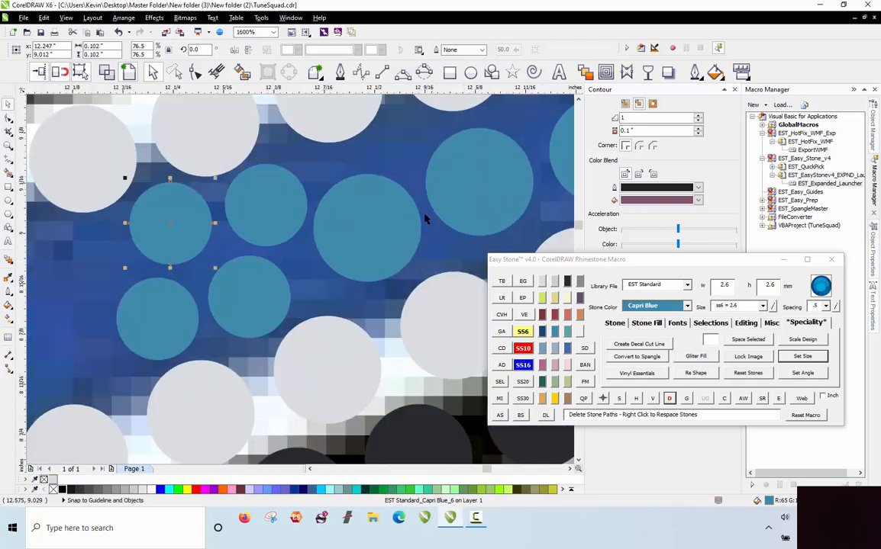
scroll(418, 218, down, 1)
drag(242, 269, 256, 202)
scroll(258, 259, up, 2)
drag(186, 305, 147, 337)
drag(147, 337, 155, 249)
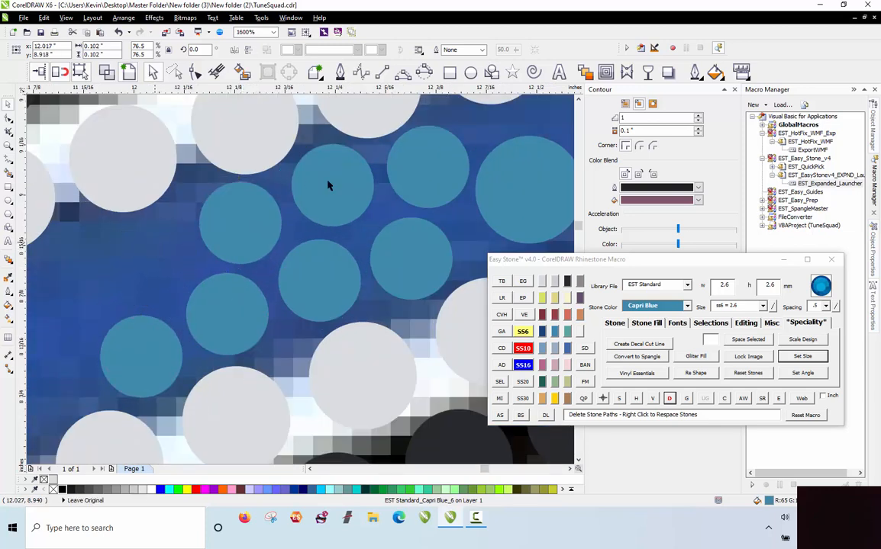
Place two SS10 Capri Blue stones, one above the other, at the left end of the T's crossbar
scroll(327, 195, down, 3)
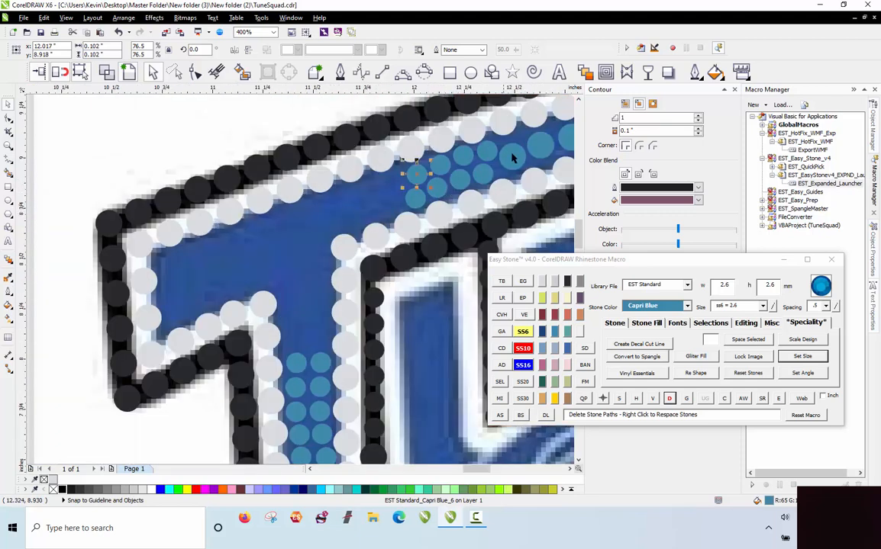
drag(512, 155, 203, 344)
scroll(179, 306, up, 3)
scroll(203, 344, down, 1)
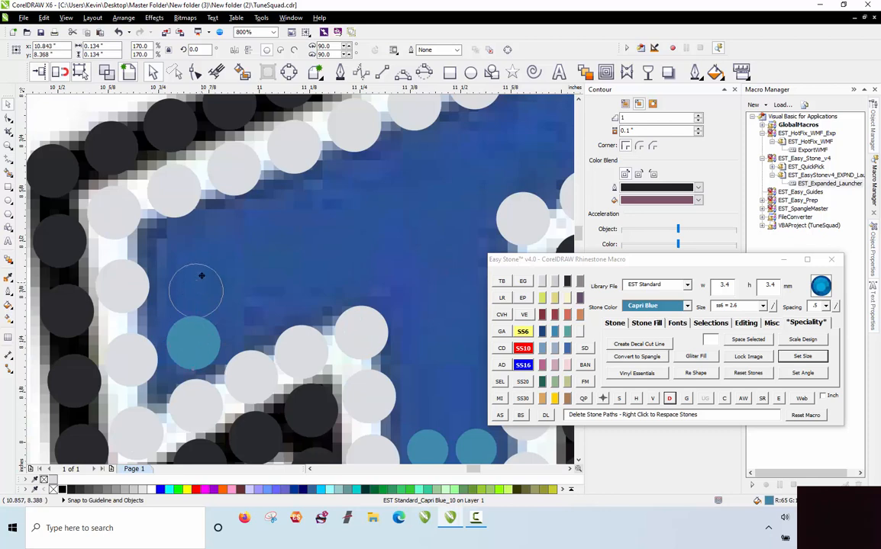
drag(201, 277, 197, 262)
Respace the two SS10 stones evenly between the border stones above and below them
shift+click(183, 202)
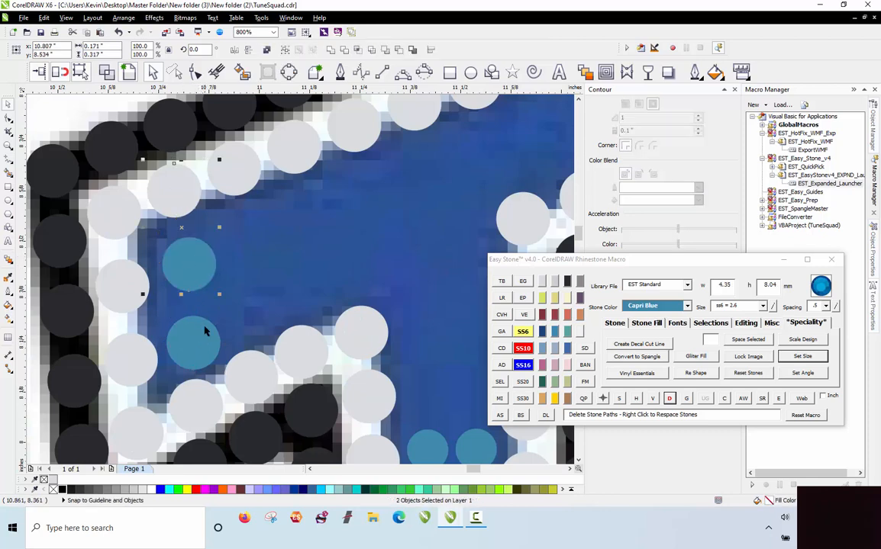
right_click(669, 398)
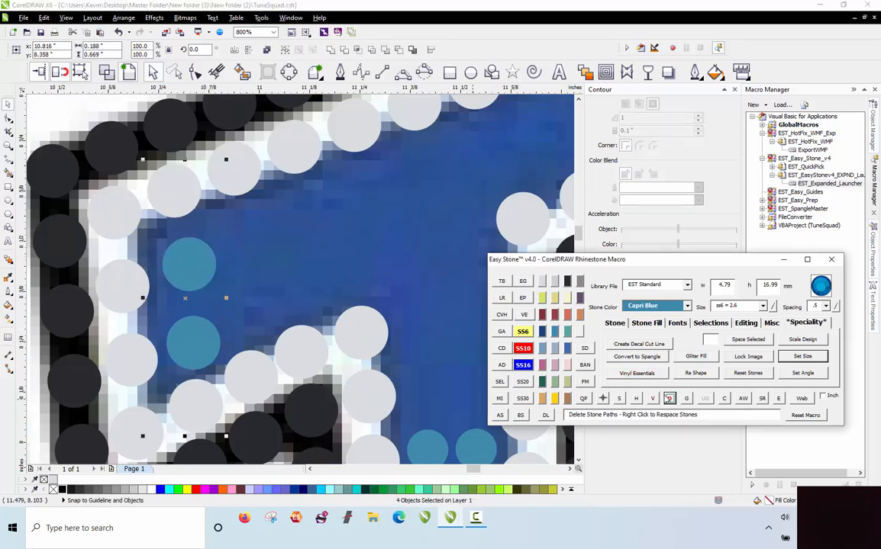
click(238, 239)
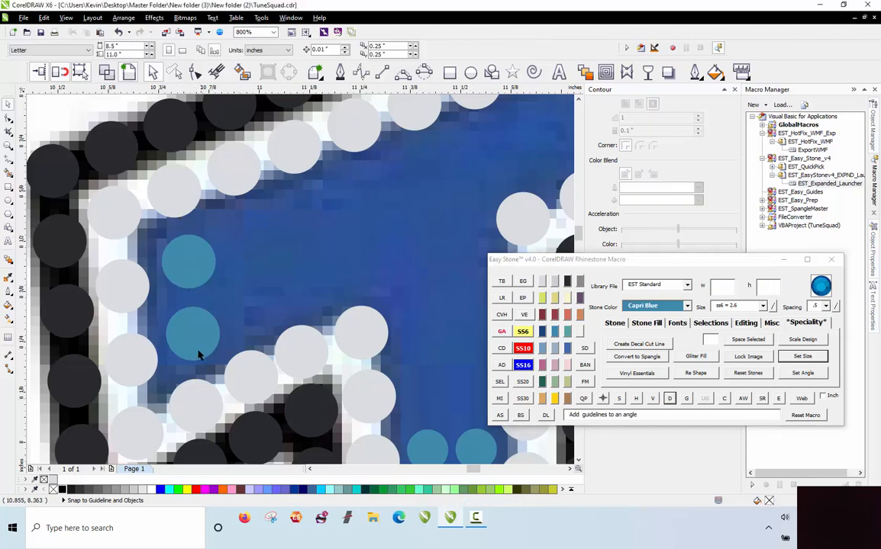
Fill the crossbar's left arm with two more stacked SS10 Capri Blue pairs and one extra SS10 stone in the upper row
drag(206, 349, 330, 299)
key(space)
key(space)
key(space)
scroll(289, 210, down, 2)
scroll(288, 242, up, 2)
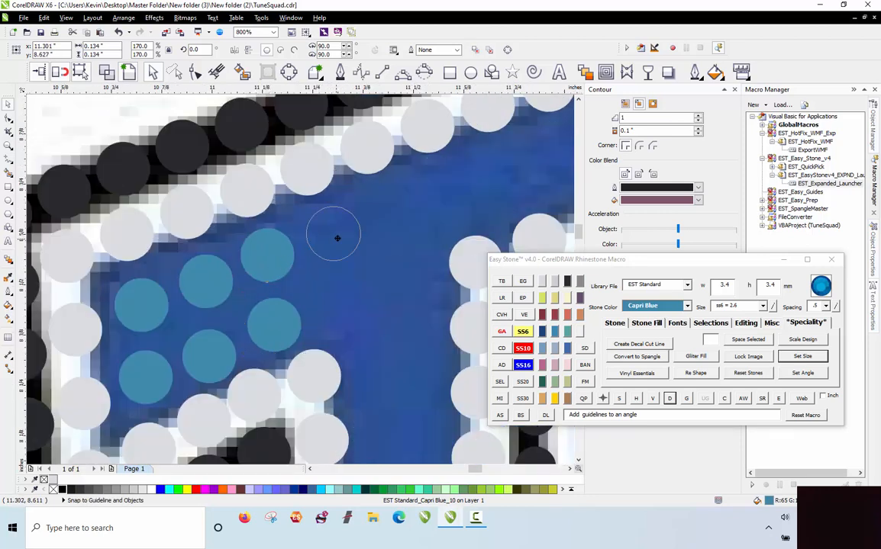
drag(338, 238, 330, 241)
scroll(233, 231, down, 3)
Extend both rows of the crossbar's SS6 fill toward the stem with three more Capri Blue stones each
scroll(436, 183, up, 4)
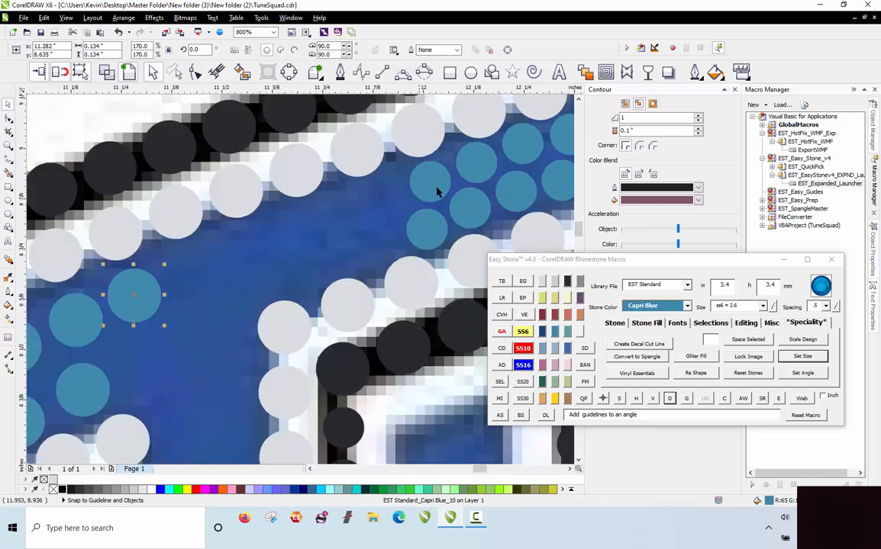
drag(319, 200, 123, 264)
key(space)
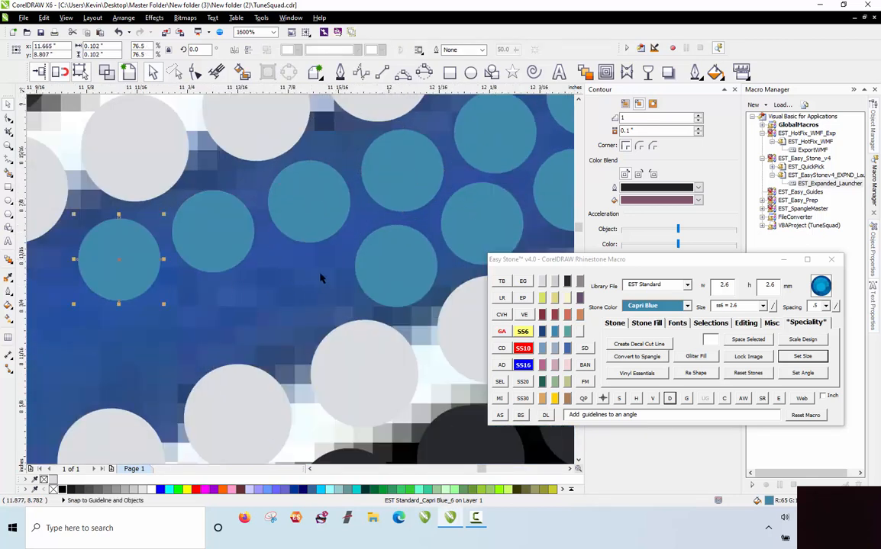
drag(288, 282, 161, 329)
key(space)
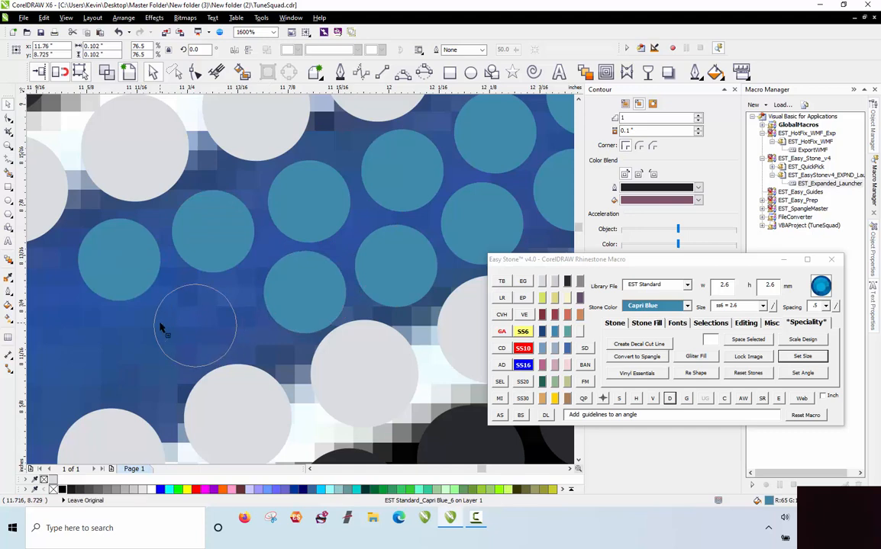
drag(107, 338, 73, 352)
scroll(318, 227, down, 2)
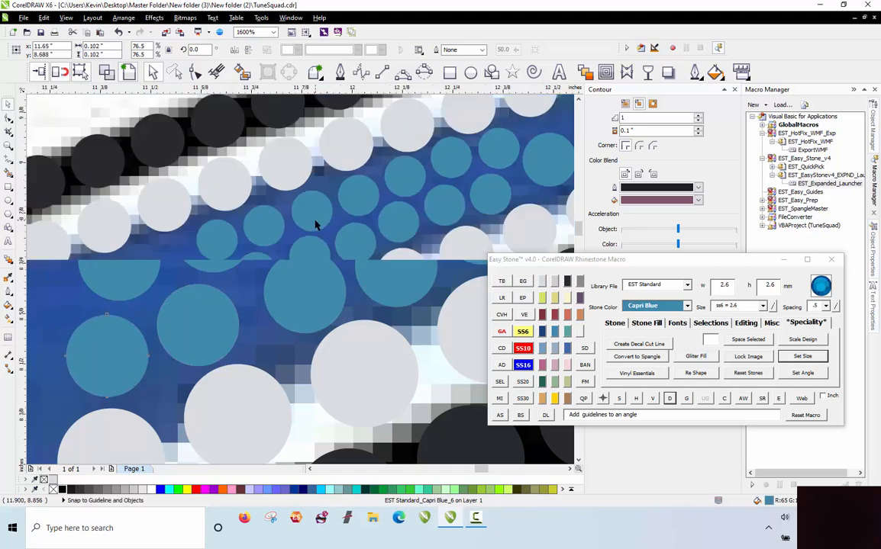
Add two Capri Blue stones to close the crossbar's upper row above the stem, changing the last one to SS10
scroll(244, 238, up, 2)
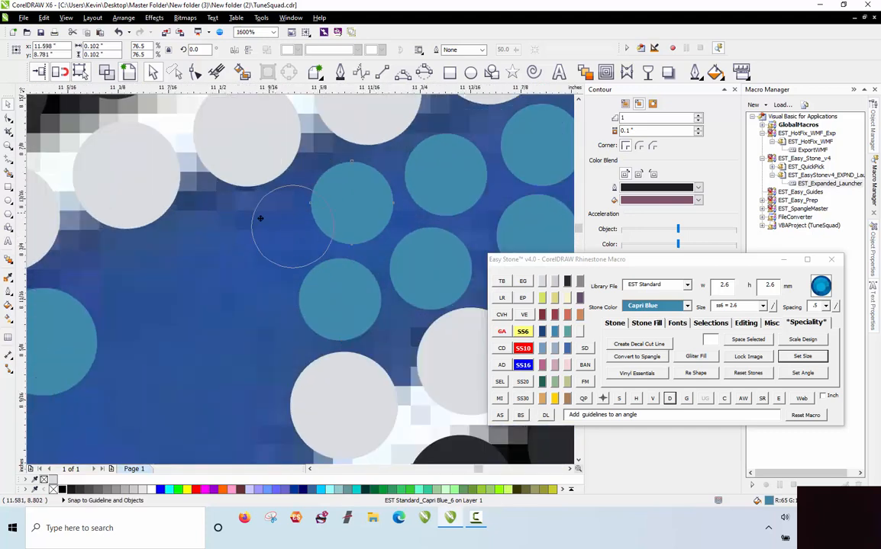
drag(260, 219, 133, 284)
key(space)
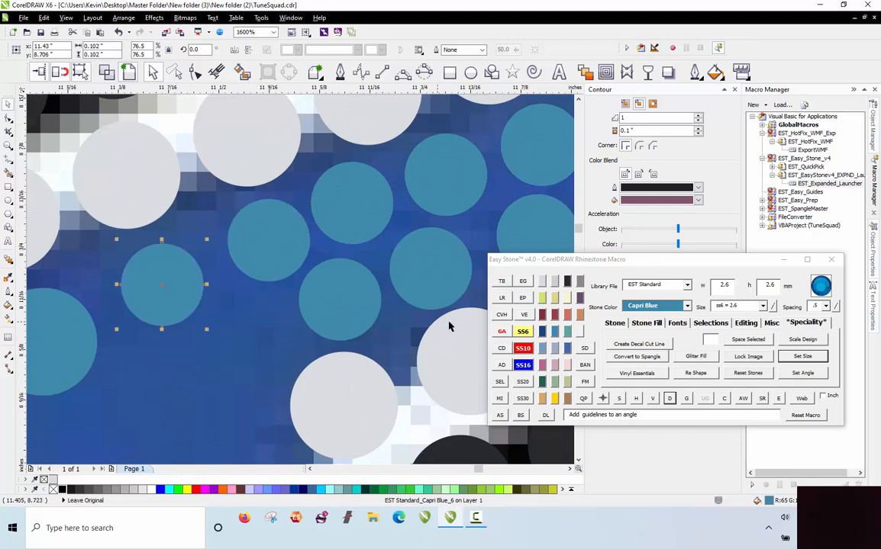
click(522, 348)
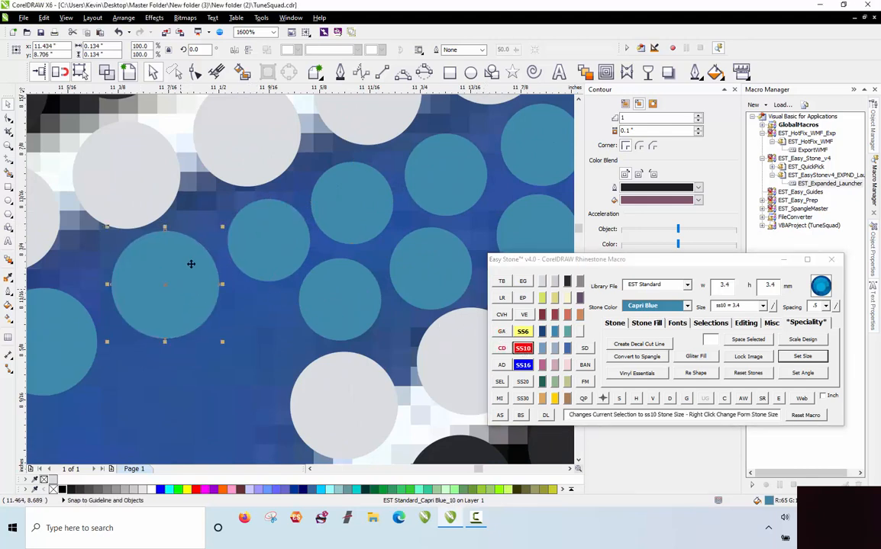
Add two more rows of paired SS6 Capri Blue stones at the top of the T stem
scroll(301, 204, down, 2)
scroll(271, 355, up, 2)
drag(256, 380, 193, 229)
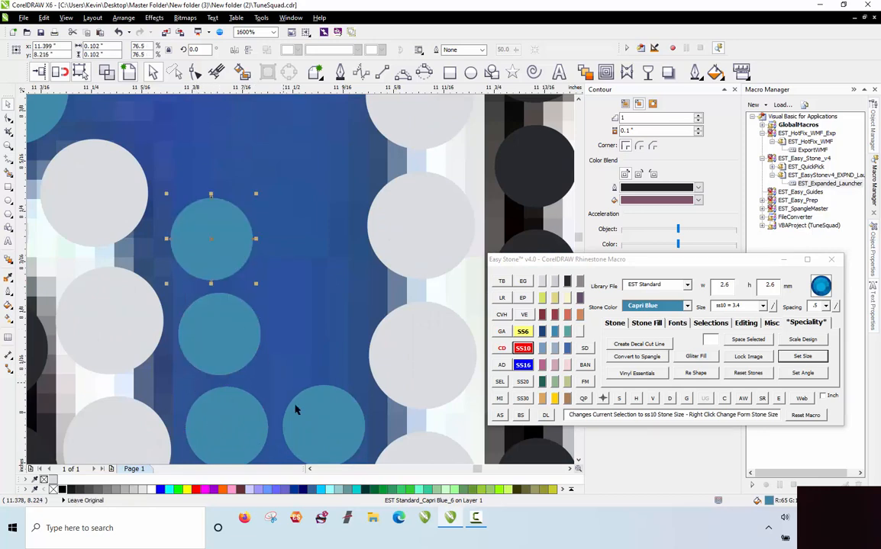
drag(309, 335, 296, 239)
key(space)
scroll(296, 238, down, 1)
scroll(277, 212, up, 2)
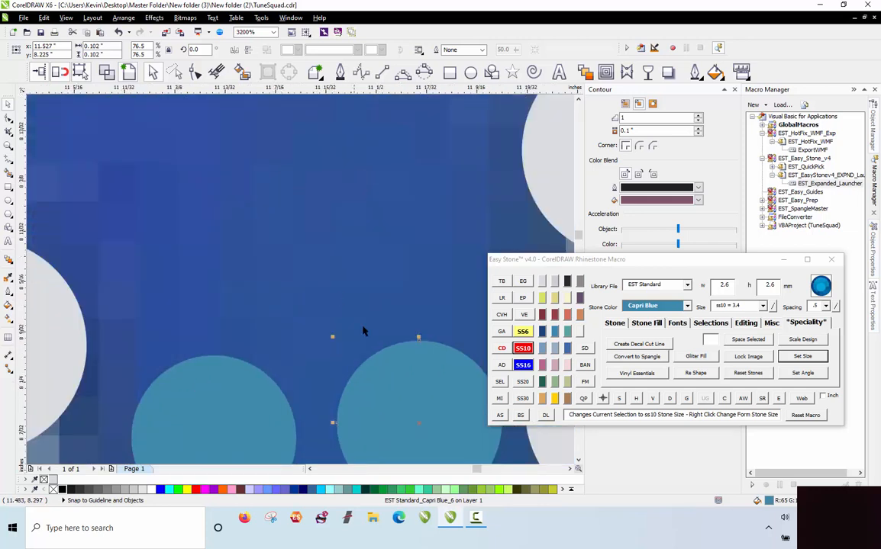
Add a pair of SS10 Capri Blue stones side by side at the top of the T stem
drag(383, 423, 387, 225)
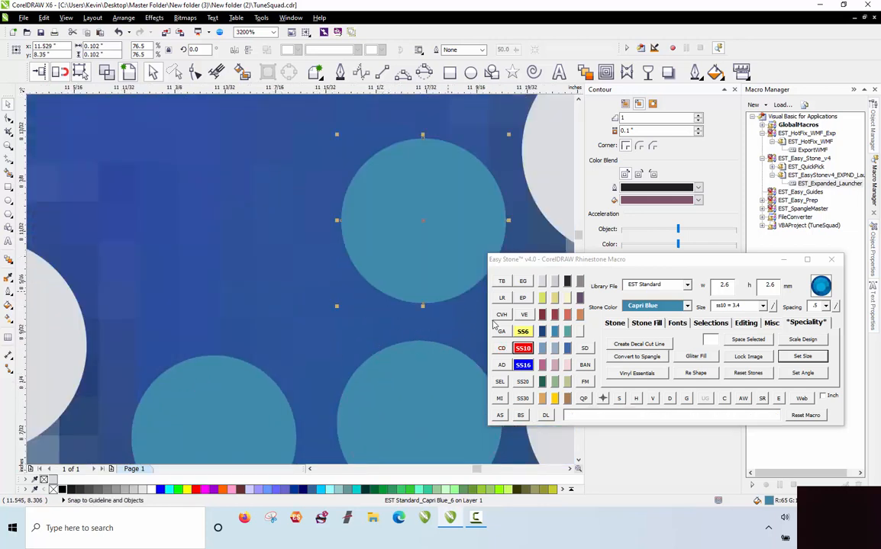
click(523, 347)
drag(455, 284, 208, 284)
scroll(265, 301, down, 2)
scroll(219, 219, up, 1)
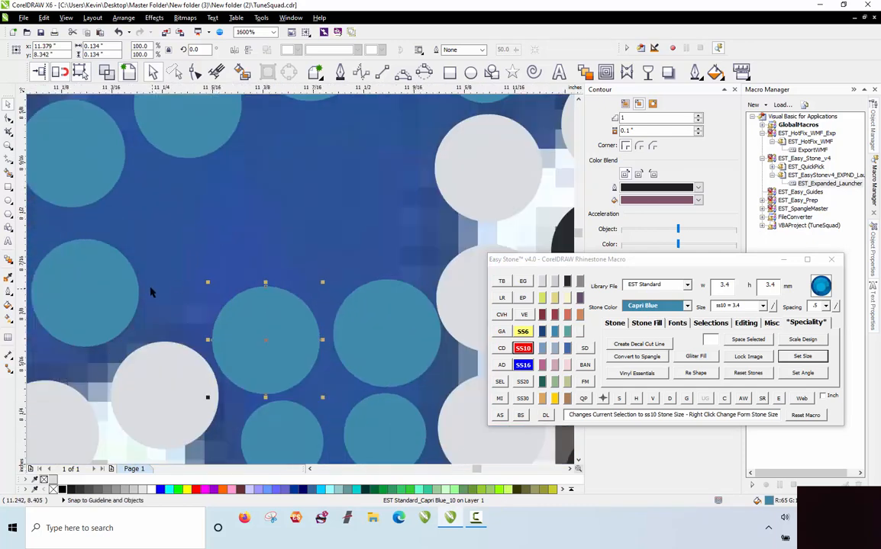
Fill the gap where stem and crossbar meet with two SS6 Capri Blue stones and one SS10 Capri Blue stone
drag(93, 269, 342, 169)
scroll(345, 182, down, 1)
scroll(345, 183, up, 1)
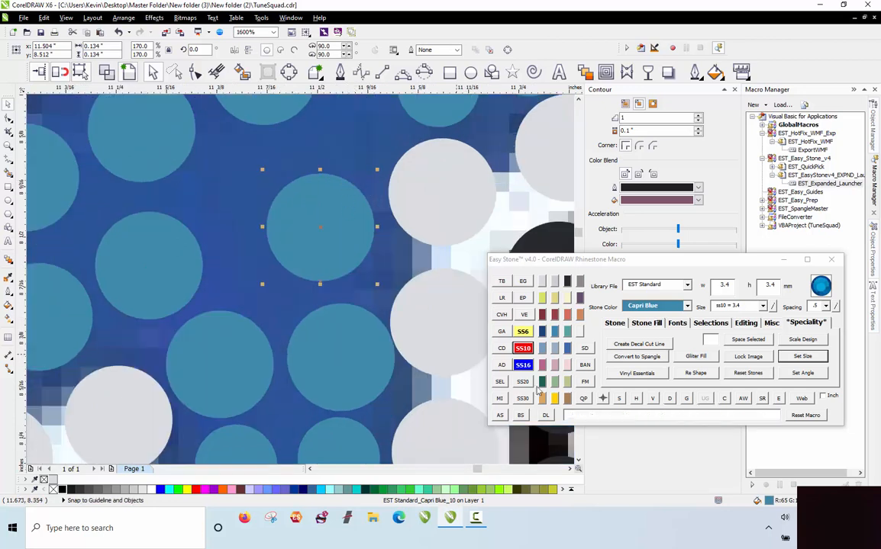
click(522, 331)
drag(317, 246, 345, 266)
scroll(344, 264, down, 1)
scroll(344, 264, up, 1)
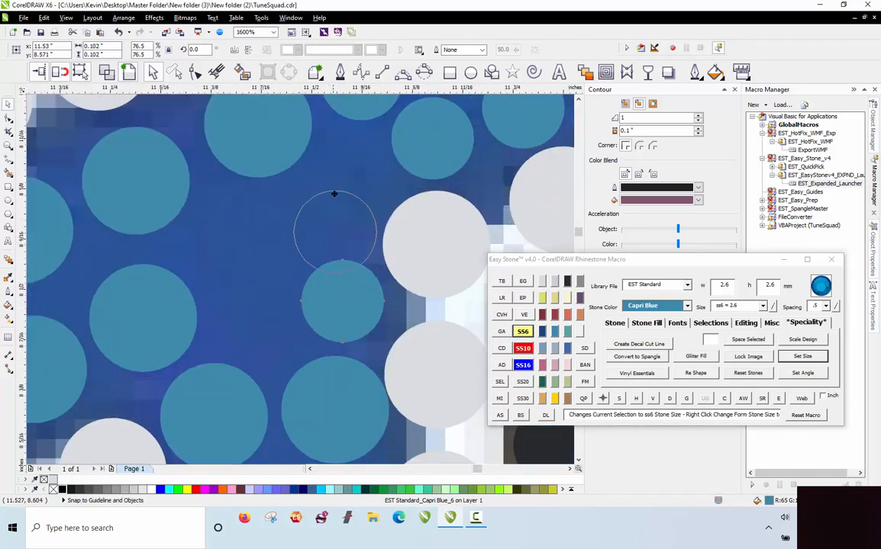
drag(334, 194, 335, 169)
drag(337, 228, 345, 248)
drag(151, 310, 253, 246)
Respace the lower row of stones in the crossbar's left arm and nudge the adjacent SS10 stone at the stem's top
scroll(244, 229, down, 1)
scroll(256, 256, down, 2)
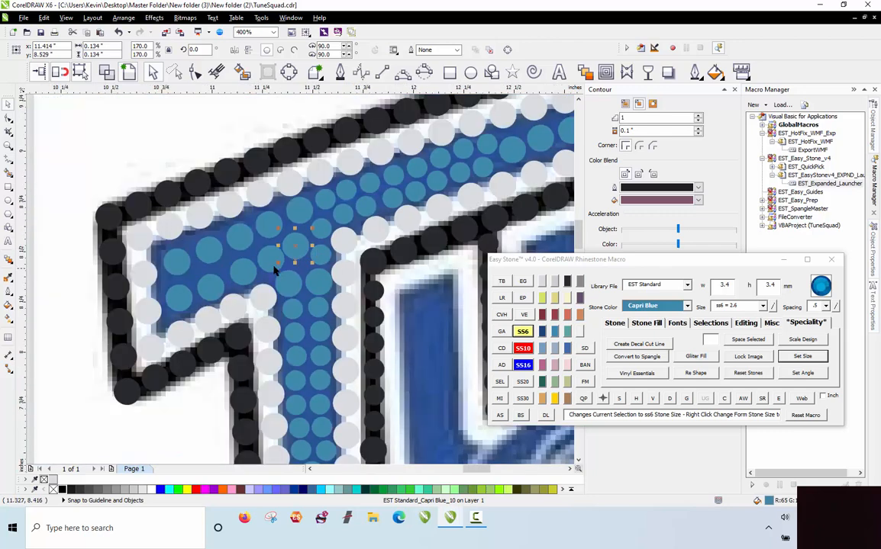
shift+click(224, 285)
shift+click(183, 298)
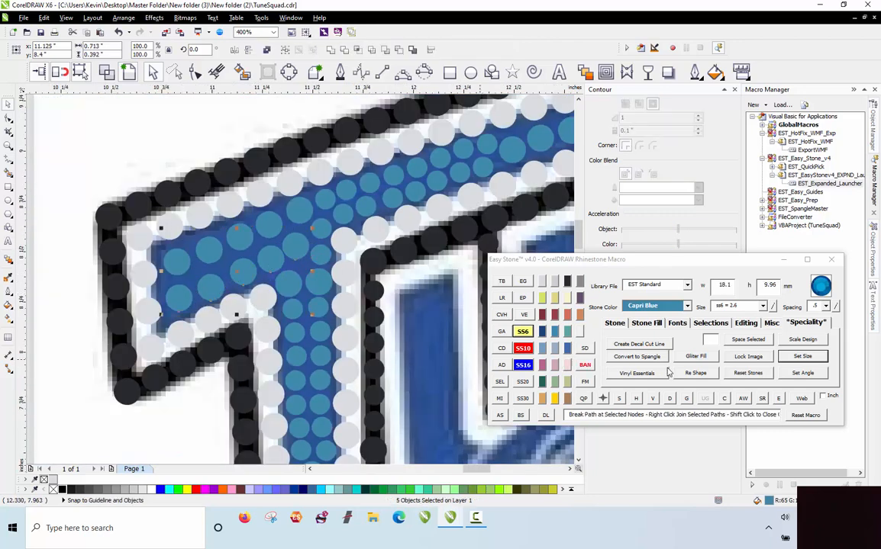
right_click(671, 399)
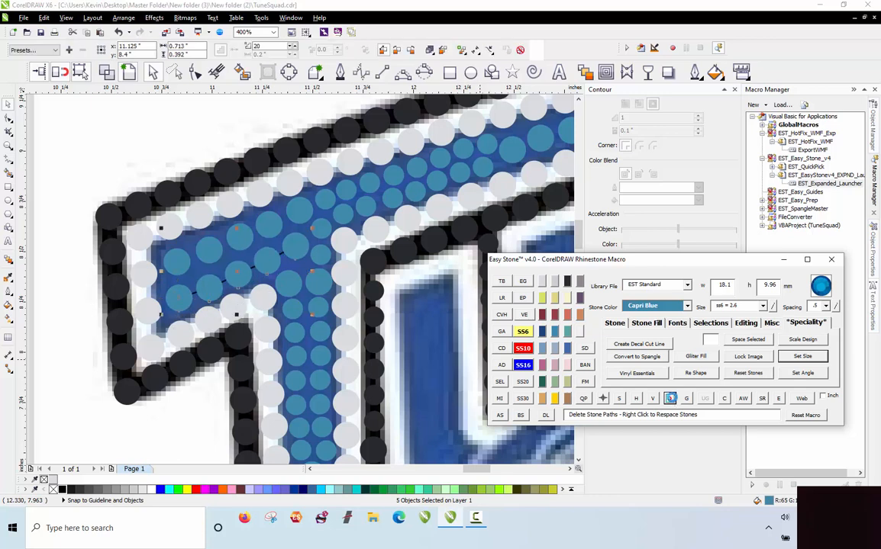
scroll(252, 280, up, 3)
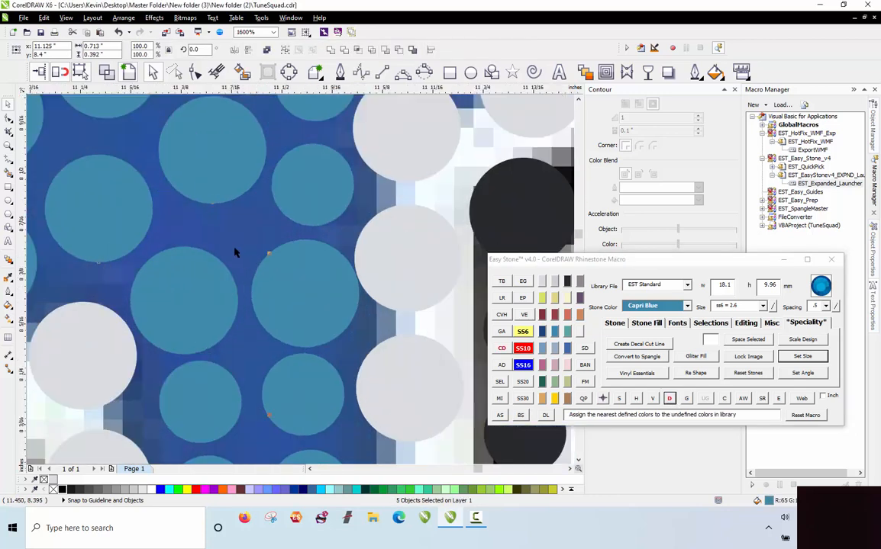
click(214, 272)
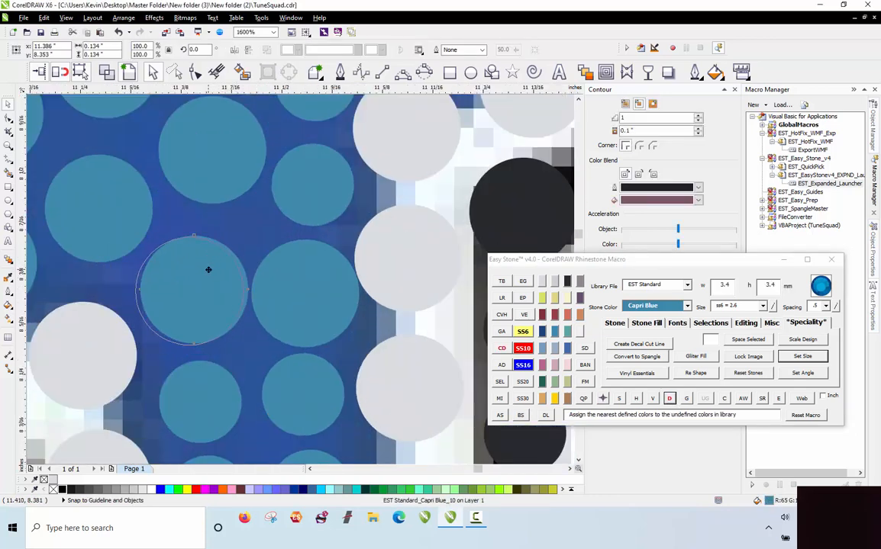
Select the run of stones in the upper part of the T stem's inner column and respace them evenly
scroll(252, 225, down, 5)
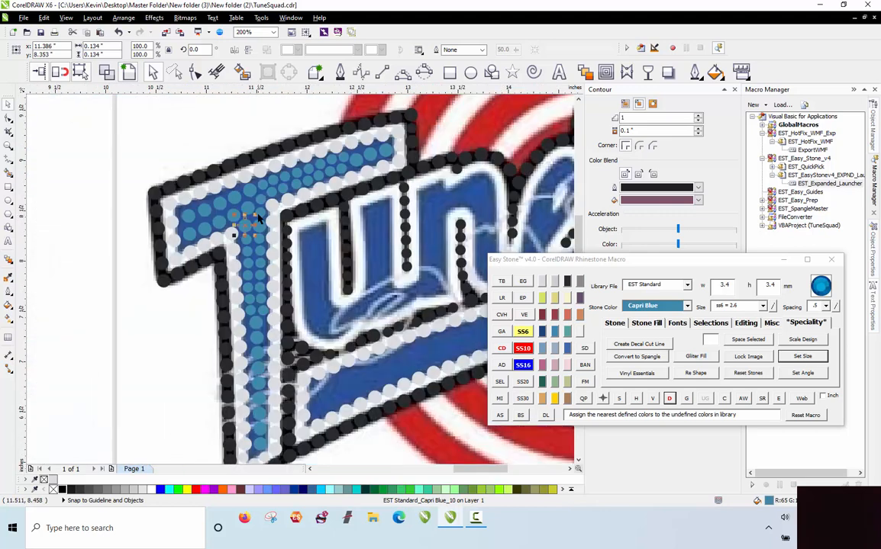
click(258, 215)
shift+click(268, 319)
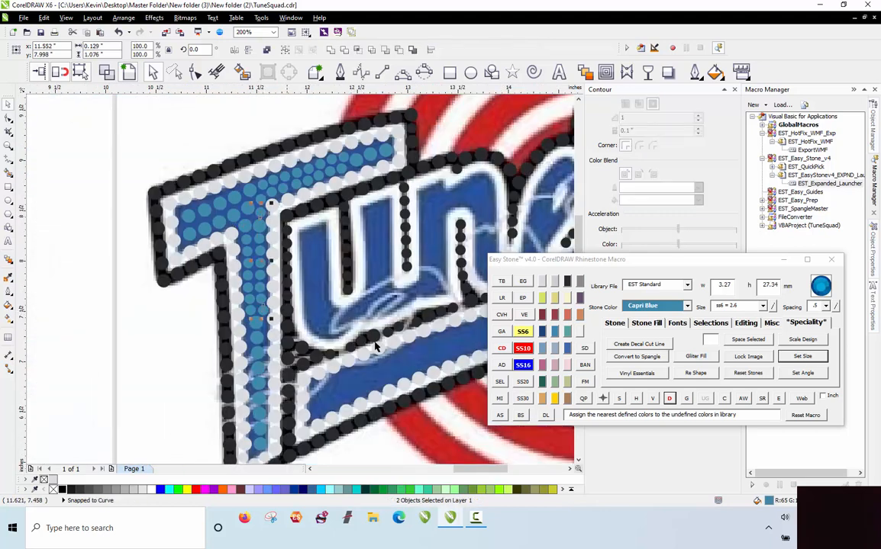
click(618, 398)
click(284, 246)
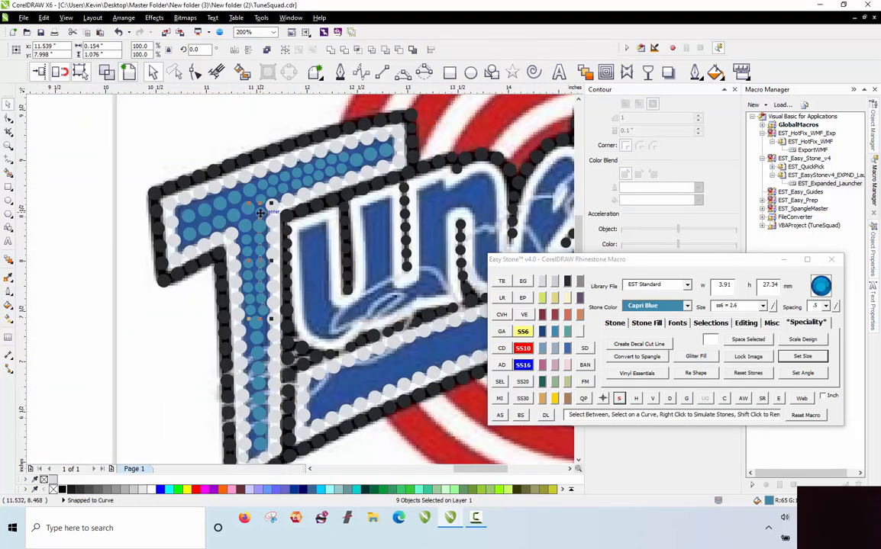
shift+click(270, 202)
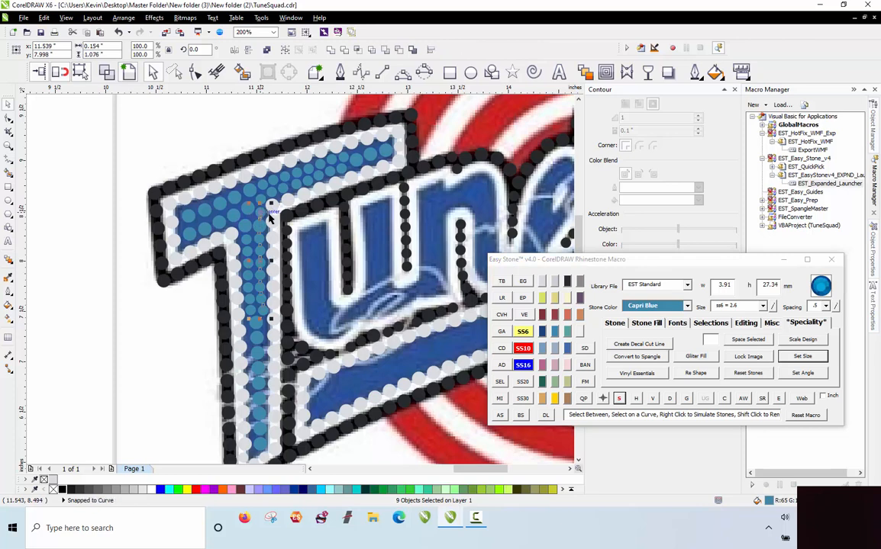
click(670, 399)
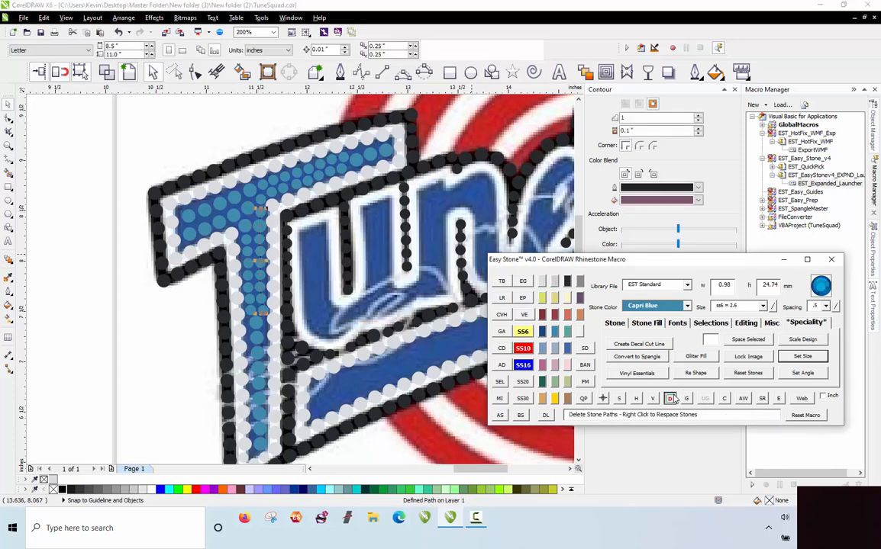
Select the crossbar's upper row of stones from its left end to the first SS10 past the SS6 run and respace them
click(187, 217)
shift+click(353, 158)
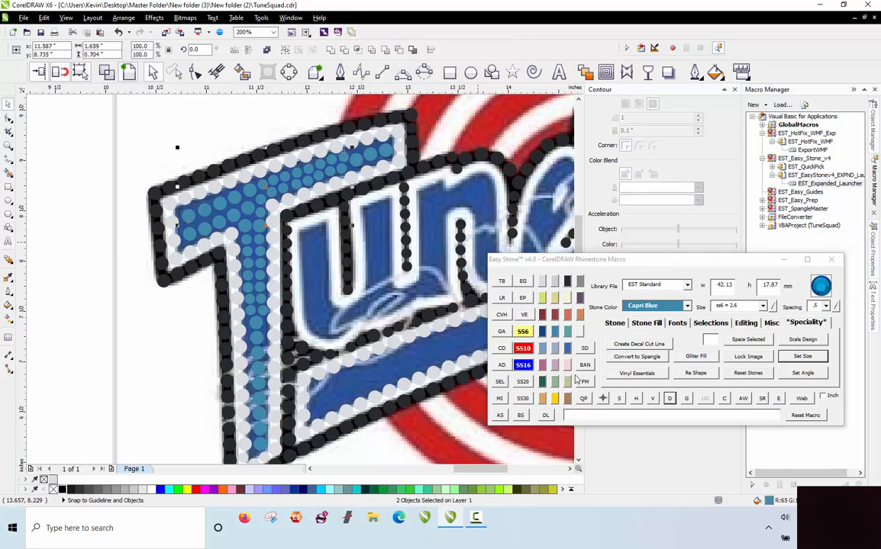
click(619, 399)
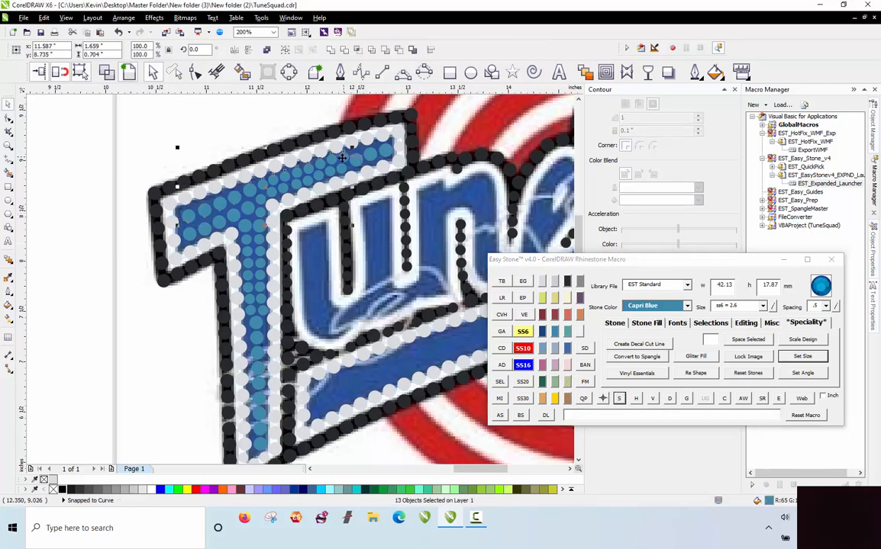
click(670, 399)
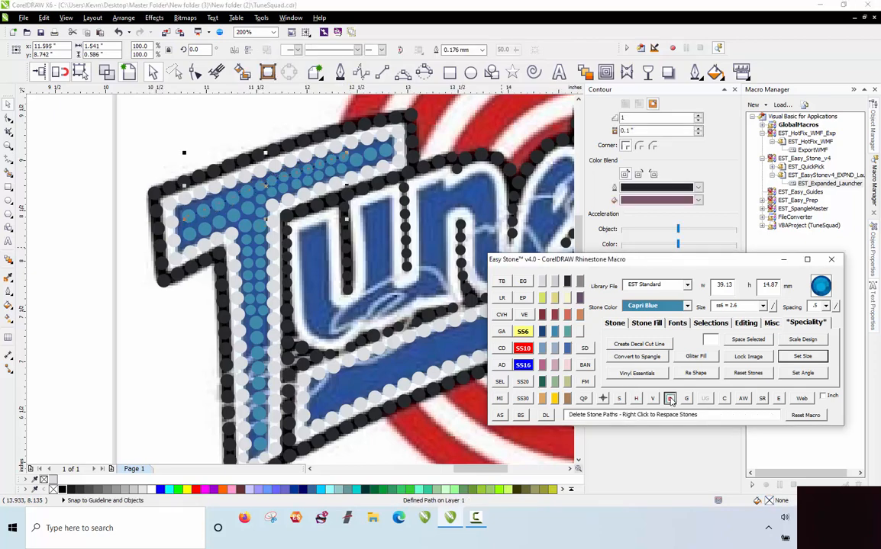
Start the underline bar's fill with a two-by-two block of SS6 Capri Blue stones at its right end
scroll(168, 201, down, 2)
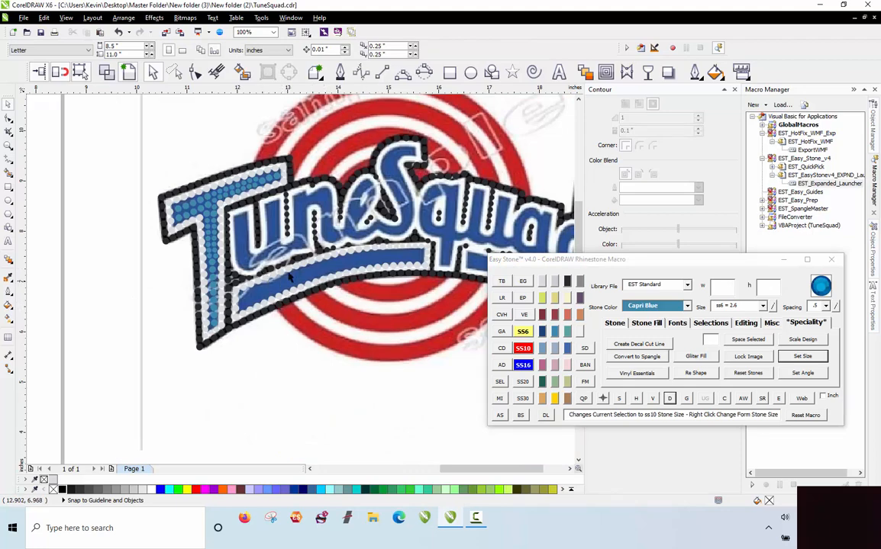
scroll(440, 259, up, 6)
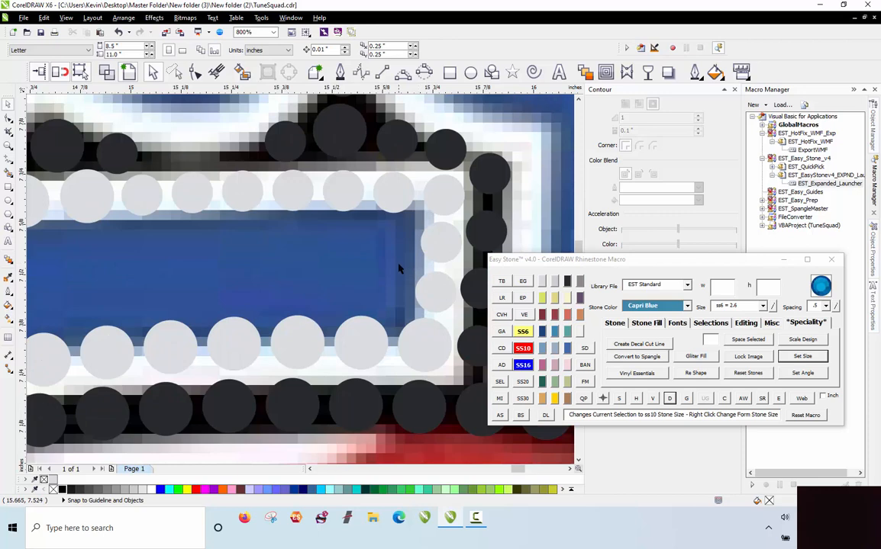
drag(385, 200, 386, 250)
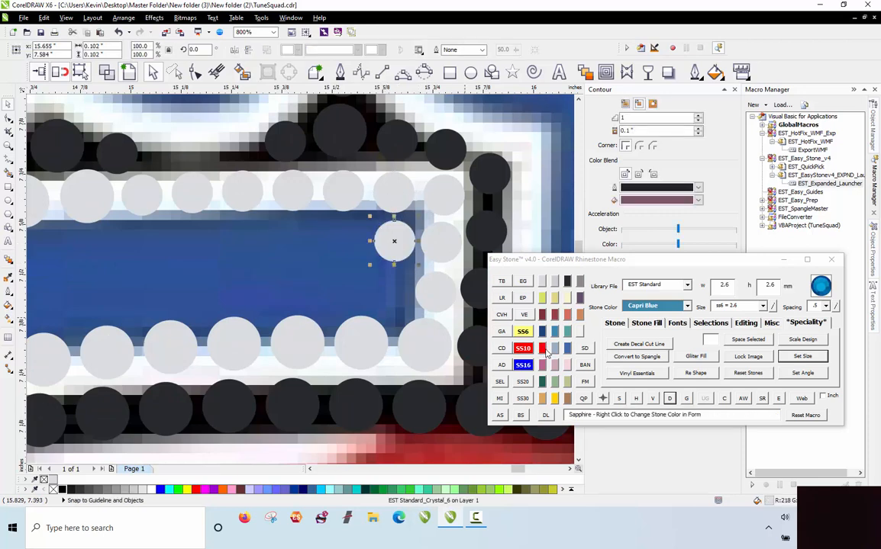
click(522, 331)
scroll(393, 240, up, 2)
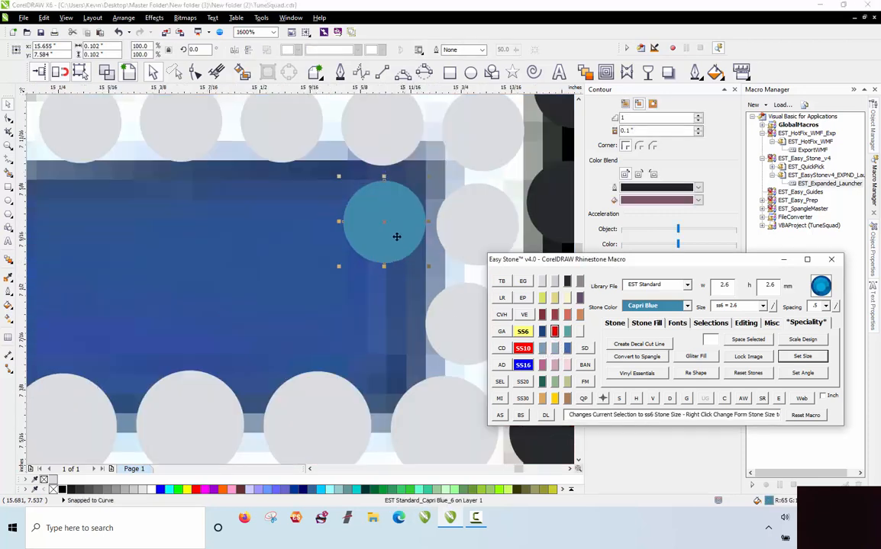
drag(378, 299, 384, 332)
drag(399, 213, 302, 205)
drag(301, 222, 297, 308)
scroll(381, 206, down, 4)
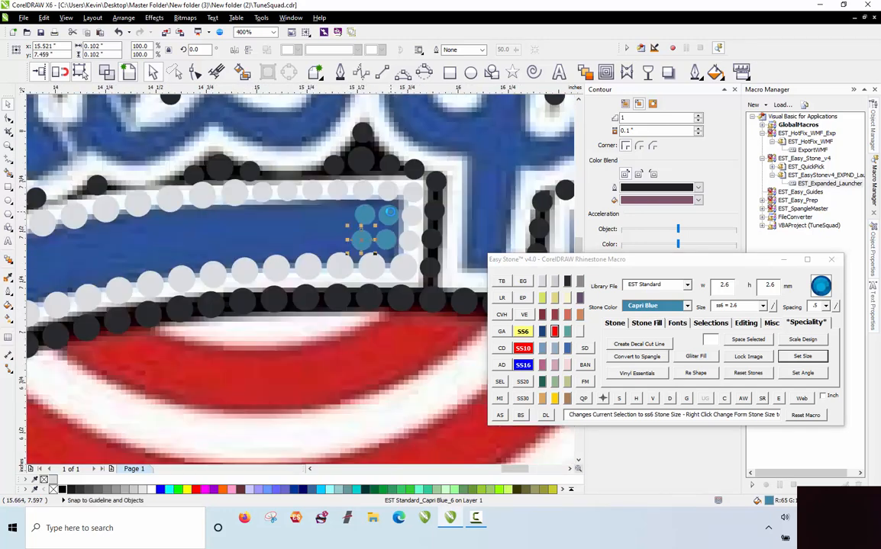
Place two stacked SS10 Capri Blue stones at the left end of the underline bar
scroll(252, 230, down, 2)
scroll(170, 275, up, 3)
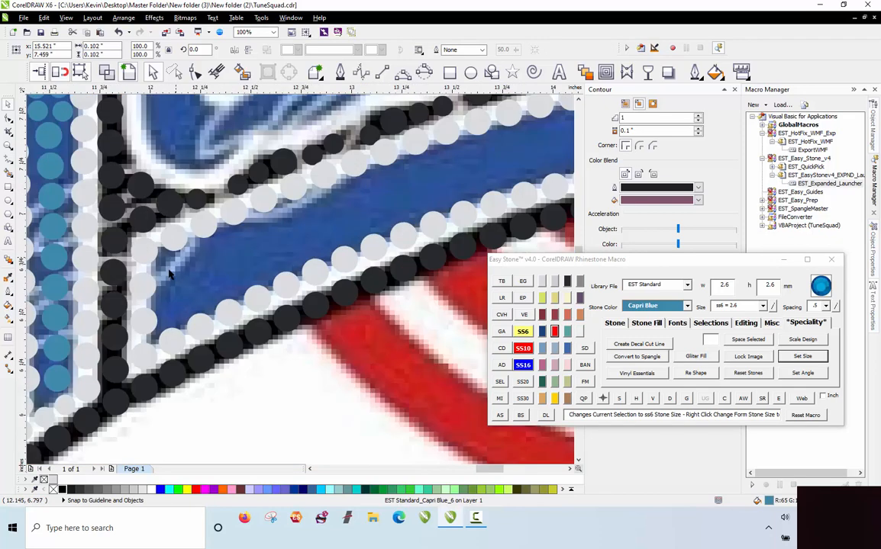
scroll(64, 317, up, 2)
drag(59, 321, 294, 230)
scroll(245, 234, down, 2)
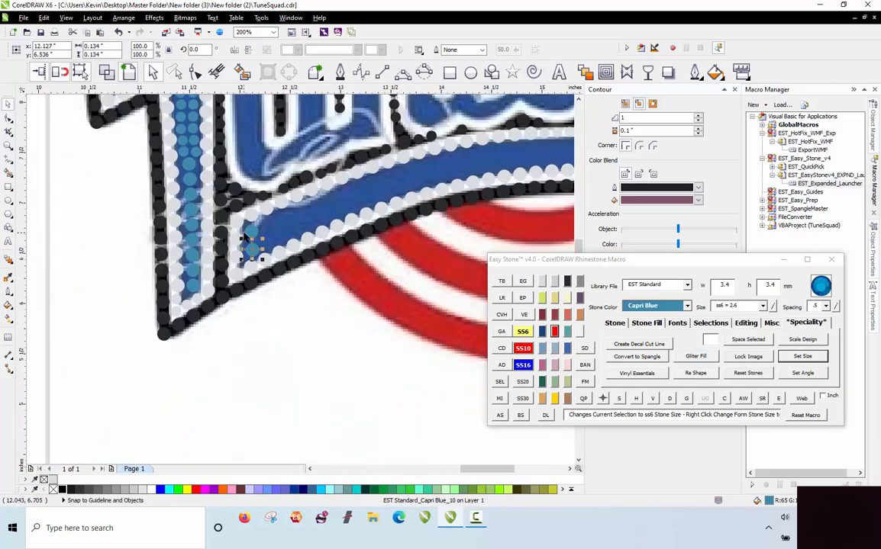
Place an SS10 Capri Blue stone farther along the underline bar's upper edge and fill the line between it and the upper left stone
scroll(289, 223, down, 1)
scroll(288, 222, up, 2)
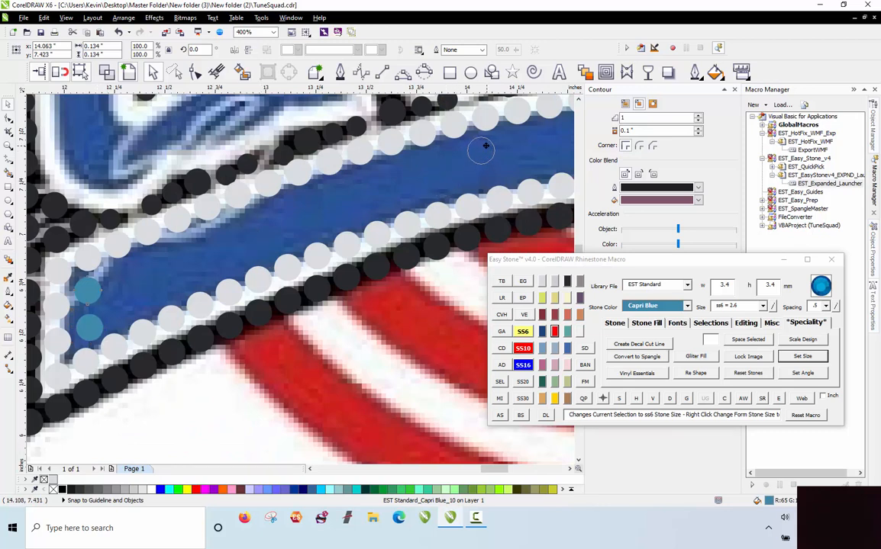
shift+click(88, 292)
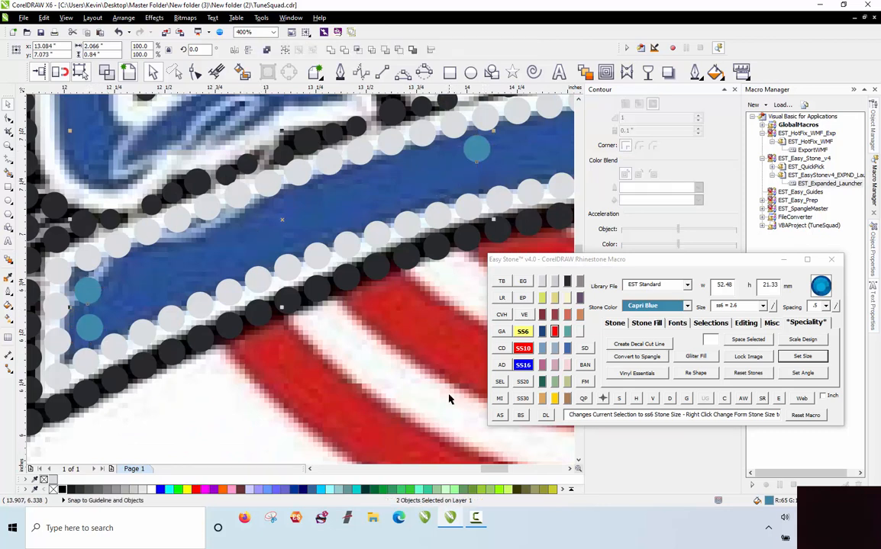
click(500, 415)
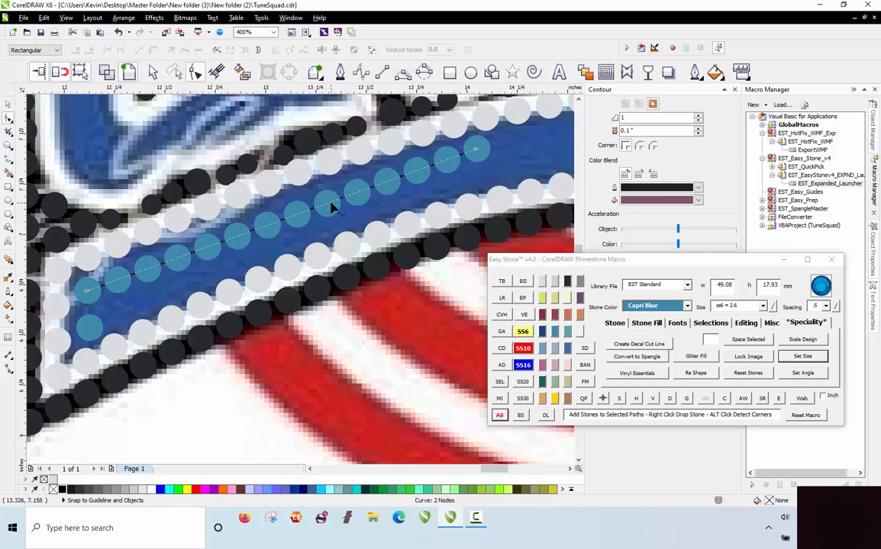
Bend the upper row's stone path to follow the underline bar's curve, then delete the path
drag(334, 204, 354, 185)
scroll(355, 191, up, 2)
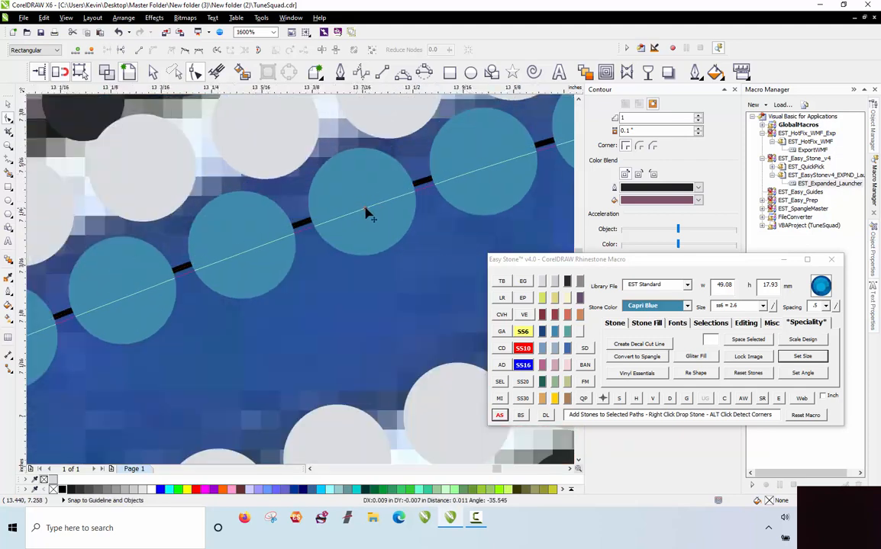
scroll(410, 183, down, 1)
scroll(410, 183, down, 1)
click(409, 184)
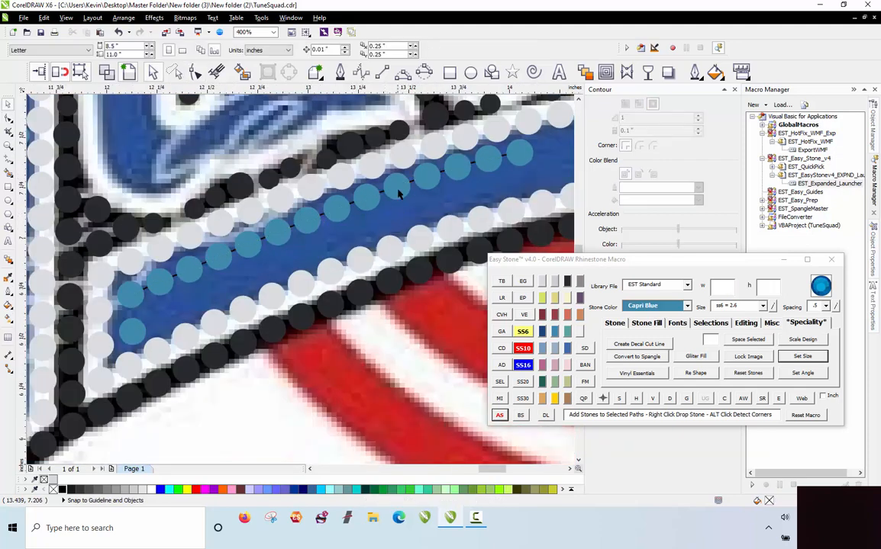
click(669, 398)
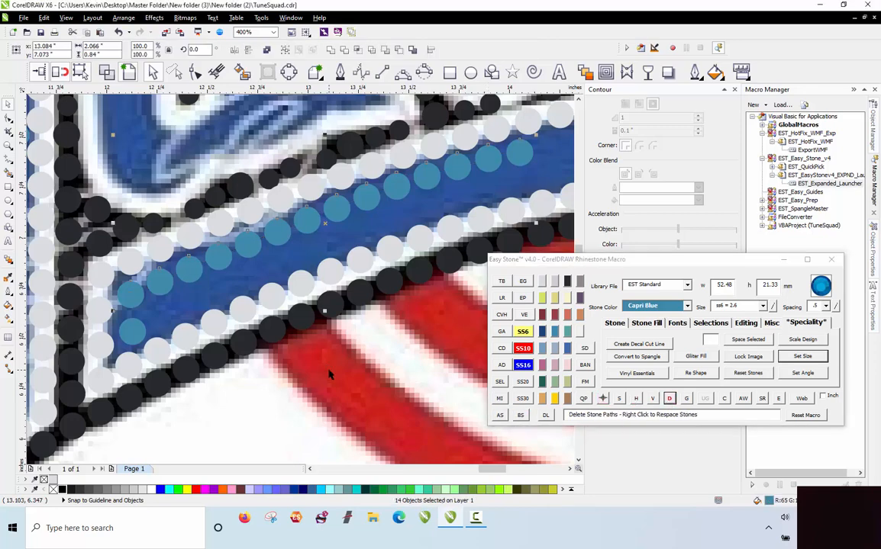
Nudge the last SS10 stone of the underline's upper row and place a copy directly below it
scroll(519, 152, up, 2)
click(503, 147)
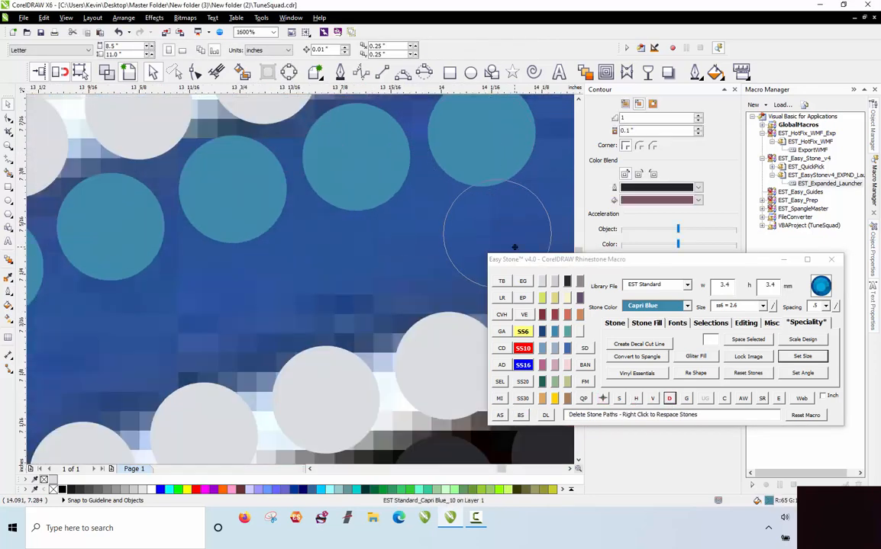
scroll(265, 193, down, 2)
scroll(362, 195, up, 2)
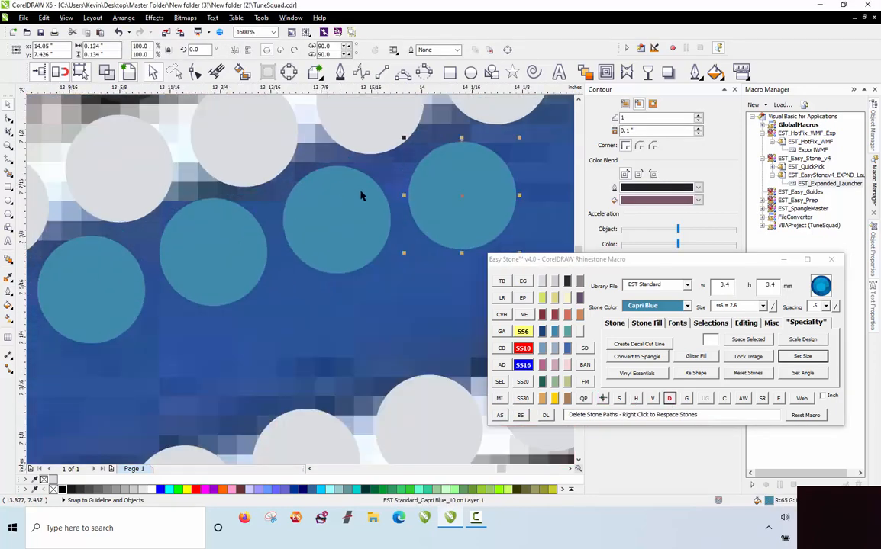
scroll(320, 177, down, 2)
scroll(320, 177, up, 2)
drag(332, 177, 356, 298)
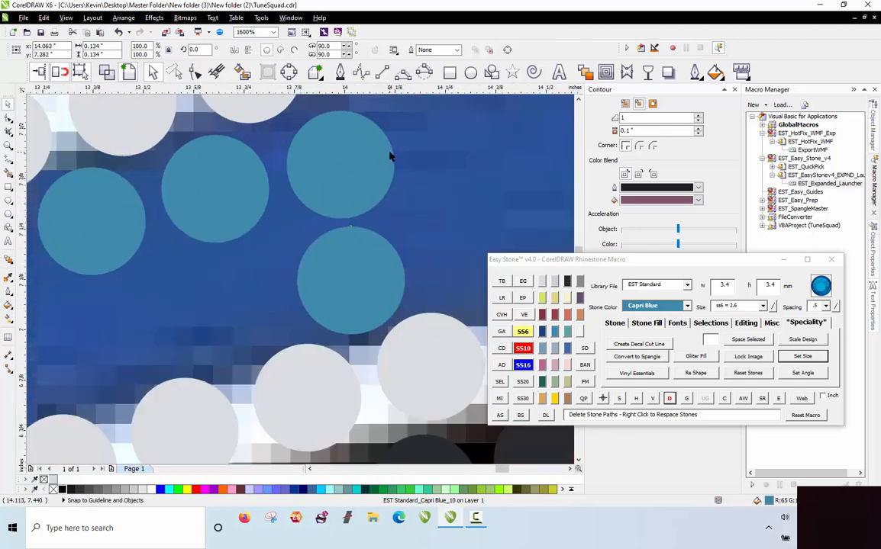
Fill the underline bar's lower row with SS10 Capri Blue stones between the lower left stone and the new lower end stone
scroll(390, 154, down, 2)
scroll(389, 154, down, 2)
scroll(226, 200, up, 3)
click(131, 249)
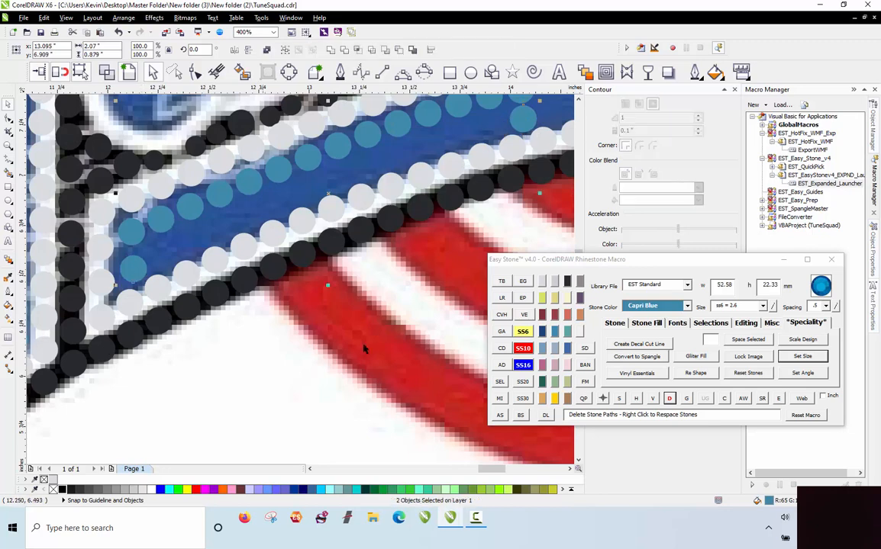
click(501, 417)
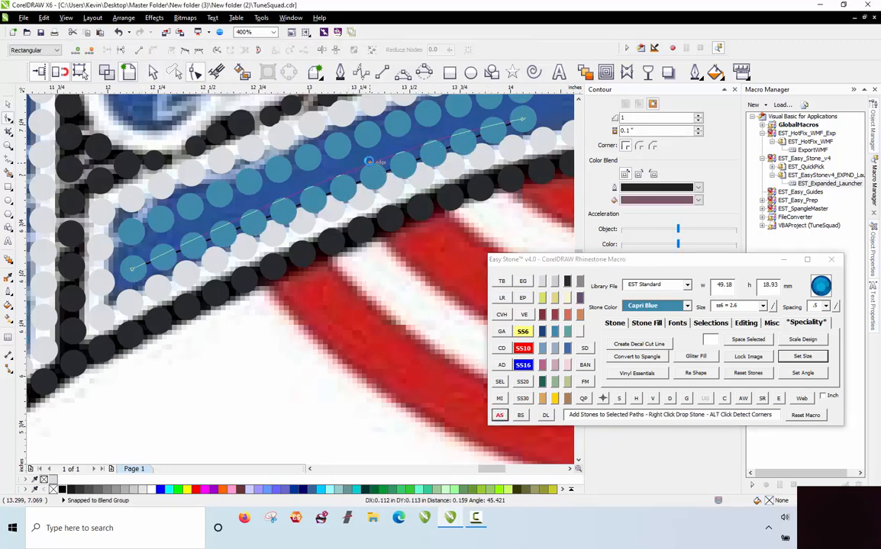
Bend the lower row's stone path to follow the underline bar's curve and delete the path
scroll(374, 165, up, 3)
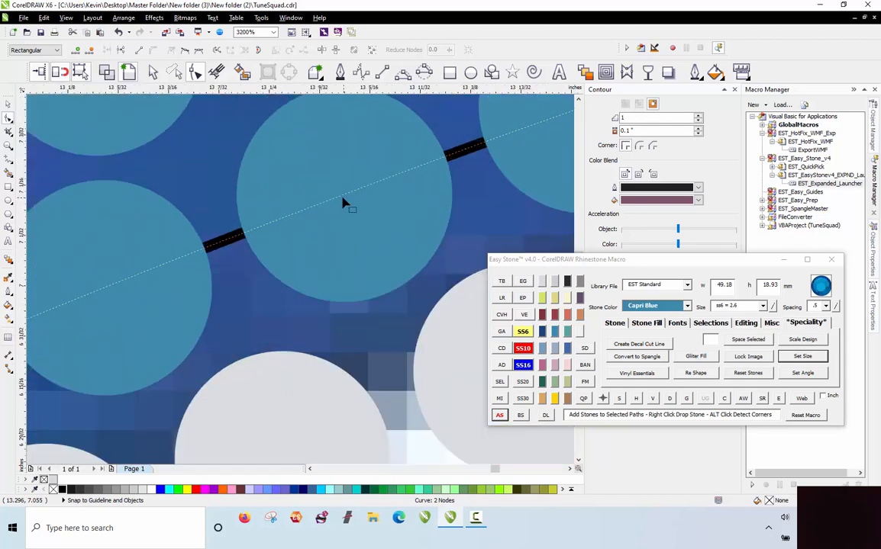
scroll(345, 202, down, 3)
click(336, 211)
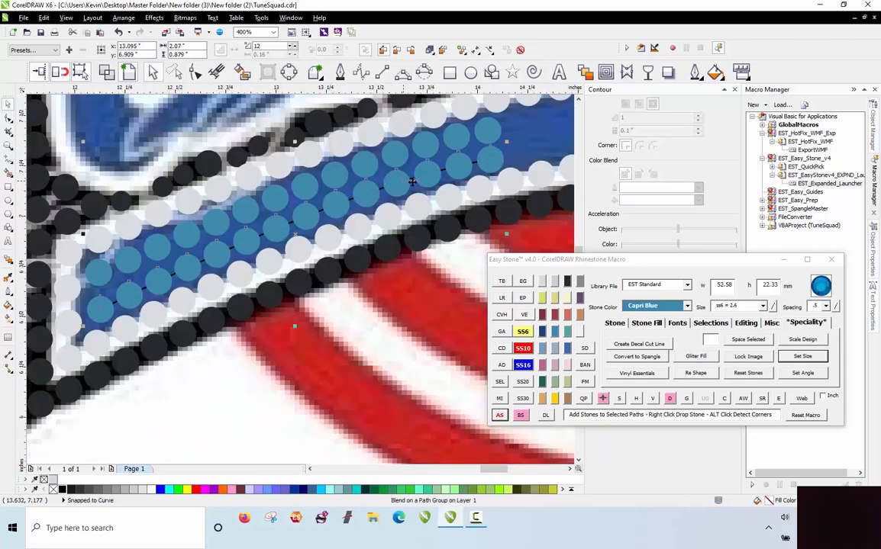
click(673, 401)
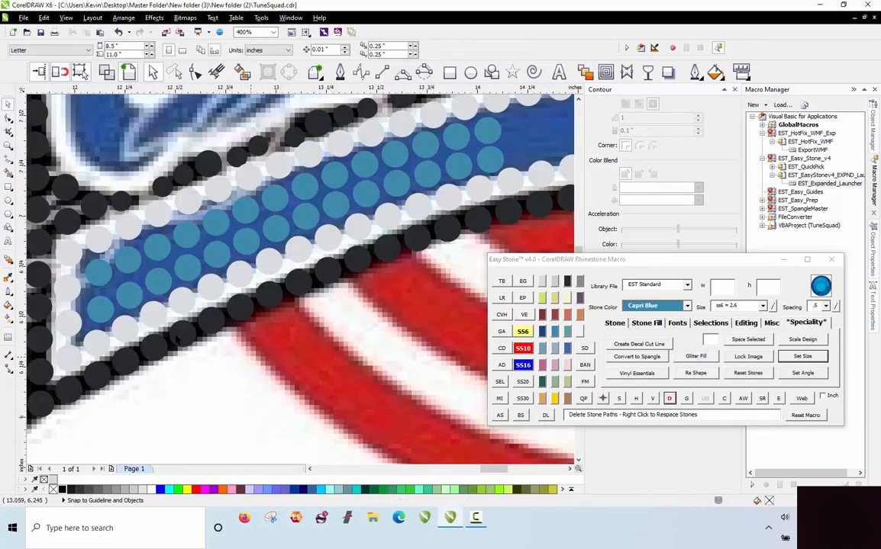
Copy an SS6 Capri Blue stone from the bar's far end to beside the lower SS10 row, and delete the extra copy made above it
scroll(136, 331, down, 1)
scroll(459, 199, up, 1)
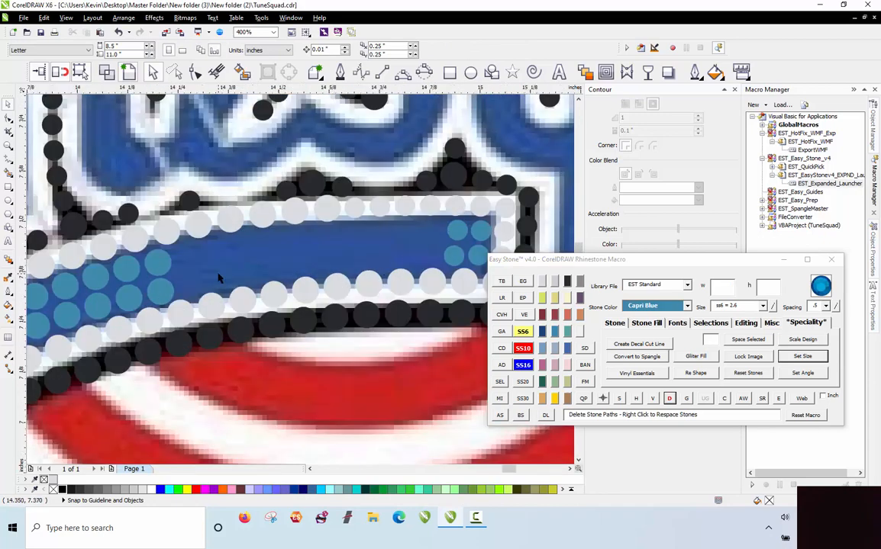
scroll(181, 185, down, 1)
scroll(196, 213, up, 1)
click(445, 233)
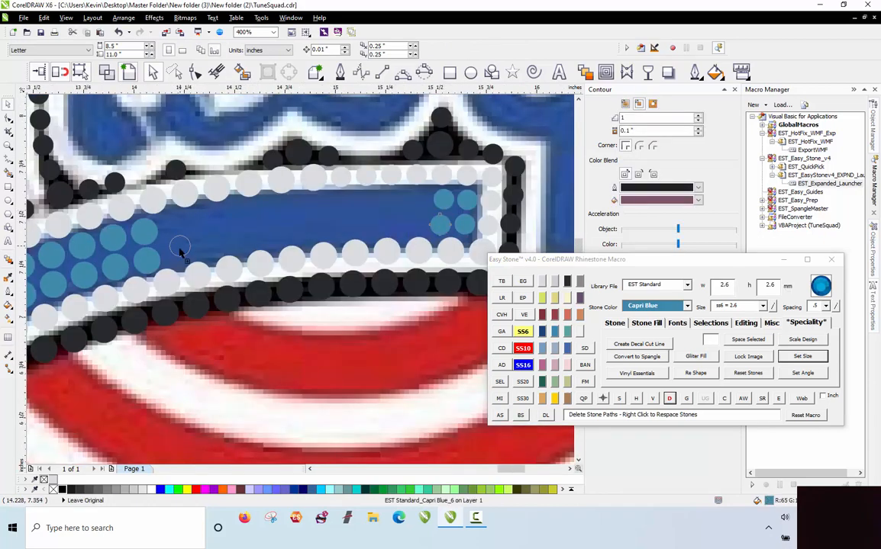
scroll(174, 258, up, 2)
drag(197, 305, 192, 192)
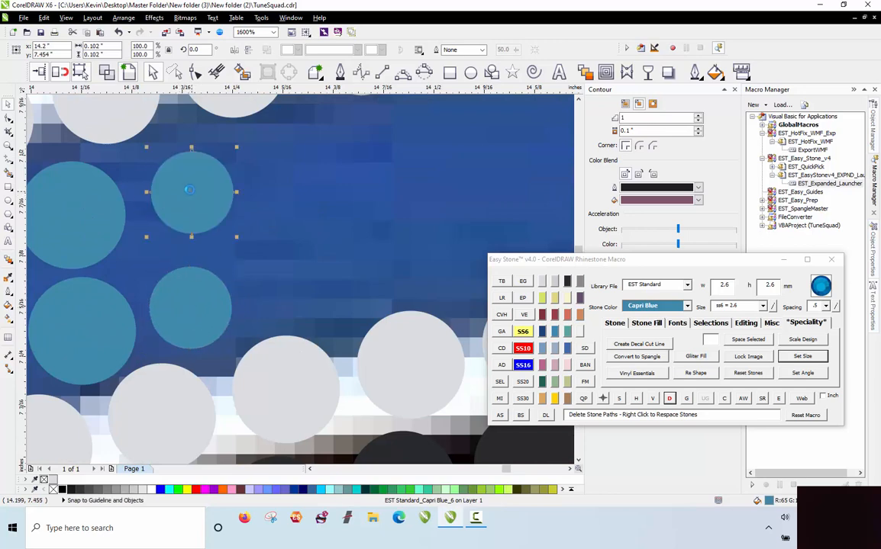
key(Delete)
Extend the upper row with two copied SS10 stones and the lower row with two more copied SS6 stones
drag(84, 216, 314, 184)
right_click(204, 191)
right_click(306, 179)
drag(230, 290, 395, 270)
right_click(295, 281)
scroll(204, 255, down, 4)
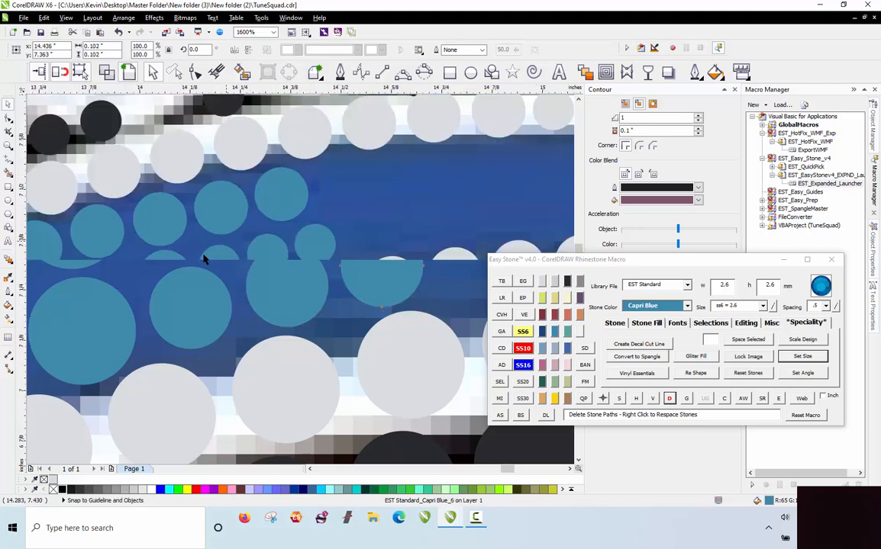
Extend the upper row inward from the bar's far end with two SS6 copies and a third copy resized to SS10
scroll(470, 221, up, 2)
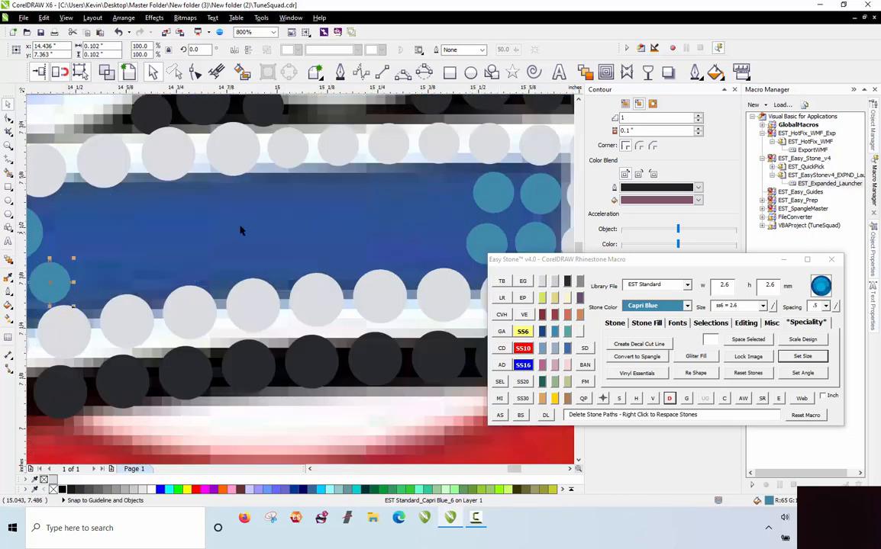
drag(57, 282, 479, 177)
right_click(464, 197)
scroll(452, 200, up, 2)
drag(458, 177, 363, 179)
drag(362, 181, 264, 213)
click(522, 348)
Extend the lower row inward from the bar's far end with copied SS6 stones, adjusting the last one beneath the SS10 stone
scroll(379, 242, down, 2)
scroll(335, 236, up, 2)
drag(335, 236, 292, 236)
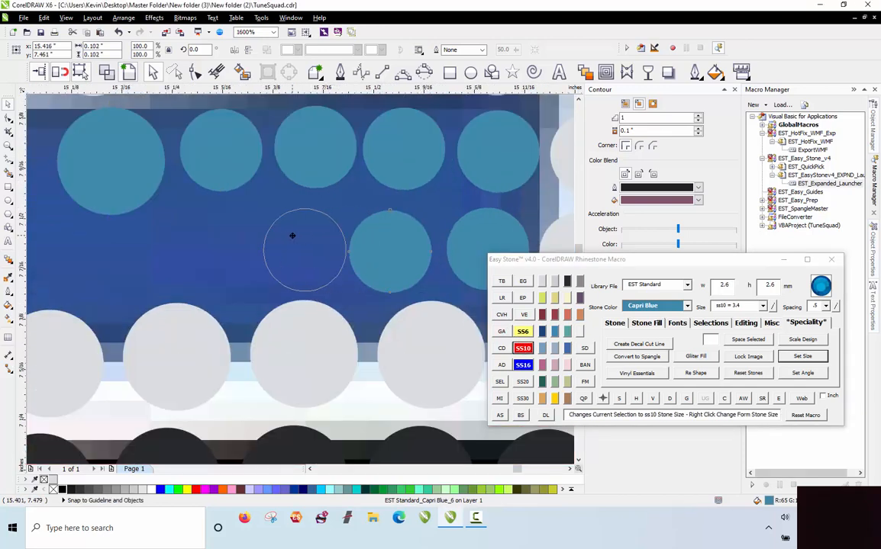
drag(228, 228, 85, 233)
scroll(267, 222, down, 3)
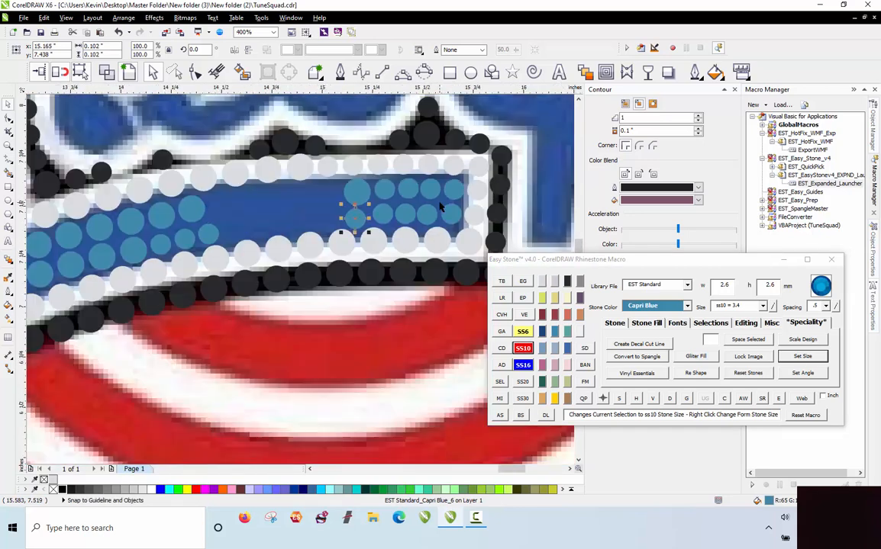
scroll(365, 210, up, 2)
scroll(365, 210, up, 1)
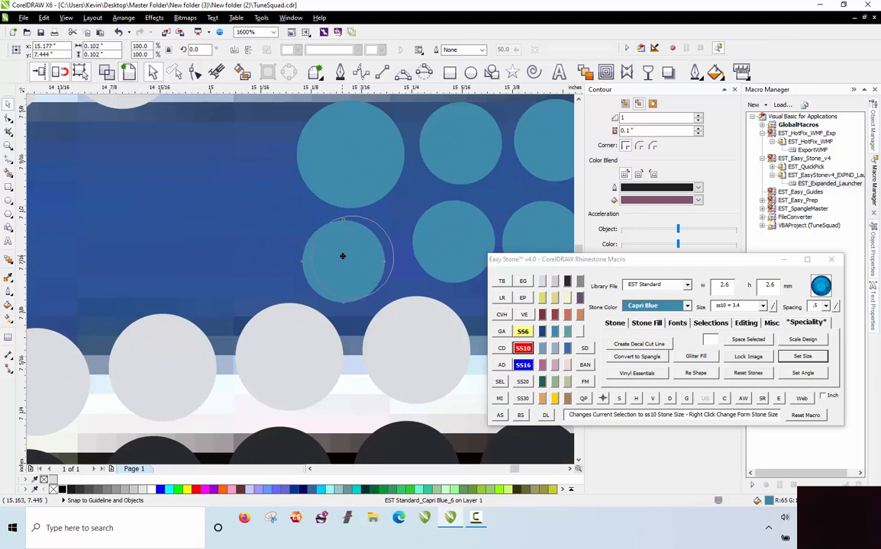
scroll(416, 236, down, 2)
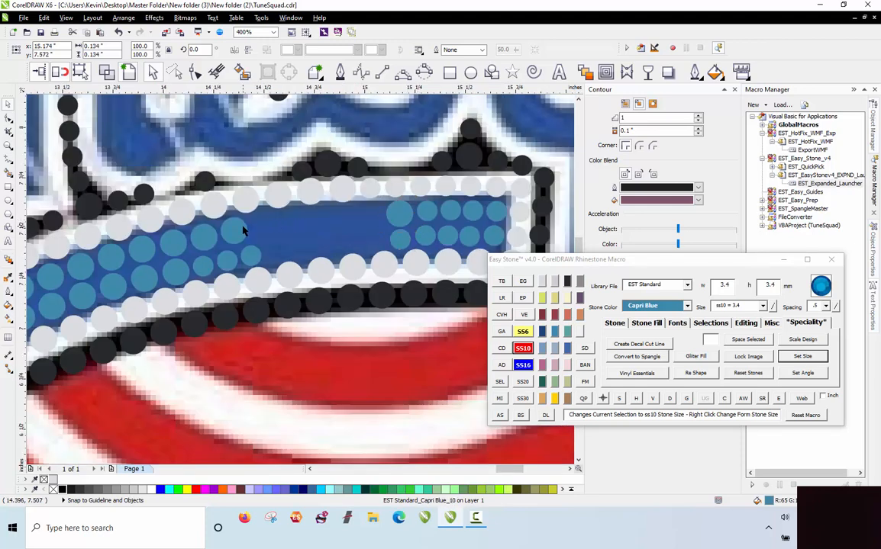
Fill the upper row's gap between the two facing SS10 stones, and bend the stone path to the bar's curve
drag(233, 235, 398, 218)
click(499, 414)
scroll(319, 226, up, 1)
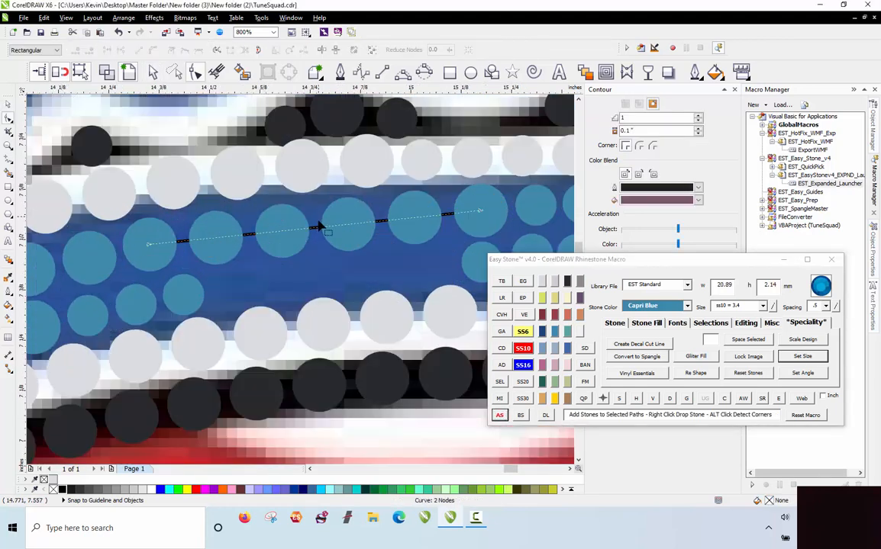
scroll(319, 227, up, 1)
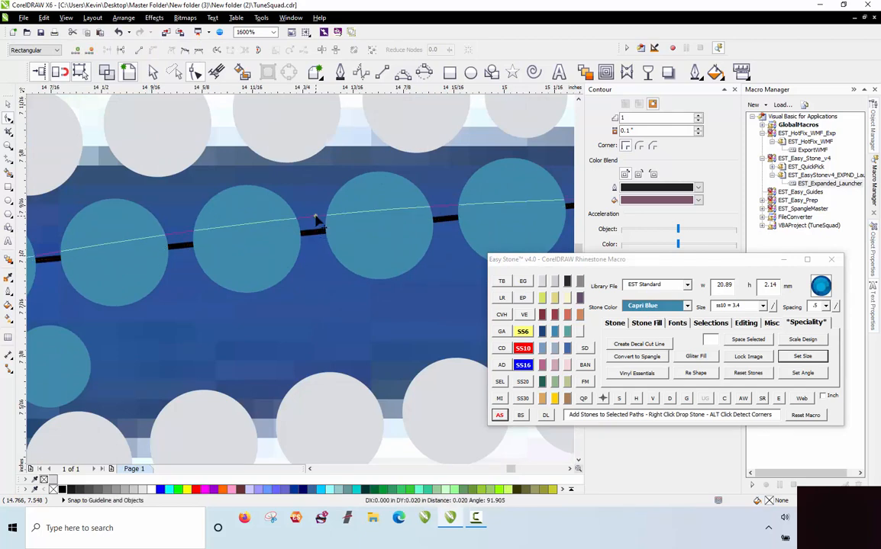
scroll(324, 228, down, 2)
Delete the newly filled upper section's stone path and nudge two of its SS10 stones slightly down
click(344, 208)
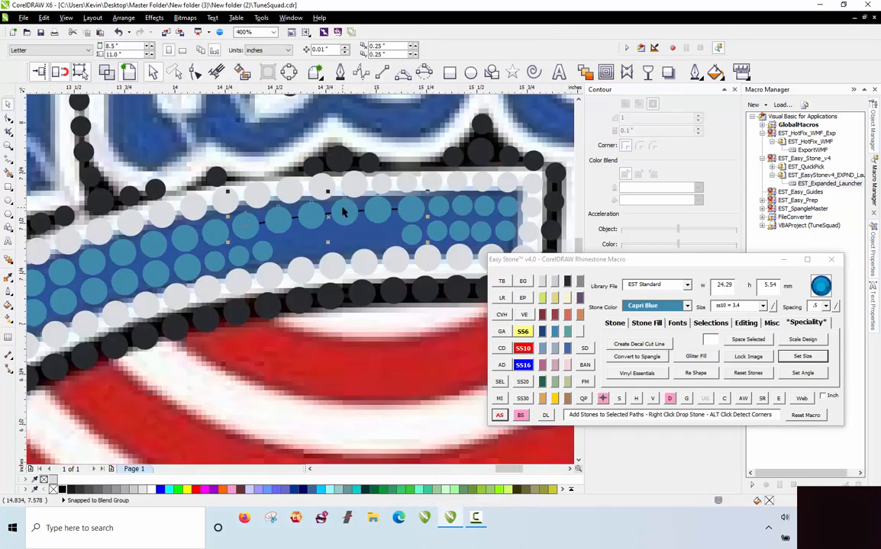
click(670, 398)
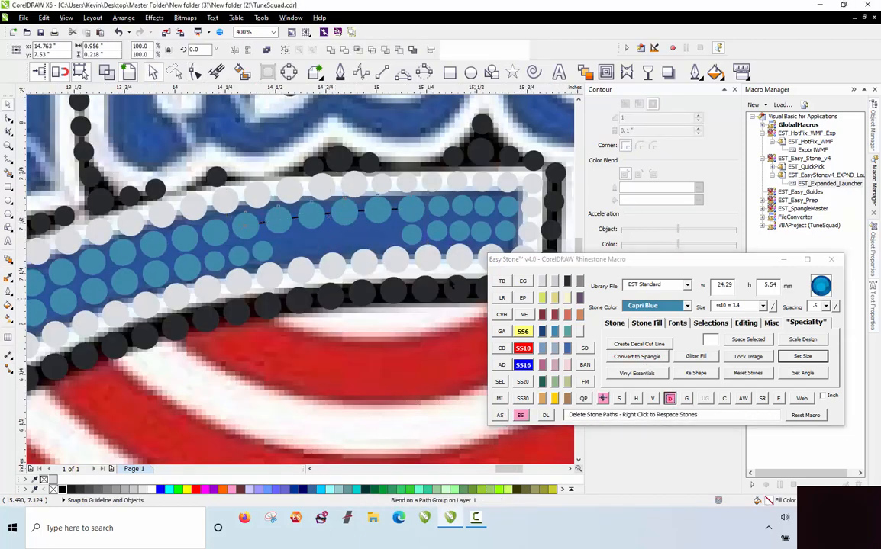
scroll(380, 209, up, 2)
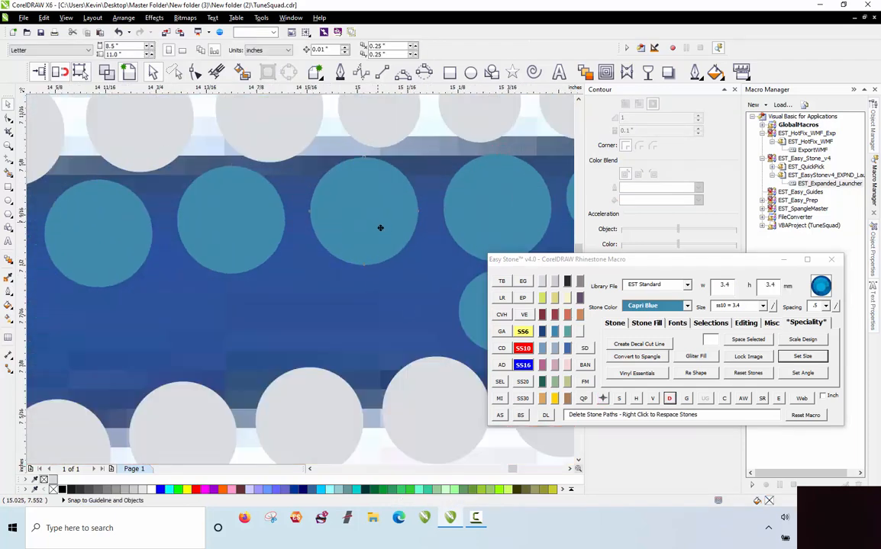
drag(379, 228, 382, 236)
drag(242, 222, 242, 225)
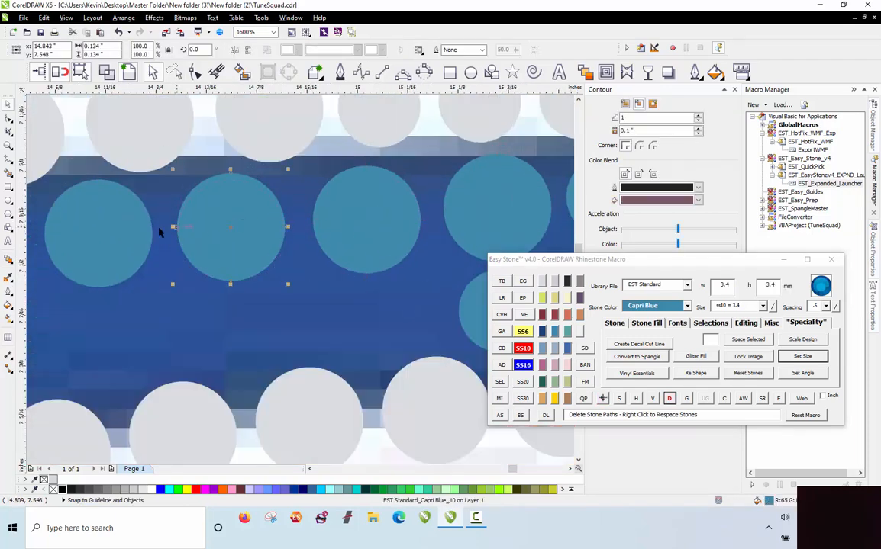
scroll(187, 219, down, 2)
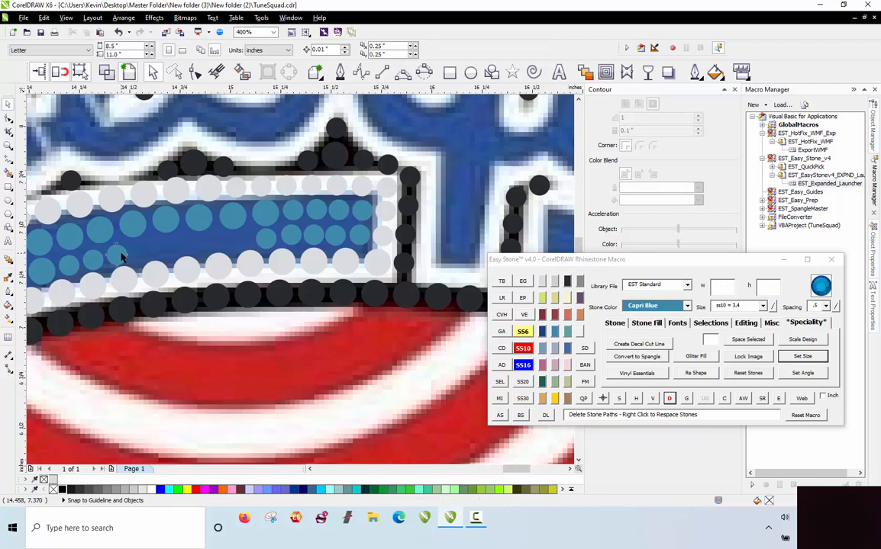
Fill the lower row's gap with SS6 Capri Blue stones along a path bent to the bar's curve, and delete the path
shift+click(266, 237)
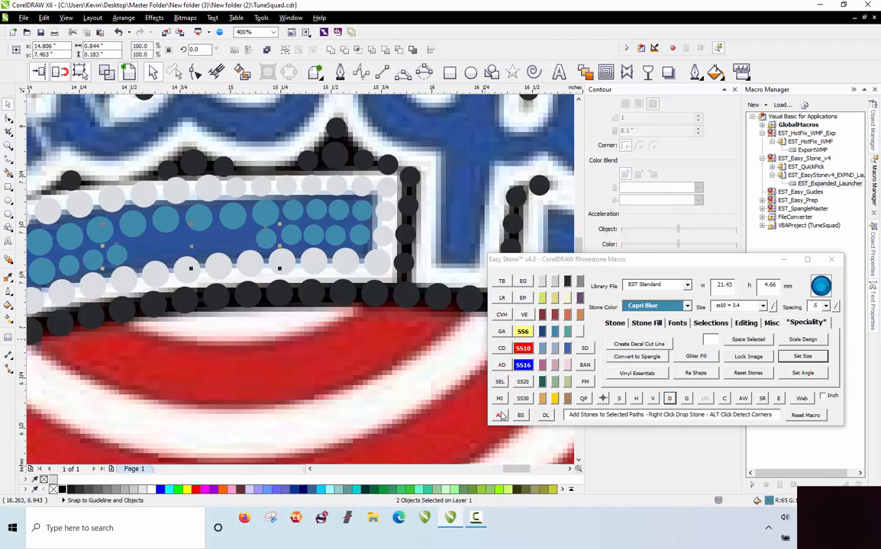
scroll(248, 258, up, 3)
key(F10)
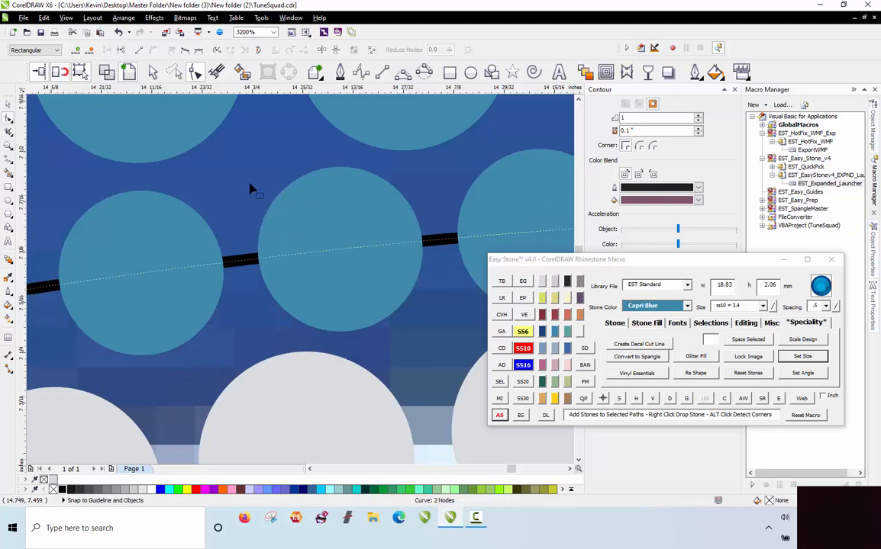
scroll(250, 200, down, 1)
click(250, 202)
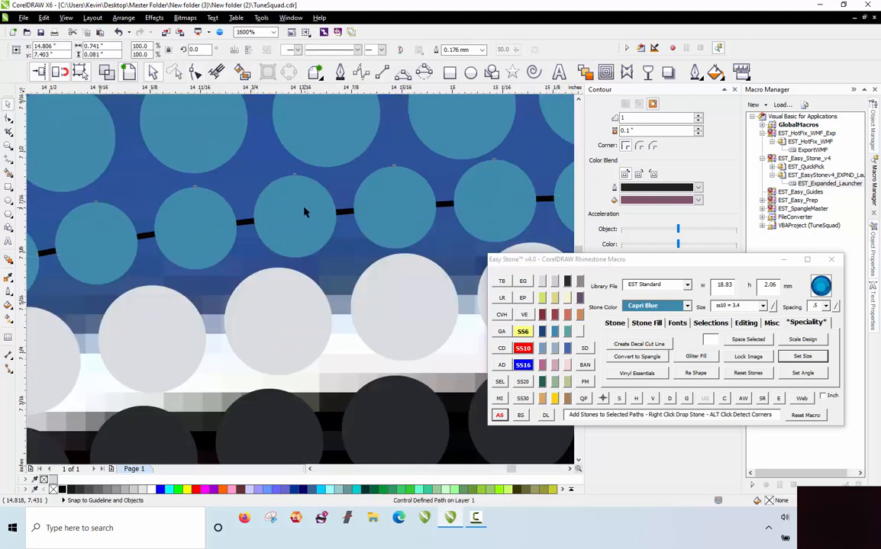
click(670, 399)
scroll(326, 211, down, 3)
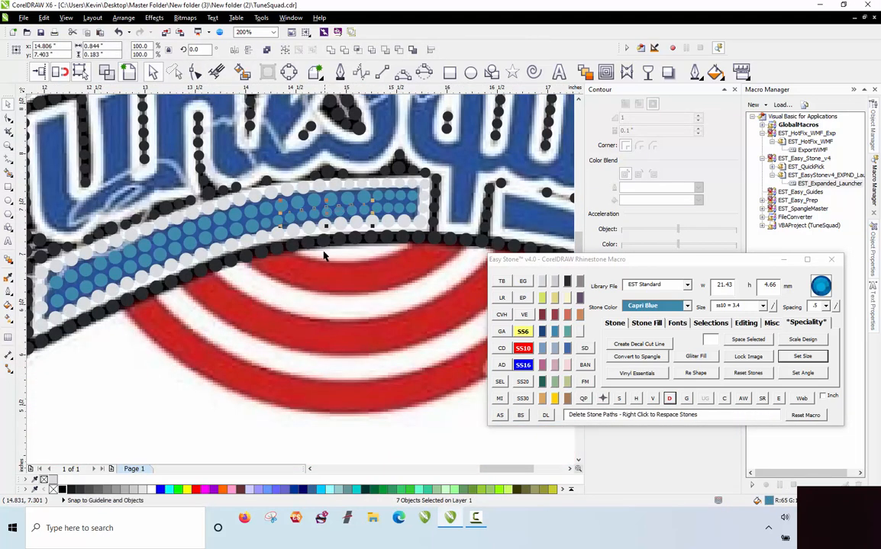
Try the Select Between command on the SS10 stones of the underline's lower row, and clear the selection
click(59, 307)
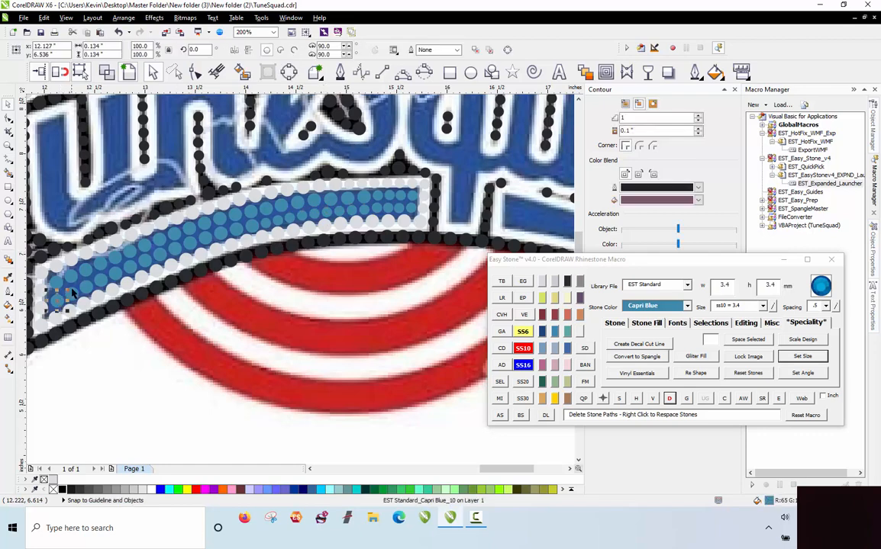
scroll(62, 296, up, 1)
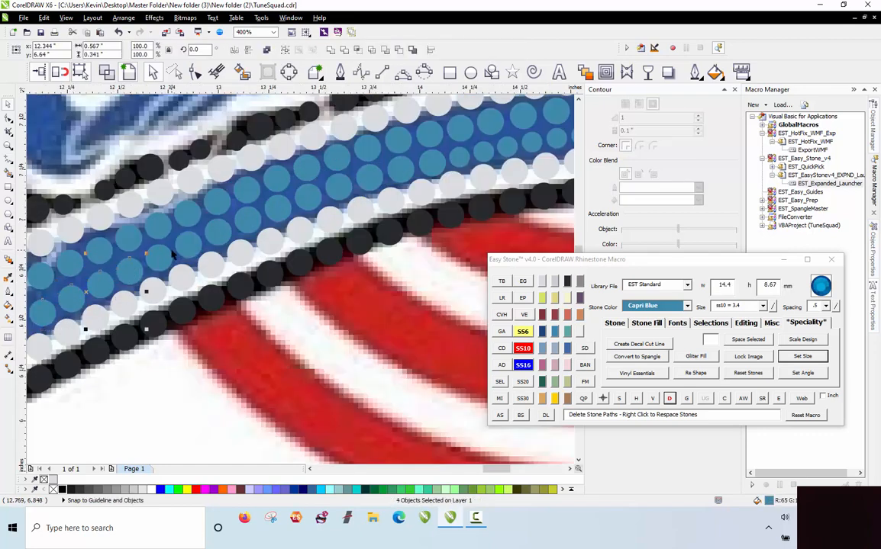
key(Delete)
click(55, 309)
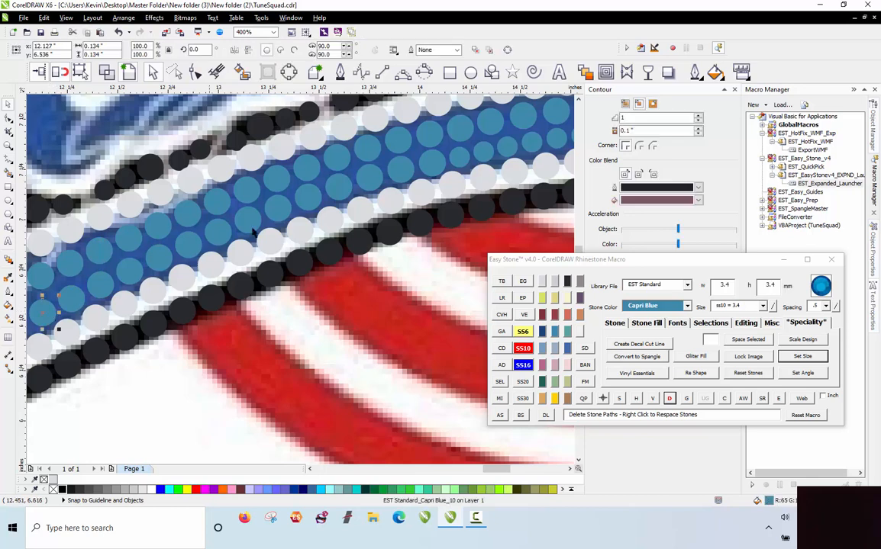
shift+click(370, 182)
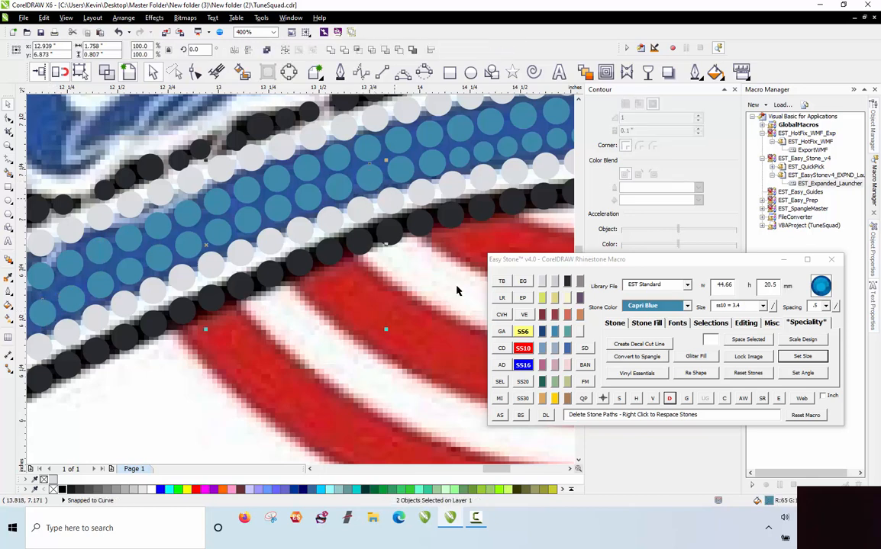
click(604, 398)
click(617, 398)
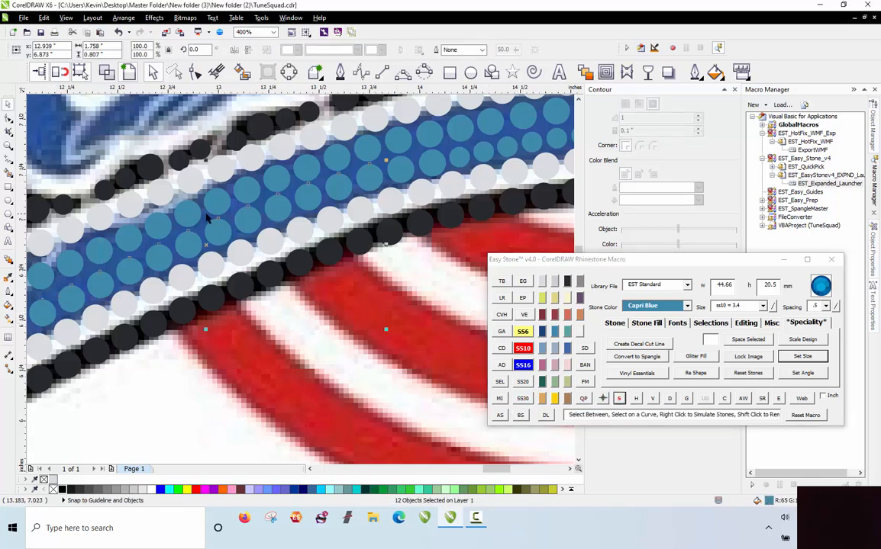
scroll(432, 155, up, 1)
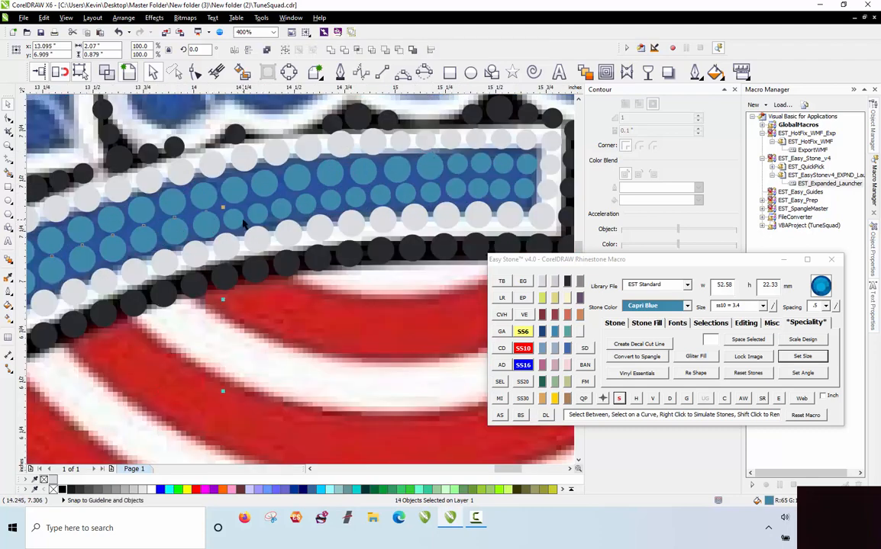
key(Escape)
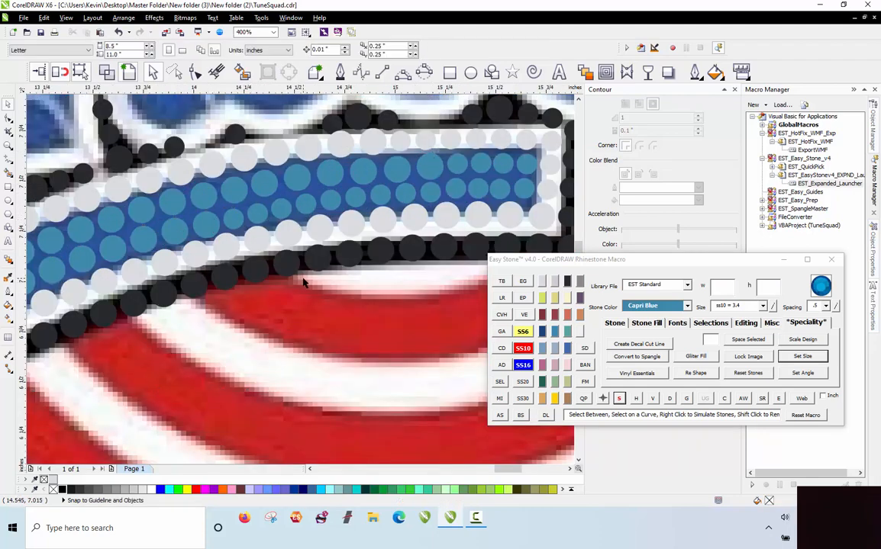
Pick the first and last SS10 stones of the underline's lower row and select all stones between them
scroll(394, 311, down, 1)
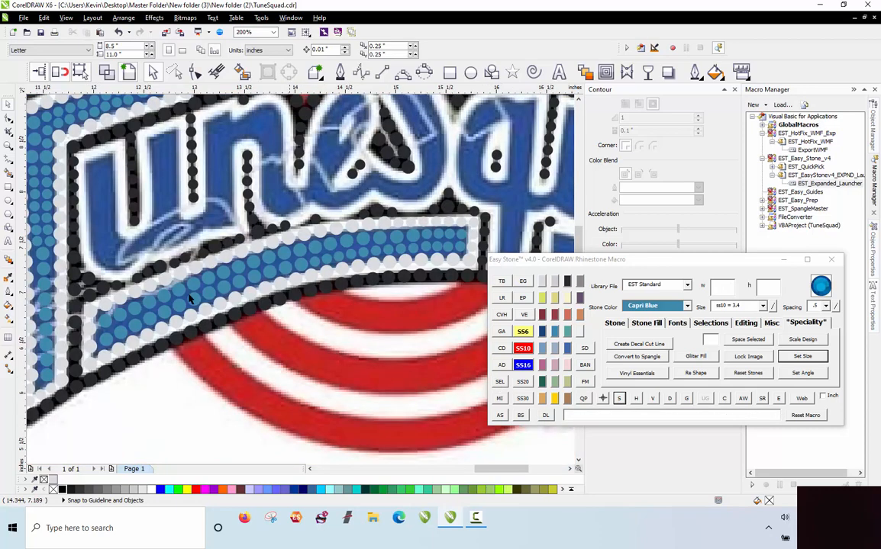
scroll(87, 364, up, 1)
click(44, 382)
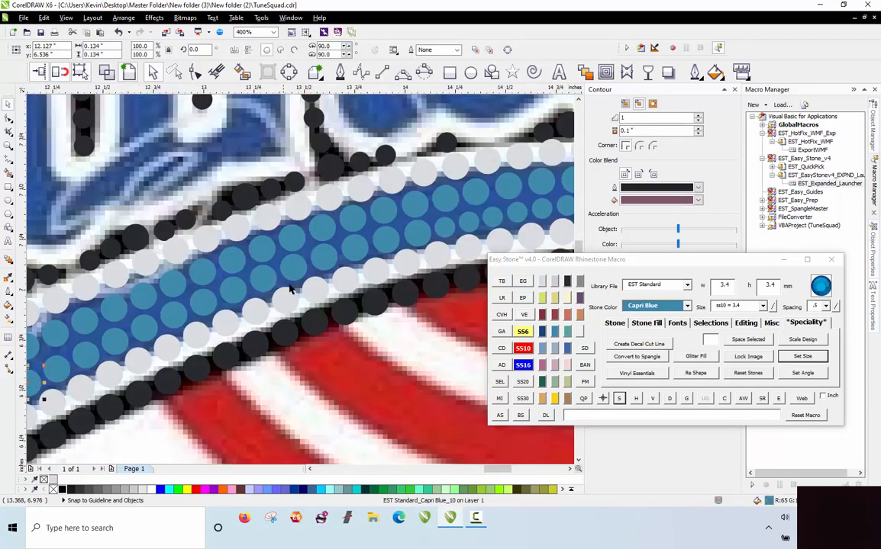
scroll(263, 246, down, 1)
click(168, 356)
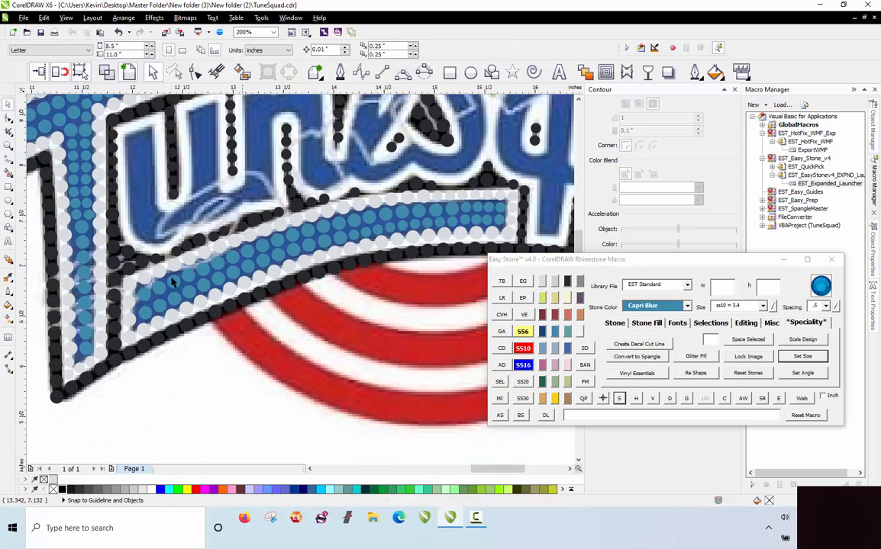
click(146, 311)
shift+click(339, 244)
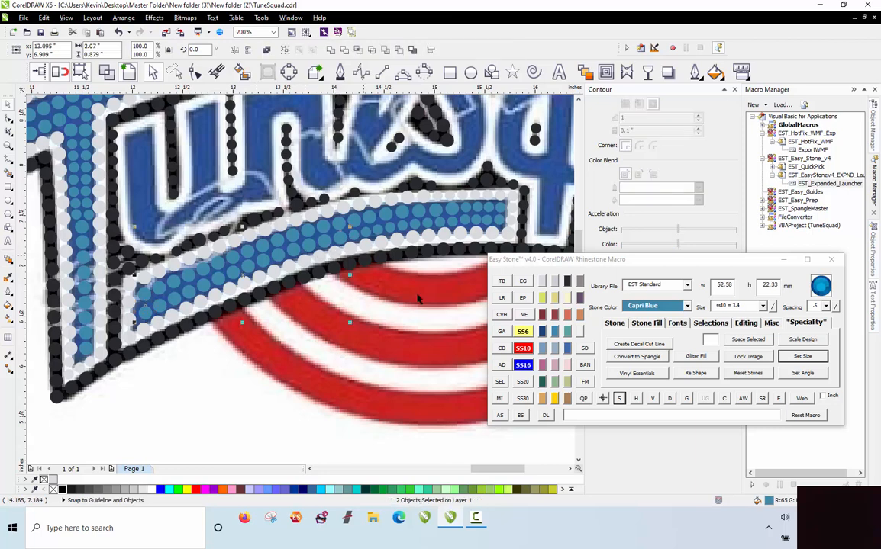
click(620, 399)
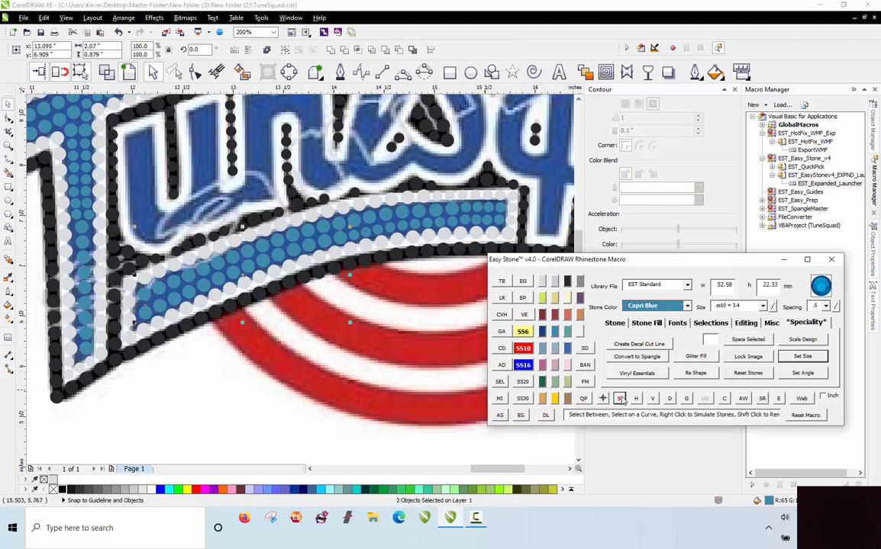
Try to store the underline's lower-row SS10 selection, add the row's SS6 stones and recall both sets together
click(239, 291)
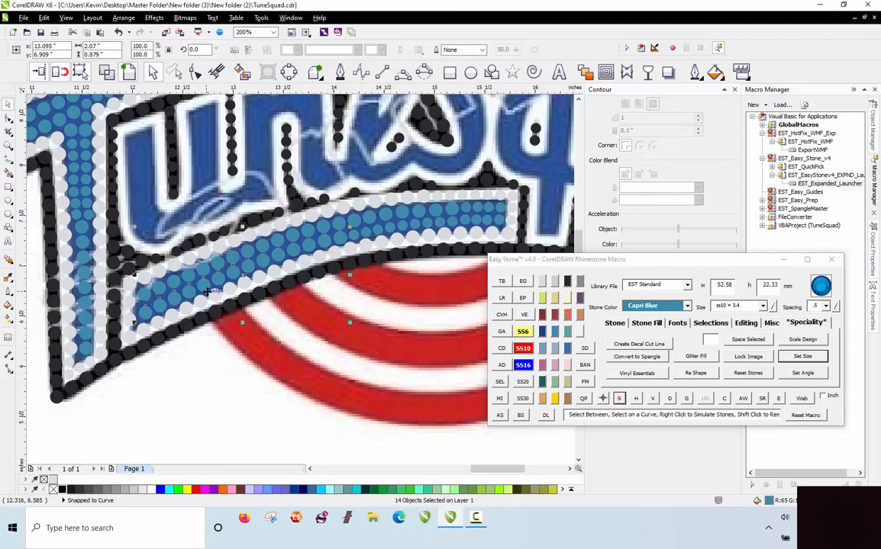
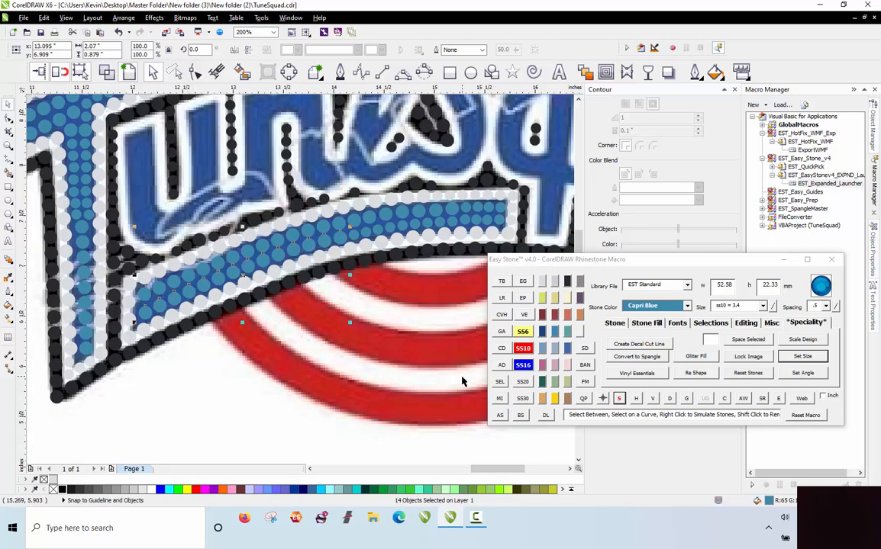
click(500, 384)
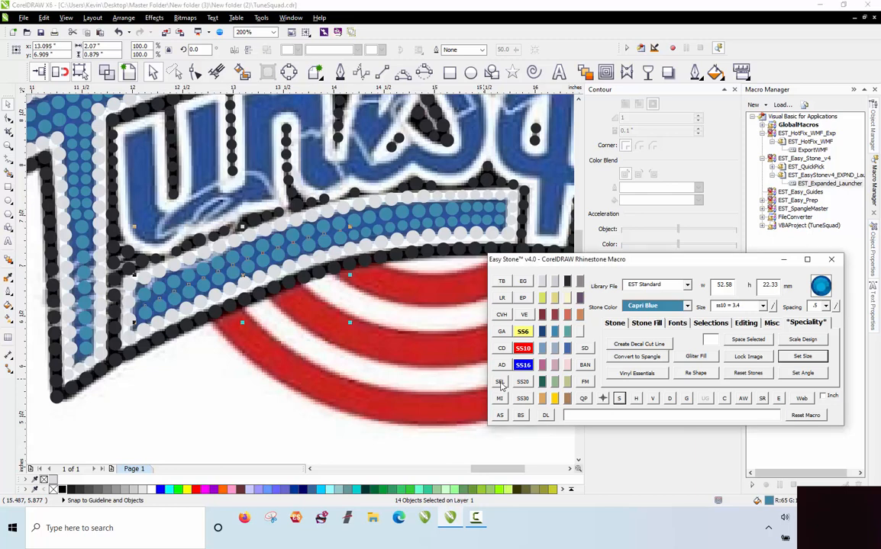
click(366, 376)
click(359, 239)
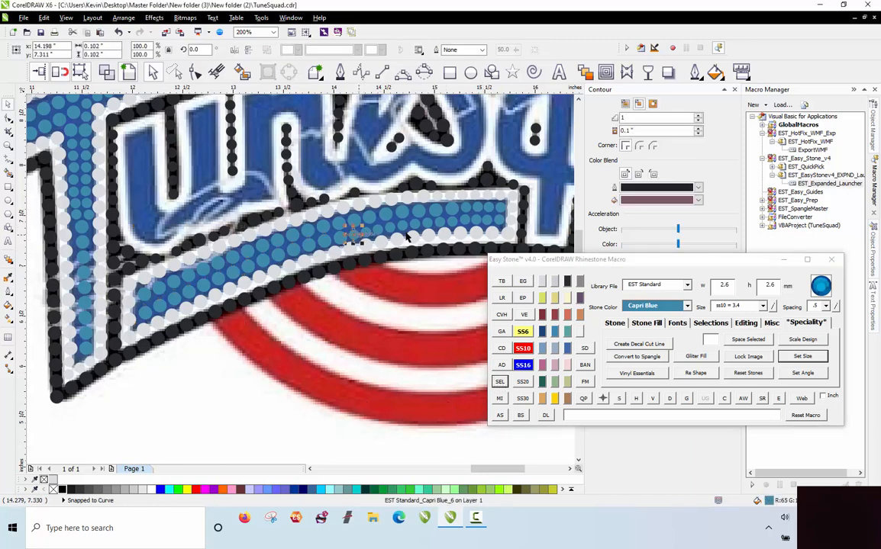
shift+click(447, 203)
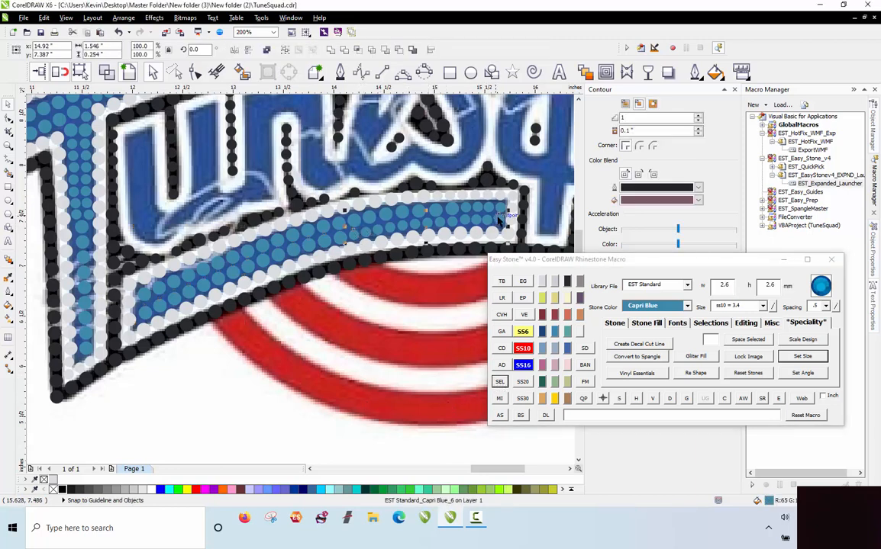
click(619, 399)
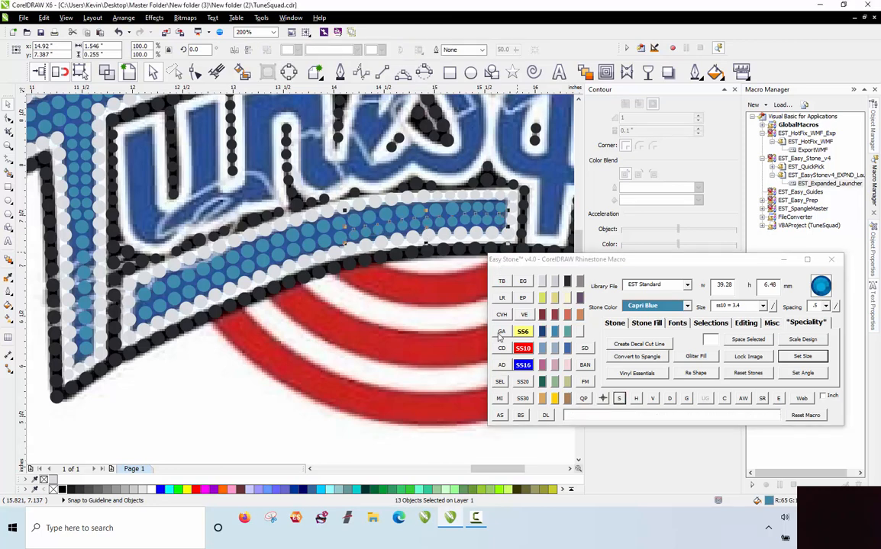
click(500, 382)
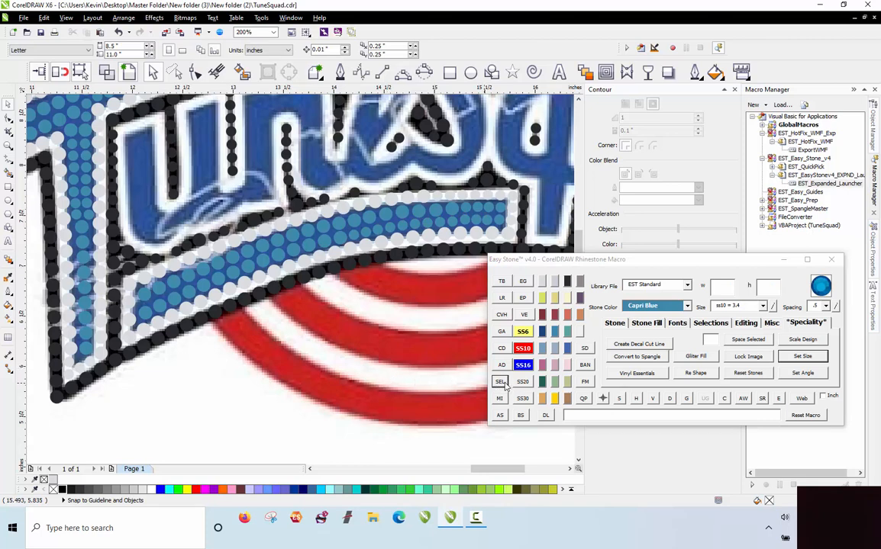
click(501, 382)
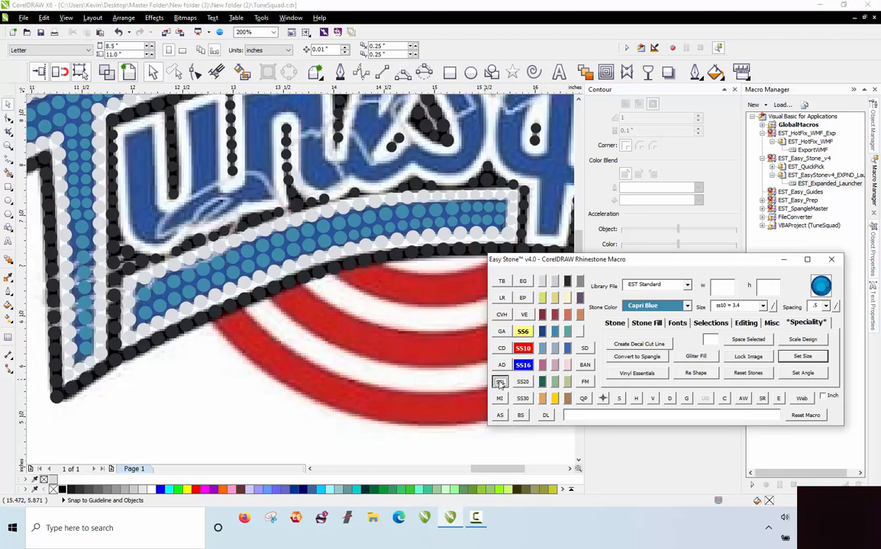
click(450, 345)
Select all SS10 stones between the first and last ones of the underline's lower row and store the selection
click(144, 311)
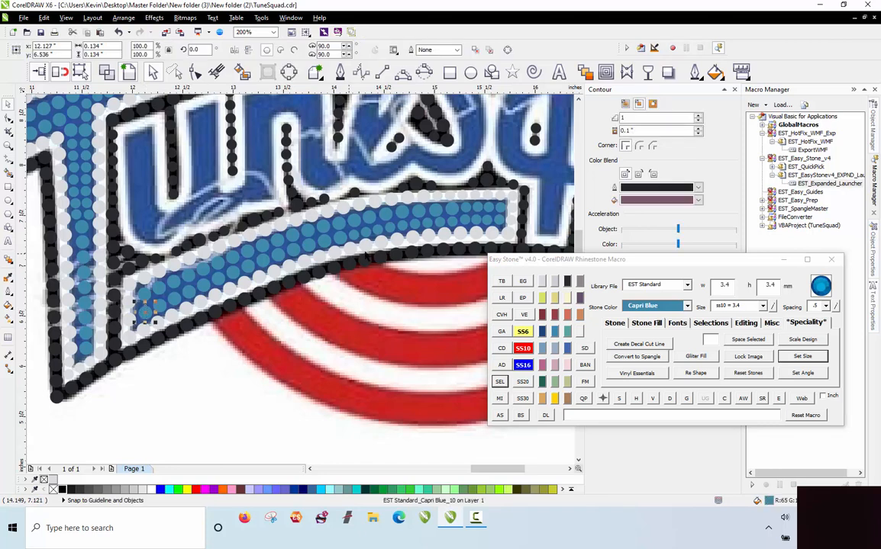
shift+click(349, 242)
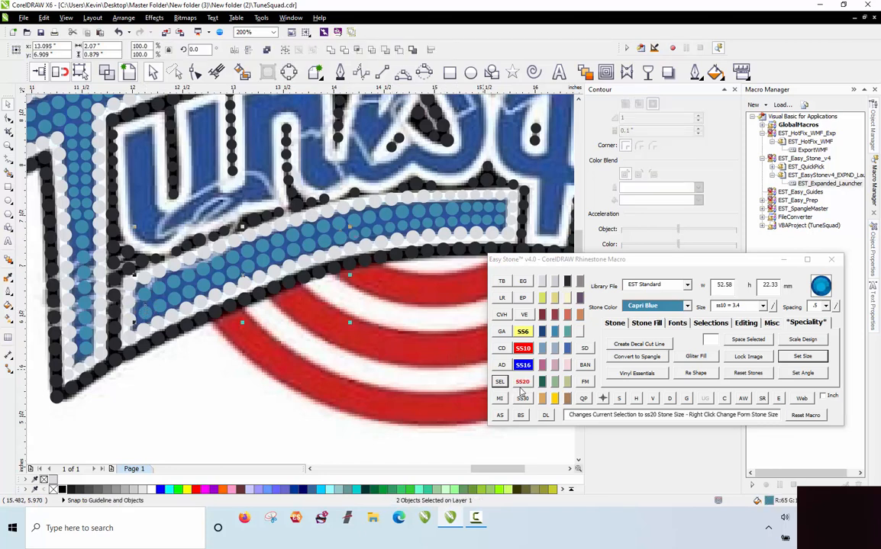
click(623, 402)
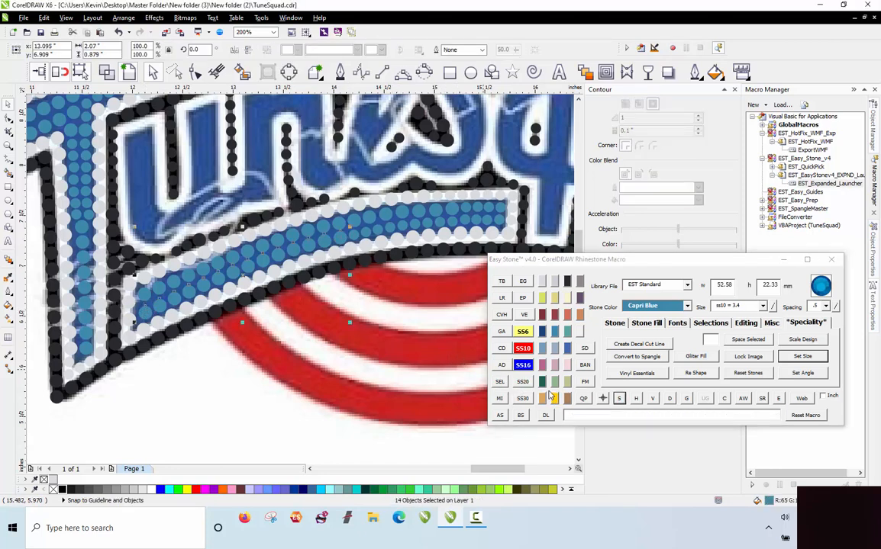
click(499, 381)
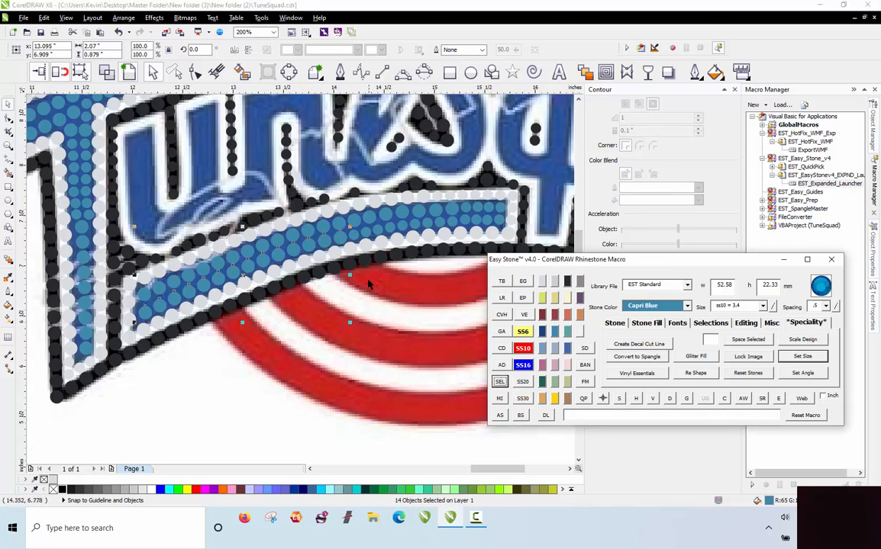
Select all SS6 stones between the lower row's first and last ones, store them too, and recall the combined selection
click(353, 233)
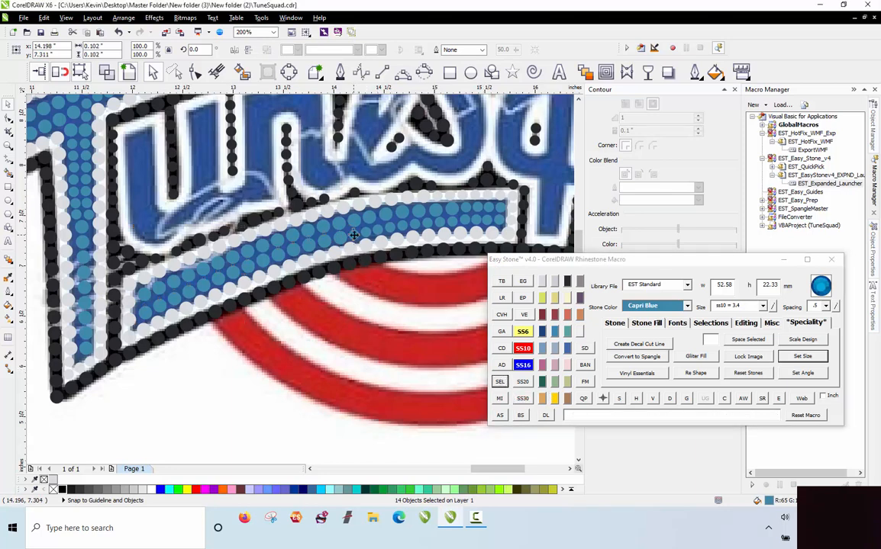
shift+click(494, 226)
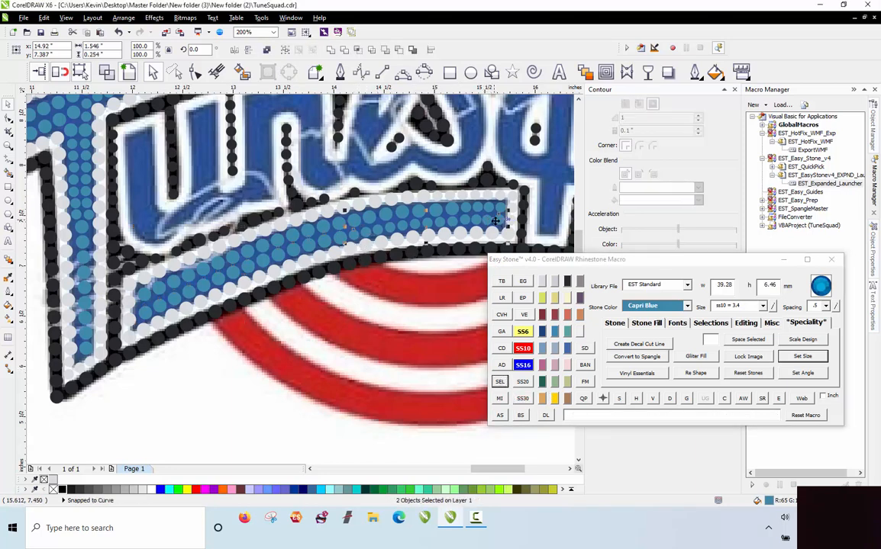
click(500, 382)
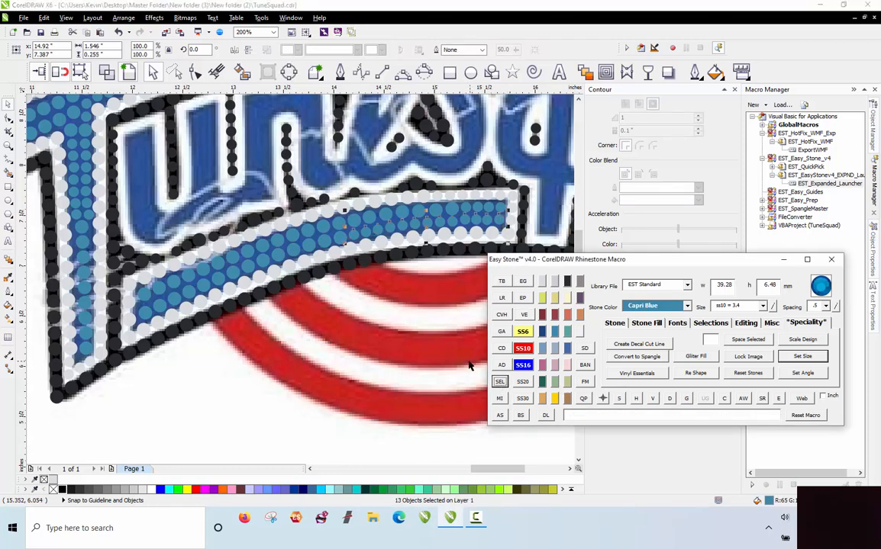
click(425, 394)
click(501, 384)
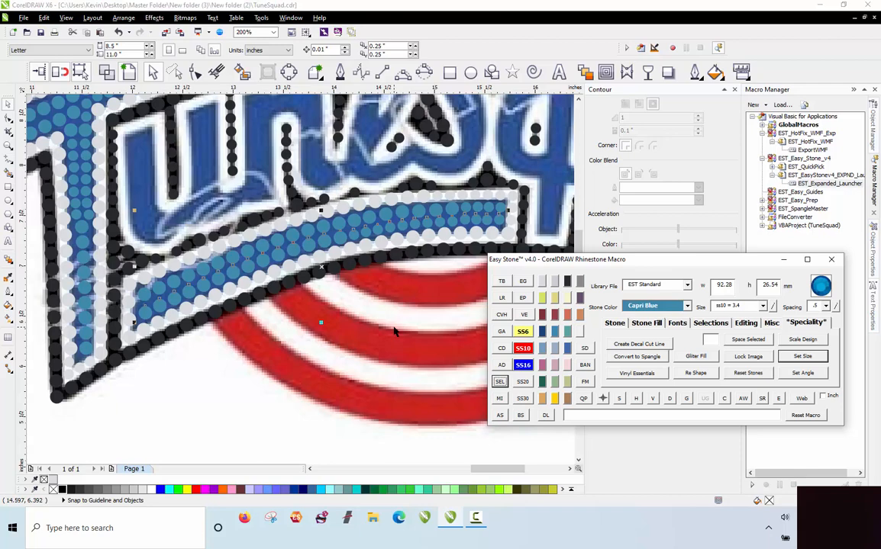
Respace the selected lower-row stones evenly along the underline bar and delete the leftover stone path
scroll(455, 200, up, 2)
click(474, 222)
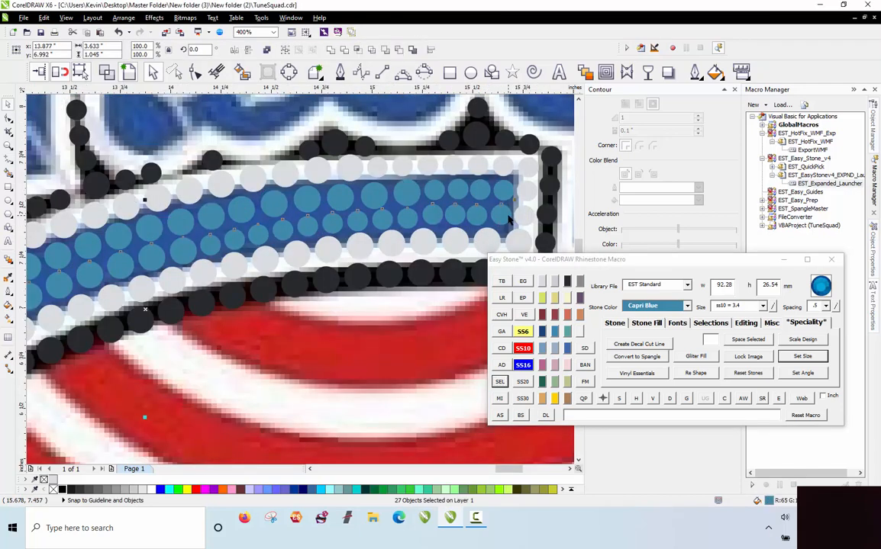
click(669, 401)
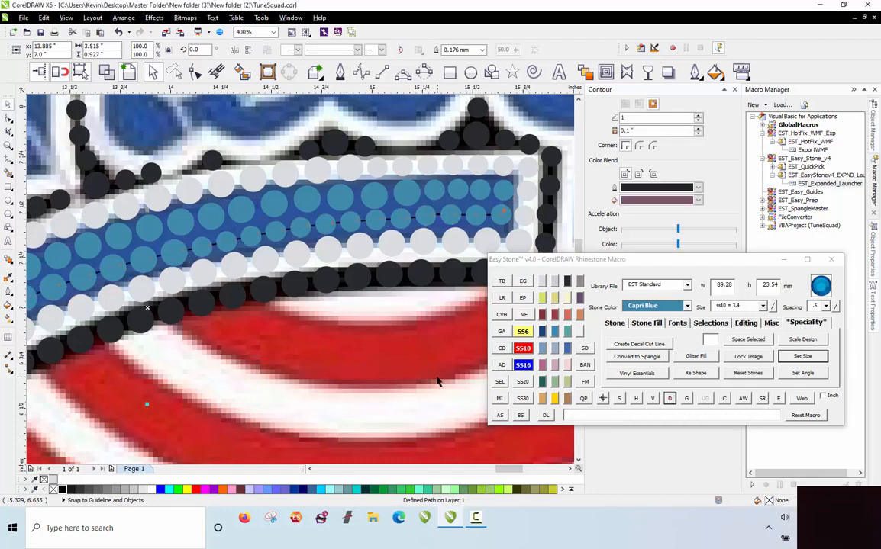
scroll(397, 340, down, 1)
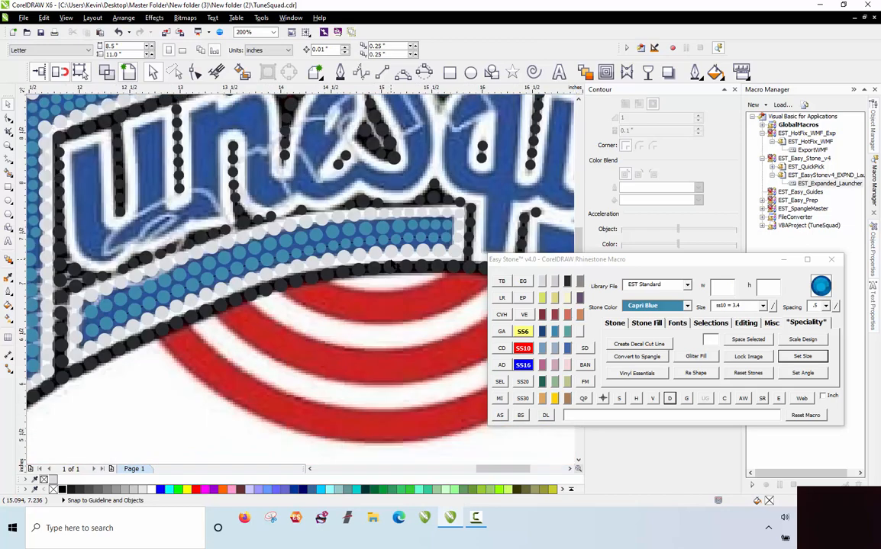
click(373, 241)
scroll(315, 259, up, 1)
scroll(315, 259, up, 3)
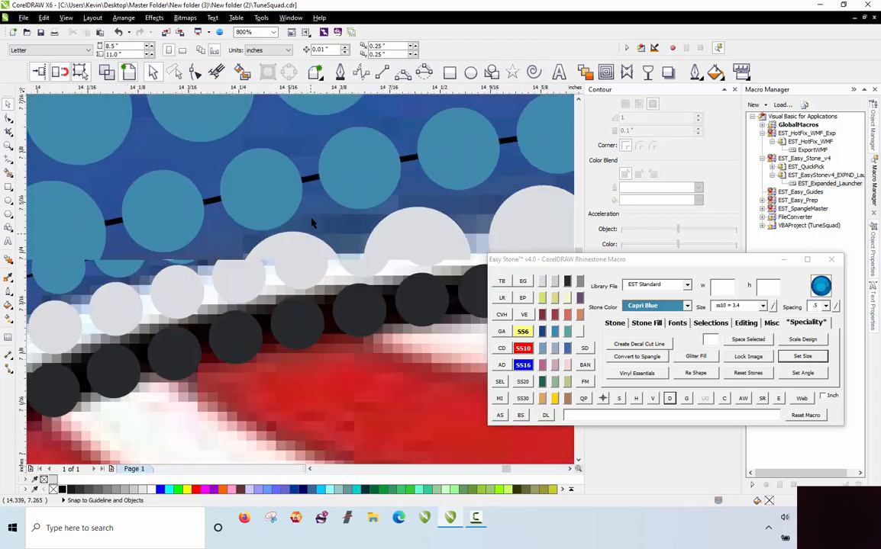
click(312, 179)
scroll(259, 216, down, 3)
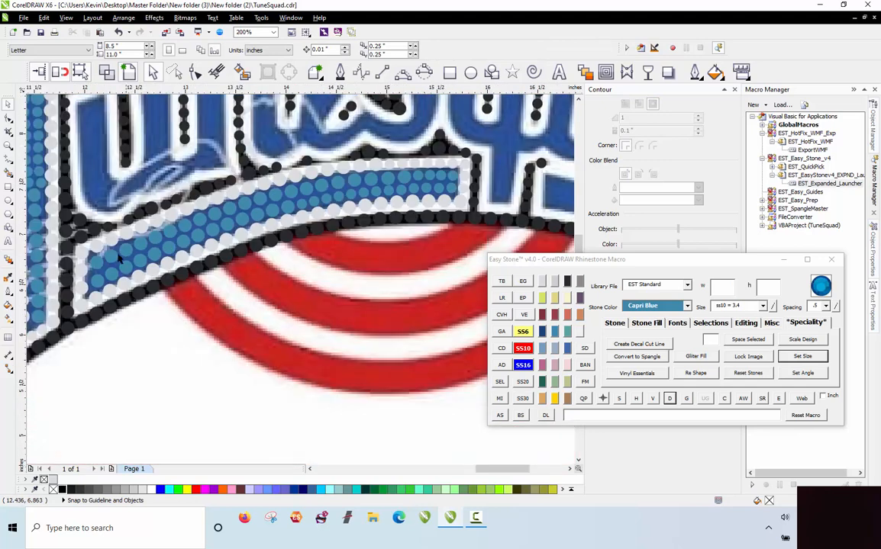
Select the stones between the ends of the upper row's larger-stone section, store that selection, and clear it
click(97, 265)
shift+click(288, 198)
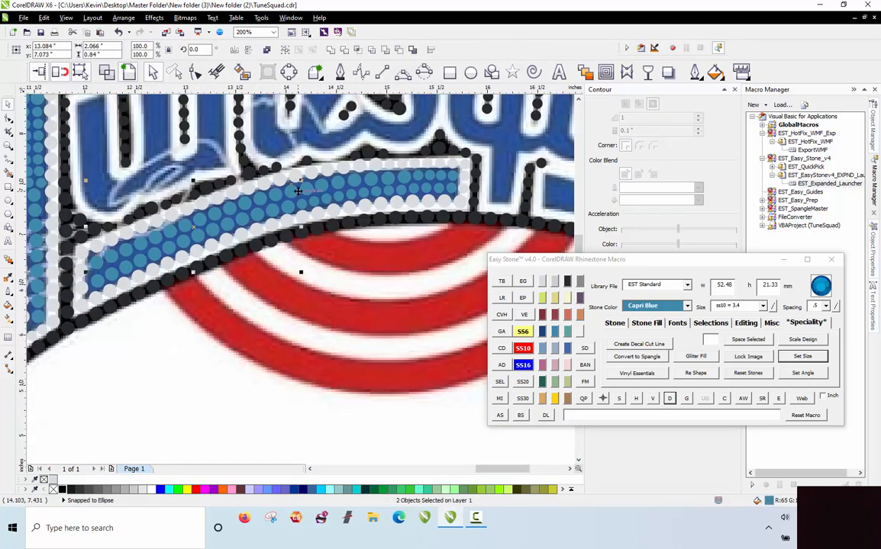
click(619, 399)
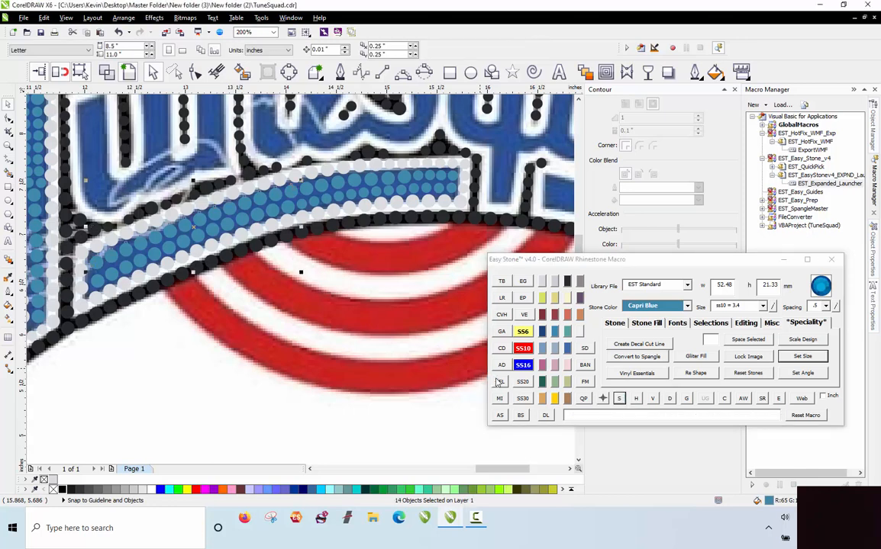
click(330, 255)
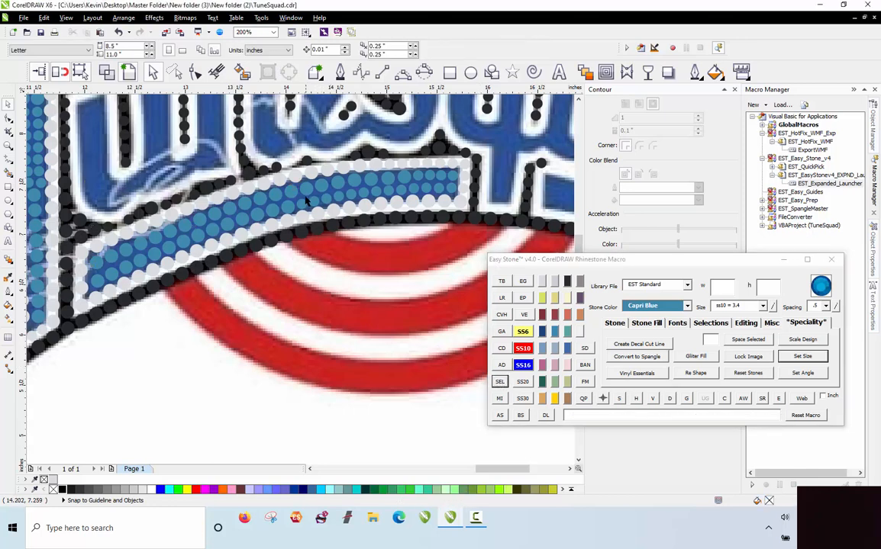
Select the rest of the upper row through its last SS6 stone, store it, and recall both stored sets together
click(304, 191)
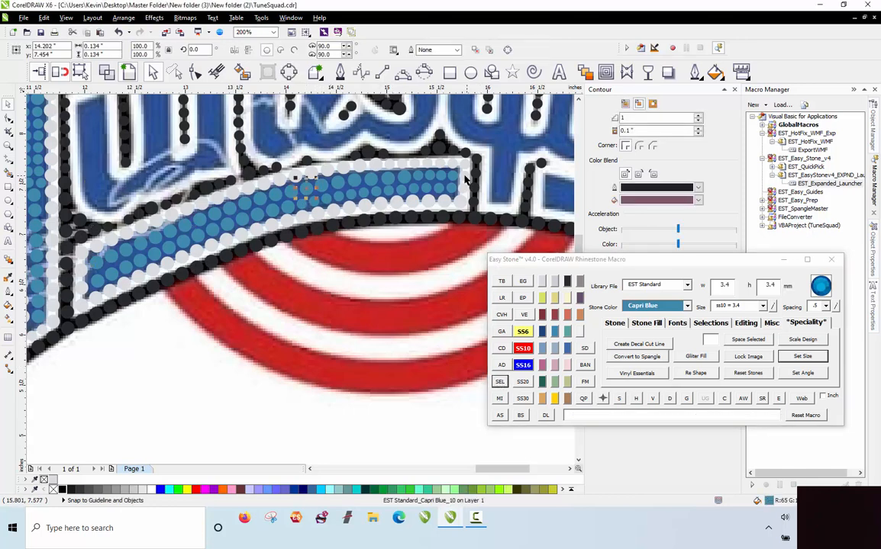
shift+click(452, 176)
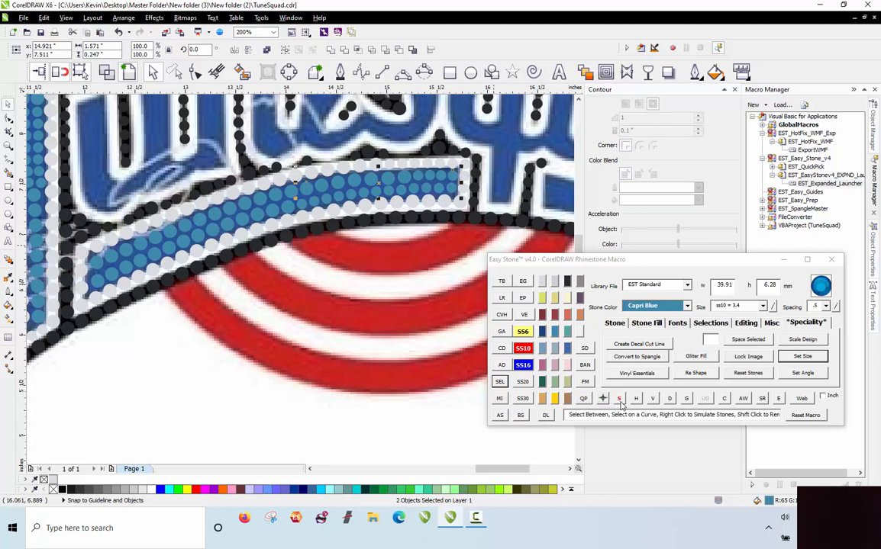
click(619, 398)
click(500, 382)
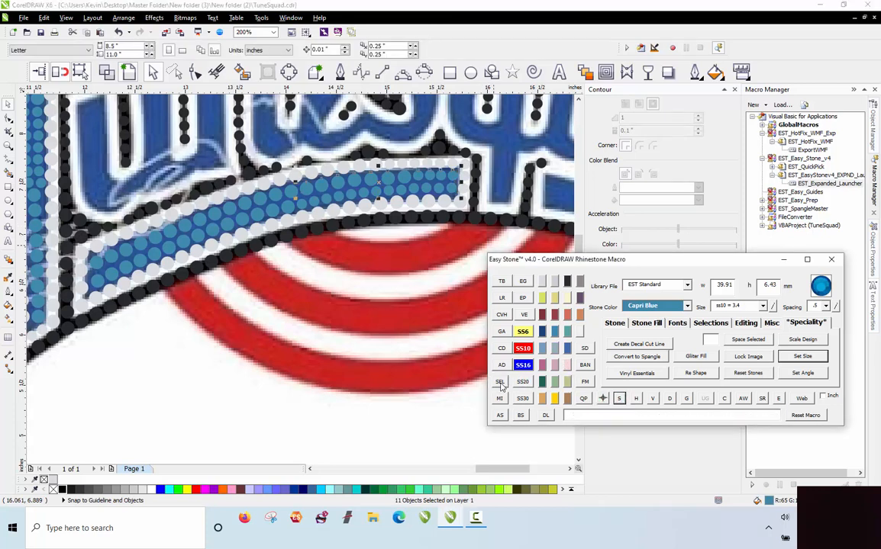
click(445, 411)
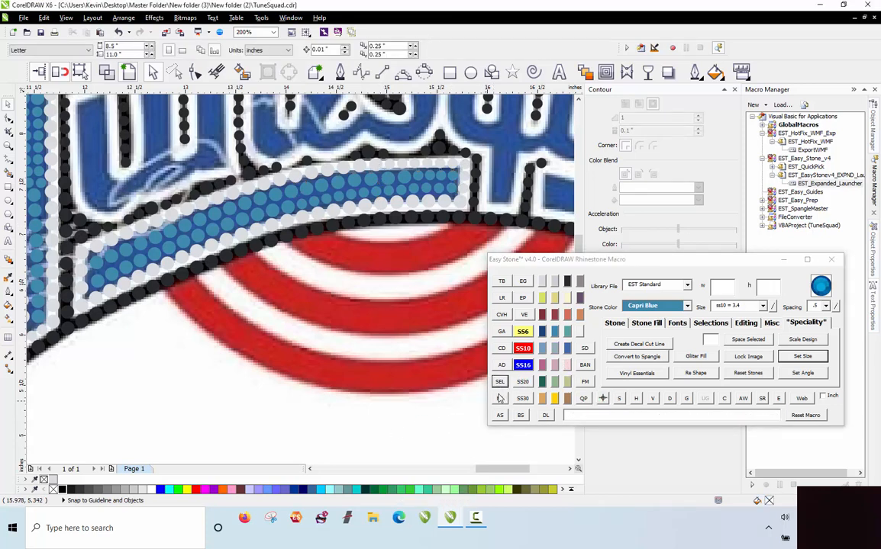
click(501, 383)
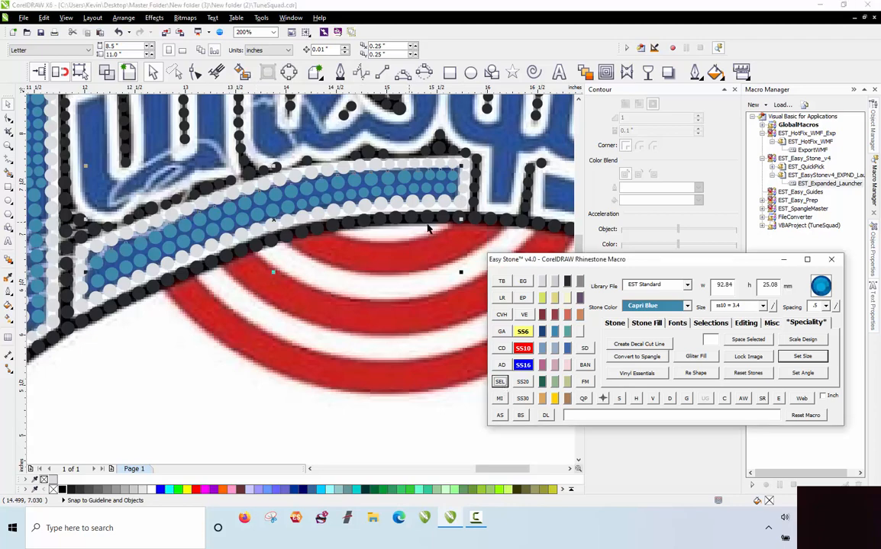
Respace the selected upper-row stones evenly along the underline bar and delete their stone path
scroll(453, 193, up, 2)
click(422, 218)
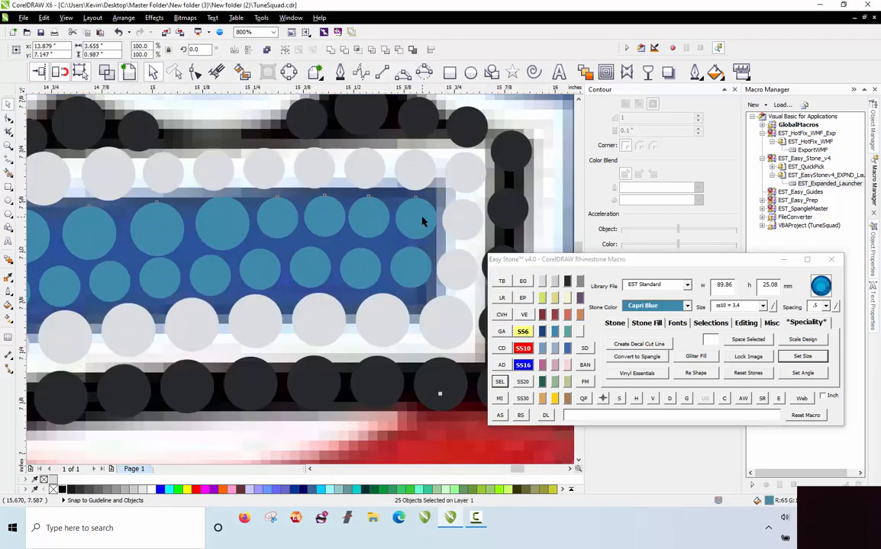
click(669, 398)
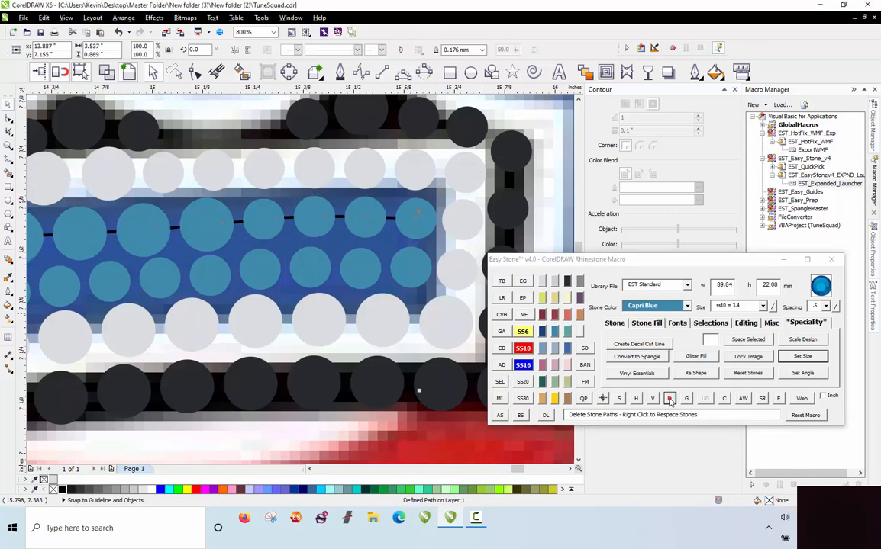
scroll(256, 213, down, 3)
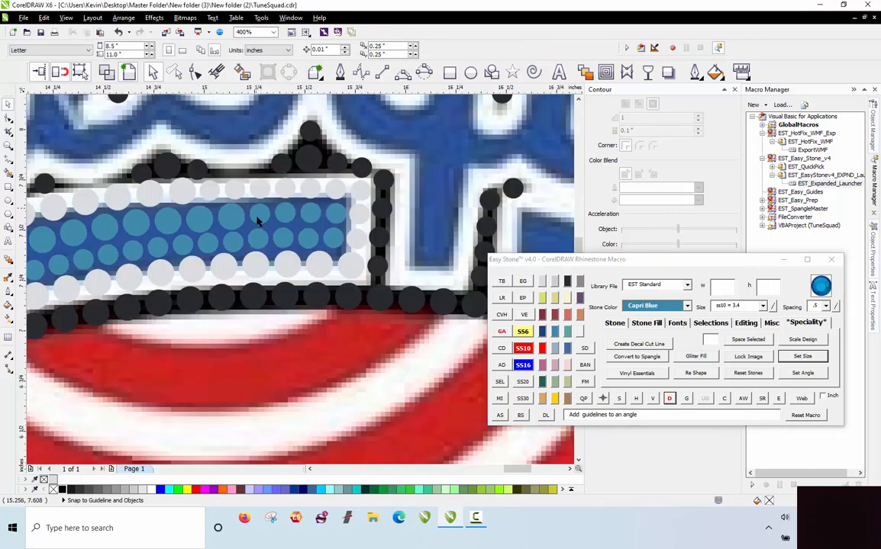
Select all the logo's stones and place a copy below and right of the artwork, centred about x 23 in, y -3 in
scroll(258, 351, down, 1)
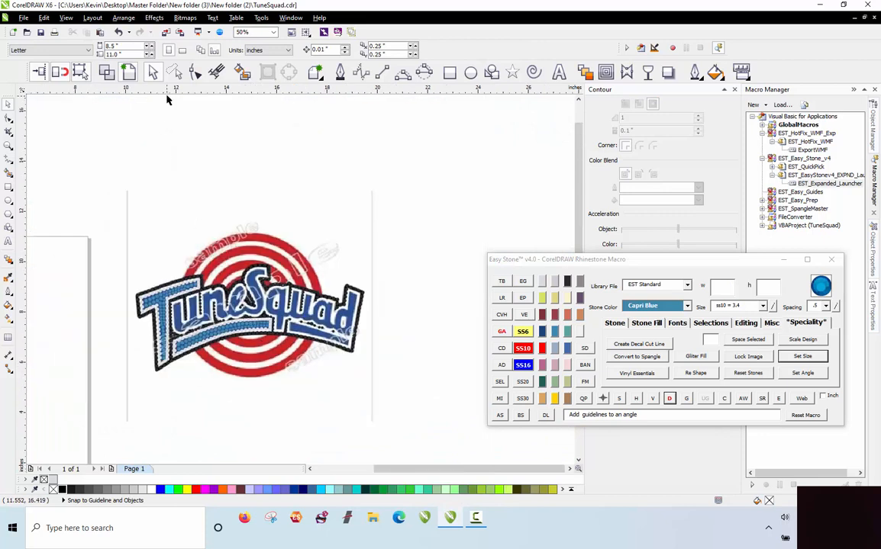
drag(272, 348, 393, 421)
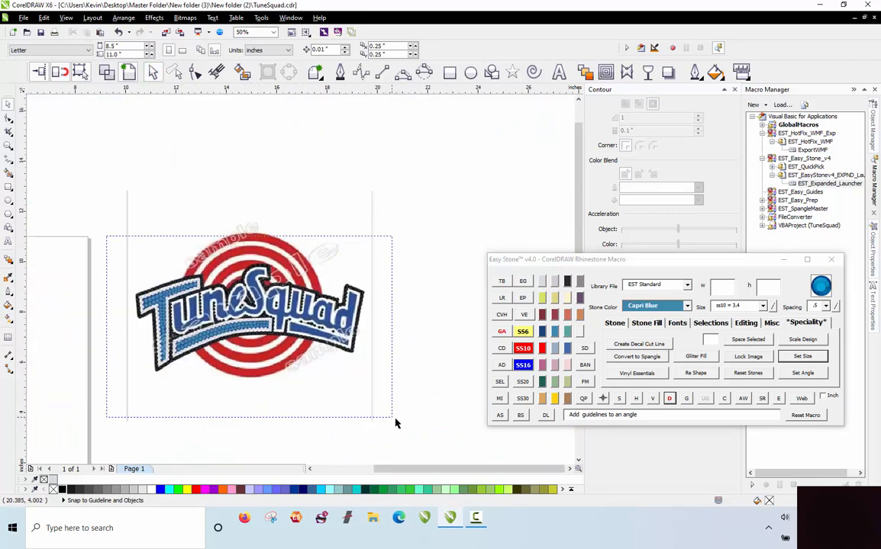
scroll(173, 147, down, 1)
drag(206, 235, 308, 372)
right_click(303, 371)
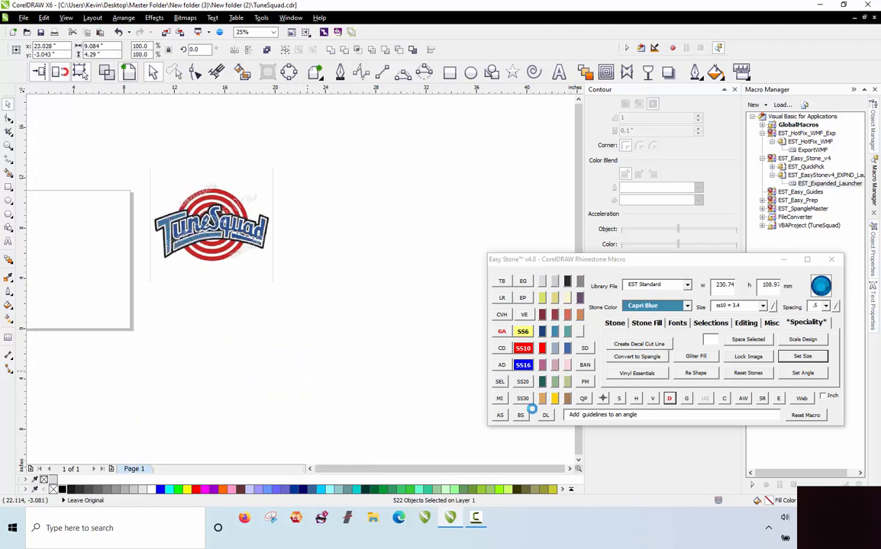
Add a weedbox around the copied stones and fill it dark grey as a backdrop for previewing the stonework
click(742, 398)
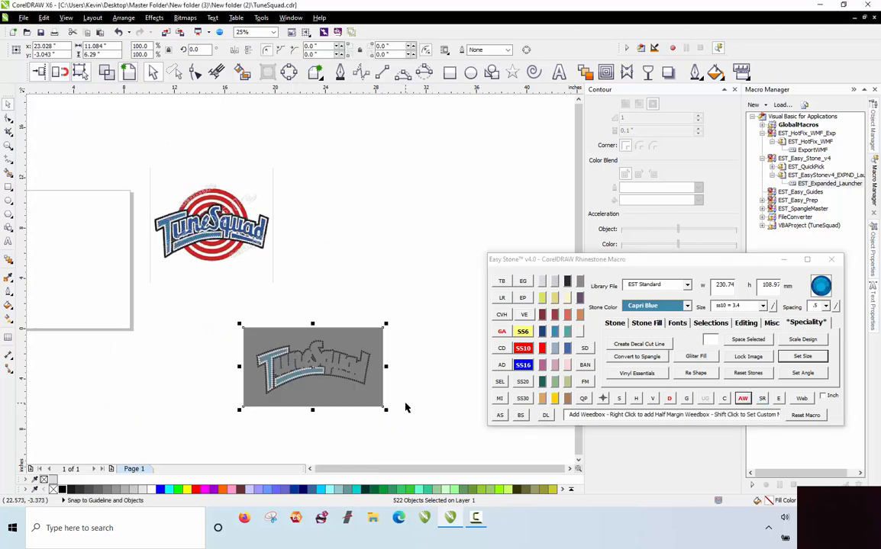
scroll(388, 404, up, 1)
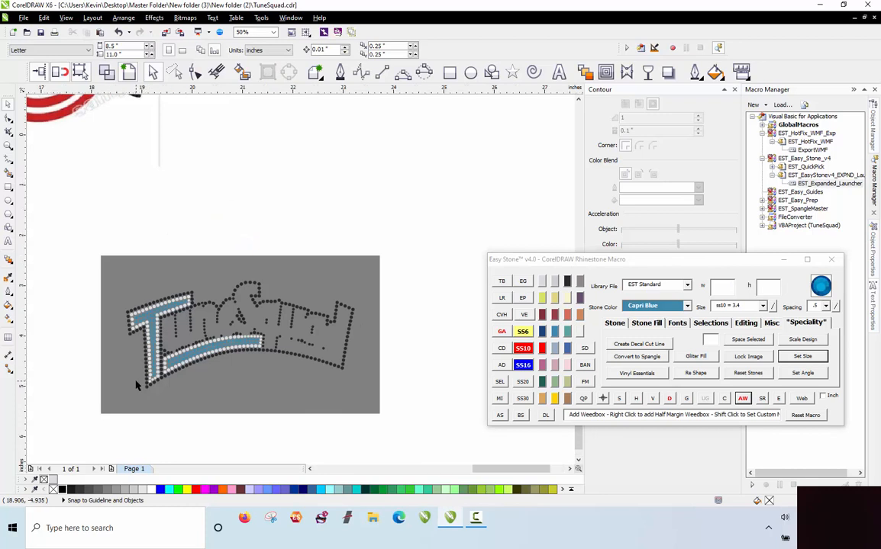
scroll(137, 391, up, 1)
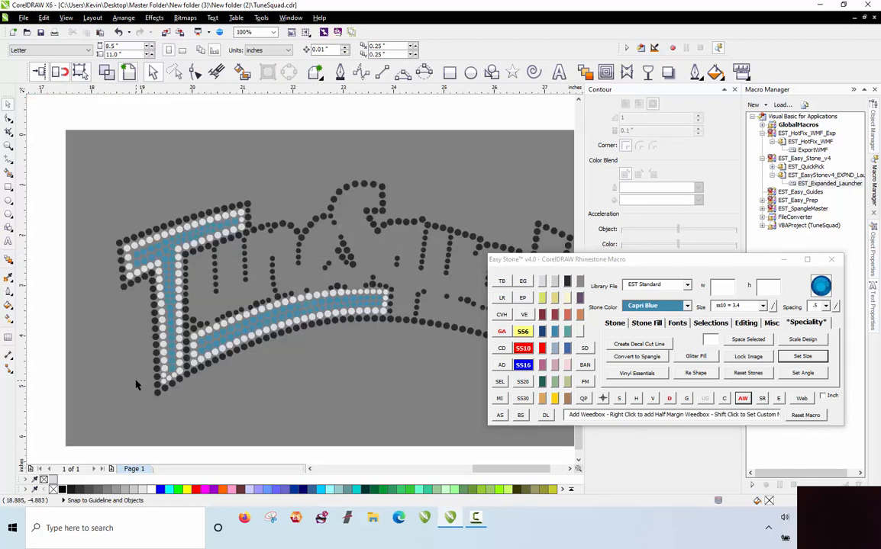
scroll(106, 324, down, 1)
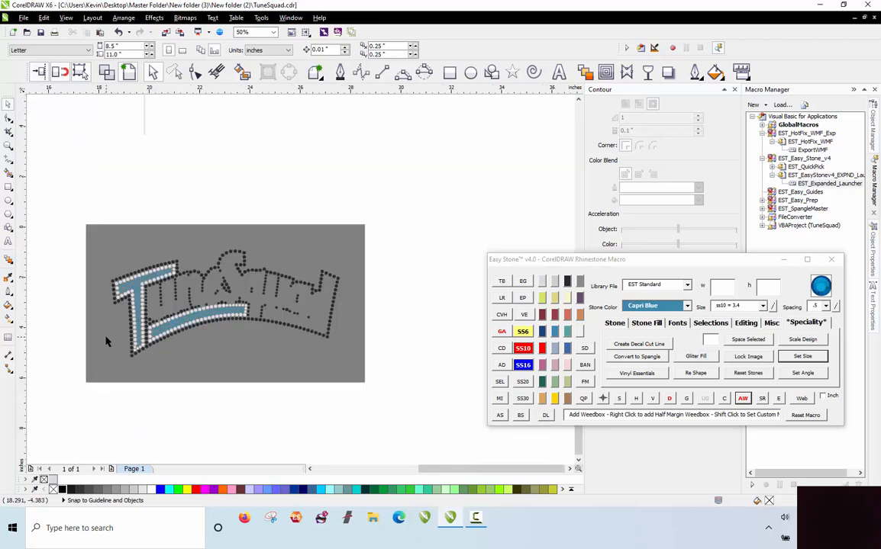
click(106, 342)
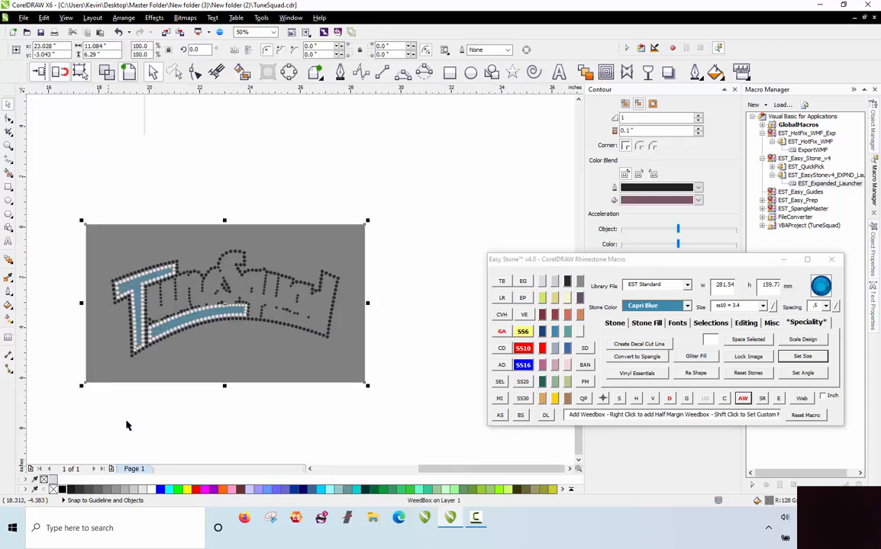
click(84, 489)
click(77, 416)
scroll(104, 365, up, 1)
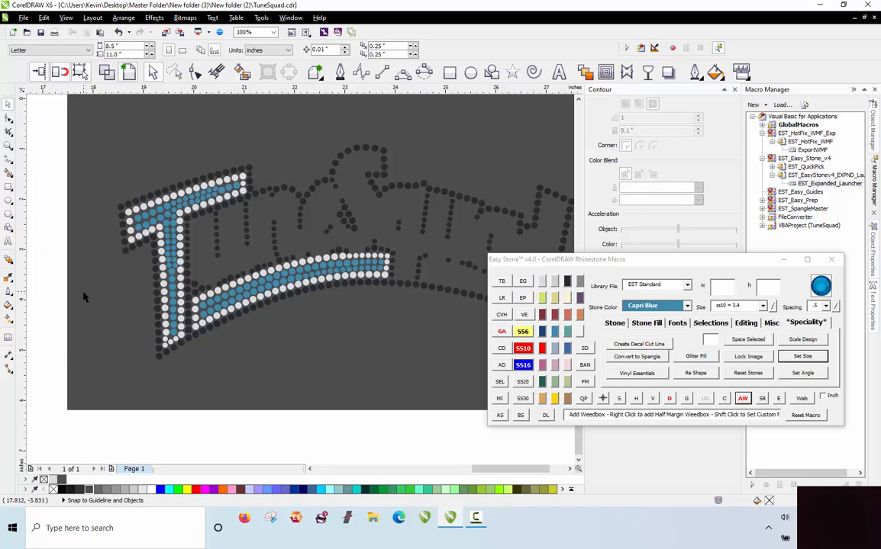
scroll(85, 297, down, 1)
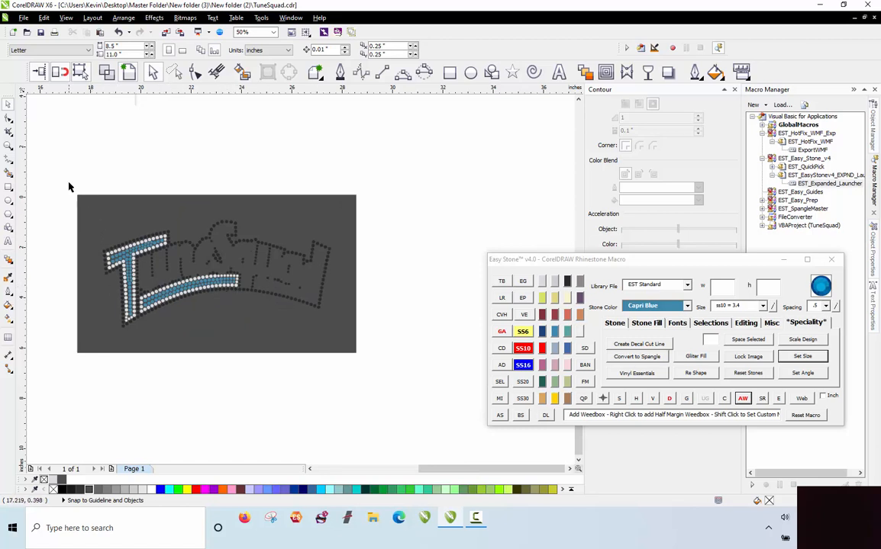
Delete the preview copy of the stones together with its dark grey weedbox
drag(67, 186, 402, 391)
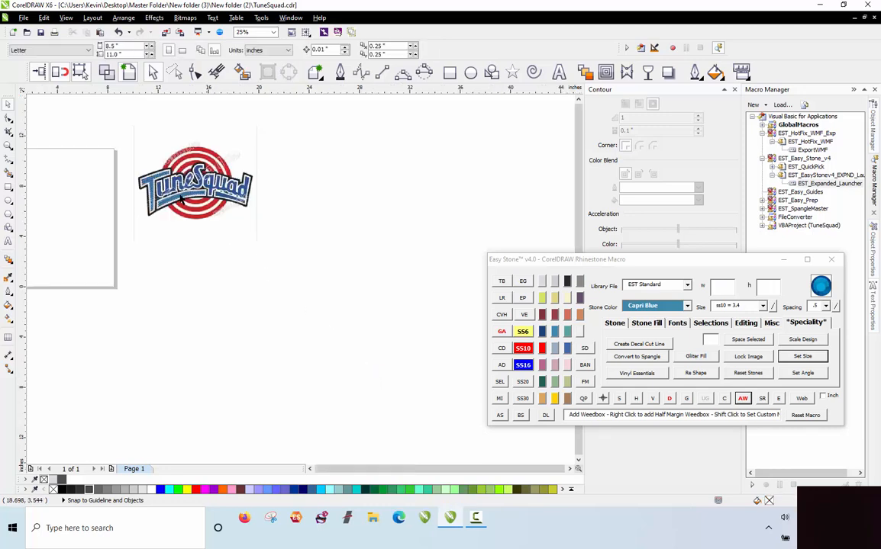
scroll(181, 200, up, 4)
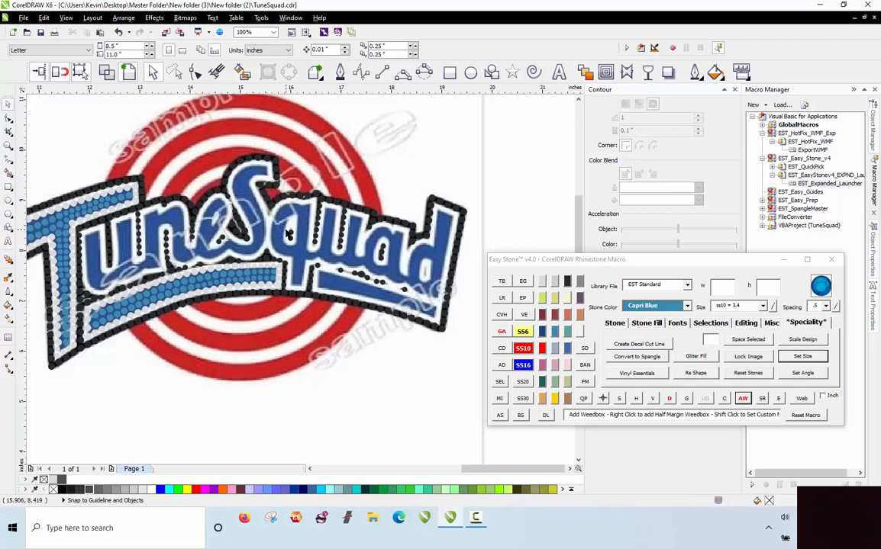
scroll(289, 233, down, 1)
scroll(236, 232, up, 3)
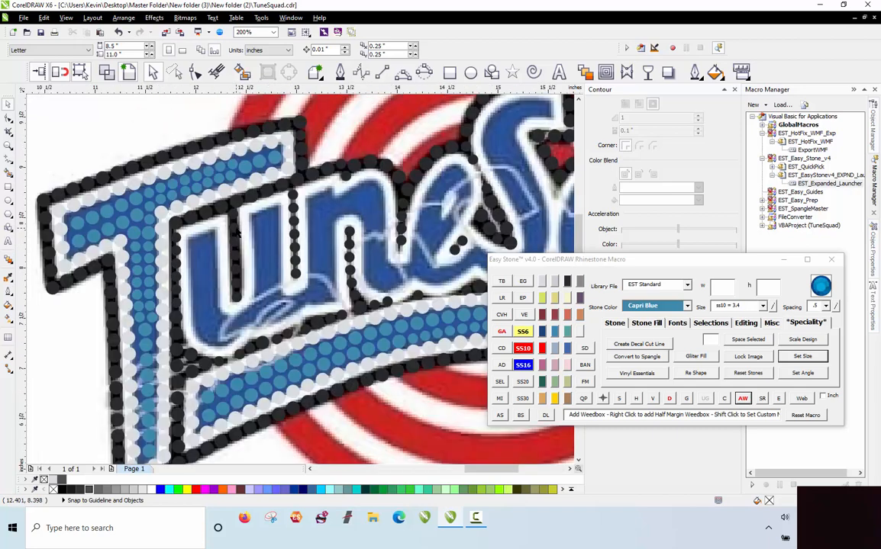
scroll(237, 232, down, 2)
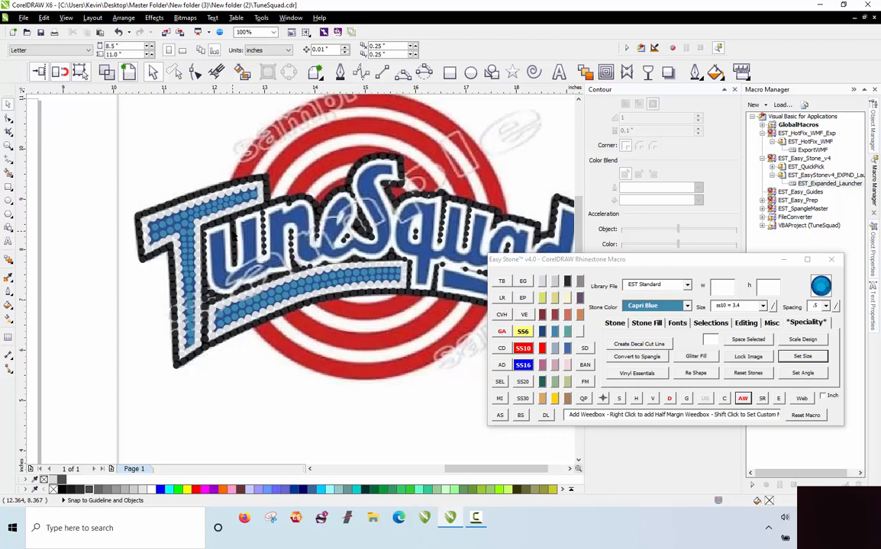
right_click(233, 231)
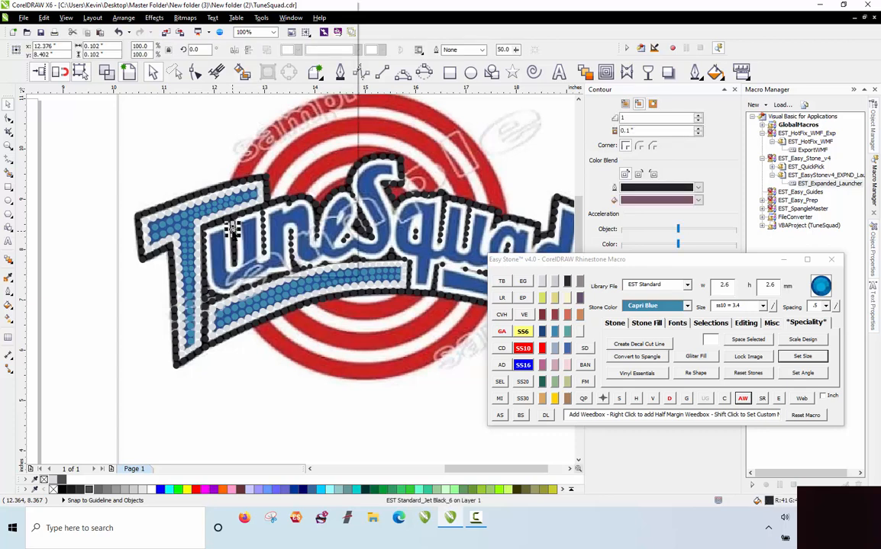
click(82, 208)
click(82, 208)
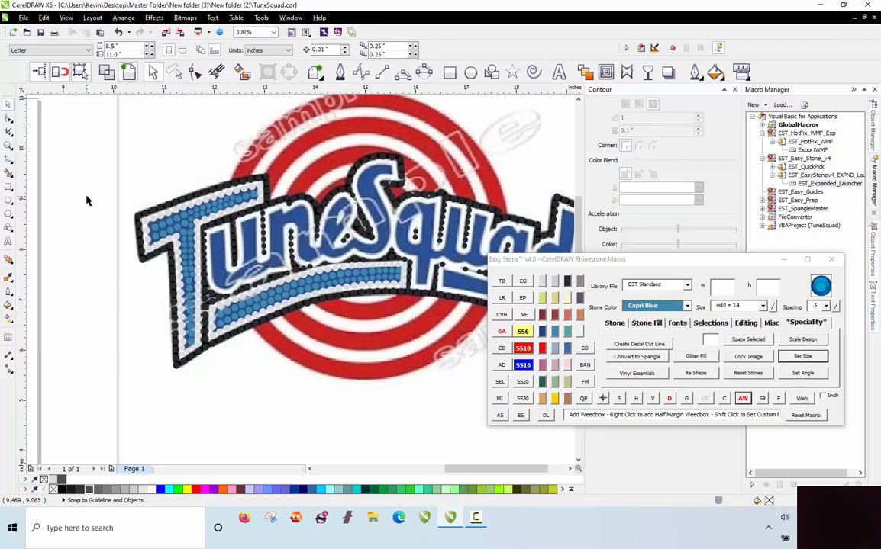
scroll(129, 259, down, 1)
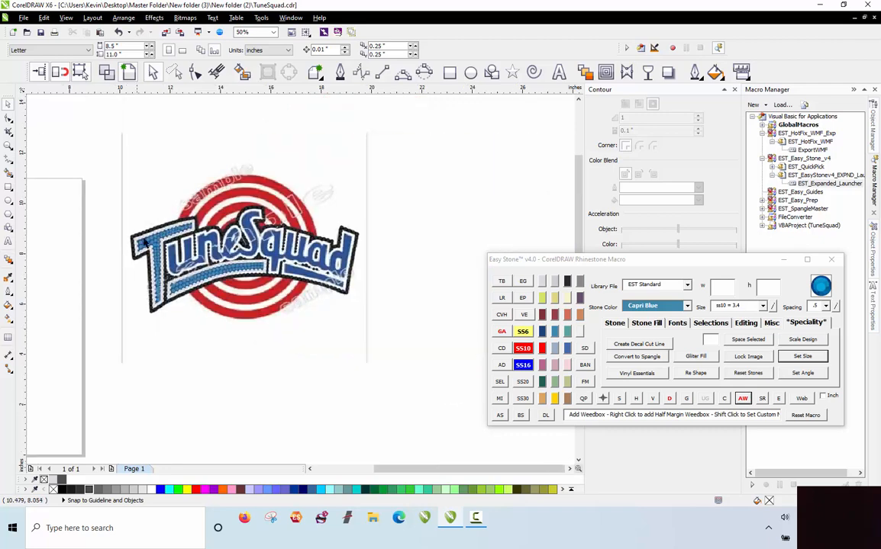
Place two Crystal SS10 stones and one Crystal SS6 stone along the white border beneath the S's lower curve
scroll(184, 228, up, 2)
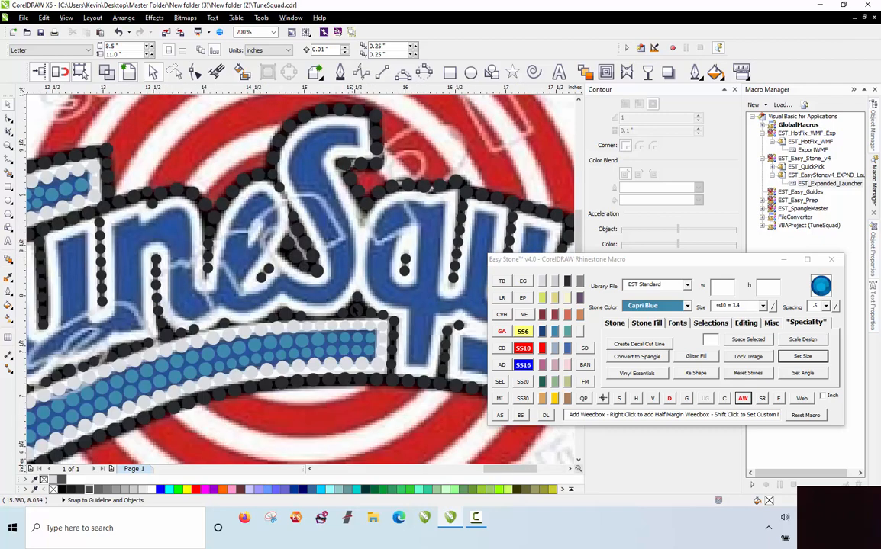
scroll(216, 353, up, 1)
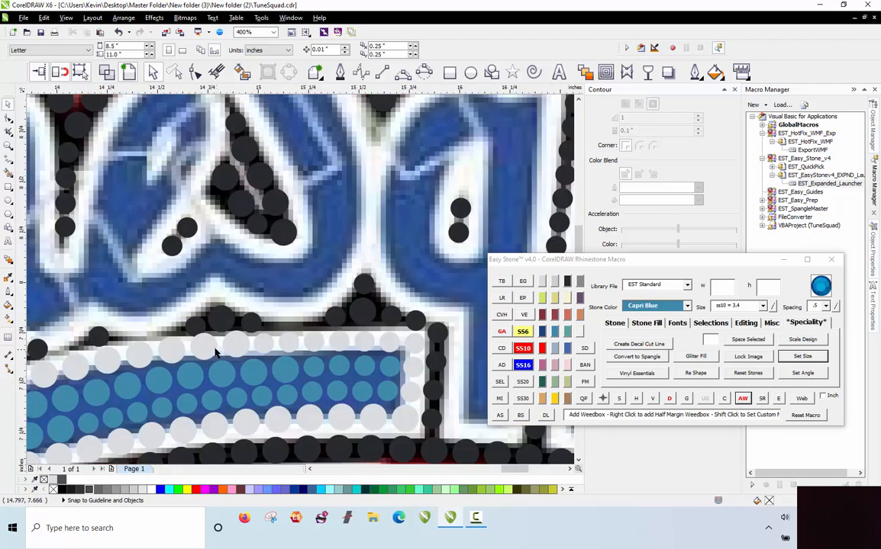
click(307, 313)
scroll(309, 315, up, 2)
drag(312, 326, 189, 326)
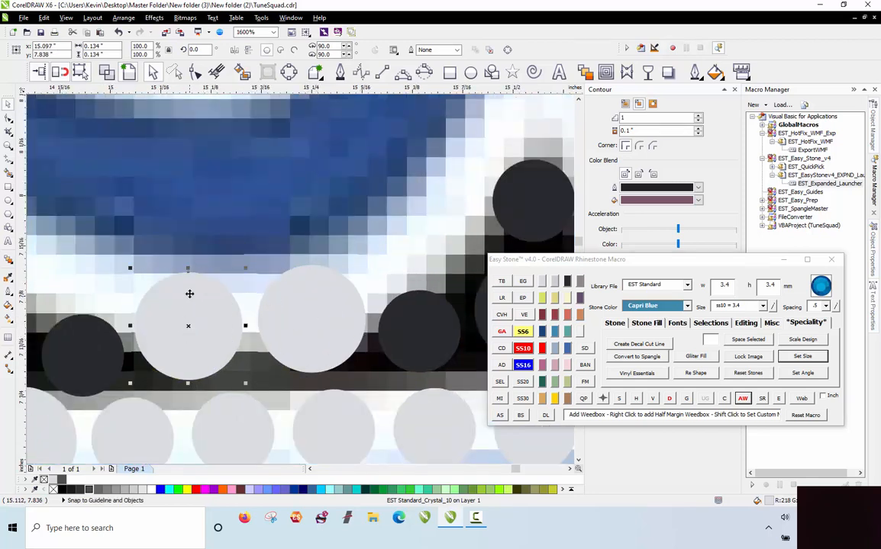
scroll(189, 294, down, 1)
drag(285, 308, 304, 268)
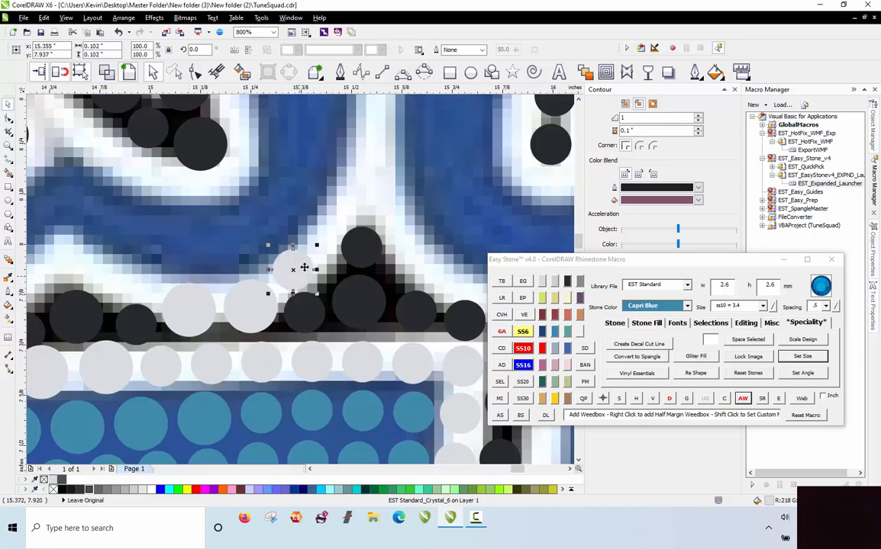
drag(337, 229, 336, 230)
scroll(297, 286, up, 1)
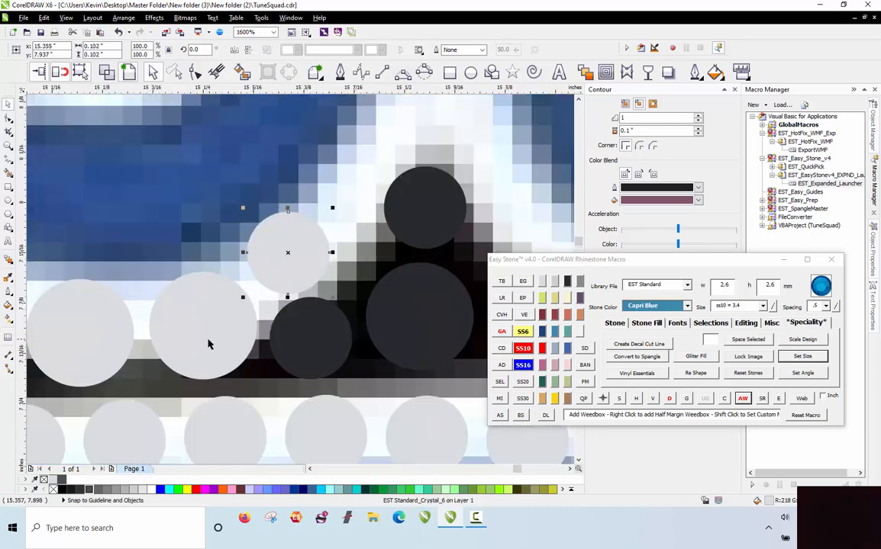
Copy the Crystal SS10 stone repeatedly up the white gap between the S and the q to the black triangle above
scroll(208, 344, down, 1)
scroll(208, 344, down, 2)
click(216, 364)
scroll(219, 364, up, 1)
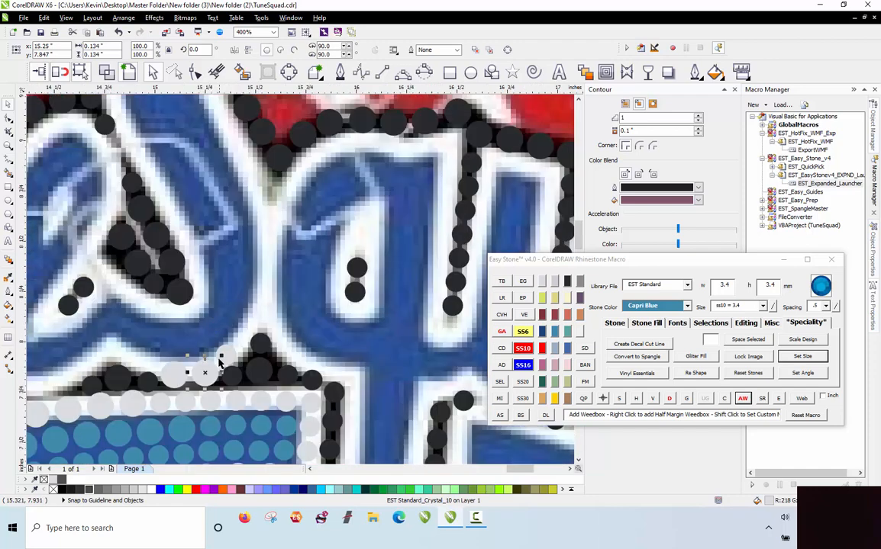
drag(208, 373, 269, 183)
scroll(269, 309, up, 1)
scroll(260, 252, down, 1)
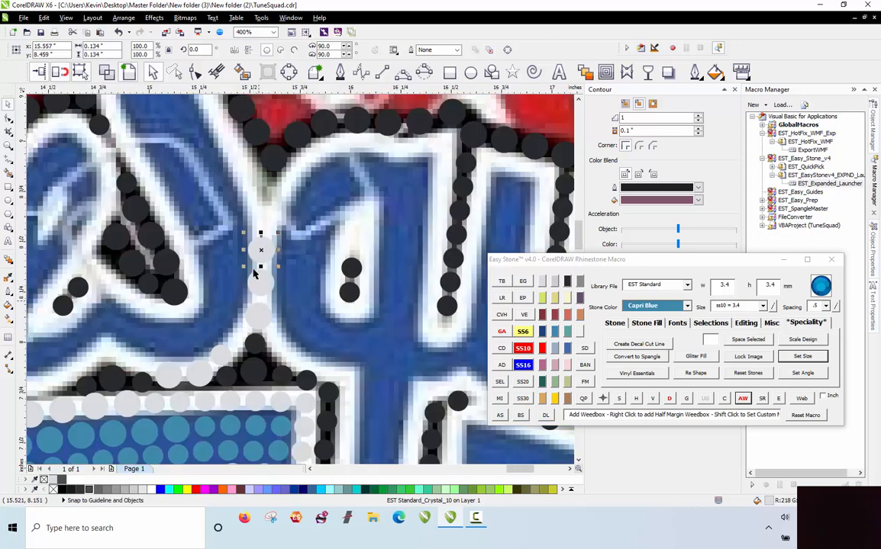
scroll(272, 254, up, 1)
drag(267, 322, 256, 197)
scroll(263, 394, down, 3)
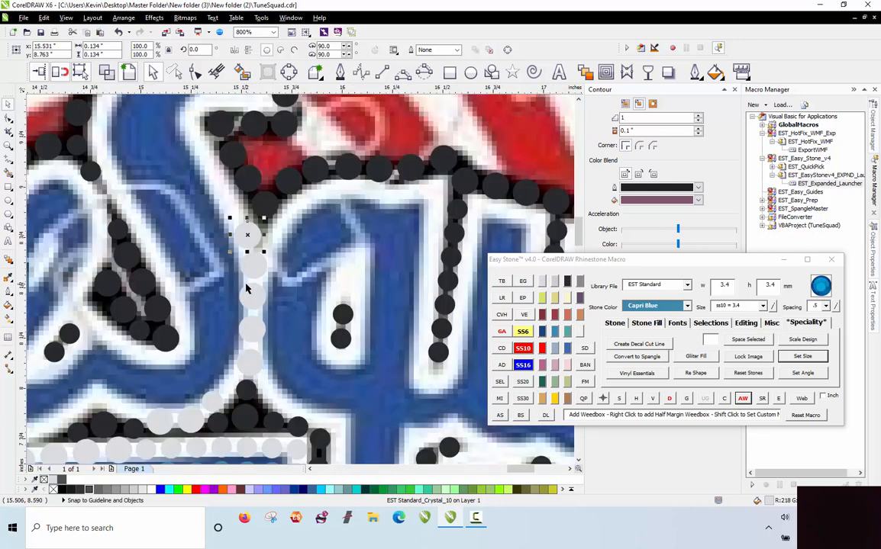
Continue the Crystal SS10 stones up the S's inner right edge and around the bend into its upper hook
scroll(262, 395, up, 1)
scroll(262, 394, up, 2)
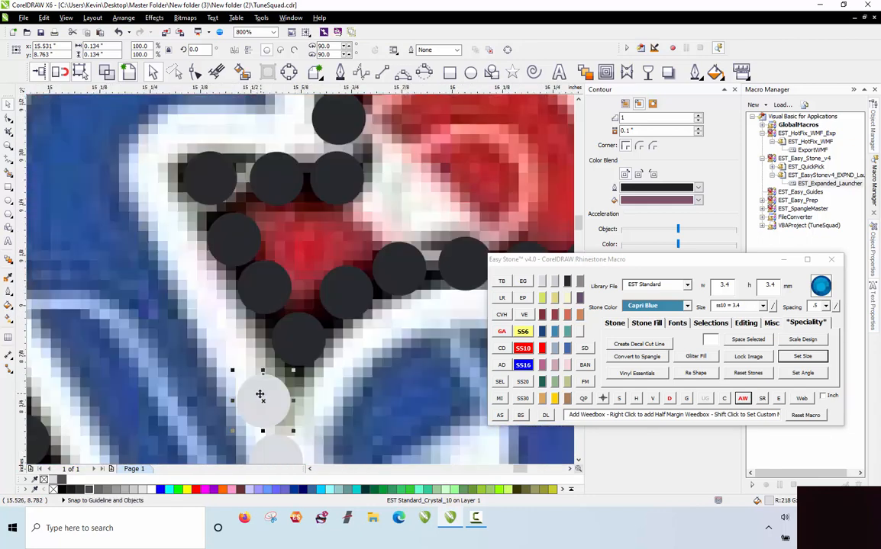
drag(227, 336, 196, 290)
drag(195, 290, 166, 235)
drag(146, 180, 171, 125)
key(space)
scroll(171, 126, down, 3)
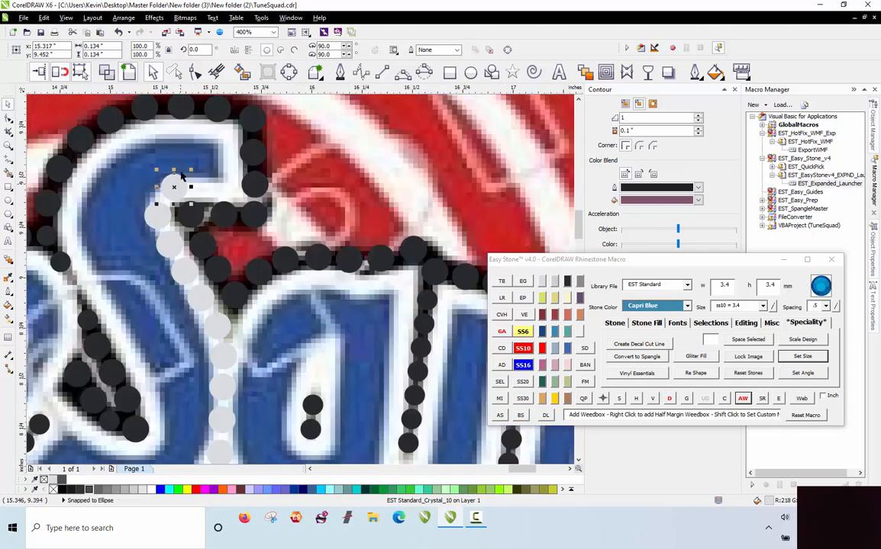
Place a Crystal stone at the lower corner of the S's hook, resize it to SS6, and copy it into the neighbouring gap
scroll(191, 190, up, 3)
scroll(193, 195, up, 2)
drag(229, 220, 341, 203)
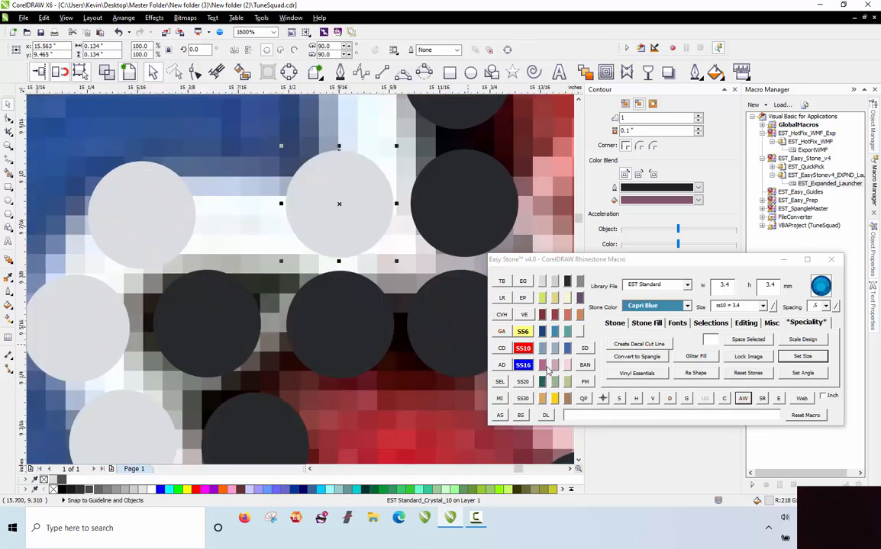
click(522, 331)
drag(360, 215, 265, 220)
scroll(310, 301, down, 2)
scroll(310, 301, down, 2)
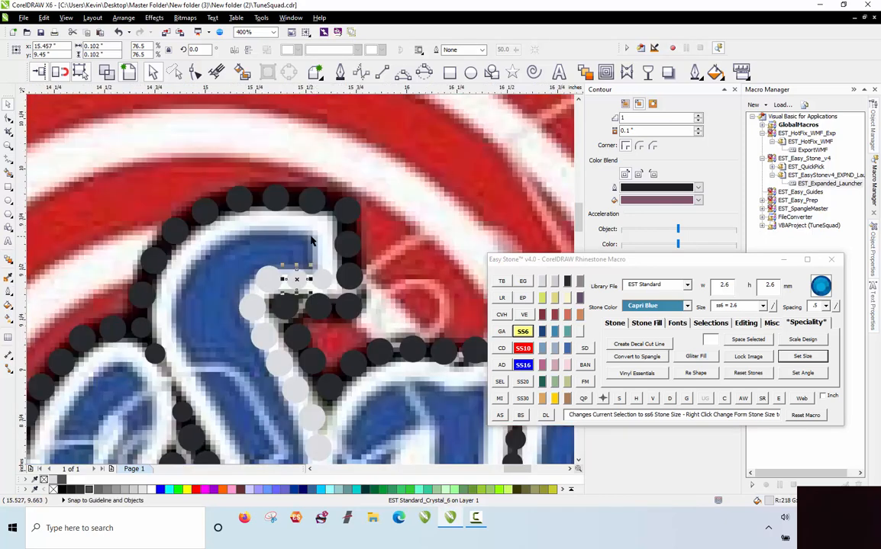
Copy the Crystal SS6 stones up the S's hook end and along the white border at the top of the letter
scroll(339, 249, up, 5)
drag(338, 248, 340, 159)
mouse_move(338, 295)
mouse_down()
mouse_move(338, 281)
mouse_move(338, 294)
mouse_up()
scroll(310, 194, down, 2)
scroll(310, 194, up, 2)
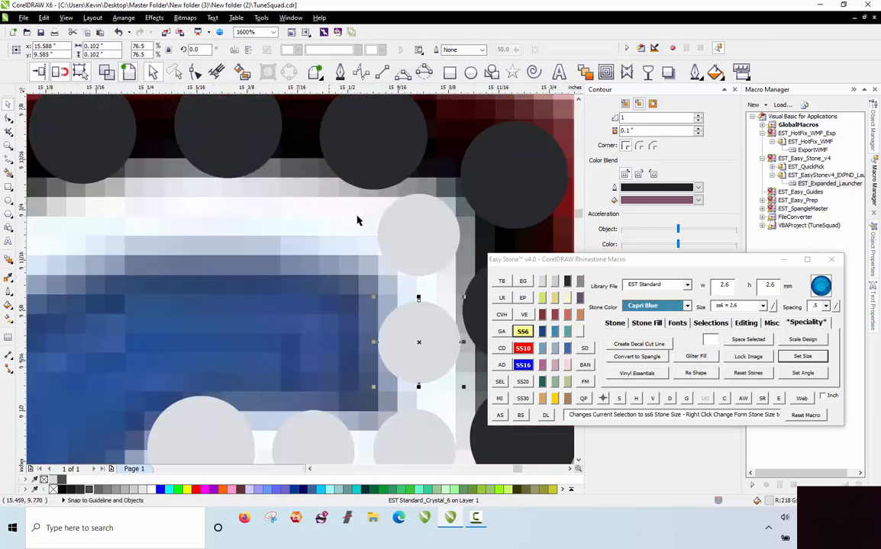
drag(358, 220, 191, 222)
scroll(183, 248, down, 2)
scroll(196, 289, up, 1)
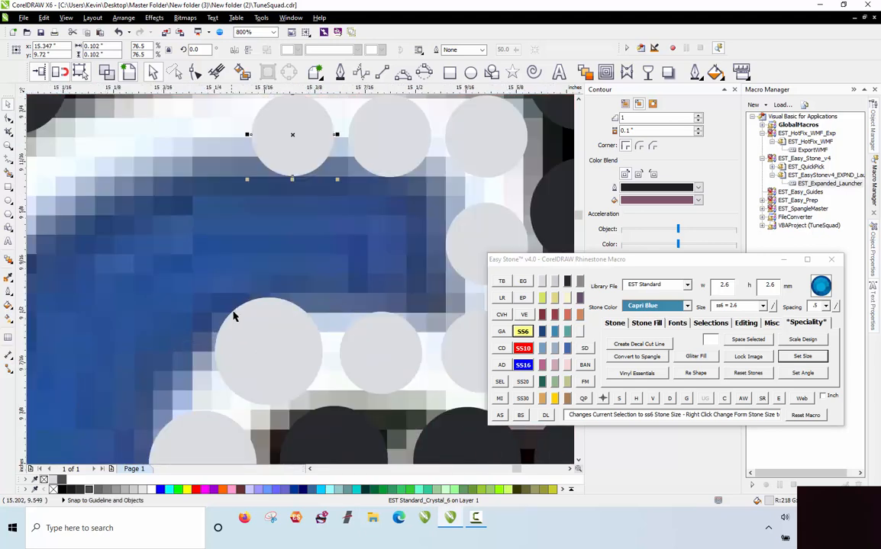
Place Crystal SS10 copies around the S's upper outer curve and down its left edge to the lone black SS6 stone
click(236, 322)
scroll(309, 334, down, 1)
drag(295, 318, 109, 356)
scroll(231, 234, down, 2)
scroll(200, 280, up, 2)
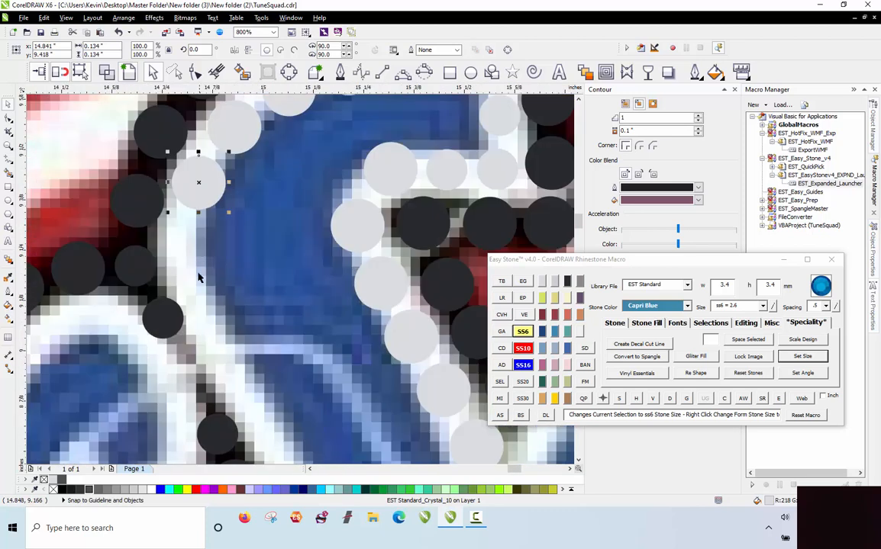
drag(213, 189, 214, 188)
drag(206, 179, 207, 305)
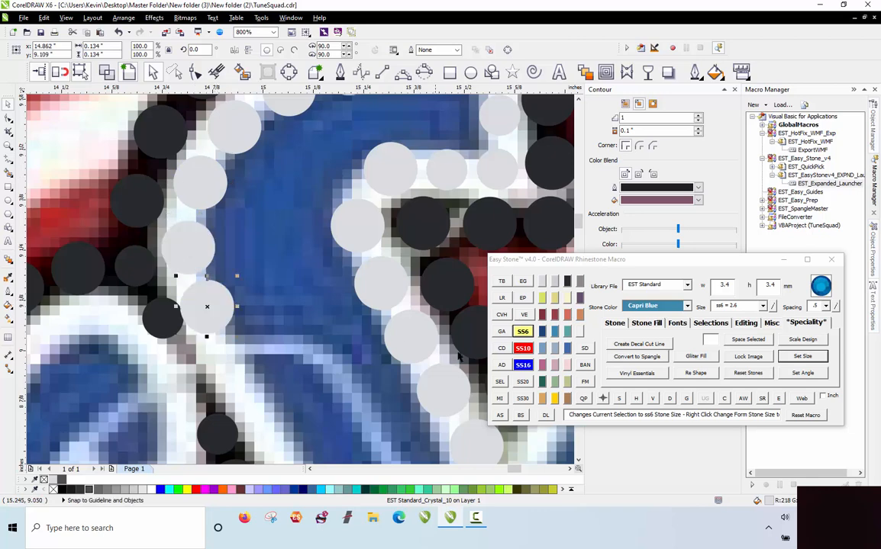
Resize the lowest Crystal stone on the S's left edge to SS6 and nudge it into line with the row
scroll(199, 328, up, 2)
drag(144, 313, 134, 307)
click(522, 332)
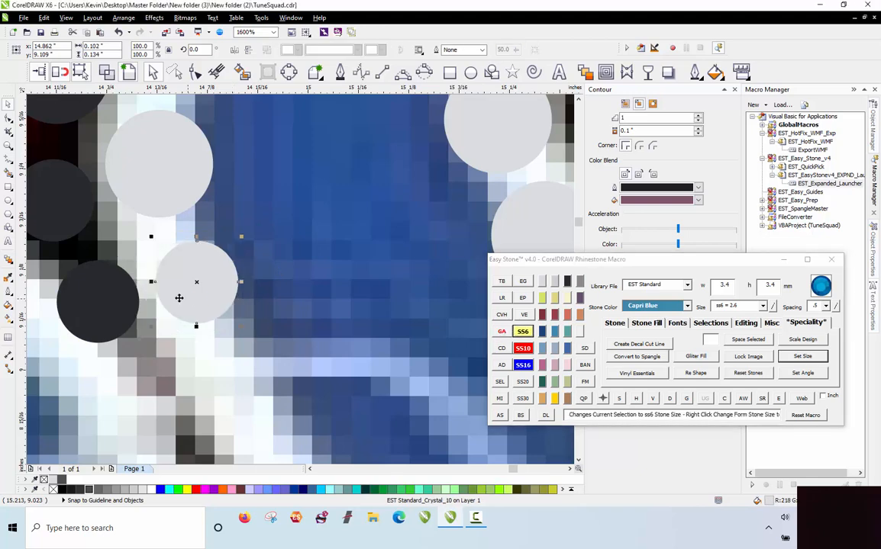
scroll(155, 216, down, 4)
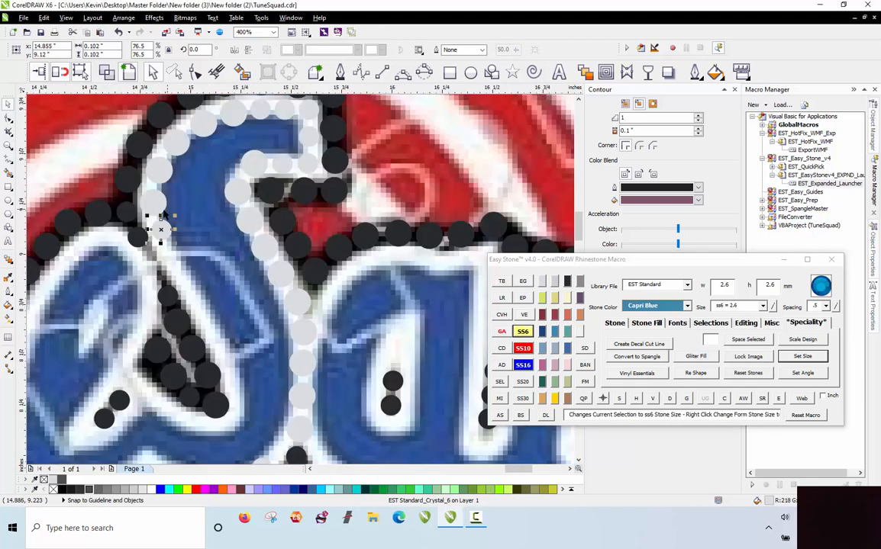
Extend the S's left edge downward with Crystal SS10 copies beside the black stones between the e and the S
scroll(148, 212, up, 1)
drag(176, 194, 220, 332)
scroll(219, 332, down, 2)
scroll(242, 364, up, 1)
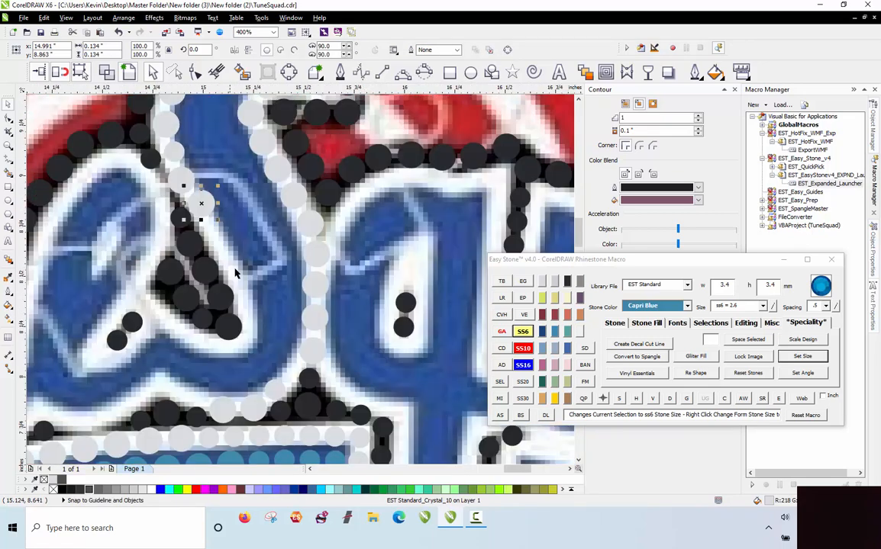
Copy a Crystal SS6 stone to the lower corner of the black triangle inside the S and start a row up its side
scroll(242, 363, up, 1)
drag(311, 424, 277, 168)
scroll(260, 339, up, 1)
right_click(282, 211)
scroll(288, 275, down, 1)
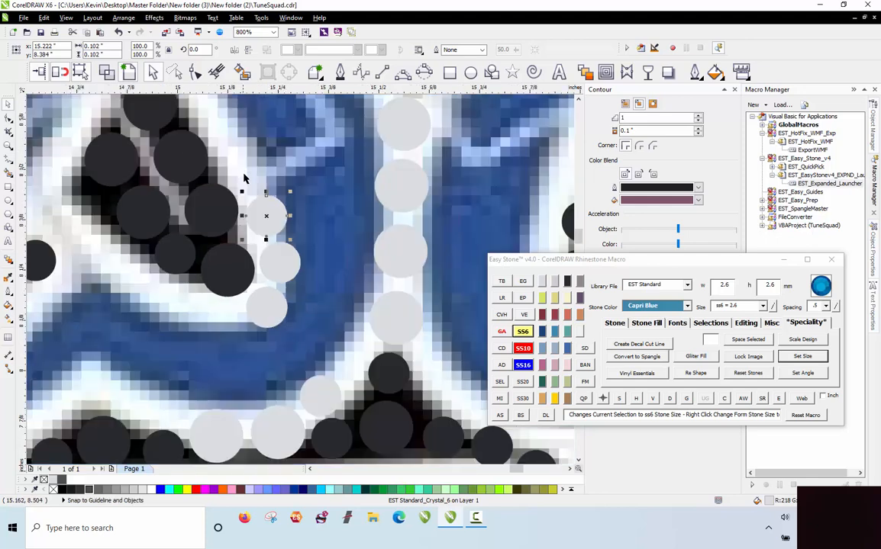
Continue the Crystal SS6 copies up beside the black triangle to meet the SS10 stones on the S's left edge
scroll(244, 178, up, 2)
drag(335, 351, 299, 271)
right_click(274, 189)
scroll(319, 296, down, 2)
scroll(259, 161, up, 1)
right_click(256, 167)
scroll(267, 196, down, 2)
click(264, 191)
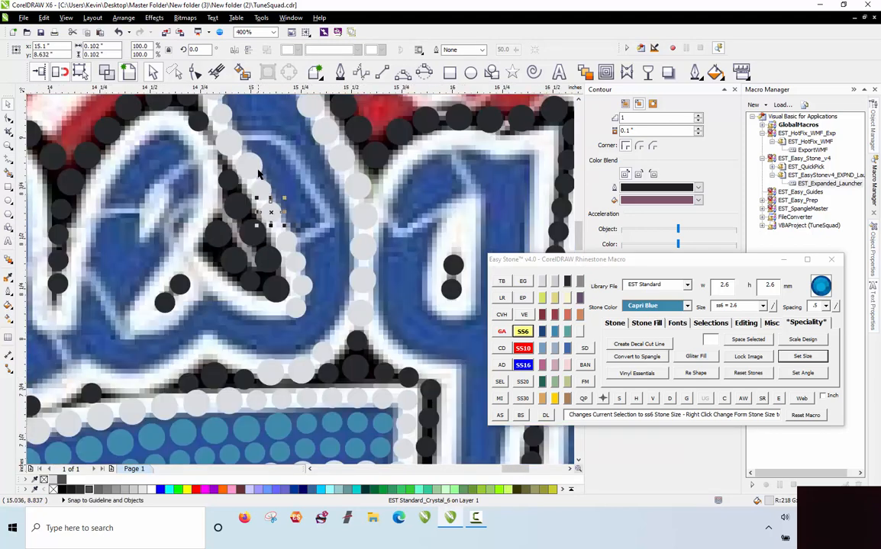
Respace the row of Crystal SS6 stones up the black triangle's slanted edge evenly along its path
shift+click(260, 183)
shift+click(272, 204)
shift+click(285, 243)
shift+click(294, 264)
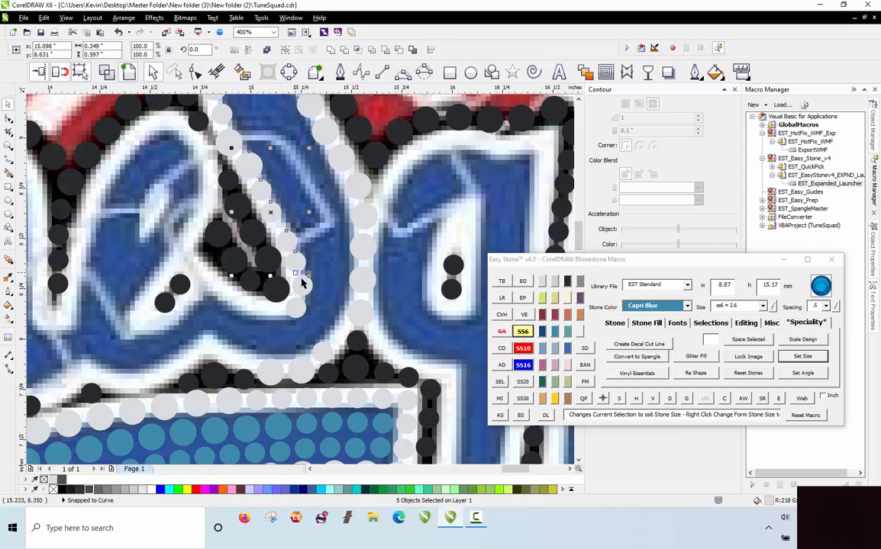
shift+click(300, 285)
shift+click(301, 318)
click(670, 399)
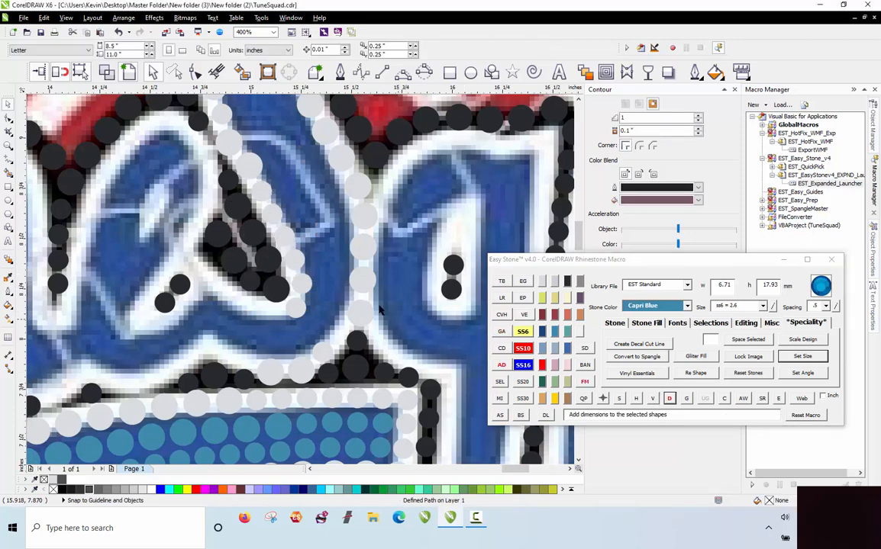
Place Crystal SS10 copies along the black triangle's lower-left edge and fill the remaining gap at its lower corner with an SS6 stone
scroll(222, 321, up, 2)
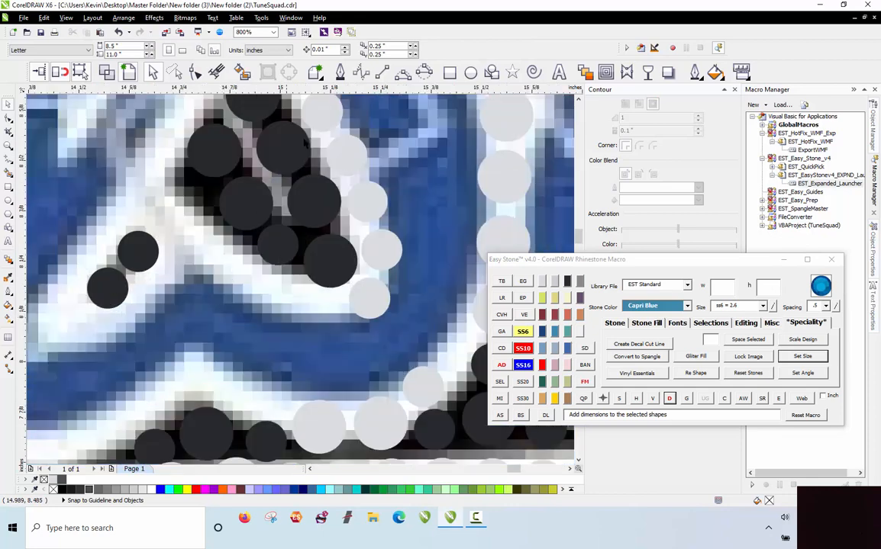
drag(492, 129, 167, 220)
drag(177, 208, 337, 318)
key(space)
key(space)
click(522, 331)
scroll(309, 309, up, 3)
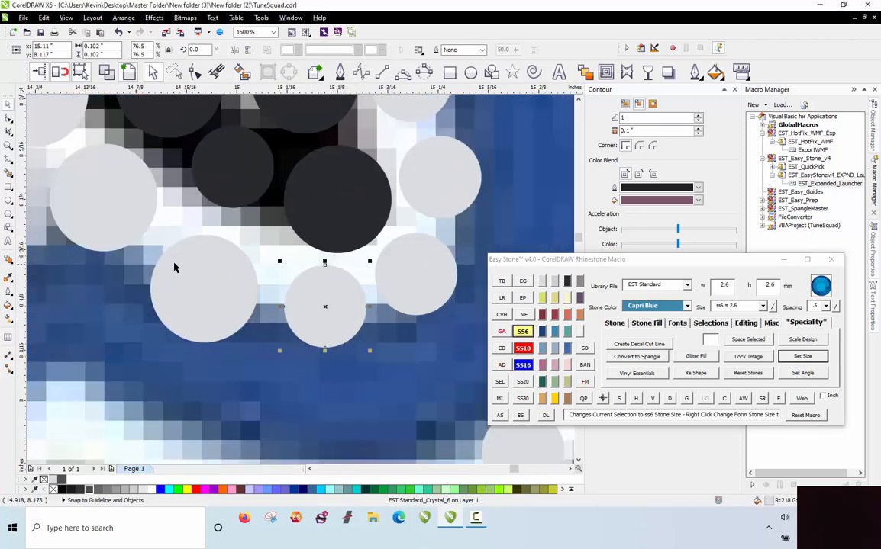
scroll(328, 293, down, 6)
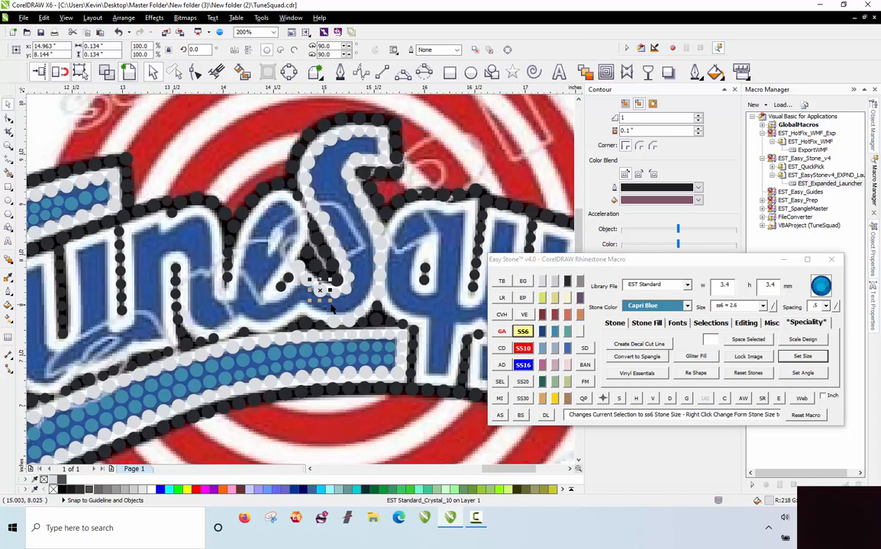
Copy Crystal SS6 stones along the white border up to the peak above the large black stone between the e and S
scroll(332, 308, up, 4)
drag(340, 216, 204, 289)
scroll(294, 308, up, 2)
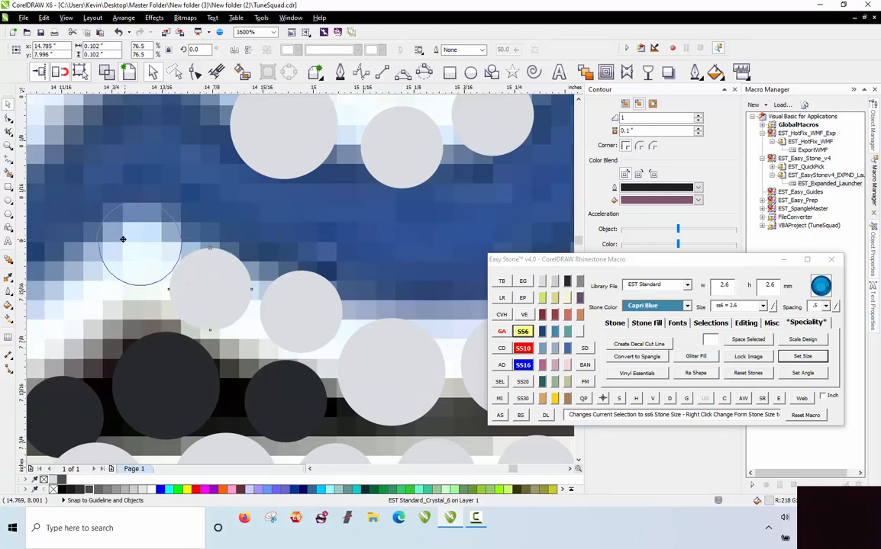
drag(107, 250, 164, 294)
Continue the Crystal row down from the peak and along the e's lower border to the single black stone beneath it
scroll(44, 315, down, 6)
scroll(352, 205, down, 4)
scroll(290, 199, up, 3)
scroll(306, 192, up, 1)
scroll(388, 219, down, 1)
scroll(246, 248, up, 1)
drag(222, 383, 199, 267)
drag(290, 260, 113, 203)
scroll(283, 212, down, 1)
scroll(155, 179, up, 1)
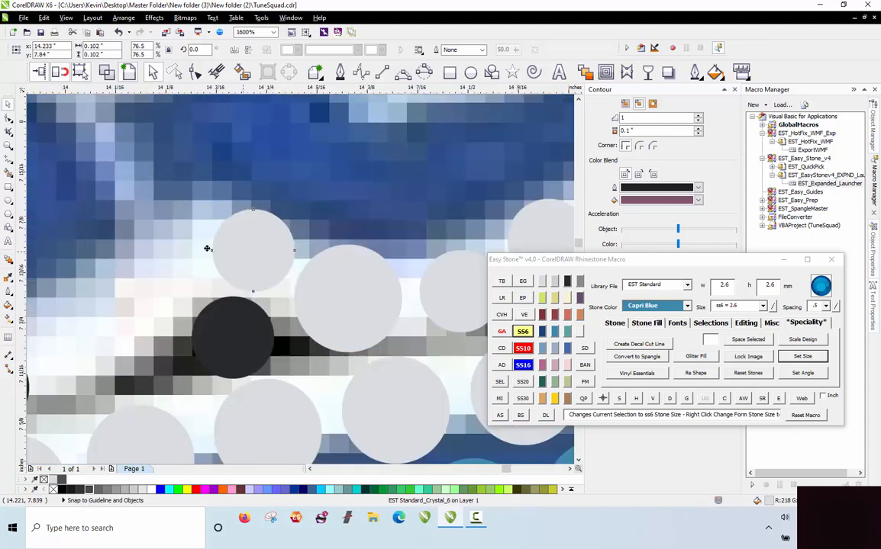
drag(207, 249, 156, 282)
scroll(374, 183, down, 1)
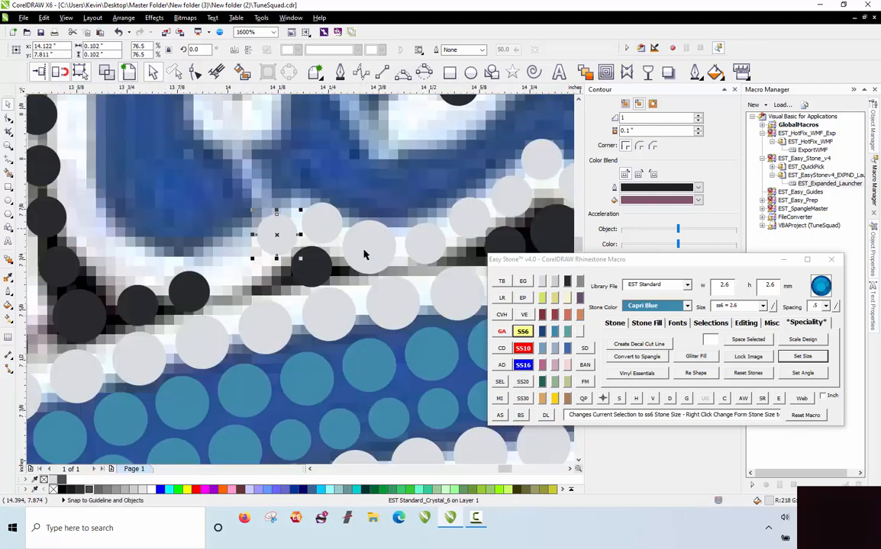
Extend the Crystal SS6 copies along the lower white border to above the two black stones at the n's right foot
scroll(217, 219, up, 1)
drag(291, 283, 262, 314)
scroll(365, 250, down, 1)
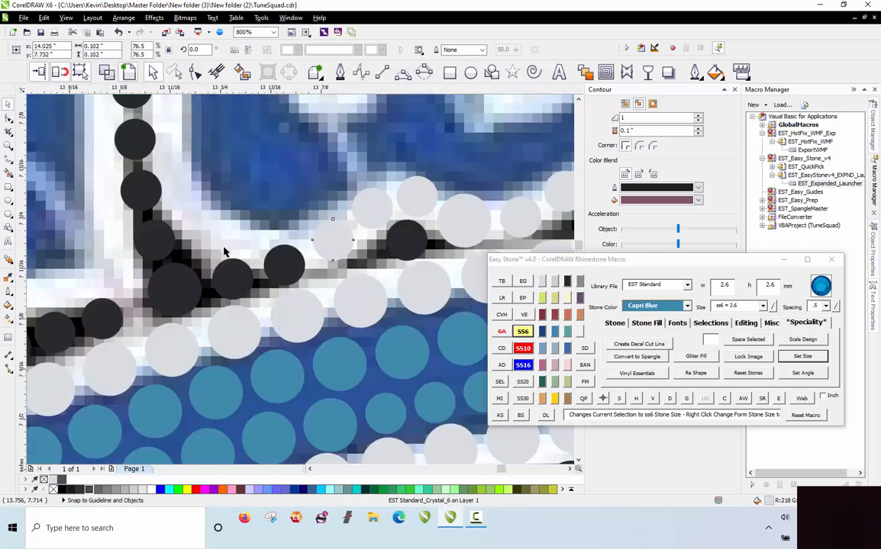
scroll(224, 250, up, 1)
drag(441, 235, 272, 224)
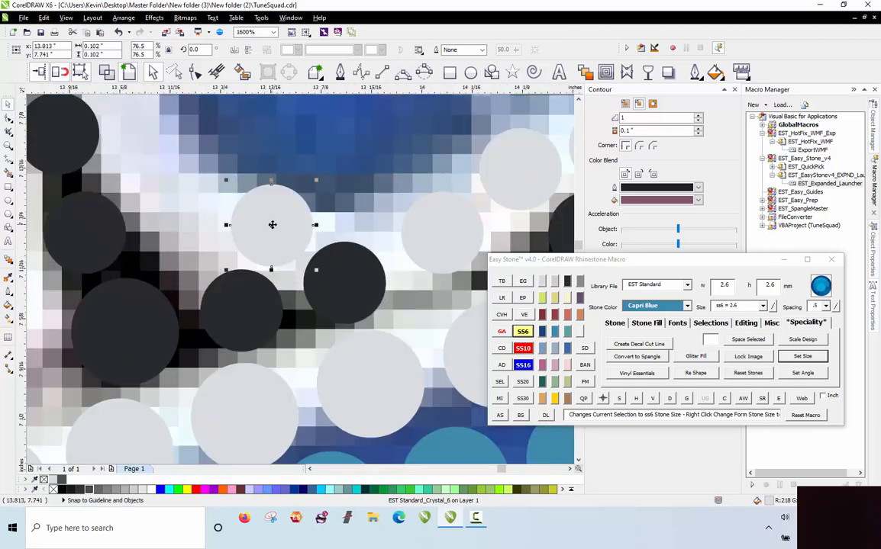
Carry the Crystal row around the n's lower inner corner with an SS10 stone and an SS6 stone beside the black column
click(178, 183)
scroll(274, 289, down, 1)
scroll(210, 217, up, 1)
drag(339, 314, 200, 179)
scroll(227, 309, down, 2)
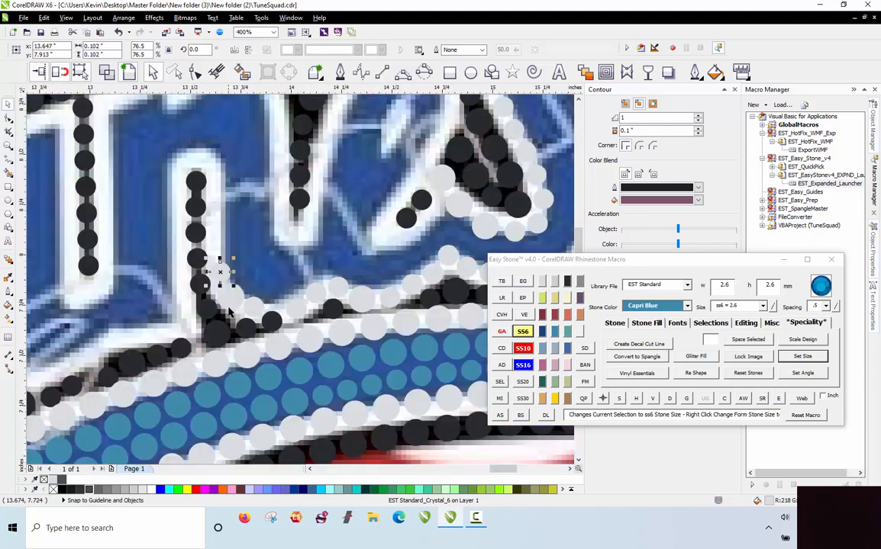
Copy Crystal SS6 stones up the near side of the black column inside the n and around its rounded top
scroll(198, 243, up, 1)
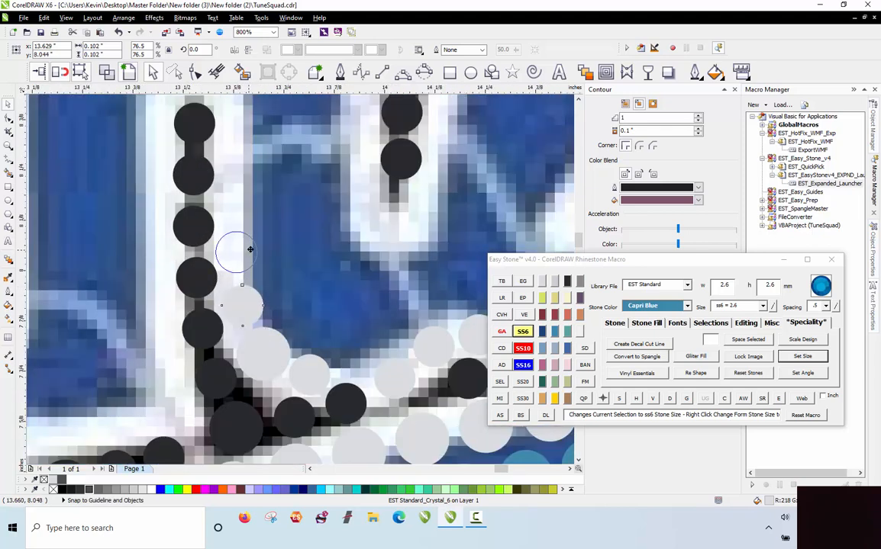
drag(251, 255, 252, 162)
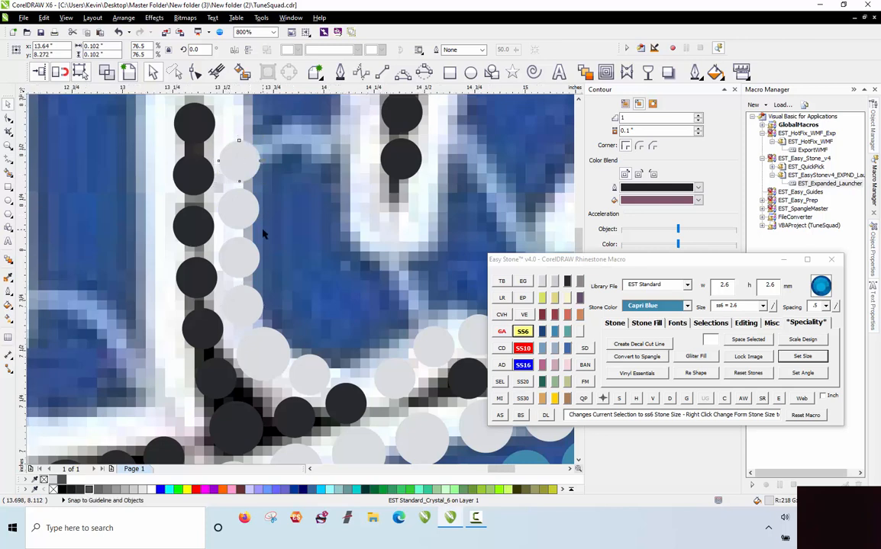
scroll(264, 262, up, 1)
drag(303, 351, 305, 257)
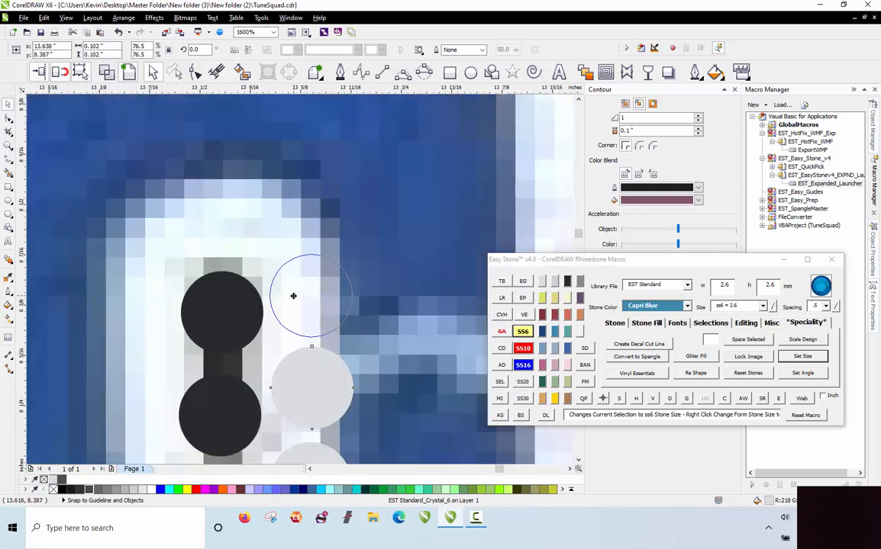
drag(295, 297, 110, 320)
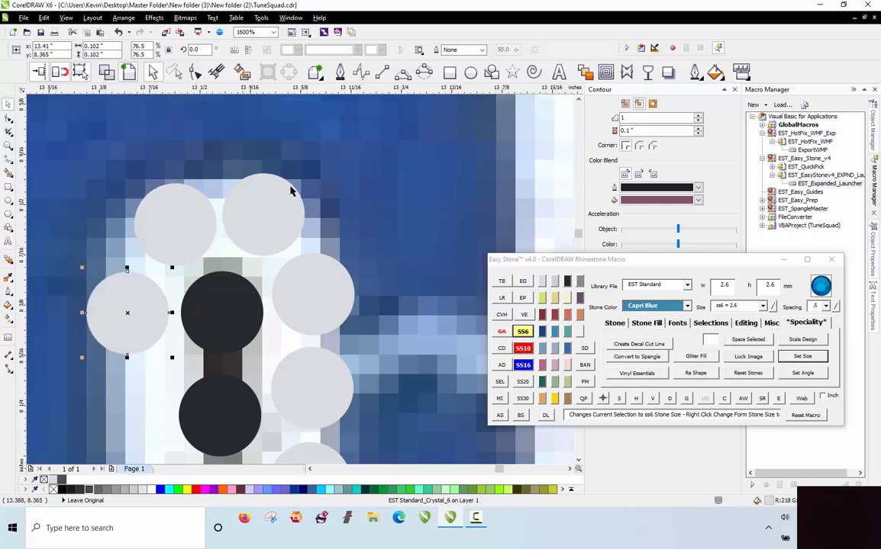
Place three Crystal SS6 copies on the opposite side of the n's black column, working up from its base
scroll(296, 185, down, 2)
scroll(346, 343, up, 1)
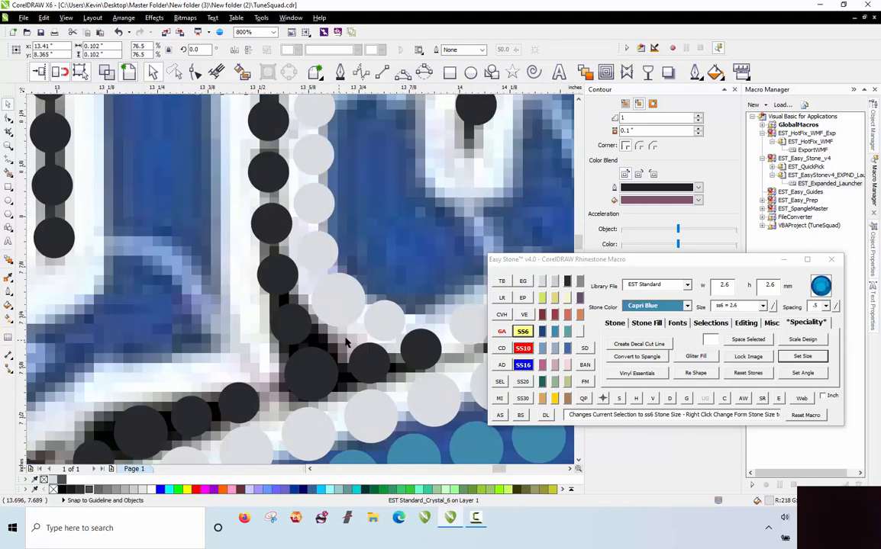
drag(263, 345, 217, 200)
scroll(245, 339, up, 1)
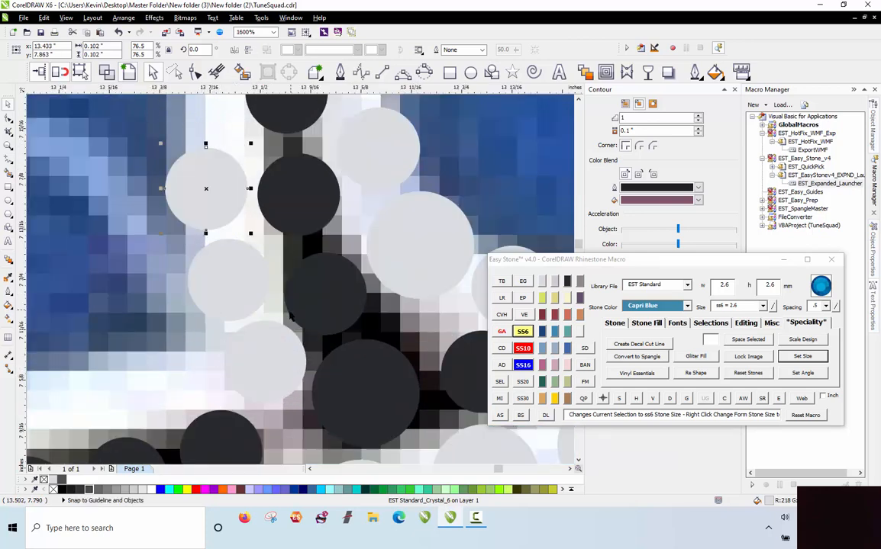
Fill the gap on that side of the n's black column with Crystal SS6 copies down from the rounded top
scroll(229, 195, down, 2)
scroll(267, 180, up, 1)
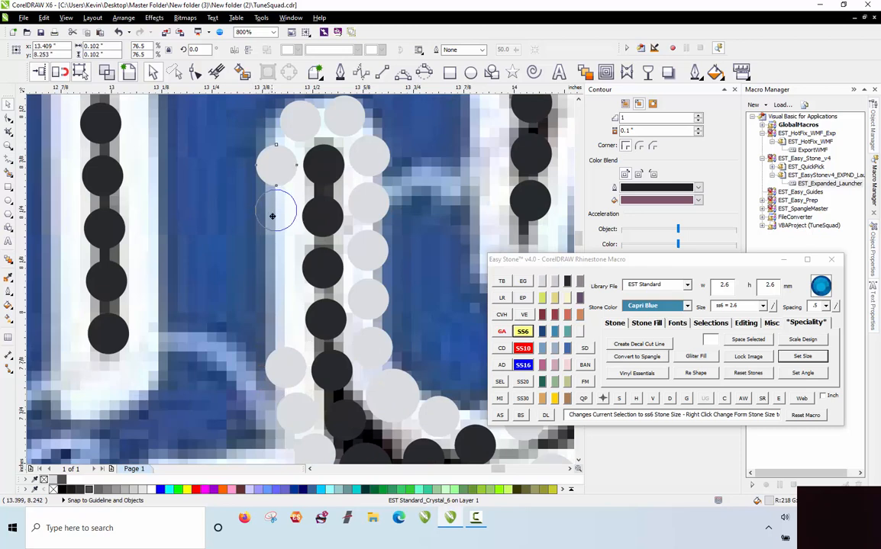
drag(273, 218, 272, 217)
drag(274, 228, 270, 268)
drag(272, 271, 276, 319)
Respace the eight newly placed Crystal SS6 stones along the n's black column evenly from top to base
scroll(296, 135, down, 1)
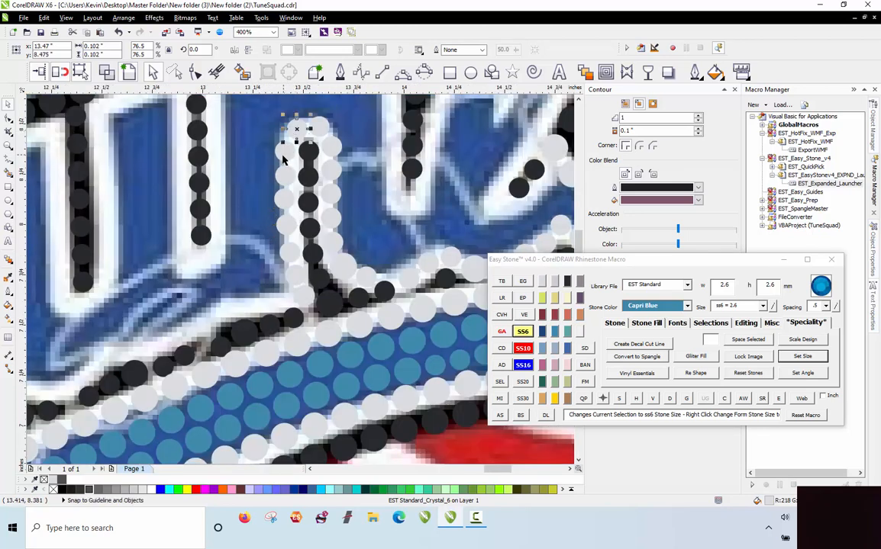
shift+click(282, 159)
shift+click(288, 257)
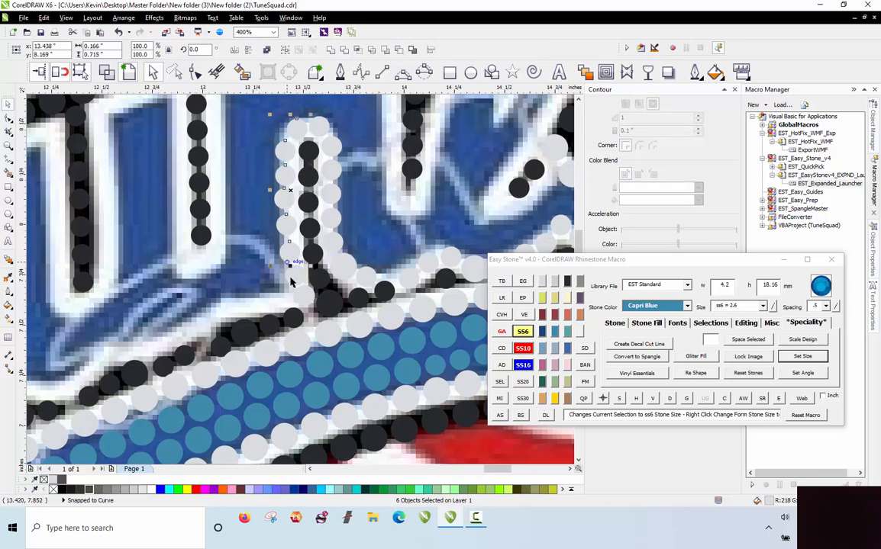
shift+click(300, 302)
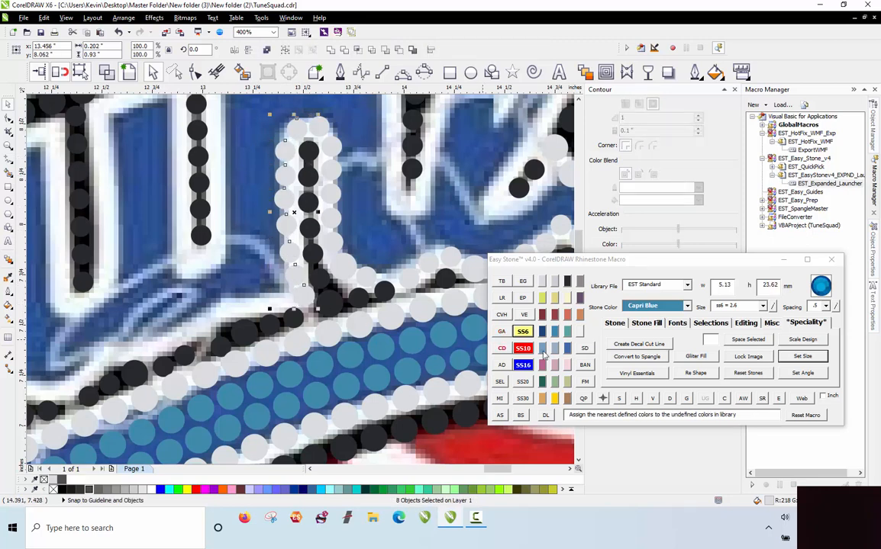
click(669, 400)
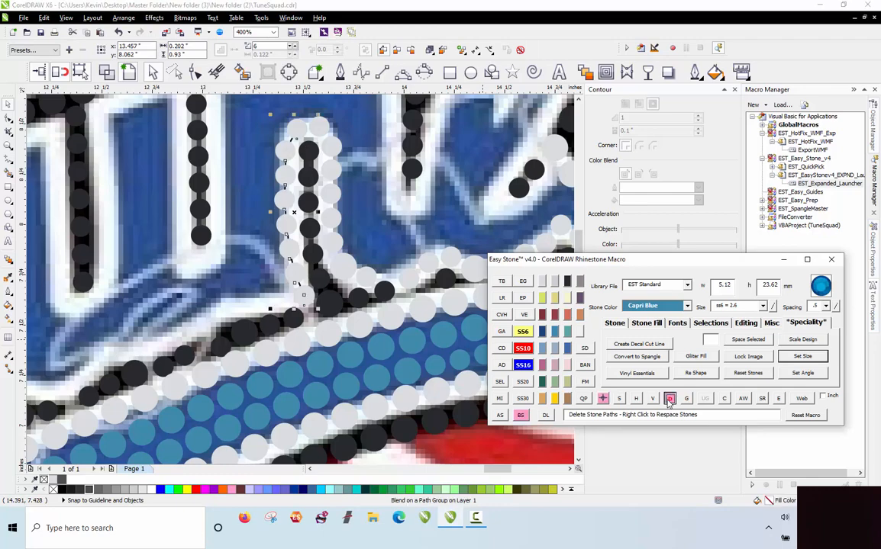
Place Crystal copies along the lower side and around the end of the two black stones in the e's opening, sized SS6
scroll(202, 159, down, 2)
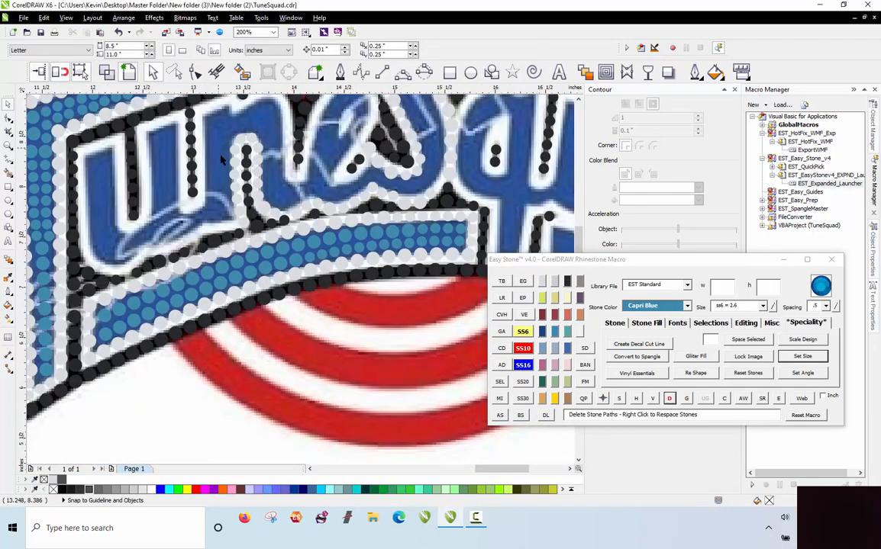
scroll(303, 138, up, 4)
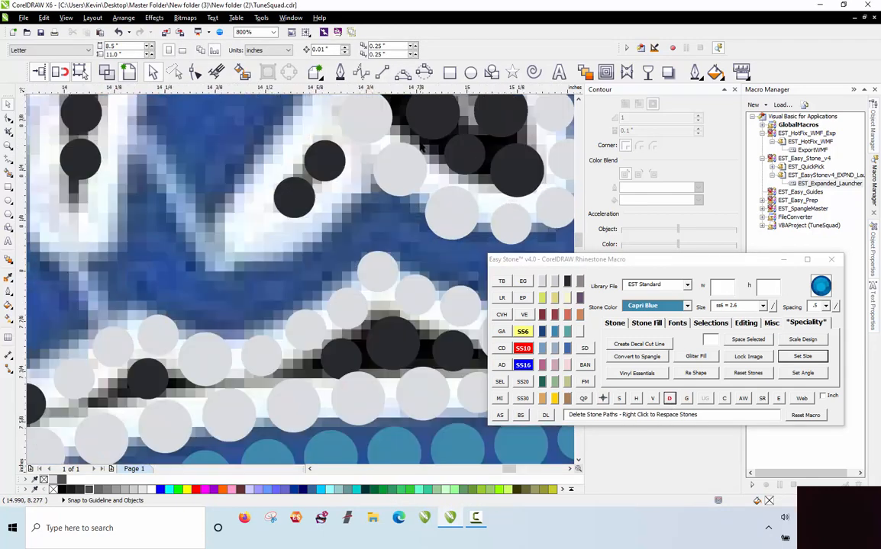
drag(304, 205, 262, 231)
scroll(263, 231, down, 3)
scroll(275, 250, up, 2)
scroll(308, 240, up, 2)
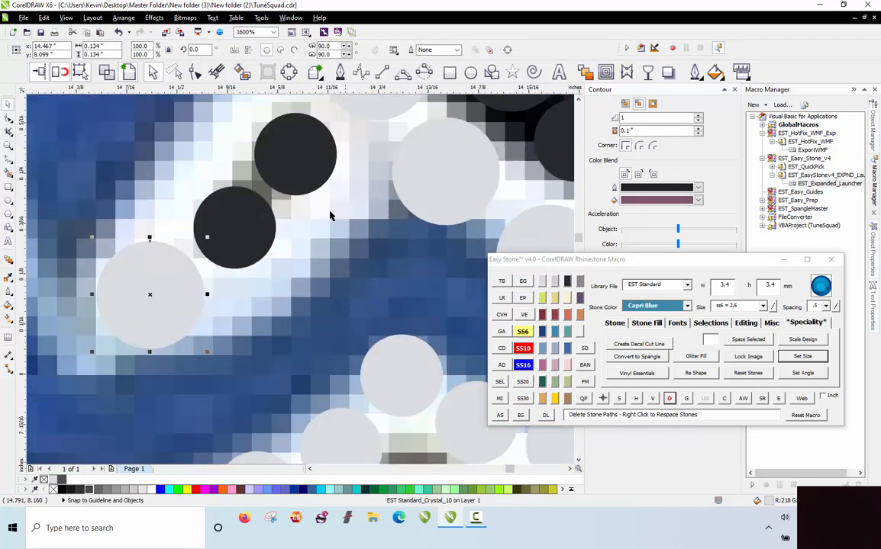
scroll(344, 229, down, 1)
drag(489, 247, 272, 278)
scroll(336, 212, up, 2)
drag(134, 285, 148, 224)
click(523, 333)
scroll(179, 228, down, 1)
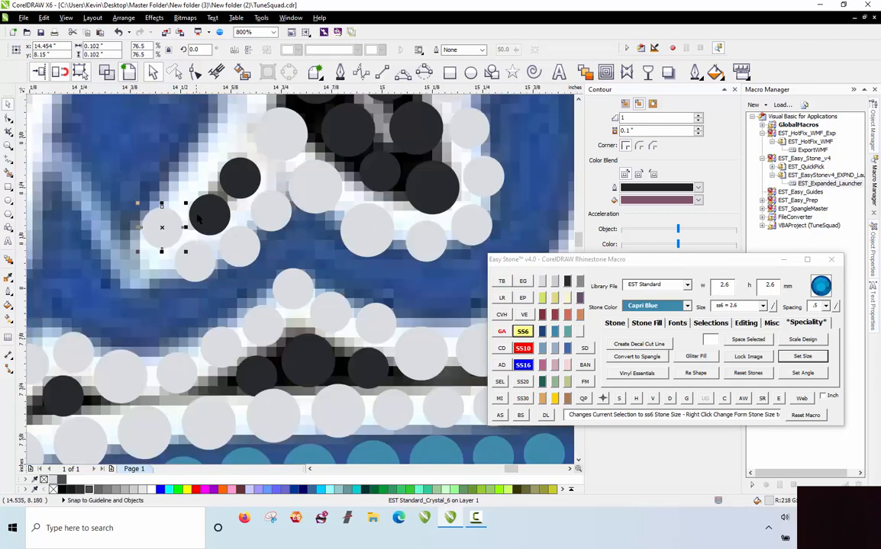
Copy two Capri Blue SS6 stones into the narrow blue channel of the e between the two Crystal rows
key(Escape)
scroll(265, 276, up, 1)
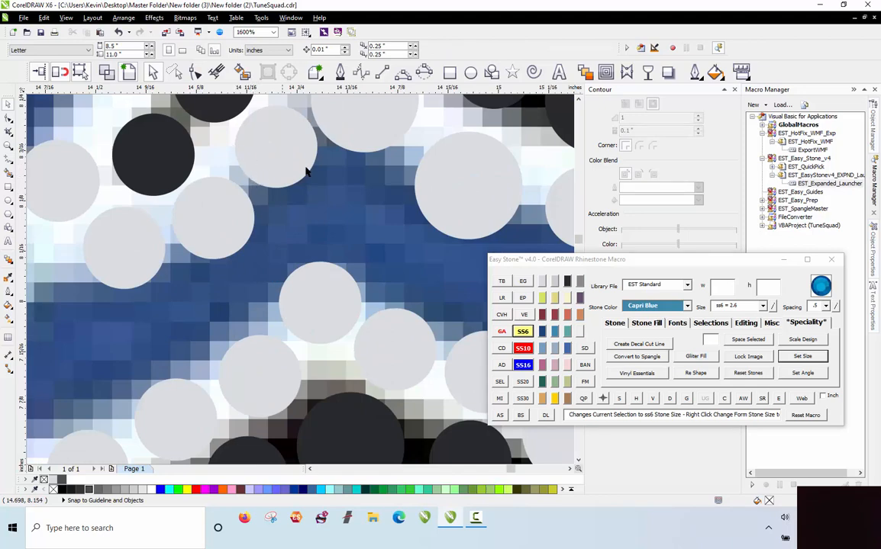
scroll(256, 162, down, 1)
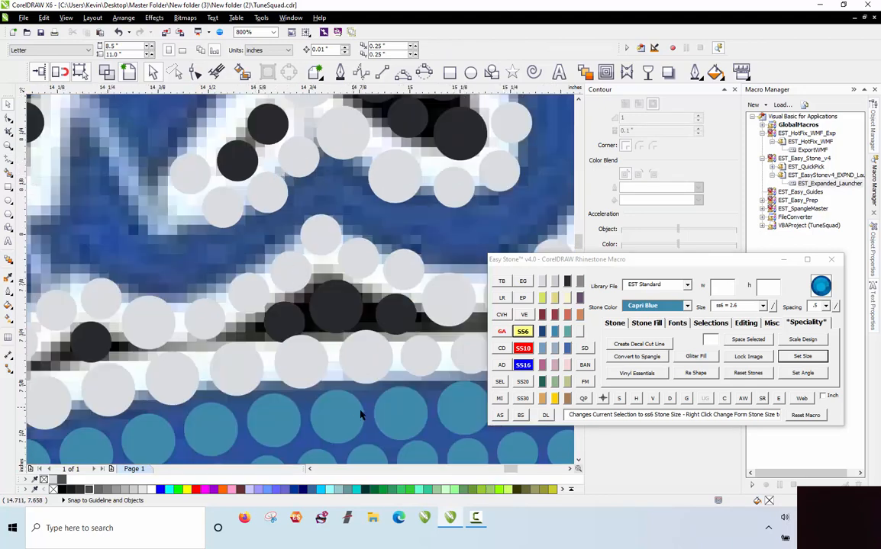
drag(268, 192, 294, 214)
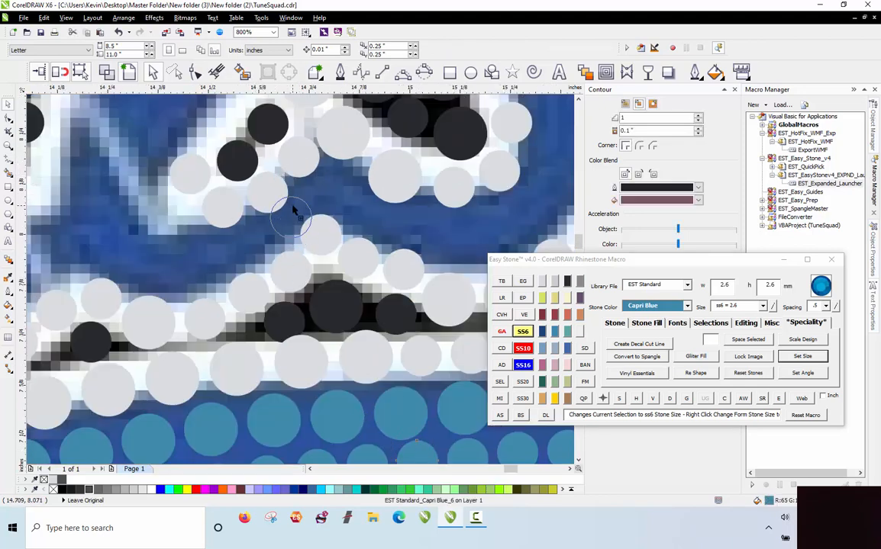
scroll(293, 197, up, 1)
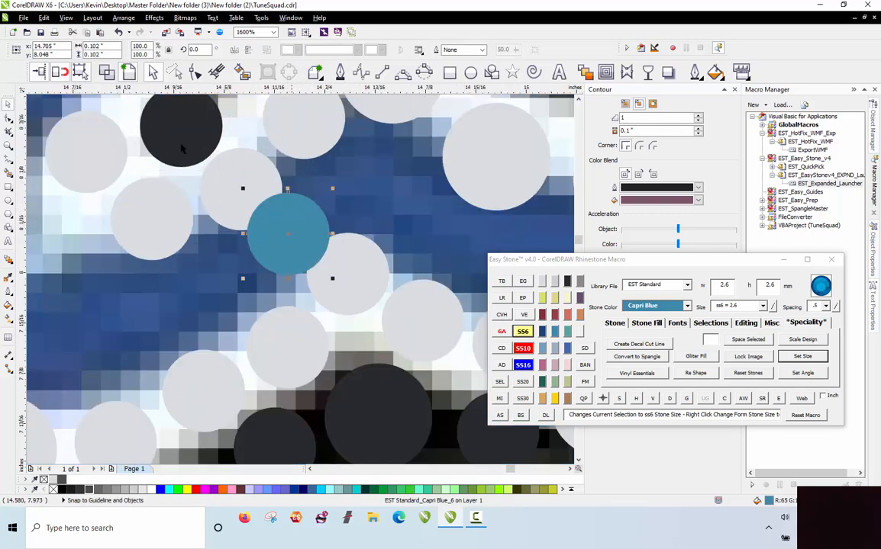
drag(272, 229, 353, 179)
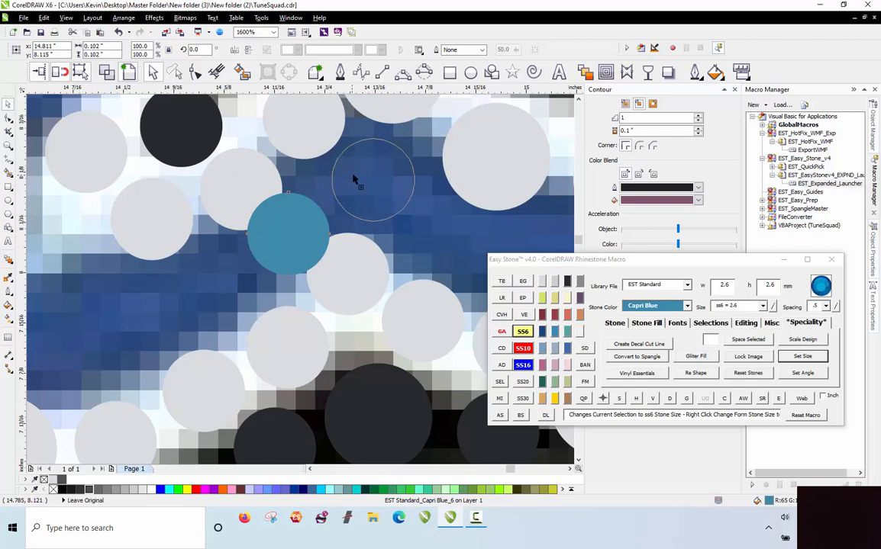
drag(317, 219, 359, 175)
drag(305, 216, 303, 214)
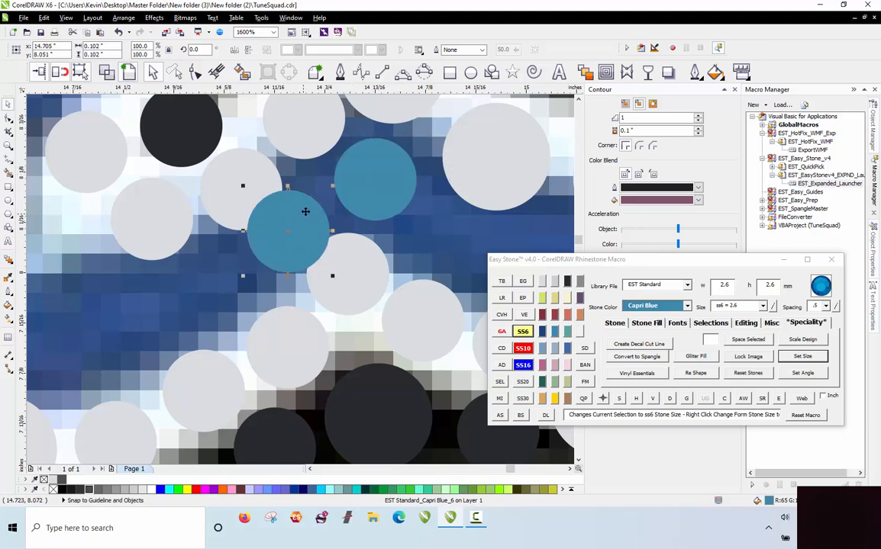
Nudge the lower black SS6 stone in the e's opening slightly away from the Crystal stones beneath it
scroll(303, 206, down, 1)
scroll(275, 173, up, 1)
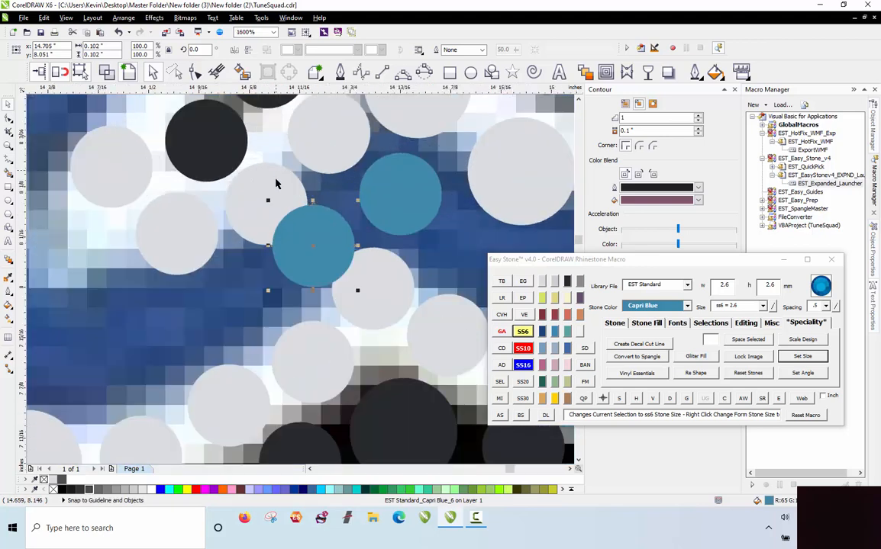
scroll(269, 241, down, 1)
scroll(267, 205, up, 1)
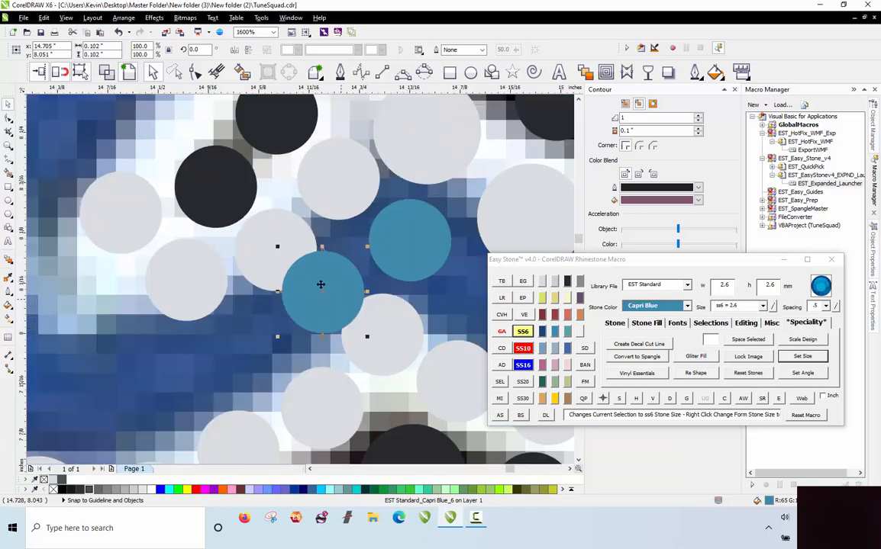
drag(211, 190, 156, 177)
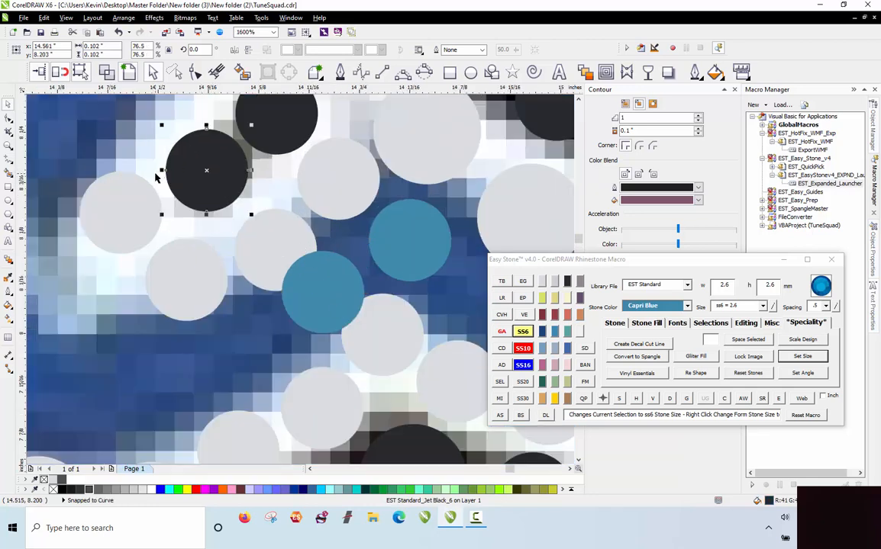
Shift the Crystal and black SS6 stones around the end of the e's opening outward to make room for the blue channel
drag(267, 248, 260, 227)
mouse_move(207, 171)
mouse_down()
mouse_move(214, 163)
mouse_move(198, 160)
mouse_up()
click(132, 196)
drag(132, 195, 130, 195)
drag(188, 271, 174, 271)
Move the lower Capri Blue stone up off the Crystal stone and copy SS6 stones down toward the channel's left end
drag(328, 297, 333, 263)
scroll(340, 287, up, 2)
scroll(343, 236, down, 2)
scroll(343, 237, up, 1)
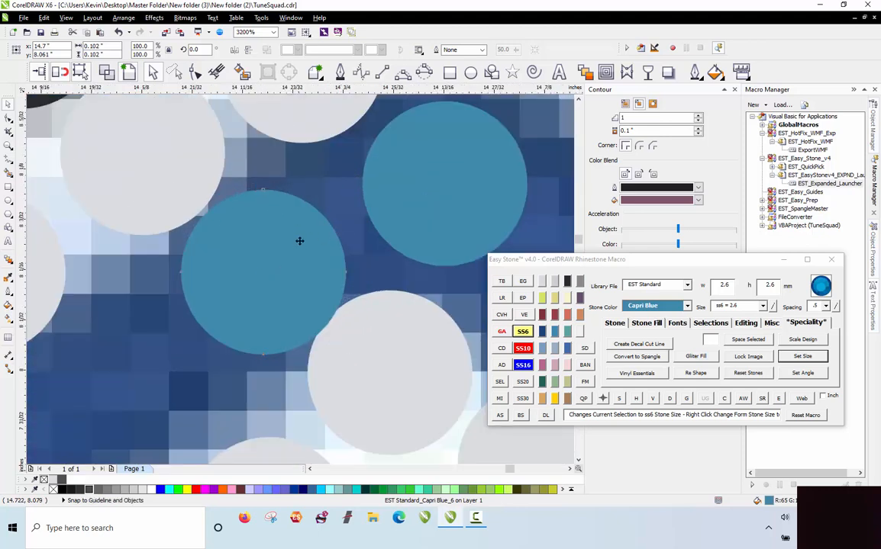
scroll(297, 226, down, 2)
drag(270, 249, 185, 297)
scroll(249, 257, up, 1)
scroll(229, 229, down, 3)
scroll(239, 219, up, 2)
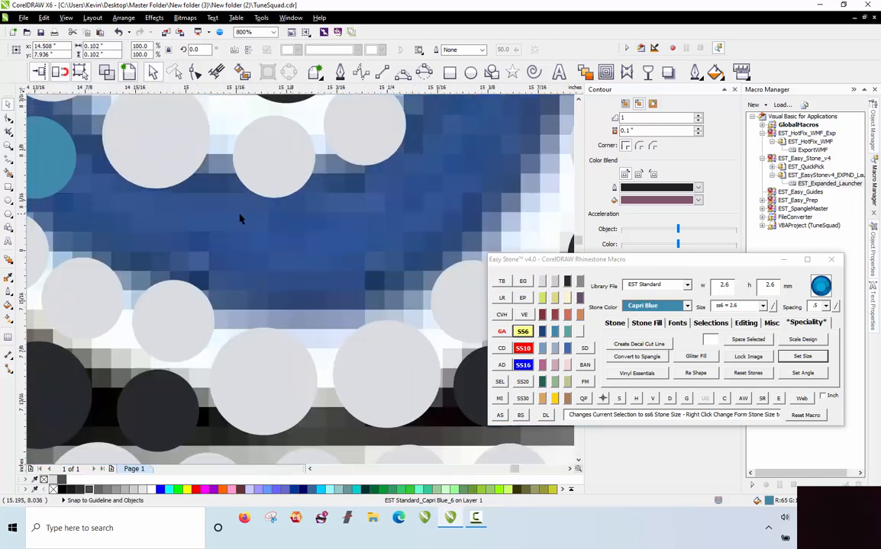
Copy Capri Blue stones rightward along the channel into the S's lower curve, sizing the last one SS10
drag(93, 214, 290, 261)
key(space)
key(space)
click(522, 348)
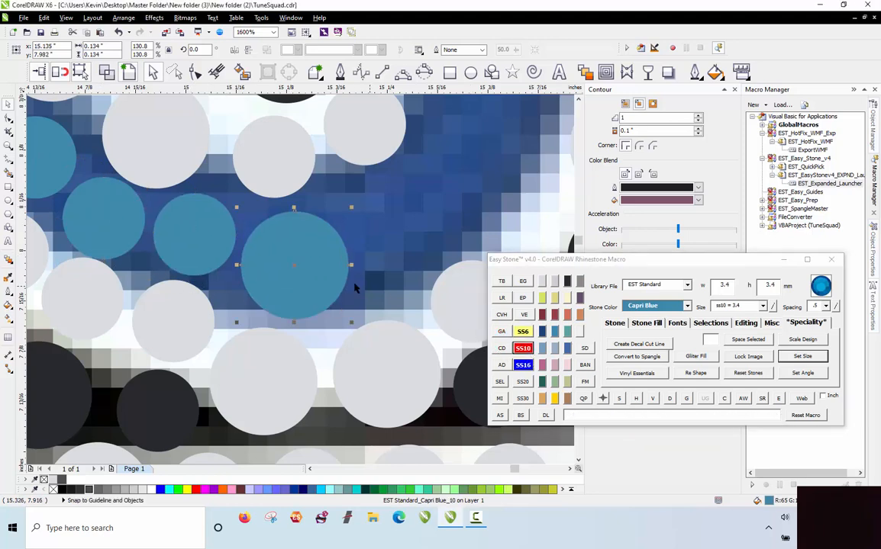
Copy two more Capri Blue SS10 stones around the bend at the base of the S
right_click(408, 232)
drag(371, 254, 398, 227)
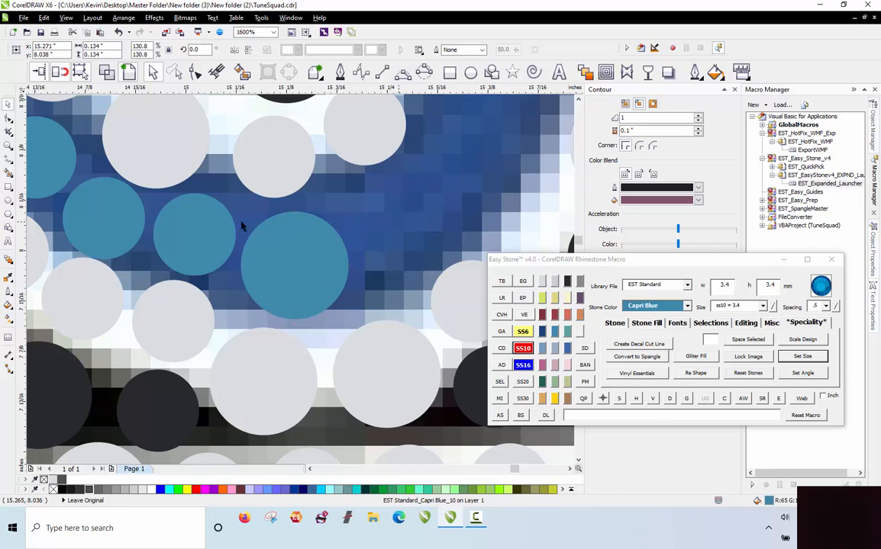
scroll(222, 246, down, 1)
scroll(325, 197, up, 1)
scroll(305, 252, down, 1)
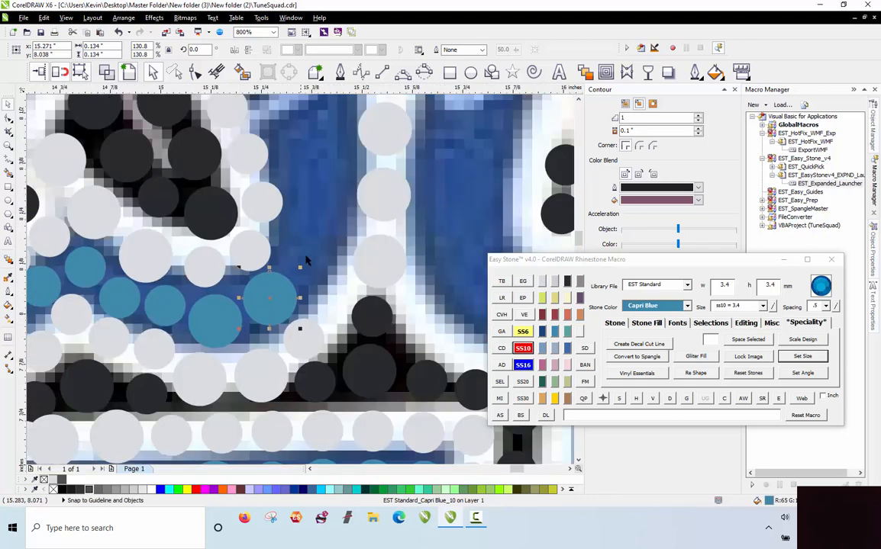
scroll(306, 252, up, 1)
drag(310, 248, 310, 250)
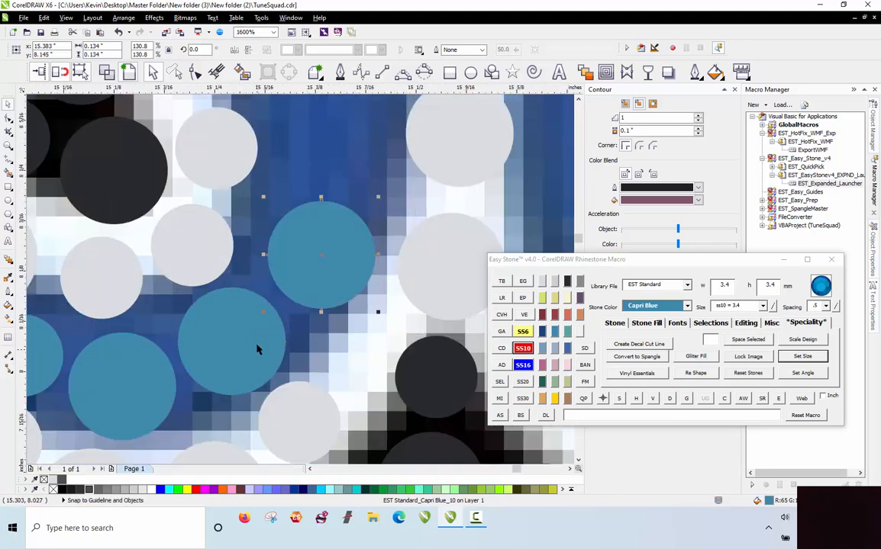
Place another Capri Blue SS10 copy above the bend, starting the column up the blue stem of the S
scroll(237, 310, down, 1)
scroll(237, 310, up, 1)
drag(249, 376, 306, 296)
scroll(229, 397, down, 1)
scroll(251, 309, up, 1)
click(251, 308)
drag(251, 309, 242, 190)
scroll(237, 362, down, 2)
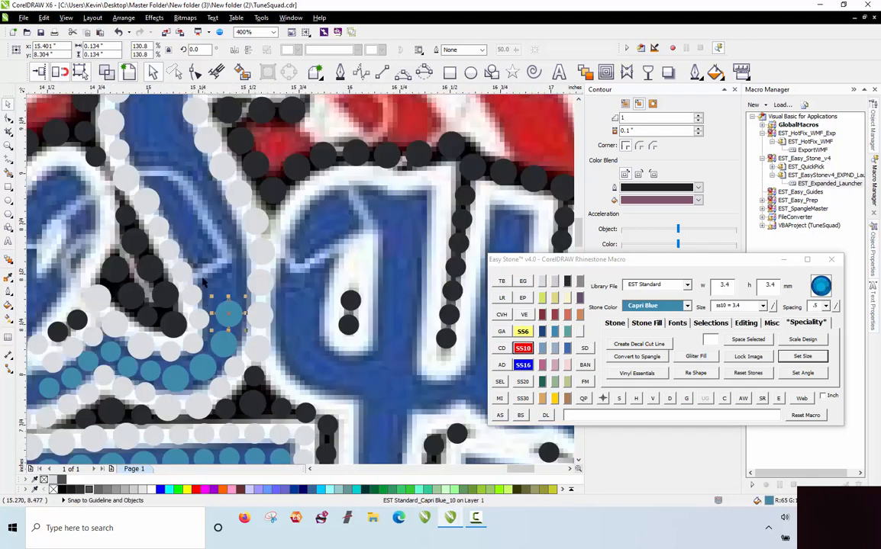
Copy two Capri Blue SS6 stones side by side above the top SS10 stone where the S widens
scroll(203, 281, up, 2)
scroll(244, 298, down, 1)
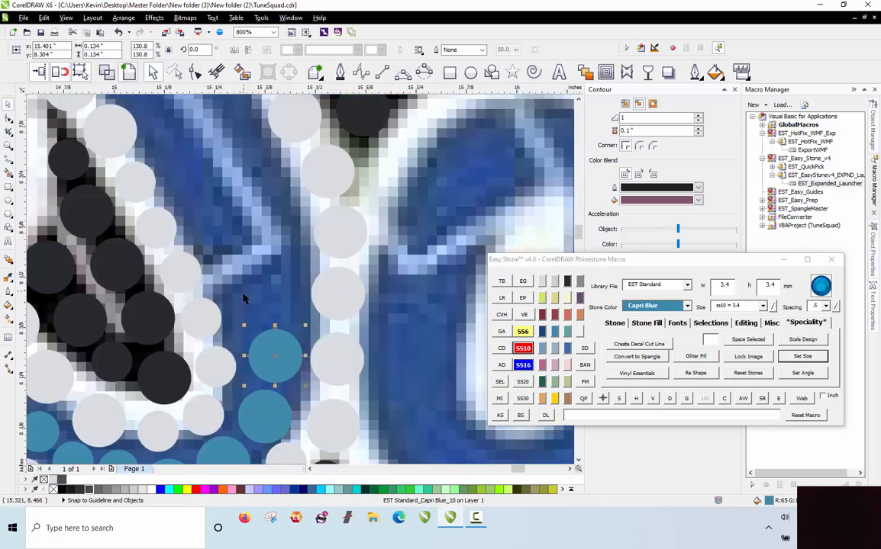
click(108, 459)
drag(239, 283, 274, 287)
scroll(275, 289, up, 1)
drag(219, 329, 210, 337)
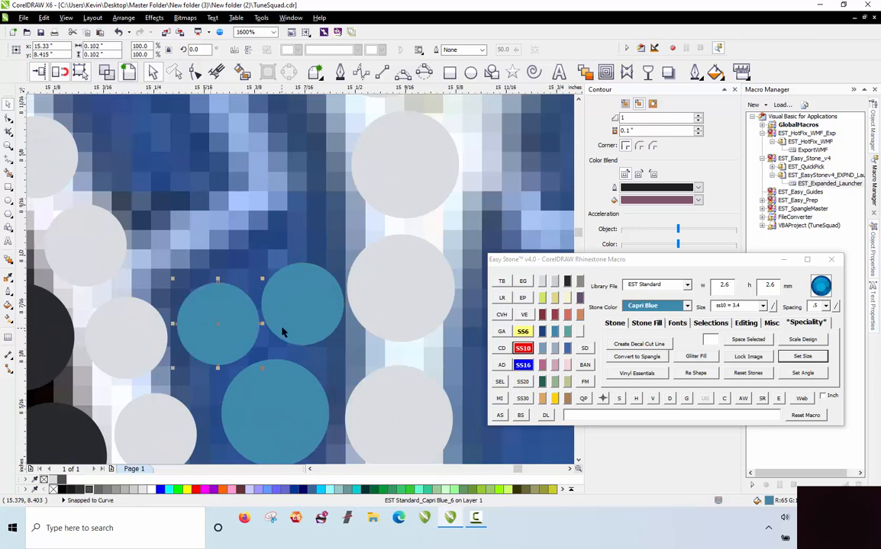
Add a Capri Blue SS6 copy above the right stone of the pair and an SS10 stone above the left one
drag(296, 225, 295, 225)
drag(295, 225, 177, 255)
click(522, 348)
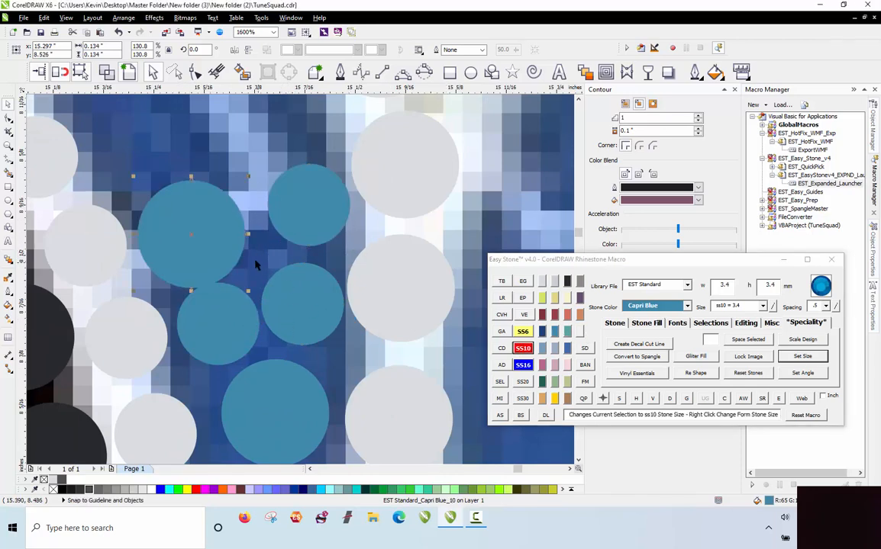
scroll(246, 304, down, 3)
scroll(319, 245, up, 3)
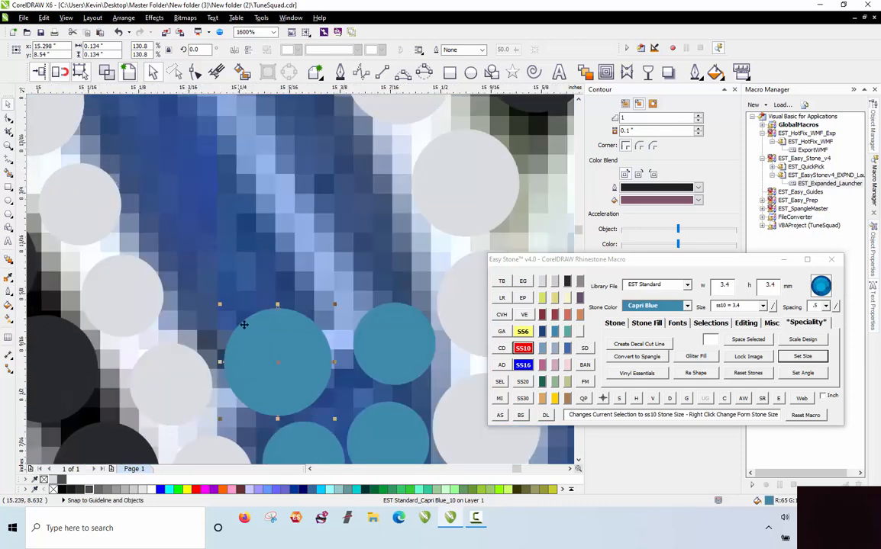
Copy three more Capri Blue SS10 stones up the stem of the S in a staggered pattern, and clear the selection
drag(318, 245, 341, 229)
click(333, 222)
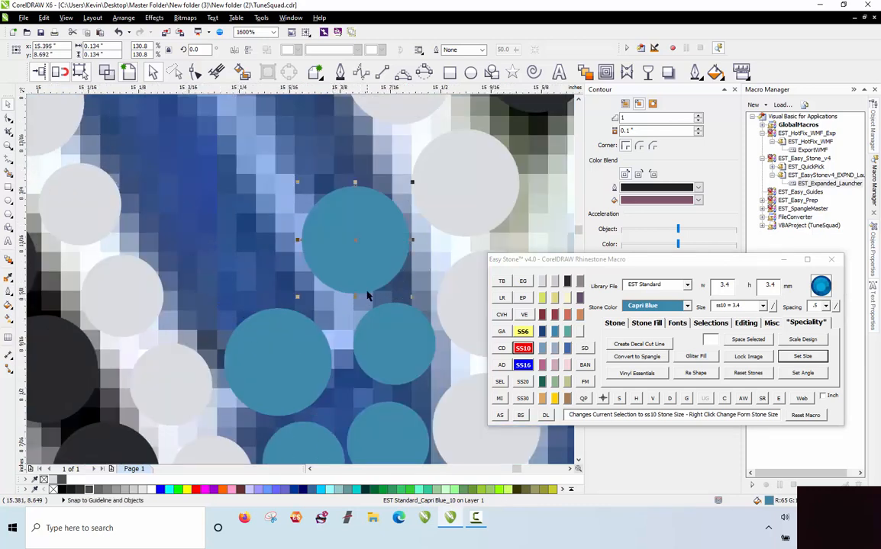
click(219, 253)
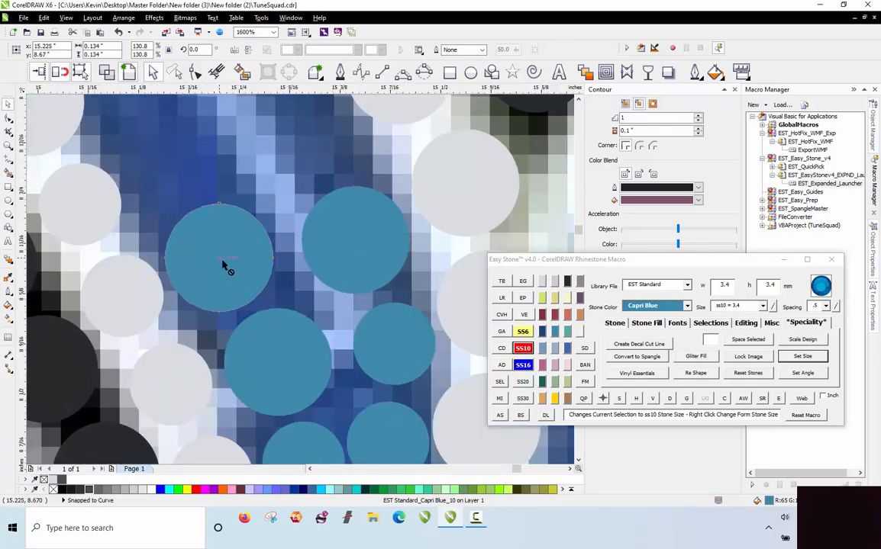
drag(222, 261, 225, 259)
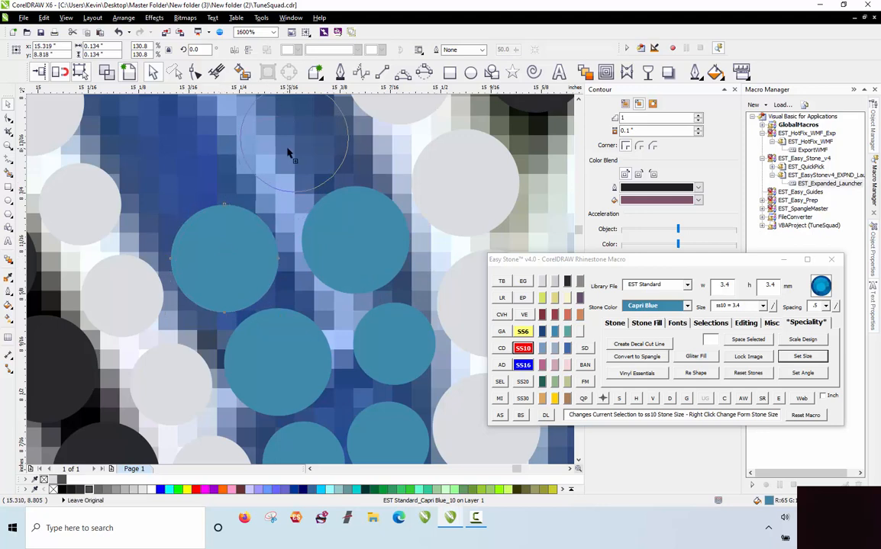
scroll(298, 168, down, 2)
scroll(229, 208, down, 1)
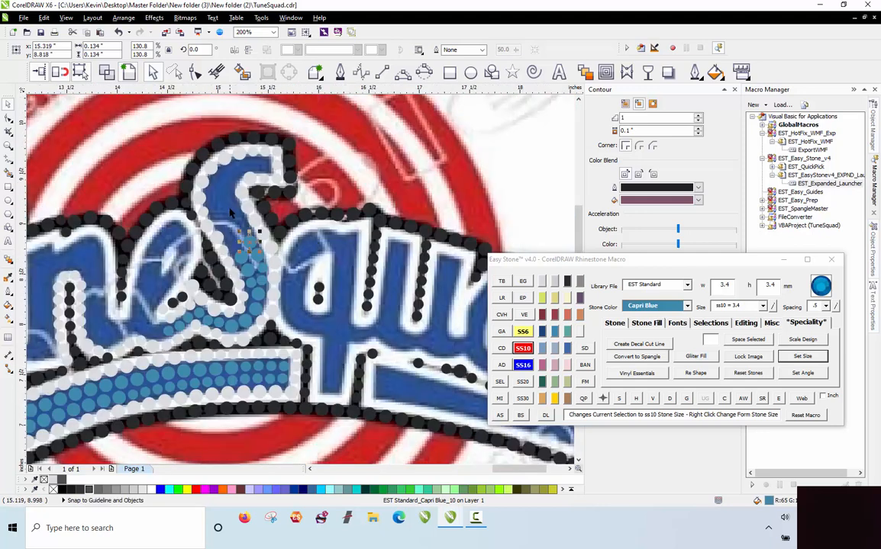
key(Escape)
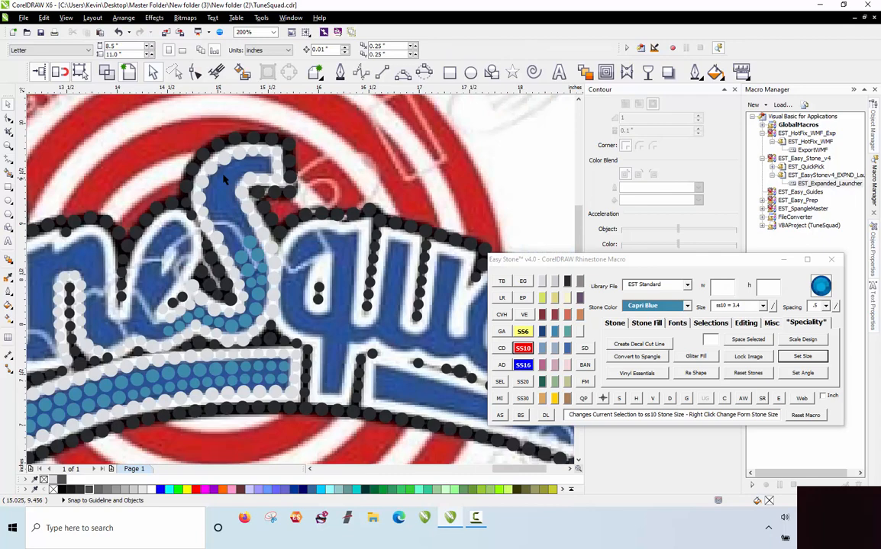
scroll(229, 160, up, 2)
scroll(238, 362, down, 1)
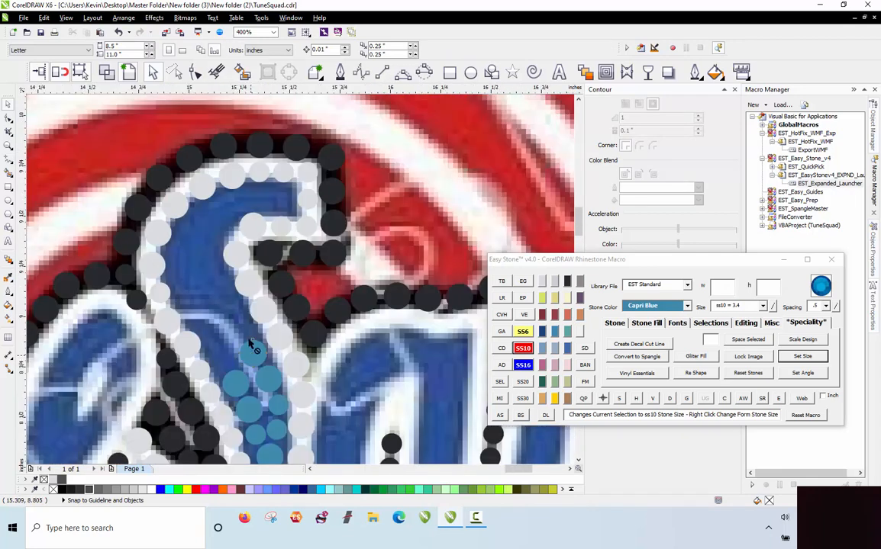
Duplicate ss10 Capri Blue stones into the upper hook of the S, placing three side by side
drag(251, 343, 163, 215)
right_click(283, 187)
scroll(283, 187, up, 2)
scroll(402, 171, down, 1)
scroll(259, 194, up, 1)
drag(270, 198, 168, 251)
right_click(160, 257)
scroll(168, 252, down, 2)
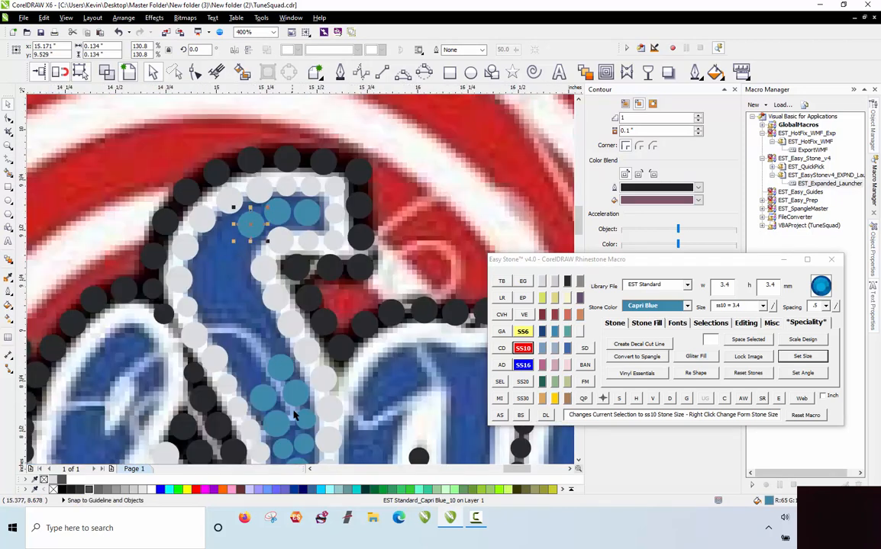
Place two ss6 Capri Blue copies and one ss10 copy below the stones in the S's upper curve
drag(278, 363, 241, 250)
scroll(243, 243, up, 1)
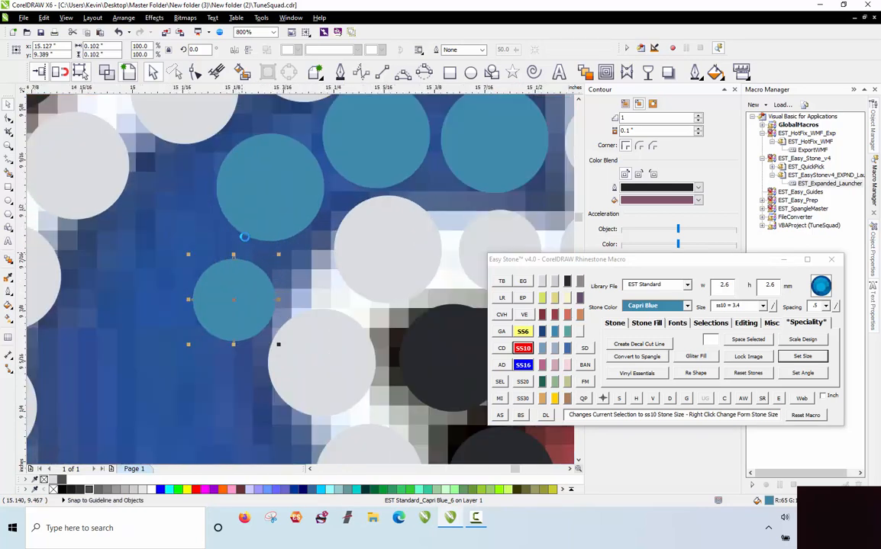
drag(251, 283, 184, 216)
drag(243, 200, 96, 336)
right_click(99, 335)
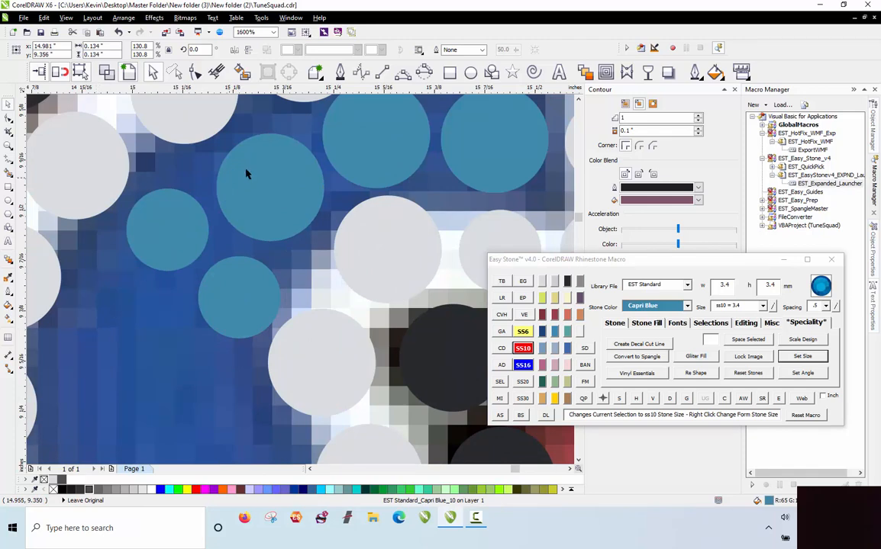
Add two more ss10 Capri Blue copies in the S's upper bend, extending the fill downward
scroll(246, 170, down, 1)
scroll(183, 272, up, 1)
drag(180, 248, 163, 366)
right_click(162, 366)
drag(141, 297, 256, 279)
right_click(257, 280)
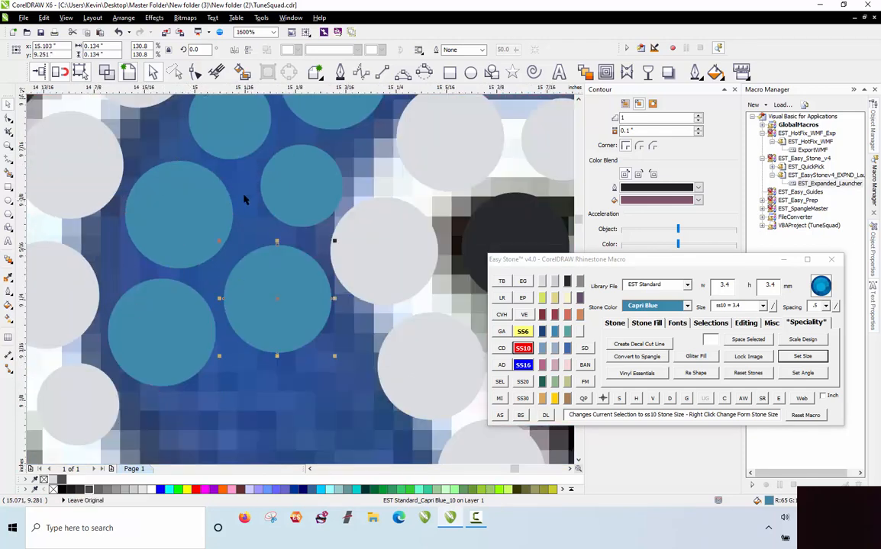
Fill the remaining gap in the middle of the S with copies of ss10 Capri Blue stones in two columns
scroll(245, 198, down, 1)
scroll(294, 461, up, 1)
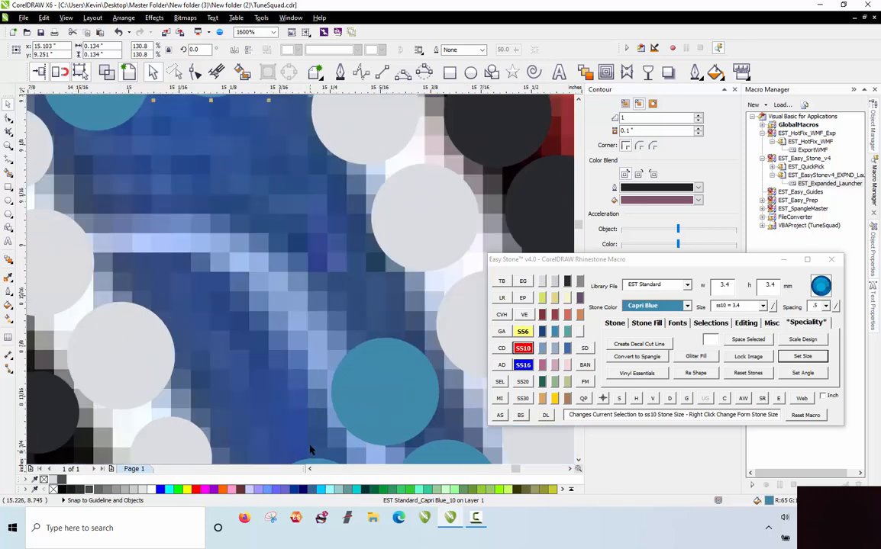
scroll(288, 310, down, 1)
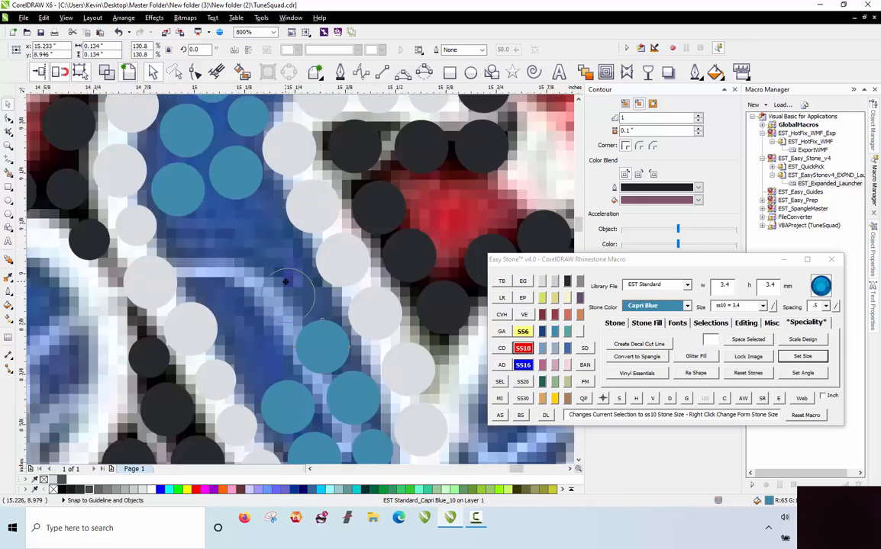
right_click(286, 279)
drag(286, 279, 227, 284)
right_click(254, 222)
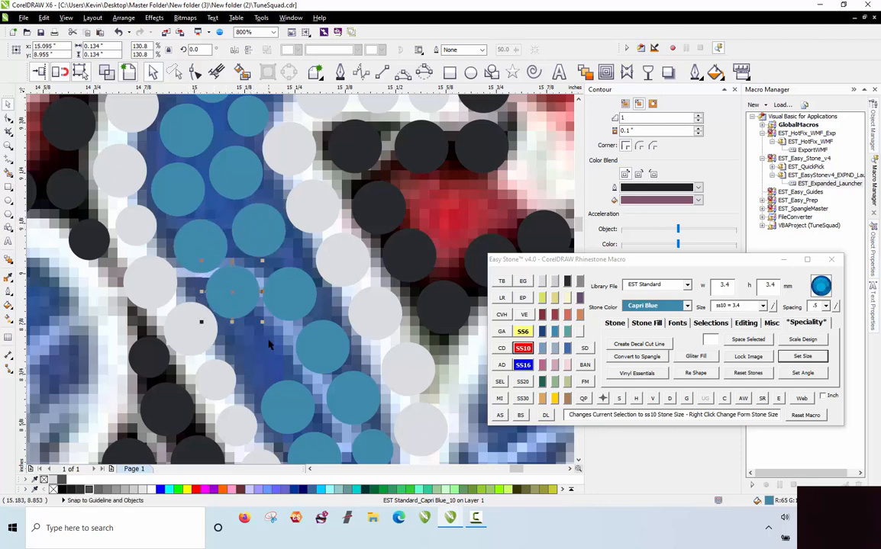
drag(258, 343, 264, 357)
scroll(210, 180, down, 2)
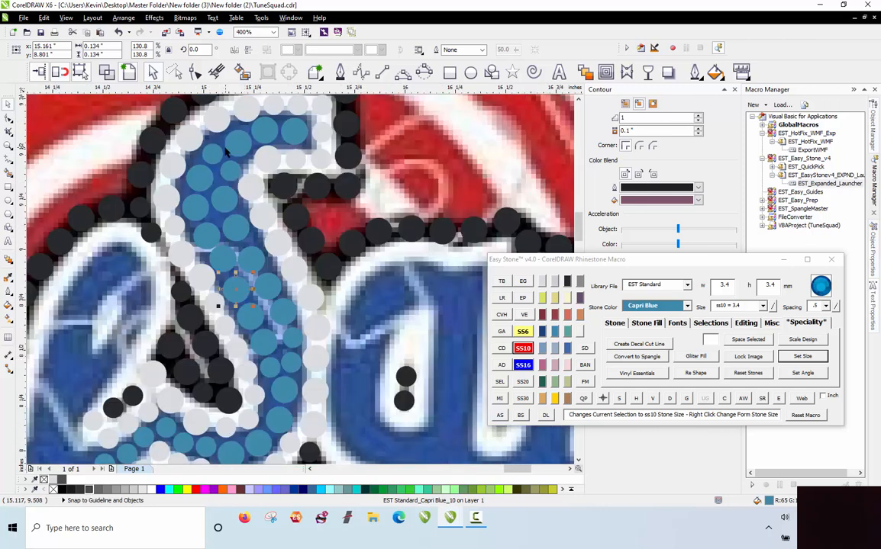
Select the Capri Blue stones along the inner-left column of the S and distribute them evenly
click(219, 155)
shift+click(192, 197)
shift+click(196, 222)
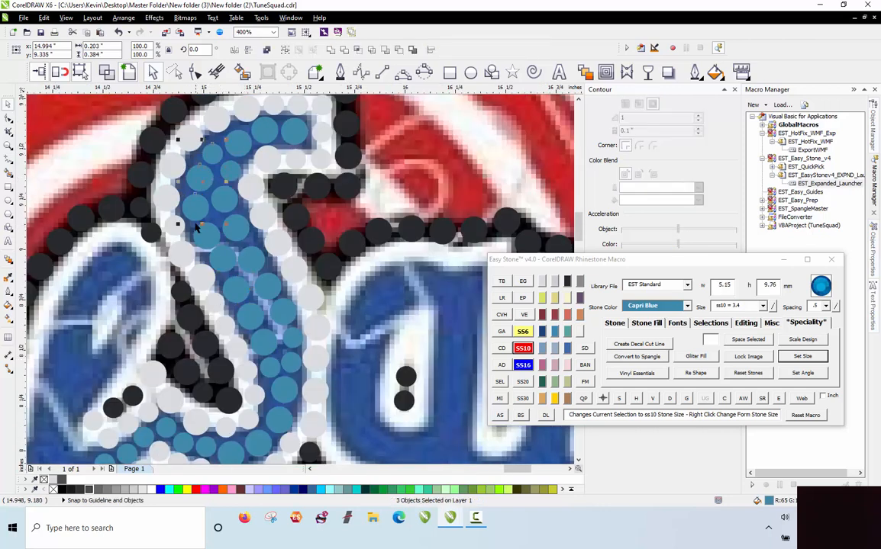
shift+click(217, 269)
shift+click(233, 295)
shift+click(240, 318)
shift+click(241, 333)
click(669, 400)
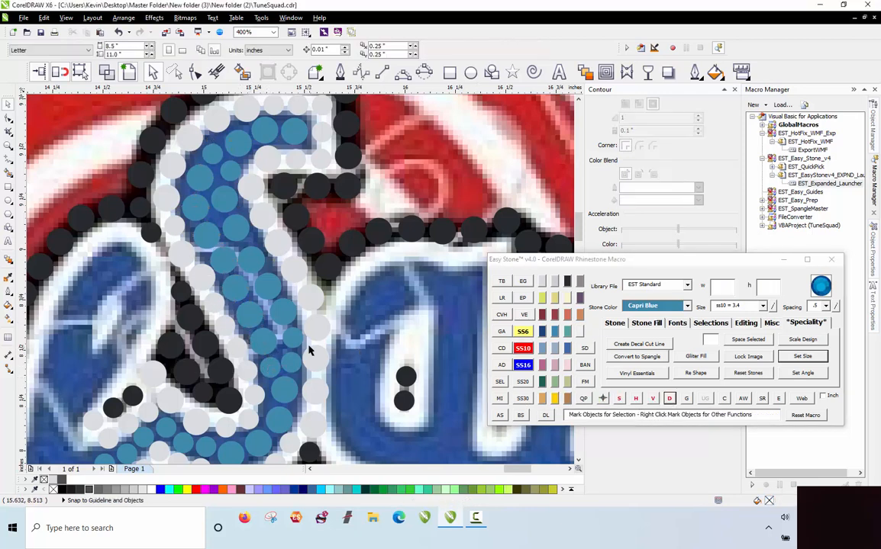
Select the Capri Blue stones in the right-hand column of the S and distribute them evenly
click(290, 414)
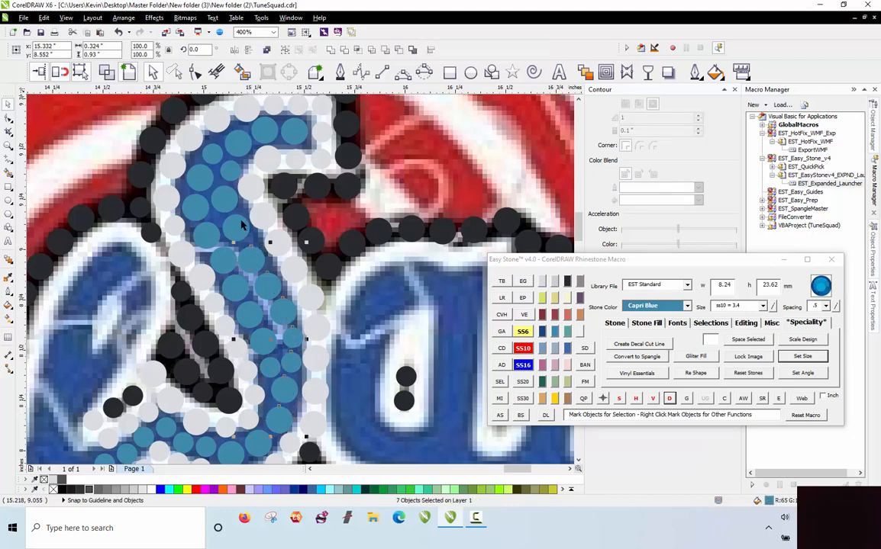
shift+click(234, 153)
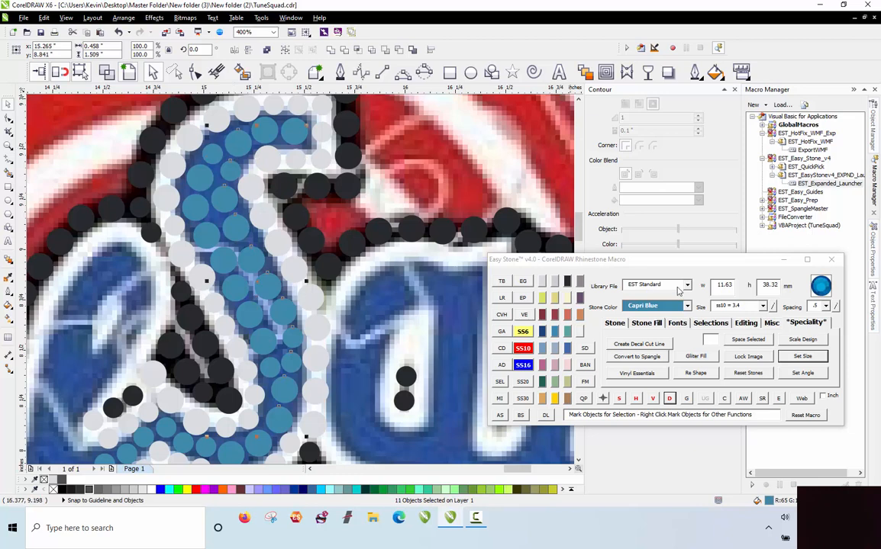
click(669, 401)
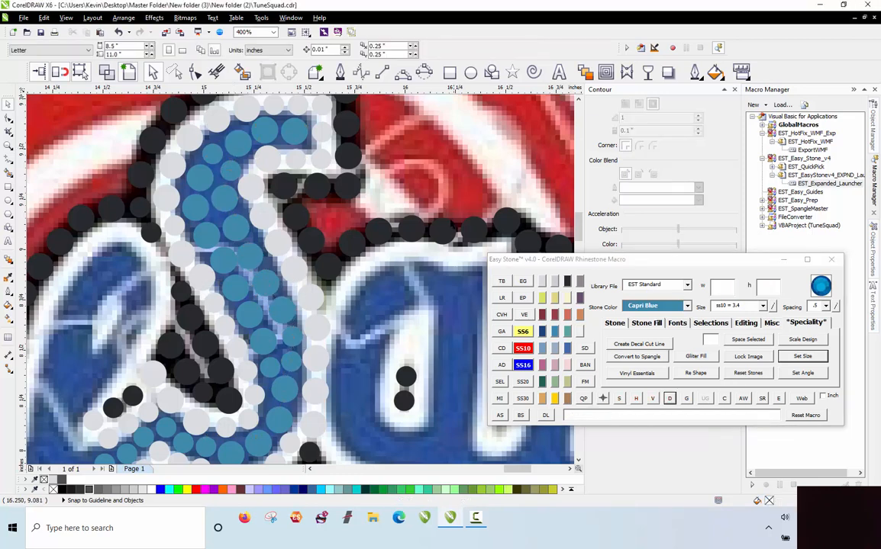
Copy ss6 Crystal stones onto the white outline beside the black column between the n and the e
scroll(374, 192, down, 1)
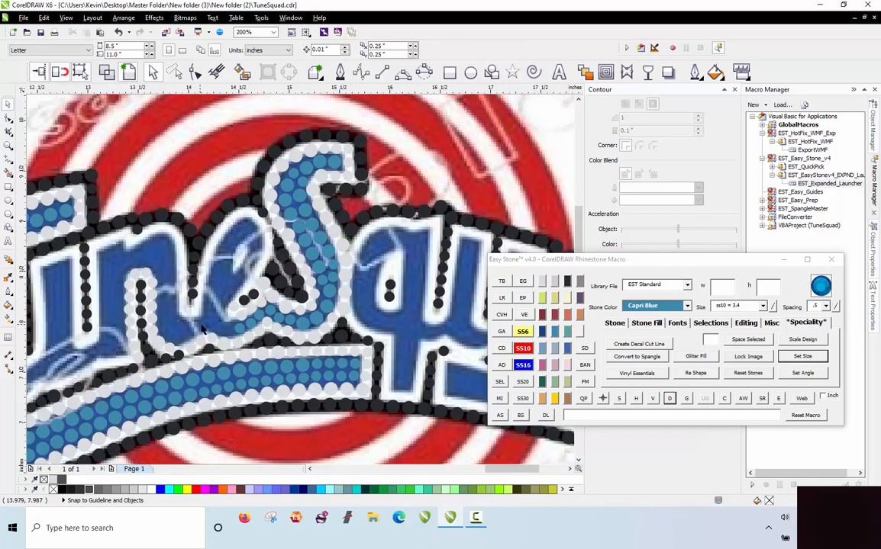
scroll(209, 331, up, 1)
scroll(252, 272, down, 1)
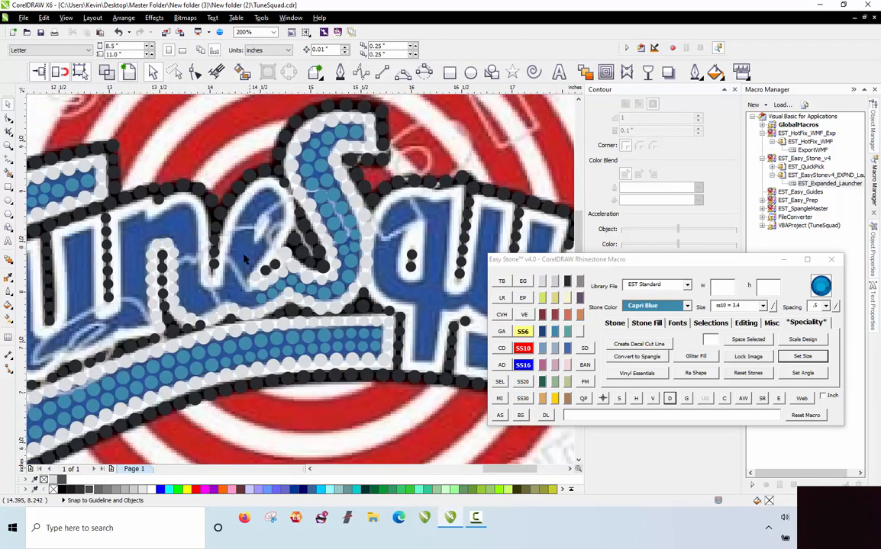
scroll(218, 217, up, 1)
scroll(252, 317, up, 1)
scroll(260, 320, down, 1)
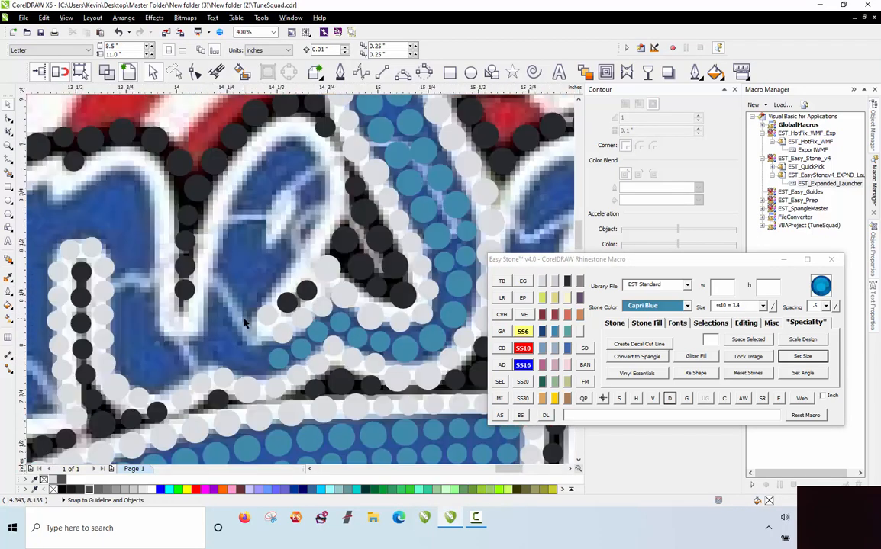
scroll(229, 290, up, 1)
drag(243, 332, 160, 290)
drag(160, 288, 162, 231)
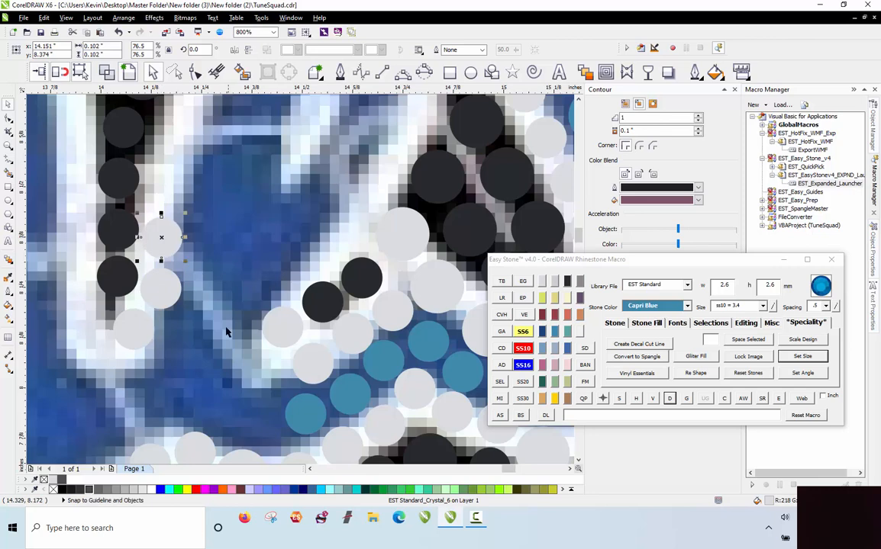
Copy ss6 Crystal stones up the white outline above the two black stones at the e's lower opening
scroll(229, 336, down, 1)
scroll(240, 381, up, 2)
drag(250, 390, 309, 261)
drag(309, 261, 369, 185)
scroll(141, 406, down, 2)
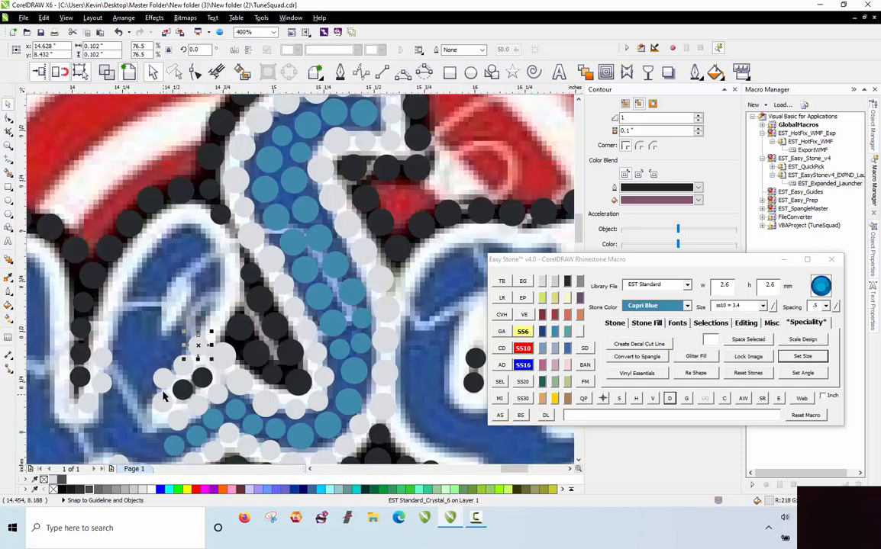
Place an ss10 Crystal copy in the white counter of the e and an ss6 Crystal copy just below it
scroll(186, 346, up, 2)
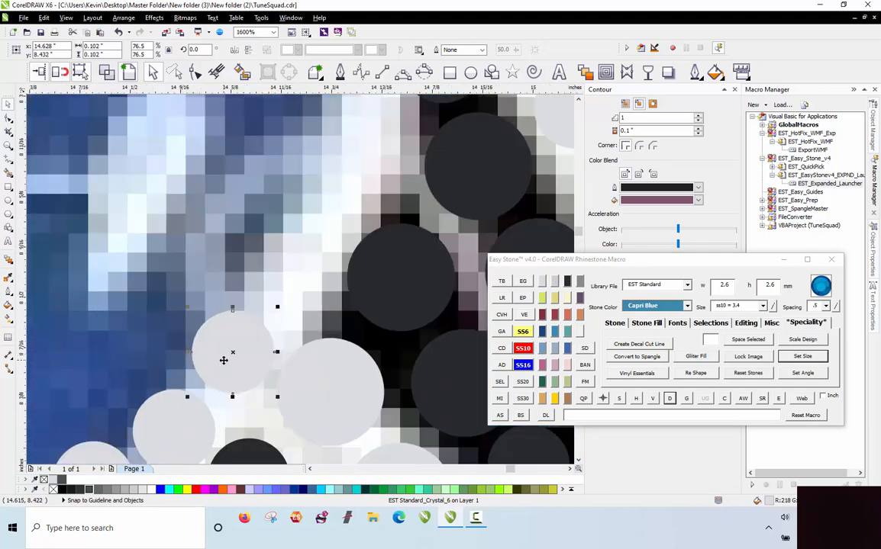
scroll(311, 384, down, 1)
drag(324, 378, 246, 247)
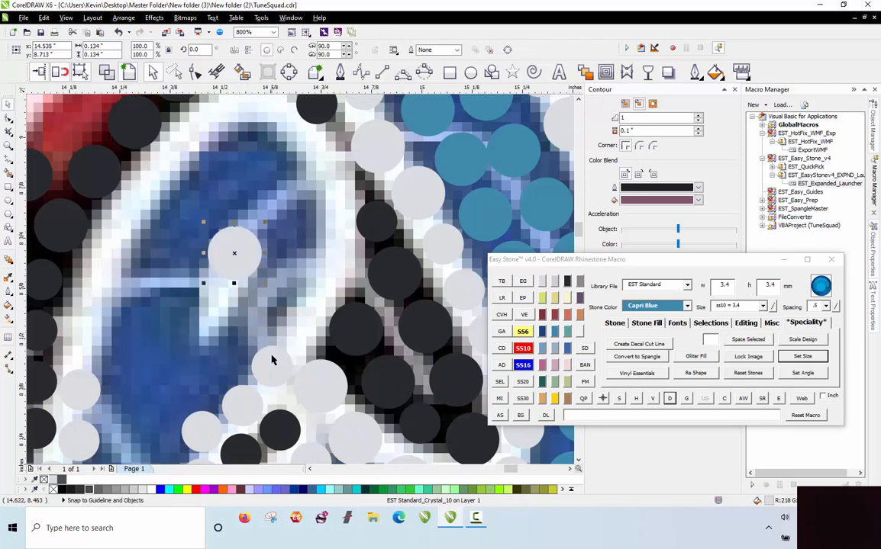
drag(270, 358, 216, 297)
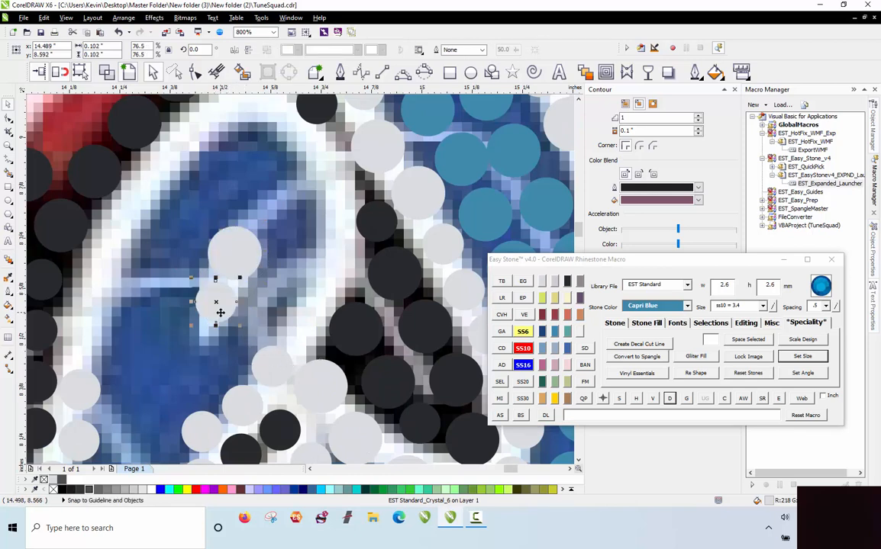
scroll(216, 297, up, 1)
scroll(221, 311, down, 1)
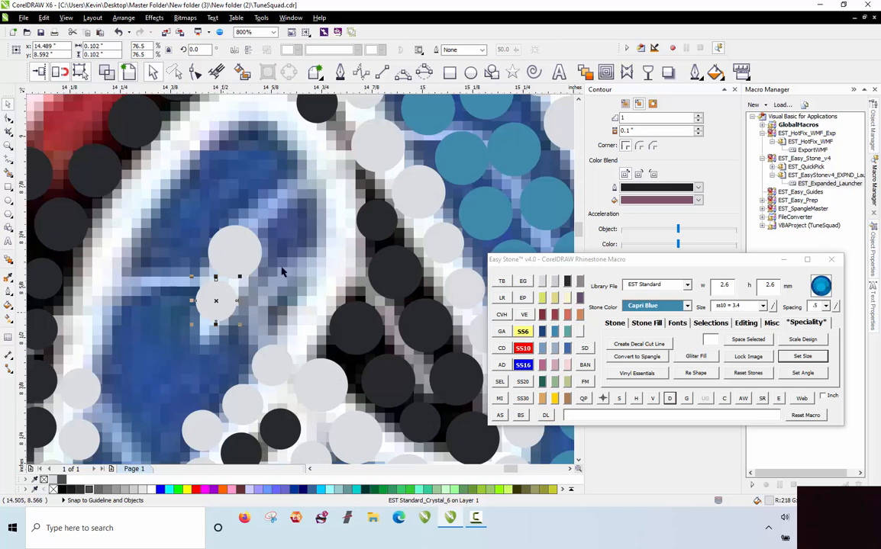
Place two ss6 Capri Blue copies in the e, between its white counter and the right-hand outline
scroll(378, 163, up, 2)
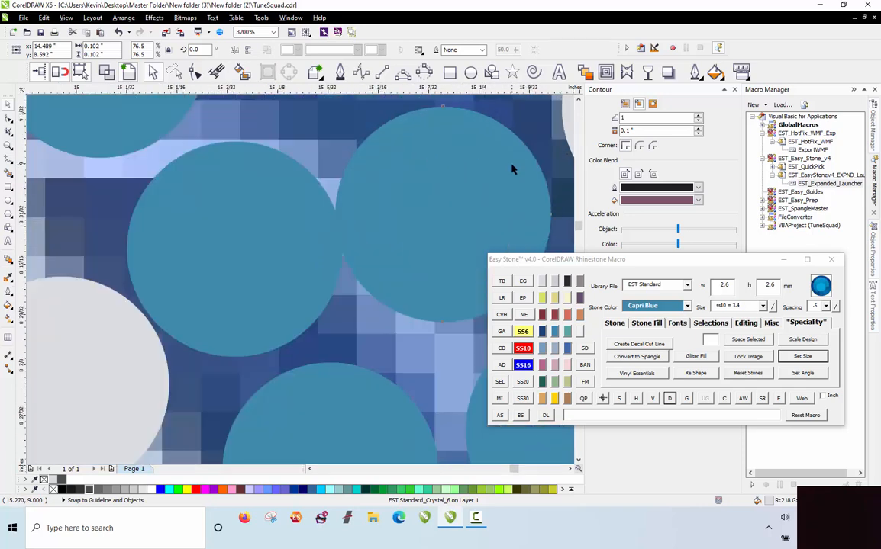
click(372, 183)
scroll(372, 183, down, 2)
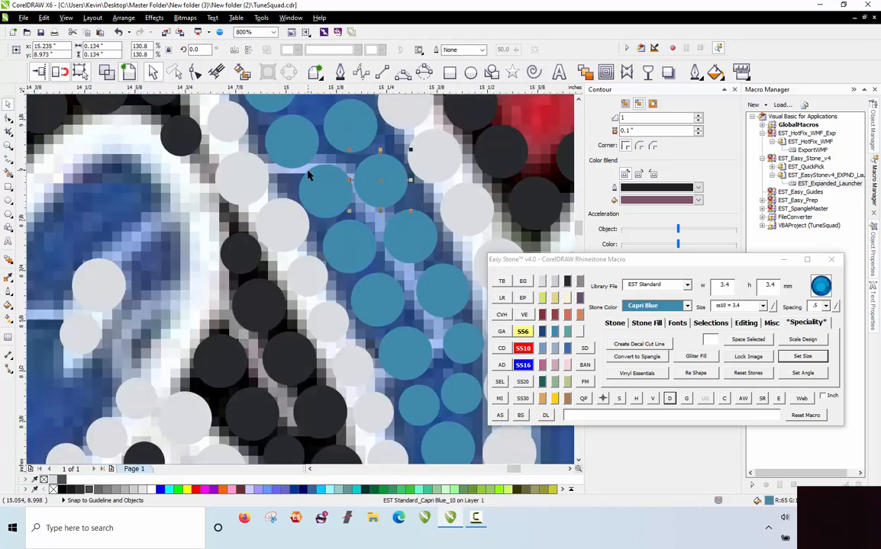
scroll(309, 175, down, 1)
click(219, 252)
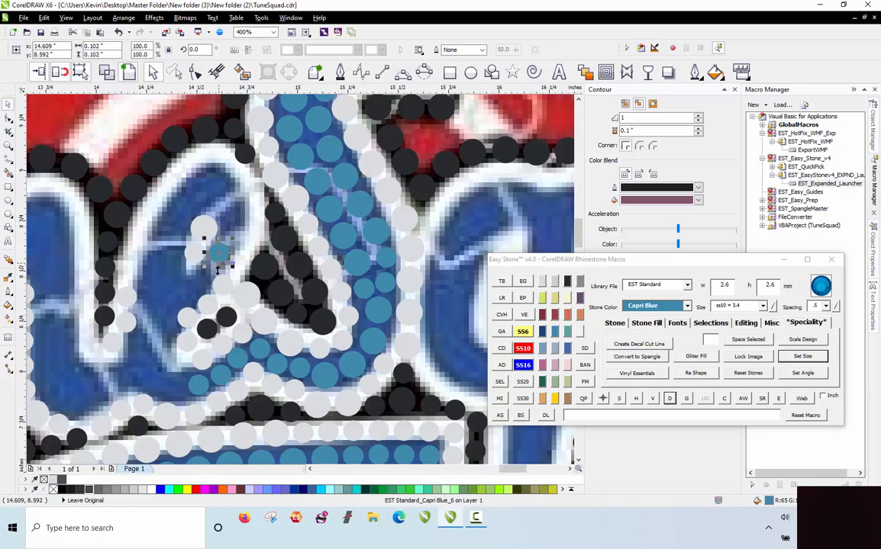
scroll(218, 259, up, 2)
drag(216, 238, 200, 271)
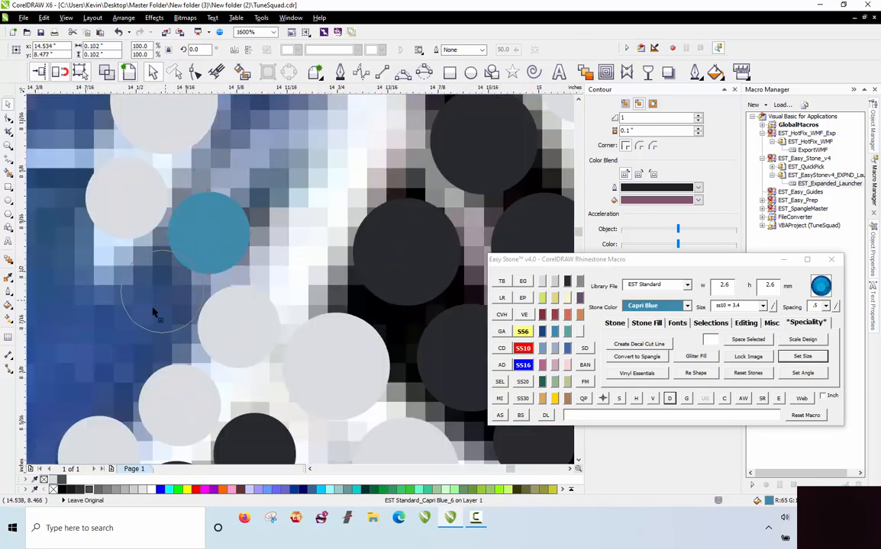
scroll(175, 327, down, 2)
scroll(203, 305, up, 2)
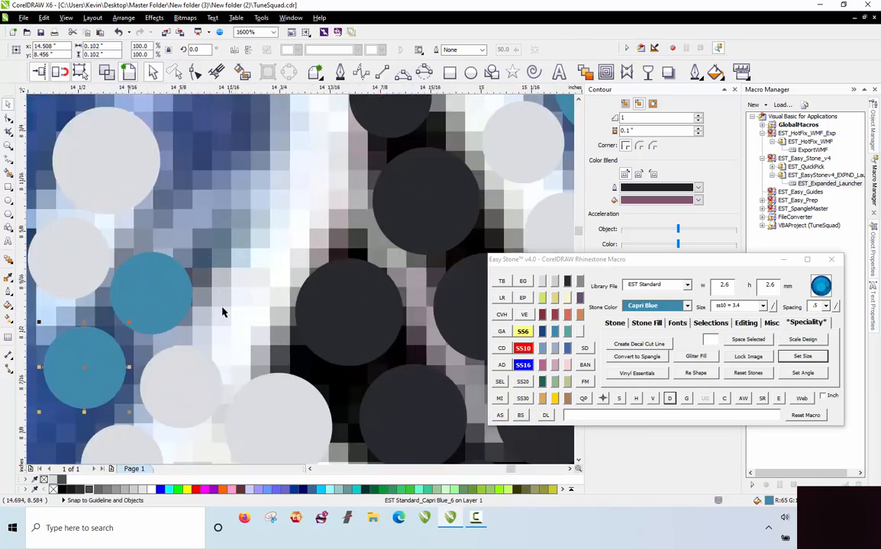
Extend the e's right side upward with ss6 Crystal and Capri Blue copies, resizing the topmost blue copy to SS6
drag(185, 397, 291, 235)
drag(145, 279, 197, 197)
scroll(130, 327, down, 2)
scroll(262, 339, up, 2)
drag(262, 338, 269, 237)
drag(542, 180, 136, 200)
click(522, 331)
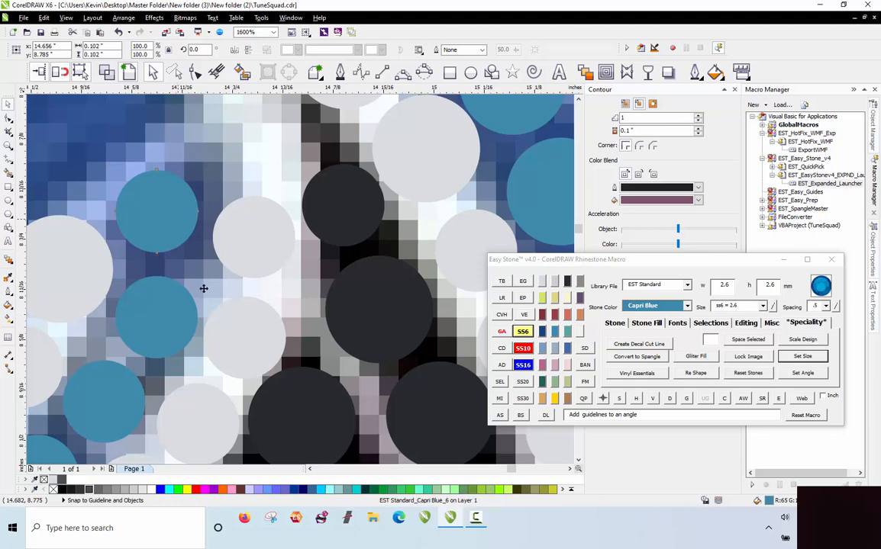
Continue the e's white outline around its upper-right curve and top with copies of ss6 Crystal stones
scroll(177, 243, down, 2)
scroll(179, 248, up, 2)
scroll(178, 248, up, 1)
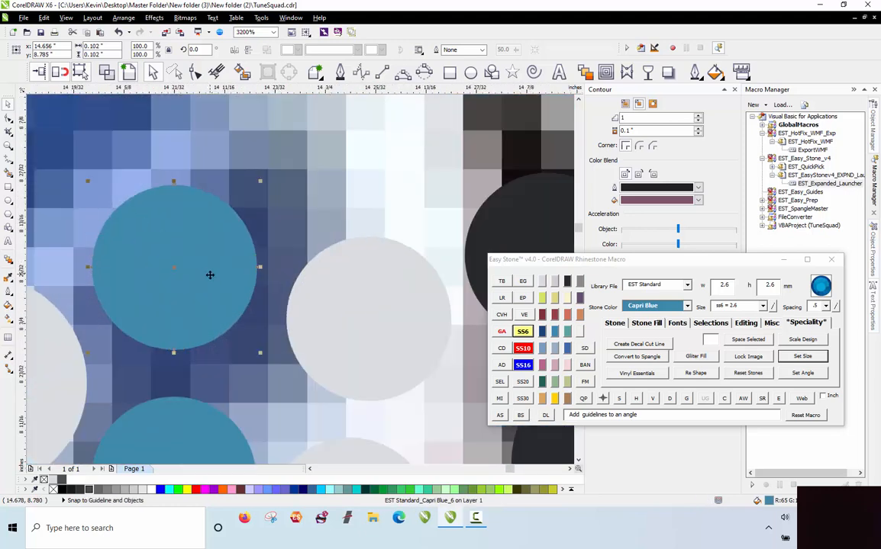
scroll(267, 328, down, 2)
drag(293, 318, 192, 192)
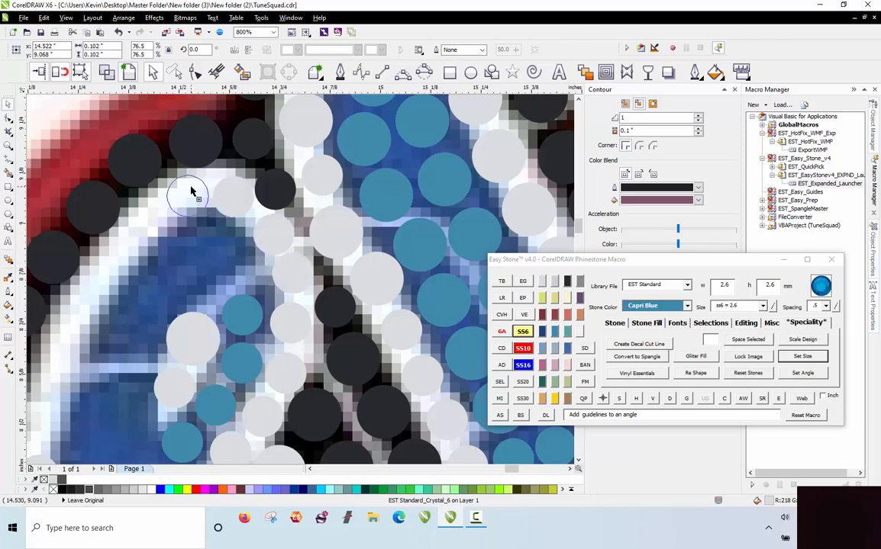
scroll(262, 222, up, 1)
click(305, 231)
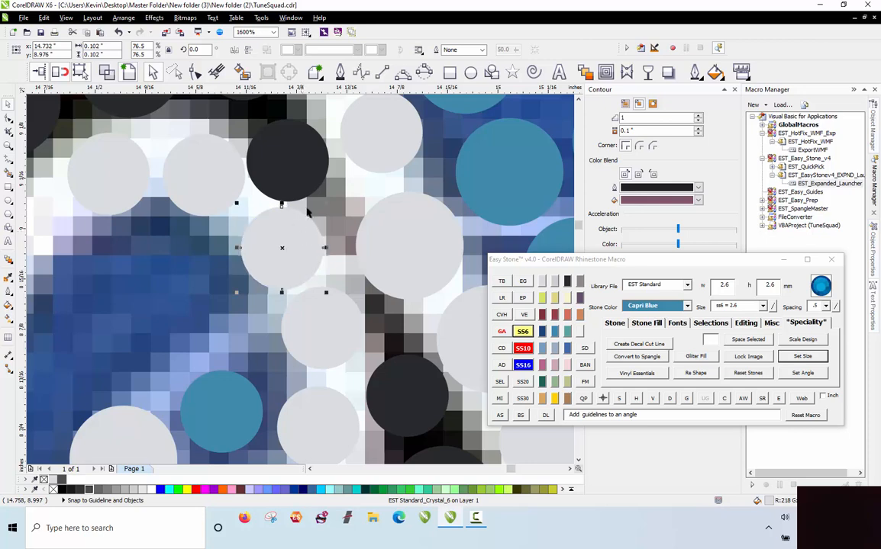
Place two ss10 Capri Blue copies in the upper part of the e, just inside its Crystal outline
scroll(307, 210, down, 1)
scroll(194, 230, up, 1)
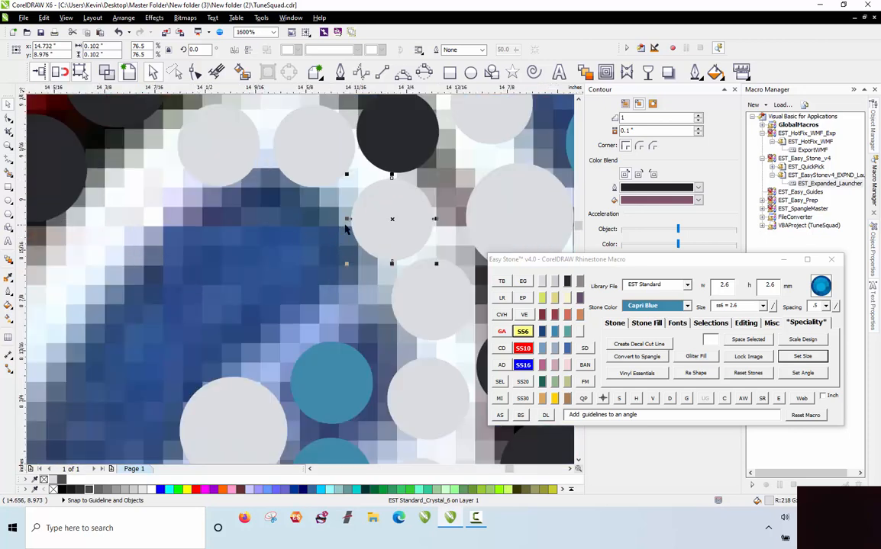
scroll(345, 228, down, 1)
drag(364, 207, 338, 238)
scroll(336, 242, up, 1)
drag(250, 141, 98, 284)
key(space)
drag(310, 243, 198, 298)
scroll(324, 261, down, 2)
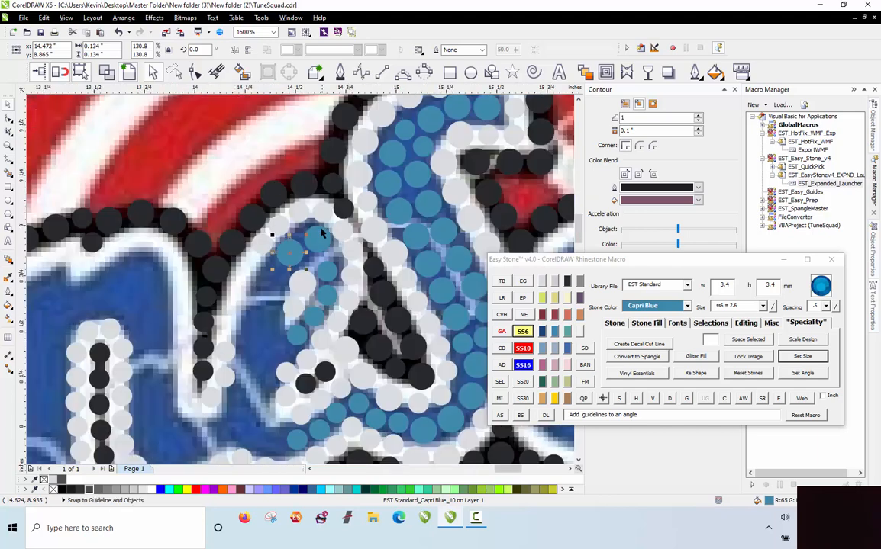
Copy ss6 Crystal stones down the e's left outline to join the existing stones, and clear the selection
scroll(274, 278, up, 4)
drag(259, 225, 179, 386)
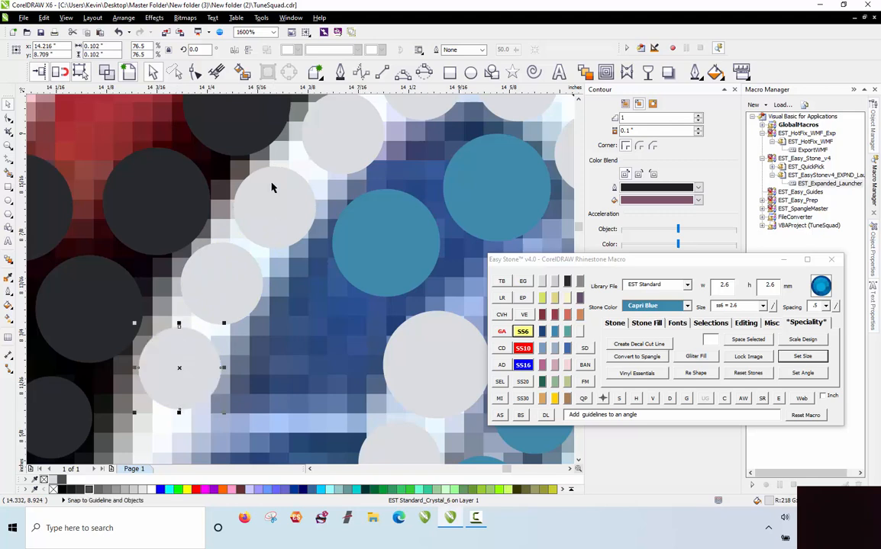
scroll(247, 241, down, 3)
scroll(247, 241, up, 1)
drag(244, 255, 226, 309)
key(Escape)
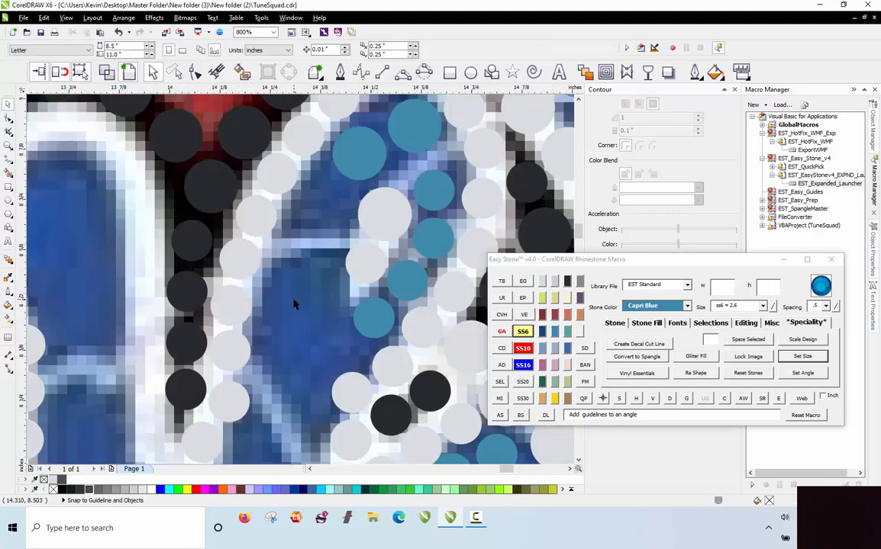
Respace the ss6 Crystal stones running up the e's left outline and around its top, and clear the selection
scroll(294, 301, down, 1)
click(244, 381)
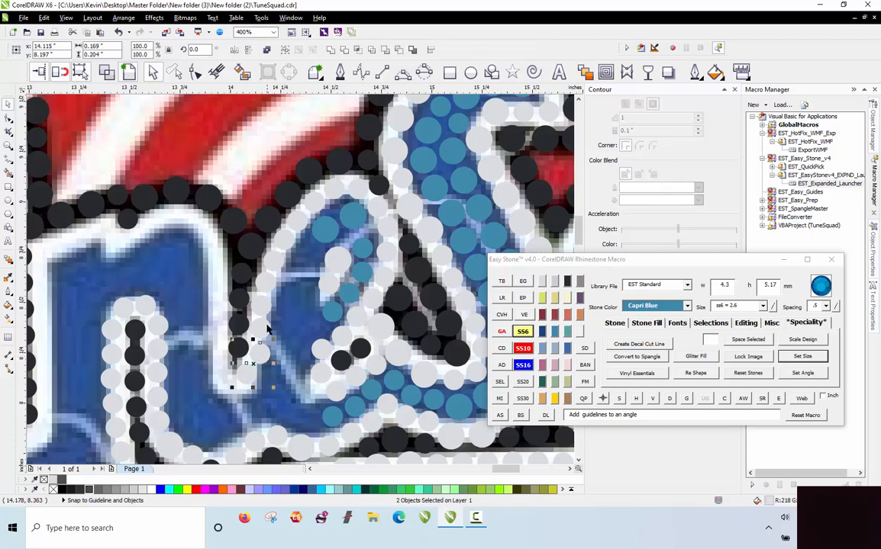
shift+click(255, 225)
shift+click(276, 202)
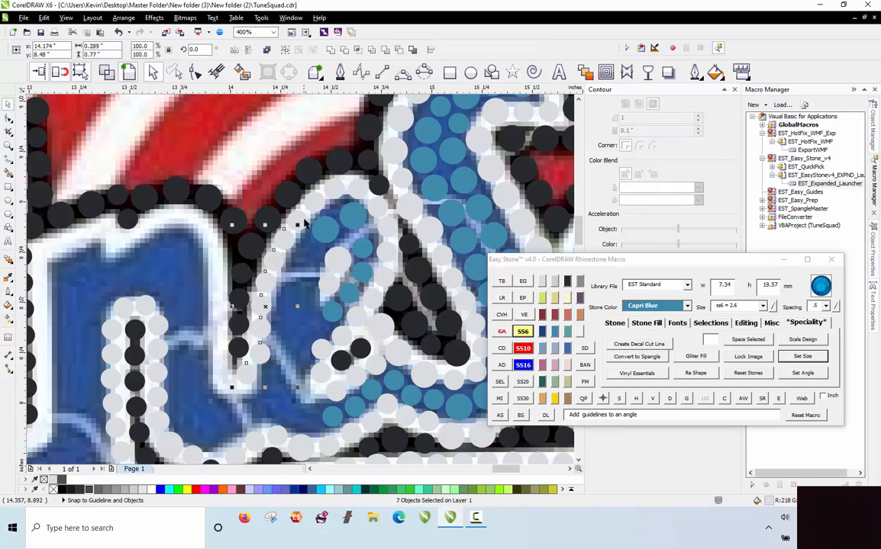
shift+click(293, 184)
shift+click(339, 193)
shift+click(357, 183)
shift+click(375, 185)
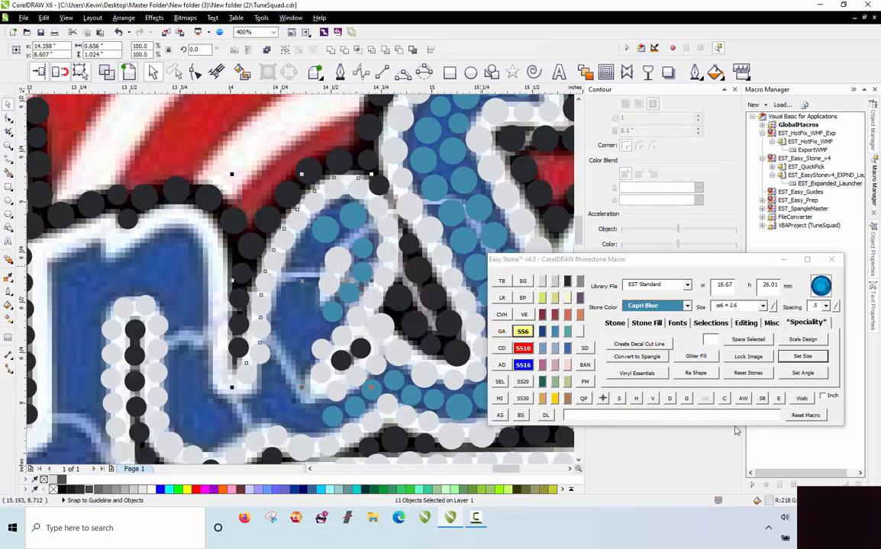
click(672, 402)
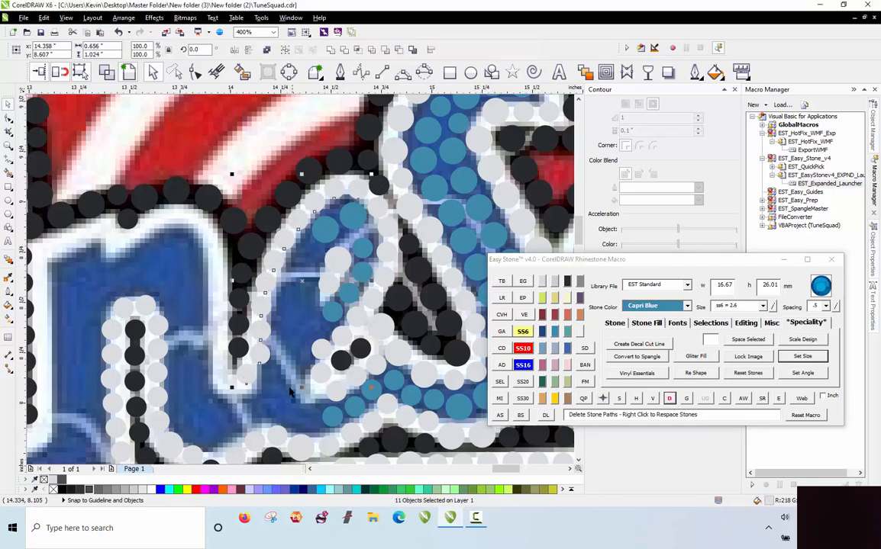
scroll(275, 412, up, 2)
key(Escape)
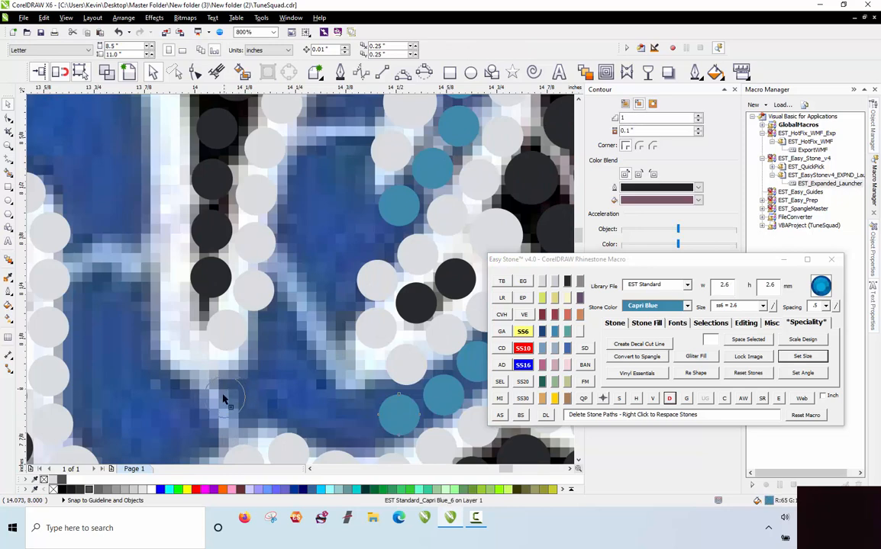
Copy Capri Blue stones up the e's lower-left edge: two at ss6 and the uppermost one resized to SS10
click(255, 411)
scroll(254, 411, up, 1)
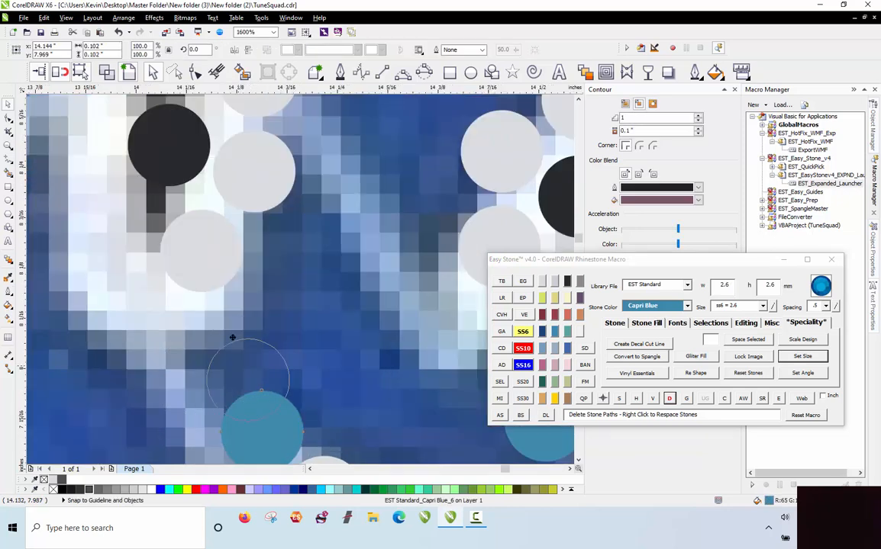
drag(233, 338, 276, 240)
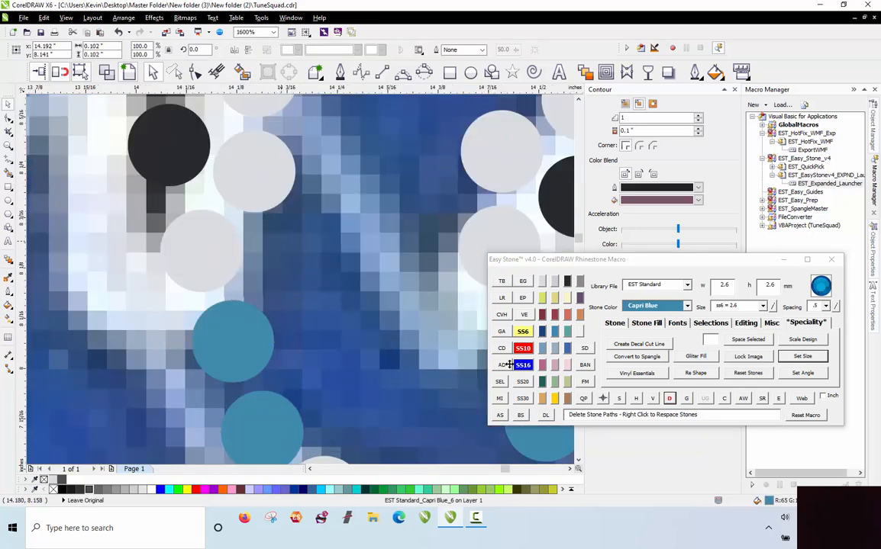
click(523, 348)
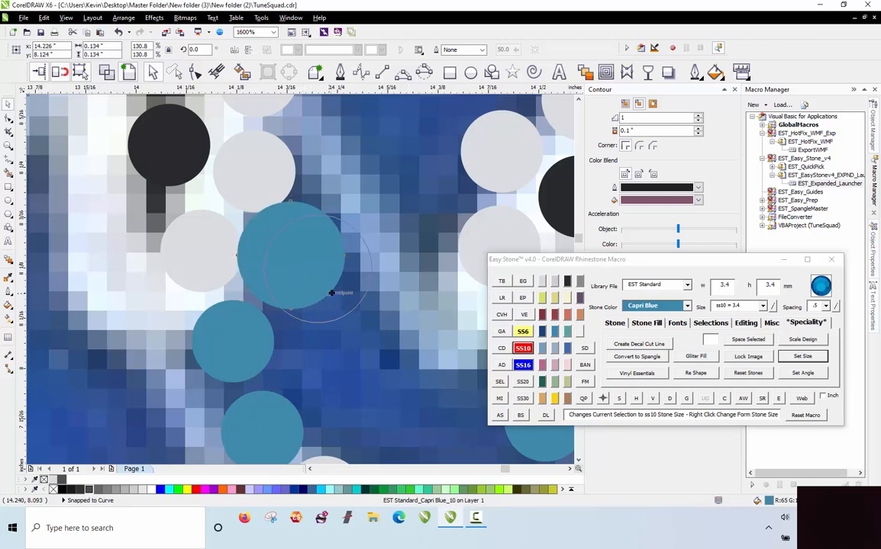
Add two Capri Blue copies inside the e's lower-left curve, keeping the lower one at ss6 and resizing the upper to SS10
scroll(299, 281, down, 1)
scroll(408, 292, up, 1)
drag(430, 386, 296, 175)
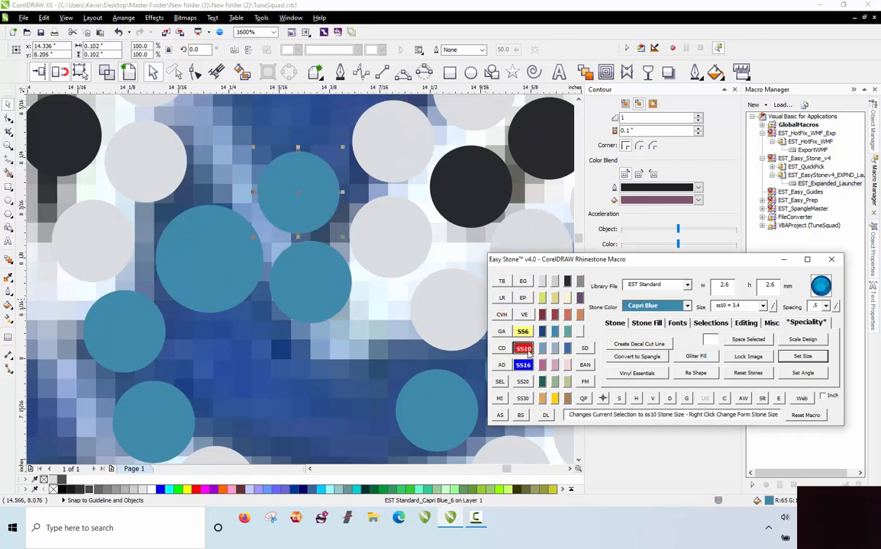
click(523, 348)
scroll(216, 201, down, 2)
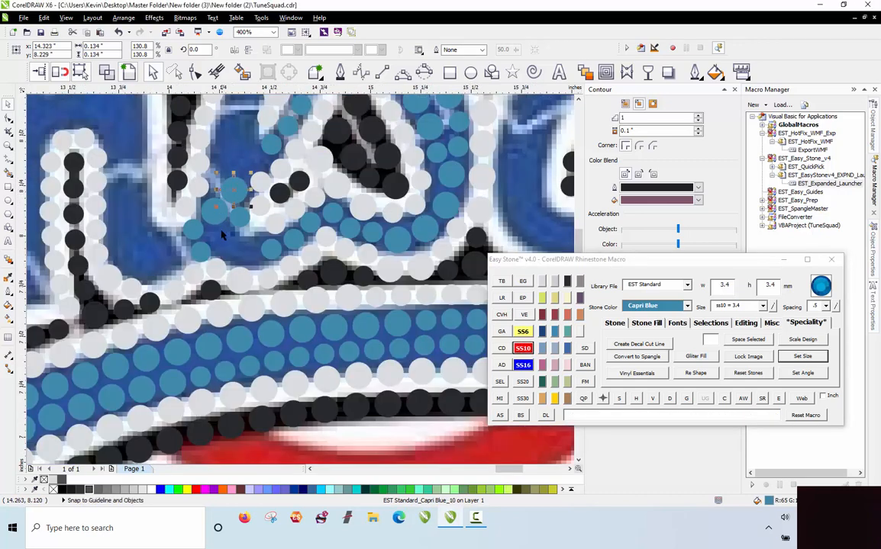
Fill the gap at the e's bottom with an ss10 Capri Blue copy and a neighbouring copy resized to SS6
scroll(227, 208, up, 2)
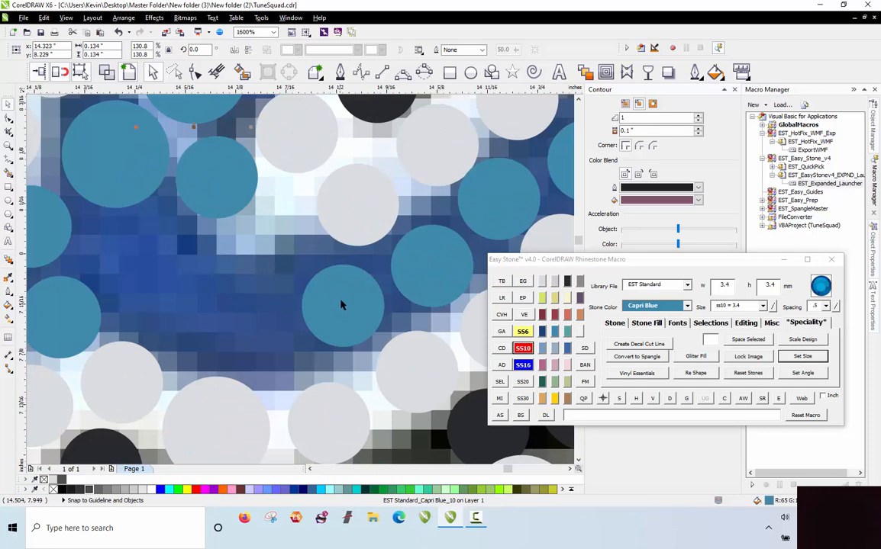
drag(152, 220, 237, 316)
mouse_move(165, 279)
mouse_down()
mouse_move(152, 257)
mouse_move(173, 261)
mouse_up()
click(523, 331)
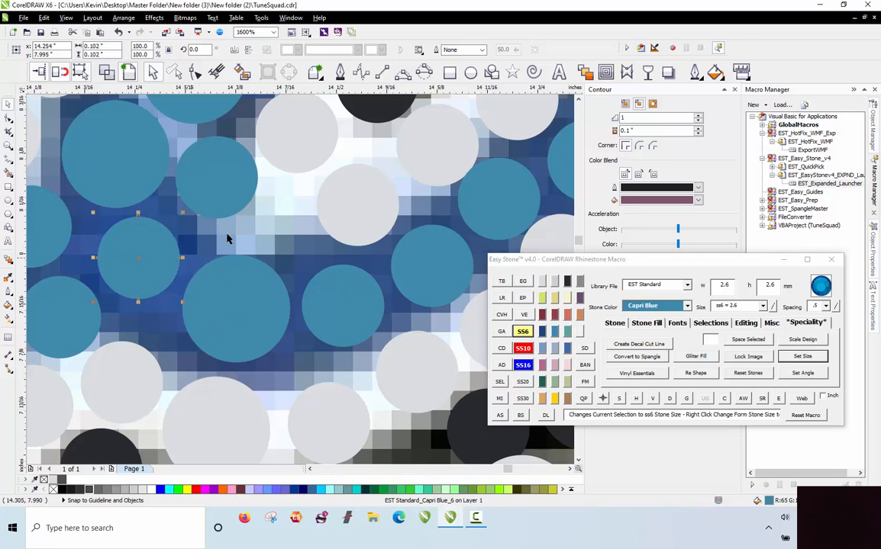
Add a Capri Blue copy resized to SS10 in the e's left side and place an ss6 copy beside the left outline
scroll(236, 214, down, 2)
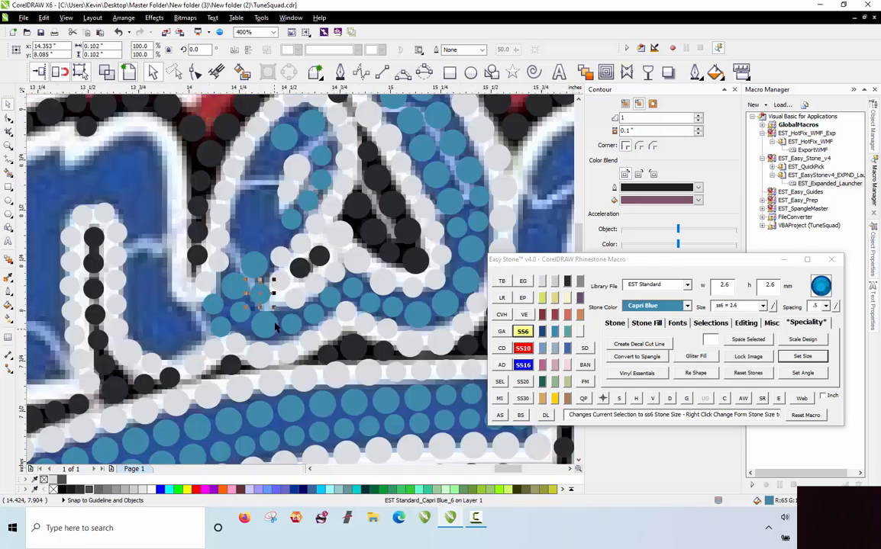
scroll(234, 231, up, 1)
scroll(290, 300, up, 1)
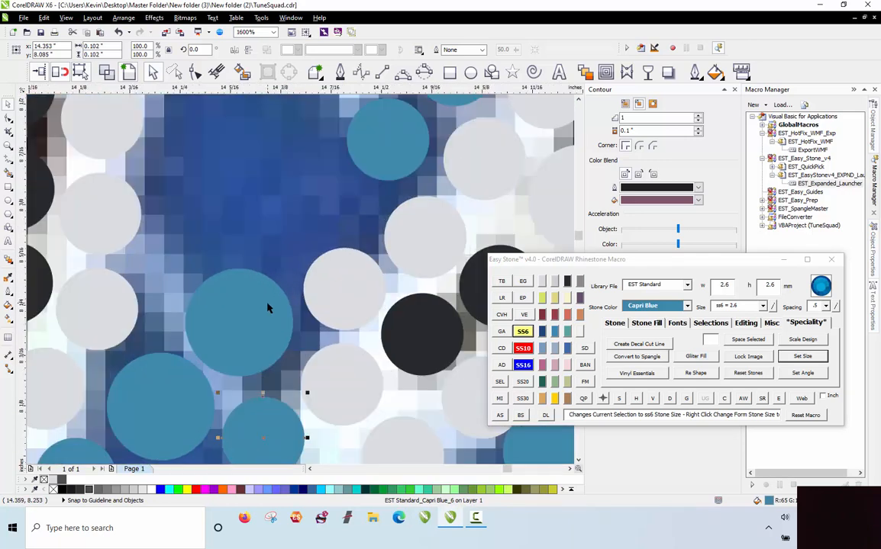
drag(422, 115, 348, 192)
click(523, 348)
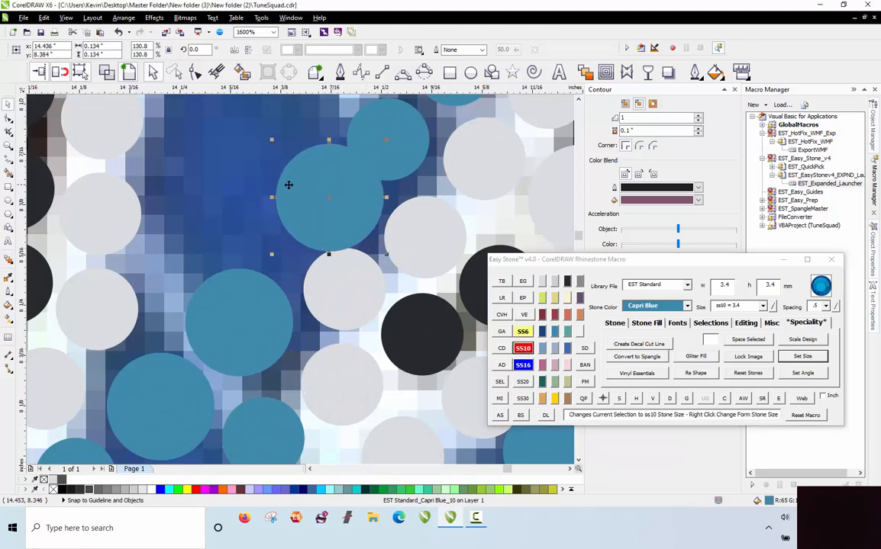
drag(259, 187, 252, 188)
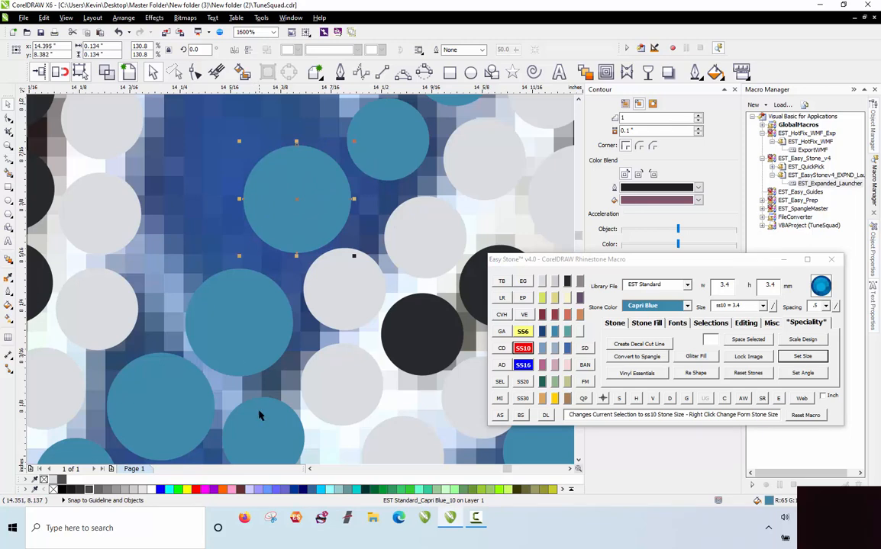
drag(259, 416, 189, 202)
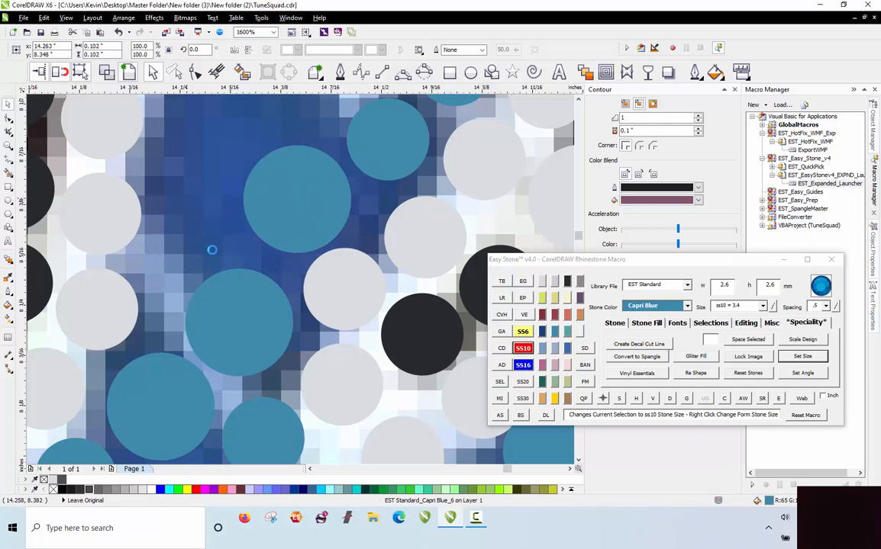
drag(212, 249, 212, 251)
Continue the e's left-side fill upward with one ss10 and one ss6 Capri Blue copy
scroll(213, 251, down, 2)
scroll(212, 237, up, 1)
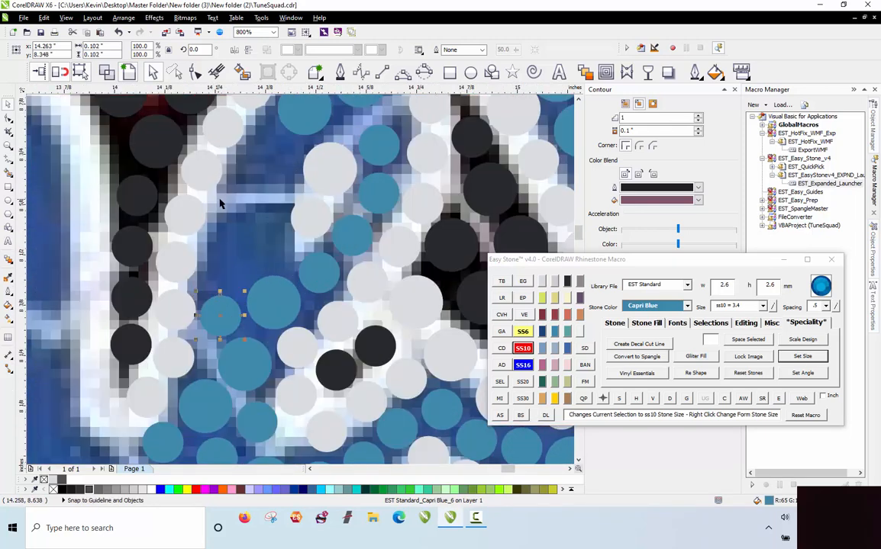
scroll(274, 267, up, 1)
drag(280, 312, 189, 232)
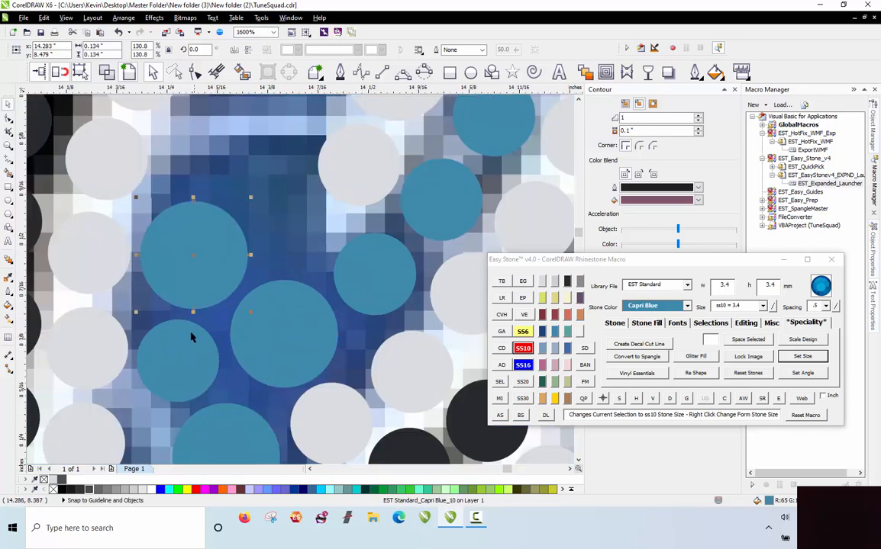
drag(192, 336, 303, 211)
scroll(231, 274, down, 1)
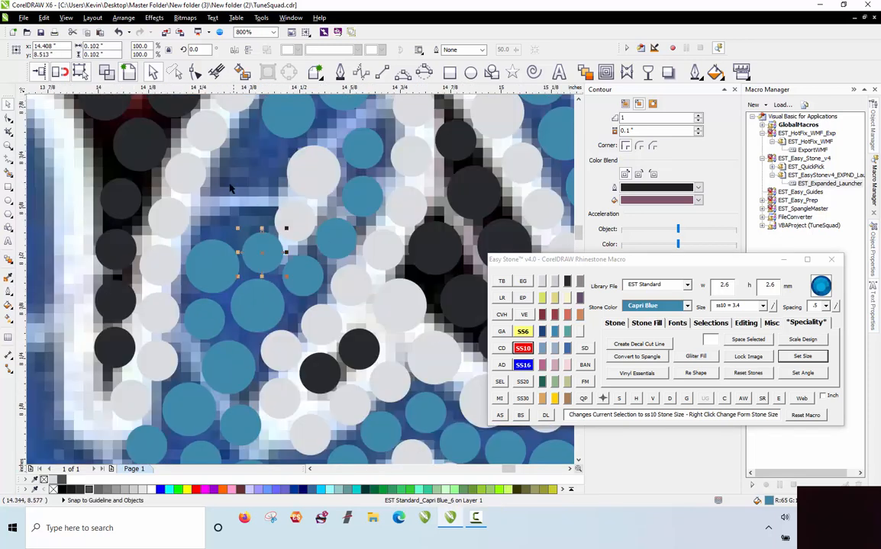
Place two ss6 Capri Blue copies side by side across the e's left side, level with the small Crystal stone
scroll(229, 176, up, 1)
click(217, 354)
click(286, 327)
drag(285, 326, 284, 248)
click(385, 276)
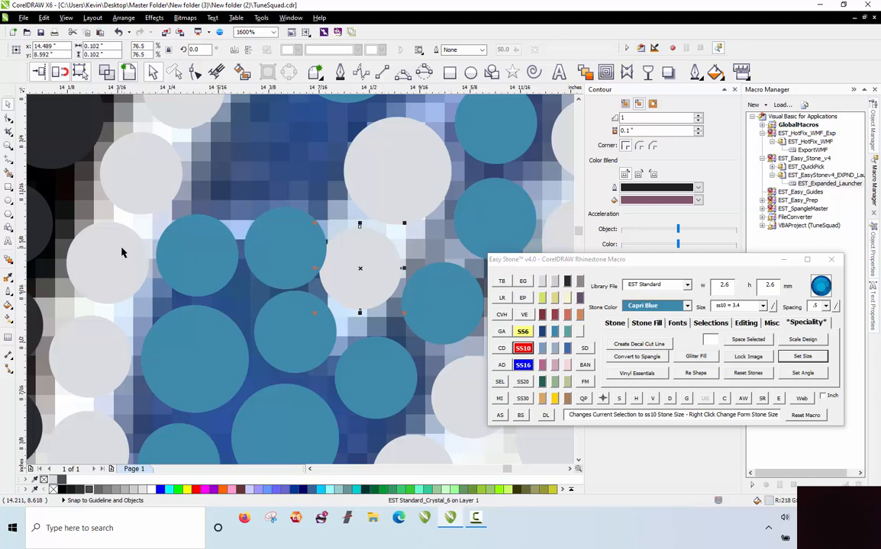
scroll(227, 301, down, 2)
scroll(255, 234, up, 2)
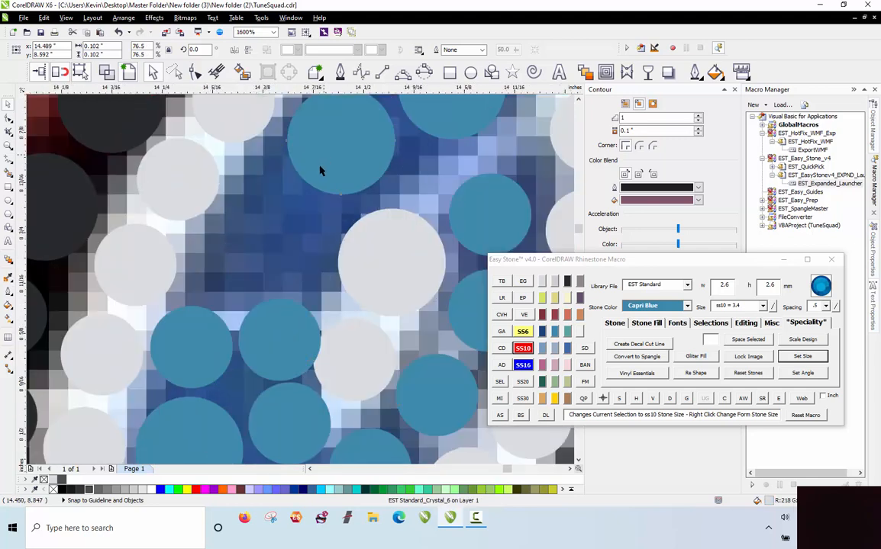
Close the remaining gap in the e's upper left with an ss10 Capri Blue copy, and clear the selection
drag(321, 171, 249, 254)
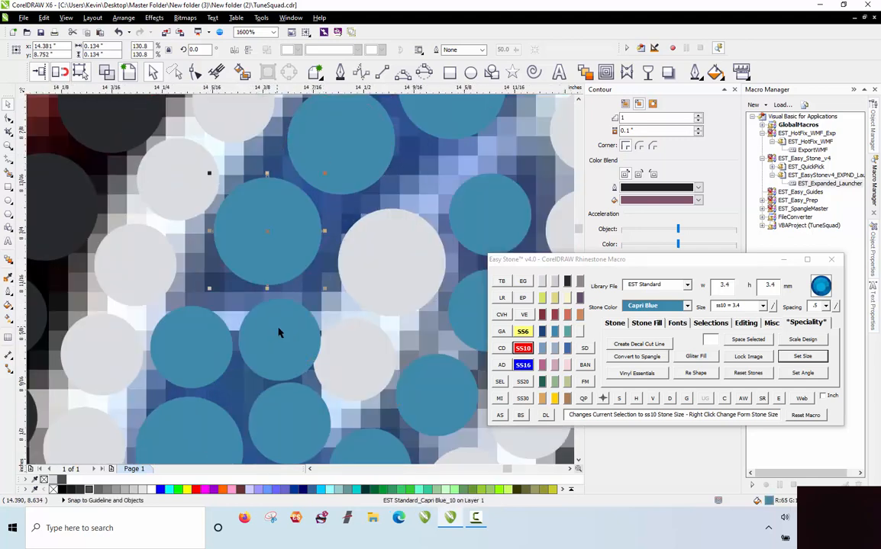
scroll(310, 344, up, 1)
click(294, 330)
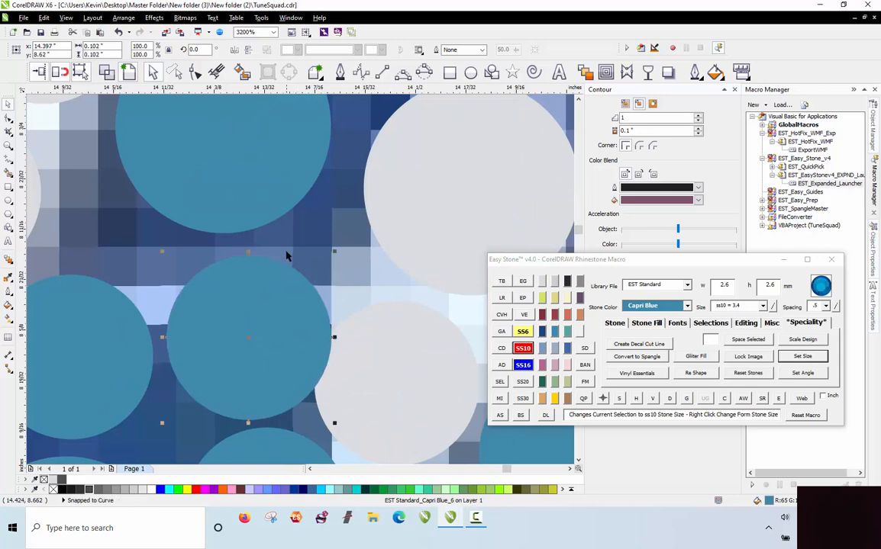
scroll(265, 226, down, 2)
scroll(290, 225, down, 3)
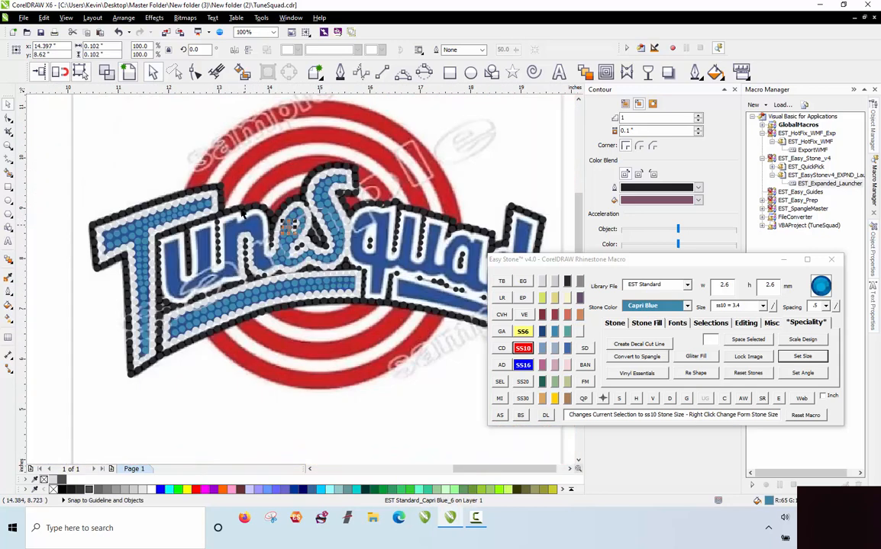
key(Escape)
Copy three ss6 Crystal stones around the bottom of the black divider between n and e and up its n side
scroll(294, 202, up, 1)
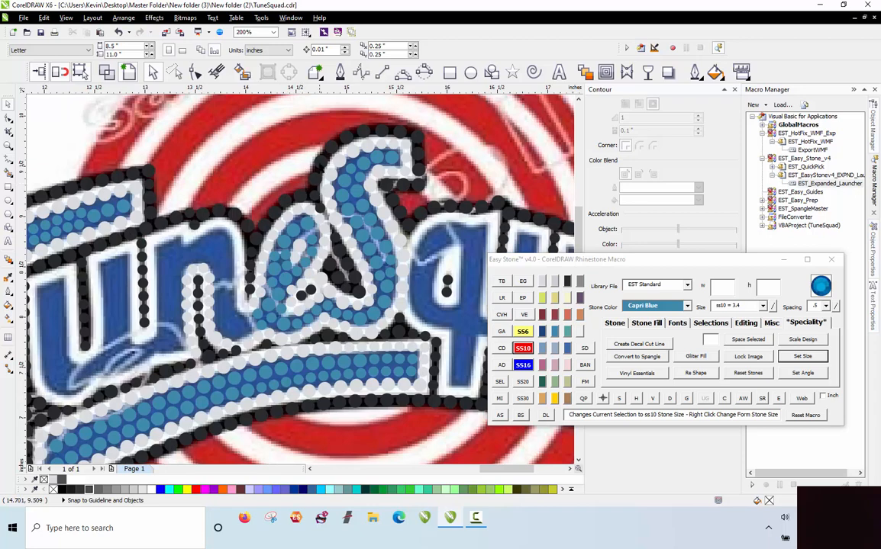
scroll(317, 233, down, 1)
scroll(318, 233, up, 2)
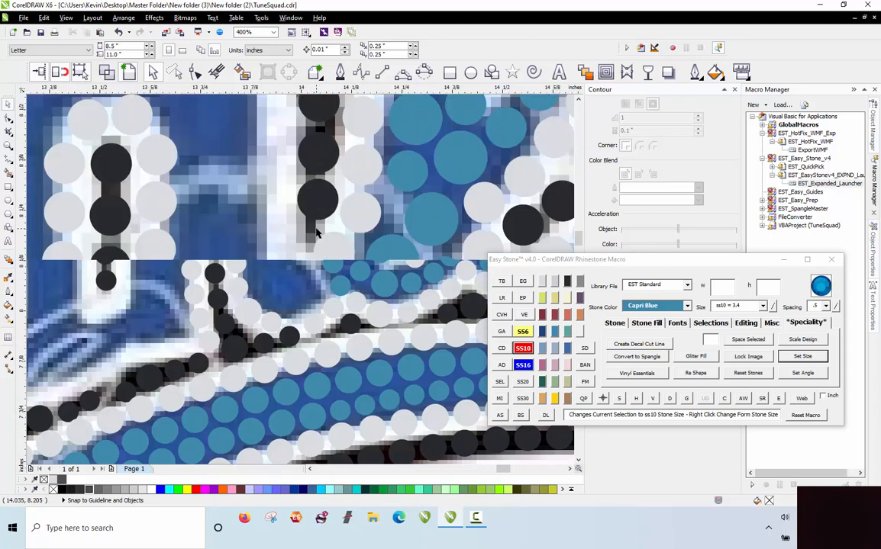
scroll(318, 233, up, 2)
click(277, 300)
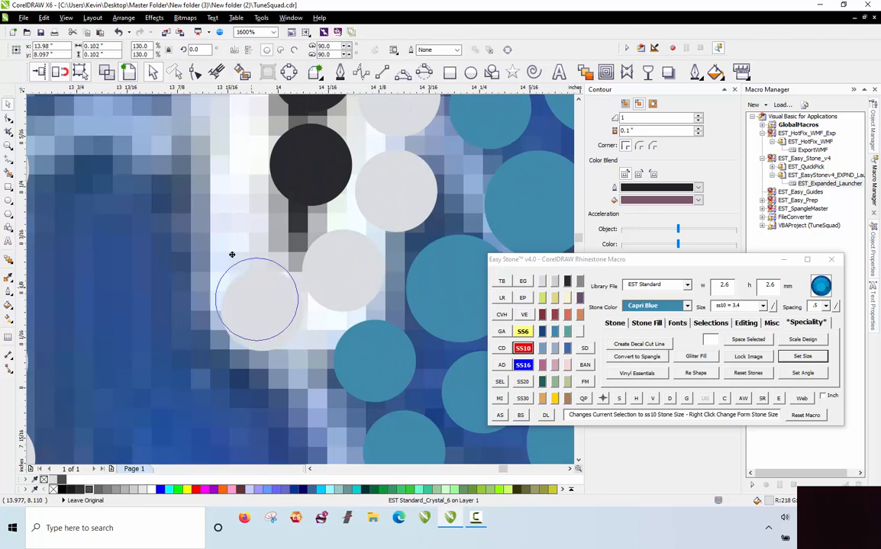
drag(232, 254, 229, 218)
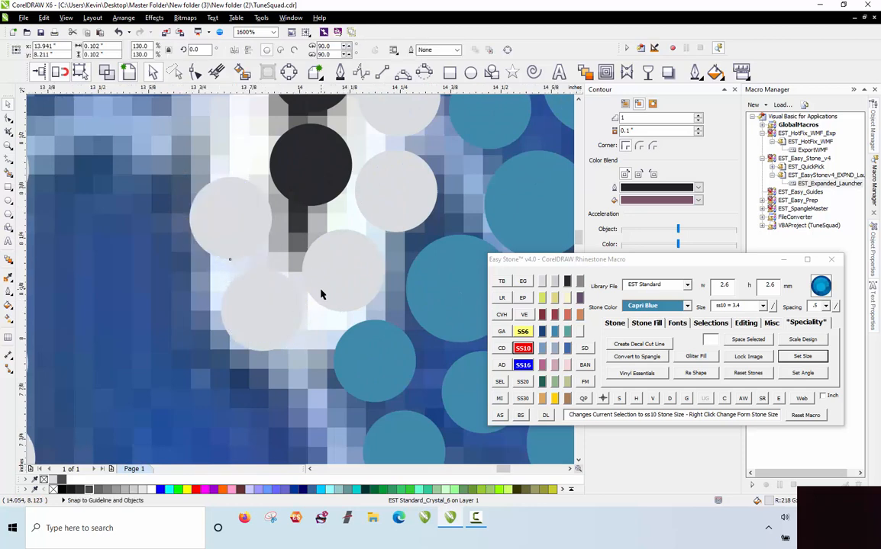
scroll(321, 295, down, 2)
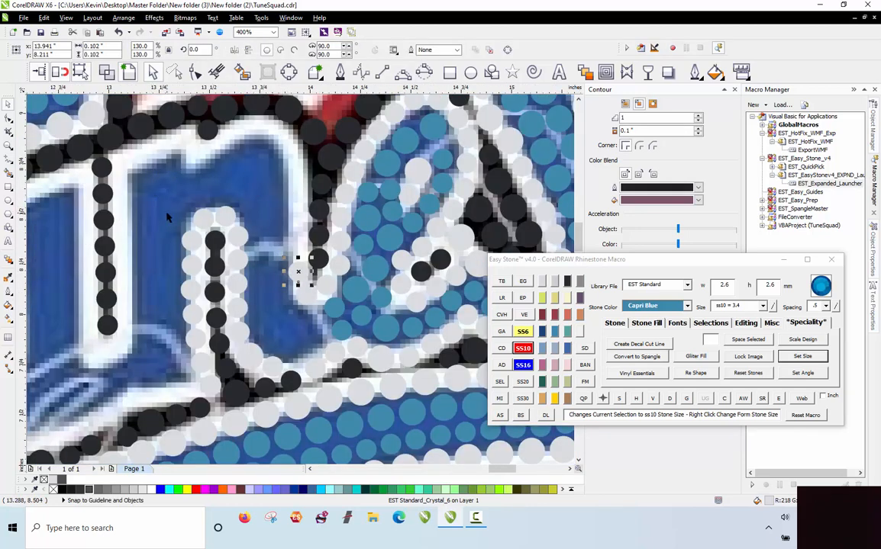
scroll(294, 258, up, 2)
drag(318, 299, 315, 221)
scroll(244, 190, down, 1)
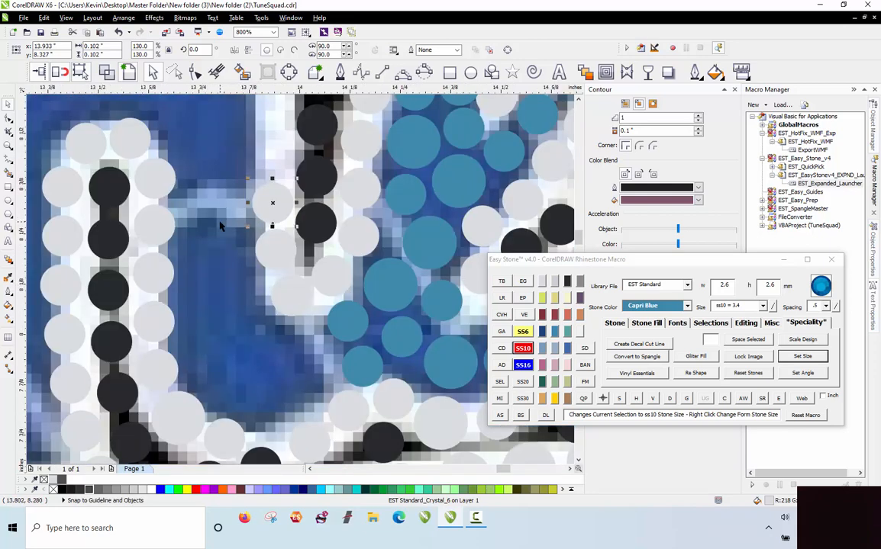
Place two ss6 Capri Blue copies where the e's fill joins the n's lower-right foot
key(Escape)
scroll(366, 373, up, 1)
drag(342, 350, 249, 375)
right_click(249, 375)
drag(250, 375, 227, 300)
drag(325, 302, 325, 302)
scroll(343, 295, down, 1)
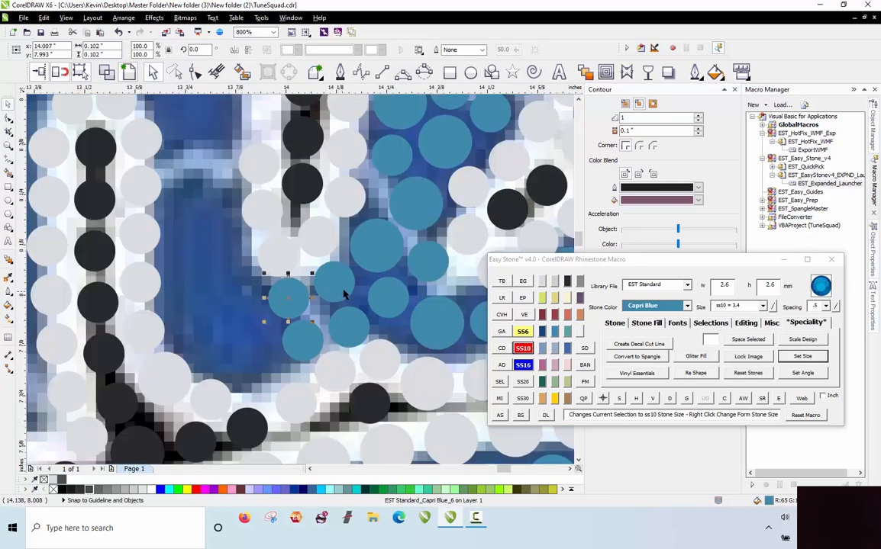
Fill the bottom of the n's right leg with an ss10 Capri Blue copy and two copies at SS6
drag(367, 258, 144, 276)
scroll(245, 364, up, 1)
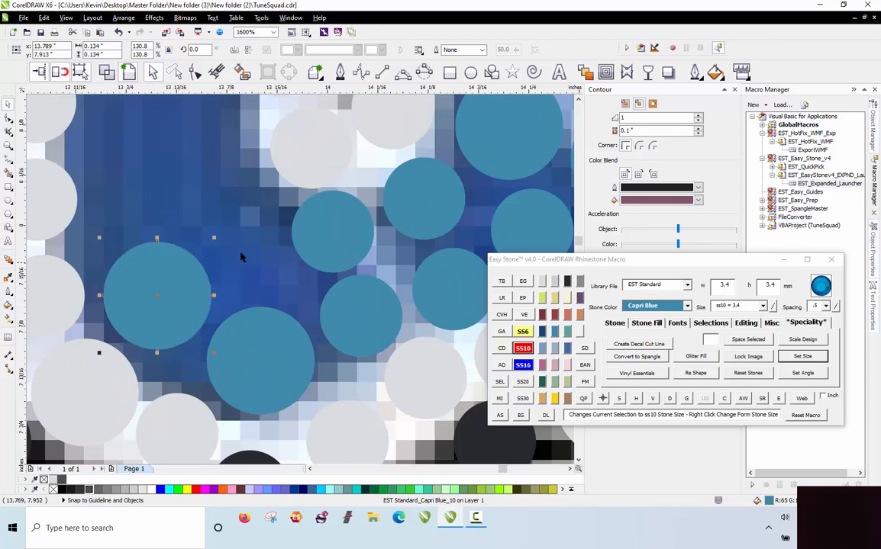
click(522, 331)
drag(164, 319, 238, 258)
Place an ss10 Capri Blue copy above the small blue stones, against the inner Crystal outline of the n's right leg
scroll(236, 370, down, 2)
scroll(250, 227, up, 2)
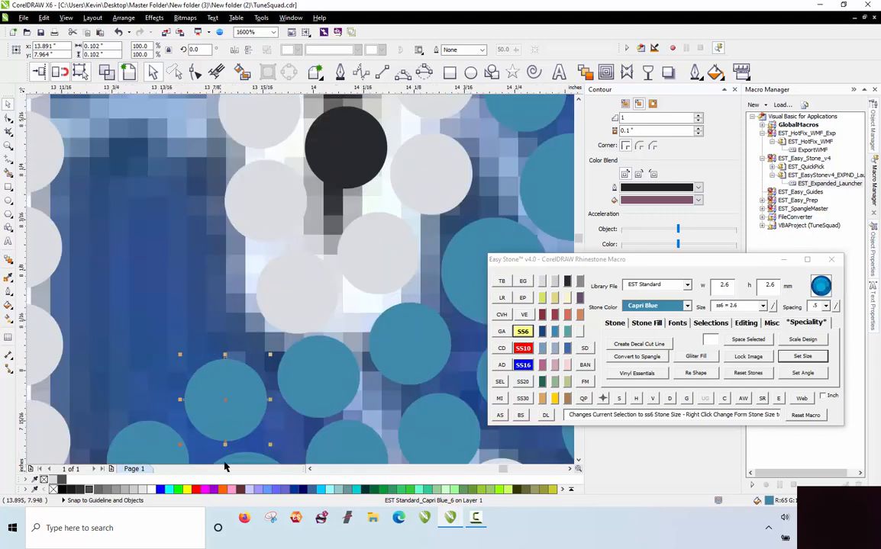
scroll(250, 406, down, 2)
scroll(274, 412, up, 2)
drag(274, 412, 173, 281)
scroll(248, 275, down, 2)
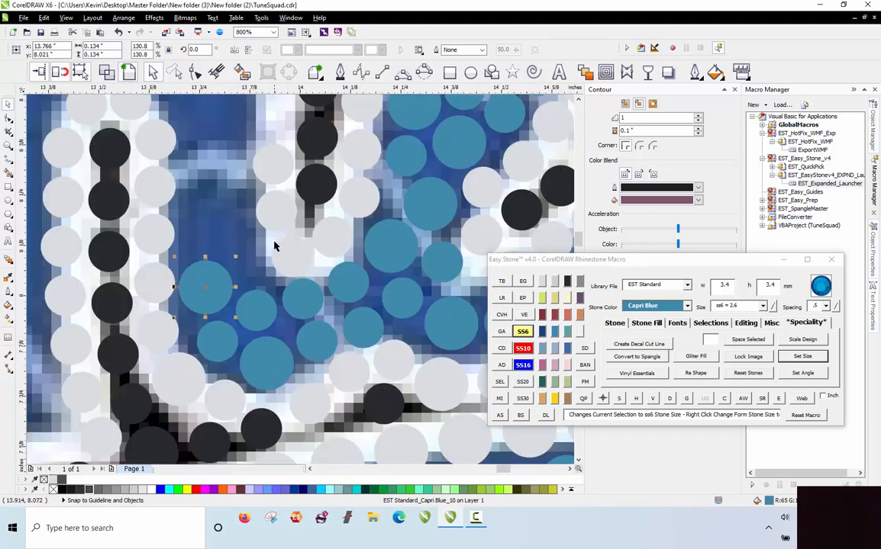
Resize the selected Capri Blue stone to SS6 and place copies in two staggered columns up the n's right leg
scroll(276, 244, up, 2)
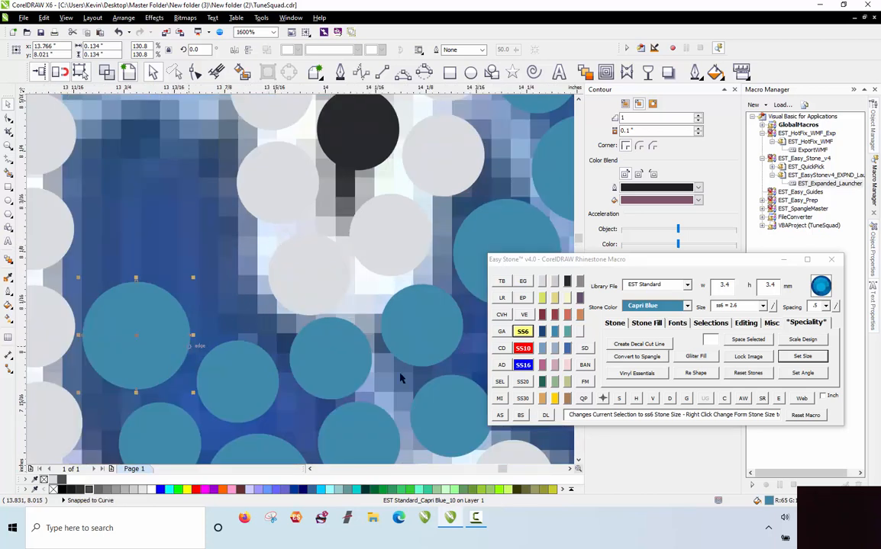
click(522, 332)
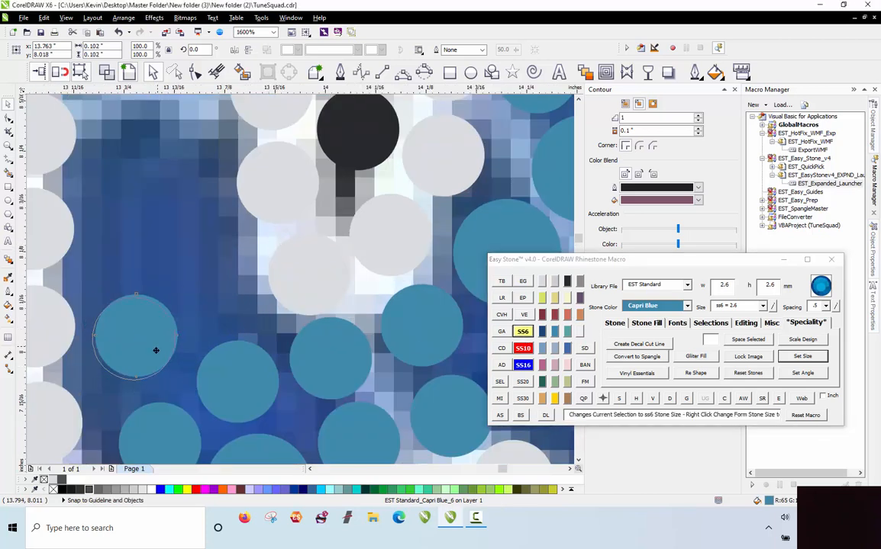
drag(149, 365, 210, 310)
drag(92, 273, 175, 199)
key(space)
scroll(187, 197, down, 2)
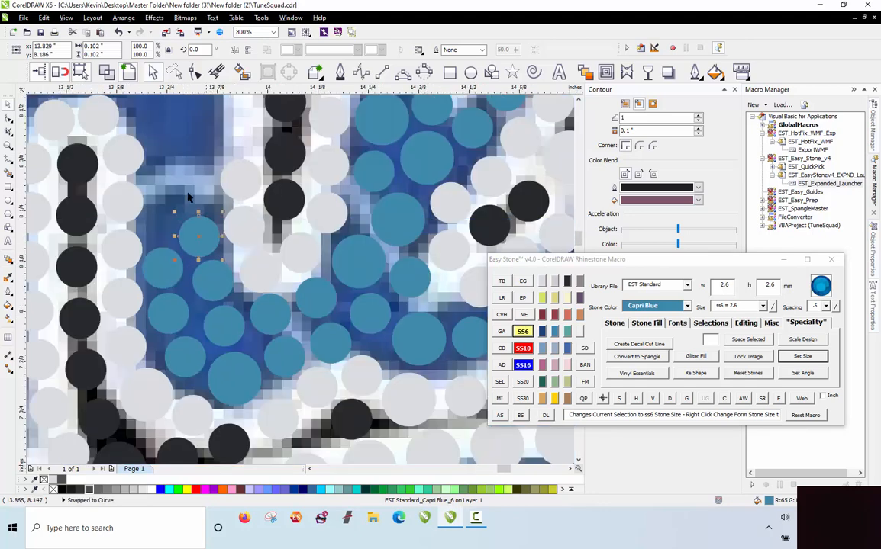
scroll(168, 322, up, 2)
drag(151, 254, 157, 237)
drag(242, 273, 244, 275)
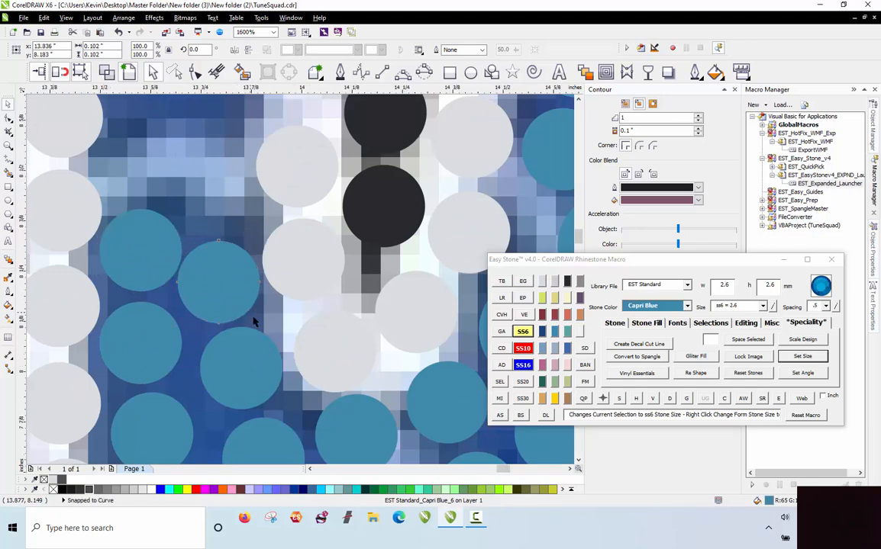
Add another pair of ss6 Capri Blue copies at the upper end of the fill in the n's right leg
scroll(252, 321, down, 2)
scroll(173, 347, up, 2)
drag(173, 245, 175, 237)
scroll(256, 263, down, 1)
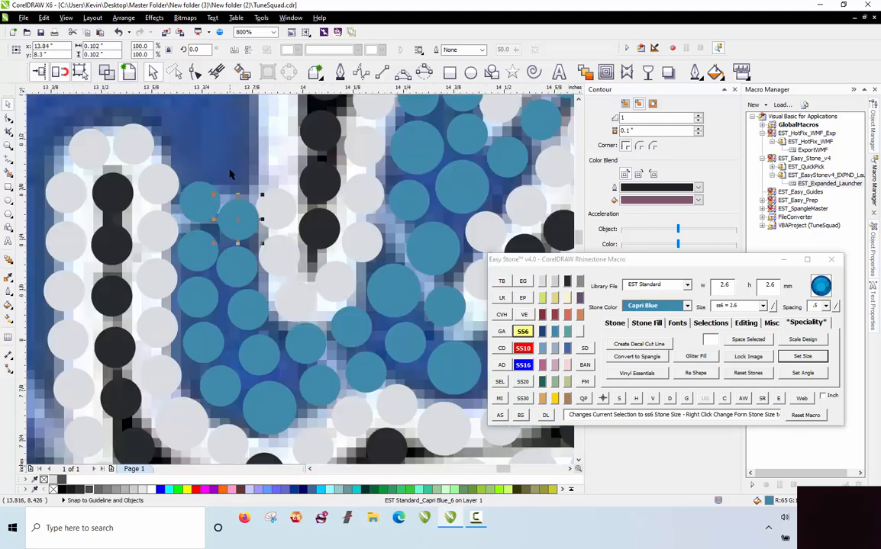
key(Escape)
Copy two ss6 Crystal stones up the white edge between the n's right leg and the black divider
scroll(259, 252, down, 1)
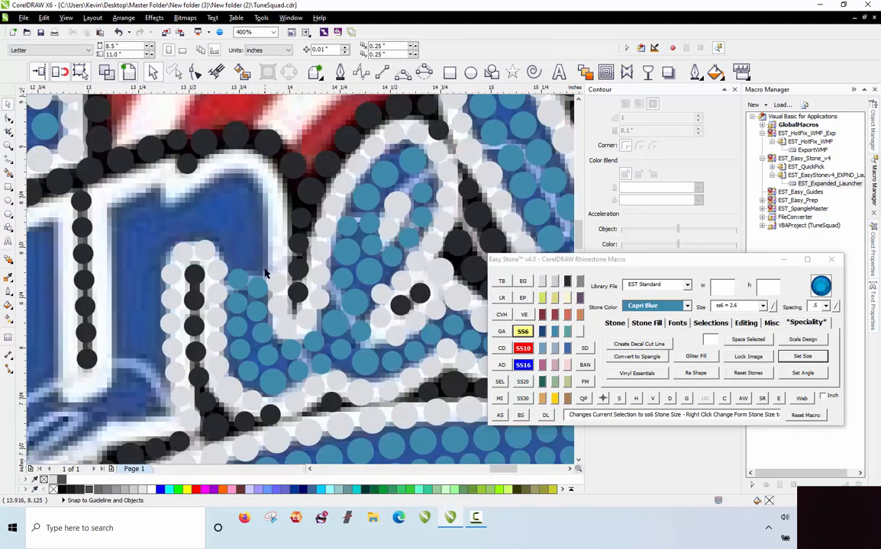
scroll(271, 269, up, 2)
drag(297, 269, 297, 218)
scroll(267, 345, down, 1)
scroll(276, 248, up, 1)
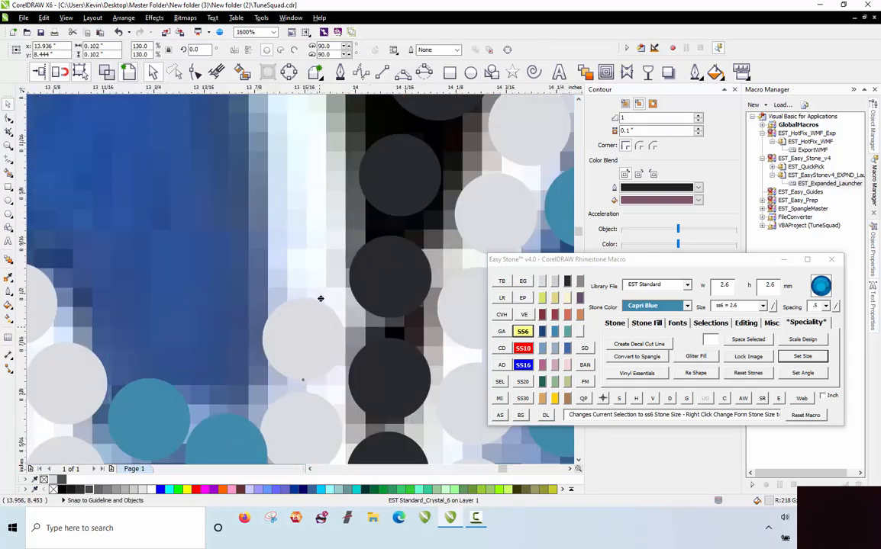
drag(321, 298, 320, 240)
scroll(246, 255, down, 1)
scroll(234, 353, up, 1)
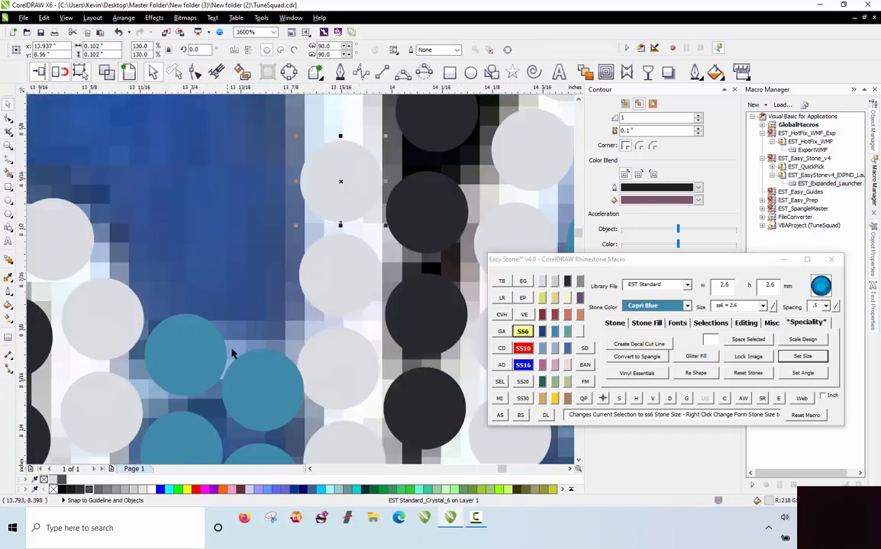
Place two more ss6 Capri Blue copies in the n's right leg, beside the top of its inner Crystal outline
drag(257, 336, 173, 281)
right_click(252, 305)
scroll(241, 209, down, 1)
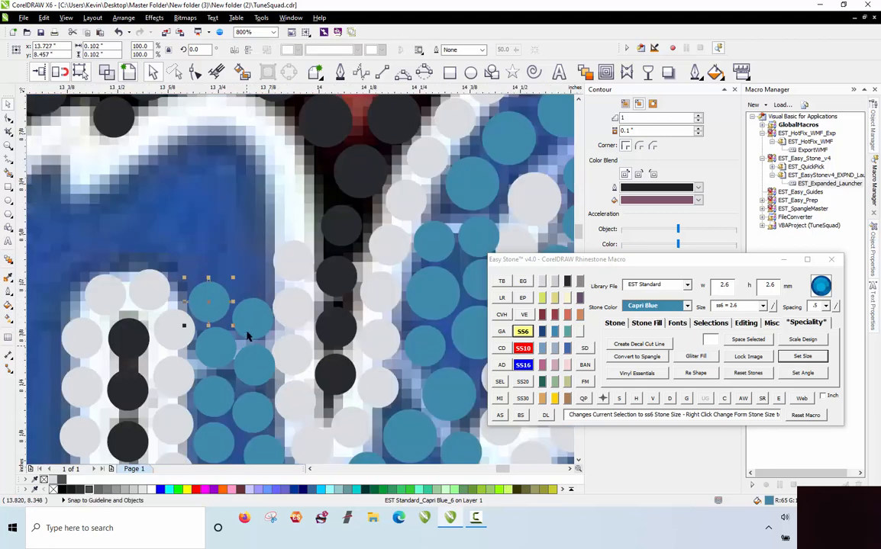
scroll(246, 204, up, 1)
scroll(332, 327, down, 1)
Copy Crystal stones up and over the n's top arch, using an SS10 stone at the notch under the black outline
drag(334, 321, 94, 164)
right_click(335, 275)
right_click(303, 192)
right_click(214, 182)
right_click(211, 183)
right_click(175, 217)
scroll(134, 233, up, 2)
scroll(273, 162, down, 3)
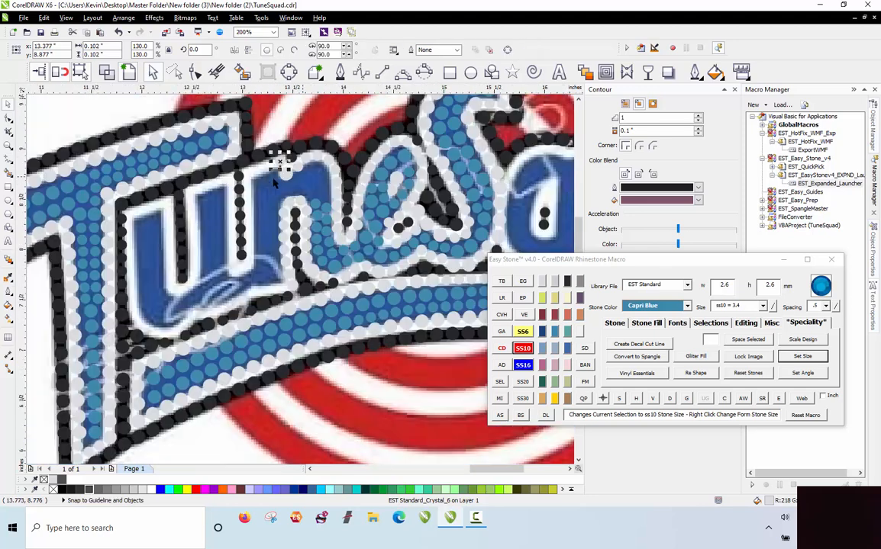
Place two ss10 Crystal copies along the n's top edge between the notch and the divider beside the u
scroll(261, 173, up, 2)
drag(365, 196, 228, 193)
drag(228, 193, 271, 154)
scroll(273, 183, down, 2)
key(Escape)
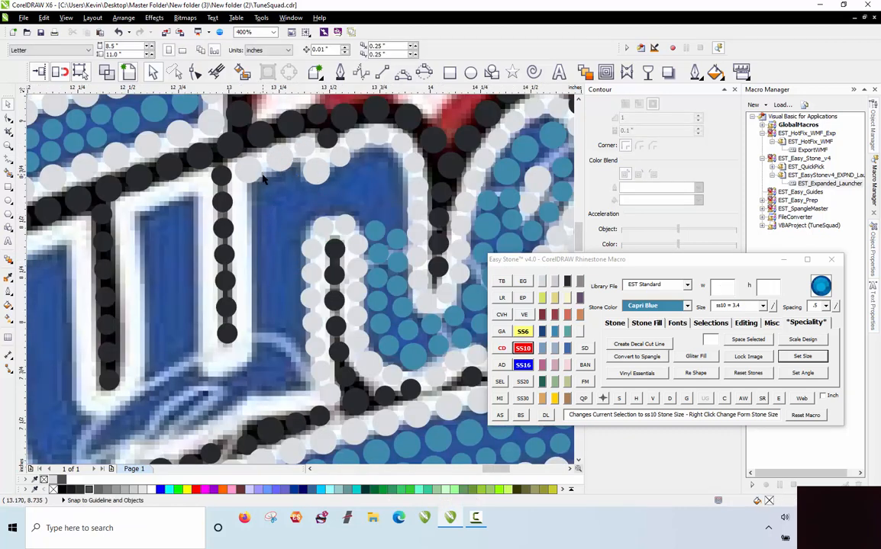
Place ss6 Crystal stones at both ends of the n's left edge, add stones between them, and delete the stone path
scroll(301, 162, up, 1)
drag(311, 131, 196, 221)
scroll(192, 232, down, 1)
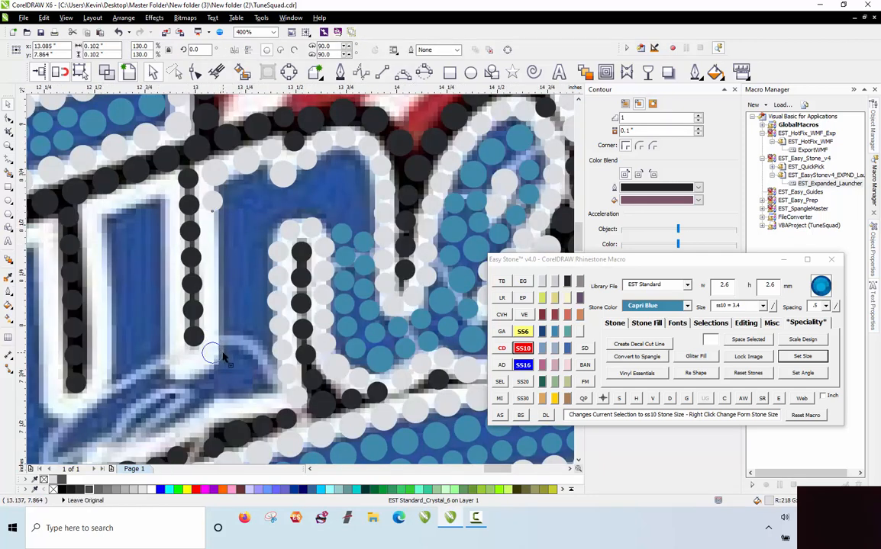
drag(219, 337, 218, 339)
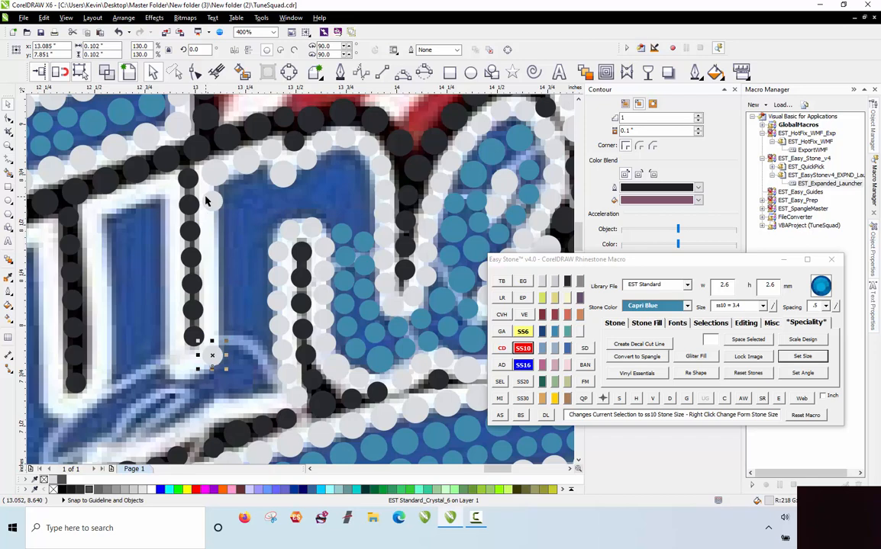
click(500, 416)
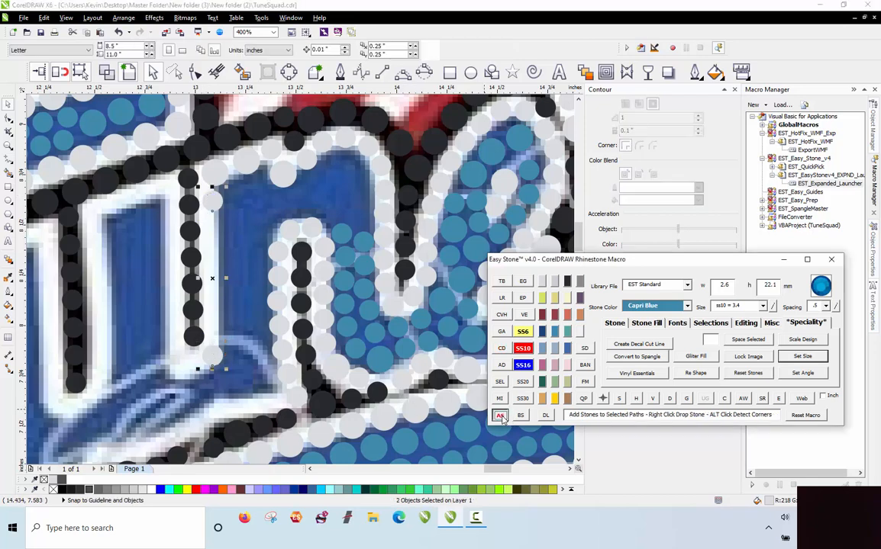
click(671, 400)
click(280, 325)
scroll(354, 300, down, 1)
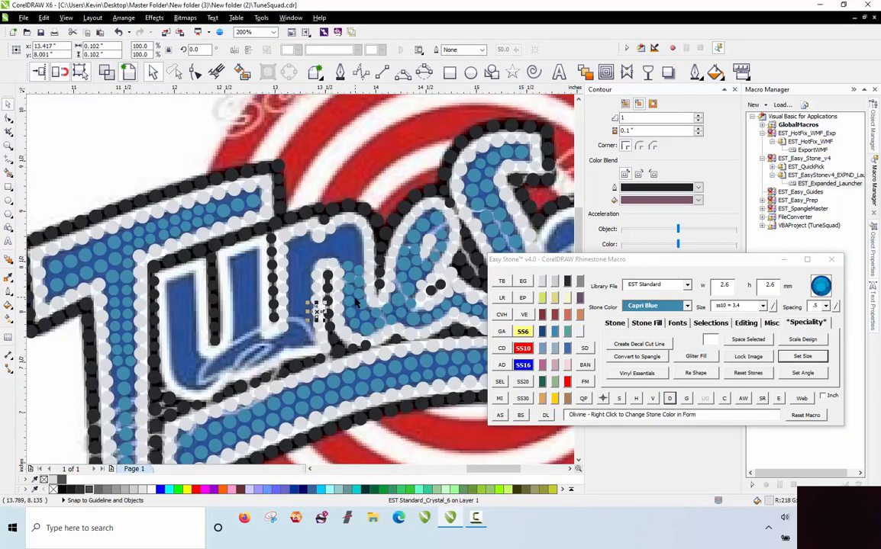
key(Escape)
Copy ss6 Crystal stones leftward along the white bottom edge from the foot of the n's inner outline toward the u
scroll(342, 325, up, 3)
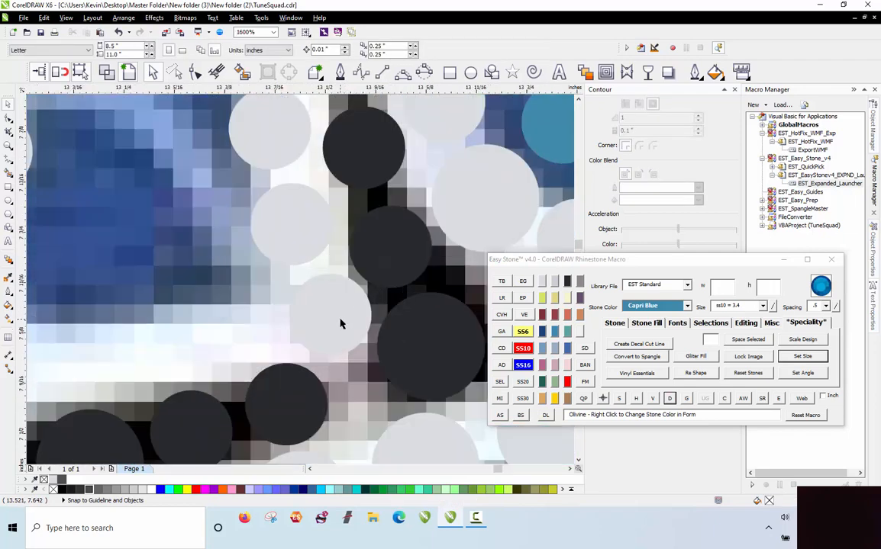
drag(306, 320, 118, 353)
scroll(328, 273, down, 2)
scroll(258, 299, up, 1)
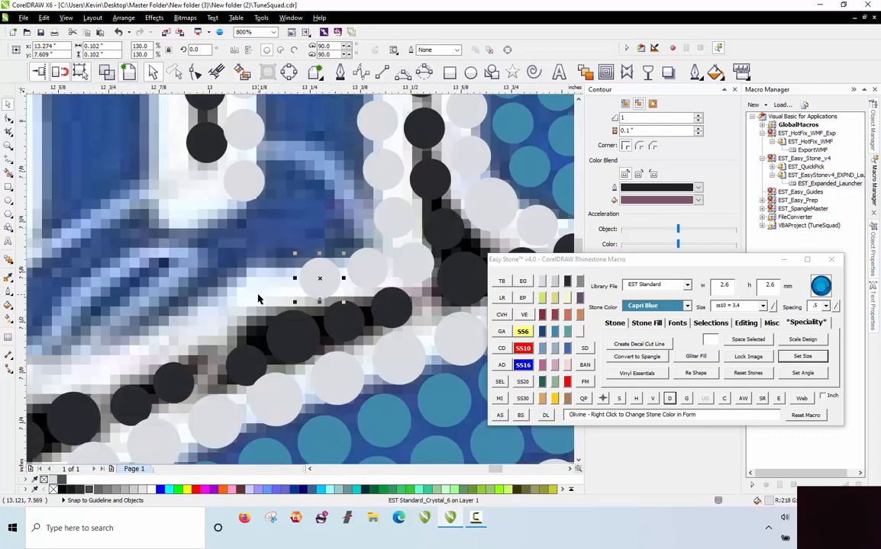
drag(265, 294, 187, 349)
drag(211, 300, 183, 313)
scroll(211, 300, down, 1)
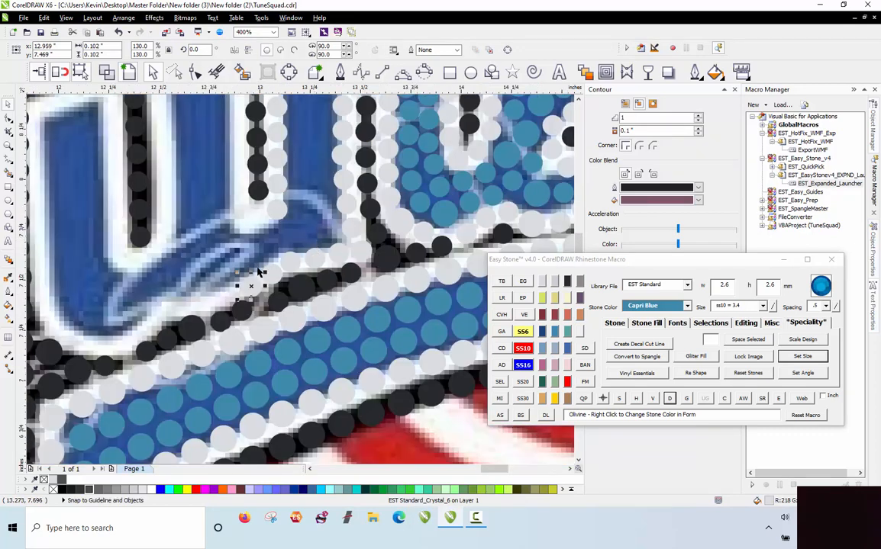
Extend the ss6 Crystal row along the u's white bottom edge below the light-blue swirl
scroll(206, 315, up, 2)
drag(277, 275, 163, 328)
scroll(320, 256, down, 1)
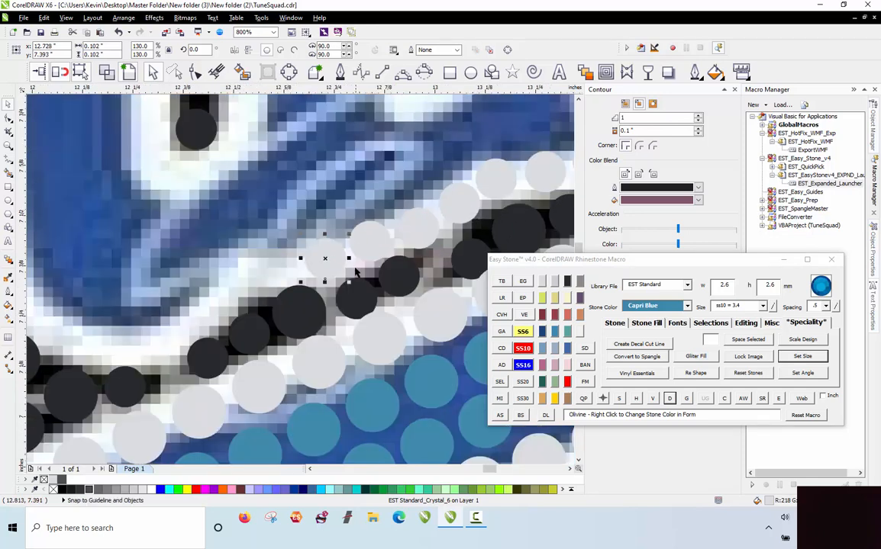
scroll(338, 262, down, 1)
scroll(356, 304, up, 2)
drag(356, 305, 164, 347)
scroll(256, 287, down, 1)
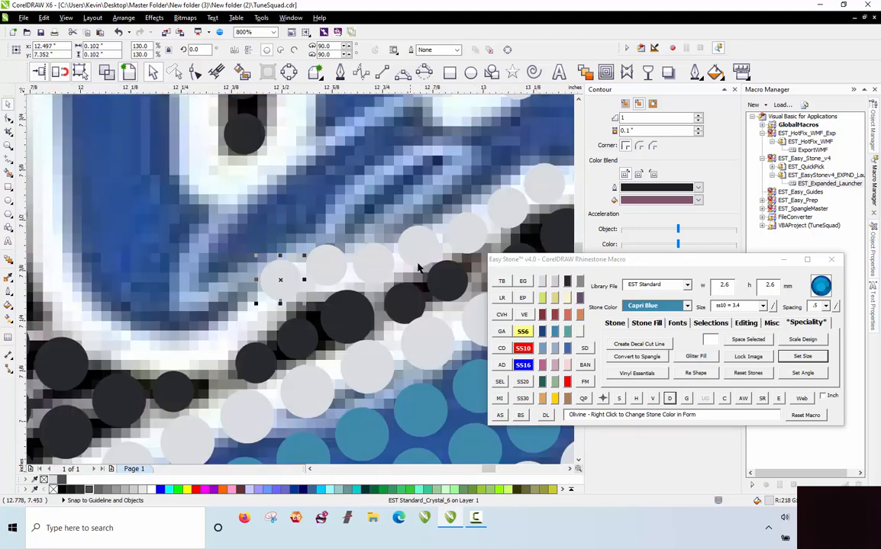
Resize the last Crystal stone to SS10, shift it toward the black outline, and place an ss6 Crystal copy beside it
click(523, 348)
scroll(313, 303, up, 1)
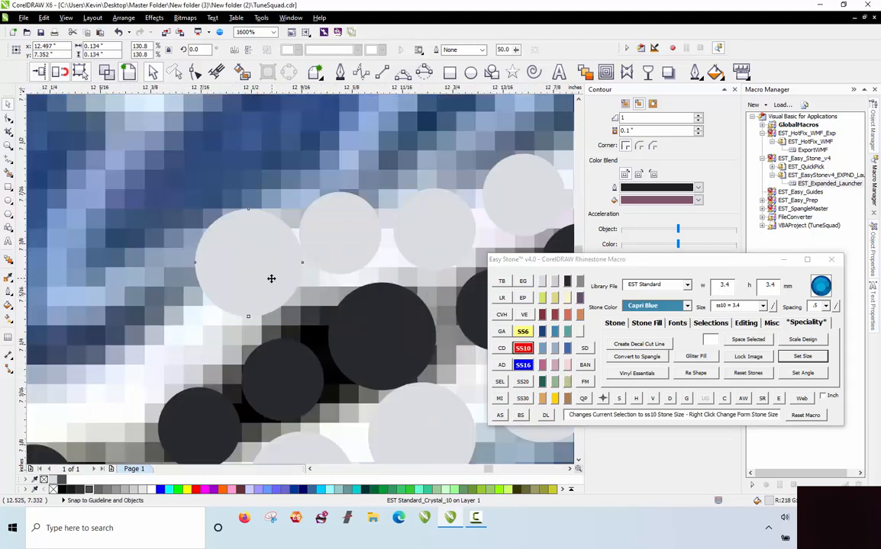
drag(271, 279, 266, 300)
drag(347, 229, 166, 342)
right_click(165, 339)
scroll(353, 239, down, 1)
scroll(228, 313, up, 1)
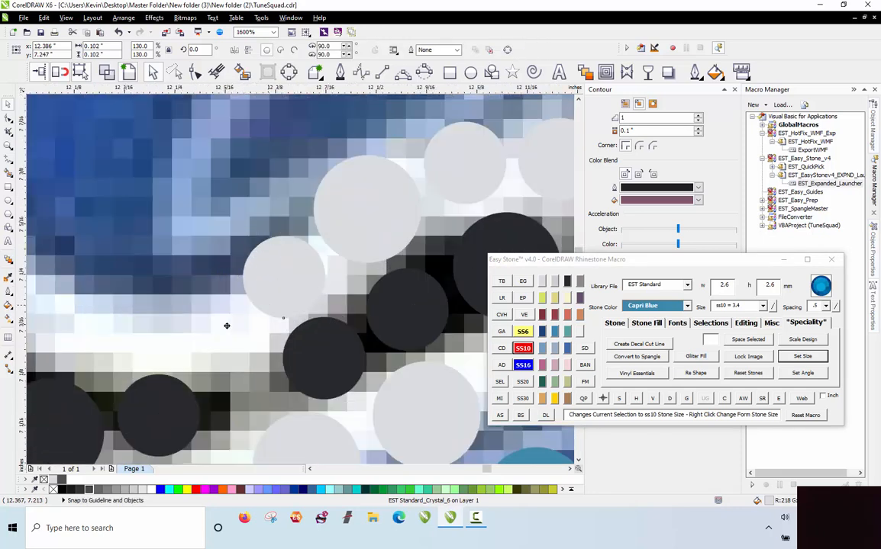
Copy ss6 Crystal stones around the bottom curve of the u to its lower-left corner
drag(270, 303, 90, 354)
scroll(256, 288, down, 2)
scroll(175, 286, up, 2)
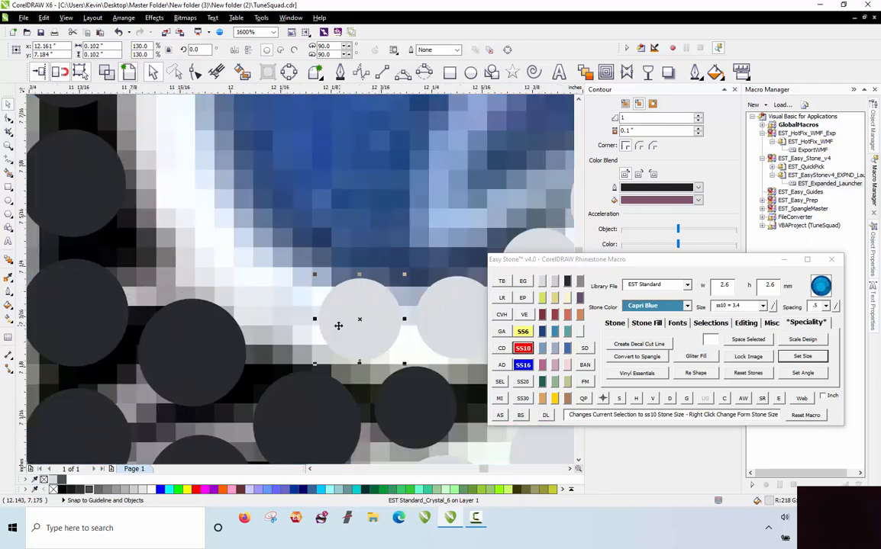
drag(339, 326, 175, 237)
key(space)
scroll(197, 259, down, 4)
key(Escape)
Place three ss10 Crystal copies along the top edge of the u's right stem, between the two black dividers
scroll(201, 276, up, 2)
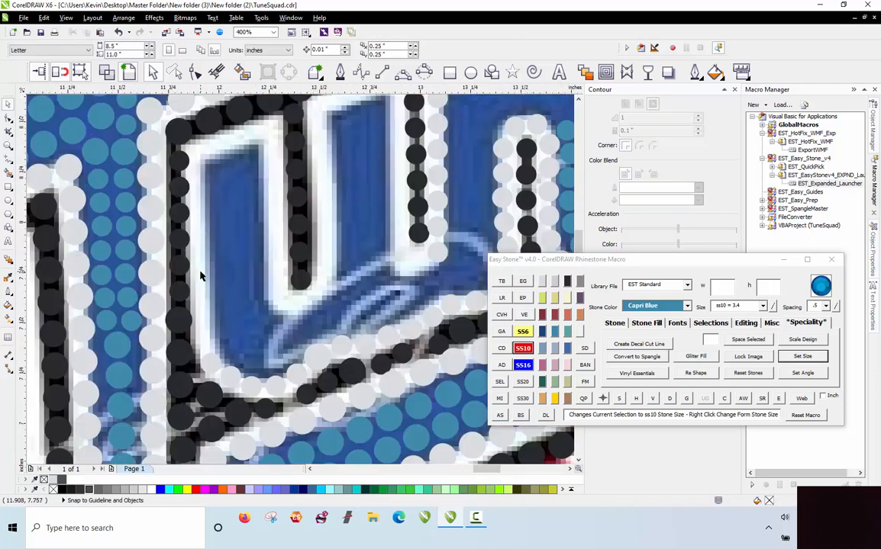
scroll(242, 216, down, 2)
scroll(360, 162, up, 3)
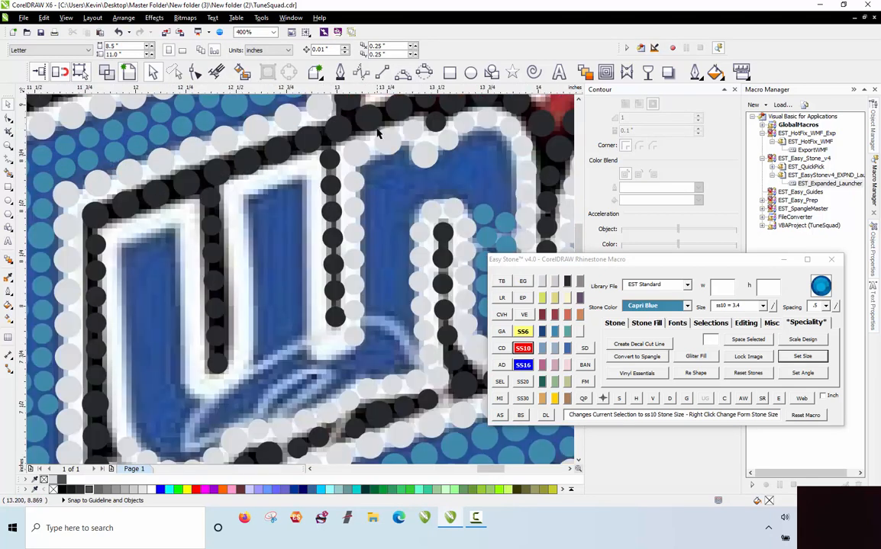
drag(347, 163, 234, 202)
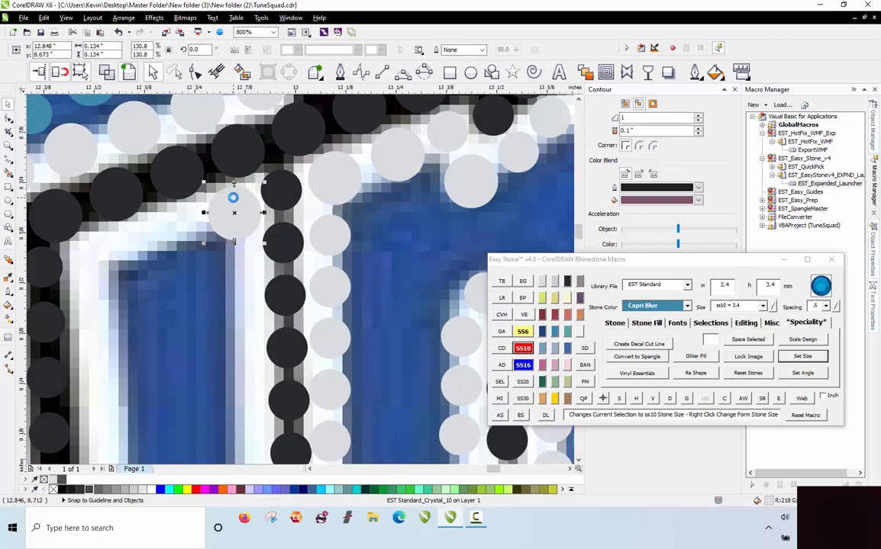
drag(186, 219, 97, 257)
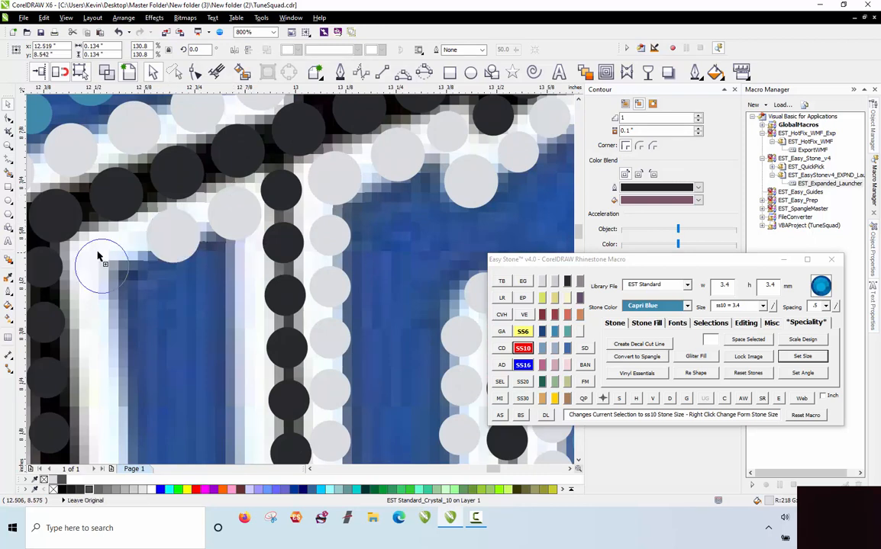
scroll(220, 142, down, 4)
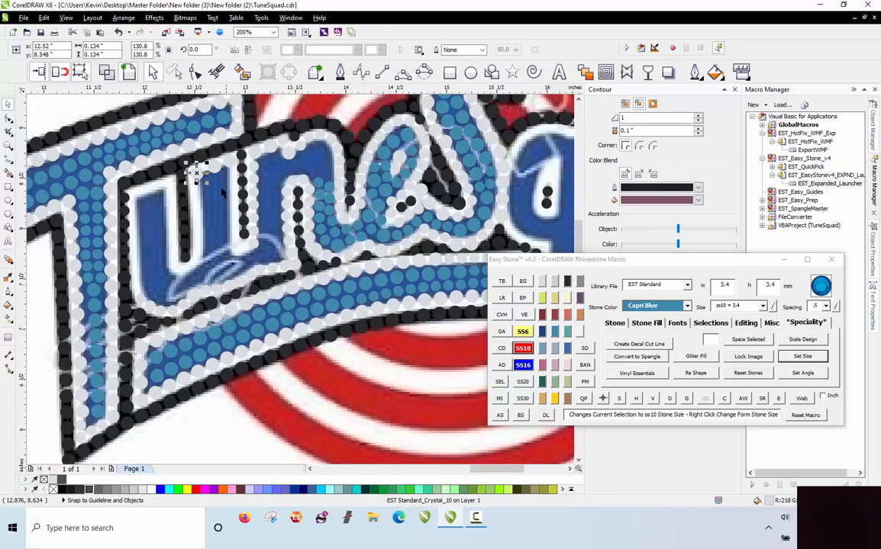
key(Escape)
Place three ss10 Crystal copies along the slanted top edge of the u's left stem
scroll(197, 181, up, 2)
scroll(141, 179, up, 2)
drag(340, 162, 266, 214)
drag(263, 216, 142, 254)
drag(143, 255, 205, 229)
scroll(205, 229, down, 4)
key(Escape)
scroll(219, 306, up, 2)
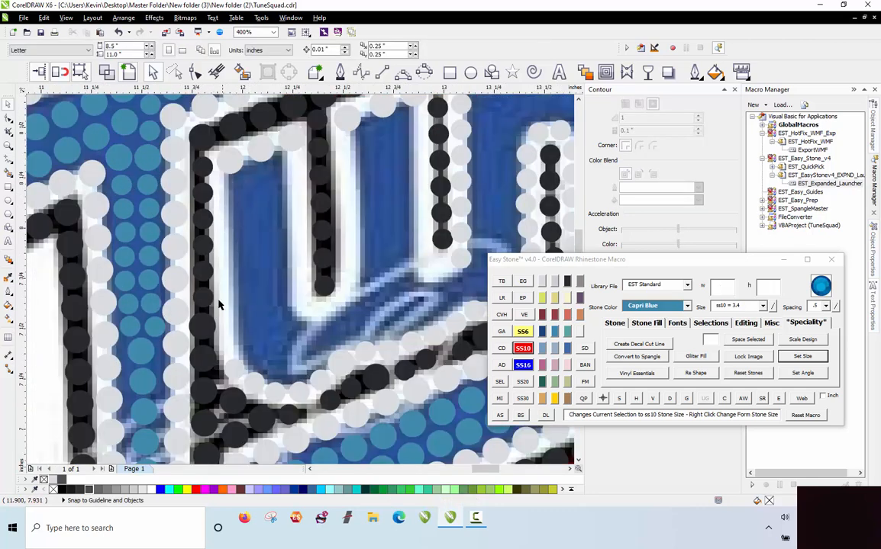
Copy an ss6 Crystal stone to the top of the u's left edge, add stones down to the corner, bend their path, and delete it
click(225, 238)
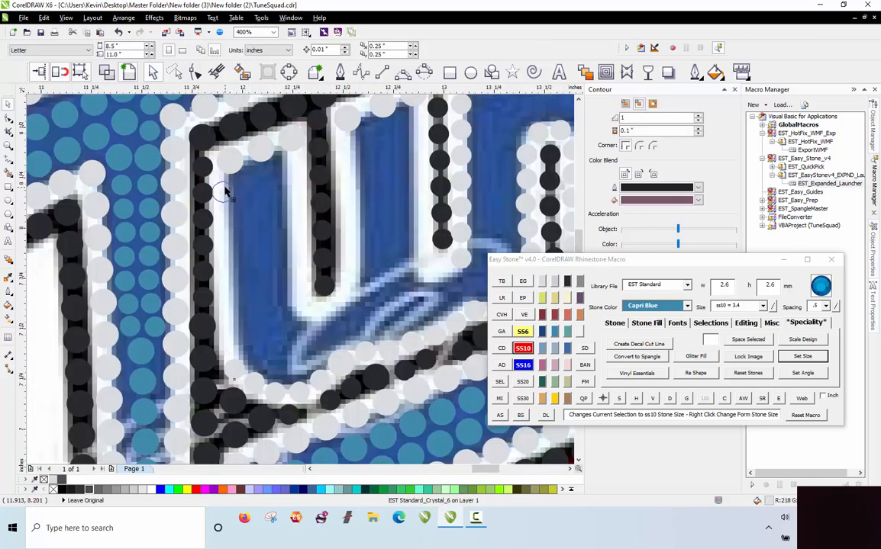
click(227, 189)
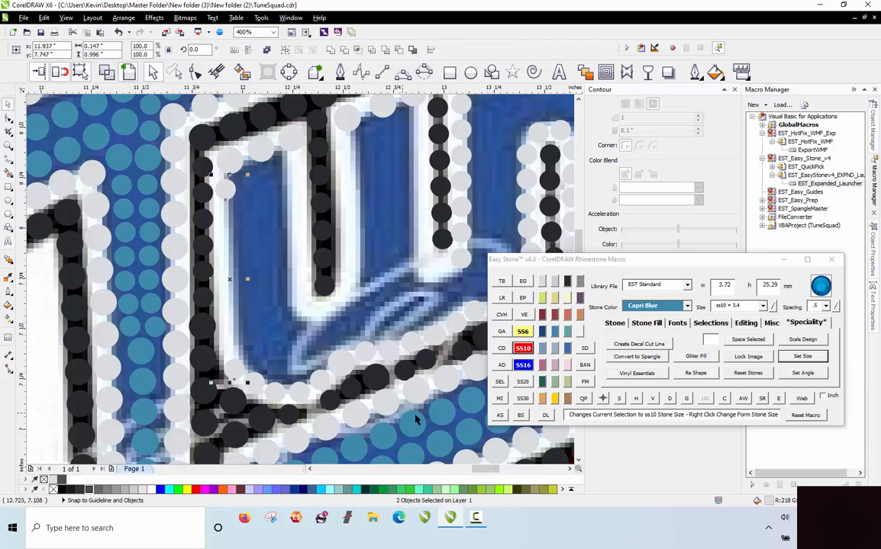
click(499, 414)
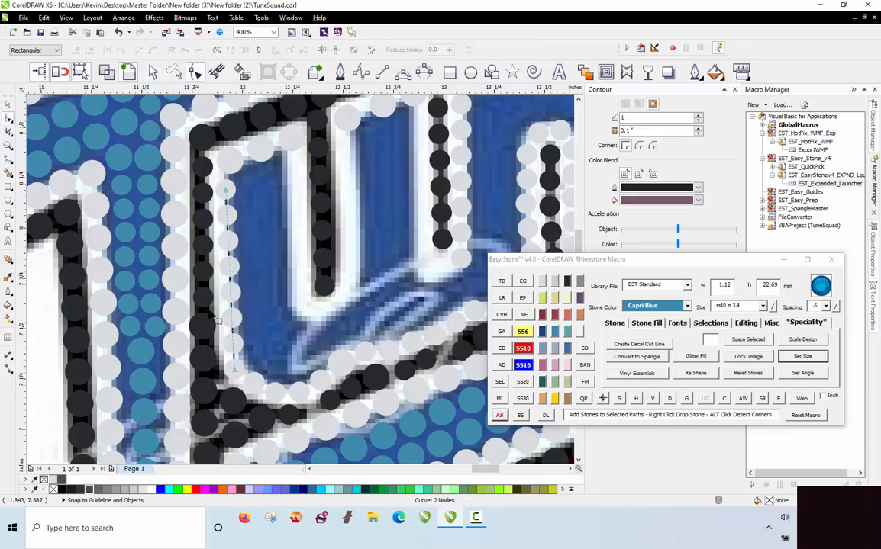
scroll(216, 317, up, 3)
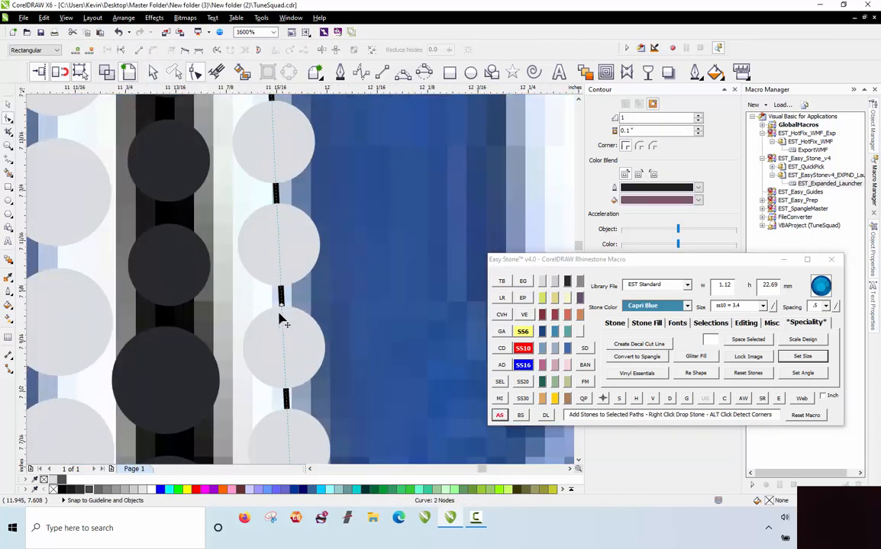
drag(279, 318, 277, 345)
scroll(276, 345, down, 2)
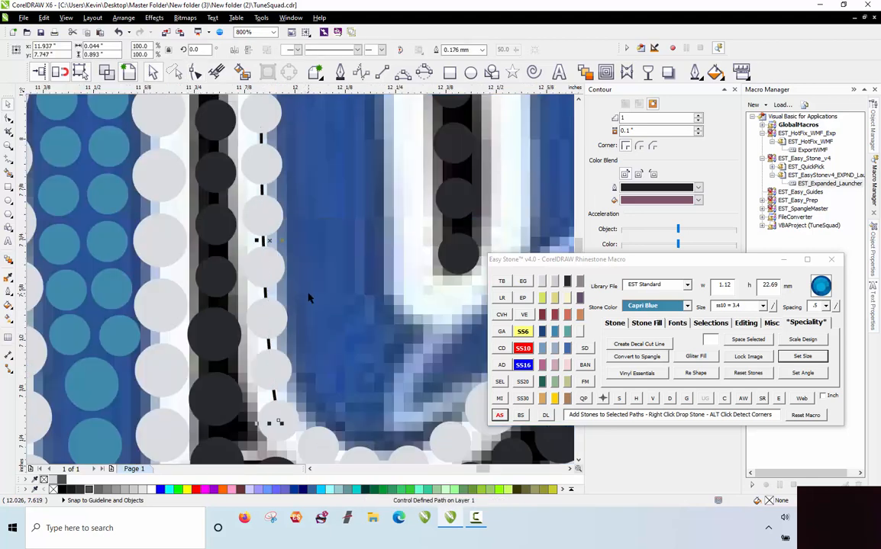
click(666, 399)
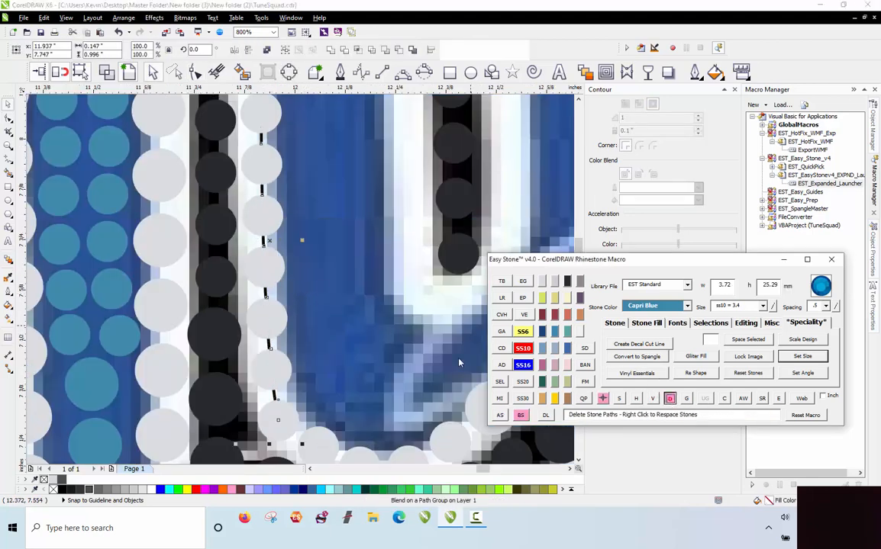
Line the right edge of the u's left stem with ss6 Crystal stones, bend their path slightly, and delete the path
scroll(295, 256, down, 2)
scroll(328, 149, up, 1)
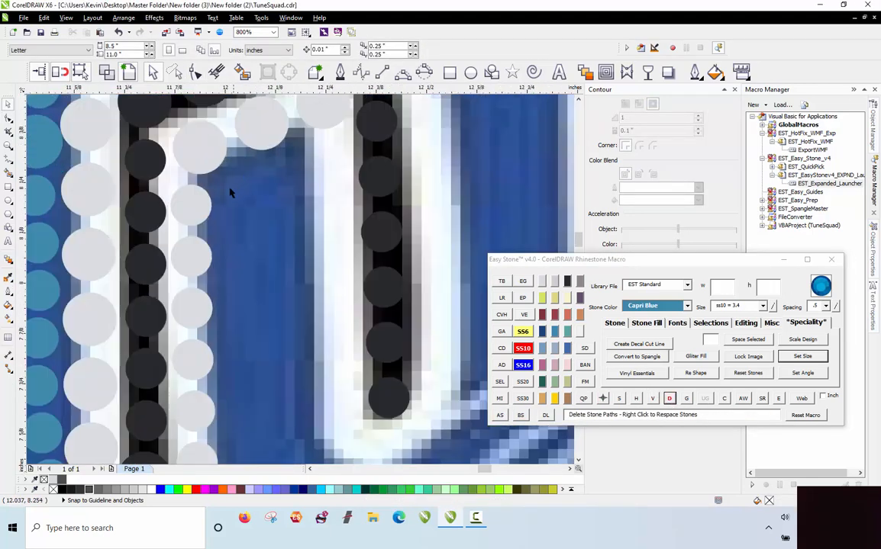
click(305, 157)
mouse_move(338, 148)
mouse_down()
mouse_move(356, 152)
mouse_move(345, 151)
mouse_up()
drag(332, 341, 353, 416)
shift+click(336, 173)
click(499, 400)
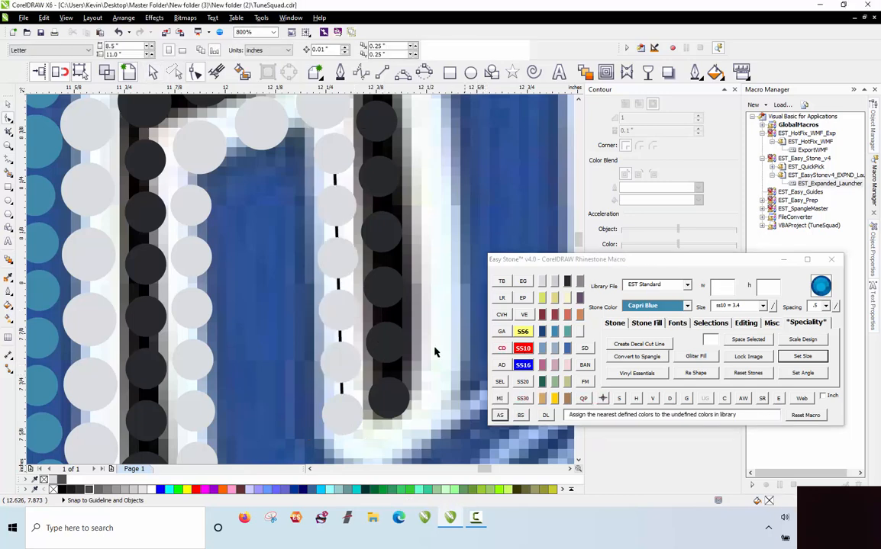
click(341, 313)
click(668, 398)
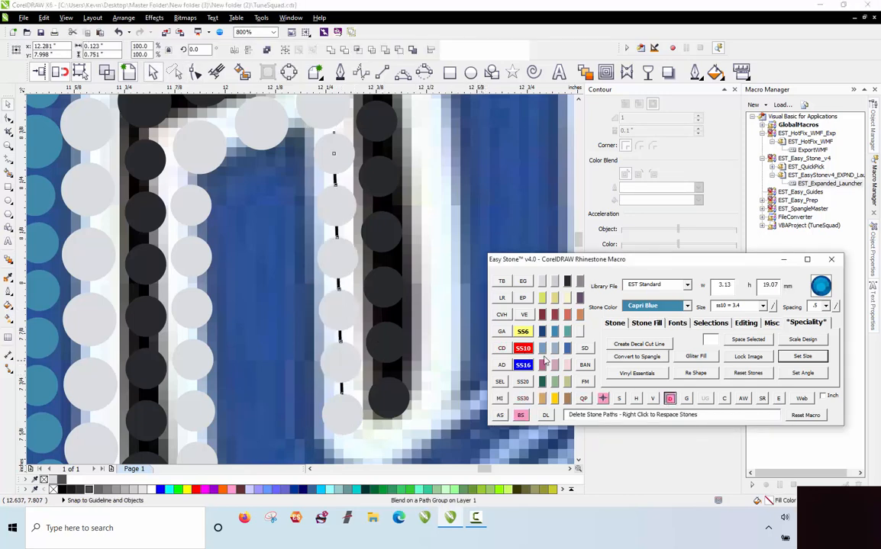
Copy ss6 Crystal stones around the bottom tip of the black divider between the u's two stems
scroll(255, 256, down, 2)
scroll(320, 360, up, 2)
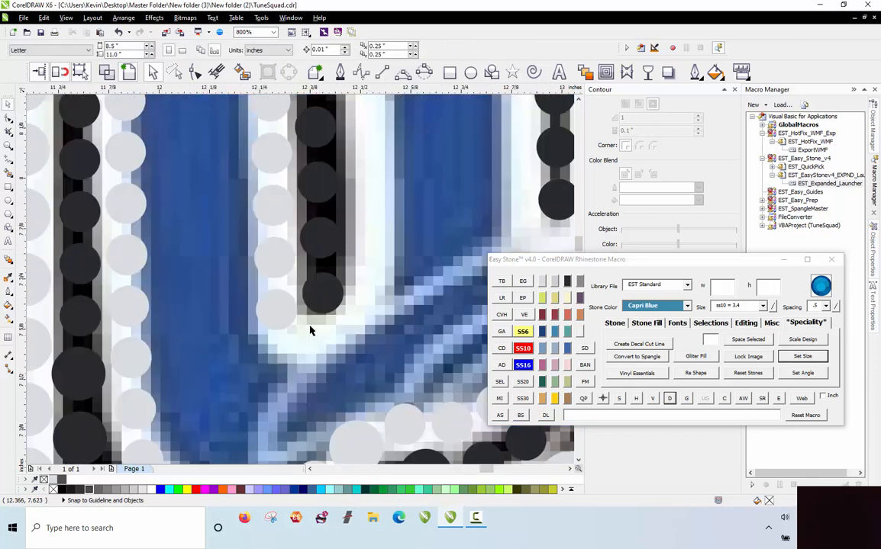
drag(251, 311, 321, 301)
key(space)
key(space)
scroll(321, 301, down, 2)
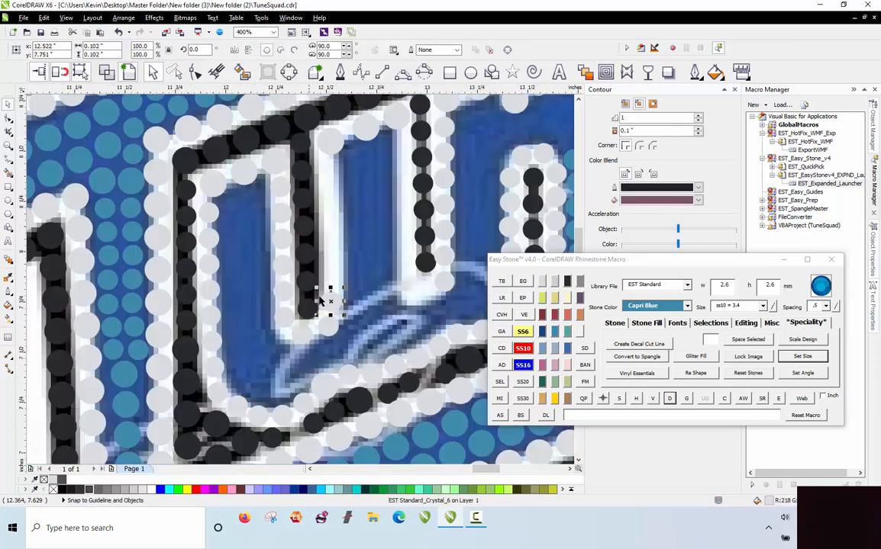
Copy an ss6 Crystal stone to the top of the u's right stem beside the first divider, add stones down to its tip, and delete their path
scroll(355, 177, up, 1)
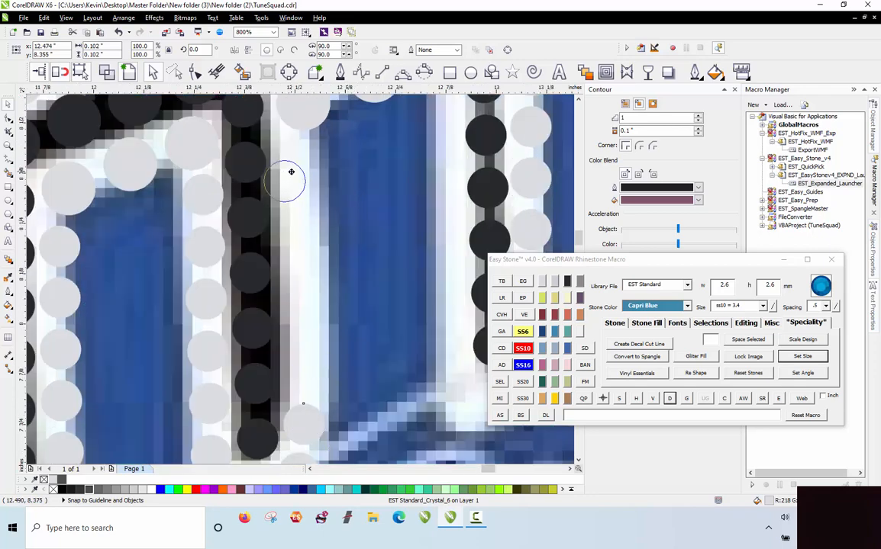
drag(291, 171, 302, 155)
drag(293, 253, 293, 255)
click(304, 417)
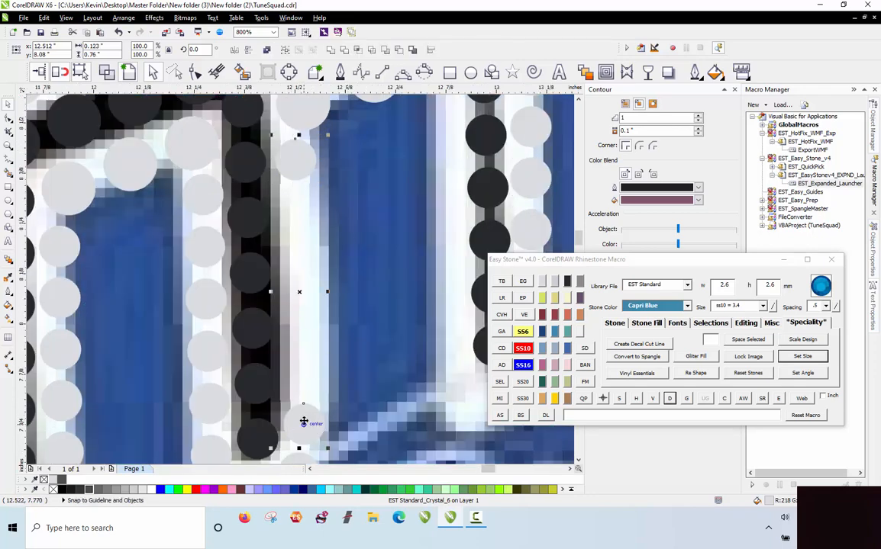
click(502, 417)
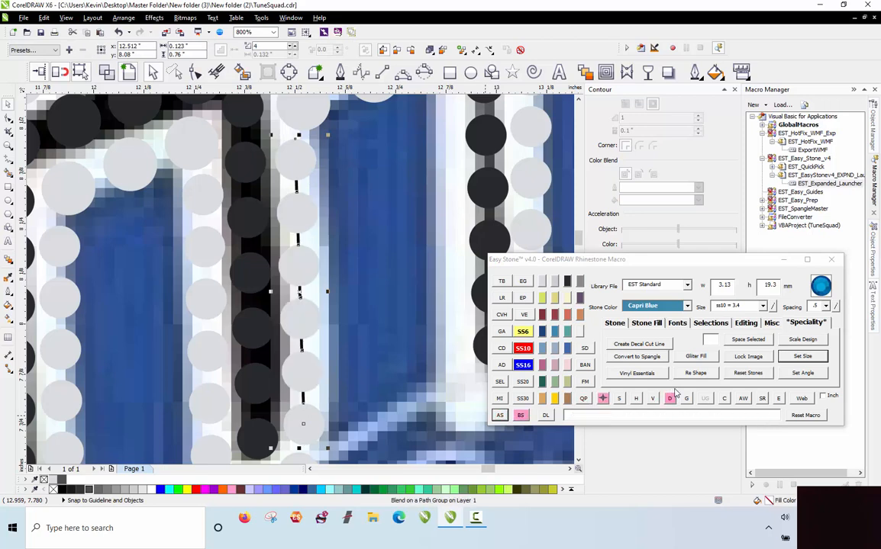
click(670, 399)
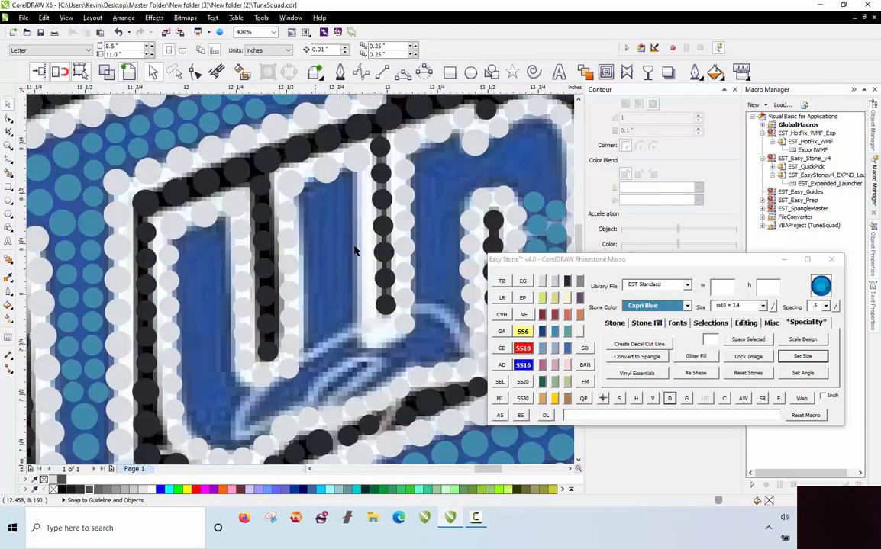
Line the right edge of the u's right stem with ss6 Crystal stones beside the second divider and delete their path
scroll(354, 250, up, 2)
click(338, 166)
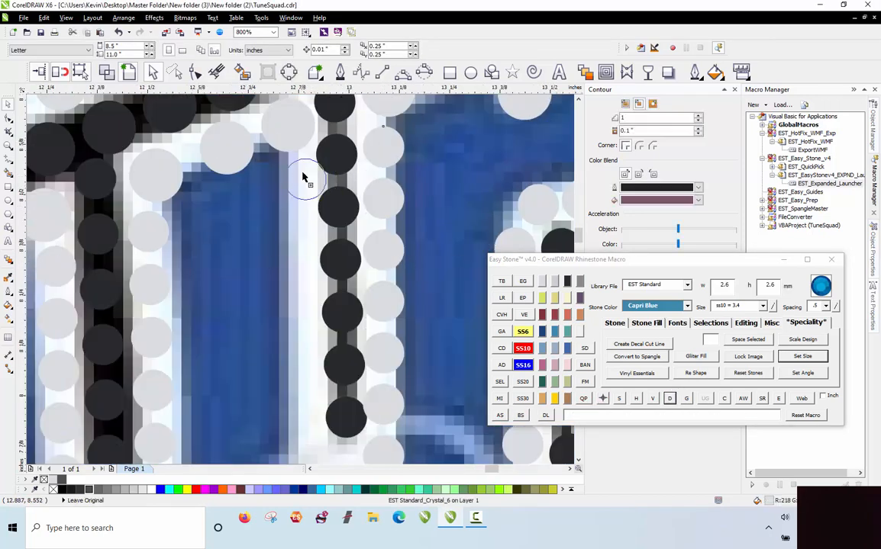
click(294, 172)
scroll(295, 128, down, 2)
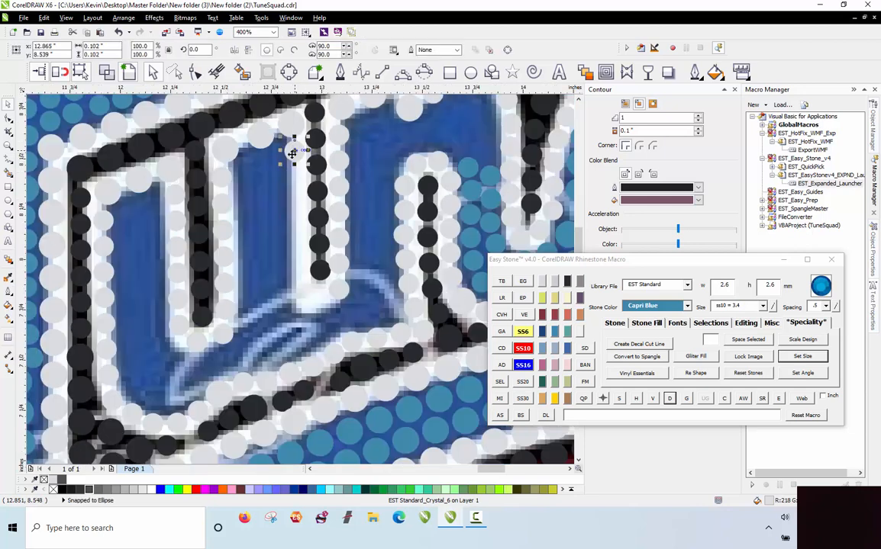
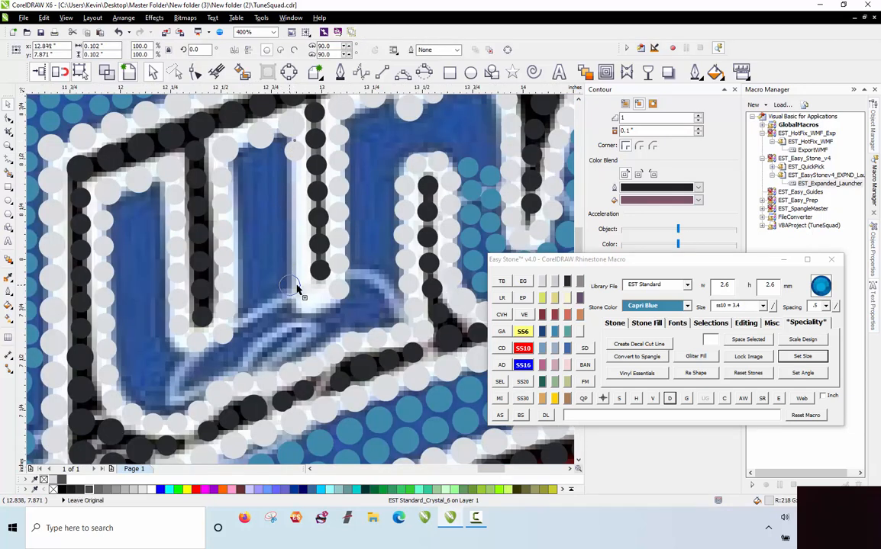
shift+click(296, 154)
click(501, 416)
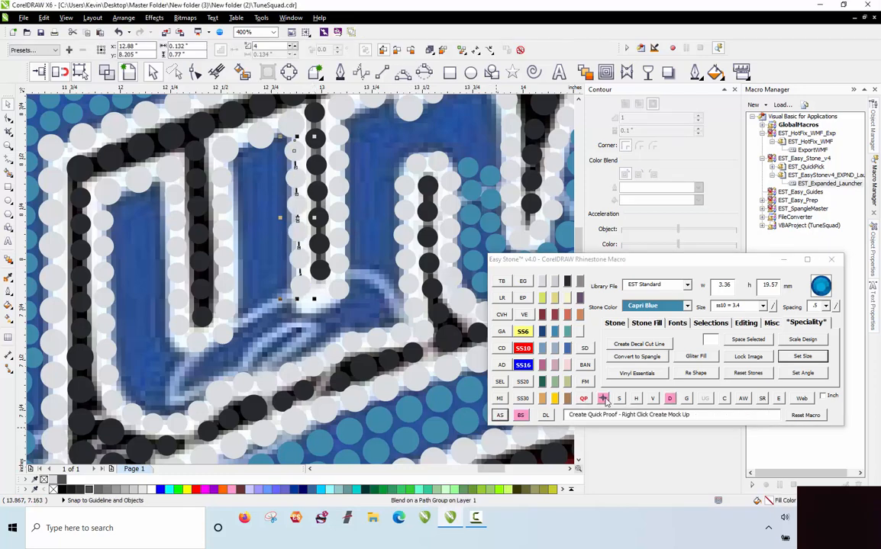
click(669, 400)
Place an ss6 Crystal stone under the tip of the second black divider to close its outline
click(403, 332)
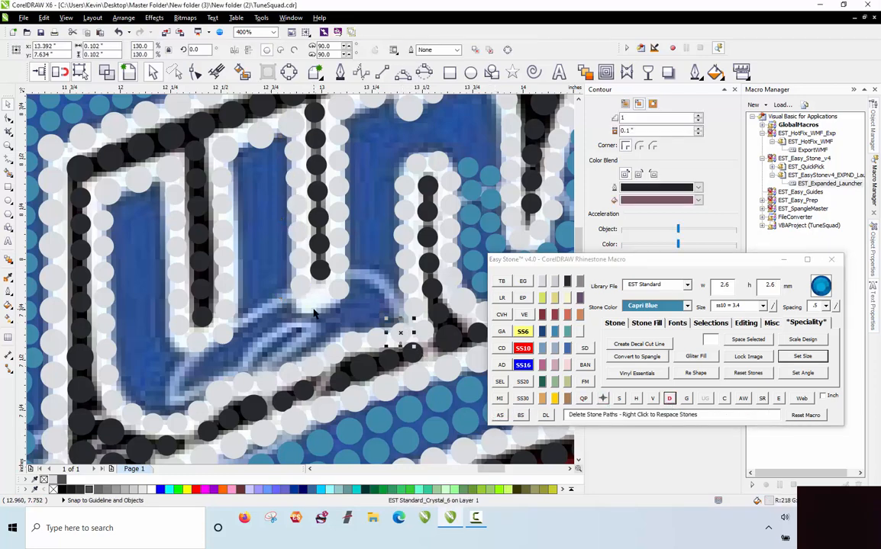
scroll(313, 313, up, 4)
key(Escape)
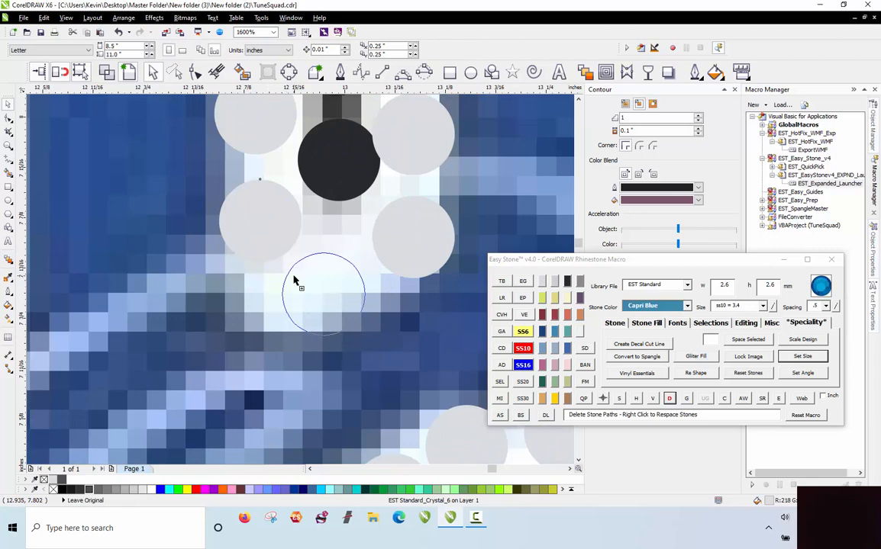
click(290, 248)
scroll(291, 248, down, 6)
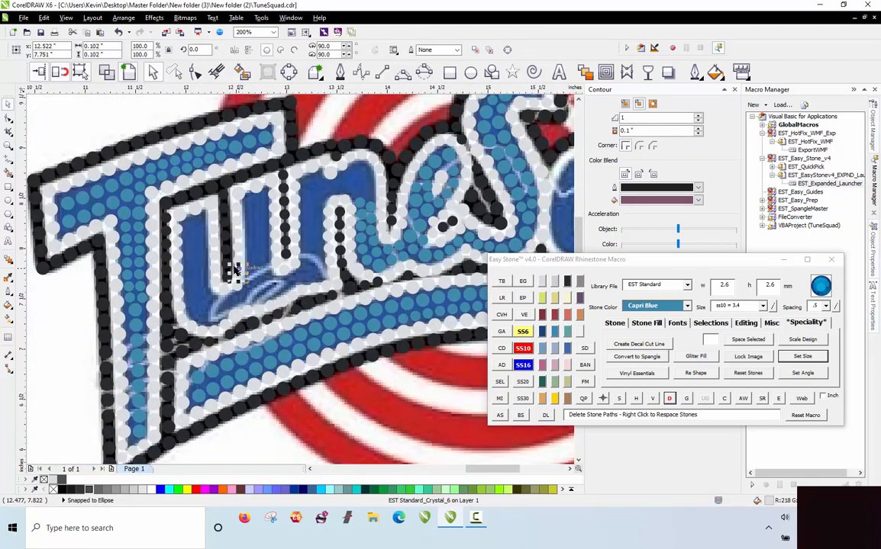
key(Escape)
Place two ss10 Capri Blue stones one above the other along the right side of the n's arch
scroll(366, 171, up, 4)
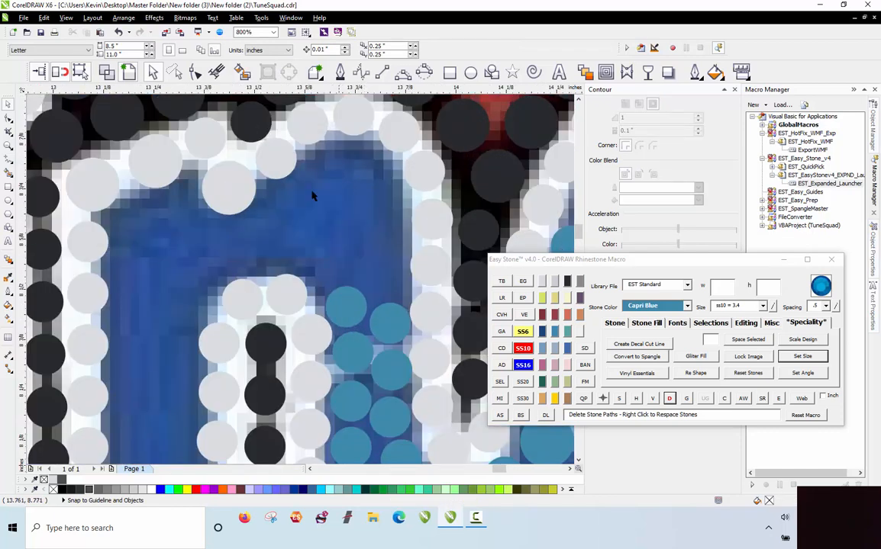
scroll(257, 197, down, 1)
scroll(445, 190, up, 1)
drag(436, 193, 191, 202)
right_click(211, 262)
scroll(191, 202, up, 1)
drag(197, 279, 201, 202)
scroll(201, 202, down, 1)
scroll(191, 187, up, 1)
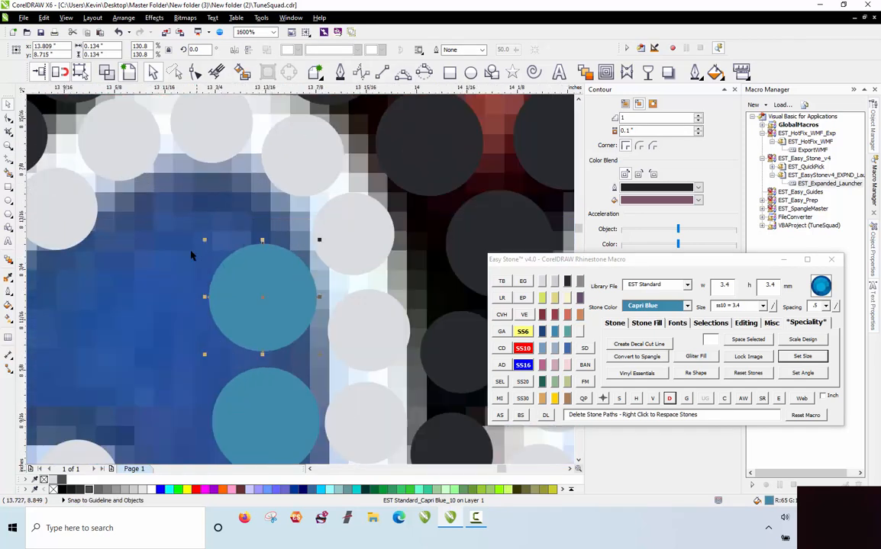
Place an ss6 Capri Blue stone at the peak of the n's arch and ss10 Capri Blue stones beside the right-hand pair
scroll(258, 304, down, 1)
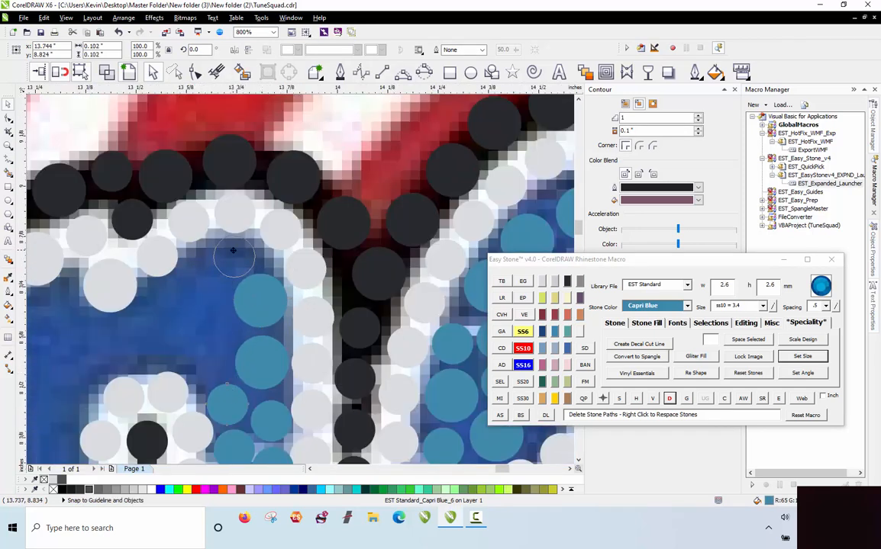
drag(228, 255, 228, 256)
scroll(217, 309, up, 1)
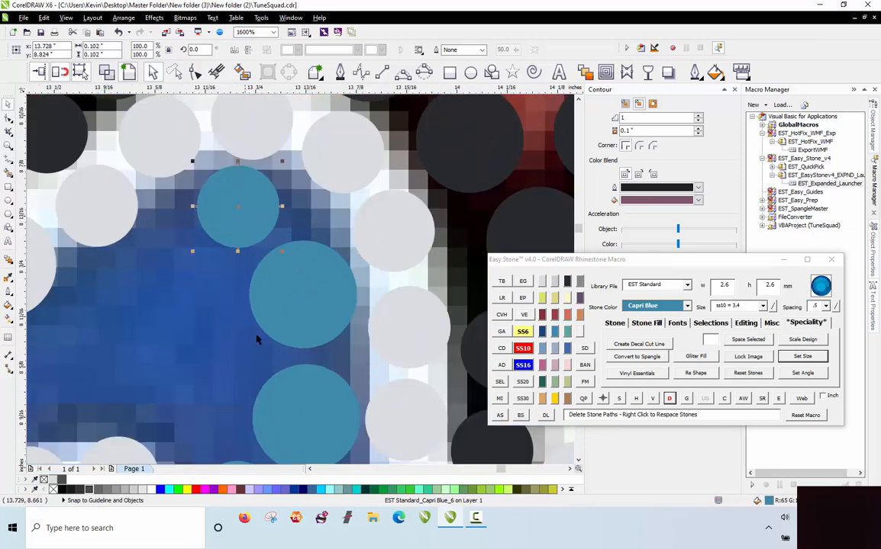
drag(172, 392, 182, 289)
scroll(330, 221, down, 2)
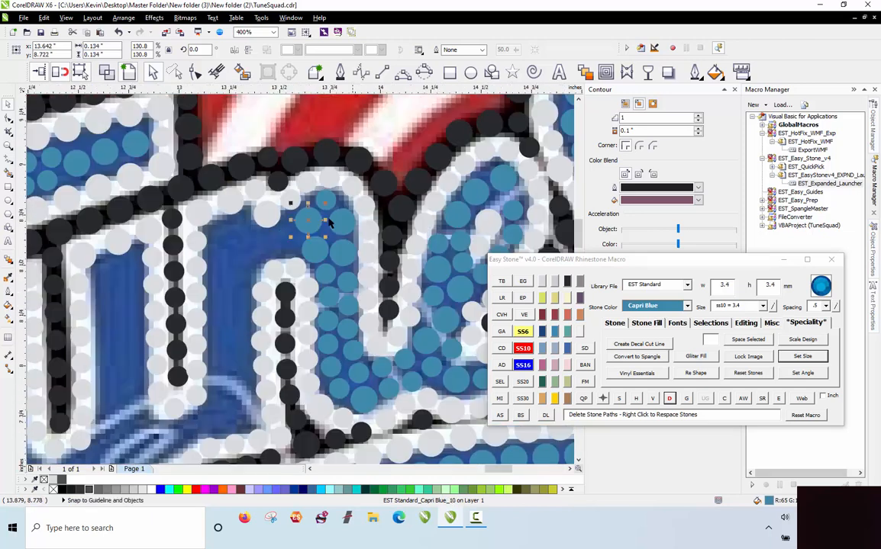
Copy two ss10 Capri Blue stones leftward across the n's arch, above the inner Crystal outline
scroll(327, 218, up, 1)
scroll(321, 222, up, 1)
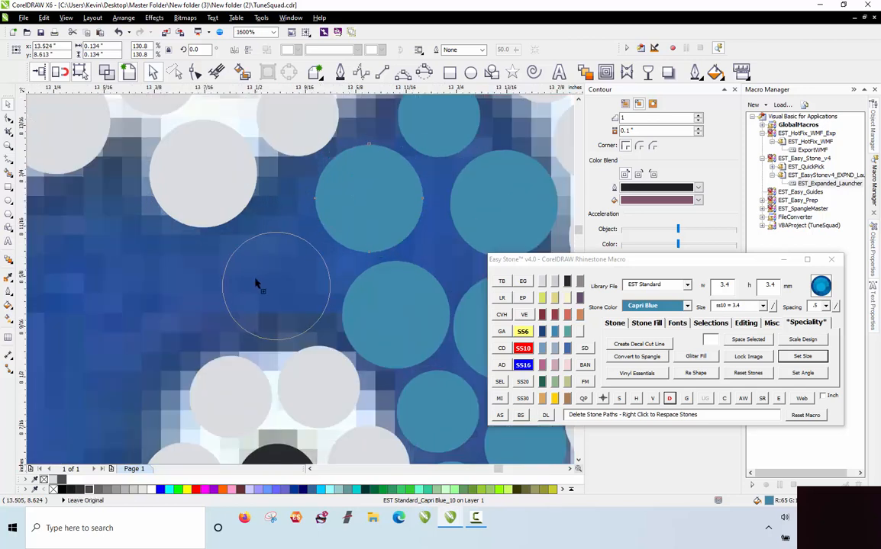
click(255, 275)
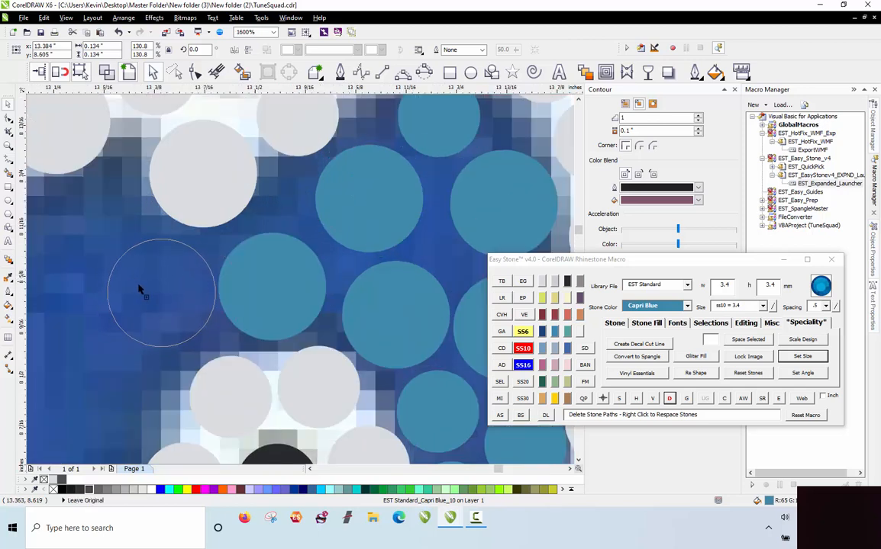
click(154, 285)
scroll(302, 244, down, 1)
scroll(166, 231, up, 1)
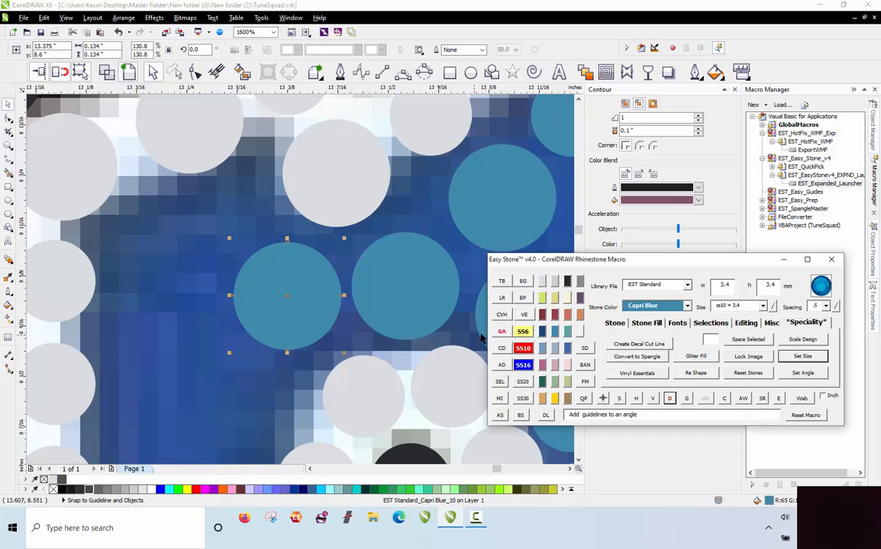
Resize the leftmost arch stone to ss6 and place two ss6 Capri Blue stones along the n's upper-left edge
click(522, 331)
drag(320, 319, 324, 321)
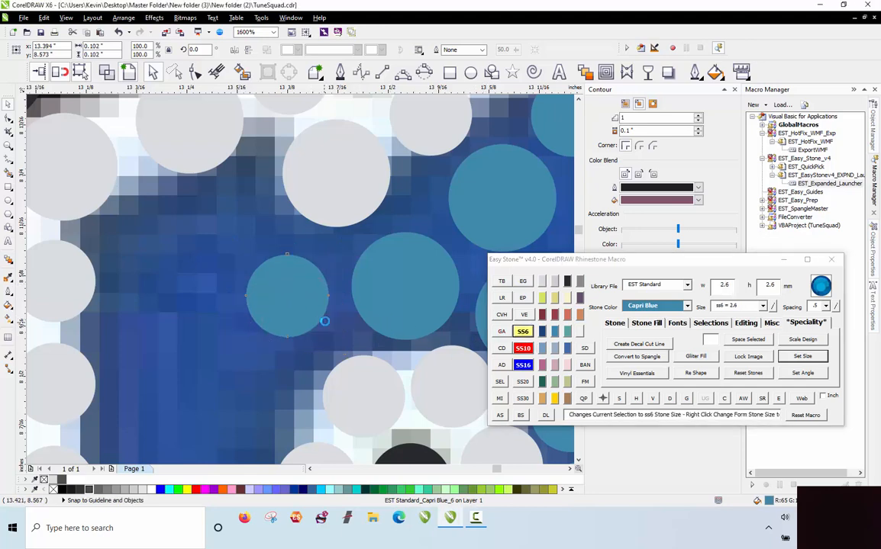
click(246, 223)
drag(246, 223, 158, 251)
scroll(311, 181, down, 1)
Place an ss10 Capri Blue stone at the top of the n's left stem and resize the neighbouring ss6 arch stone to ss10
scroll(303, 239, up, 1)
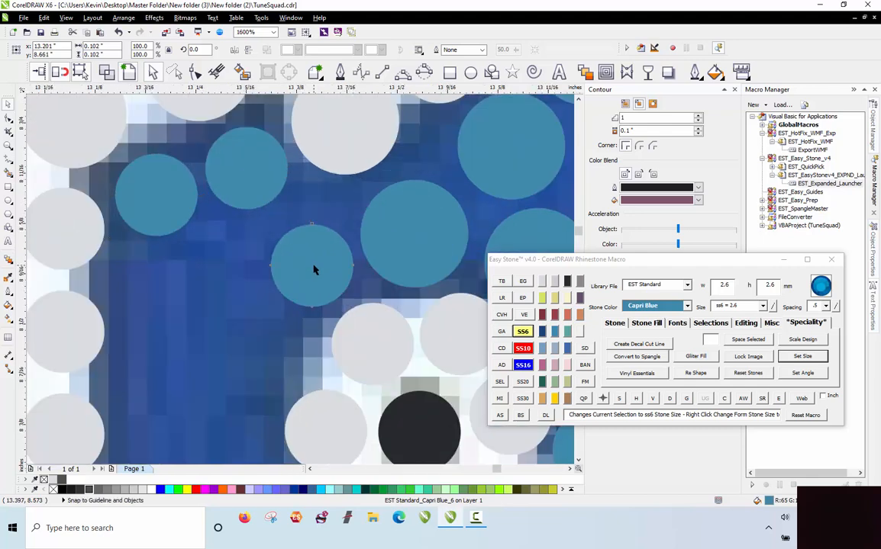
scroll(311, 254, down, 1)
click(285, 195)
scroll(355, 216, up, 1)
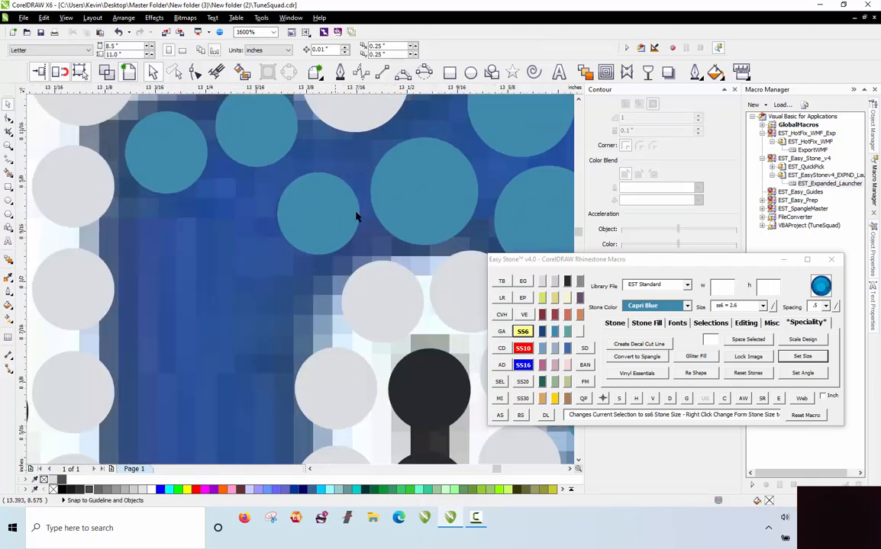
click(188, 265)
click(295, 212)
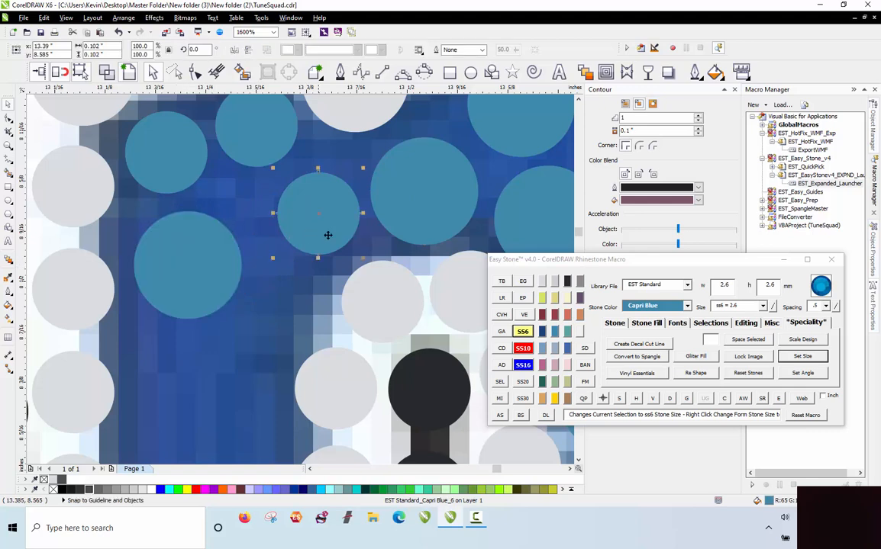
click(522, 348)
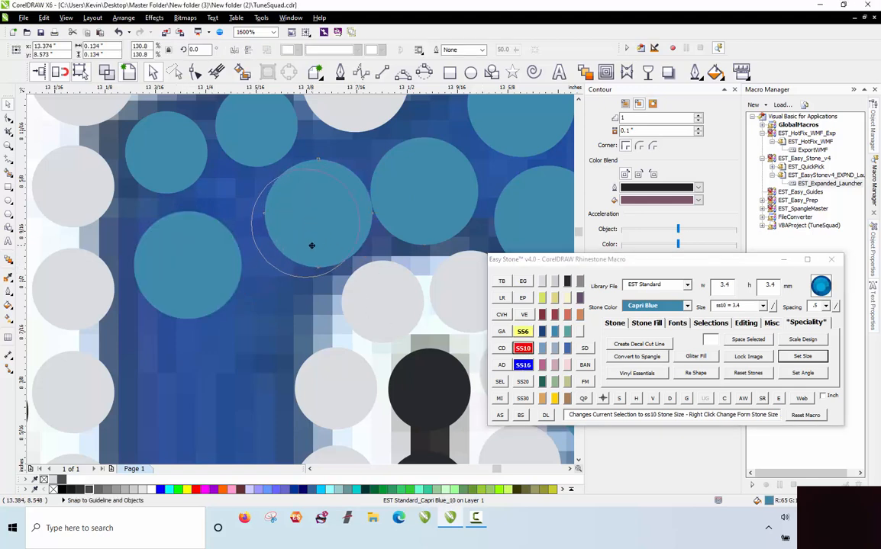
scroll(217, 244, down, 1)
Place two staggered ss6 Capri Blue stones below the ss10 stones at the top of the n's left stem
click(207, 272)
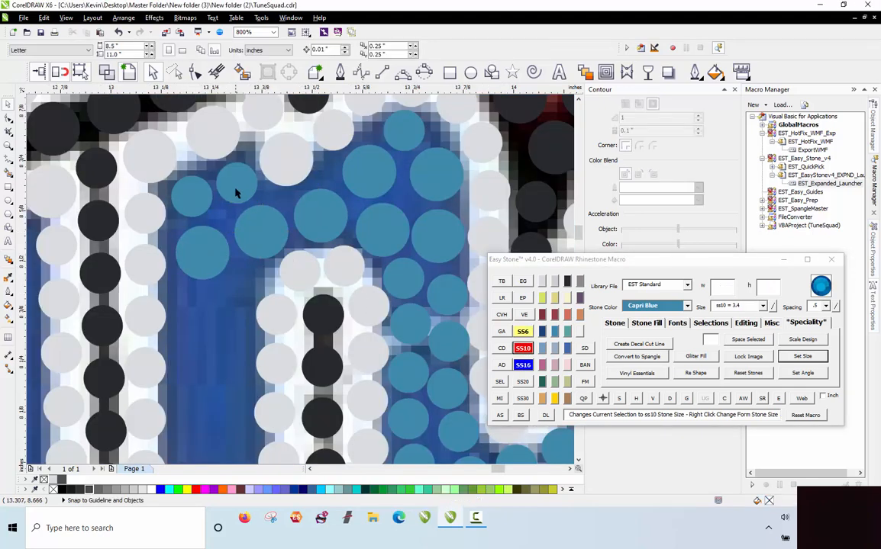
click(240, 285)
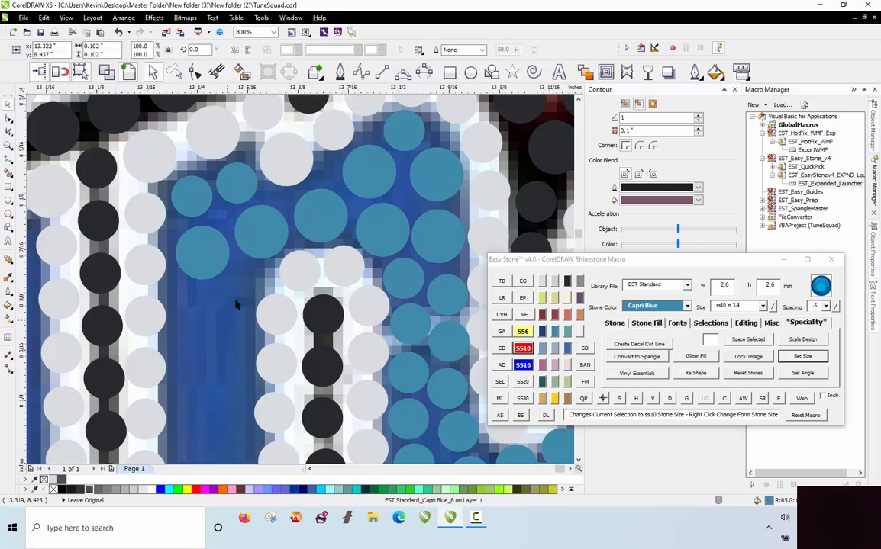
scroll(228, 321, up, 1)
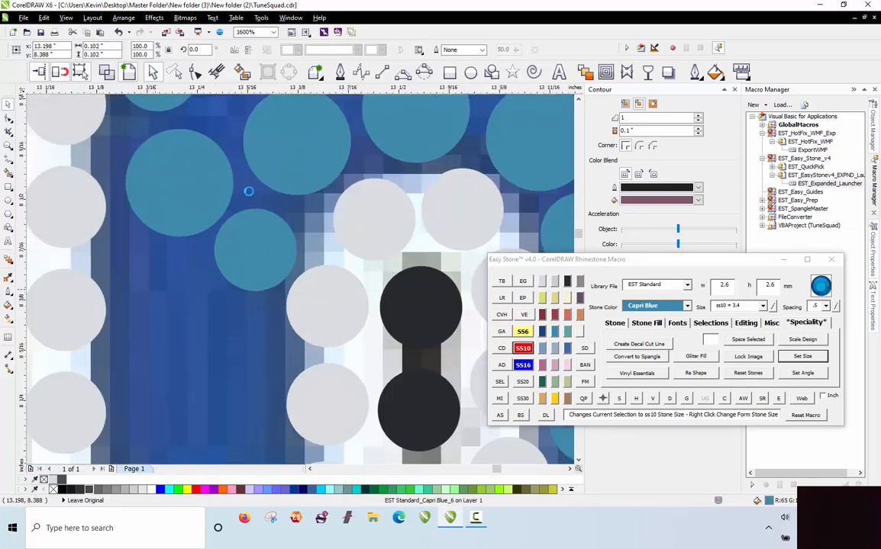
Copy the lower ss6 Capri Blue stone straight down to the bottom of the n's left stem, above the Crystal outline
scroll(248, 191, down, 3)
scroll(213, 275, up, 2)
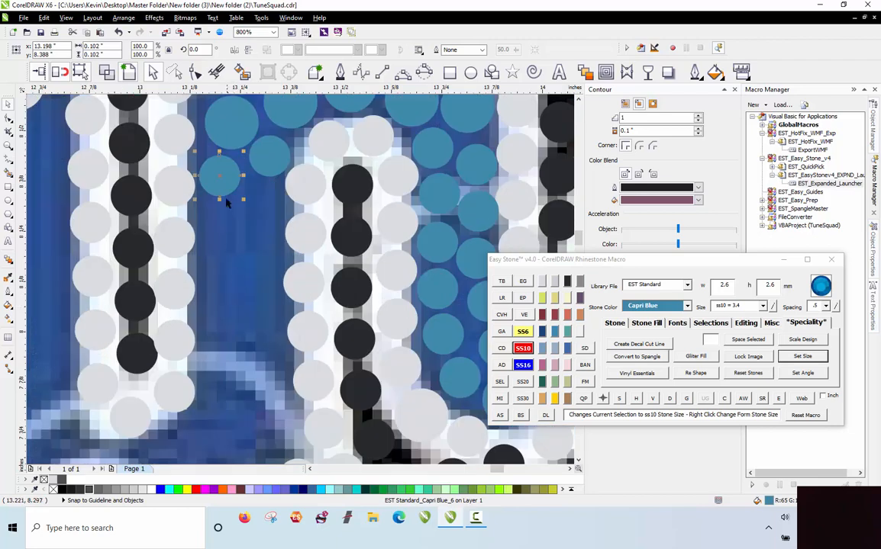
scroll(226, 200, down, 2)
scroll(223, 190, up, 3)
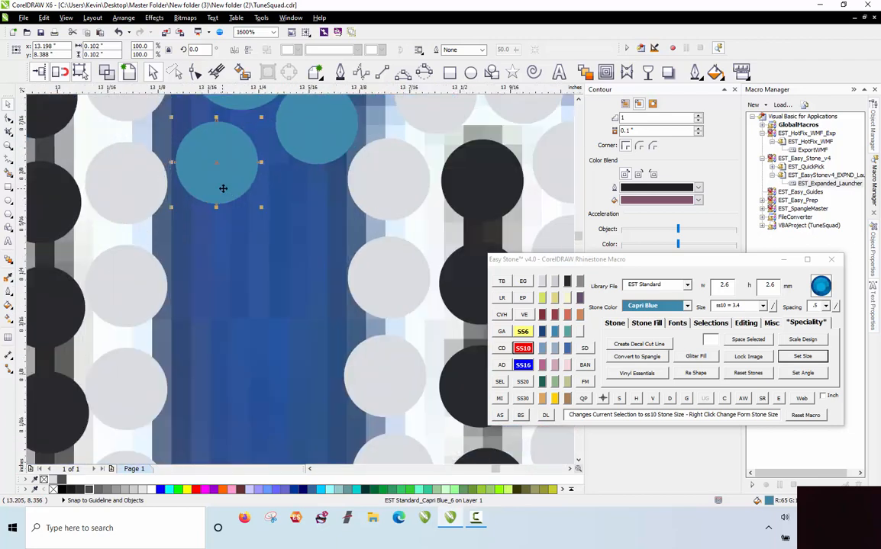
scroll(223, 188, down, 1)
drag(226, 422, 223, 400)
scroll(222, 401, down, 1)
scroll(224, 393, up, 2)
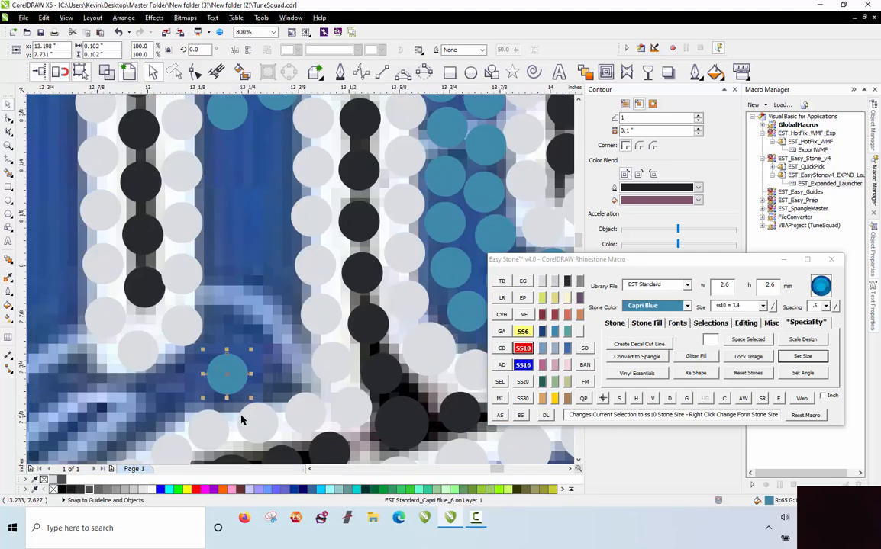
Adjust the bottom ss6 stone of the n's left stem, fill the column above it with ss6 Capri Blue stones, and delete the stone path
drag(223, 363, 216, 379)
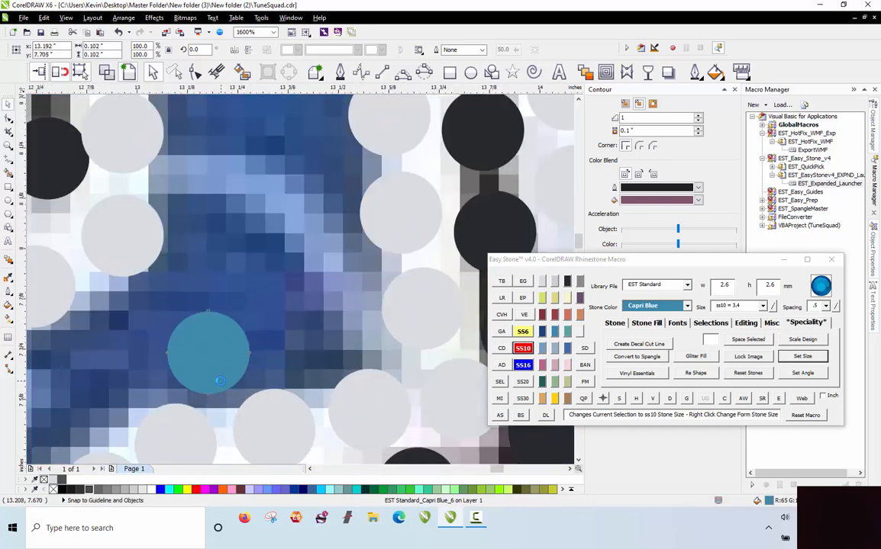
scroll(225, 329, down, 4)
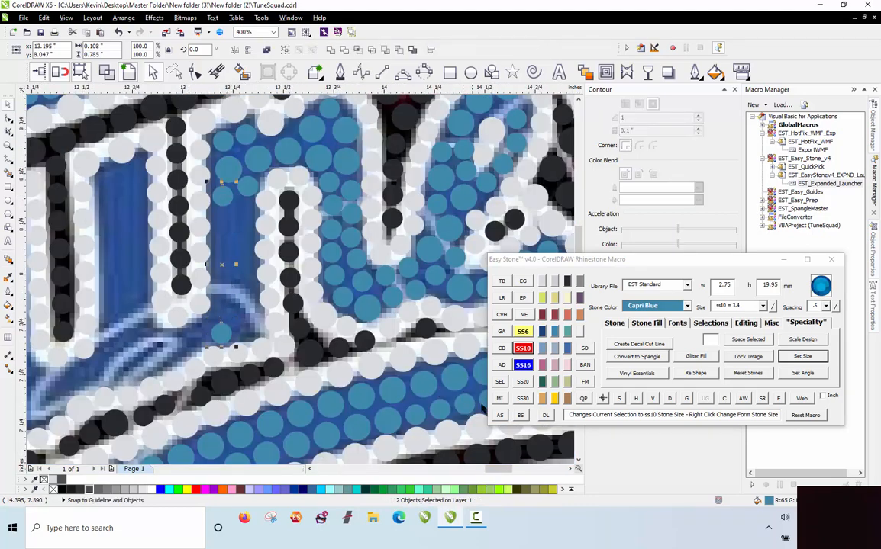
click(520, 414)
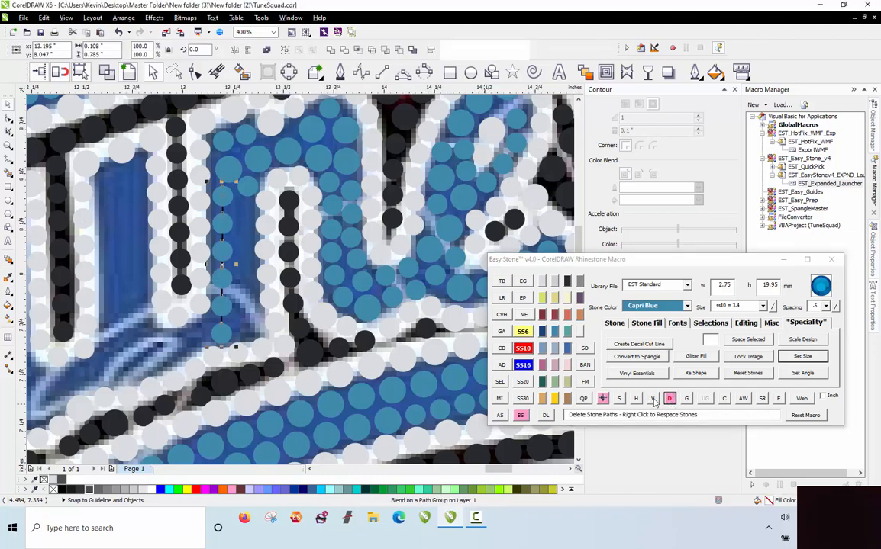
click(237, 213)
Copy ss6 Capri Blue stones down the right side of the n's left stem, staggered beside the left column
scroll(236, 213, up, 2)
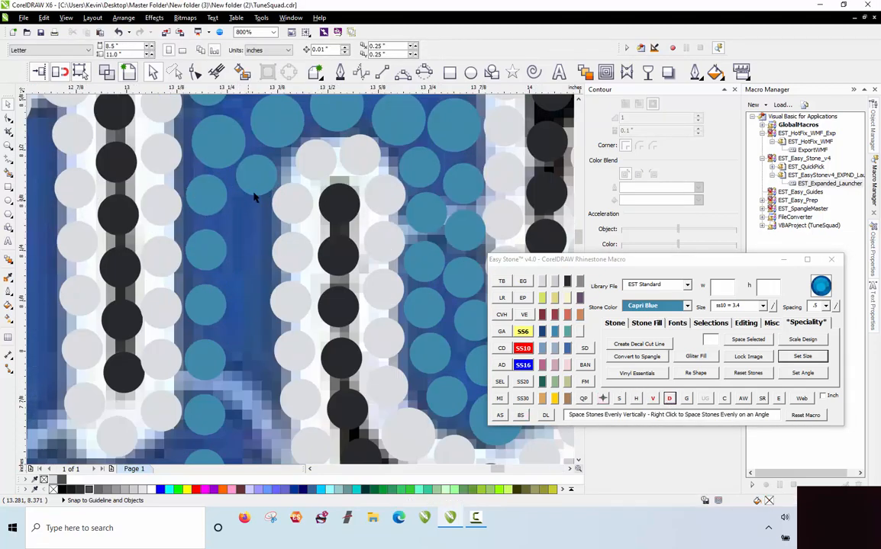
scroll(257, 190, up, 1)
drag(260, 196, 247, 379)
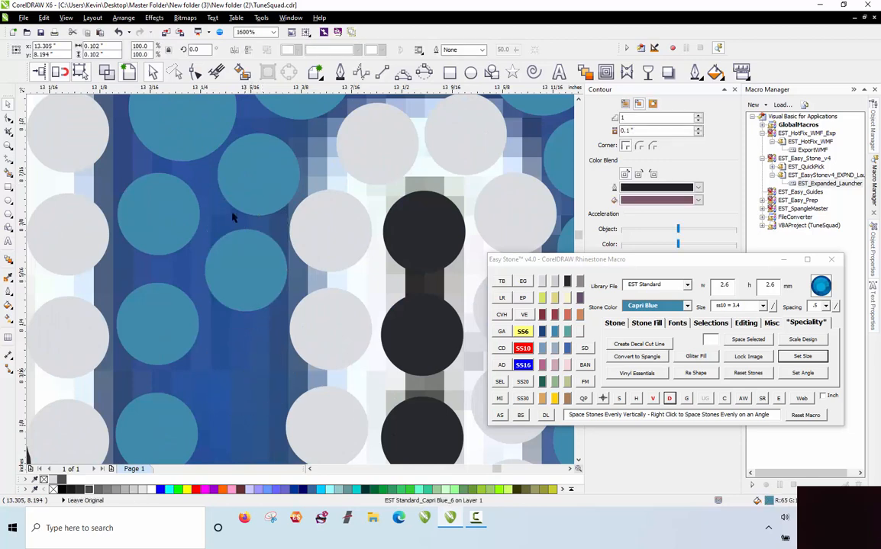
scroll(244, 177, down, 2)
scroll(250, 257, up, 1)
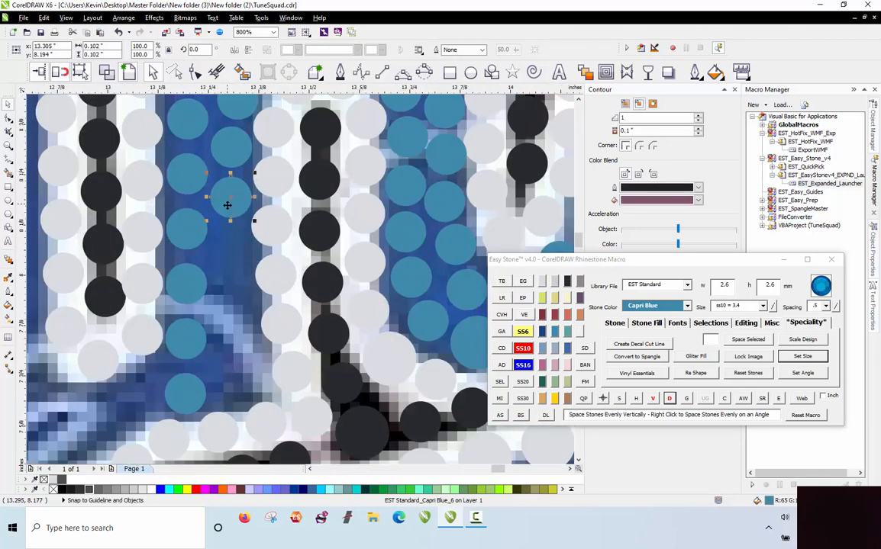
drag(227, 205, 200, 314)
scroll(214, 254, down, 2)
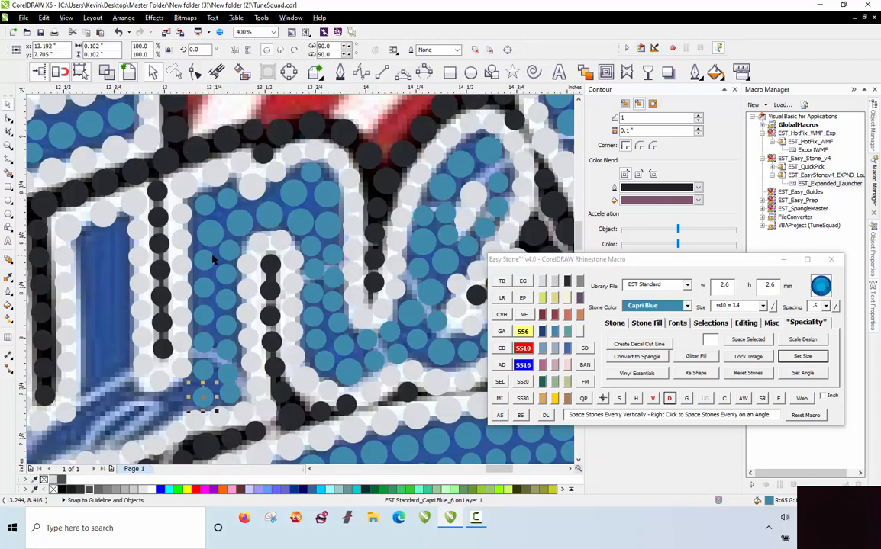
Add an ss6 Capri Blue stone to the stem's left column and space the column evenly from the ss10 stone to the bottom stone
shift+click(215, 258)
click(232, 293)
scroll(206, 259, up, 4)
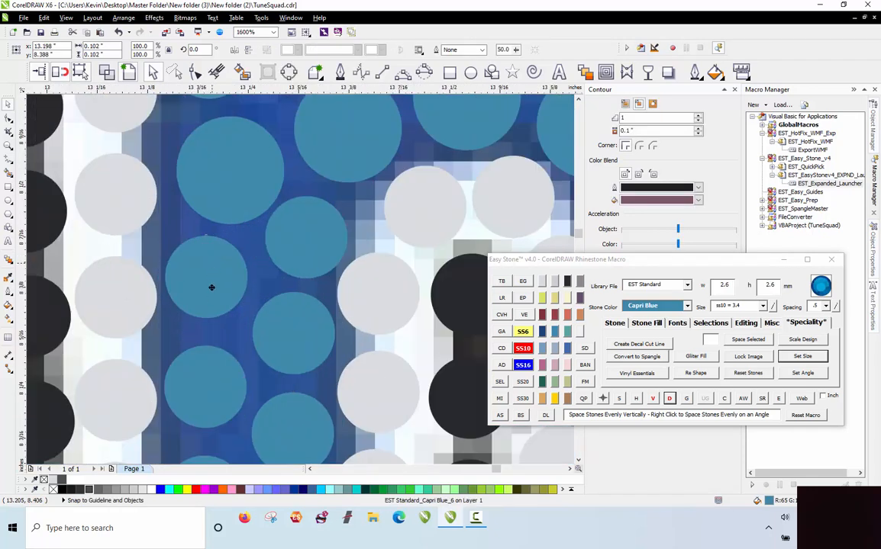
drag(211, 290, 215, 305)
click(228, 216)
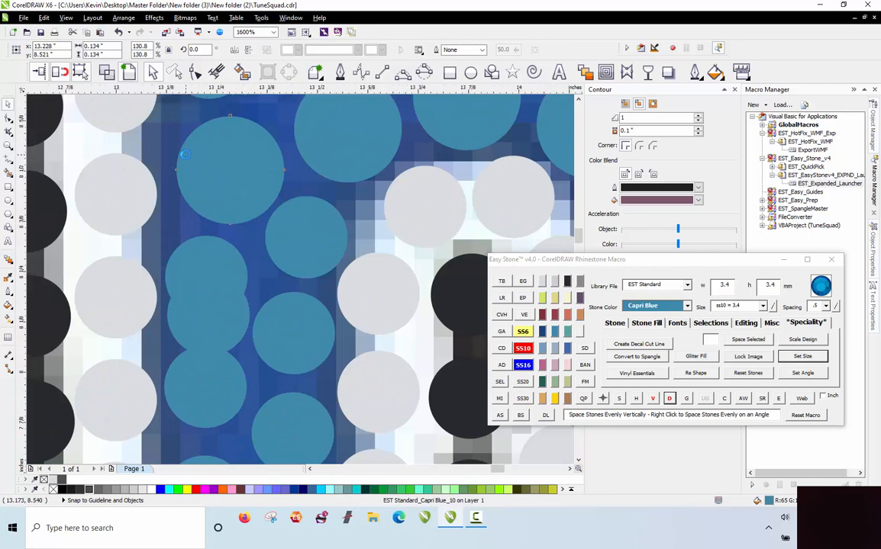
scroll(188, 157, down, 2)
shift+click(196, 324)
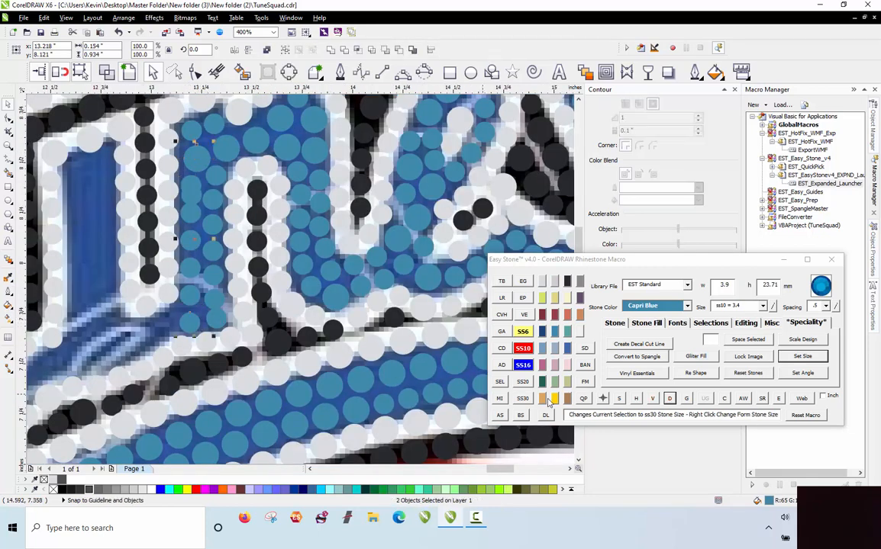
click(619, 399)
click(668, 400)
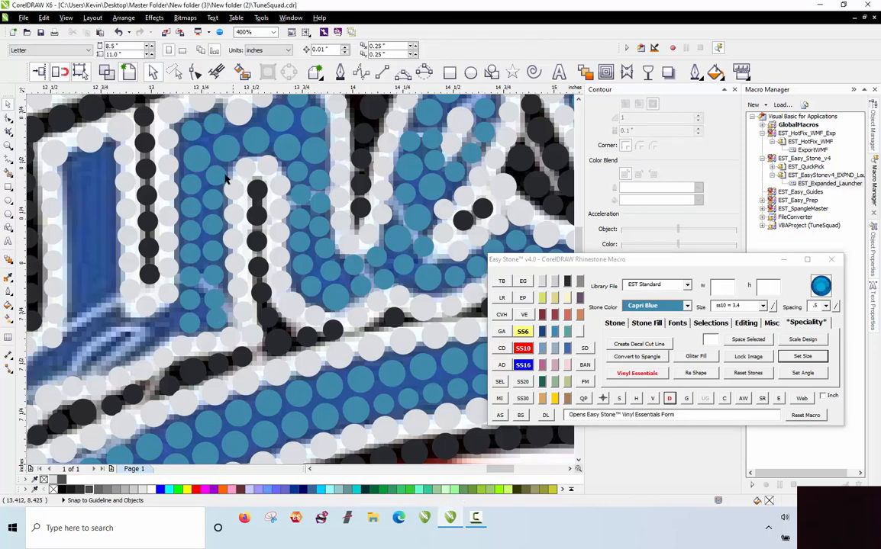
Space the ss6 Capri Blue stones evenly along the right column of the n's left stem
shift+click(216, 321)
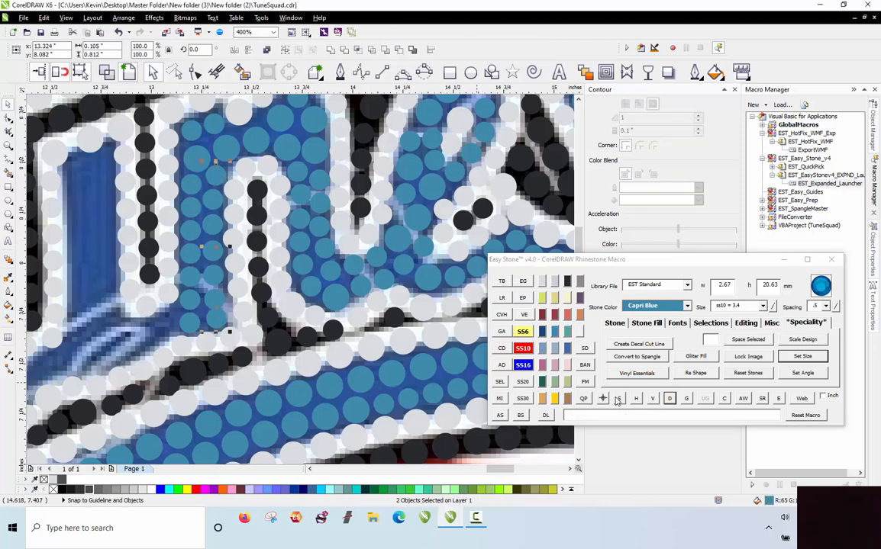
click(619, 399)
click(669, 399)
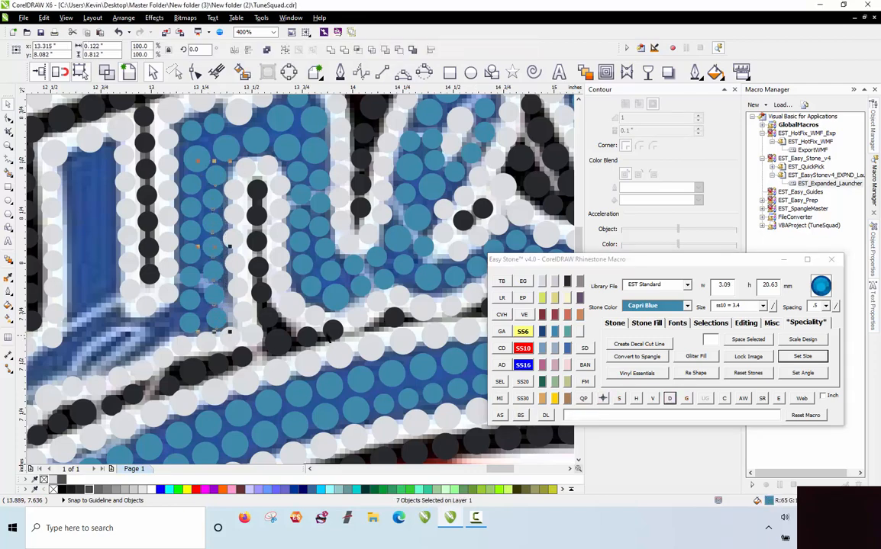
Place an ss10 Capri Blue stone beside the lowest left-column stone, where the n's left stem joins the u
scroll(341, 304, down, 2)
scroll(250, 310, up, 2)
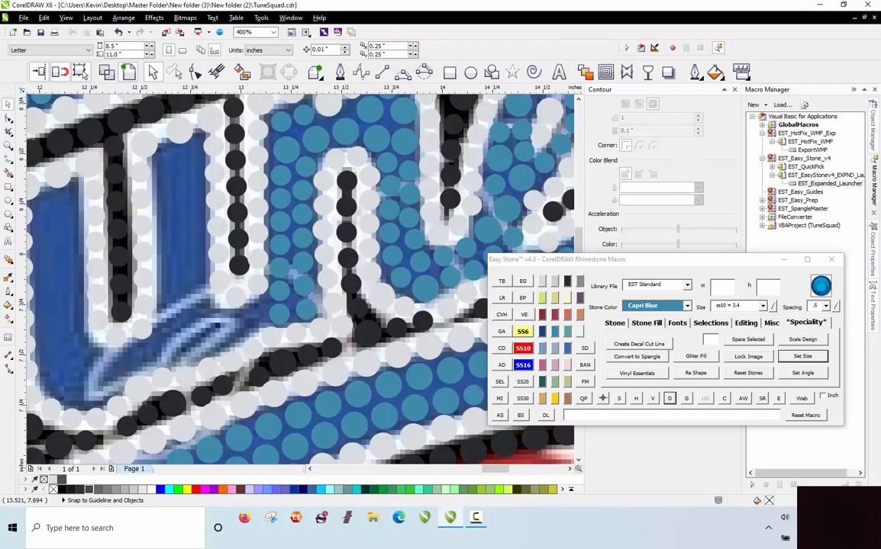
click(238, 279)
scroll(245, 323, up, 2)
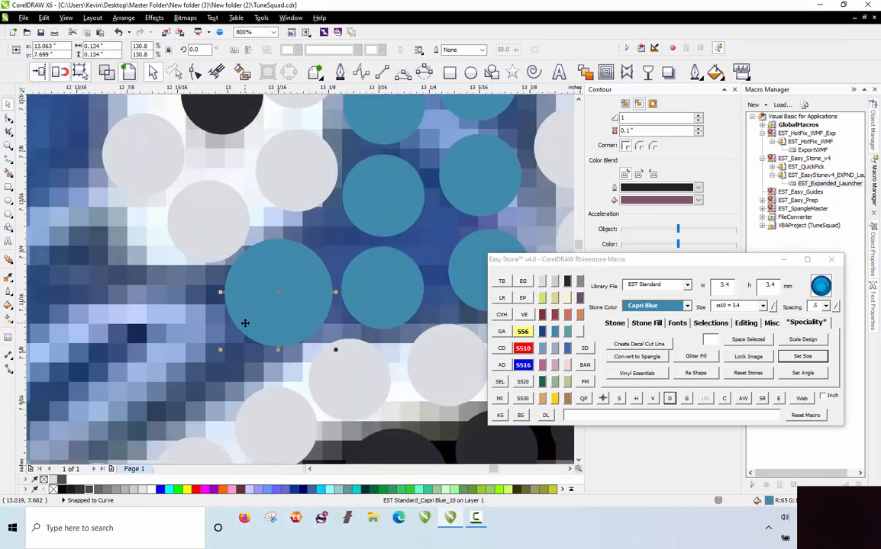
scroll(346, 268, down, 2)
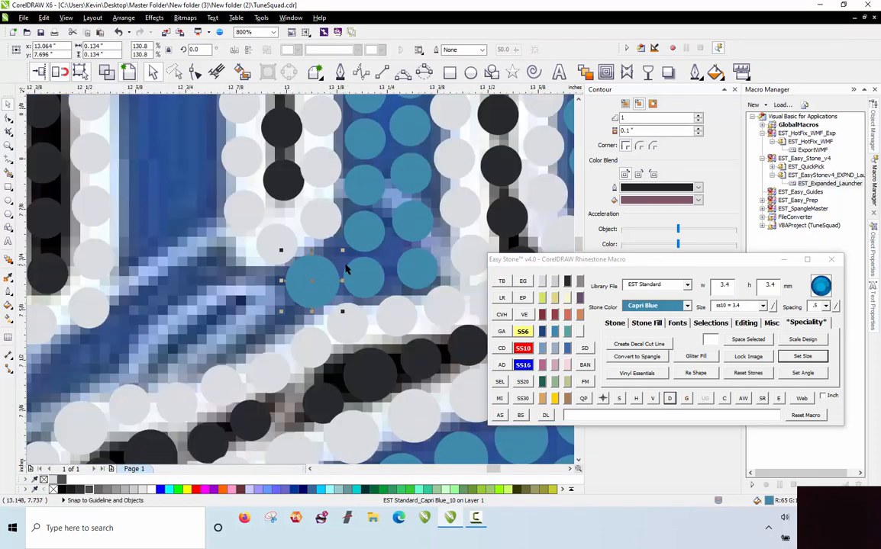
scroll(341, 269, down, 1)
Place two ss6 Capri Blue stones side by side at the top of the u's right stem
scroll(262, 280, down, 3)
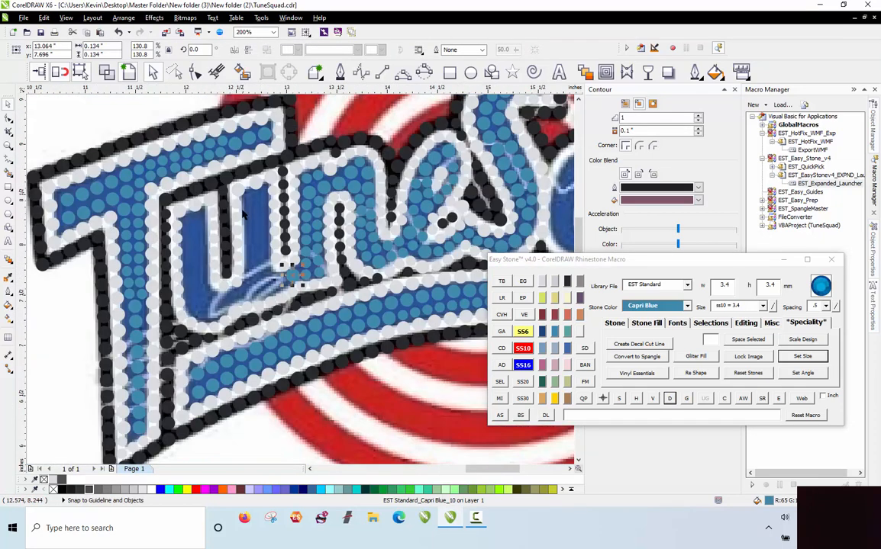
scroll(267, 181, up, 4)
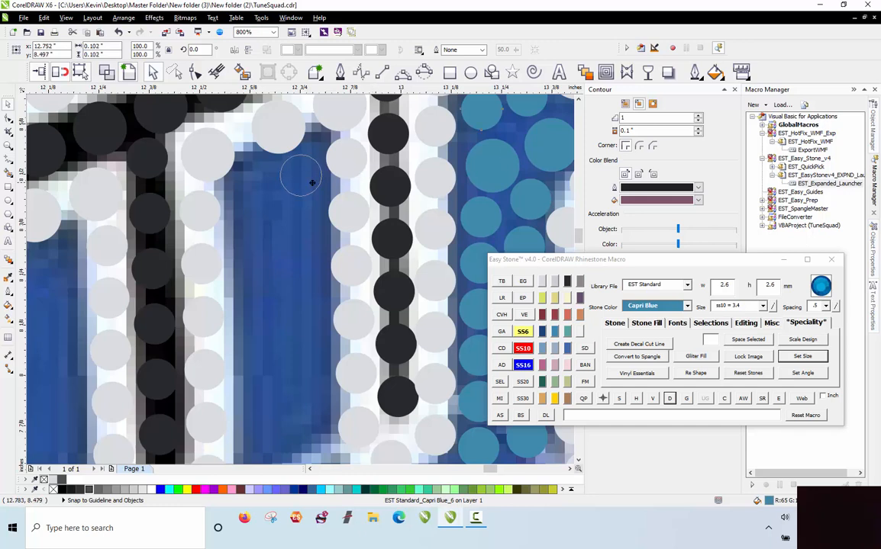
click(297, 177)
scroll(298, 179, up, 1)
drag(335, 190, 245, 211)
scroll(281, 171, down, 2)
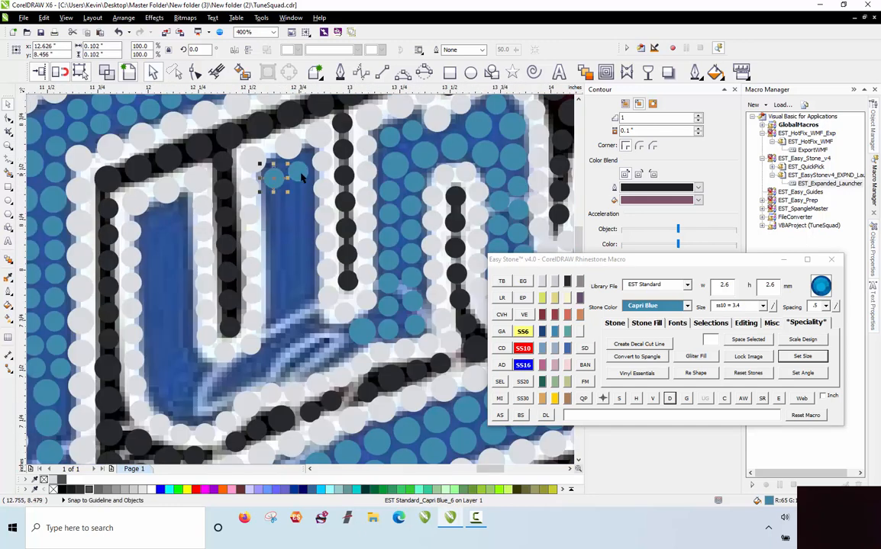
Copy the right-hand ss6 stone to the bottom of the u's right stem, fill the column between, and delete the stone path
click(301, 175)
drag(301, 182, 318, 358)
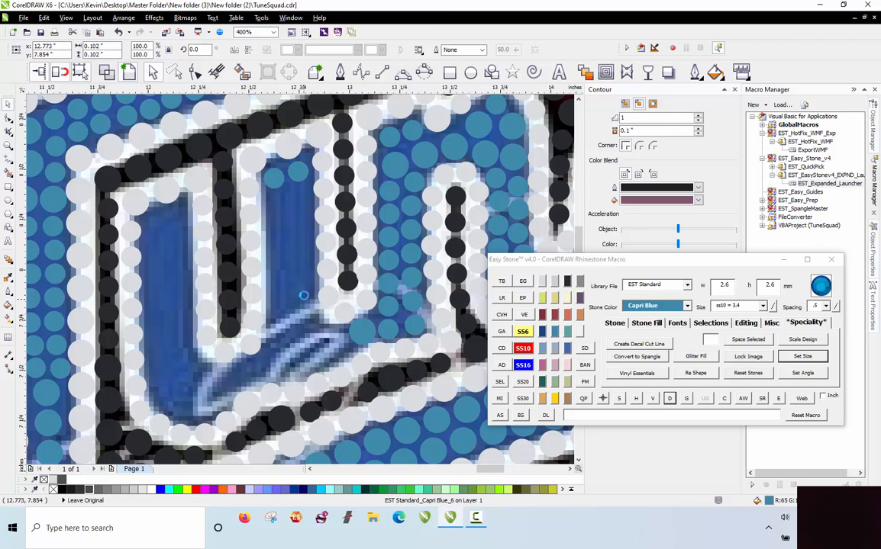
shift+click(304, 174)
click(501, 415)
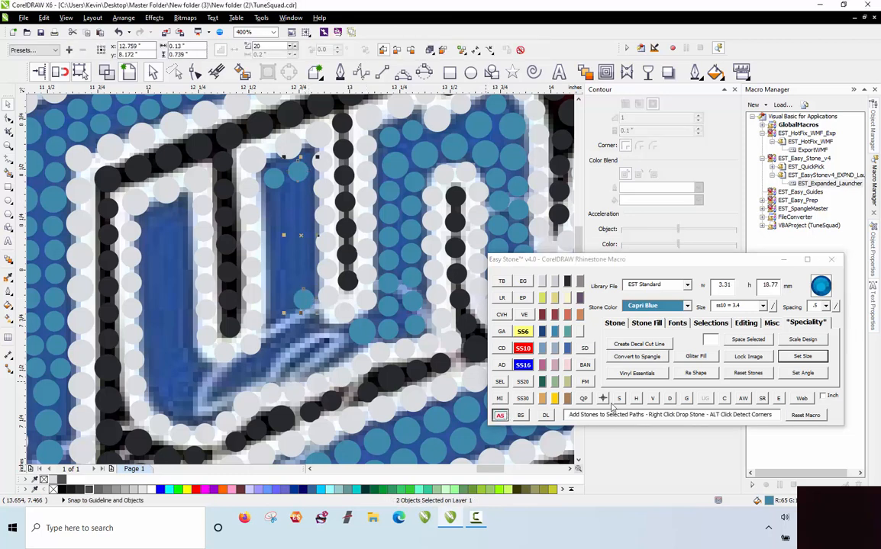
click(671, 400)
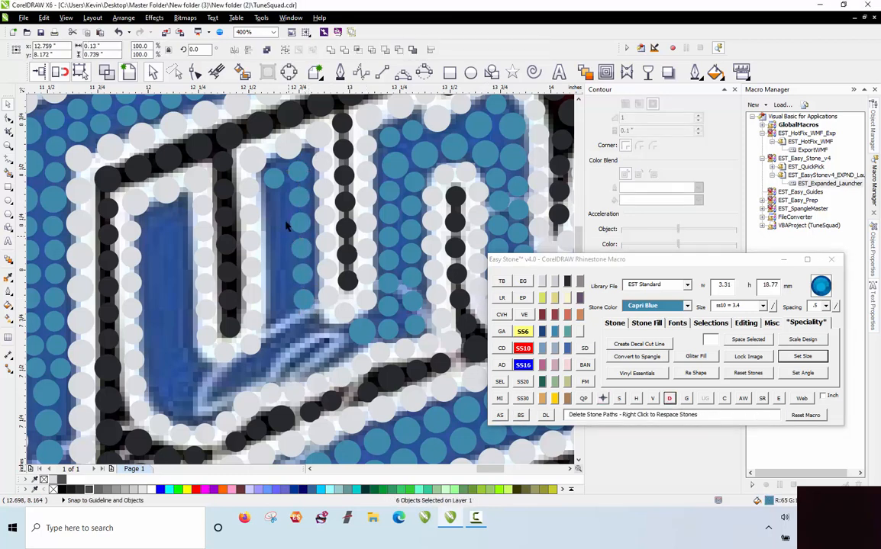
Copy the left-hand ss6 stone down the u's right stem and fill the column between with ss6 Capri Blue stones
click(276, 183)
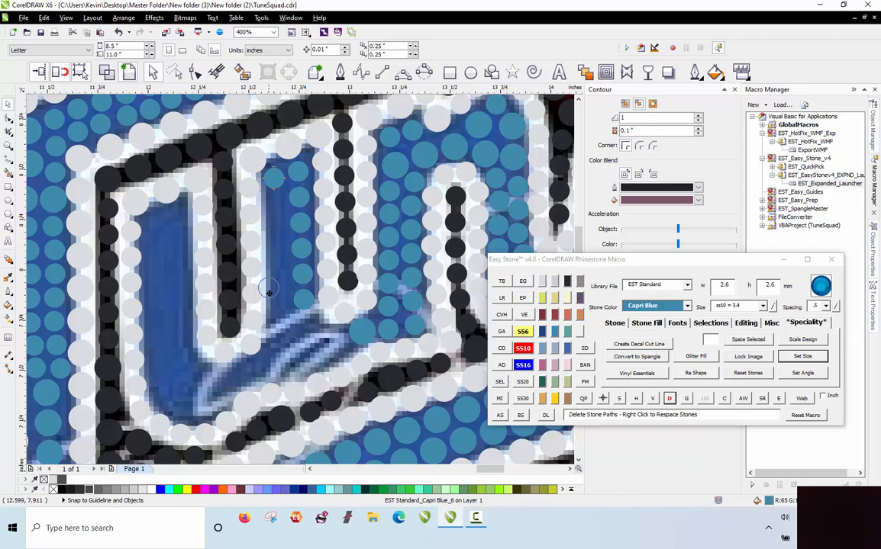
shift+click(281, 333)
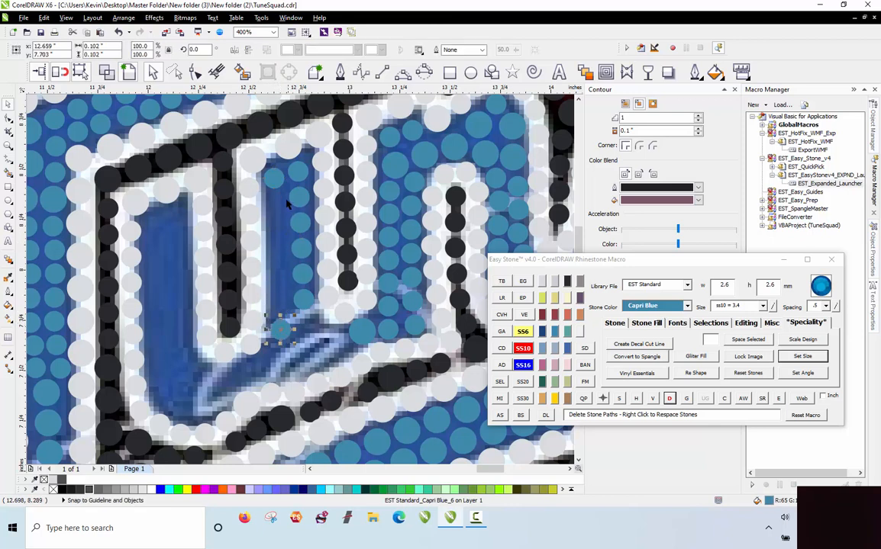
click(500, 417)
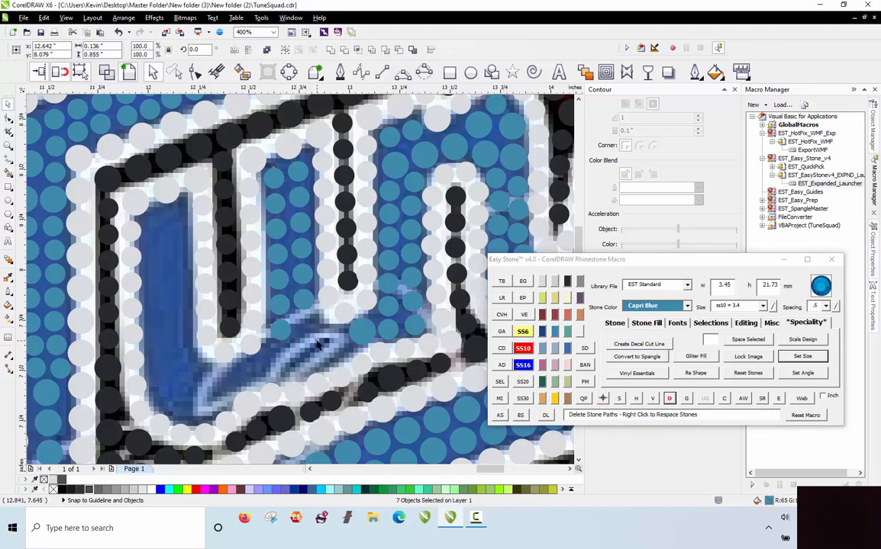
Place two staggered ss10 Capri Blue stones at the junction between the u's right stem and the n
scroll(362, 362, up, 2)
click(335, 319)
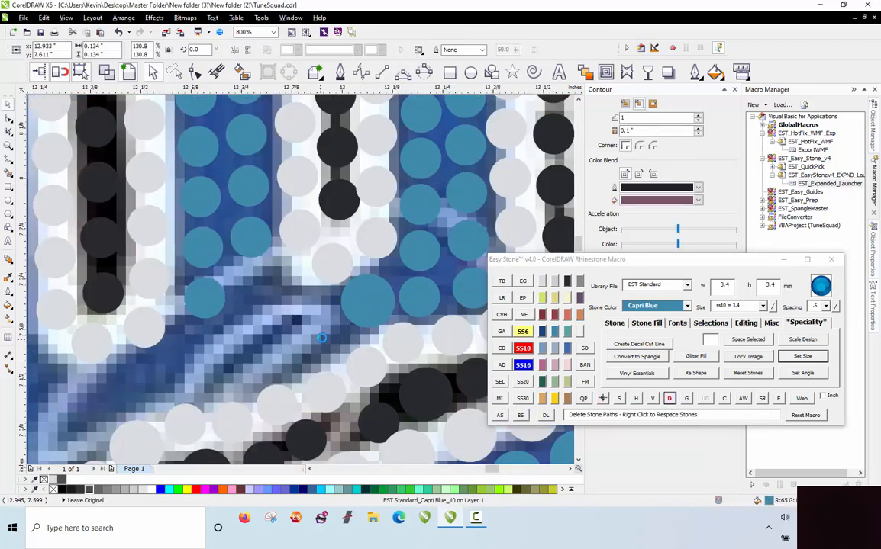
scroll(336, 315, up, 2)
mouse_move(206, 215)
mouse_down()
mouse_move(212, 222)
mouse_move(200, 231)
mouse_up()
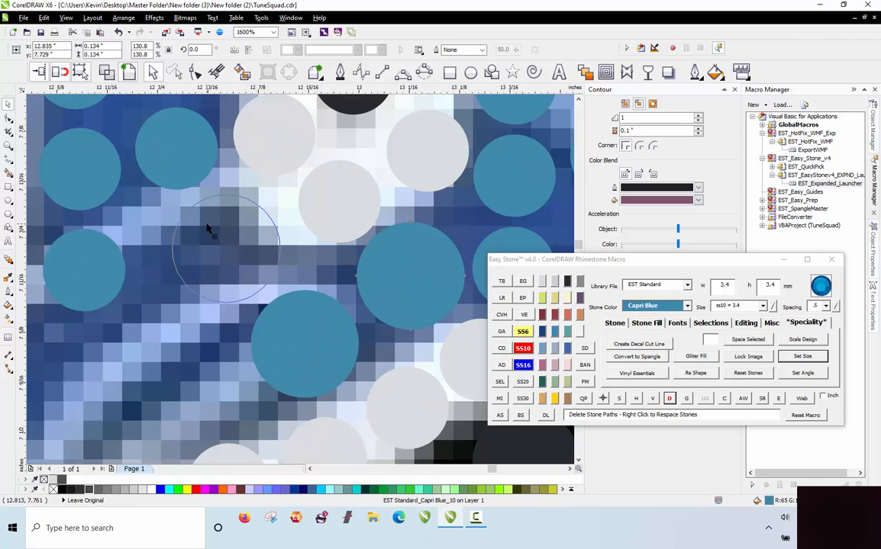
scroll(200, 231, down, 2)
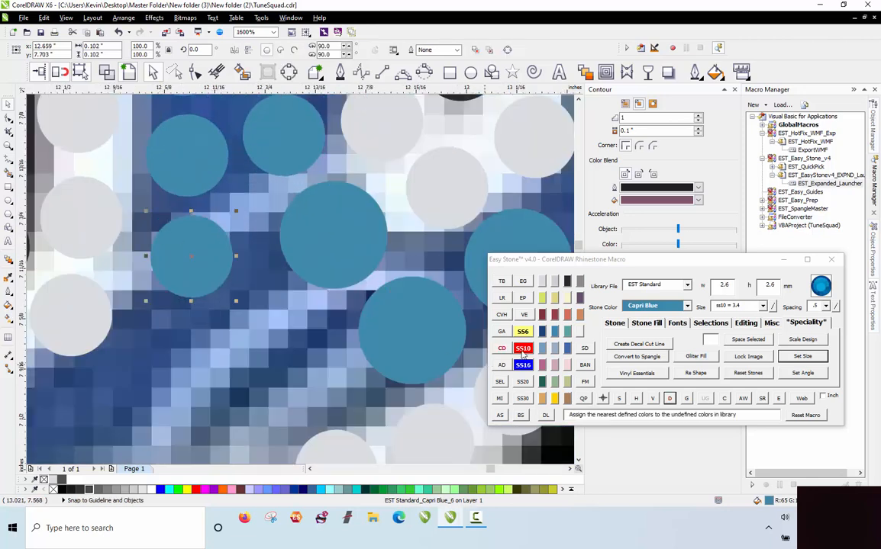
Resize the lowest left-column stone of the u's right stem to ss10, reposition it, and place another ss10 Capri Blue stone below right of it
click(523, 348)
drag(191, 262, 198, 268)
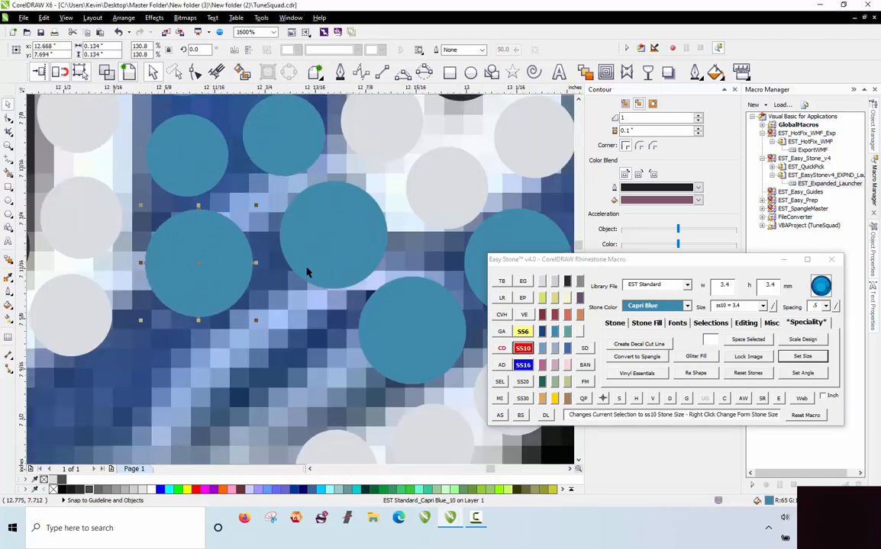
drag(311, 330, 304, 305)
scroll(305, 306, down, 2)
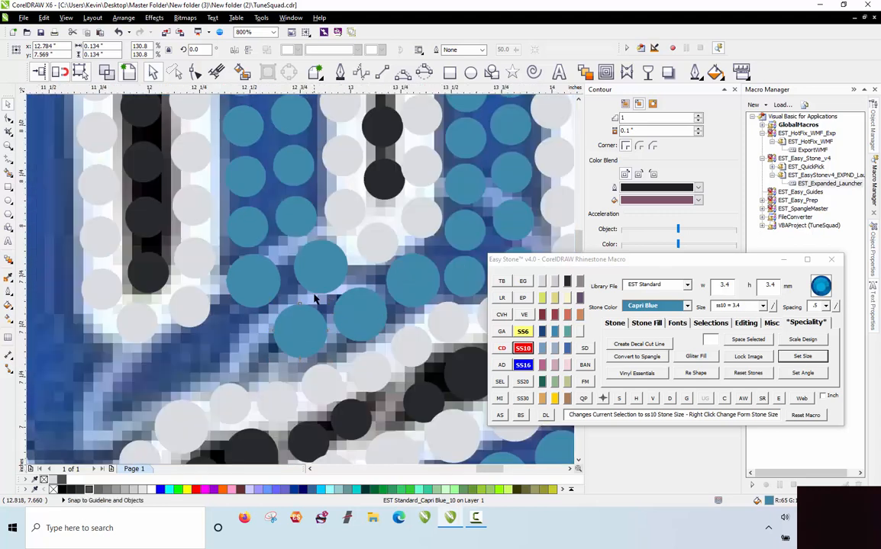
Place two staggered ss6 Capri Blue stones in the u's lower curve, below left of the ss10 stones
scroll(298, 299, up, 2)
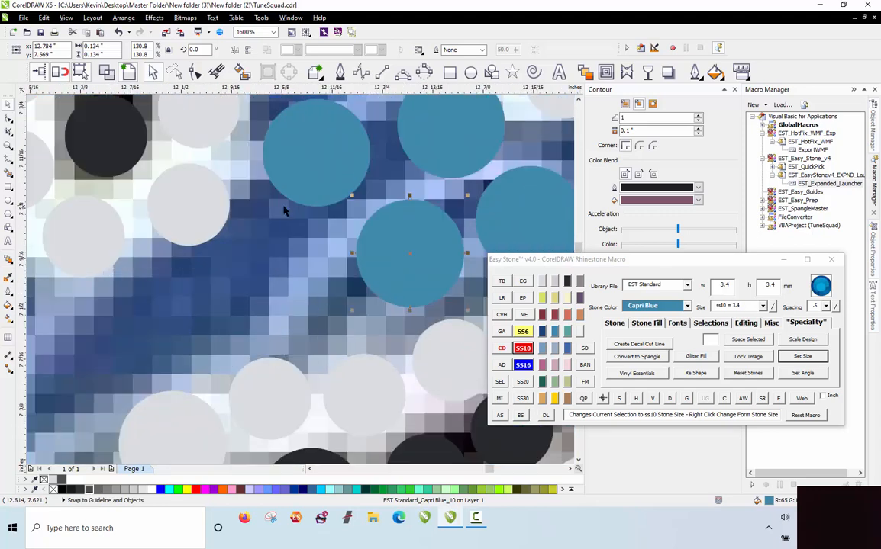
scroll(290, 292, down, 1)
mouse_move(264, 243)
mouse_down()
mouse_move(306, 302)
mouse_move(265, 238)
mouse_up()
scroll(306, 301, up, 1)
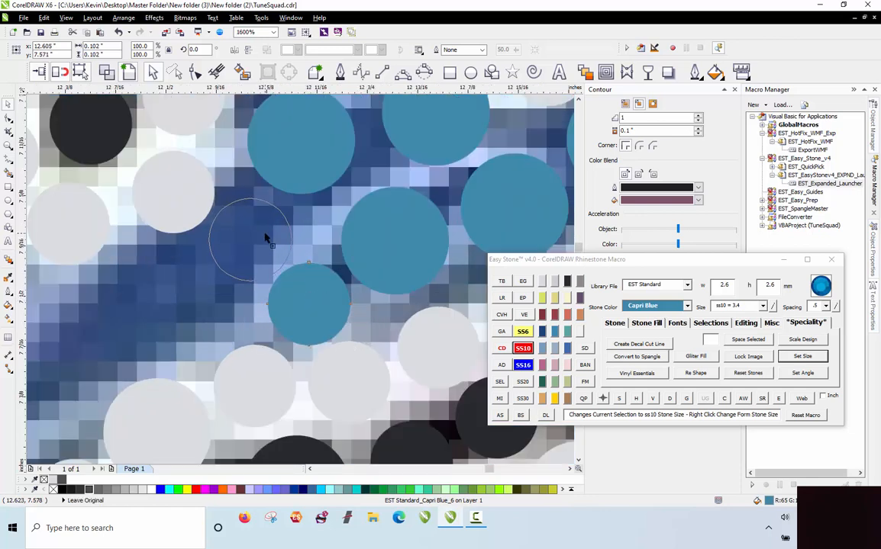
scroll(268, 224, down, 1)
Place five ss10 Capri Blue stones around the u's bottom curve toward the base of its left stem
drag(338, 236, 241, 254)
scroll(241, 254, down, 1)
scroll(280, 271, up, 2)
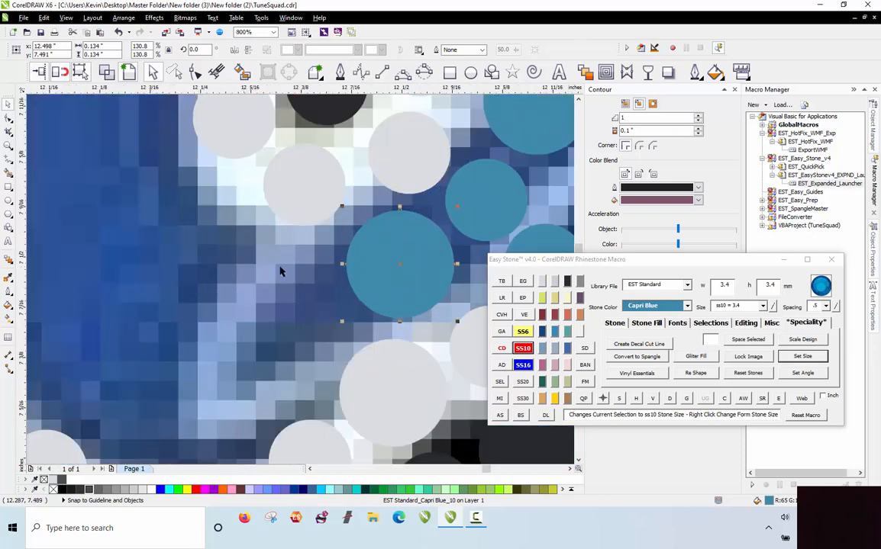
drag(347, 264, 226, 268)
scroll(274, 264, down, 1)
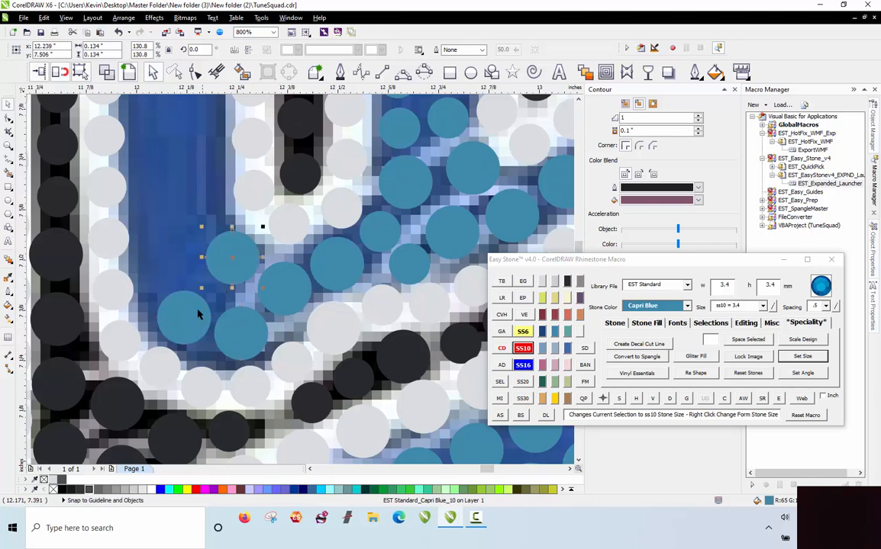
scroll(187, 312, down, 1)
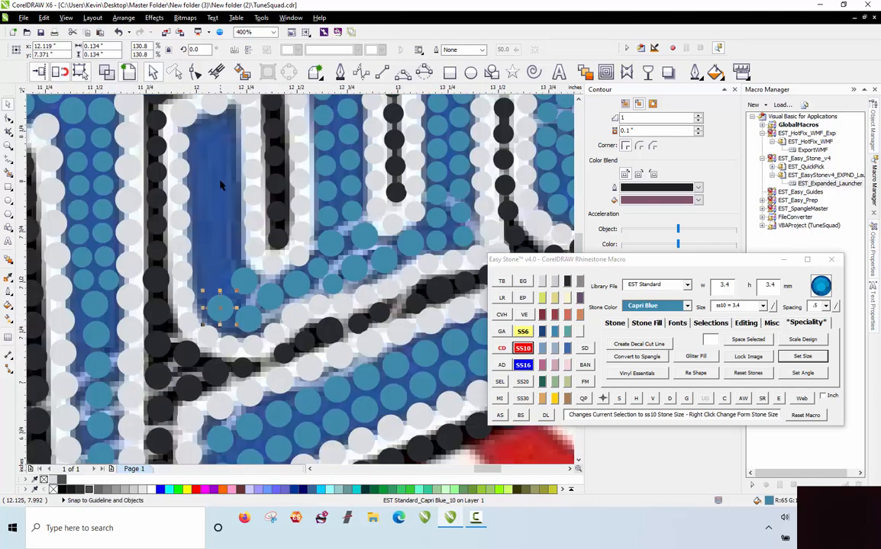
Set ss6 Capri Blue stones at the top of the u's left stem and blend its right column down to the base
drag(238, 128, 121, 211)
scroll(231, 117, up, 2)
scroll(249, 146, down, 2)
drag(249, 146, 219, 268)
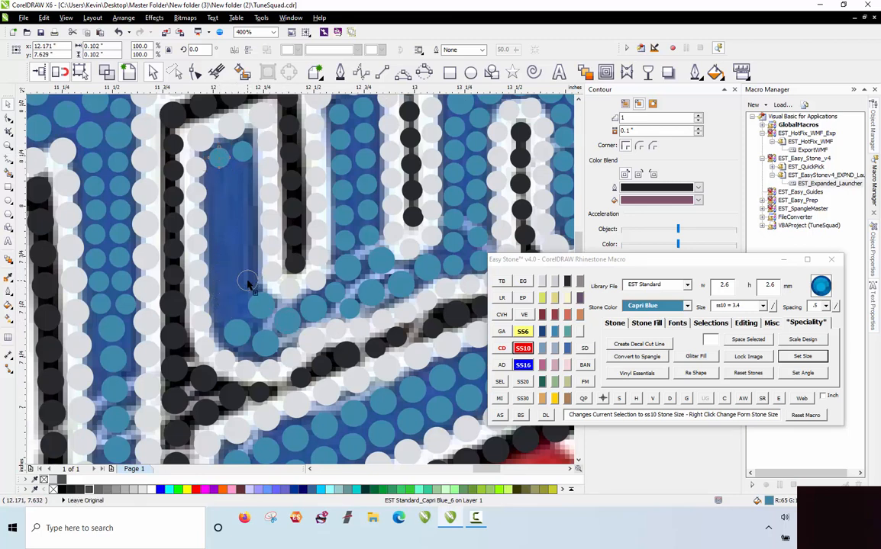
shift+click(247, 150)
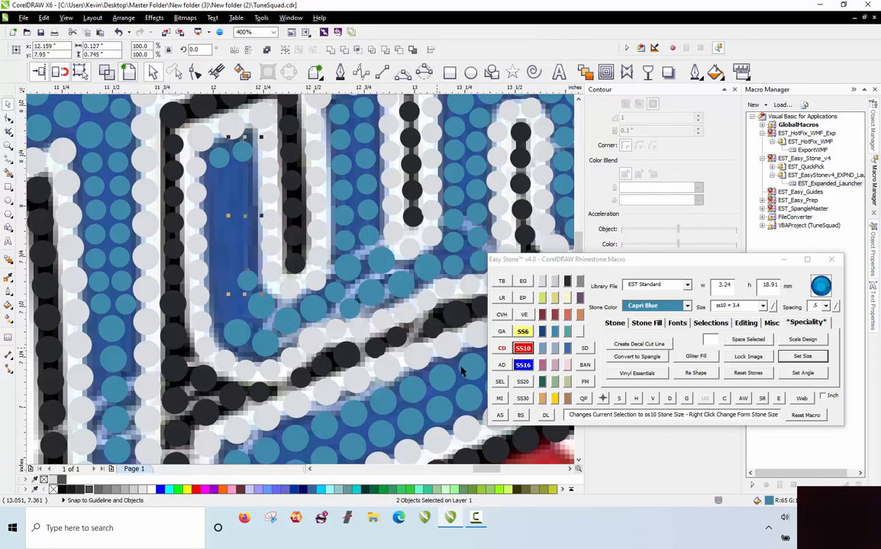
click(502, 416)
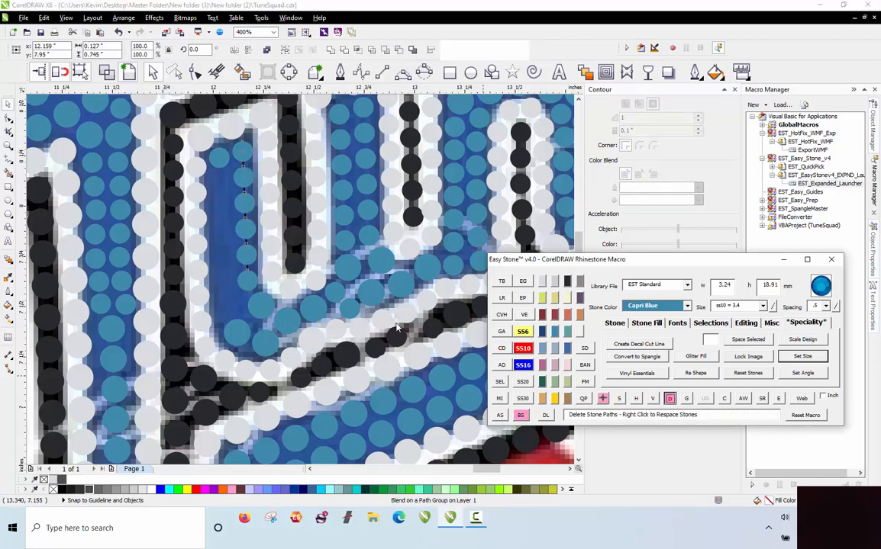
Place an ss6 Capri Blue stone at the base of the stem's left column, blend stones up to the top one, and delete the stone path
scroll(229, 275, up, 2)
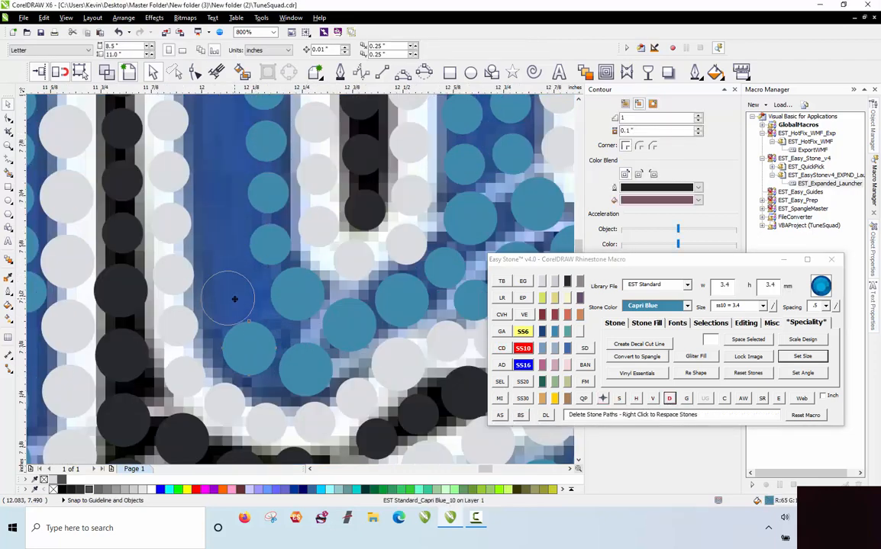
click(234, 294)
scroll(267, 225, up, 1)
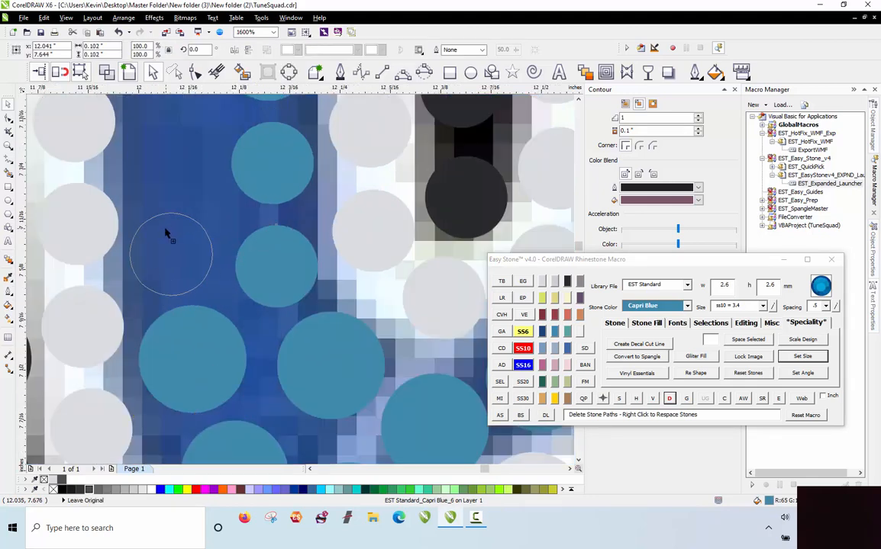
drag(170, 235, 187, 248)
scroll(191, 275, down, 2)
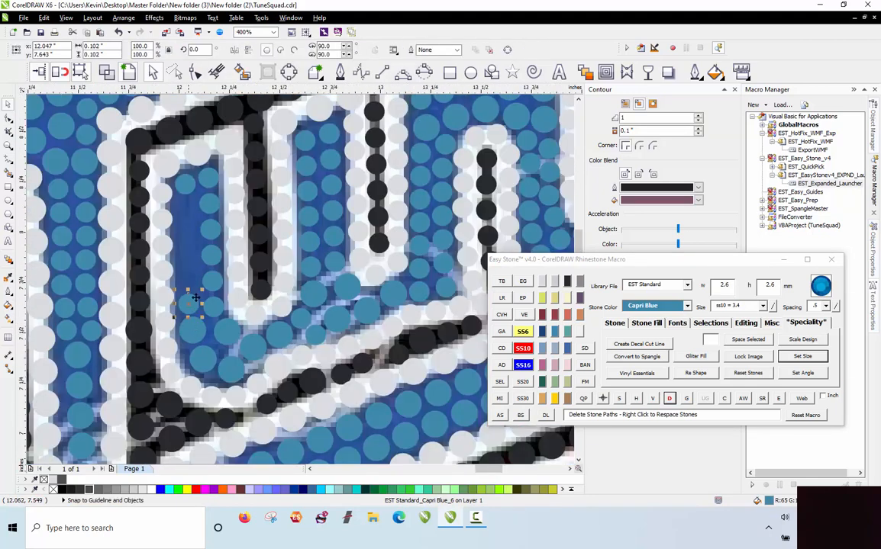
shift+click(169, 169)
click(500, 414)
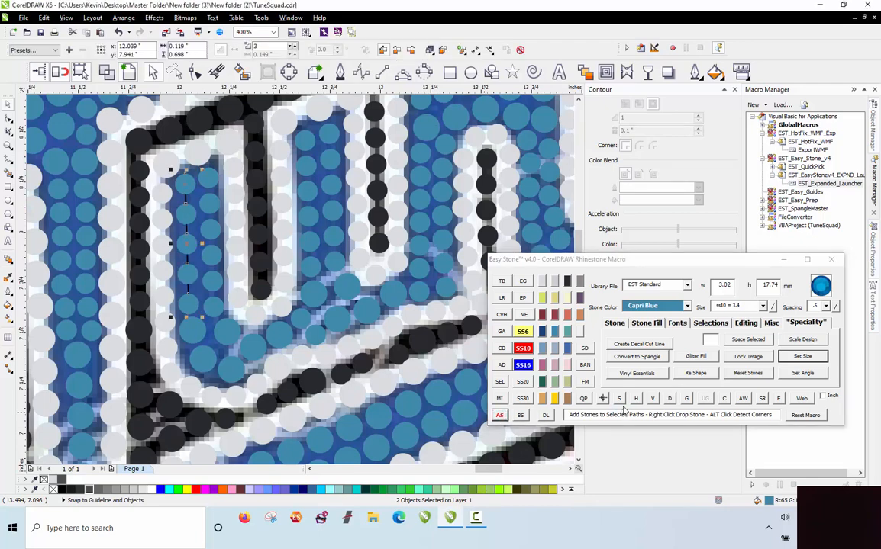
click(670, 398)
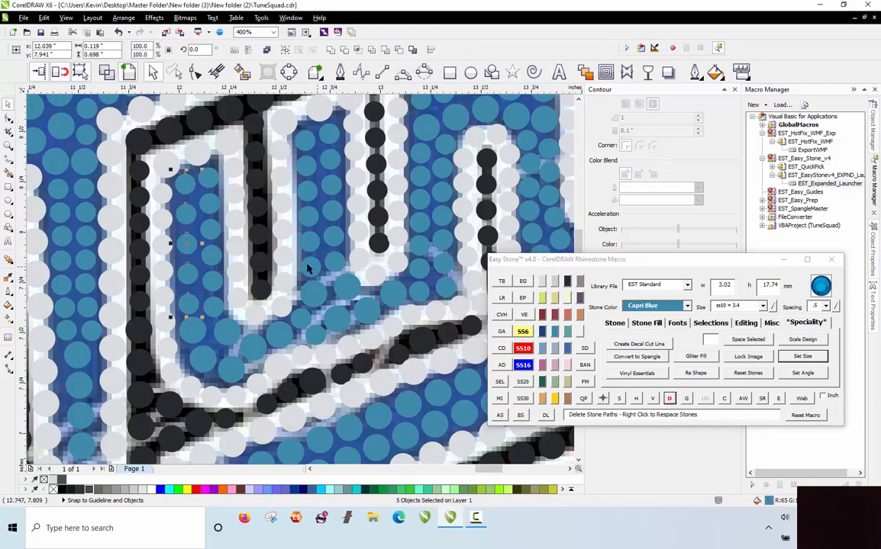
Copy the lettering's stones to the empty area below right of the artwork and add a weedbox around the copy
scroll(271, 256, down, 2)
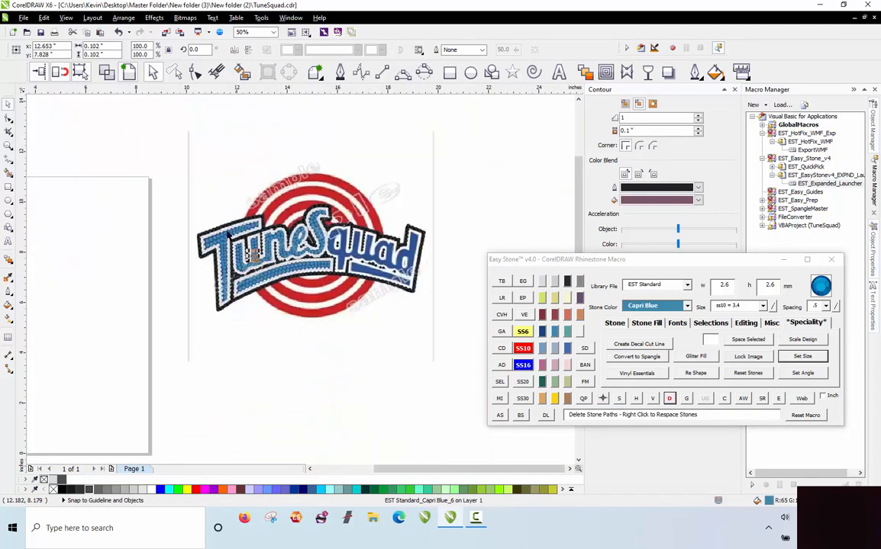
click(109, 183)
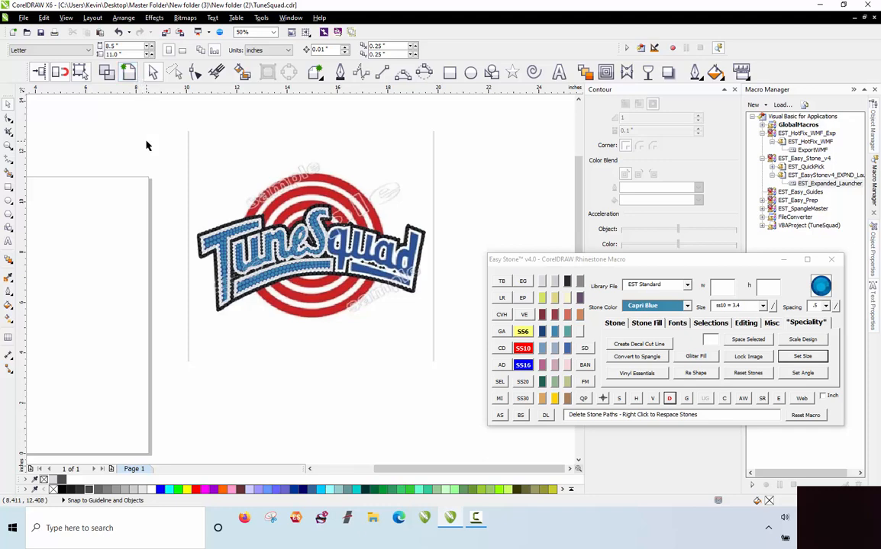
drag(138, 136, 389, 359)
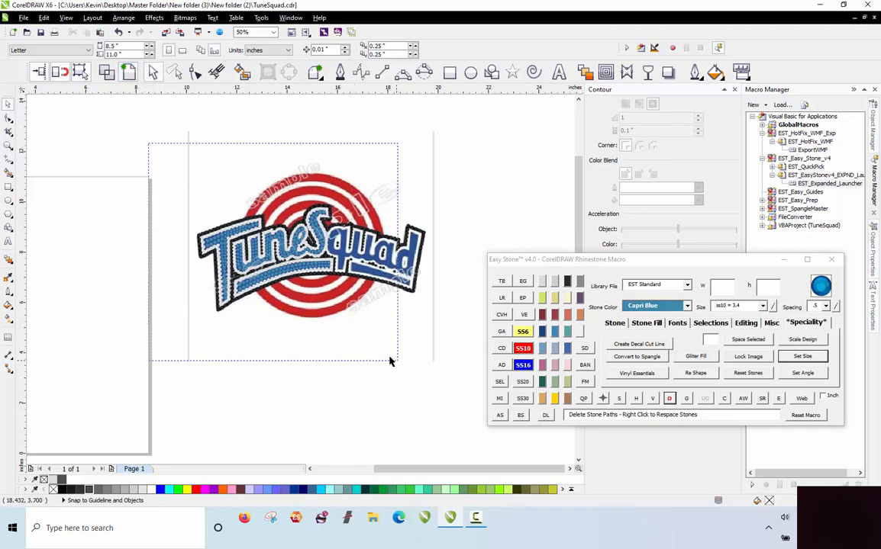
scroll(199, 221, down, 1)
drag(232, 232, 352, 386)
right_click(352, 385)
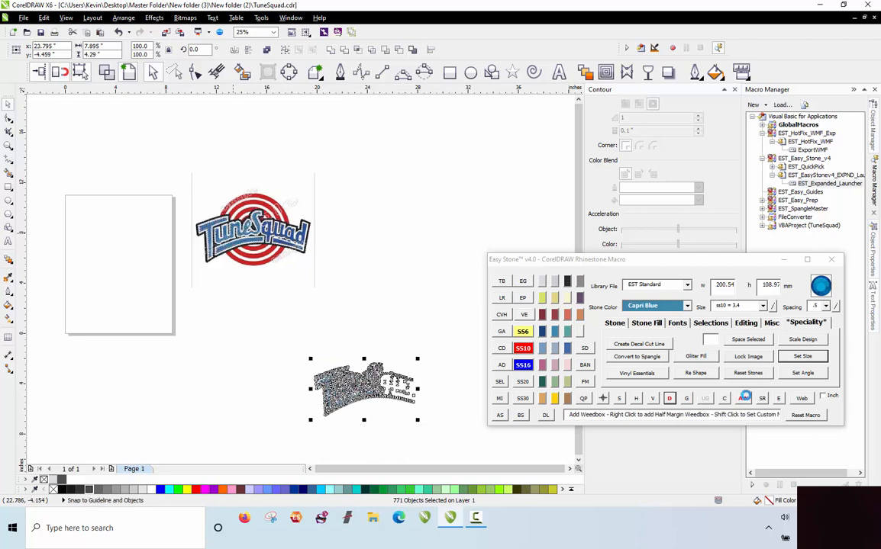
click(735, 404)
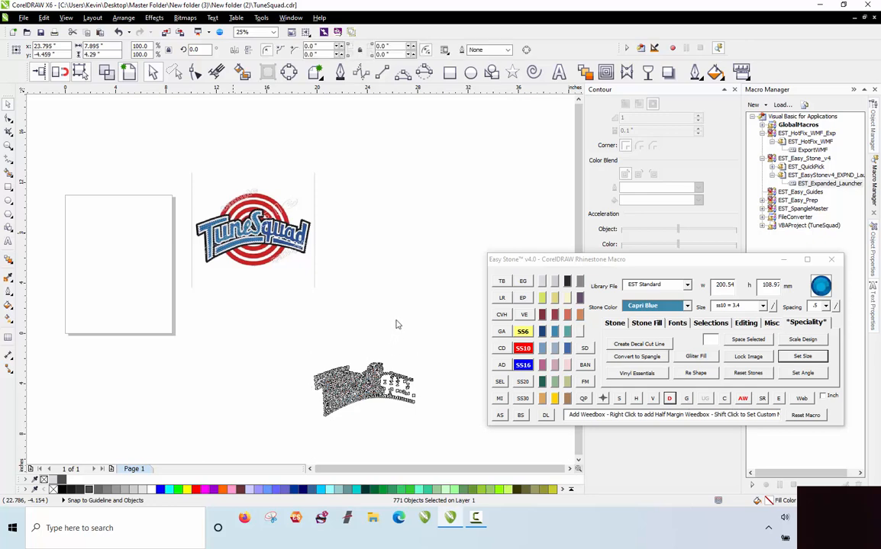
key(Escape)
Recolor the weedbox behind the copied stones dark gray and inspect the lettering against it
scroll(381, 380, up, 1)
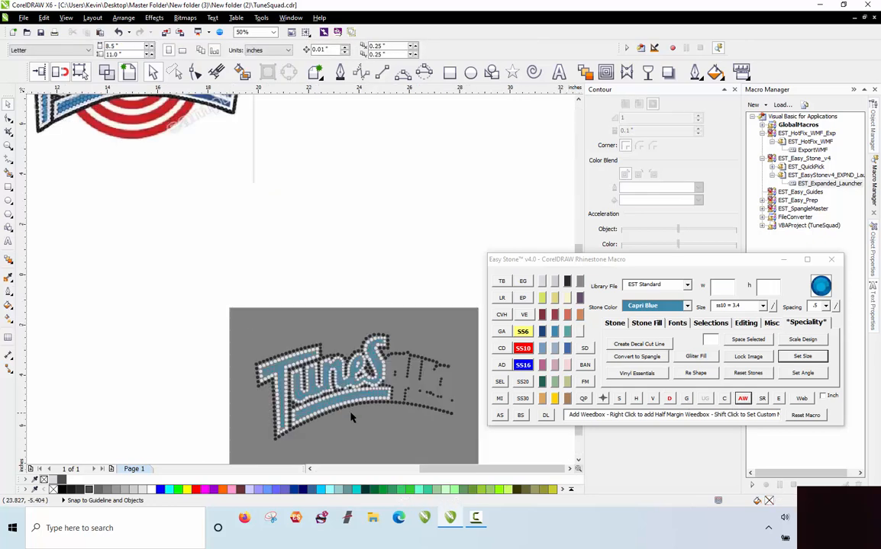
scroll(312, 345, up, 1)
scroll(269, 233, down, 1)
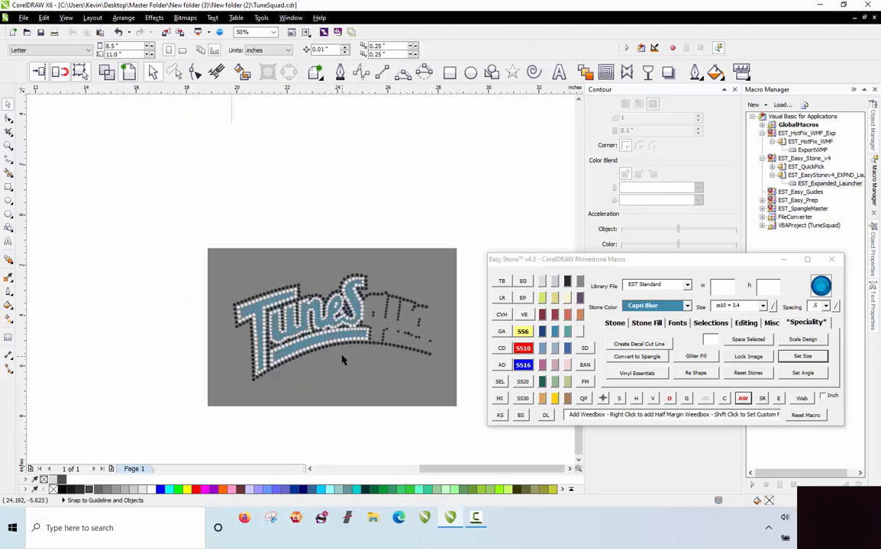
scroll(311, 327, up, 1)
click(328, 387)
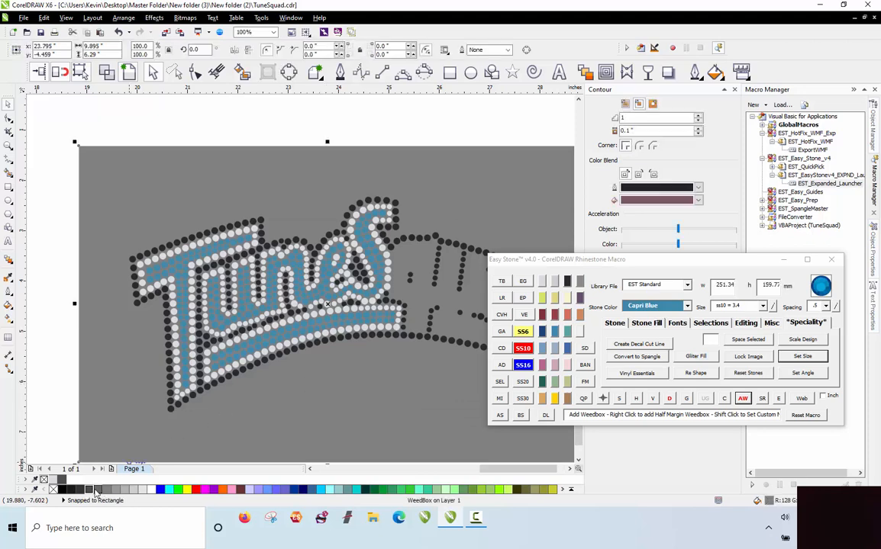
click(88, 490)
click(129, 325)
scroll(200, 208, down, 1)
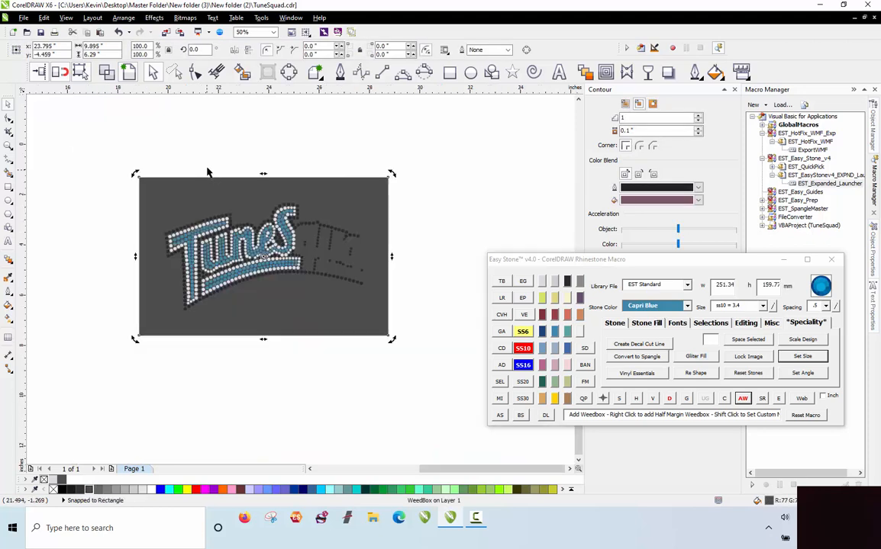
key(Escape)
scroll(206, 229, up, 1)
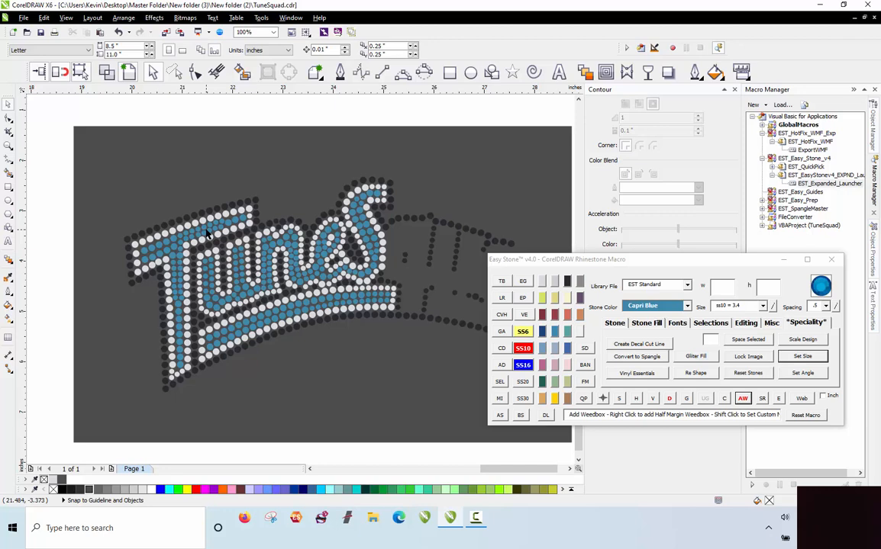
scroll(141, 215, down, 1)
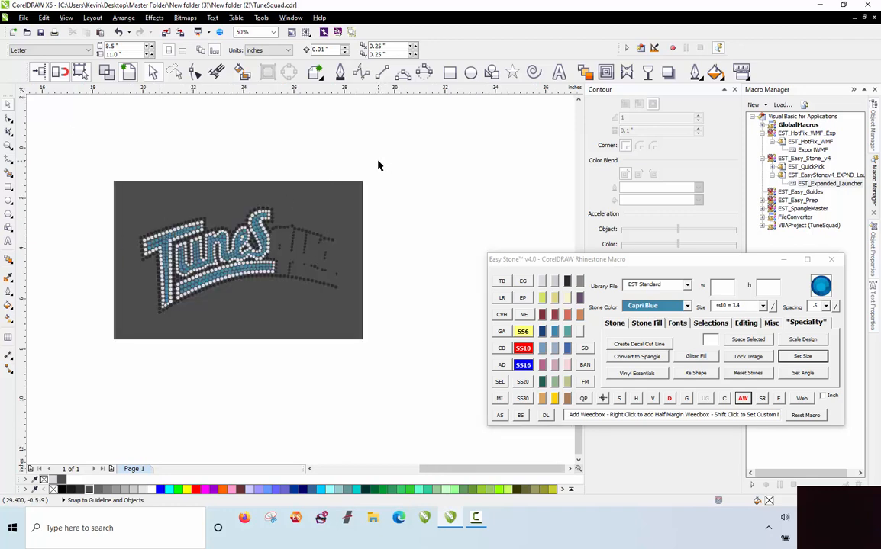
drag(87, 174, 400, 362)
click(391, 347)
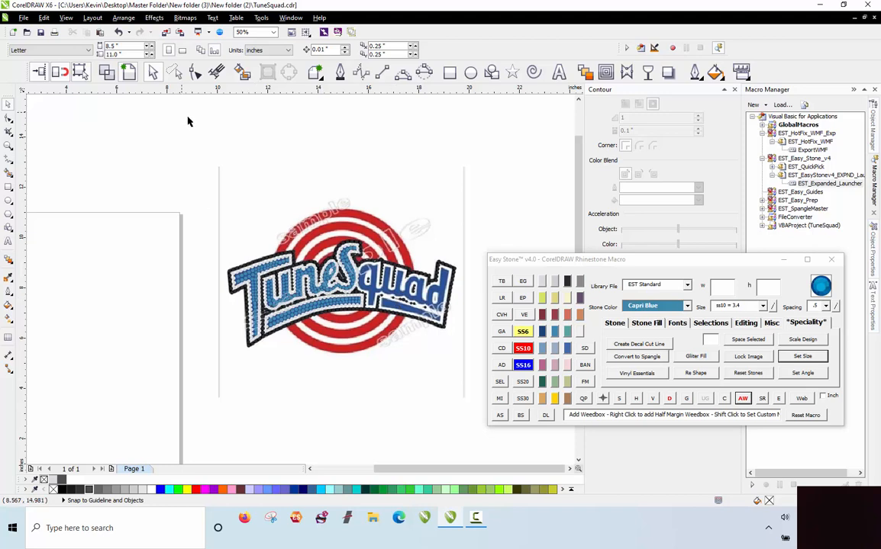
Group all the rhinestones on the logo artwork and lock the group
drag(174, 190, 471, 359)
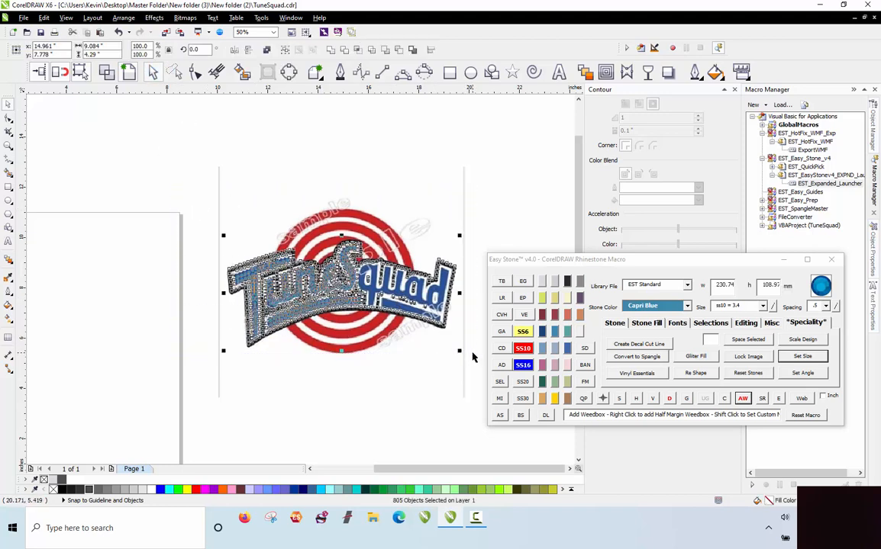
key(ctrl+g)
right_click(334, 283)
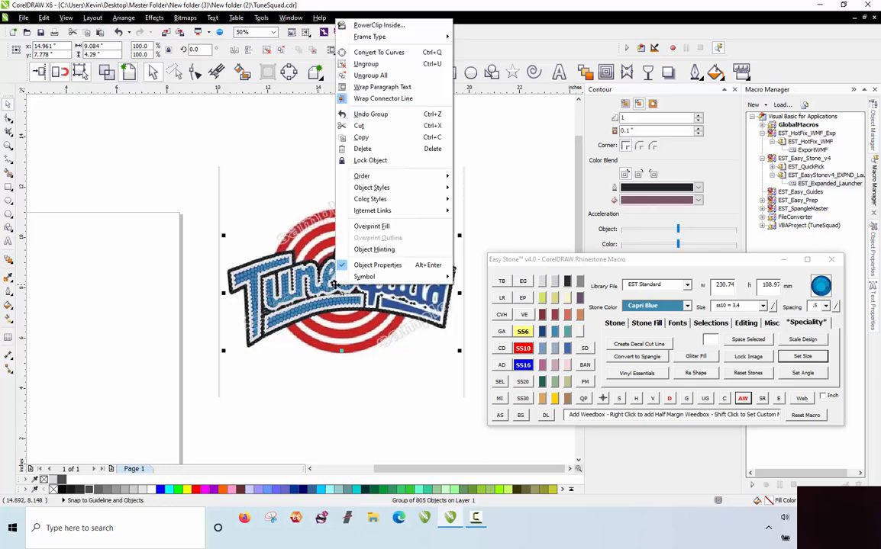
click(339, 160)
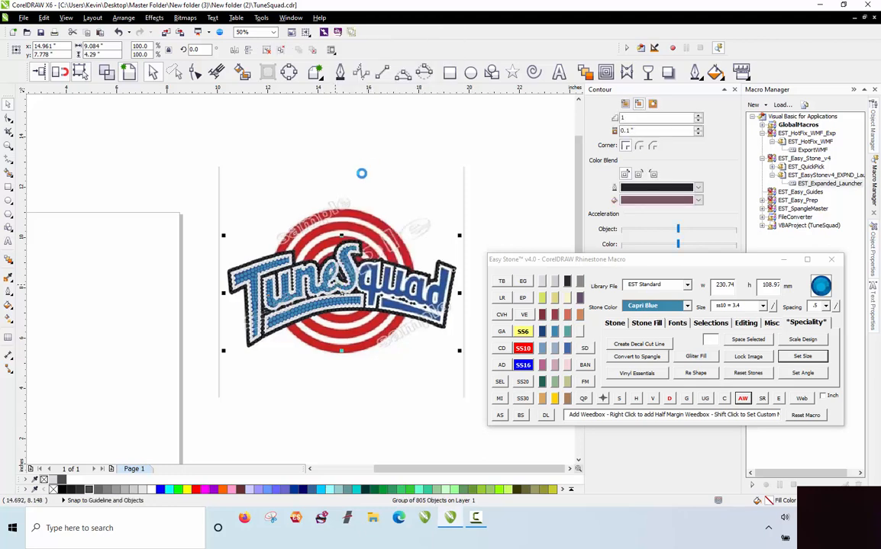
click(226, 188)
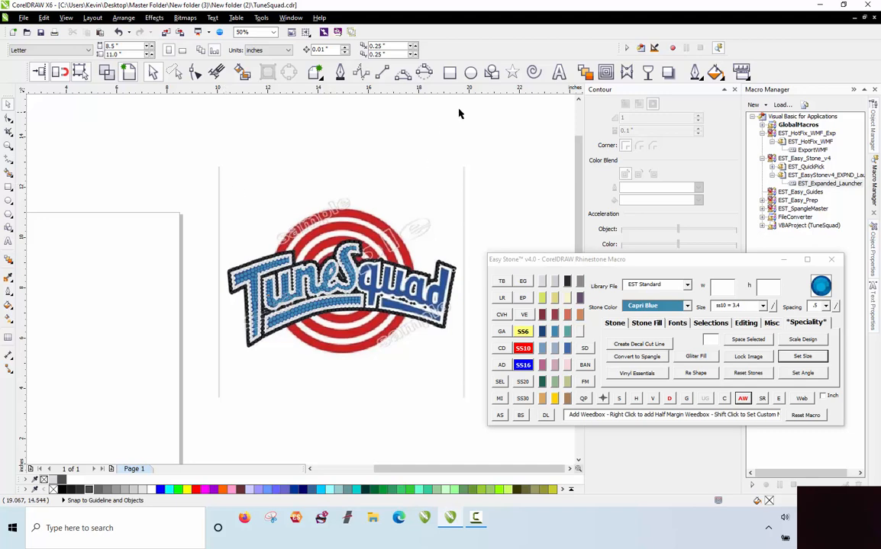
Draw a circle about 5.9 inches in diameter over the red and white target
click(470, 71)
drag(256, 188, 411, 343)
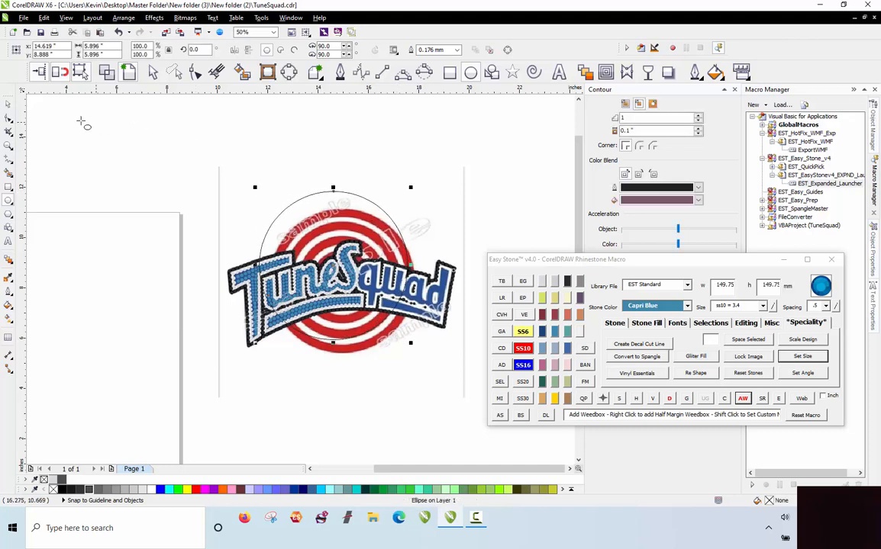
click(8, 105)
click(85, 136)
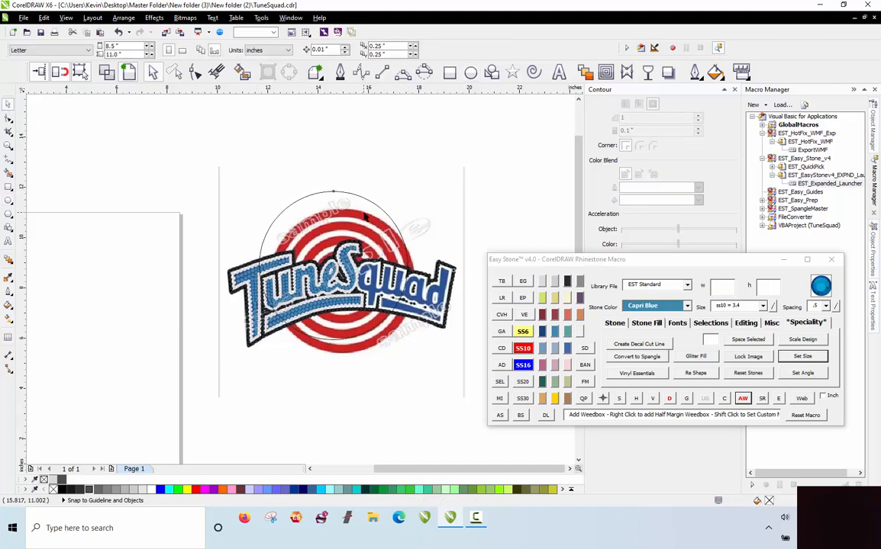
Move the circle onto the target's outer edge and resize it to about 5.8 inches in diameter to match
click(387, 206)
scroll(386, 210, up, 2)
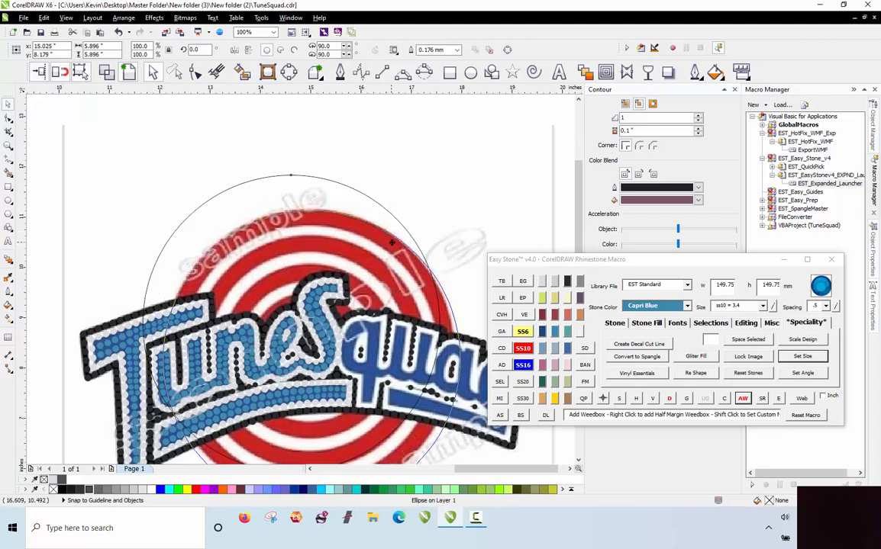
scroll(386, 145, down, 2)
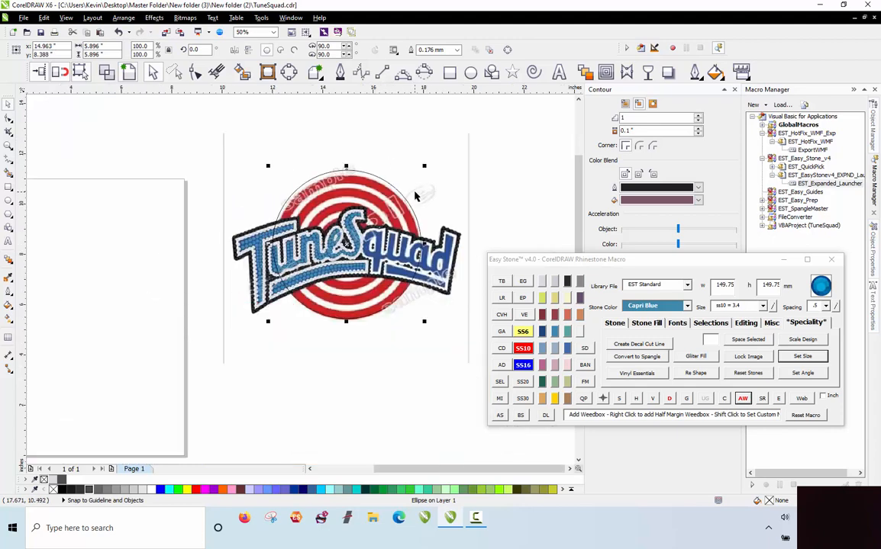
scroll(369, 157, up, 2)
drag(430, 145, 426, 149)
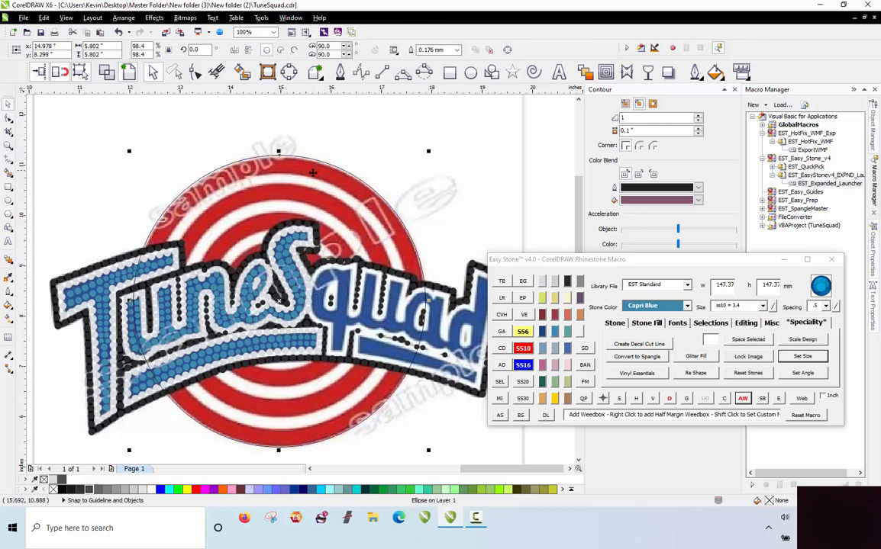
click(381, 128)
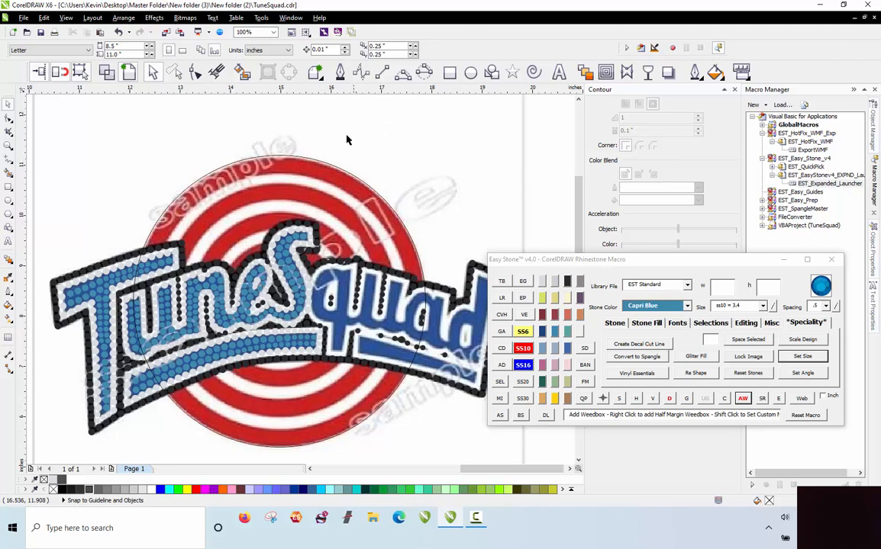
Create an island fill of concentric circles inside the target circle with a 3.9 offset and switch the drawing to wireframe view
click(312, 161)
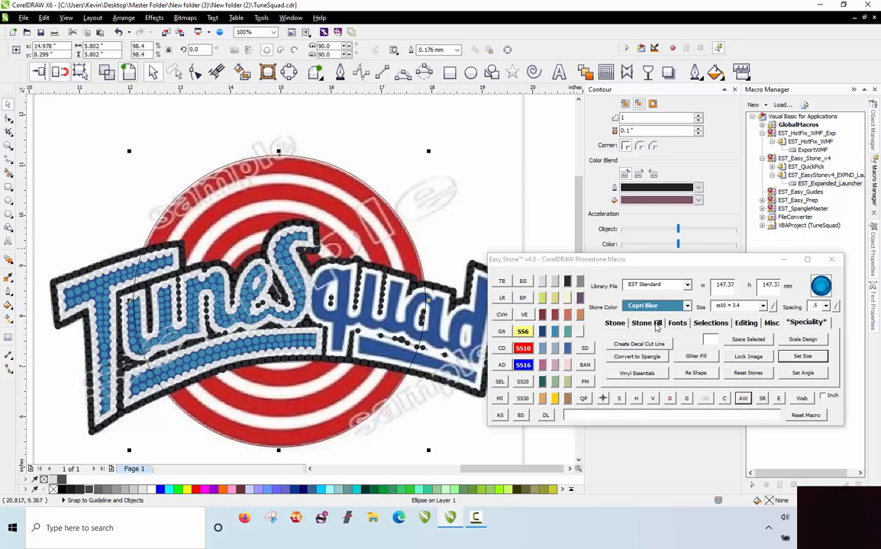
click(646, 324)
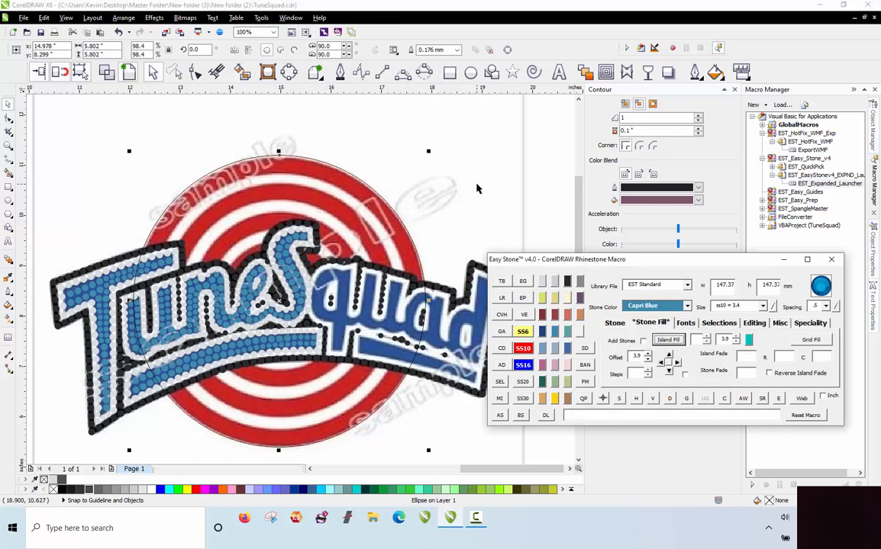
click(470, 188)
click(371, 192)
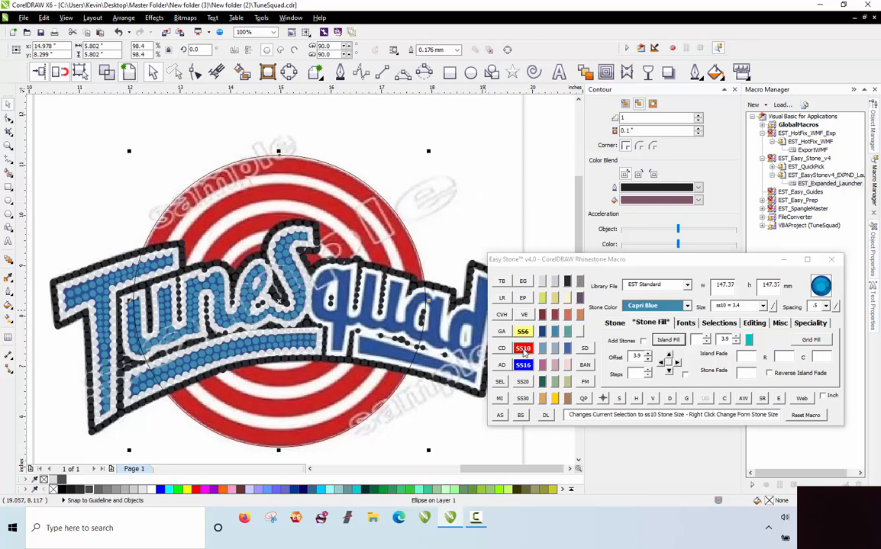
click(425, 184)
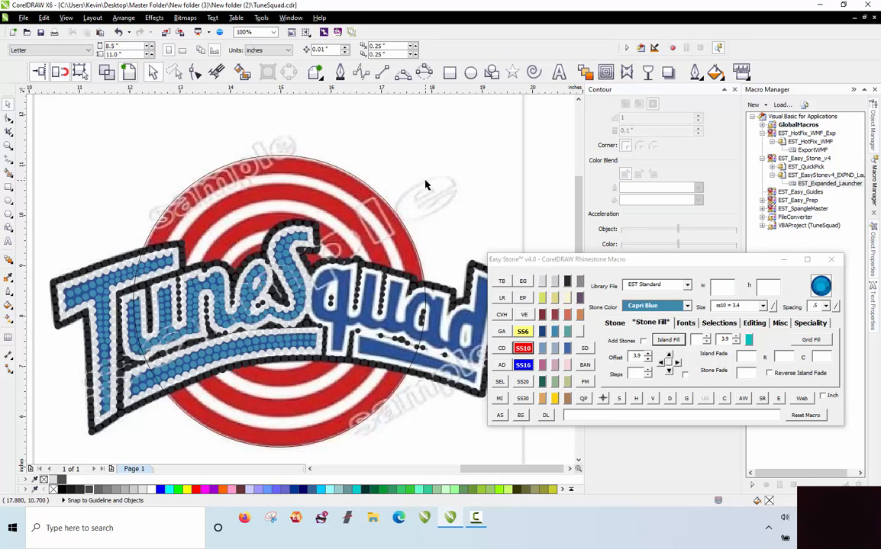
click(343, 180)
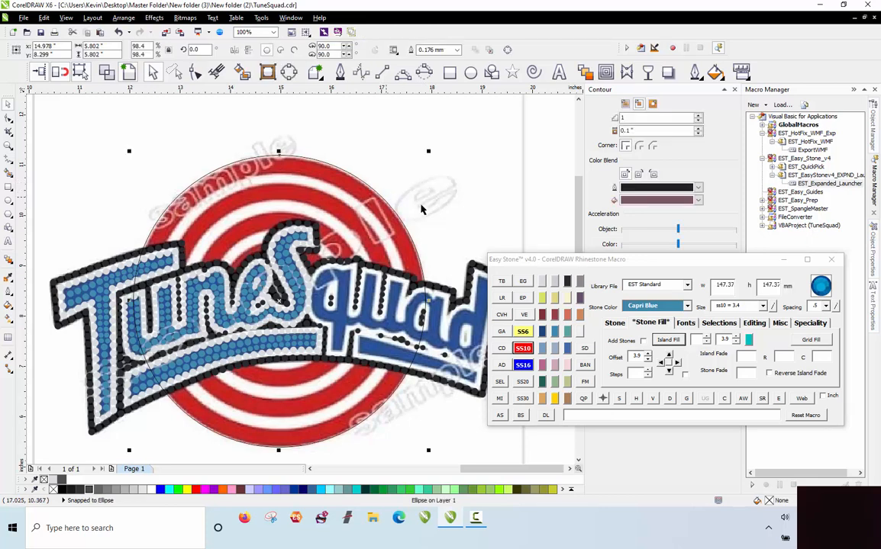
click(668, 343)
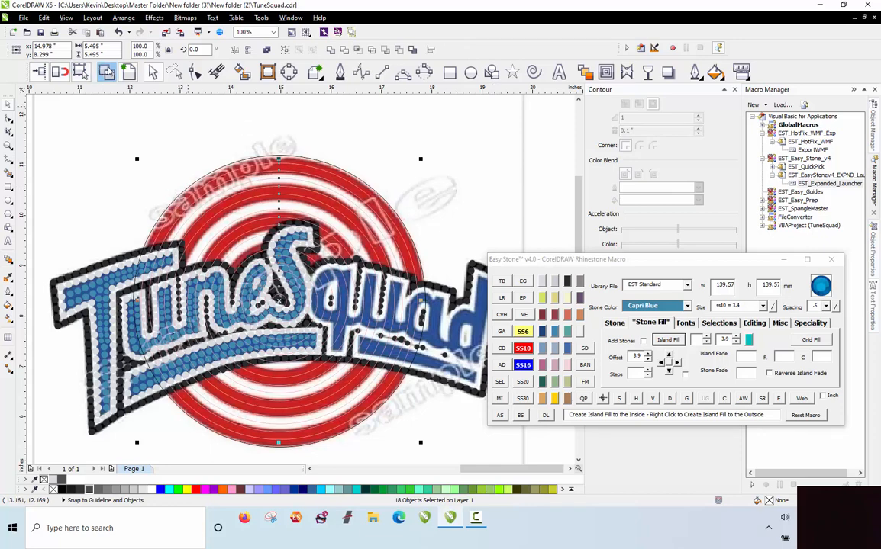
click(104, 72)
click(108, 135)
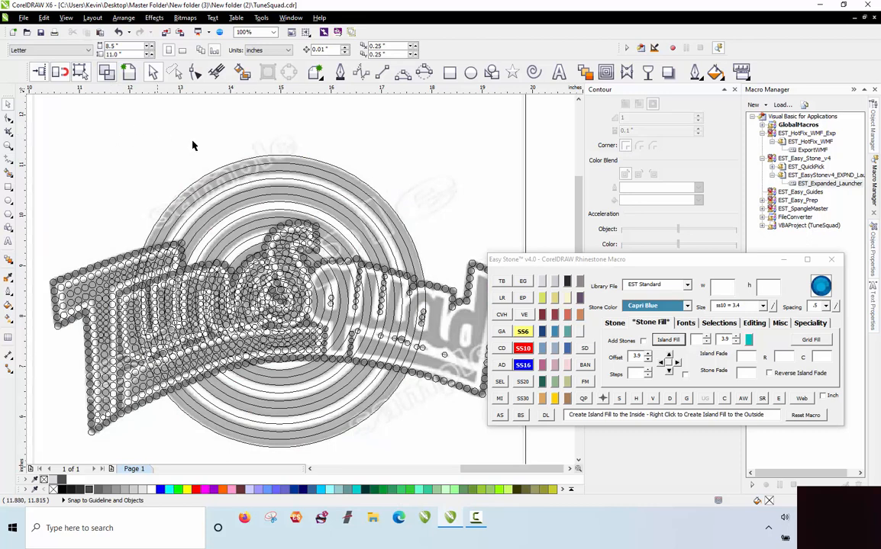
Select the three outermost circles of the target and set the stone color to Siam
scroll(355, 167, up, 1)
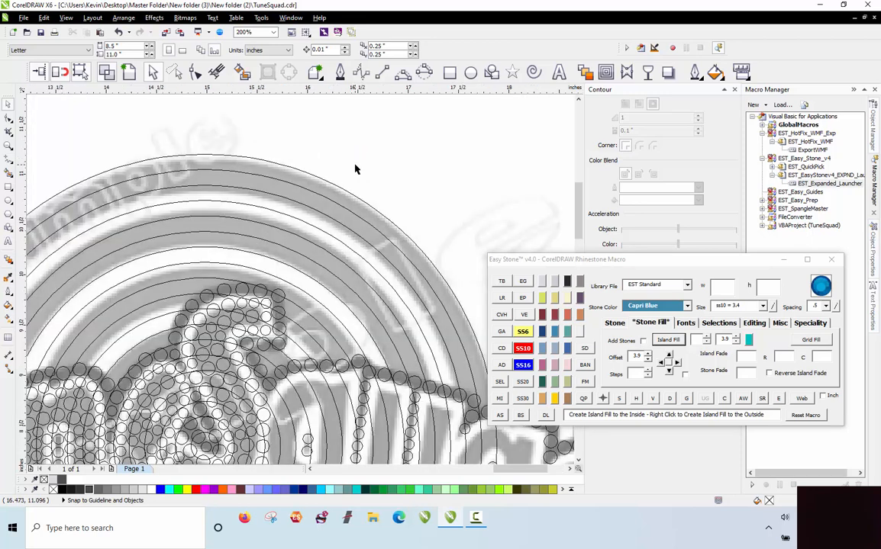
drag(364, 163, 316, 213)
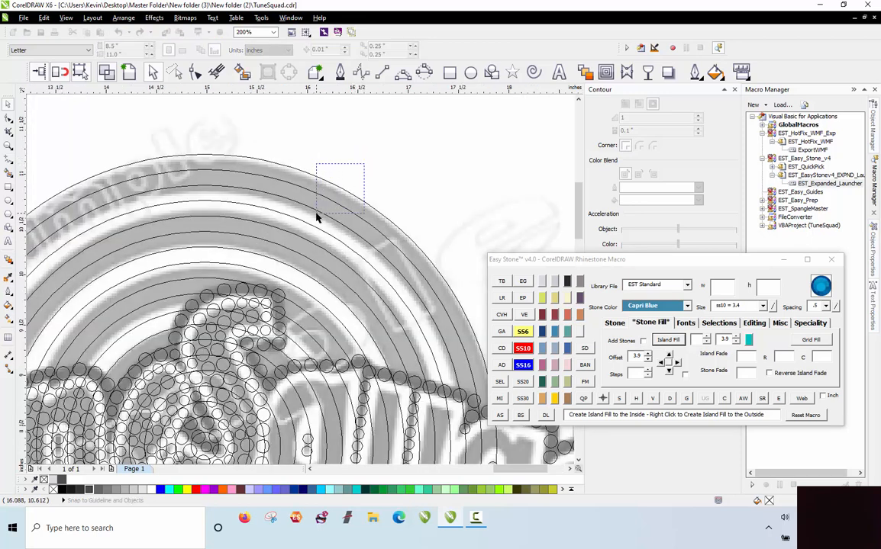
drag(316, 217, 315, 213)
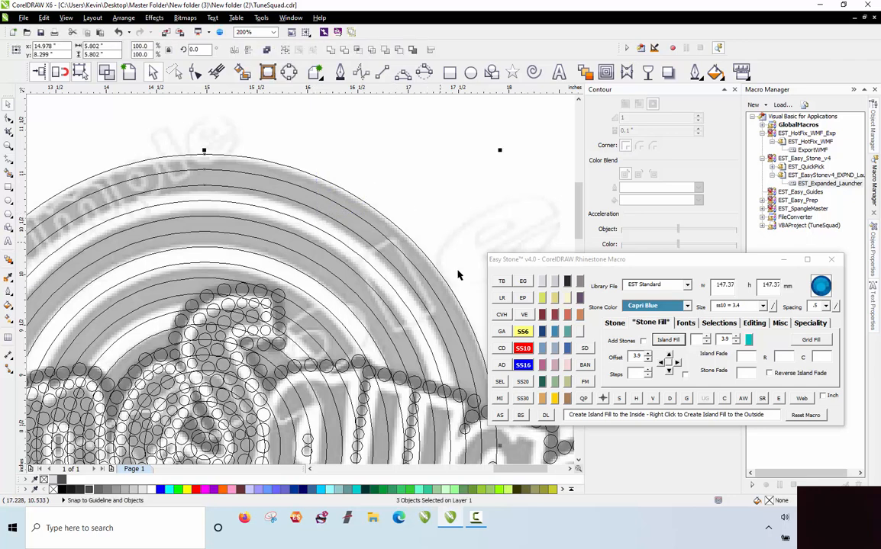
click(542, 314)
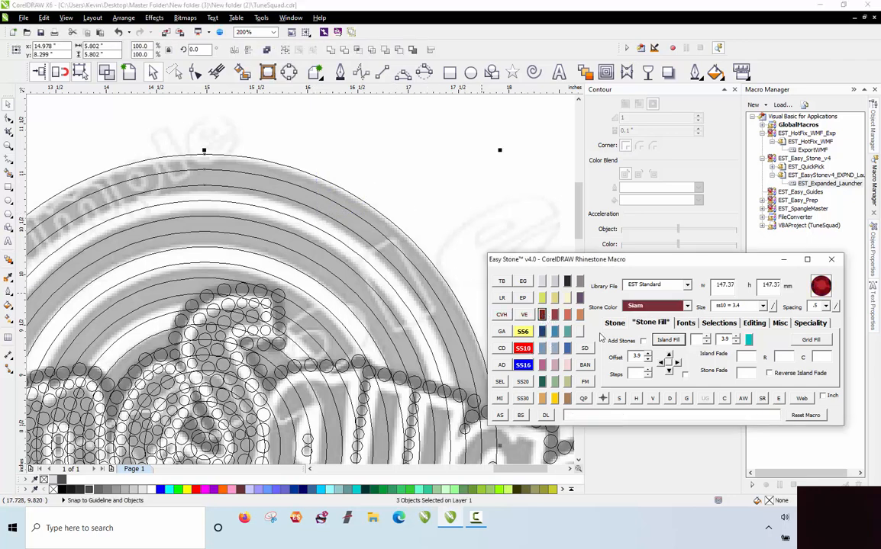
Try adding ss10 Siam stones along the three outermost circles, and undo the placement
click(502, 415)
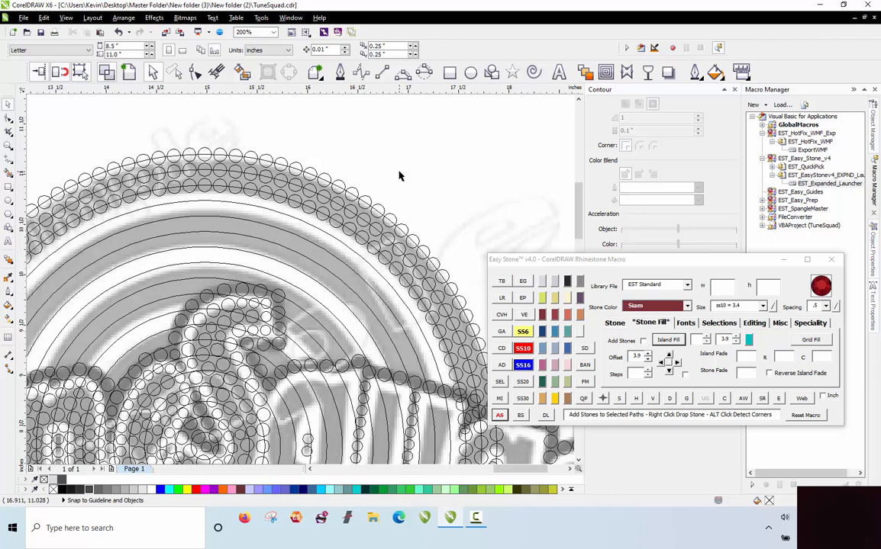
key(ctrl+z)
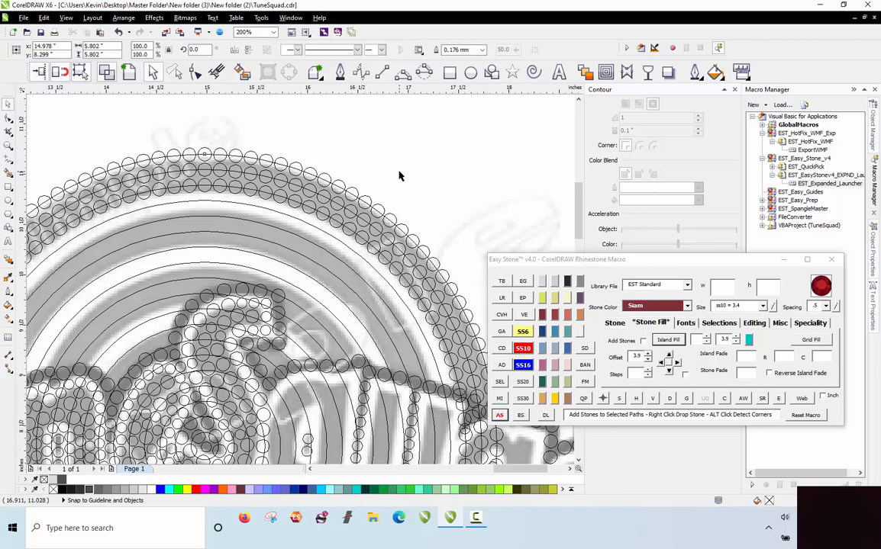
key(Escape)
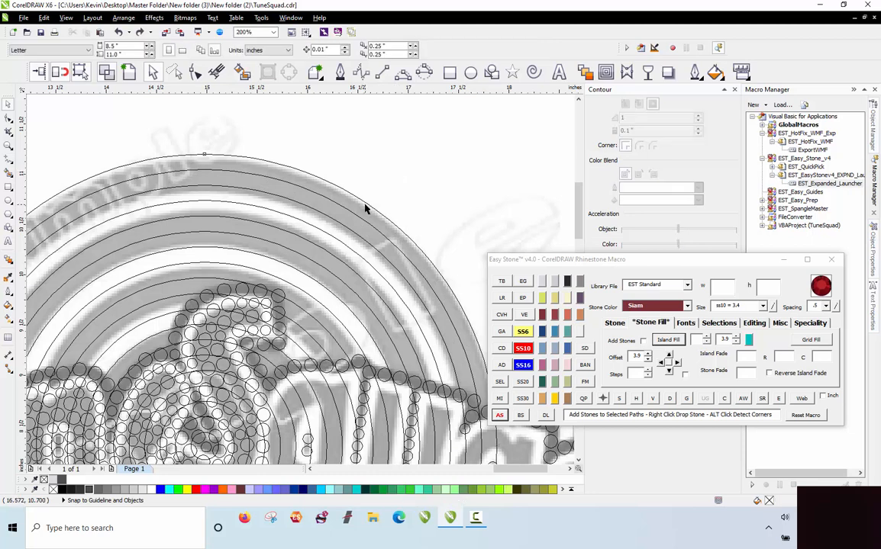
Add ss10 Siam stones along the two outermost circles and along the 4.574-inch circle and the one just inside it
click(365, 200)
shift+click(350, 211)
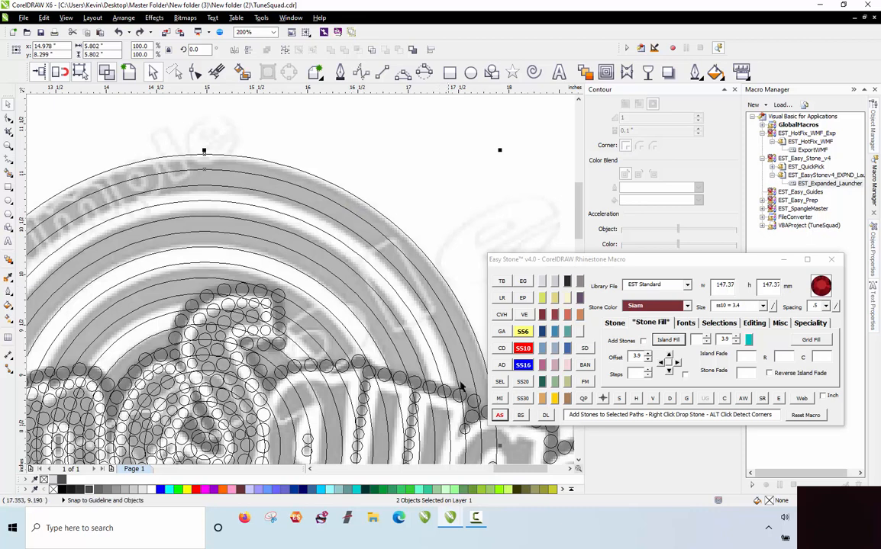
click(499, 415)
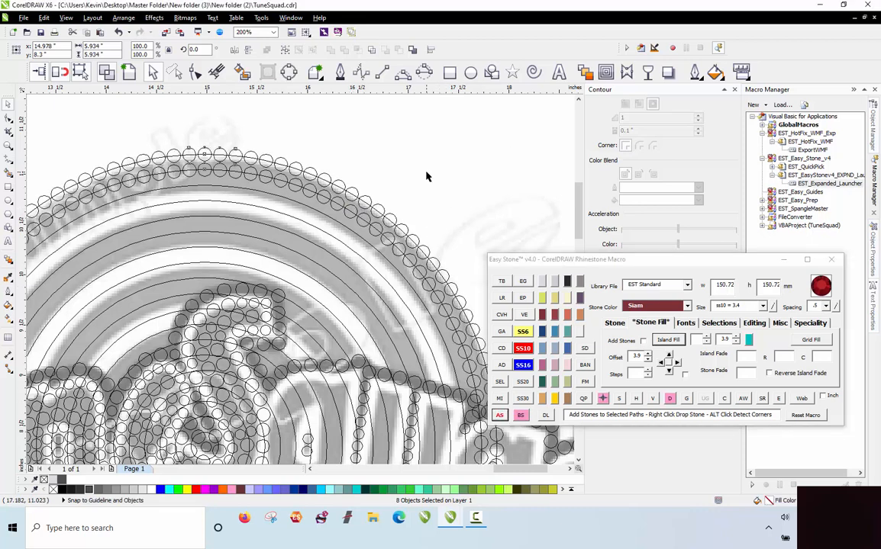
click(319, 276)
shift+click(321, 267)
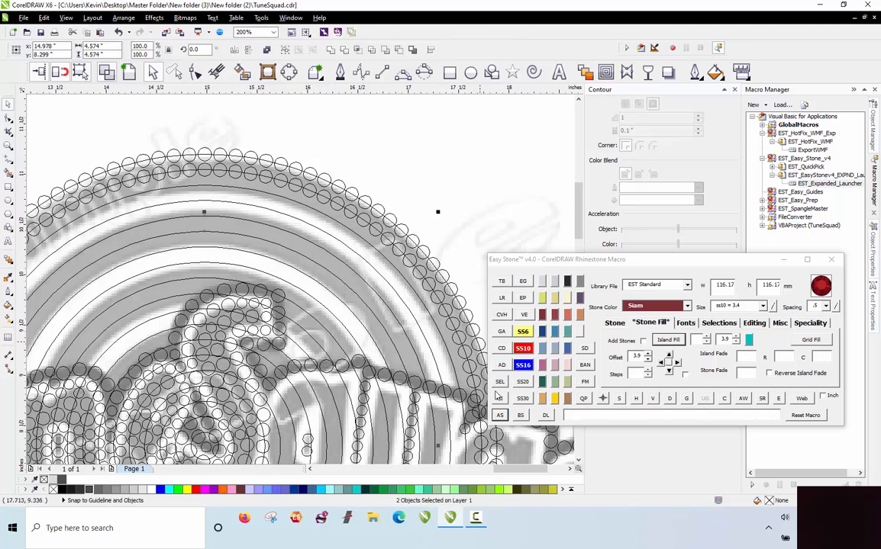
click(499, 416)
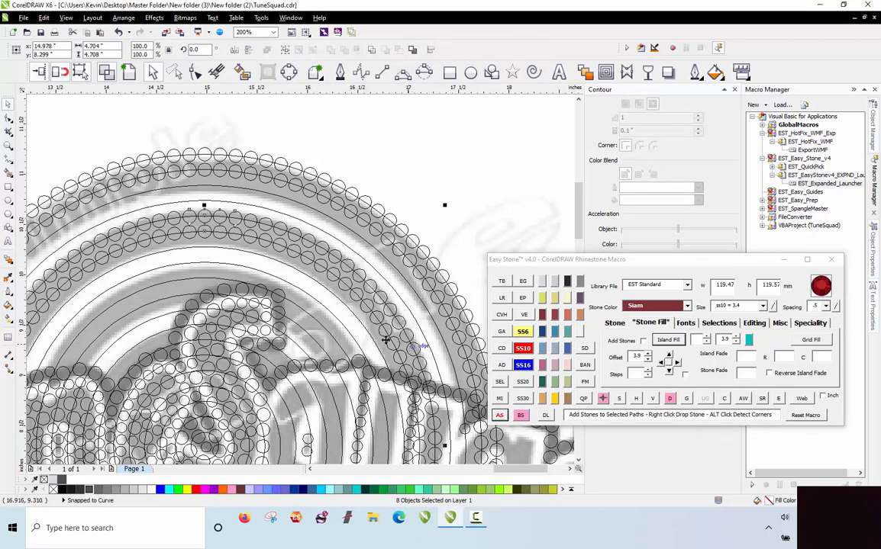
Try adding ss10 Siam stones along the 3.652-inch circle and the circle just inside it
click(325, 312)
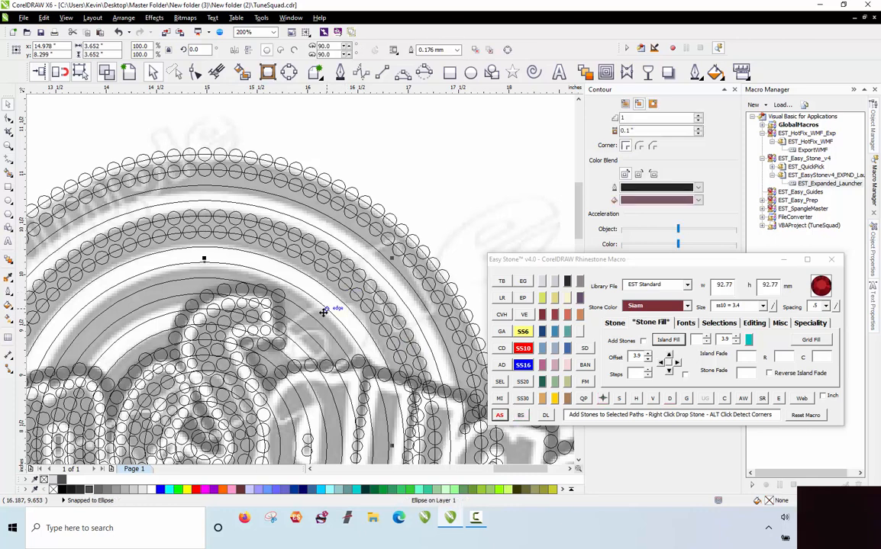
shift+click(318, 324)
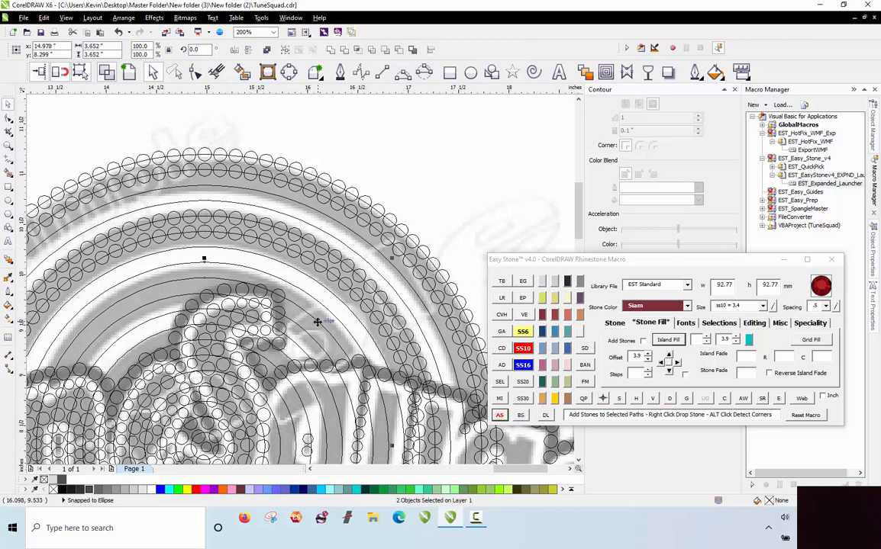
click(500, 416)
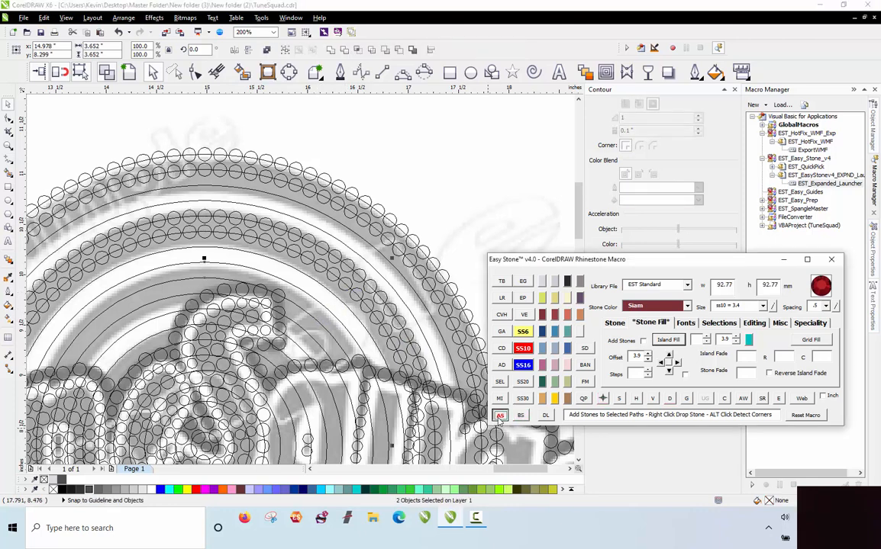
click(473, 216)
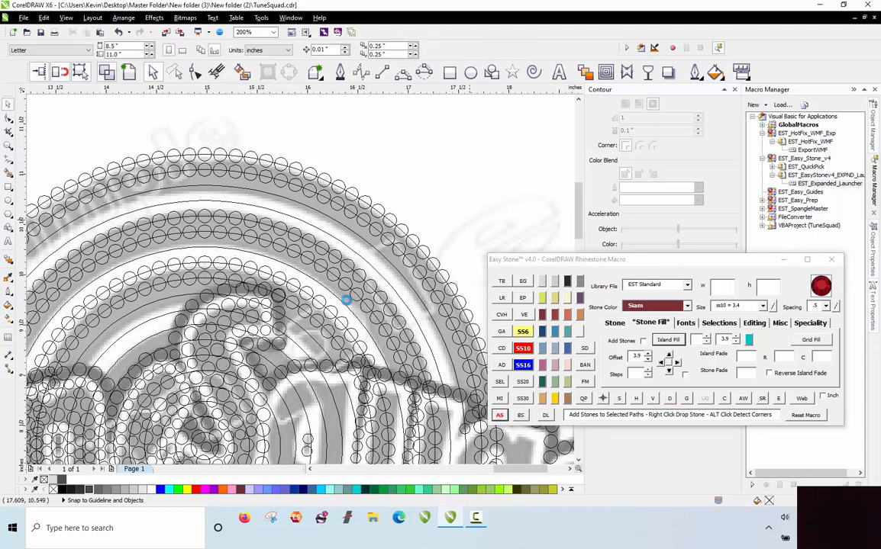
Add ss10 Siam stones along the 3.345-inch circle and the circle just inside it, covering the third red ring
click(313, 283)
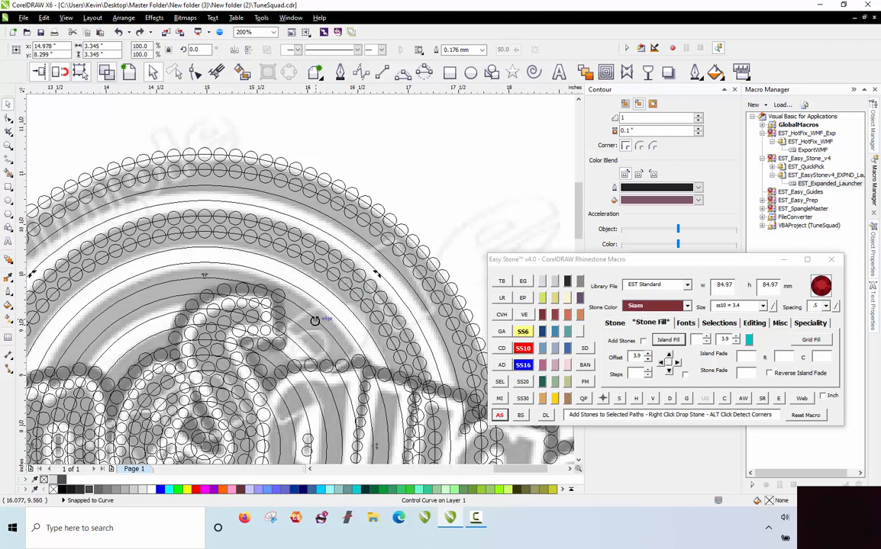
click(328, 331)
click(311, 339)
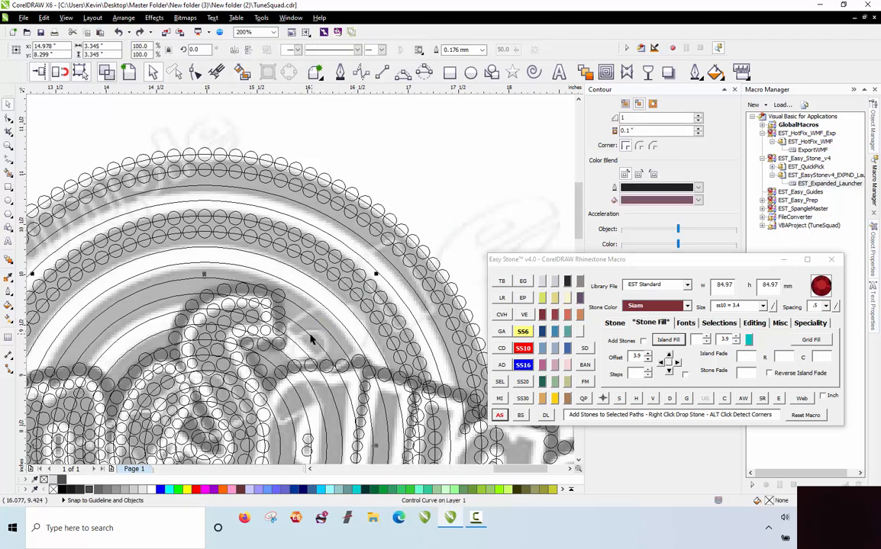
shift+click(311, 341)
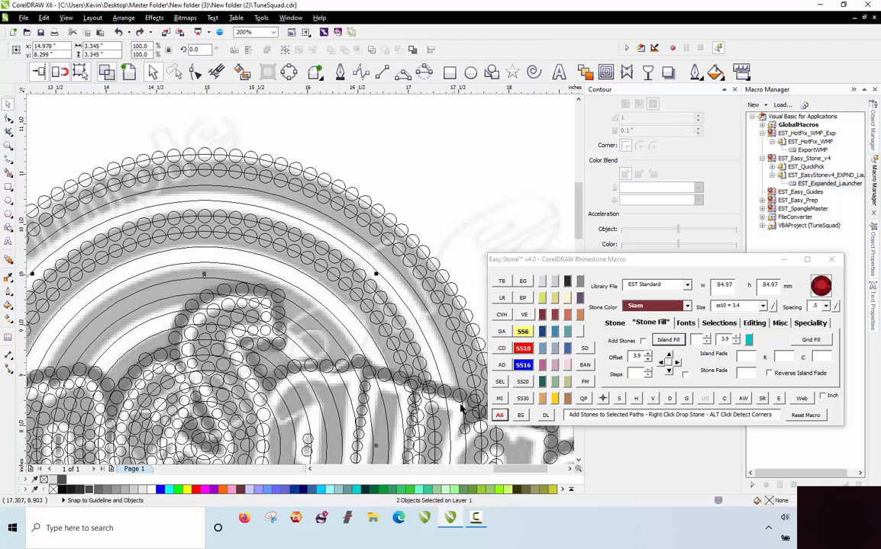
click(499, 415)
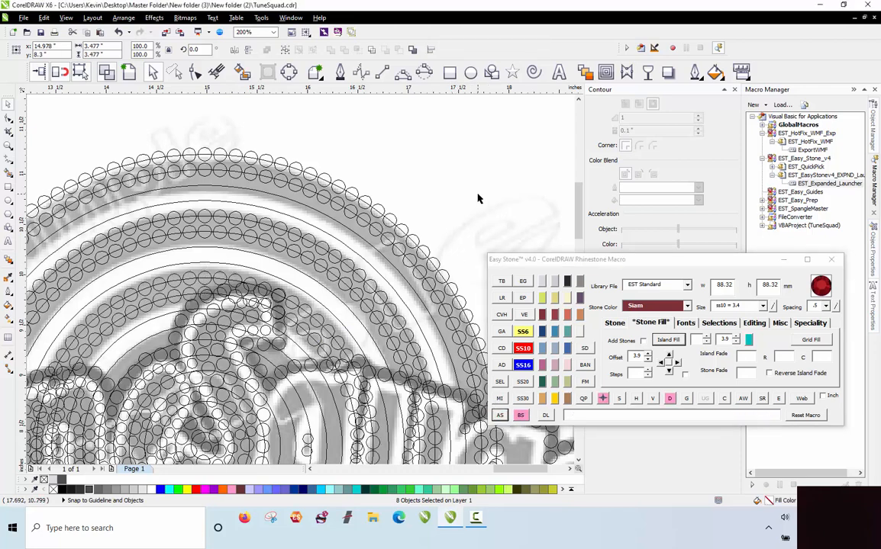
click(345, 163)
Add ss10 Siam stones along the 2.117-inch circle and the circle just inside it
scroll(328, 284, down, 2)
scroll(330, 275, up, 2)
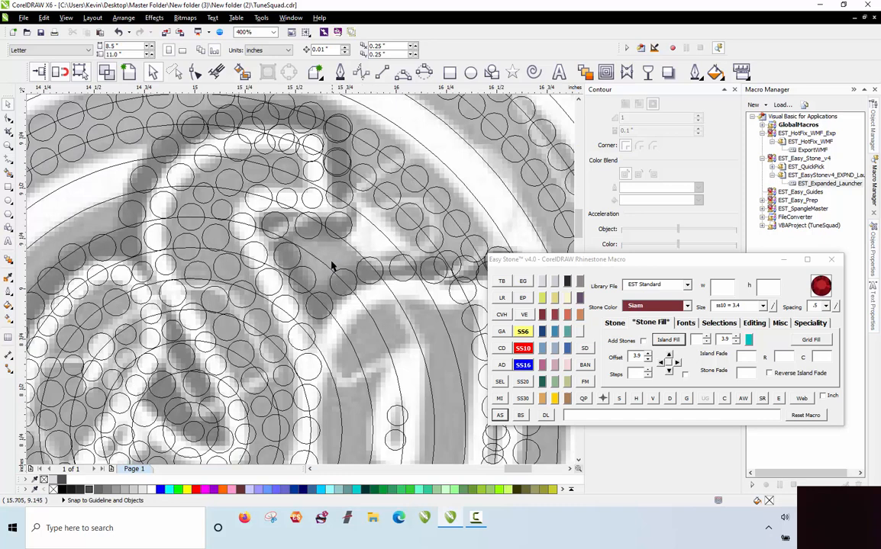
click(325, 268)
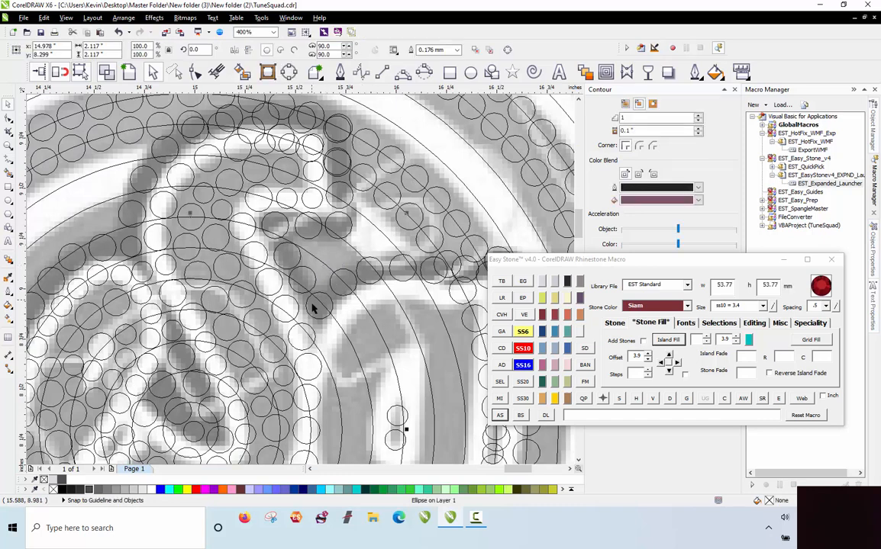
shift+click(344, 327)
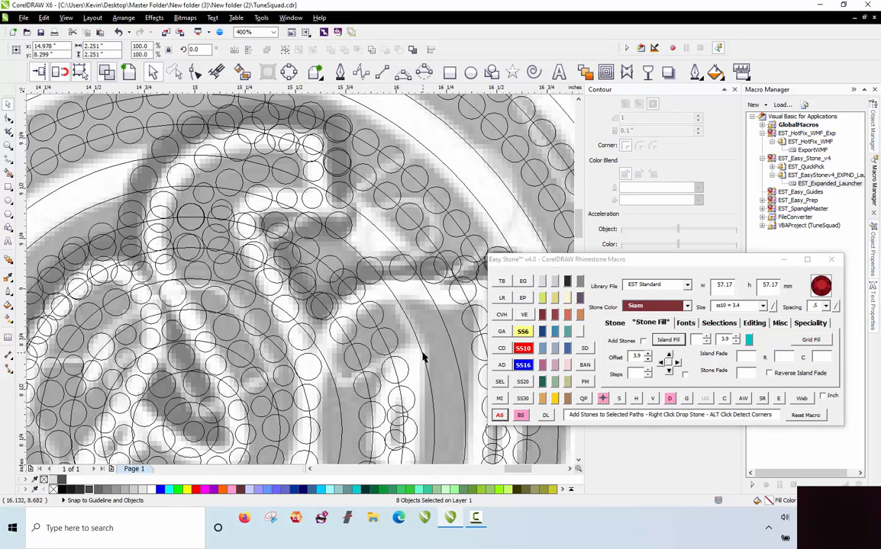
Set the stone color to Citrine and add stones along the circle pairs starting at the 2.731-inch and 3.96-inch circles
click(457, 341)
shift+click(453, 343)
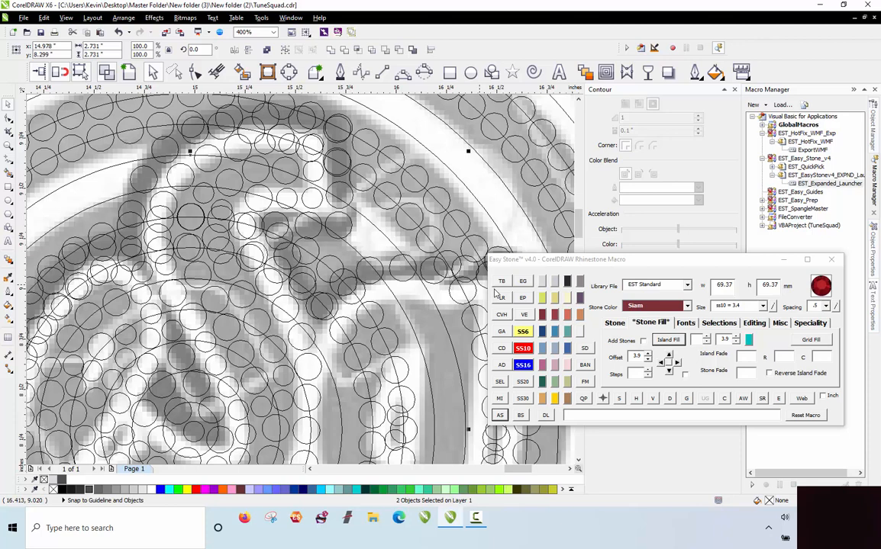
click(554, 298)
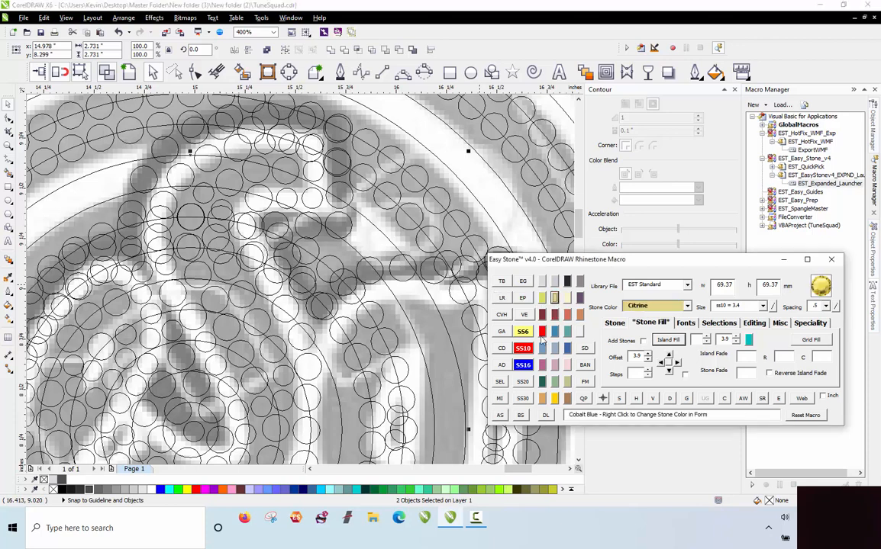
click(500, 415)
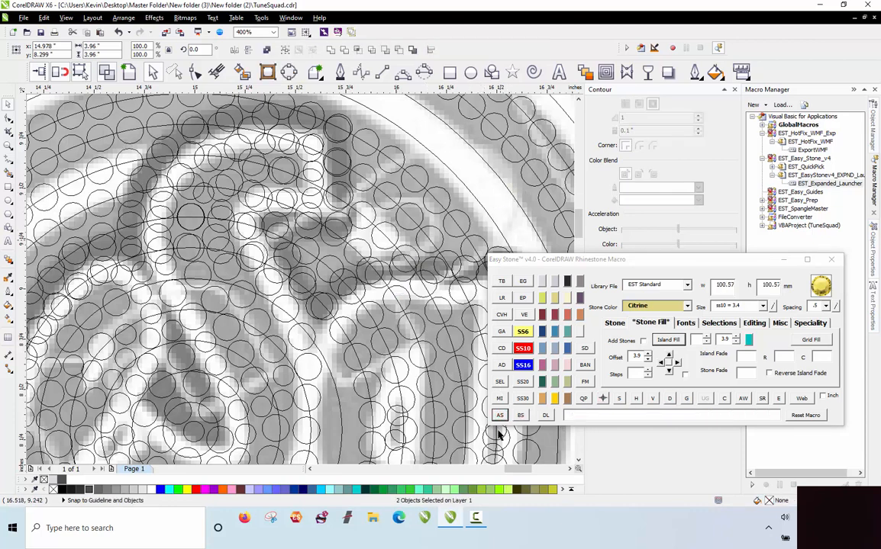
click(500, 415)
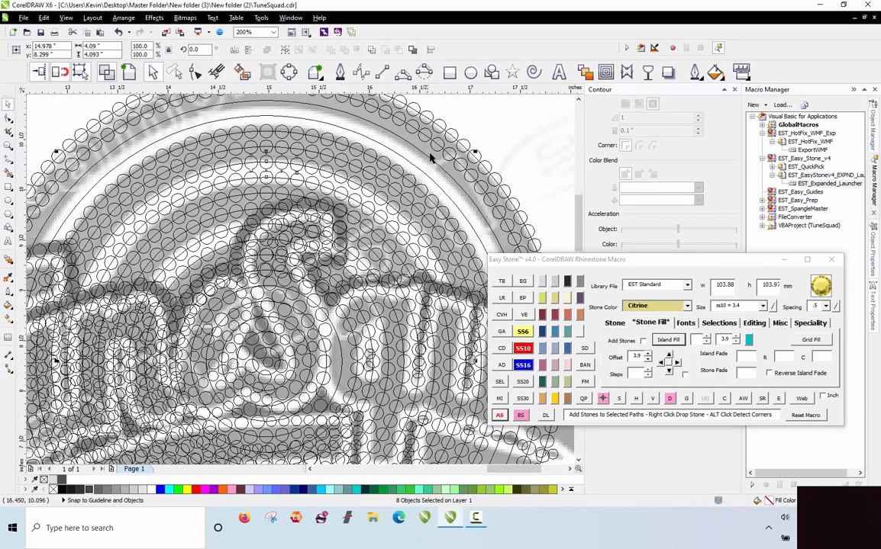
Add ss10 Citrine stones along the 5.188-inch circle and the circle just inside it
scroll(430, 158, up, 2)
click(451, 219)
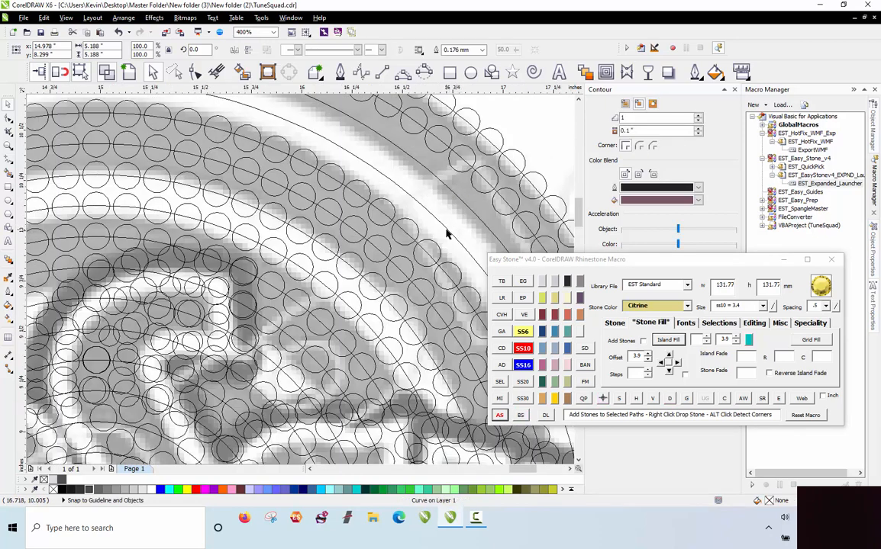
key(Escape)
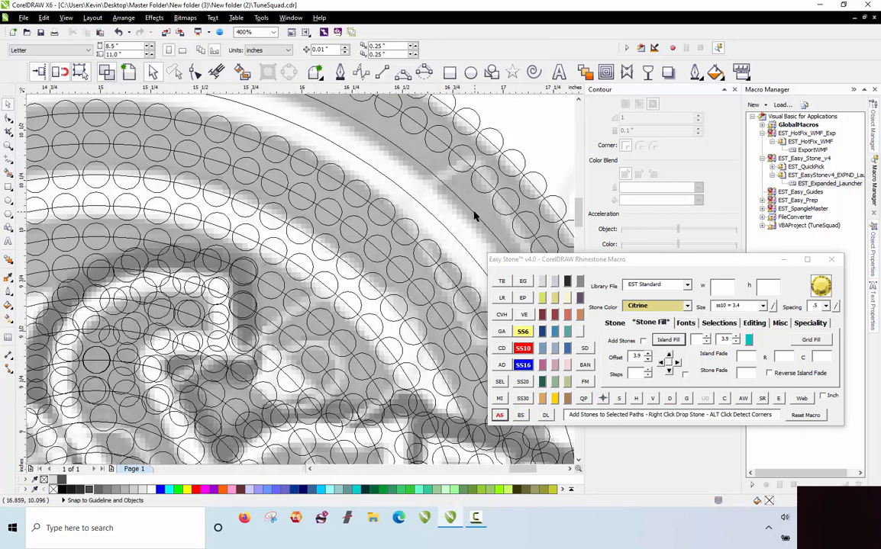
click(473, 216)
shift+click(489, 437)
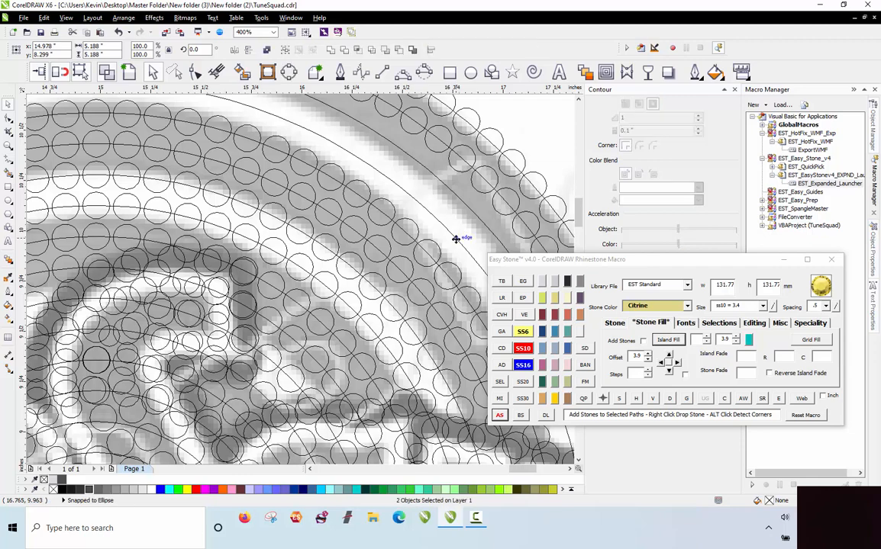
click(520, 415)
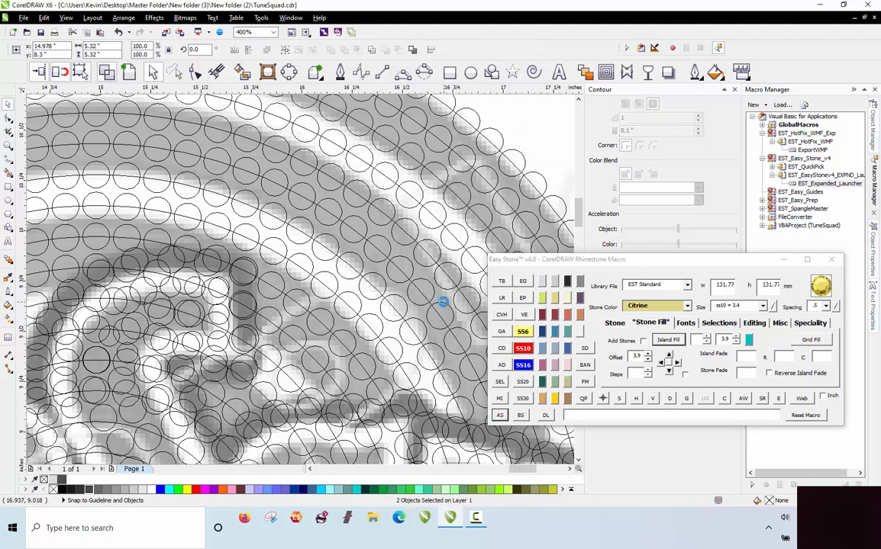
Show the design in full color and delete the stone paths of all the circular target's rings
scroll(365, 279, down, 2)
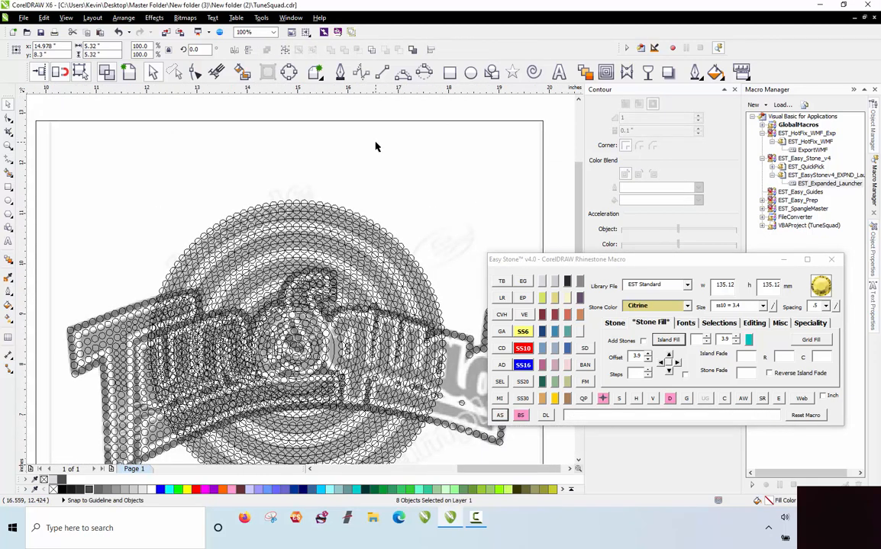
click(293, 141)
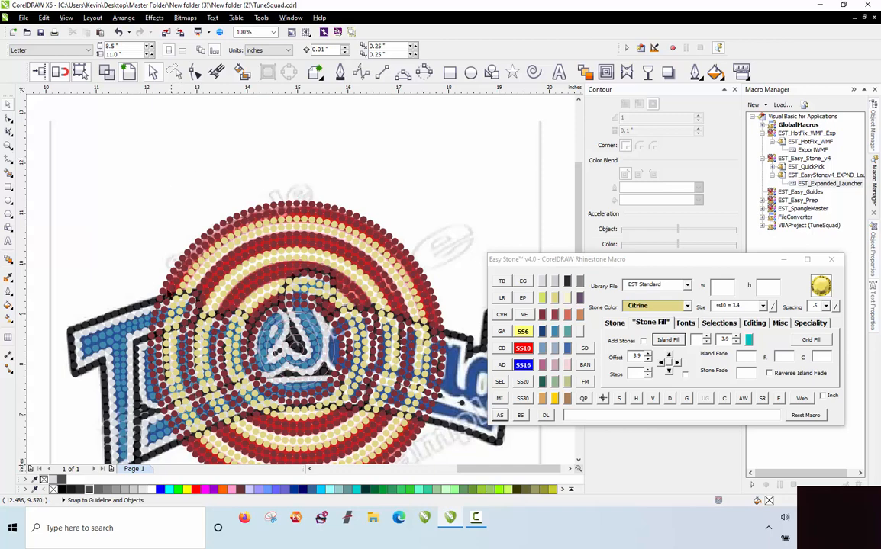
scroll(152, 266, up, 3)
scroll(176, 201, down, 3)
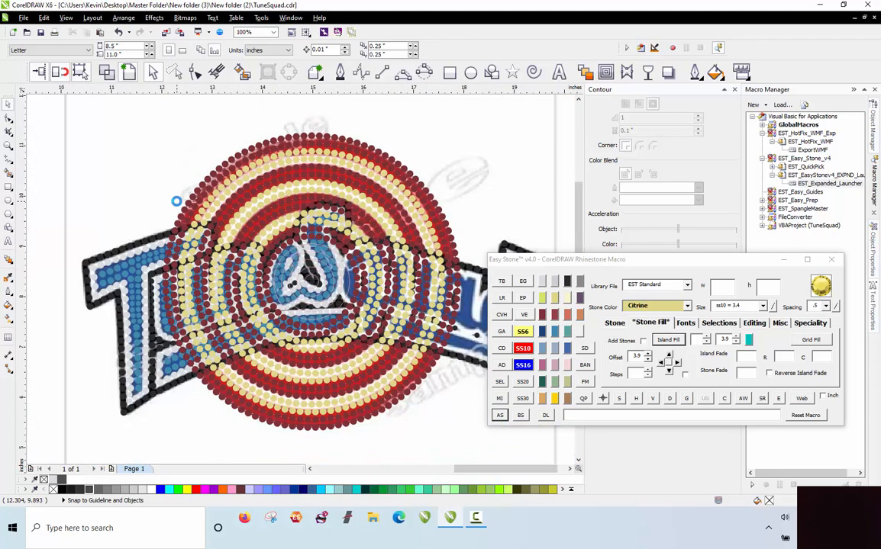
drag(149, 125, 538, 432)
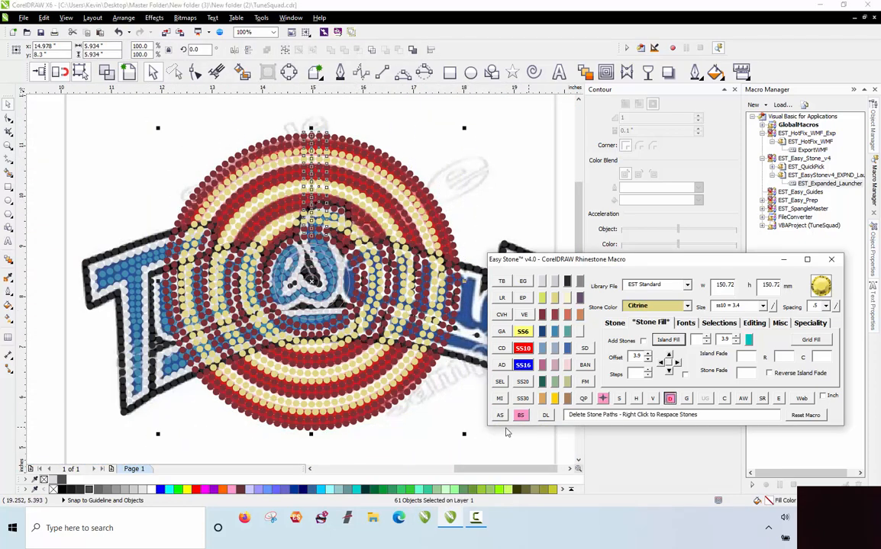
click(427, 425)
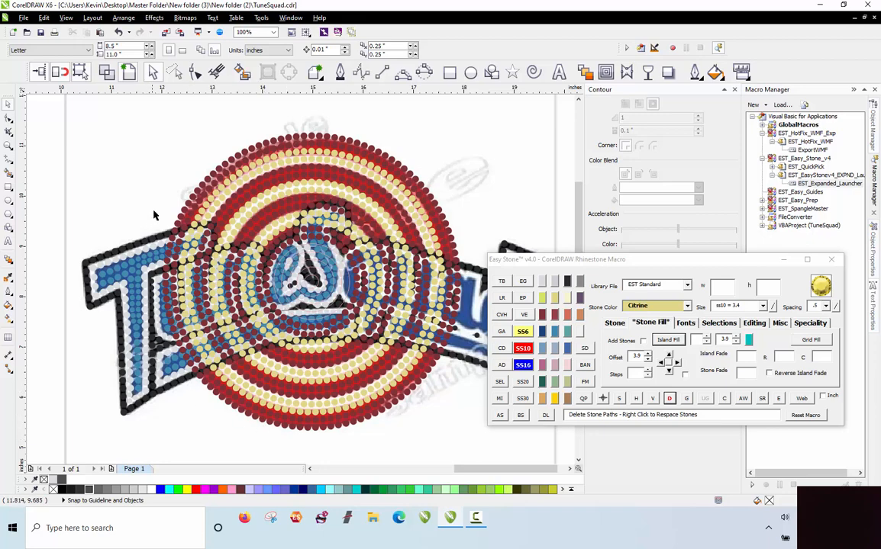
Delete the Siam and Citrine ring stones covering the black outline along the top edge of the letter T
scroll(153, 215, up, 3)
scroll(154, 279, down, 3)
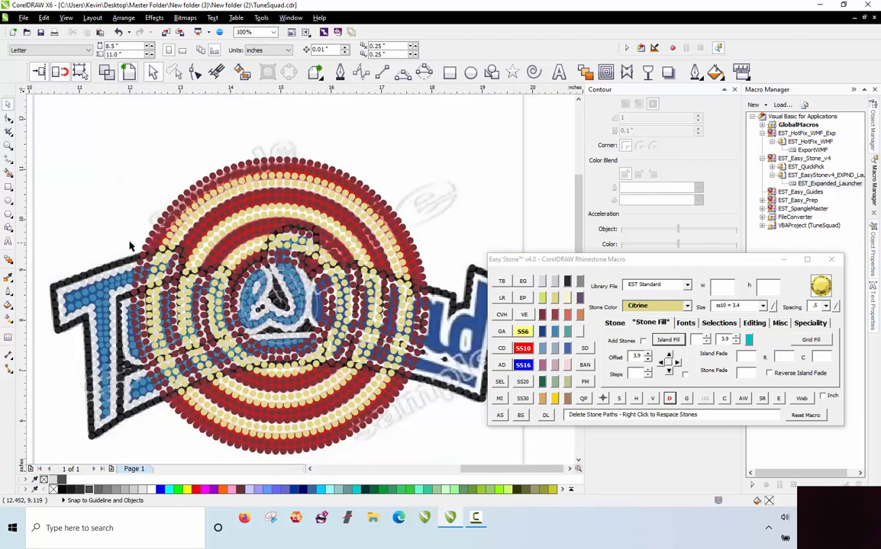
scroll(130, 246, up, 5)
click(174, 293)
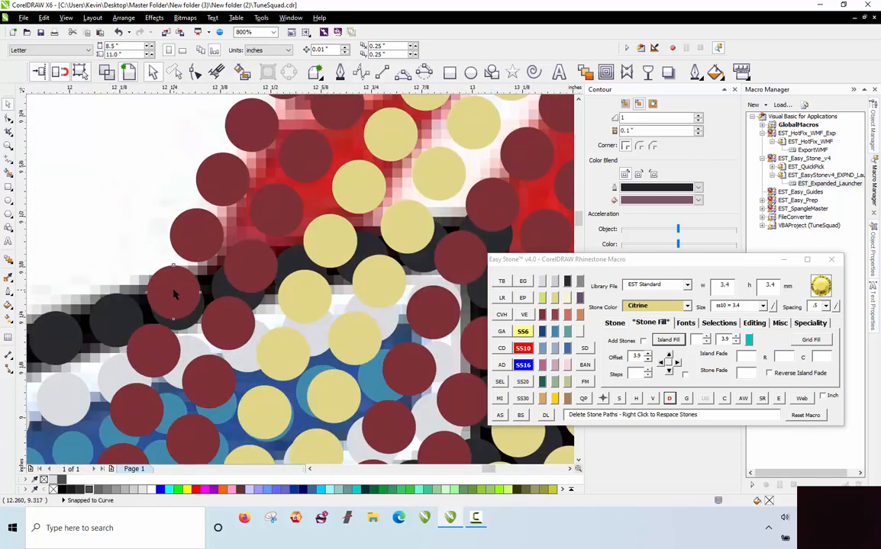
click(175, 294)
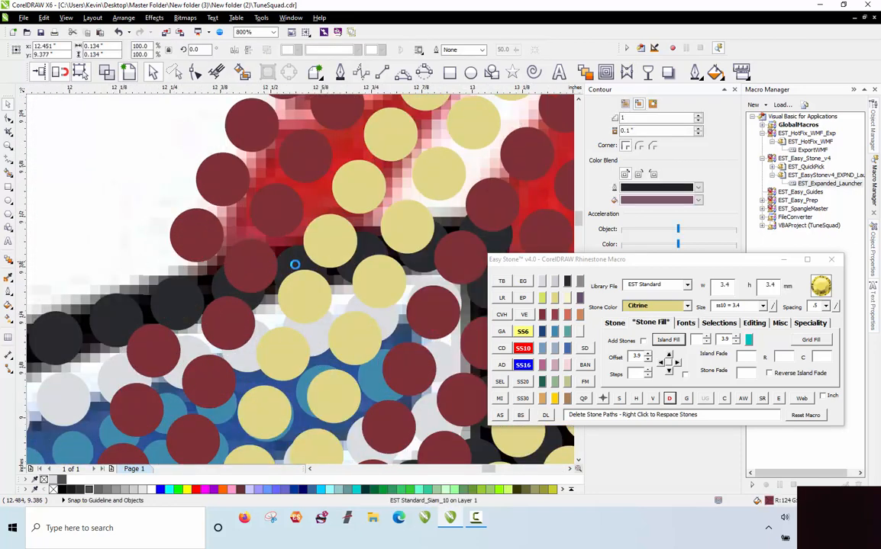
click(488, 217)
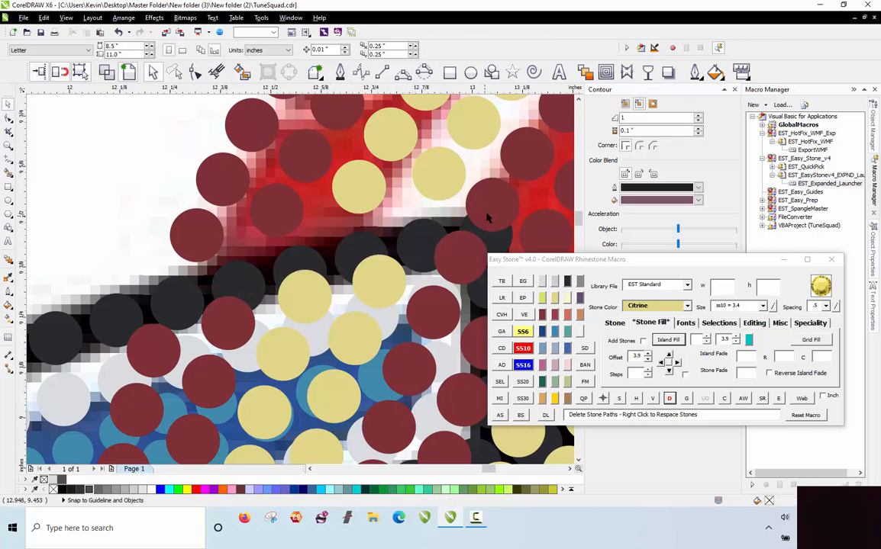
click(489, 218)
key(Delete)
Delete the Siam and Citrine ring stones covering the white outline just beneath the T's upper black edge
click(464, 258)
click(383, 282)
key(Delete)
click(306, 292)
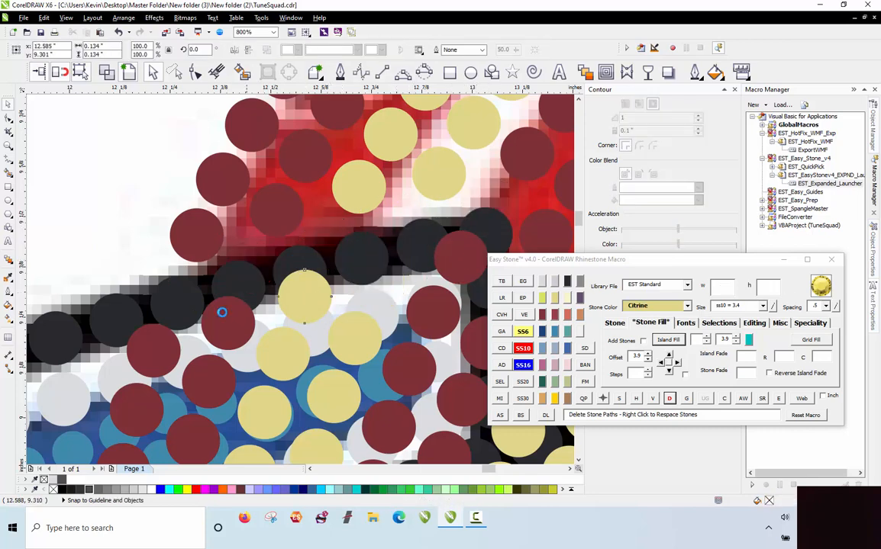
key(Delete)
click(223, 313)
key(Delete)
click(155, 348)
click(102, 183)
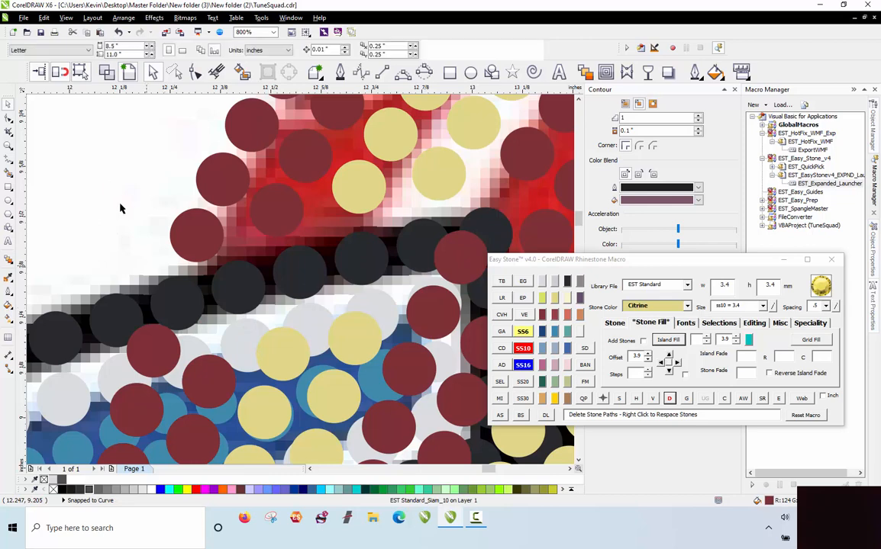
Delete the ring stones covering the black outline at the T's upper-right corner and along the top of the adjoining letter
scroll(120, 207, down, 2)
click(284, 233)
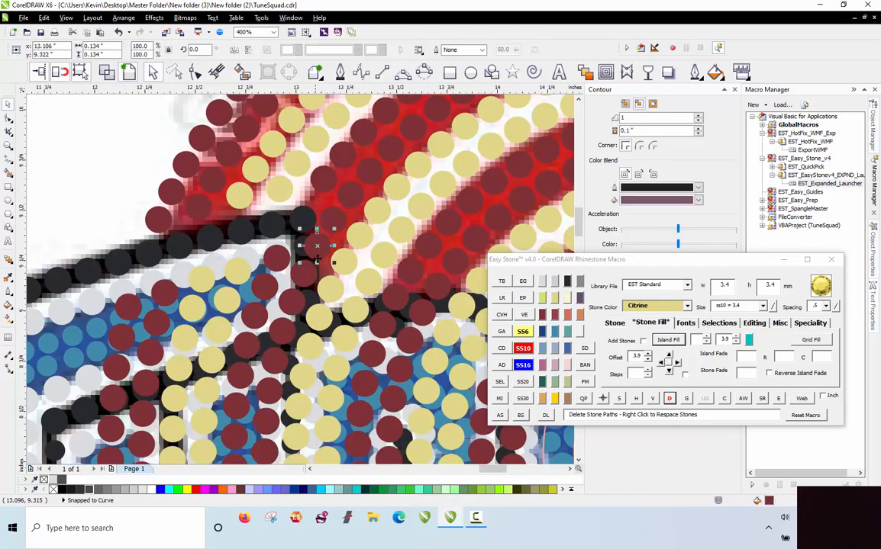
key(Delete)
click(359, 313)
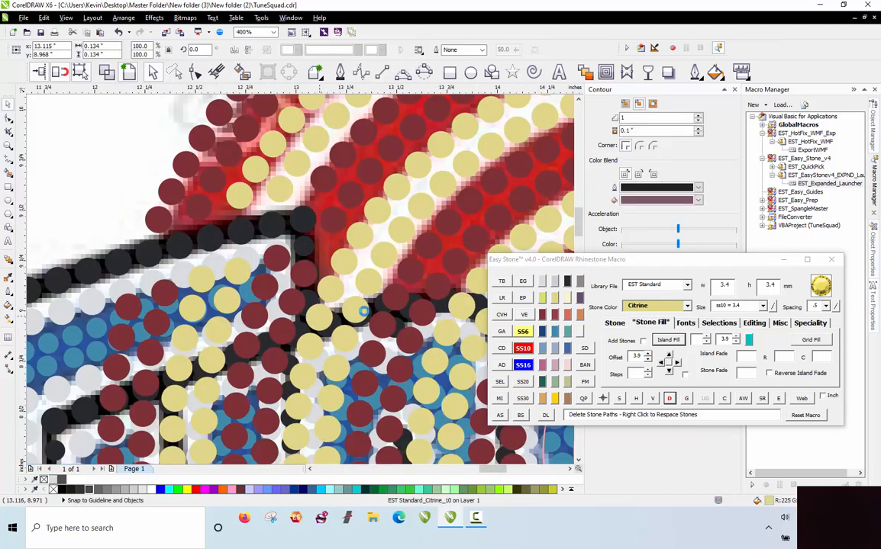
key(Delete)
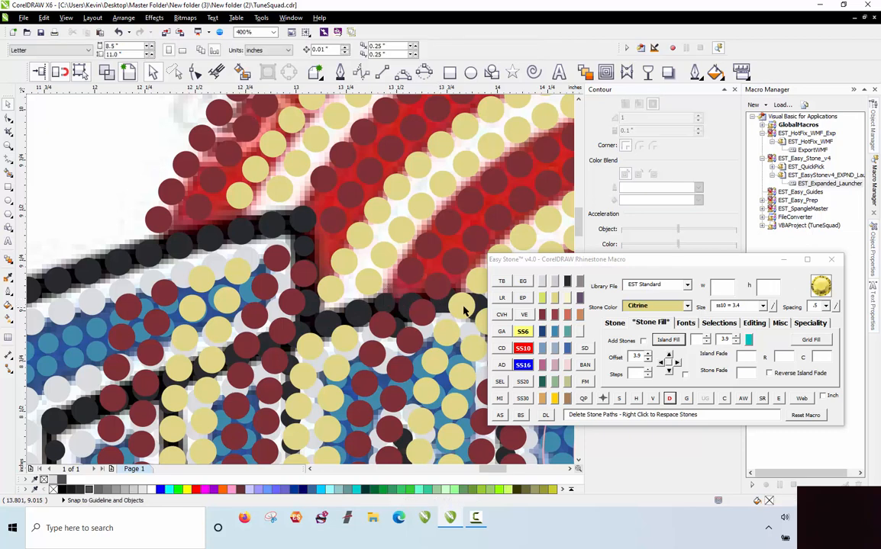
click(432, 316)
click(426, 319)
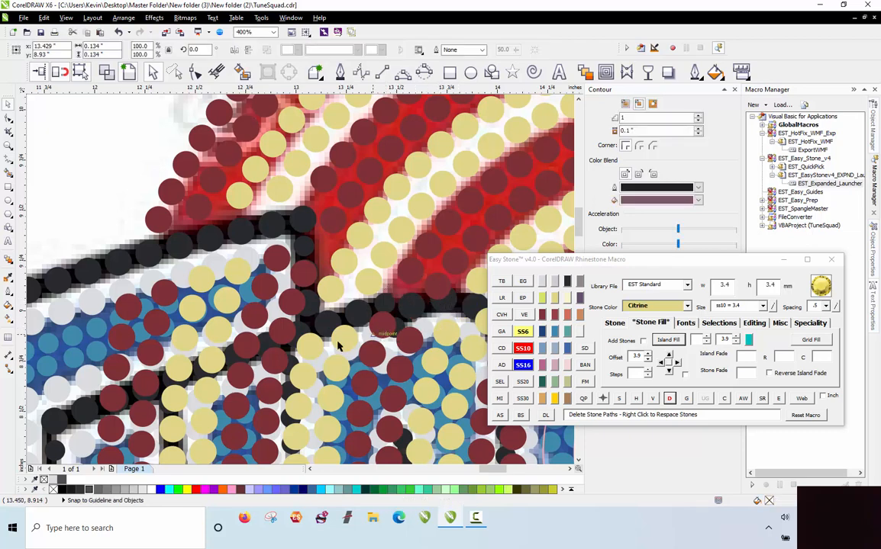
click(307, 345)
click(298, 274)
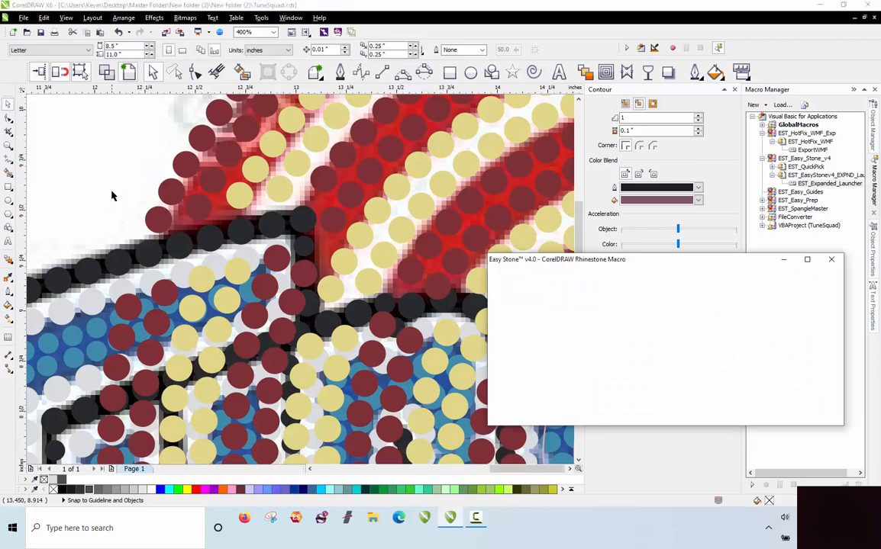
Delete the ring stones covering the black and white outlines around the rounded top-right corner of the letter beside the T
scroll(111, 196, down, 2)
scroll(312, 261, up, 4)
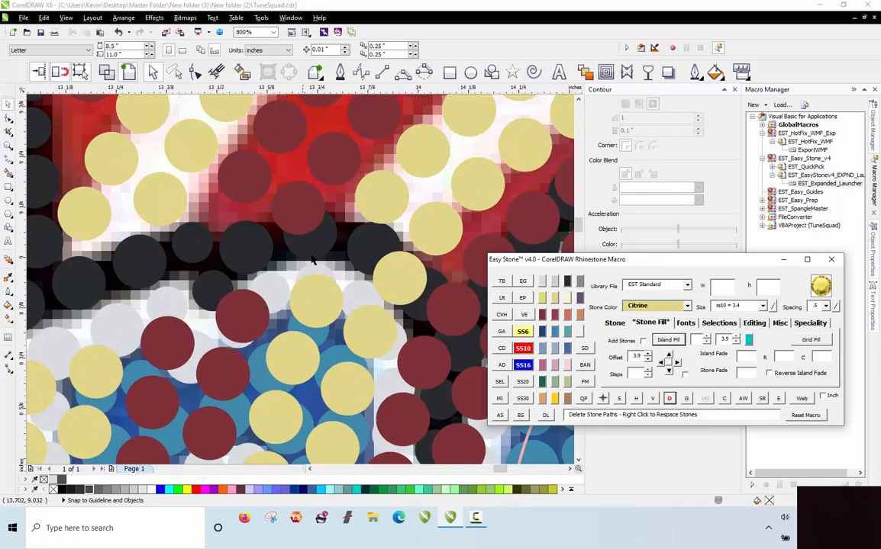
click(417, 266)
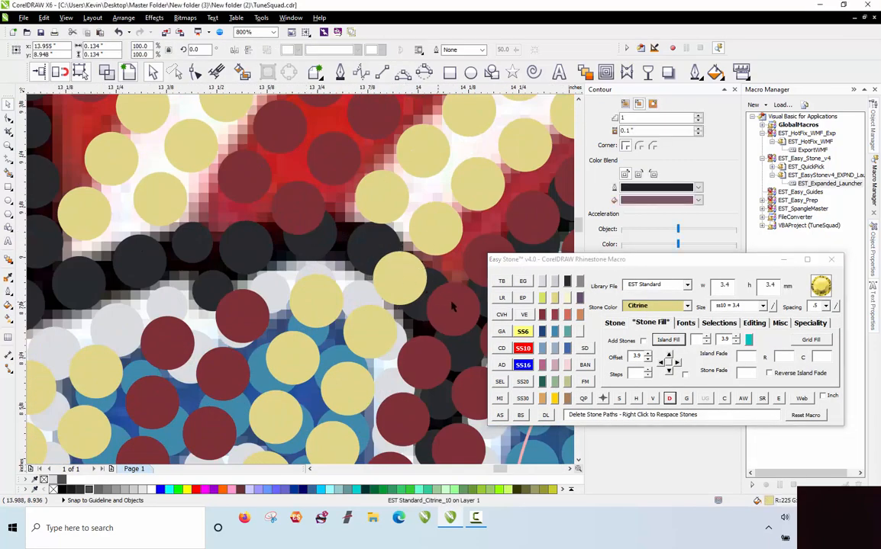
key(Delete)
click(452, 307)
key(Delete)
click(434, 363)
key(Delete)
click(388, 338)
key(Delete)
click(315, 299)
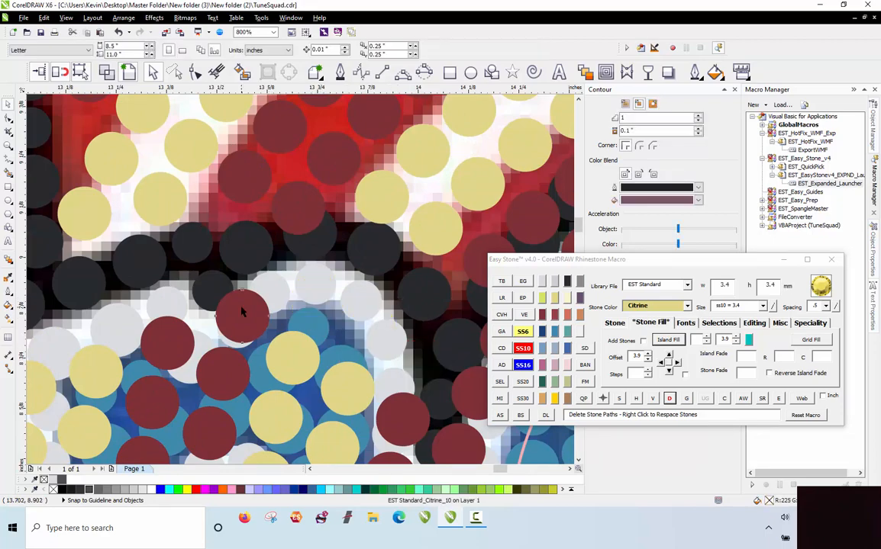
key(Delete)
Delete the four Siam ring stones covering the black outline on the upper-left side of the round center emblem
scroll(169, 214, down, 2)
scroll(308, 244, up, 2)
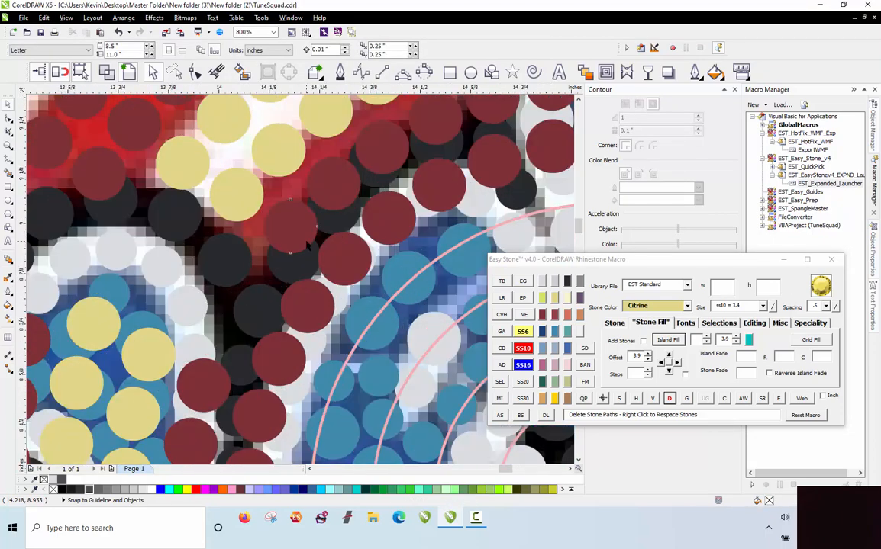
key(Delete)
click(344, 189)
key(Delete)
click(376, 157)
key(Delete)
click(432, 121)
key(Delete)
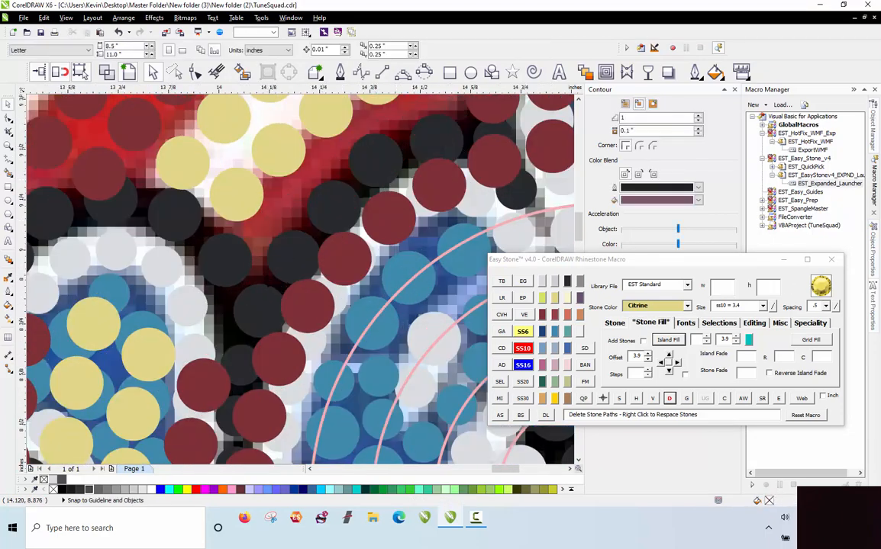
Delete the Citrine ring stones overlapping the black and white outlines on the left side of the hook above the center emblem
scroll(269, 275, down, 1)
click(411, 117)
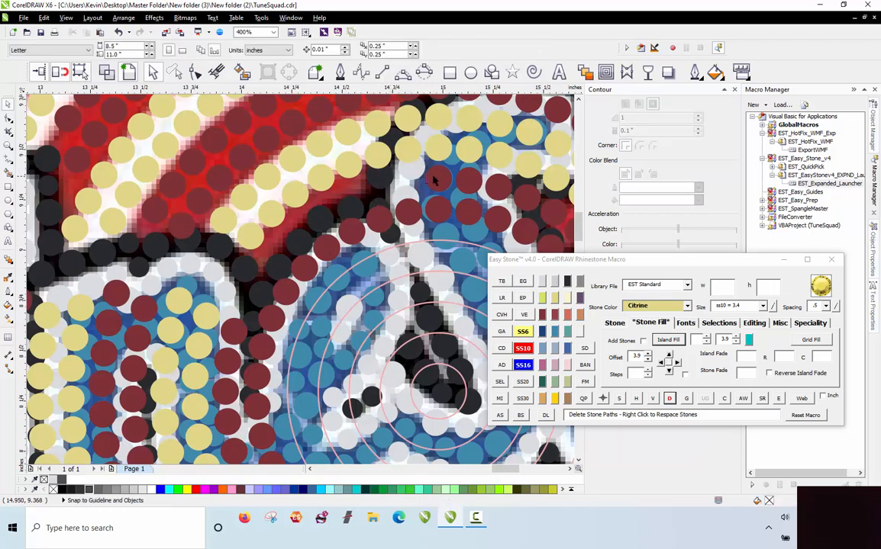
key(Escape)
scroll(306, 290, down, 1)
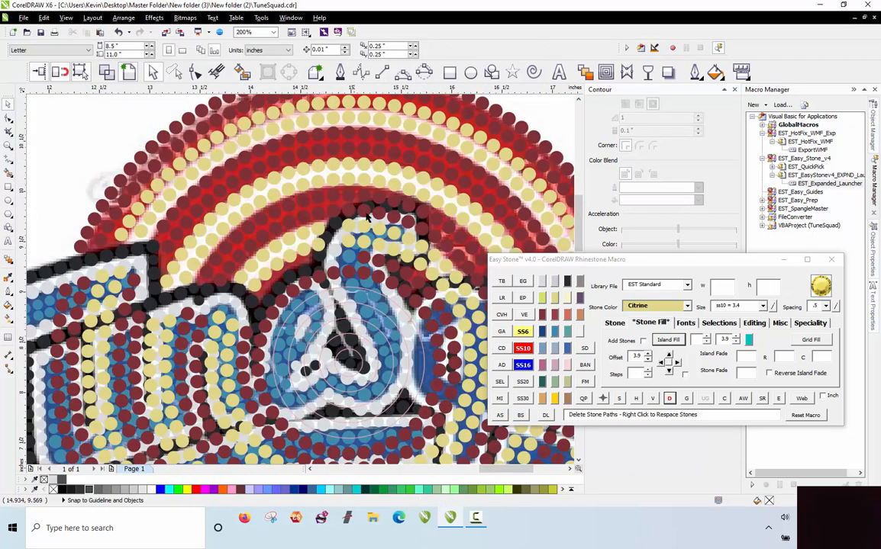
scroll(345, 228, up, 1)
key(Delete)
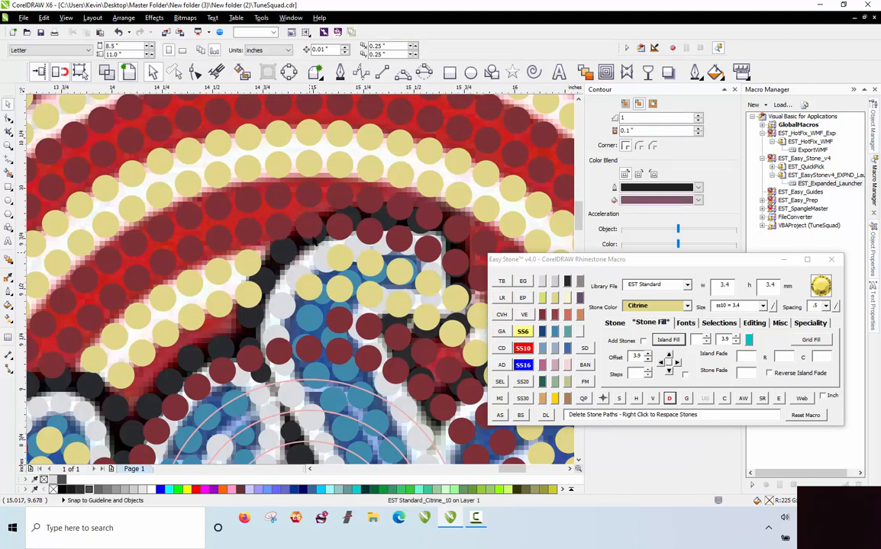
Delete the Siam ring stones covering the black outline along the top of the hook
click(310, 227)
key(Delete)
click(370, 201)
key(Delete)
click(399, 208)
key(Delete)
click(429, 216)
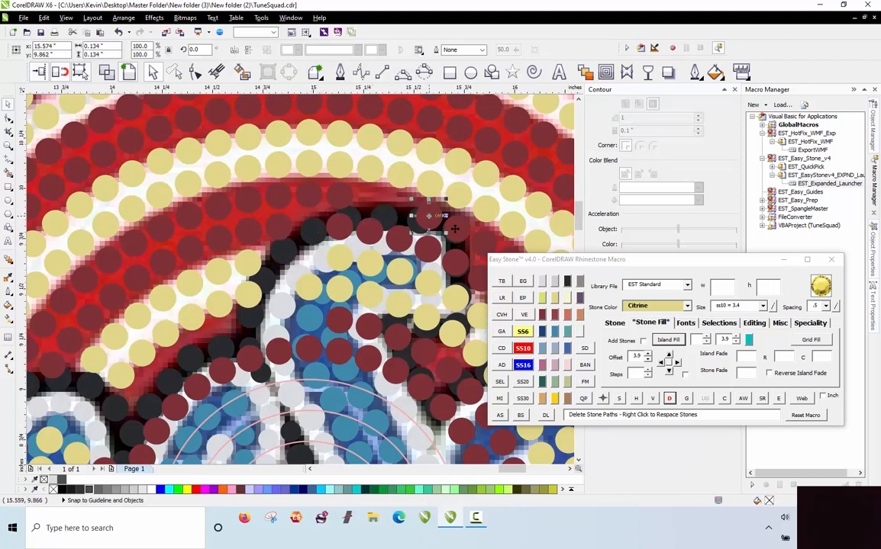
key(Delete)
Delete the Siam ring stones covering the black and white outlines at the hook's upper-right corner
click(458, 230)
key(Delete)
click(456, 262)
key(Delete)
click(428, 249)
key(Delete)
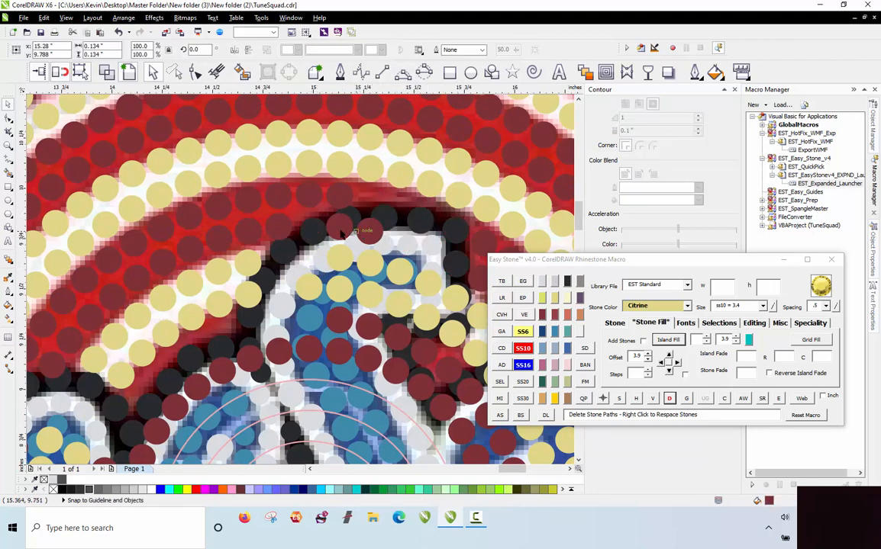
Delete the Citrine ring stones overlapping the blue fill and white outline inside the hook's tip
click(342, 291)
key(Delete)
click(371, 265)
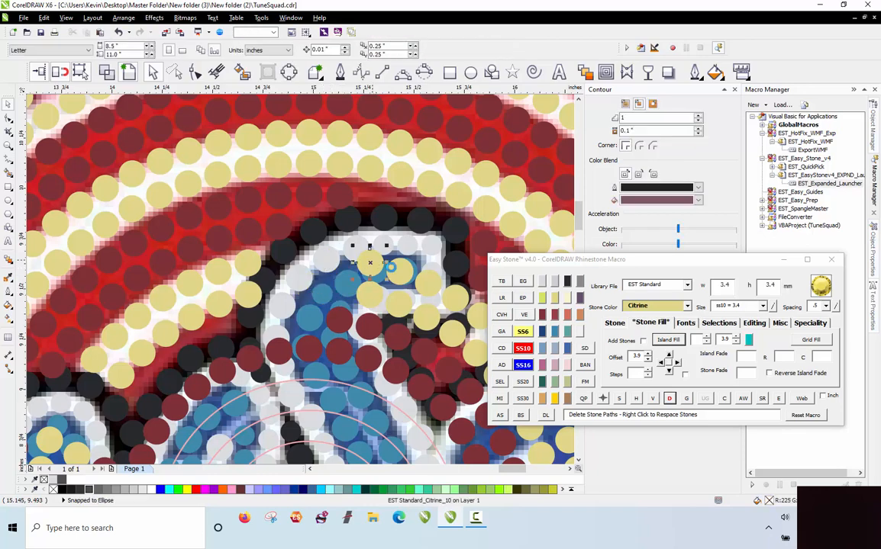
key(Delete)
click(400, 272)
key(Delete)
click(429, 284)
key(Delete)
Delete the Citrine ring stones overlapping the white and black outlines along the hook's lower edge
click(450, 339)
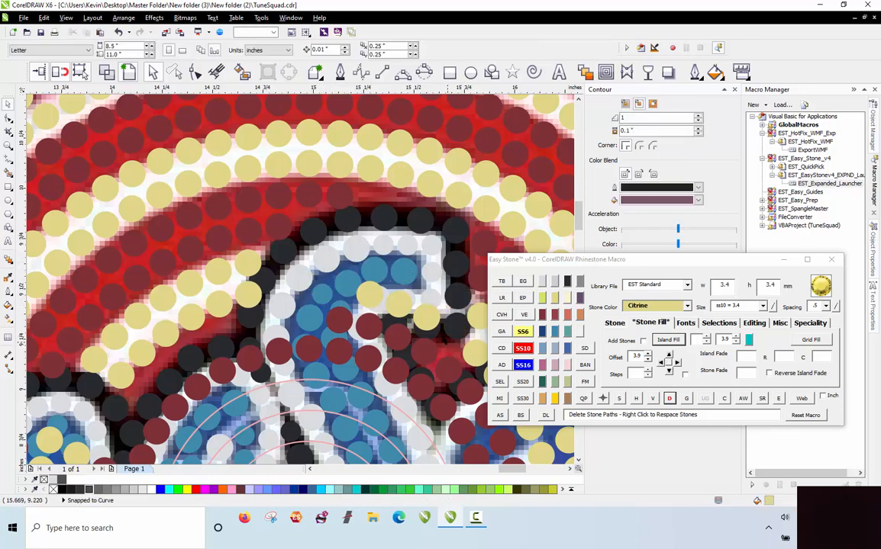
key(Delete)
click(428, 320)
key(Delete)
click(403, 308)
key(Delete)
click(376, 300)
scroll(376, 301, down, 3)
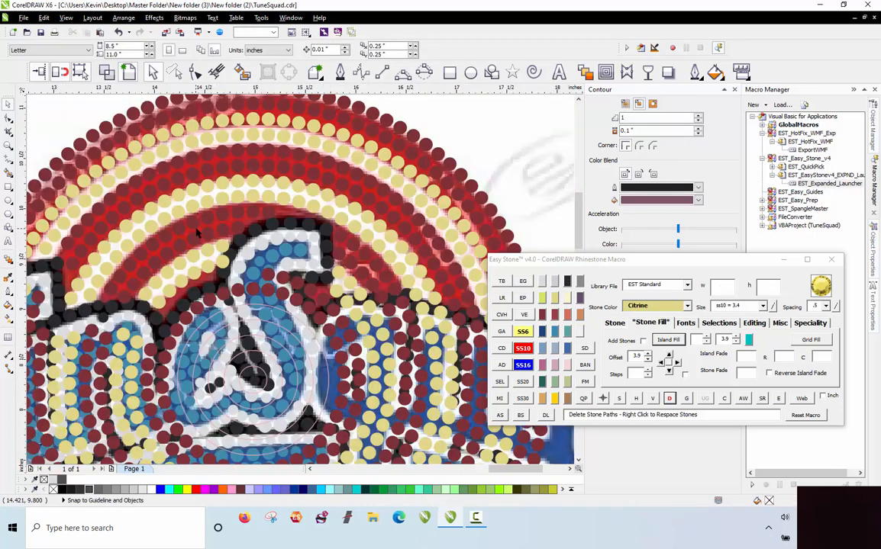
key(Delete)
Delete the four Citrine ring stones covering the black outline atop the letter to the right of the hook
scroll(295, 321, up, 4)
click(329, 340)
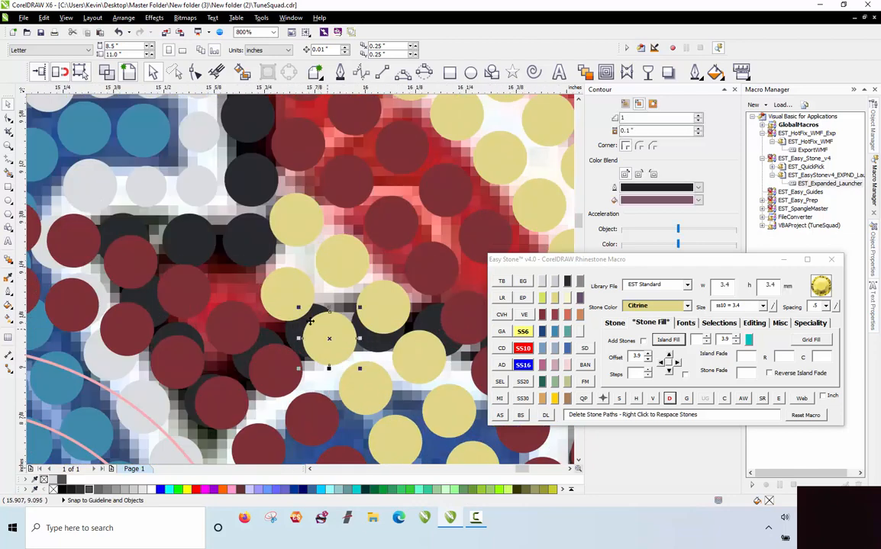
key(Delete)
click(296, 309)
key(Delete)
click(381, 326)
key(Delete)
click(424, 361)
key(Delete)
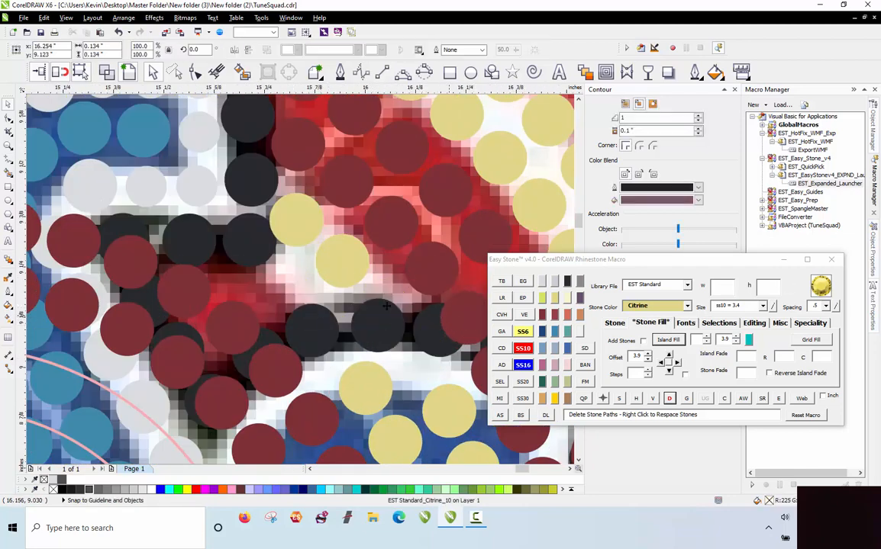
Delete the Siam and Citrine ring stones covering the black outline where it starts sloping down above the letters right of the hook
scroll(373, 283, down, 2)
scroll(374, 283, up, 2)
click(420, 257)
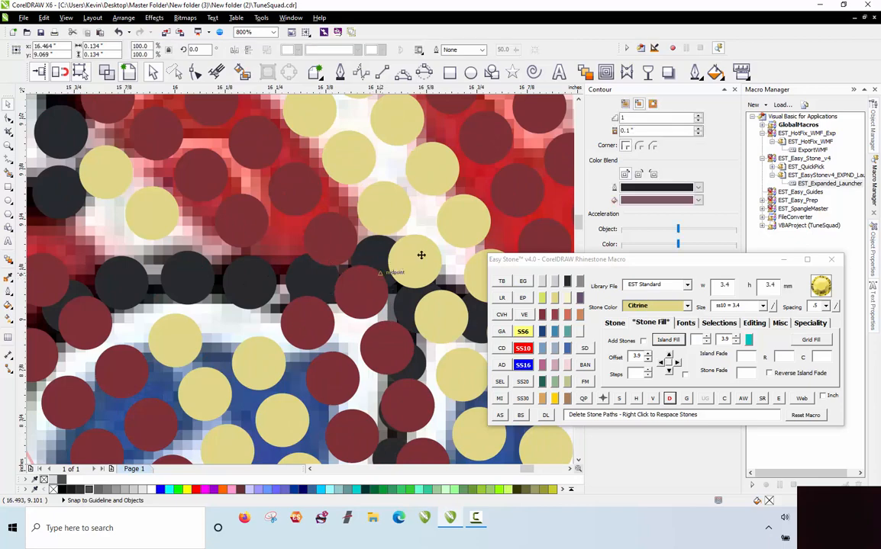
key(Delete)
click(446, 313)
key(Delete)
Delete the next Citrine and Siam ring stones along the sloping upper black outline above the "u" of Squad
scroll(195, 220, down, 1)
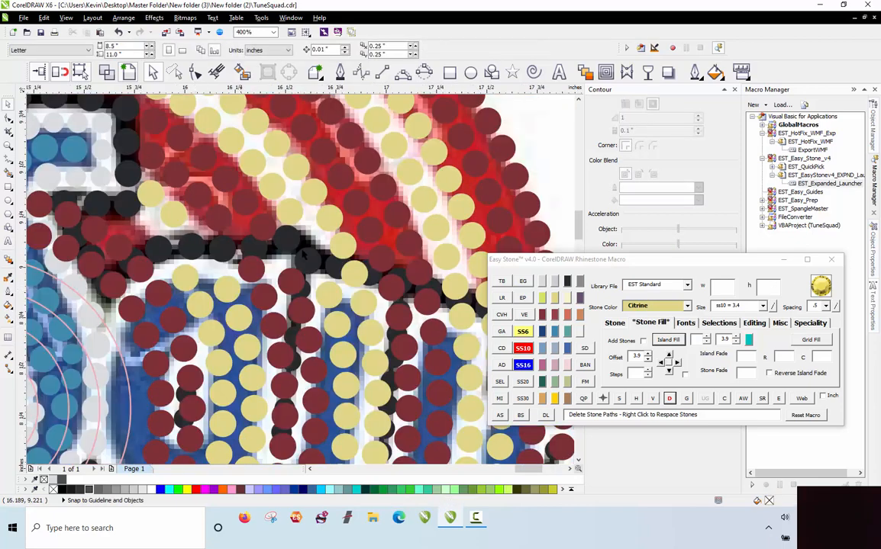
scroll(353, 270, up, 1)
click(358, 276)
key(Delete)
click(426, 304)
key(Delete)
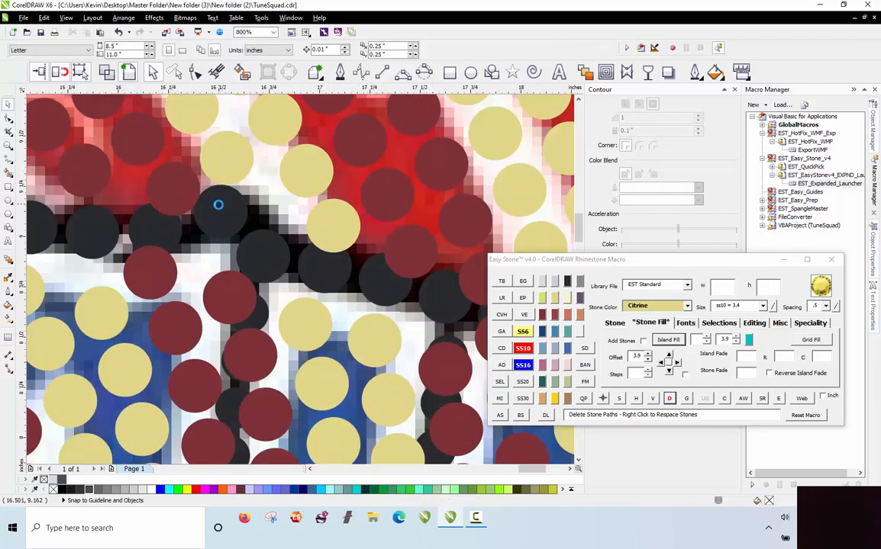
Delete the Citrine and Siam ring stones covering the upper black outline farther down the slope, toward the target's right edge
scroll(219, 205, down, 1)
scroll(355, 259, up, 1)
click(354, 241)
key(Delete)
click(367, 278)
key(Delete)
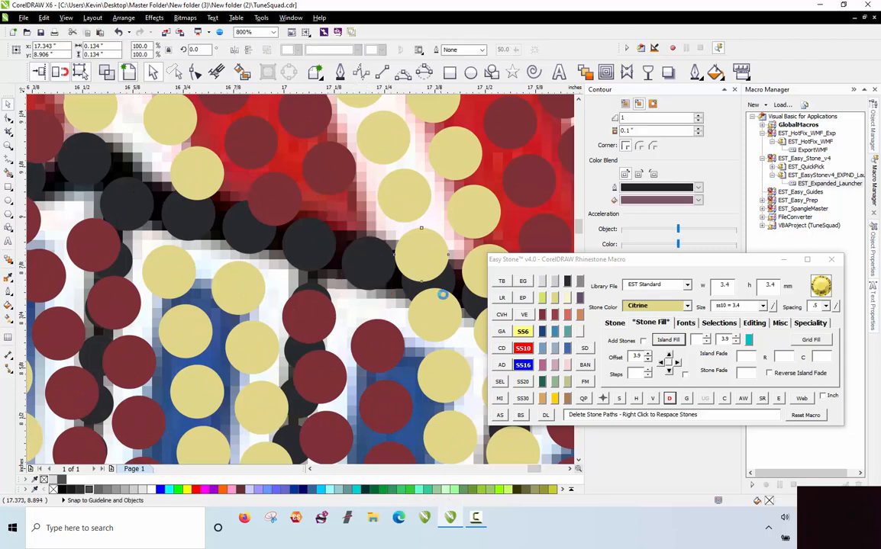
click(437, 308)
key(Delete)
Delete the Citrine and Siam ring stones covering the black outline where it meets the target's right edge
scroll(147, 218, down, 1)
scroll(311, 250, up, 1)
click(289, 200)
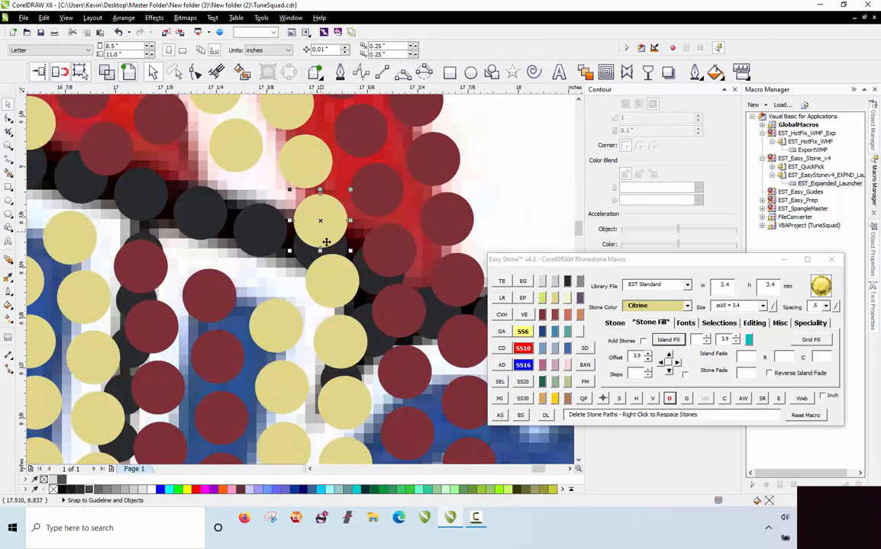
key(Delete)
click(299, 252)
key(Delete)
click(447, 285)
key(Delete)
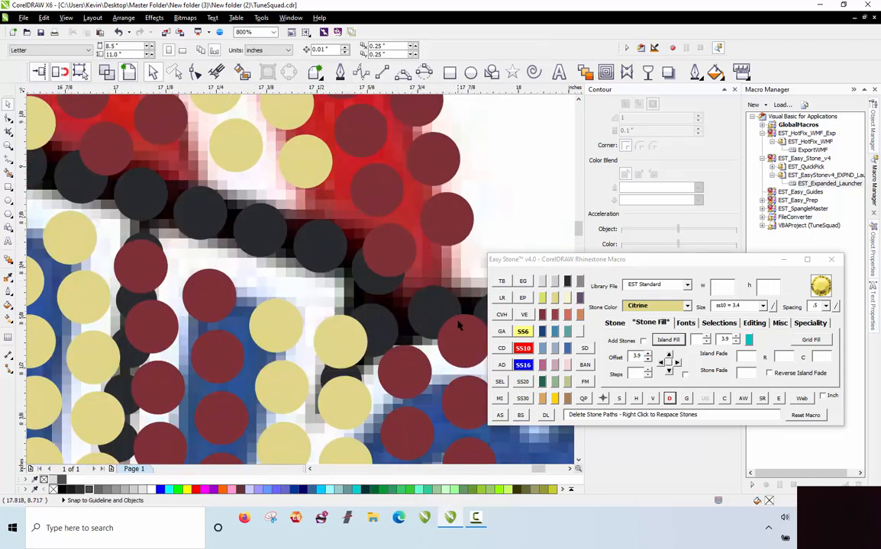
click(404, 287)
key(Delete)
Delete the Siam and Citrine ring stones covering the lower black outline beneath the right-hand letters of Squad
scroll(341, 206, down, 1)
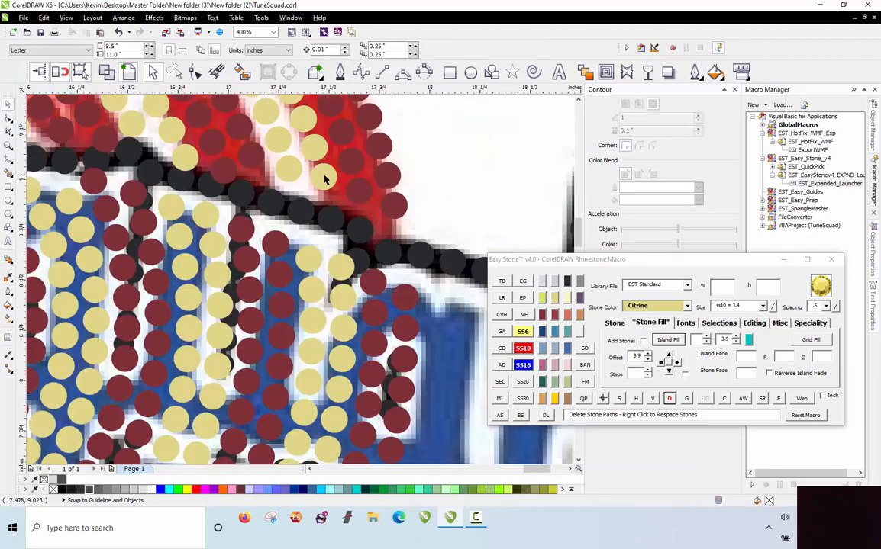
scroll(332, 181, down, 2)
scroll(343, 290, up, 2)
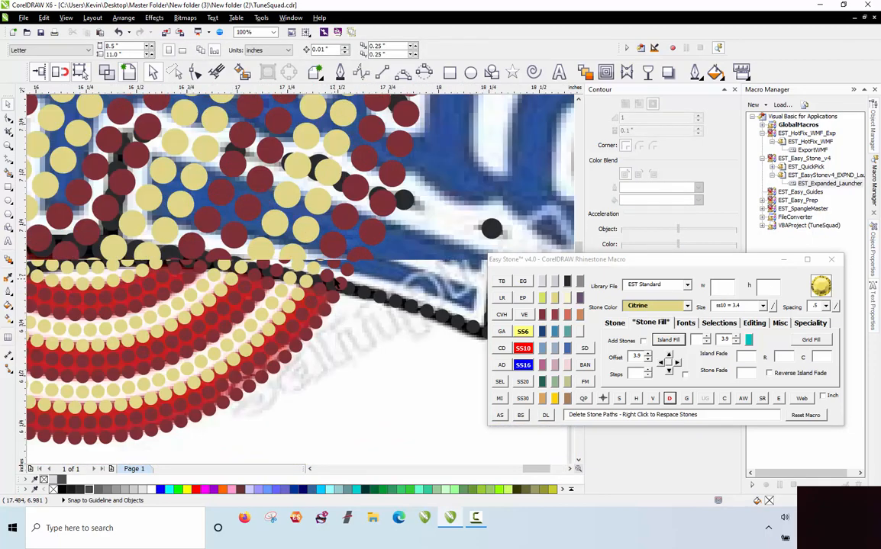
click(187, 264)
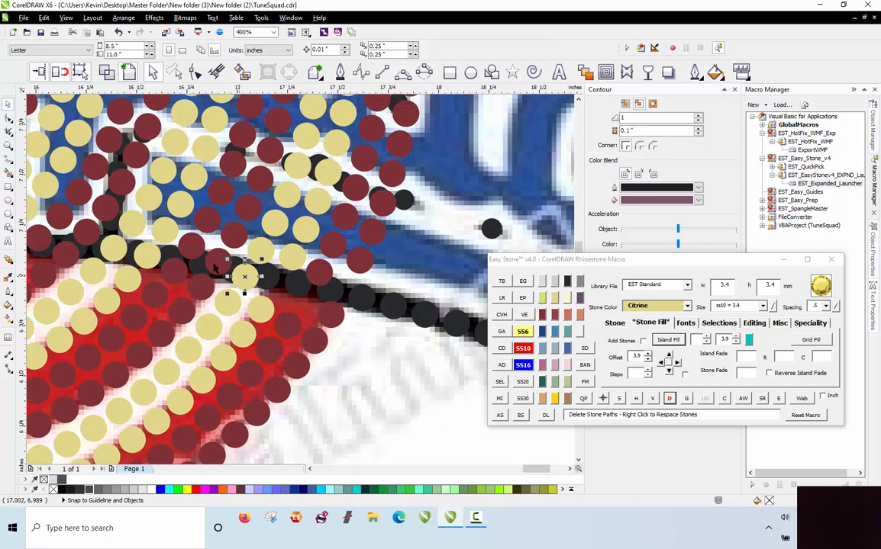
click(163, 229)
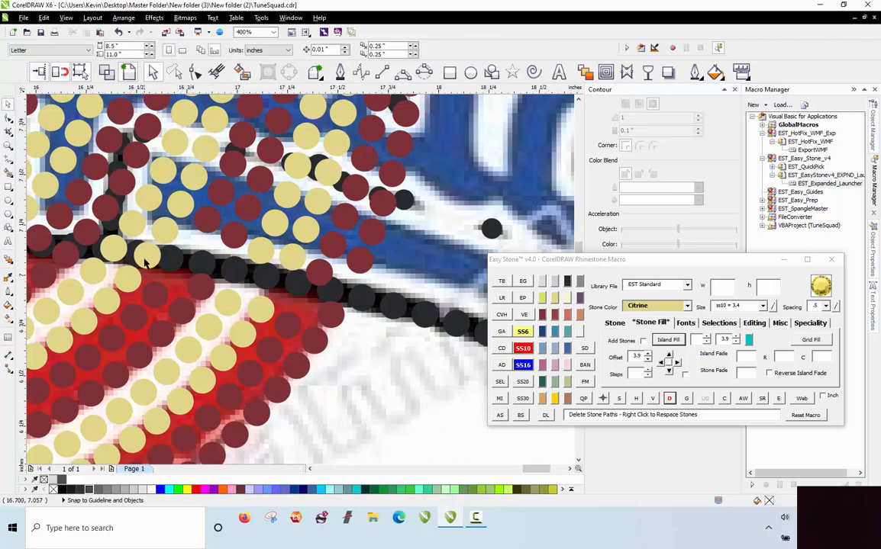
click(132, 223)
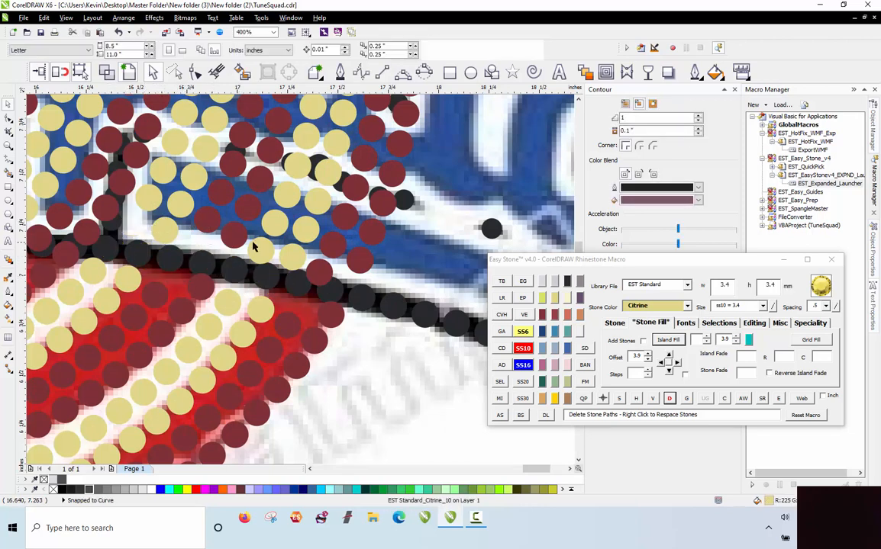
Delete the Siam and Citrine ring stones covering the lower black outline around its junction with the vertical outline right of the S
scroll(296, 254, down, 3)
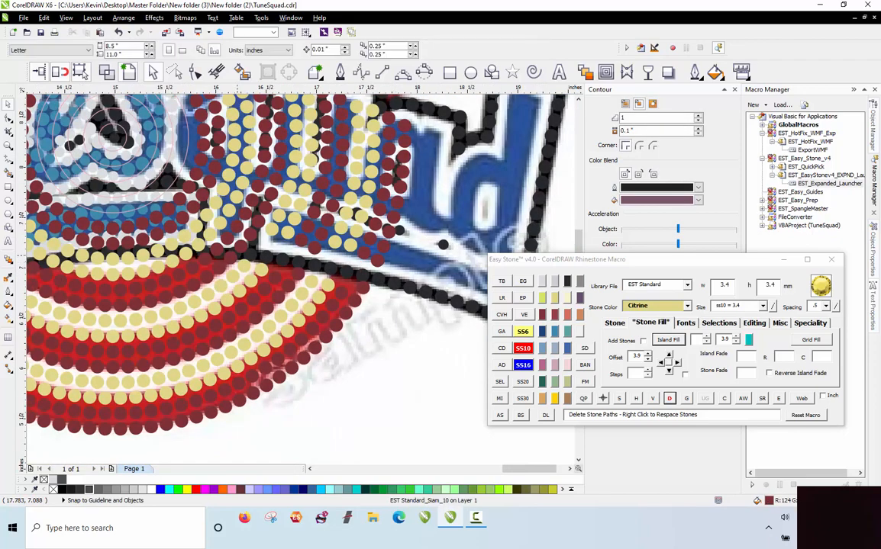
scroll(188, 252, up, 4)
scroll(305, 256, up, 2)
click(295, 256)
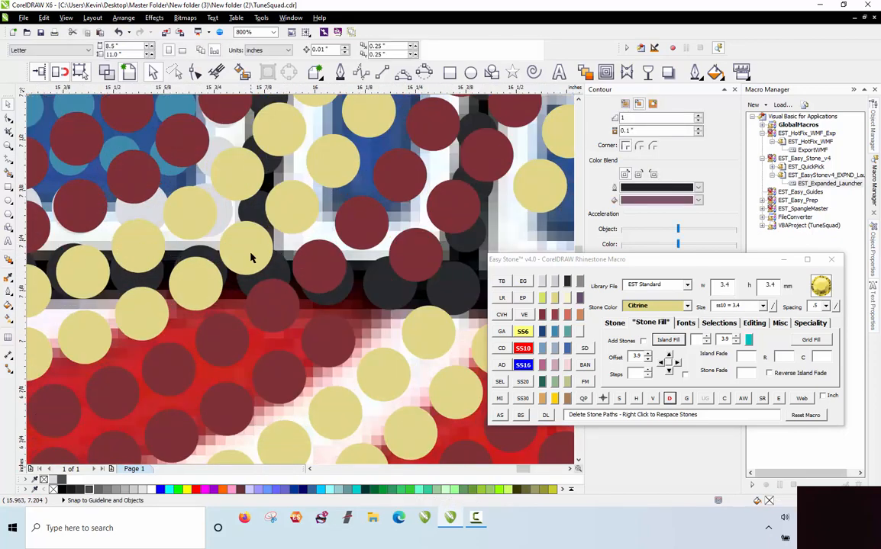
key(Delete)
click(197, 281)
key(Delete)
Delete the Citrine ring stones covering the lower black outline beneath the right end of the blue band under the S
click(138, 250)
key(Delete)
click(83, 268)
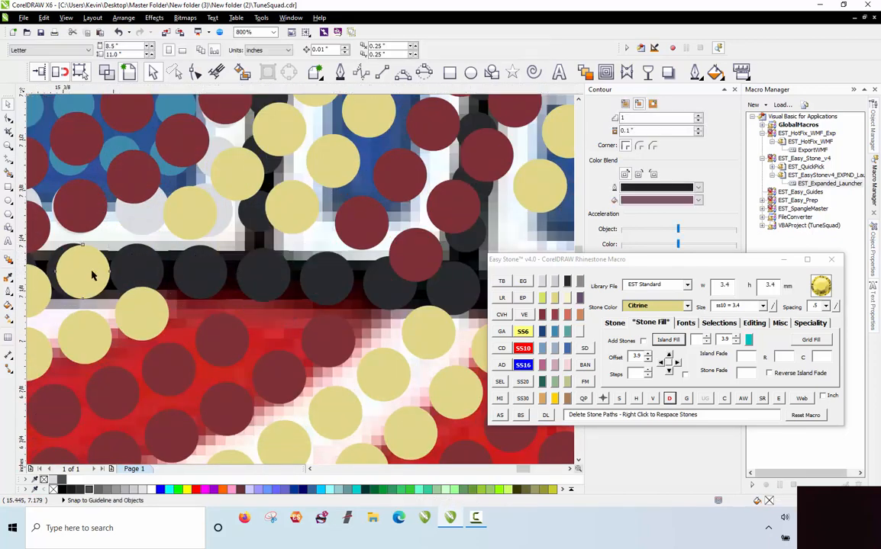
key(Delete)
click(131, 308)
key(Delete)
Delete the row of Citrine ring stones covering the middle of the lower black outline, directly below the S
scroll(187, 281, down, 2)
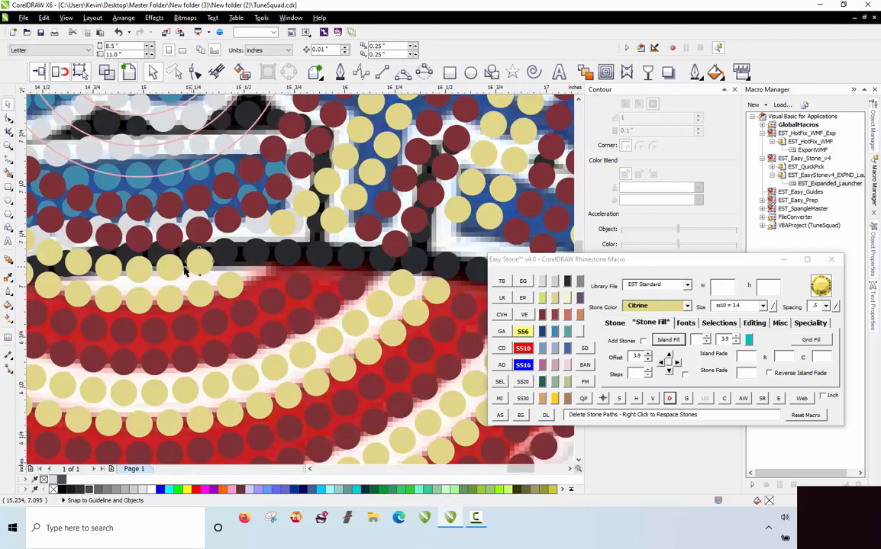
click(140, 270)
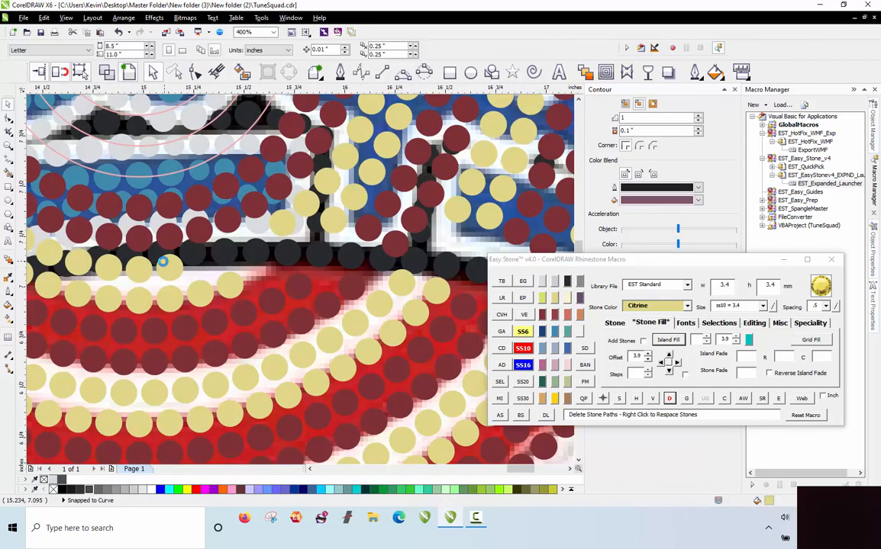
key(Delete)
click(131, 272)
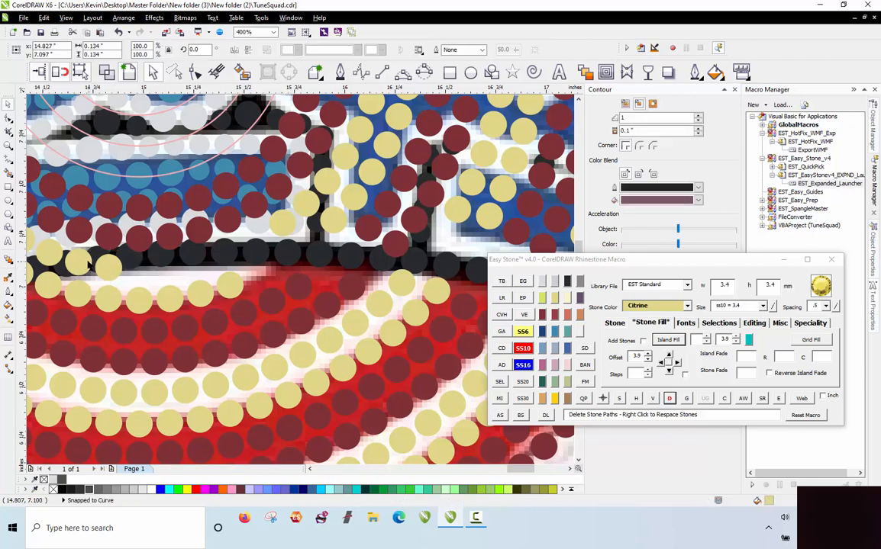
Delete the Siam and Citrine ring stones covering the lower black outline from below the S toward the target's left side
scroll(295, 239, down, 2)
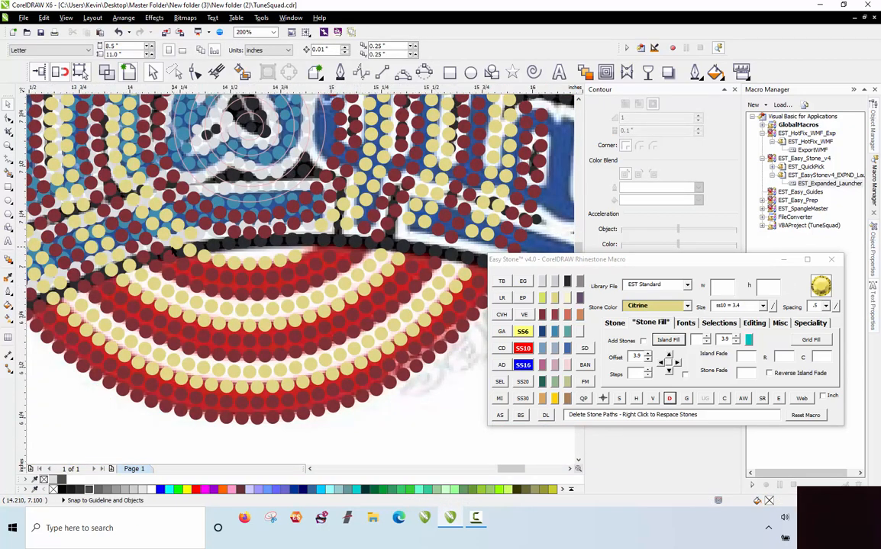
scroll(232, 250, up, 3)
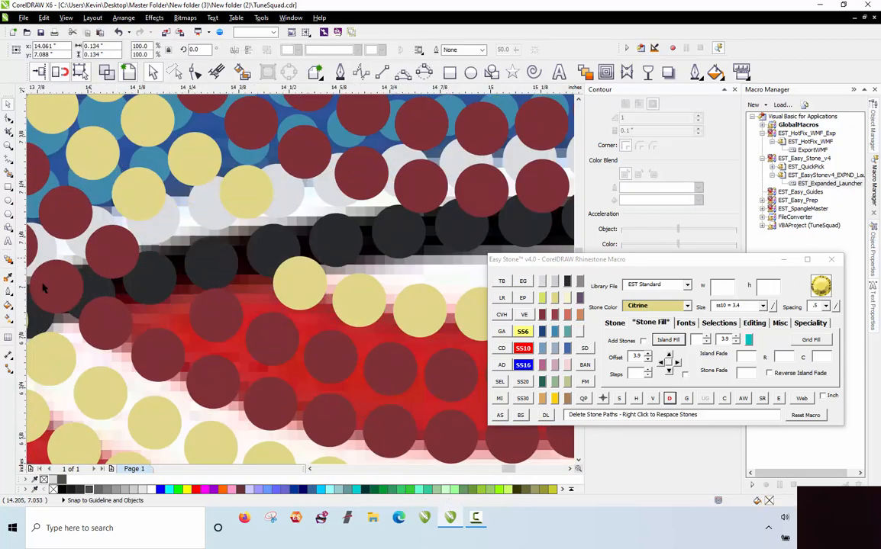
scroll(301, 242, down, 1)
scroll(161, 245, up, 1)
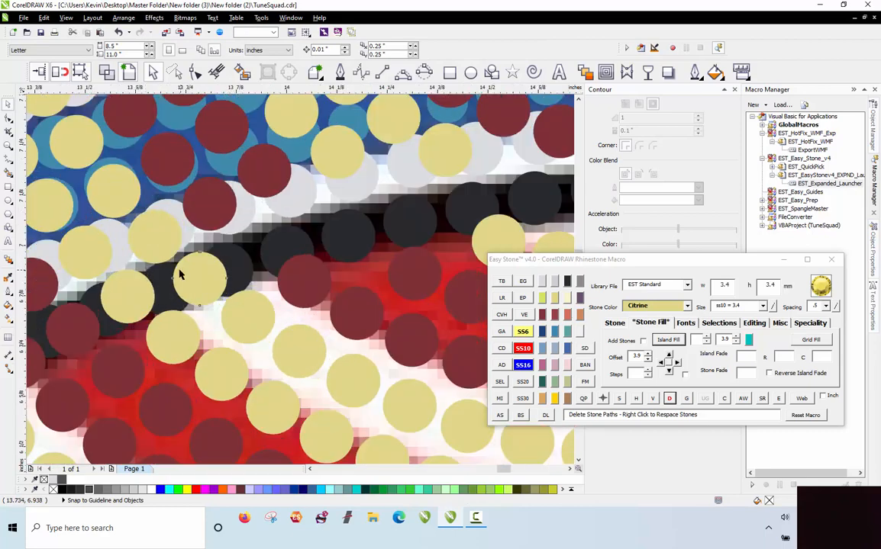
click(163, 250)
scroll(142, 299, down, 1)
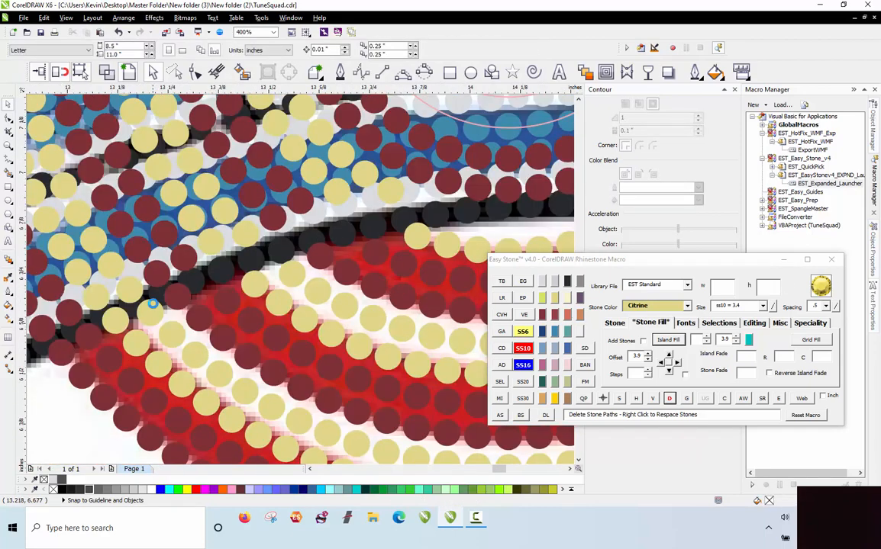
scroll(160, 271, up, 1)
click(122, 326)
key(Escape)
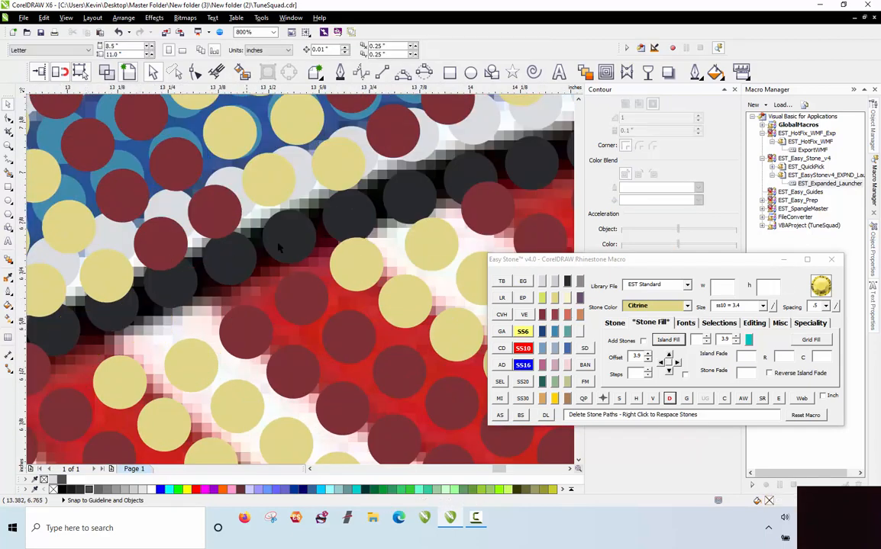
Delete the remaining ring stones covering the lower black outline near the target's left edge
scroll(131, 278, down, 1)
scroll(155, 312, up, 1)
click(156, 313)
key(Delete)
click(108, 338)
key(Delete)
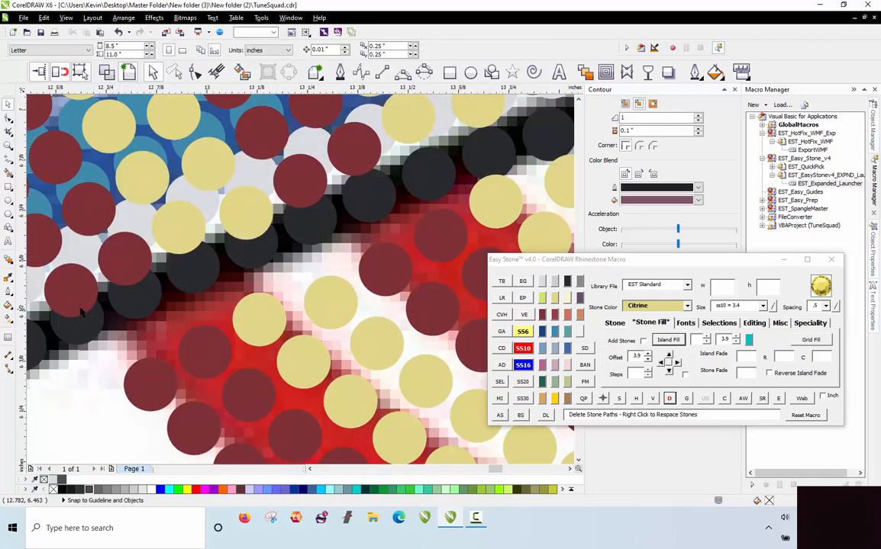
Delete the Siam and Citrine ring stones overlapping the white outline just above the lower-left black outline
click(74, 294)
key(Delete)
click(129, 279)
key(Delete)
click(174, 240)
key(Delete)
click(240, 215)
key(Delete)
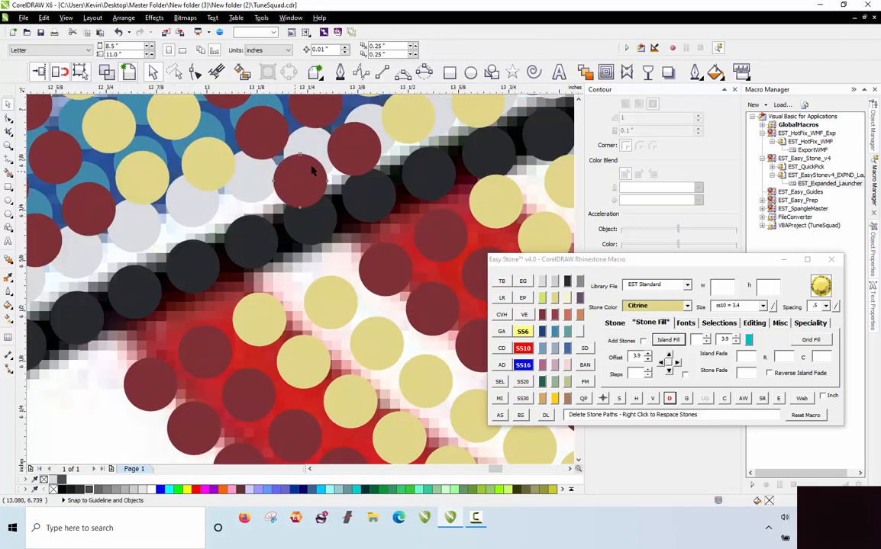
click(309, 170)
key(Delete)
click(356, 143)
Delete the Siam ring stones overlapping the white outline beneath the blue band under the S
scroll(243, 197, down, 3)
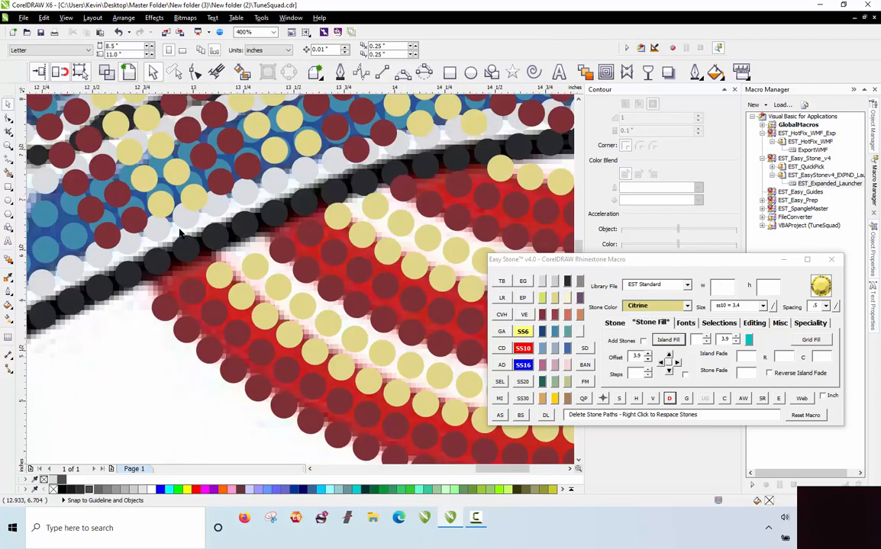
scroll(402, 151, up, 2)
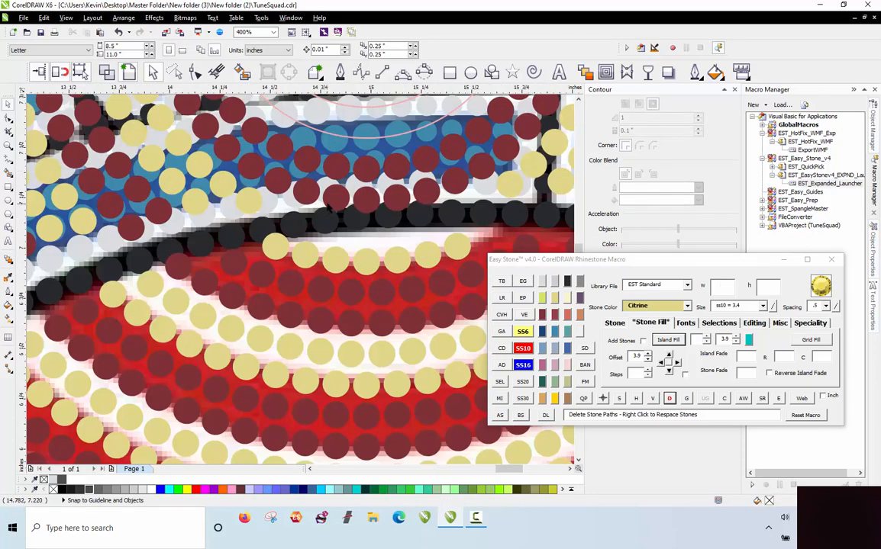
click(335, 196)
key(Delete)
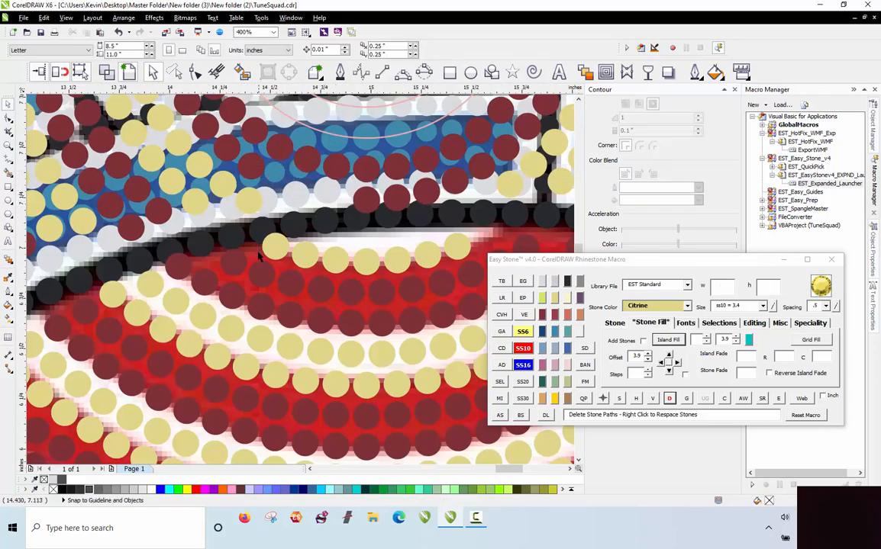
Select the Siam and Citrine ring stones over the word Tune with a freehand outline and delete them
scroll(260, 257, down, 2)
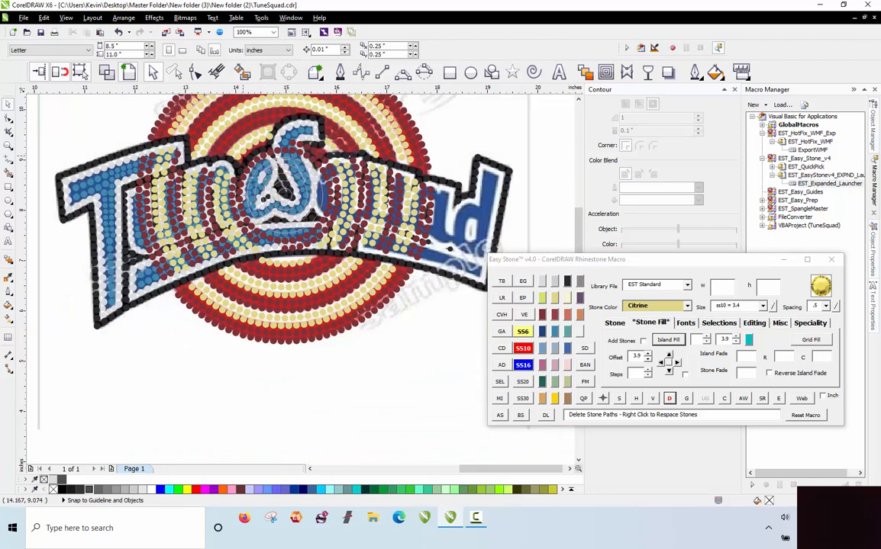
click(108, 170)
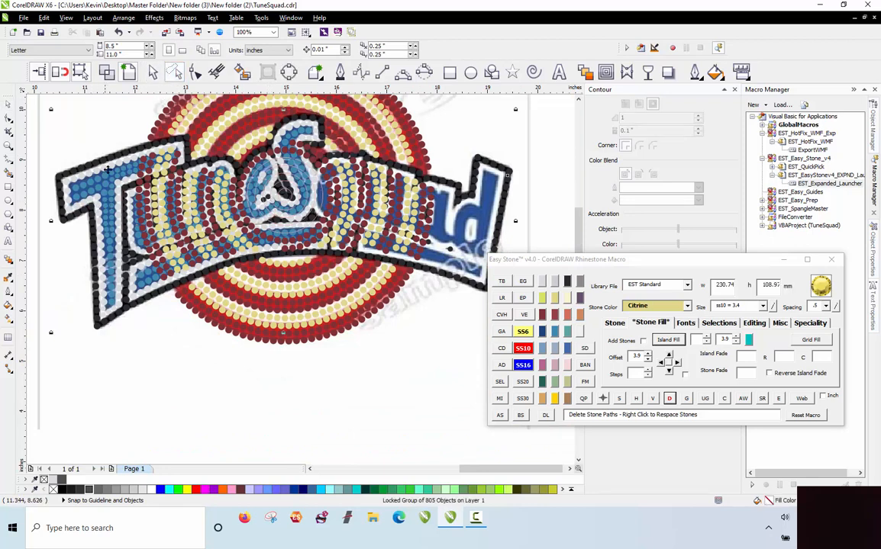
click(58, 255)
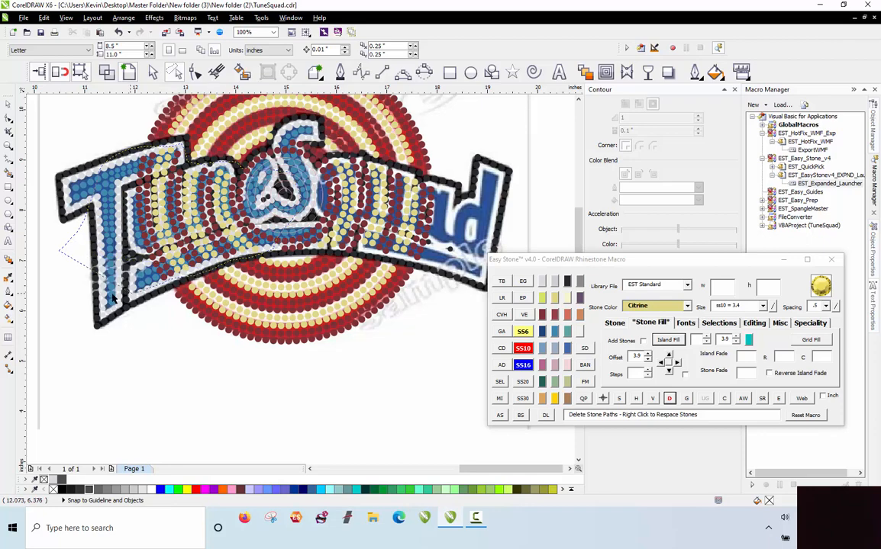
drag(113, 300, 86, 299)
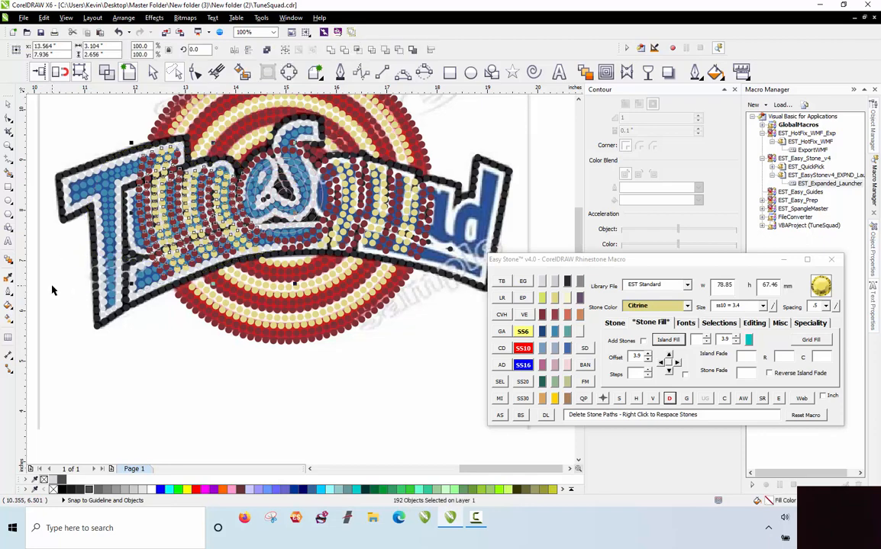
key(Delete)
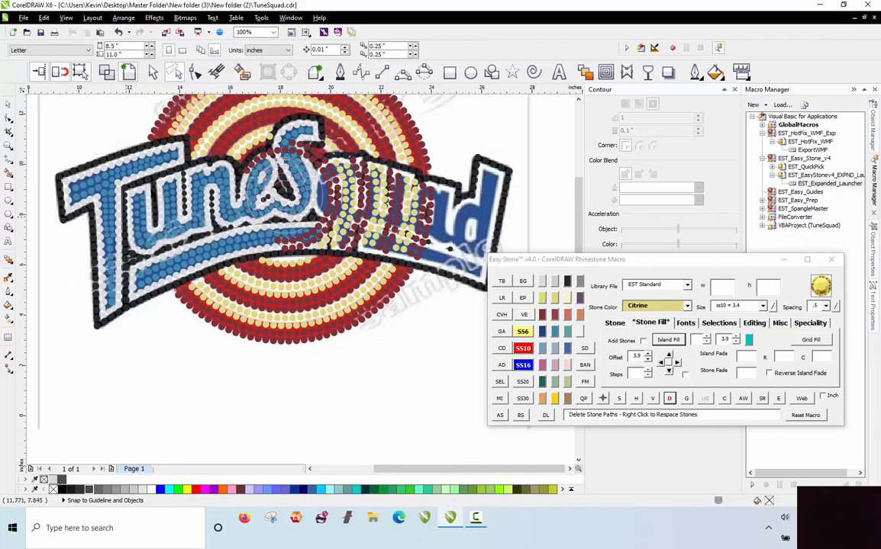
Select the Siam and Citrine ring stones covering the S and the word Squad with a freehand outline and delete them
scroll(115, 229, down, 3)
scroll(115, 225, up, 5)
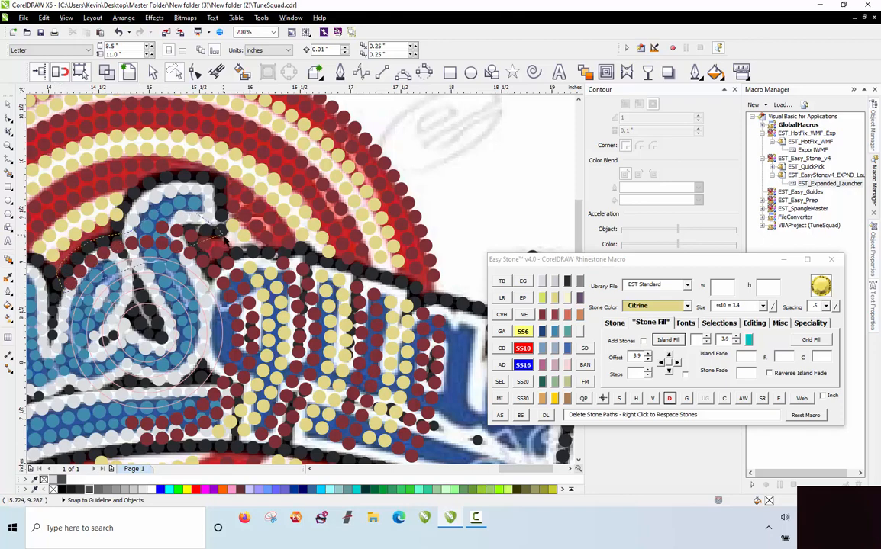
drag(252, 259, 348, 277)
drag(397, 294, 431, 303)
drag(417, 455, 331, 429)
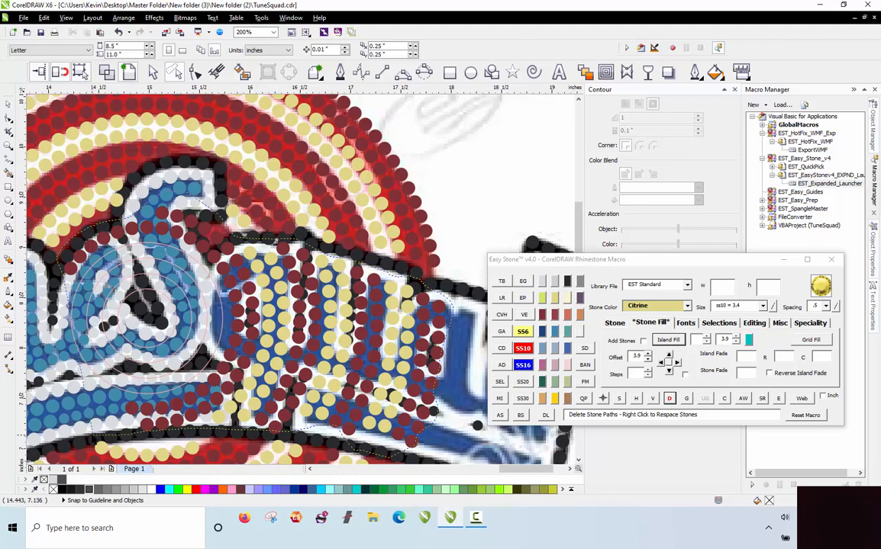
drag(93, 433, 92, 432)
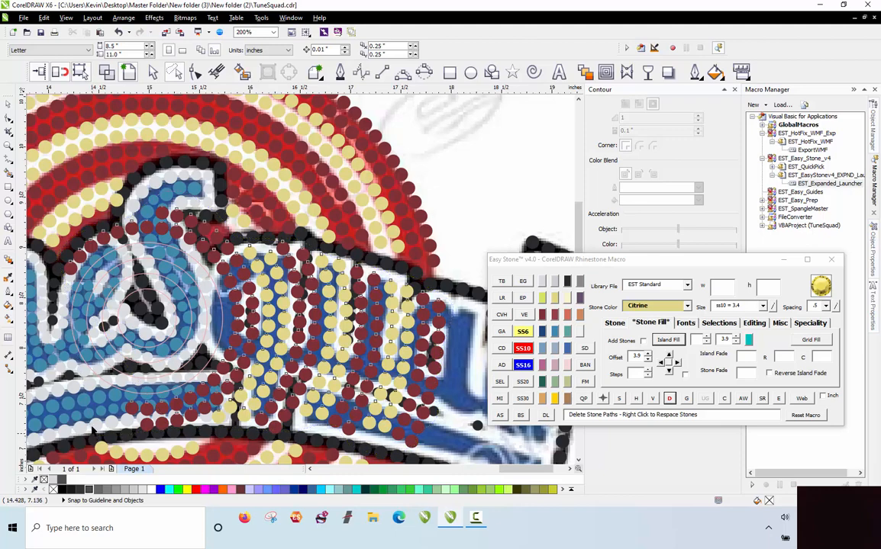
key(Delete)
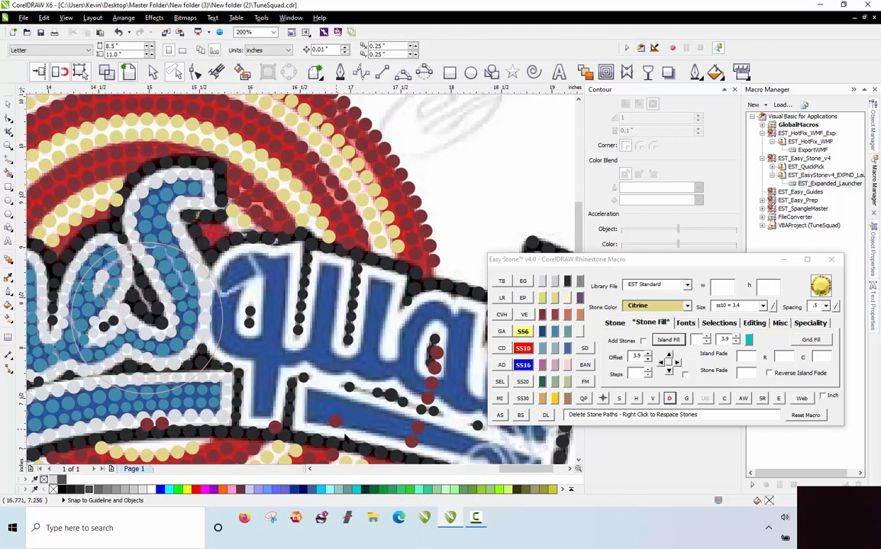
Delete the leftover Siam ring stones around the letter a and along the lower white outline of the lettering
scroll(400, 346, down, 2)
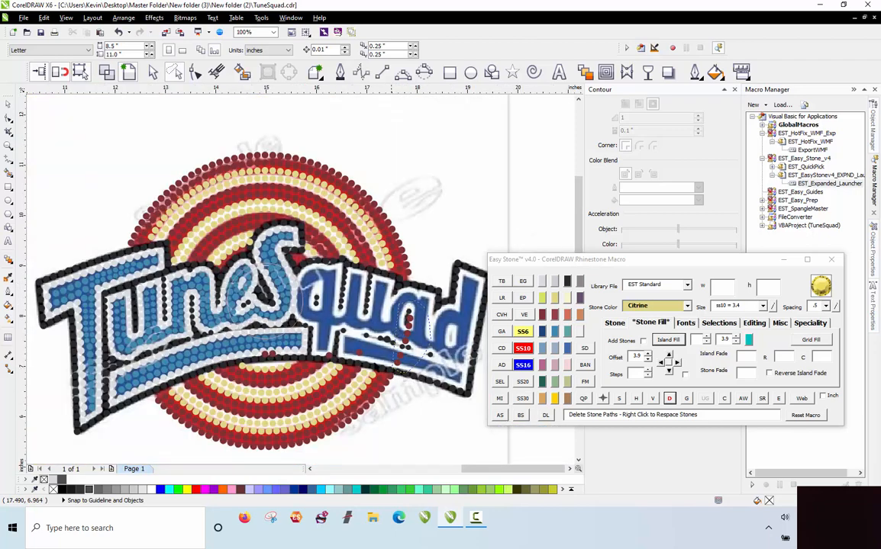
click(223, 351)
scroll(320, 324, up, 4)
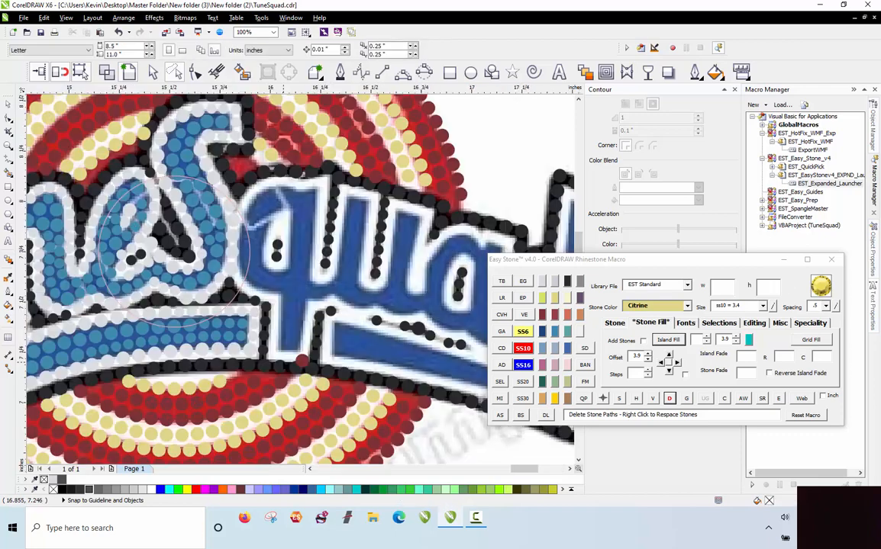
click(356, 320)
scroll(356, 320, down, 4)
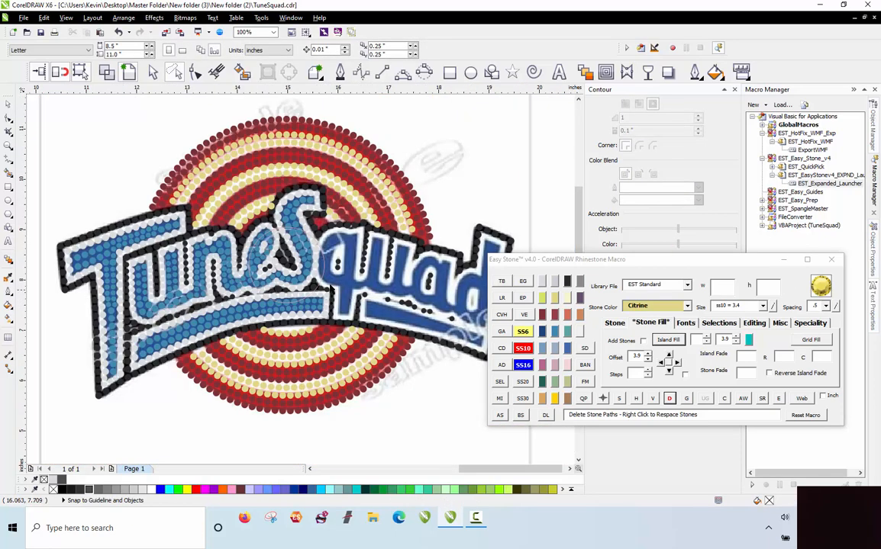
Delete the thin guide circle lying over the letter S
scroll(290, 239, up, 4)
click(294, 213)
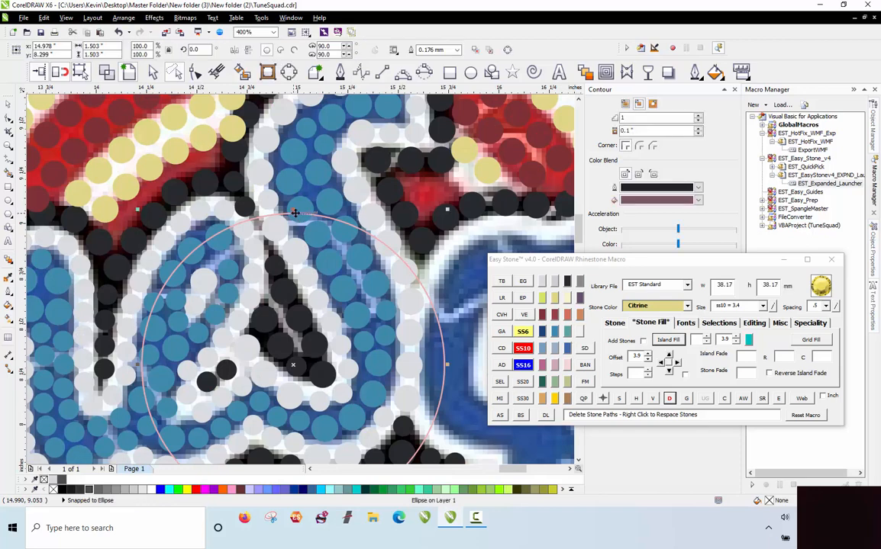
click(126, 188)
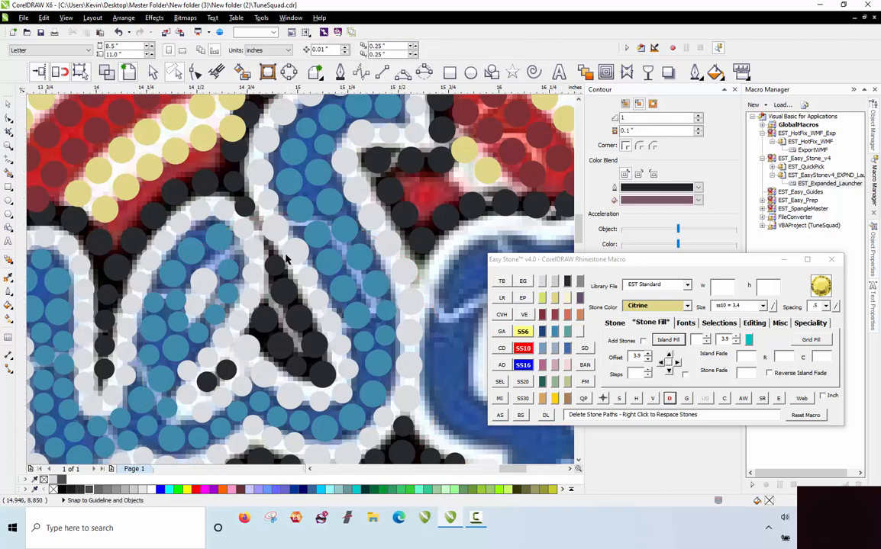
Check the whole design in wireframe view for stray objects and restore the full-color view
click(106, 71)
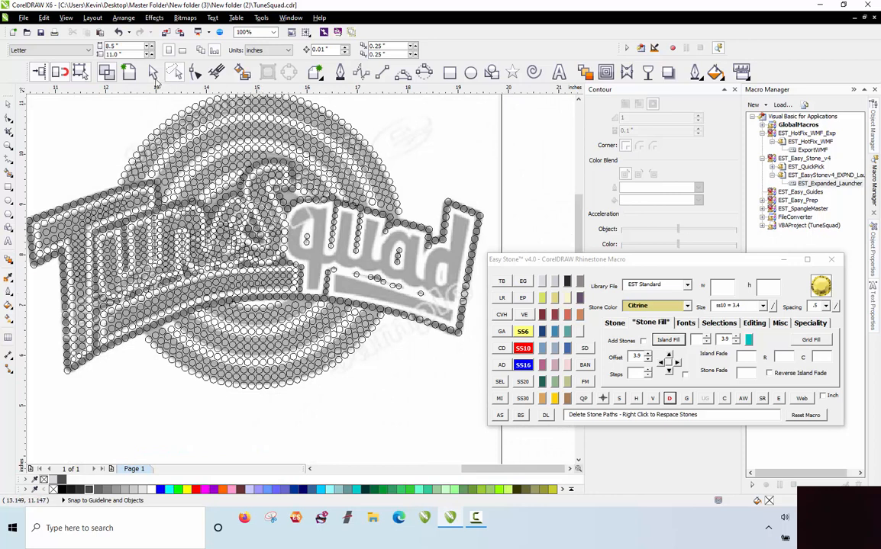
click(154, 72)
click(113, 71)
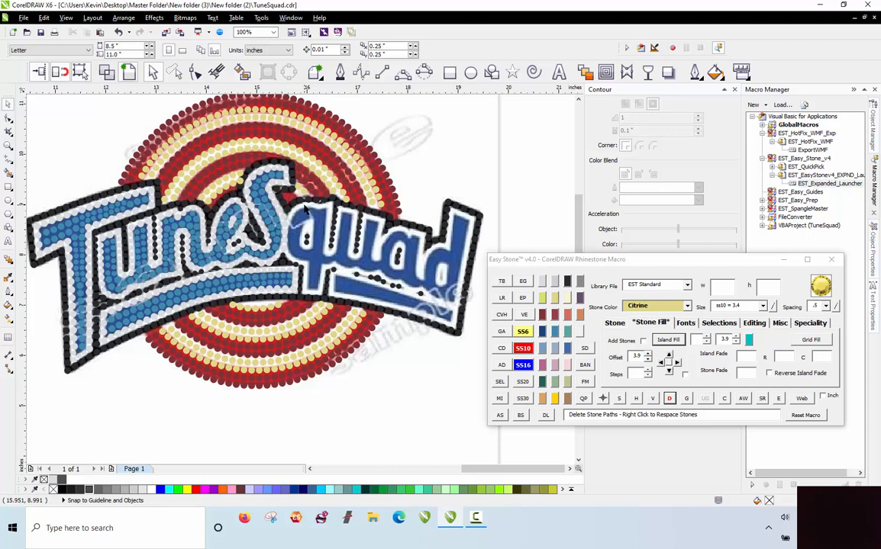
Reposition the Siam stones at both ends of the outermost ring below the lettering, beside the black outline
scroll(130, 324, up, 8)
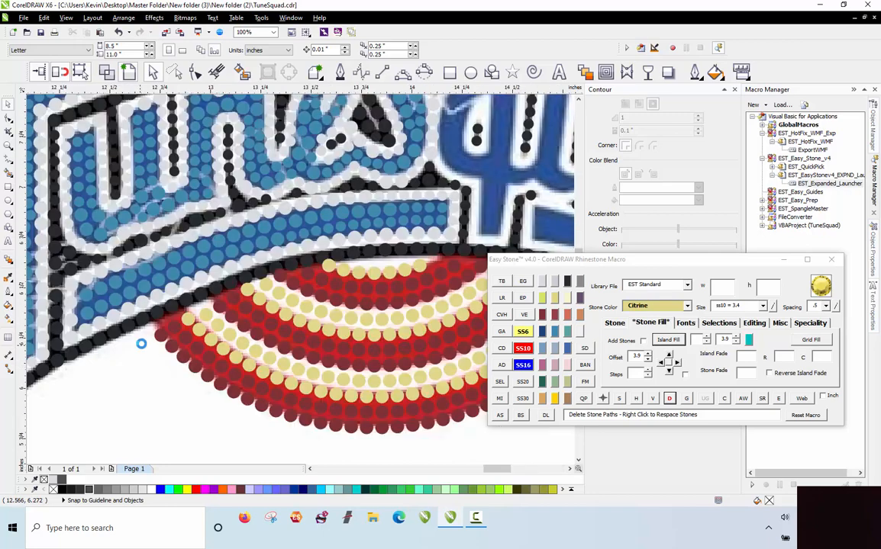
click(191, 292)
drag(191, 292, 175, 271)
scroll(122, 248, down, 8)
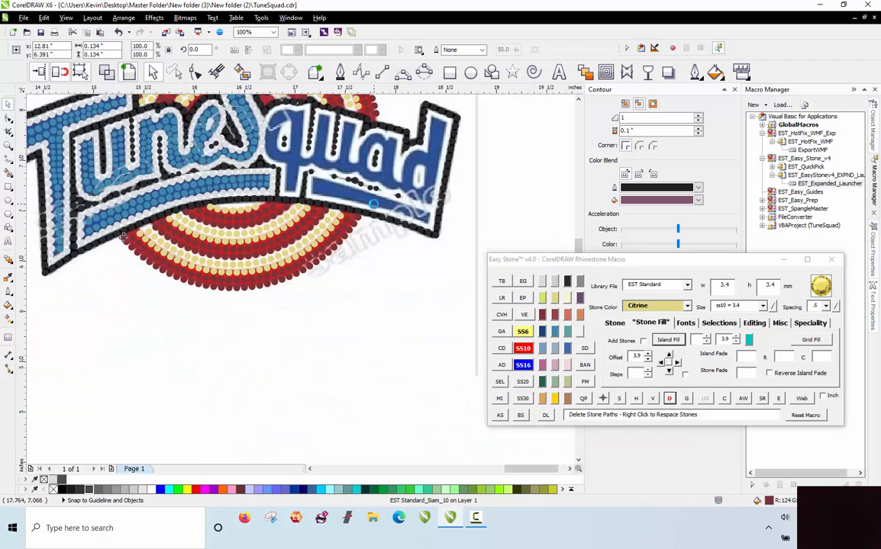
scroll(288, 260, up, 8)
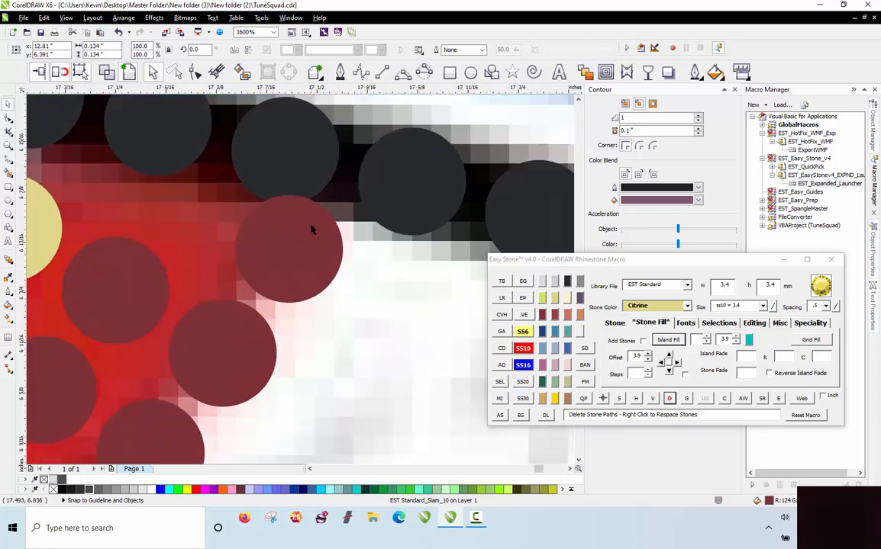
drag(311, 229, 294, 245)
scroll(313, 183, down, 6)
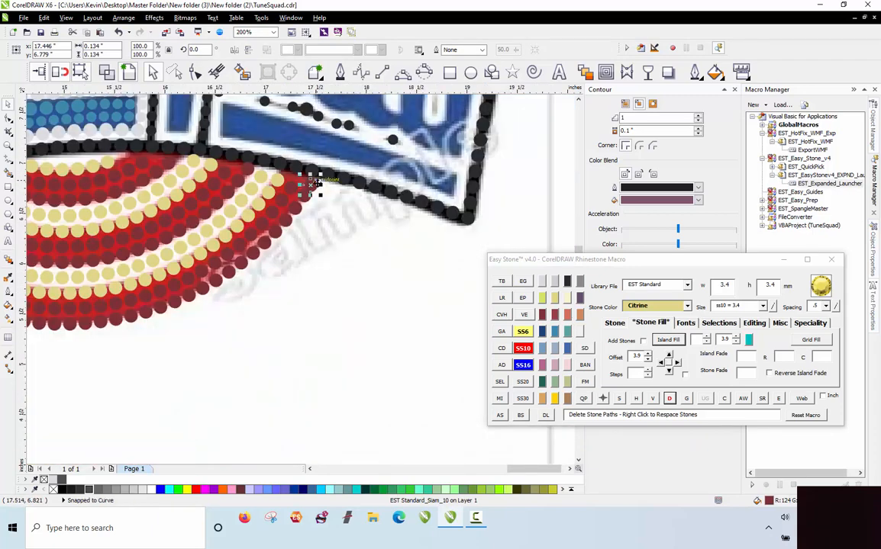
scroll(309, 302, down, 2)
click(154, 343)
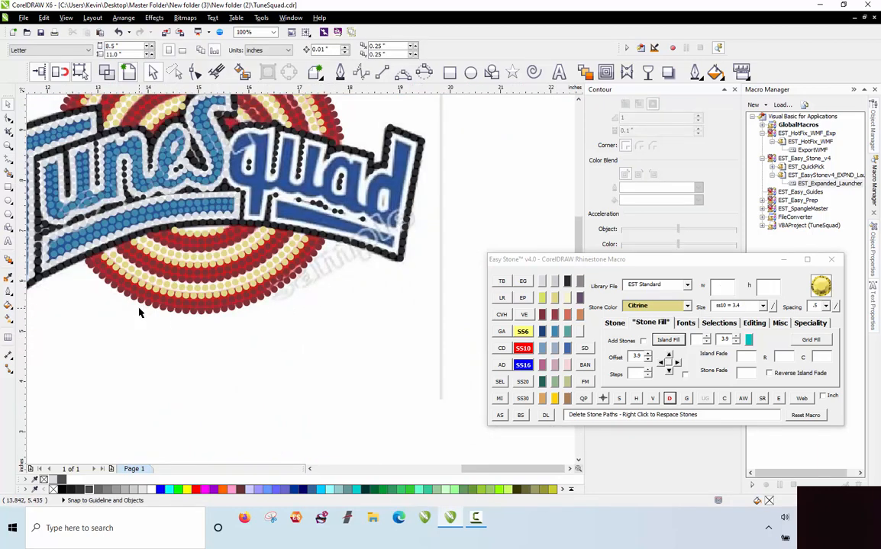
Select the outermost lower row of Siam stones with a freehand outline and respace the stones evenly between its ends
scroll(97, 314, up, 2)
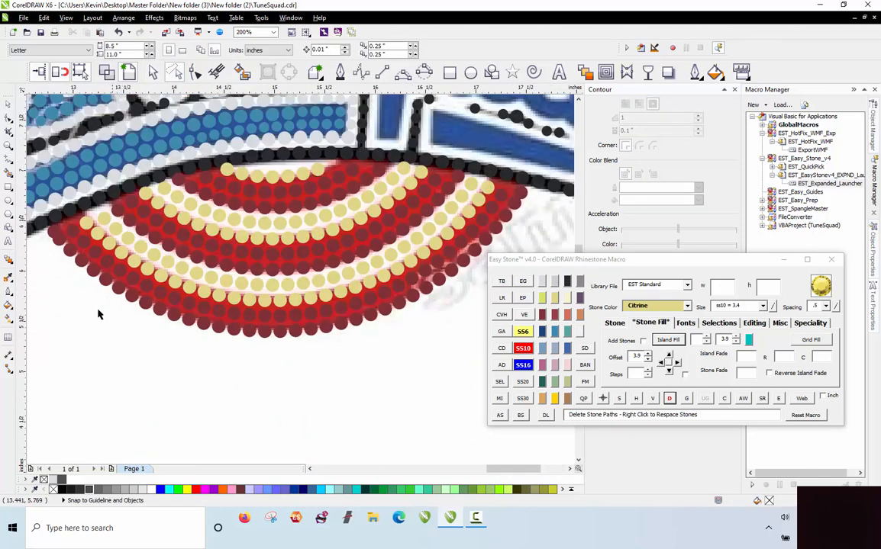
mouse_move(62, 326)
mouse_down()
mouse_move(45, 230)
mouse_move(114, 287)
mouse_move(305, 336)
mouse_move(299, 300)
mouse_move(366, 267)
mouse_move(461, 267)
mouse_move(489, 221)
mouse_move(530, 200)
mouse_move(508, 255)
mouse_move(362, 439)
mouse_up()
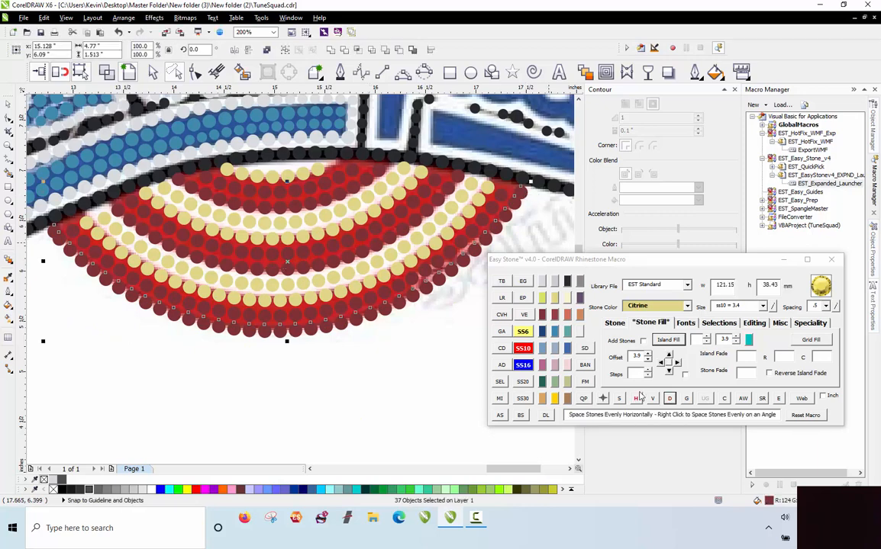
click(669, 398)
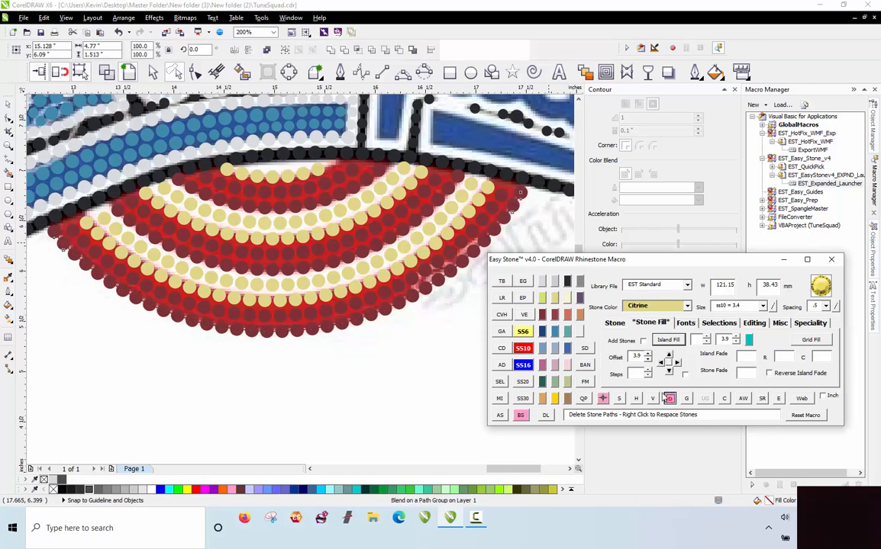
click(287, 393)
Move the end stones of the second Siam row from the outside closer to the black outline on both sides
scroll(42, 234, up, 2)
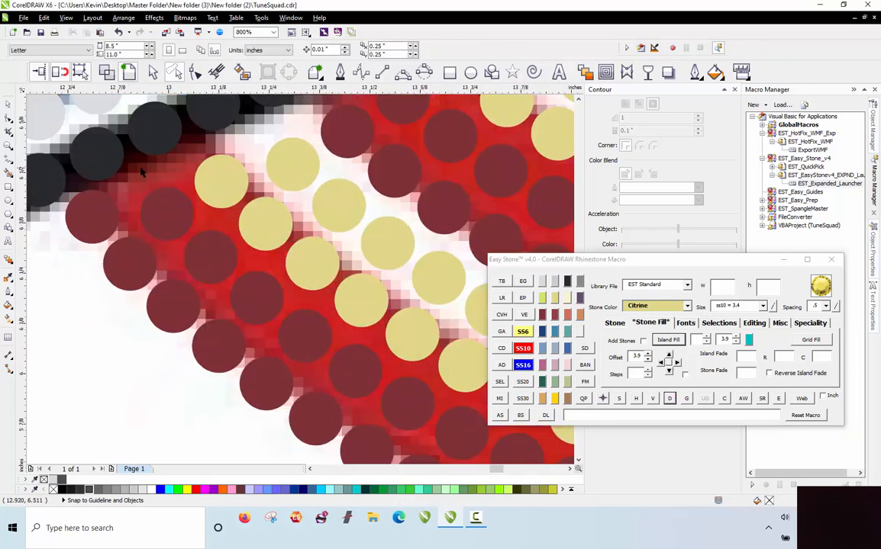
scroll(141, 172, up, 1)
drag(191, 265, 165, 221)
scroll(80, 221, down, 2)
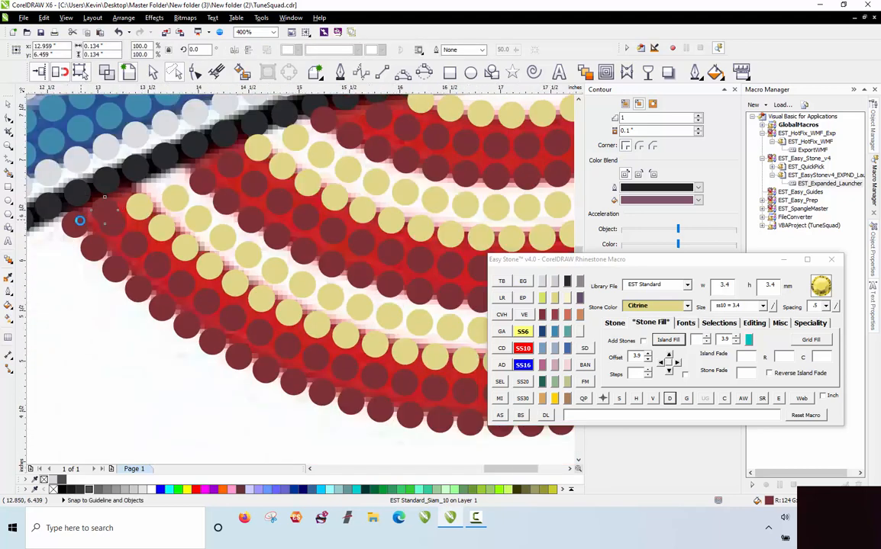
scroll(79, 221, down, 1)
scroll(377, 218, up, 2)
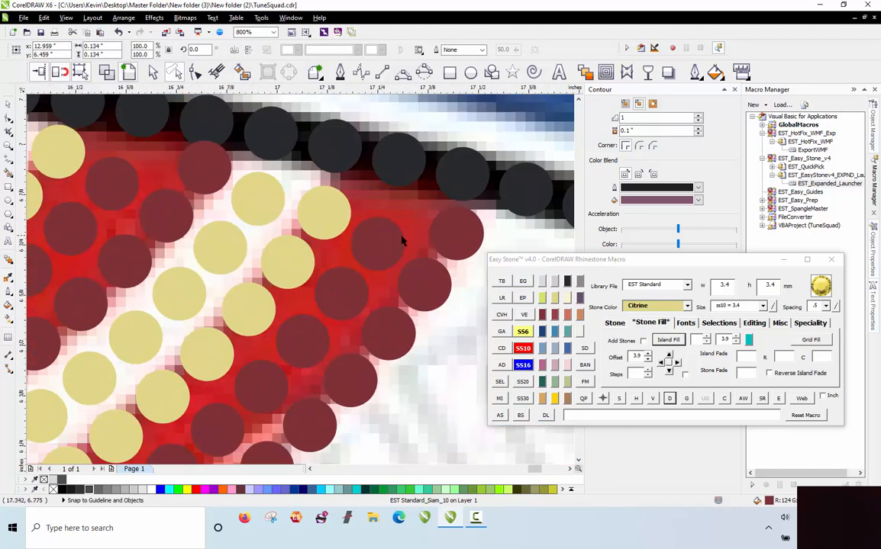
scroll(403, 241, up, 1)
drag(383, 250, 393, 195)
scroll(393, 193, down, 3)
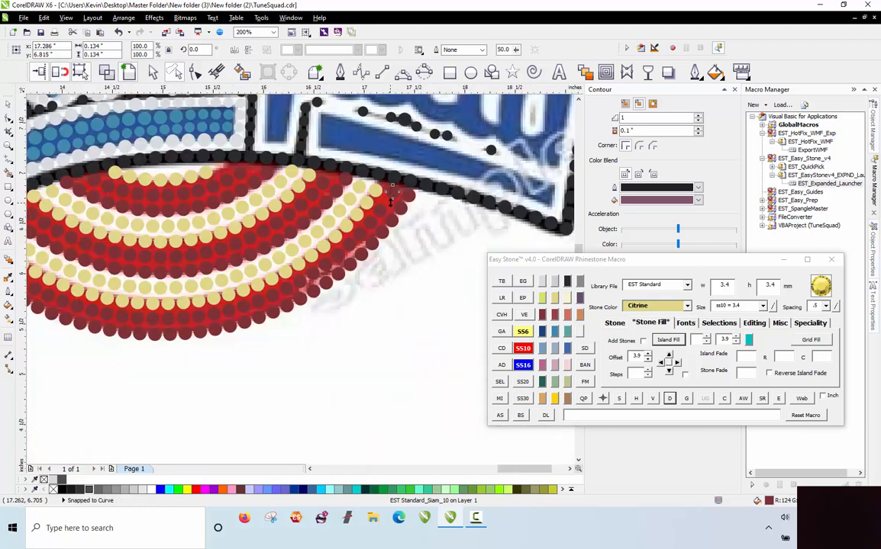
scroll(374, 216, up, 1)
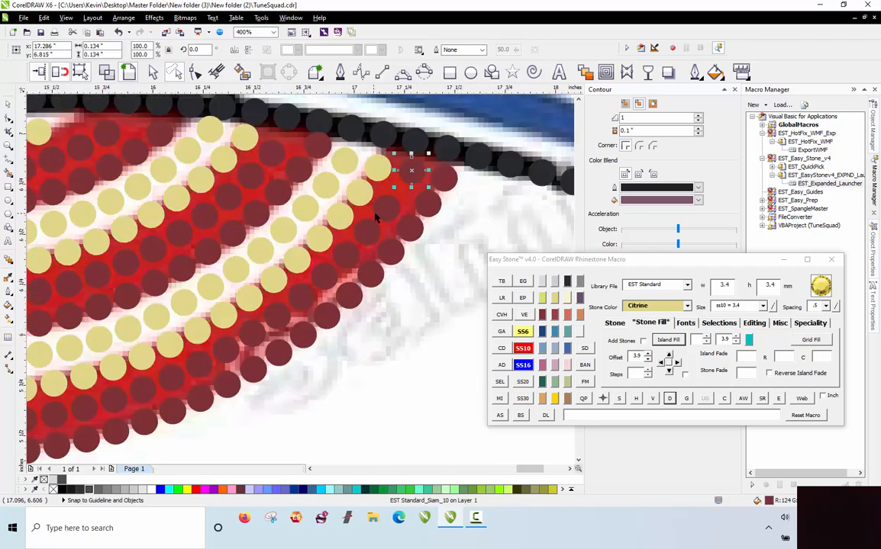
shift+click(386, 207)
shift+click(367, 231)
shift+click(346, 254)
shift+click(325, 277)
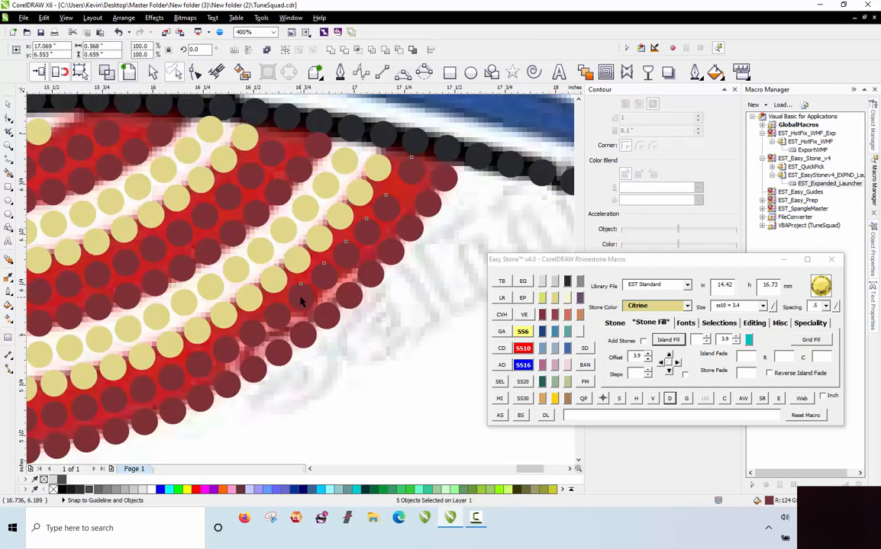
shift+click(276, 318)
shift+click(252, 333)
shift+click(226, 350)
shift+click(201, 365)
shift+click(304, 324)
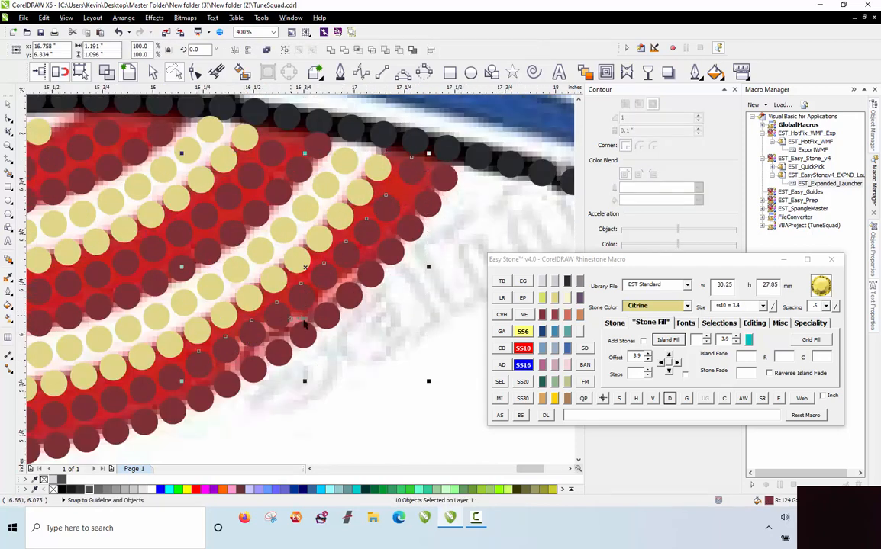
key(Delete)
scroll(376, 214, down, 1)
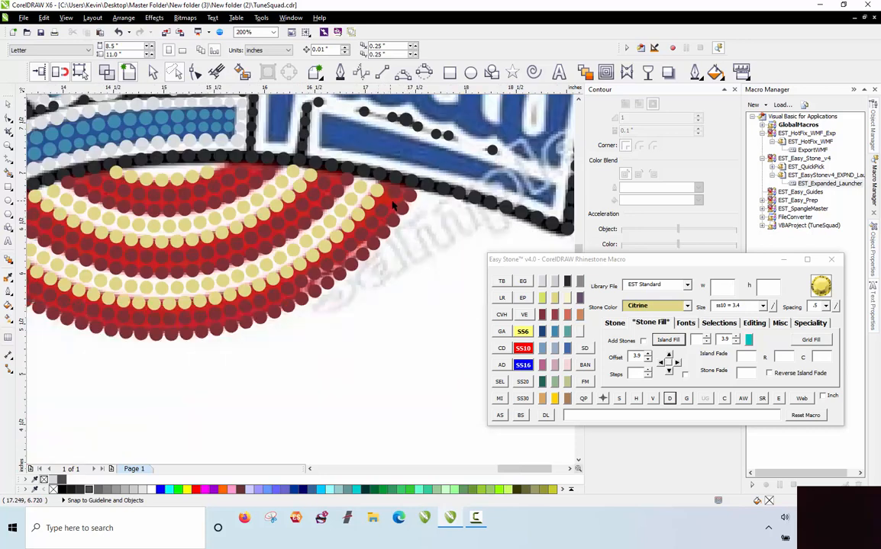
scroll(393, 207, down, 1)
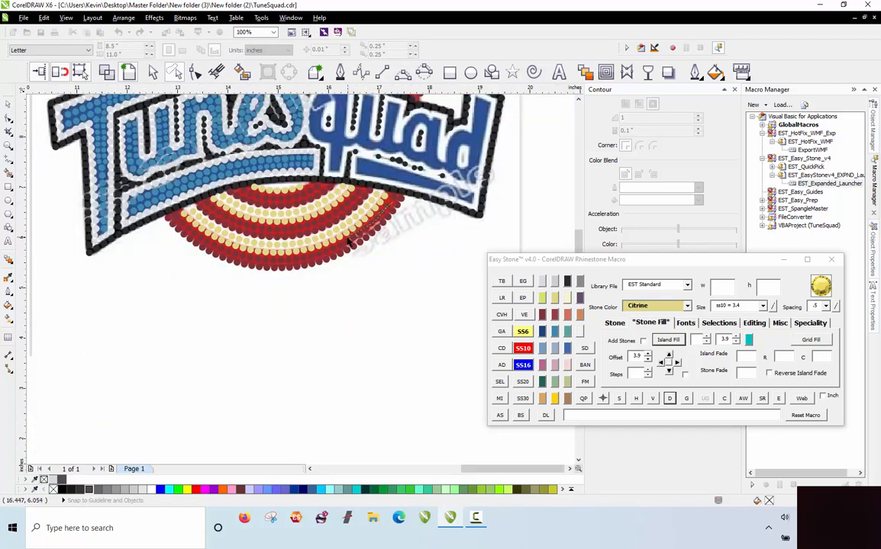
Select the second-outermost row of red stones in the lower arc and fill it with light lavender to make it stand out
mouse_move(313, 258)
mouse_down()
mouse_move(229, 255)
mouse_move(175, 218)
mouse_move(229, 253)
mouse_move(309, 264)
mouse_up()
drag(389, 210, 390, 211)
scroll(384, 205, up, 1)
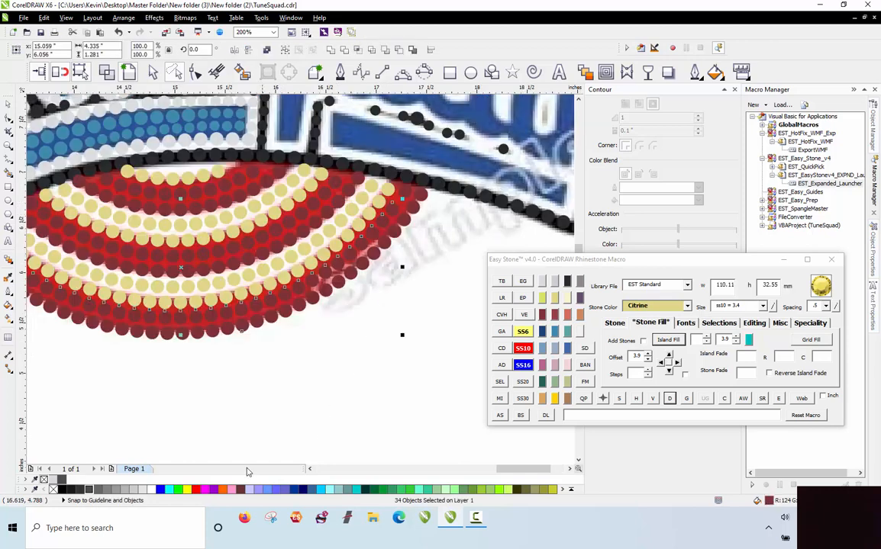
scroll(322, 424, down, 1)
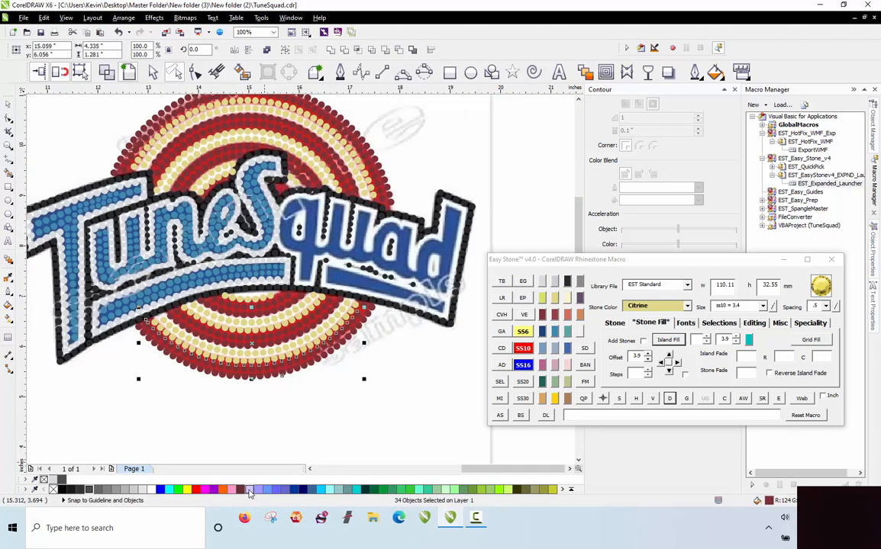
click(250, 491)
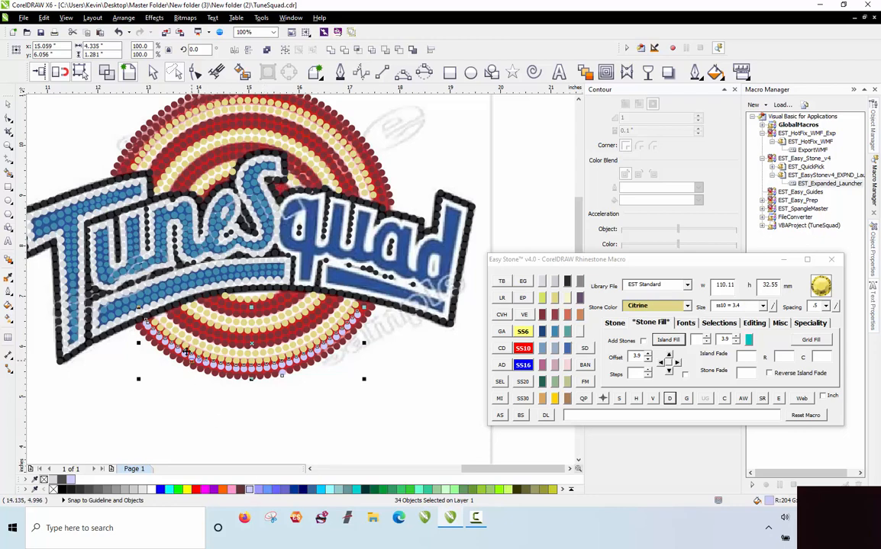
Remove the stray outermost-row stone from the lavender selection and add the row's missing end stone beneath the black outline
scroll(294, 361, up, 1)
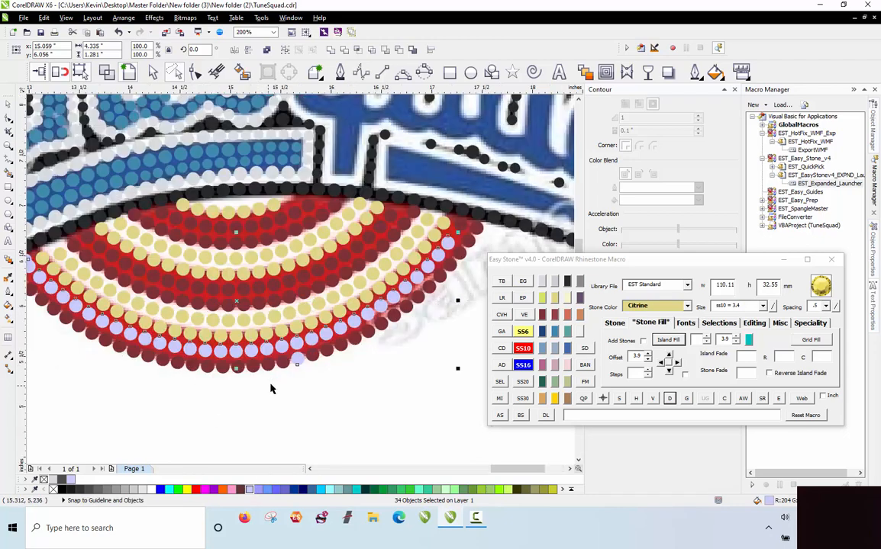
scroll(298, 364, up, 1)
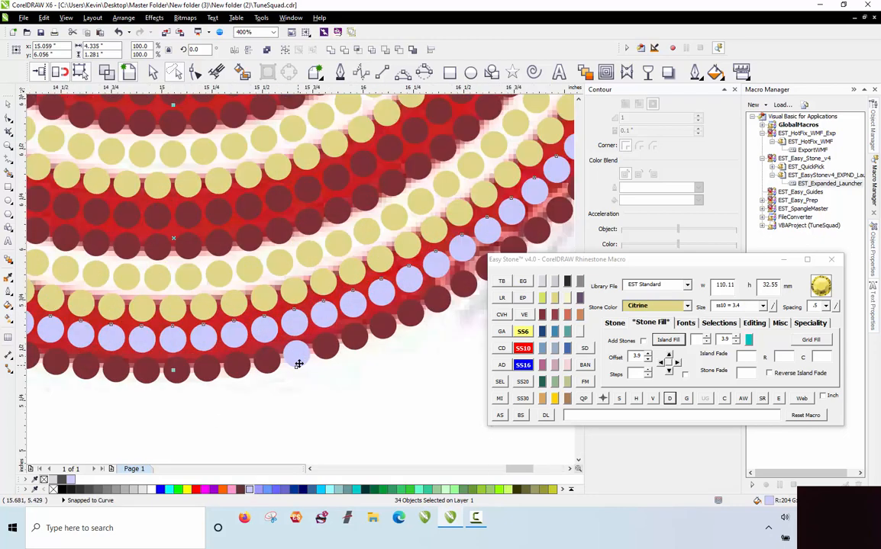
scroll(299, 363, down, 1)
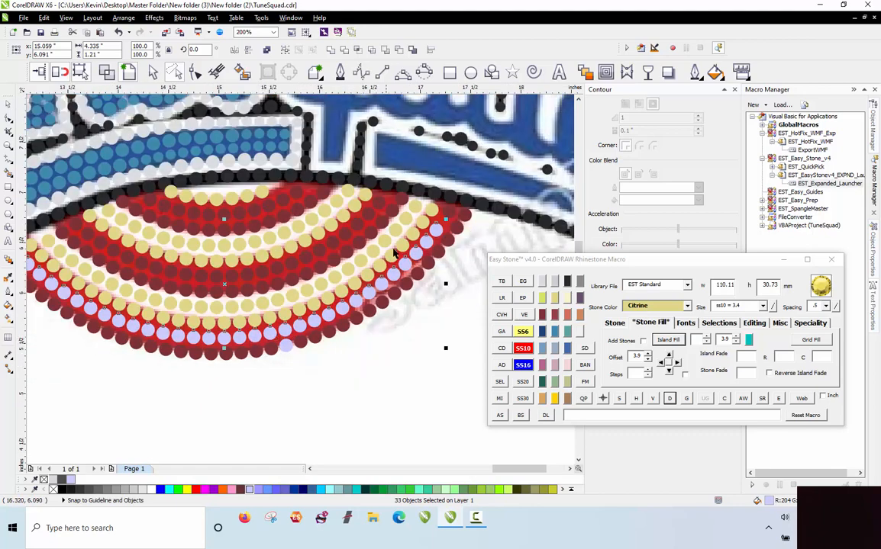
scroll(457, 206, up, 1)
shift+click(454, 216)
scroll(453, 217, down, 1)
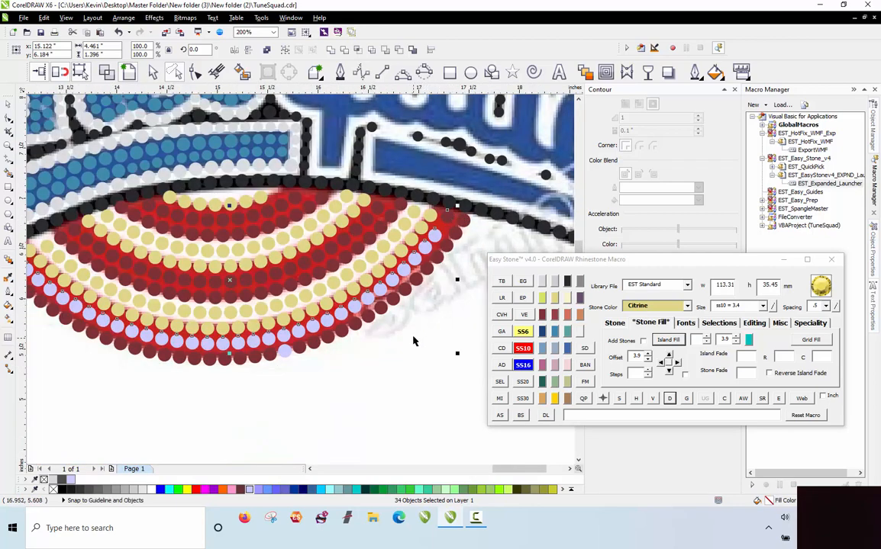
Recolor the selected row as Siam and respace its stones evenly between the two end stones
scroll(413, 341, down, 1)
scroll(374, 315, up, 1)
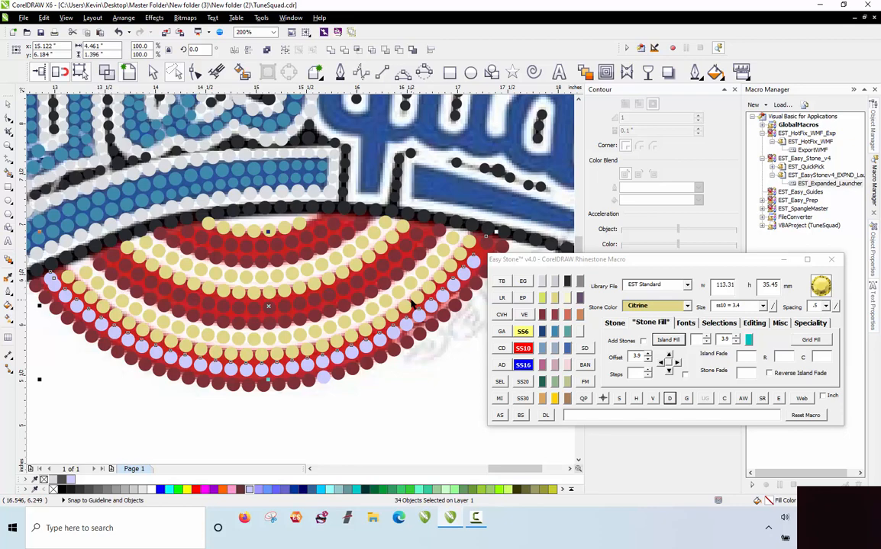
click(543, 316)
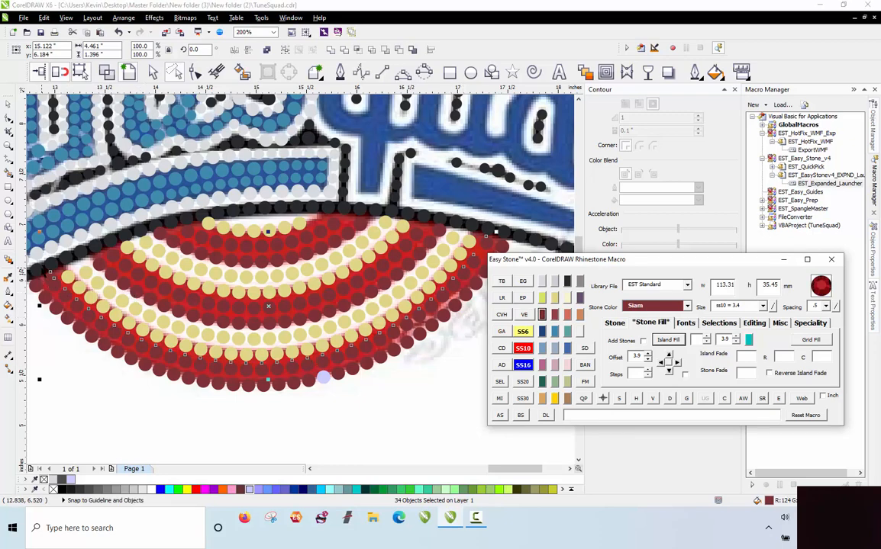
scroll(42, 268, up, 2)
scroll(55, 280, down, 2)
scroll(282, 302, down, 3)
scroll(289, 308, up, 5)
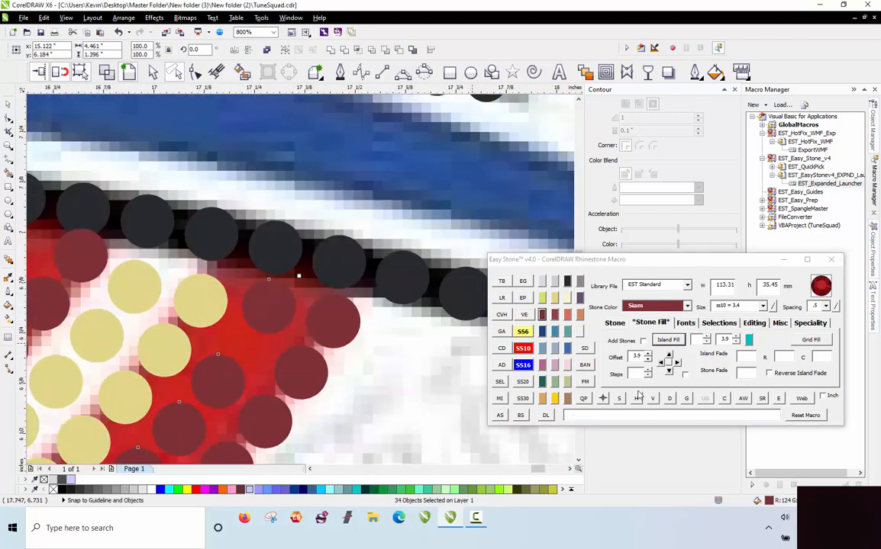
click(670, 399)
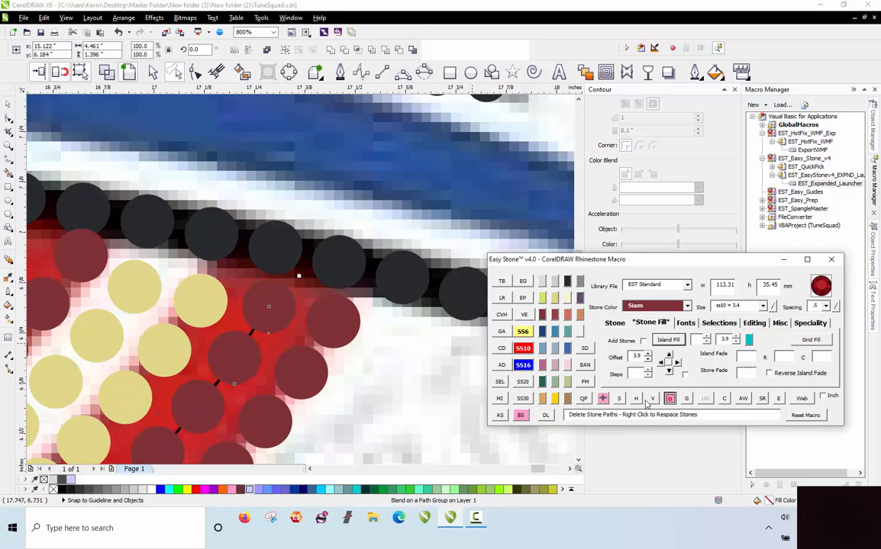
scroll(404, 399, down, 5)
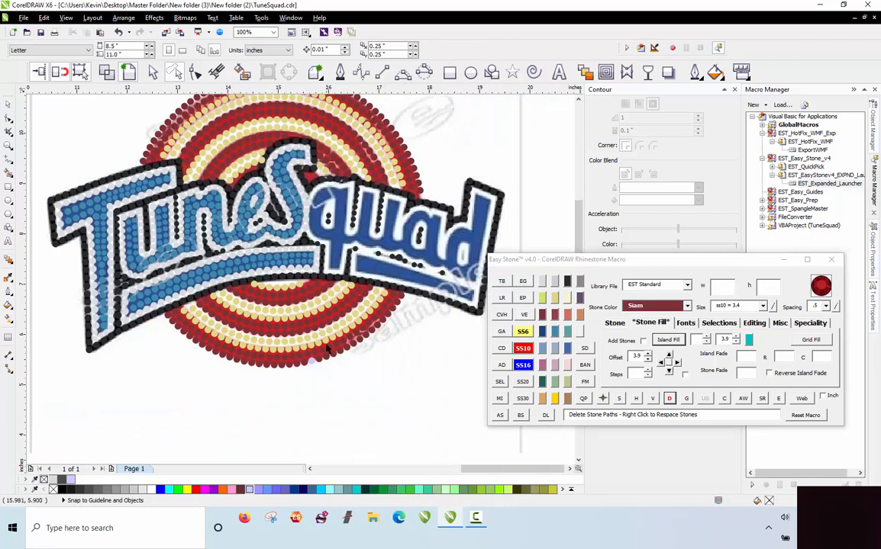
Assign the nearest defined library color to the stray lavender stone in the outermost red row
scroll(326, 349, up, 5)
click(229, 412)
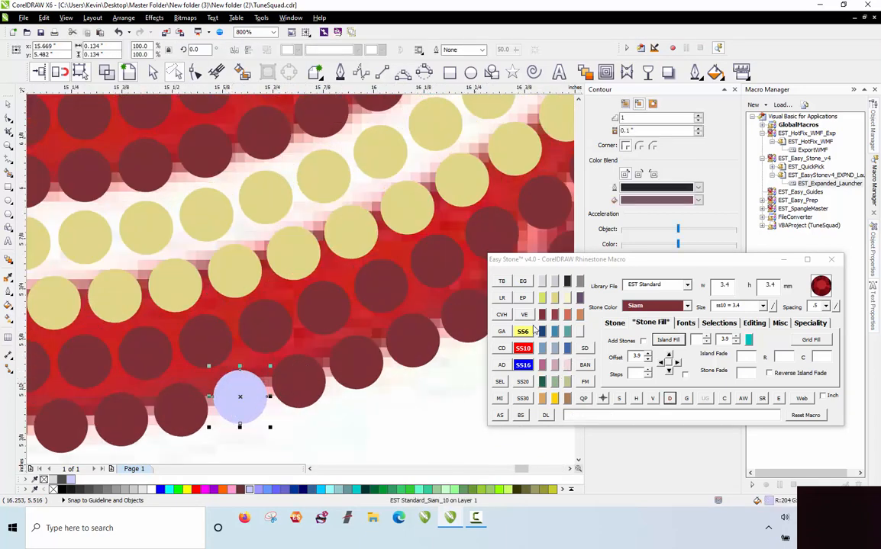
click(501, 349)
scroll(267, 324, down, 2)
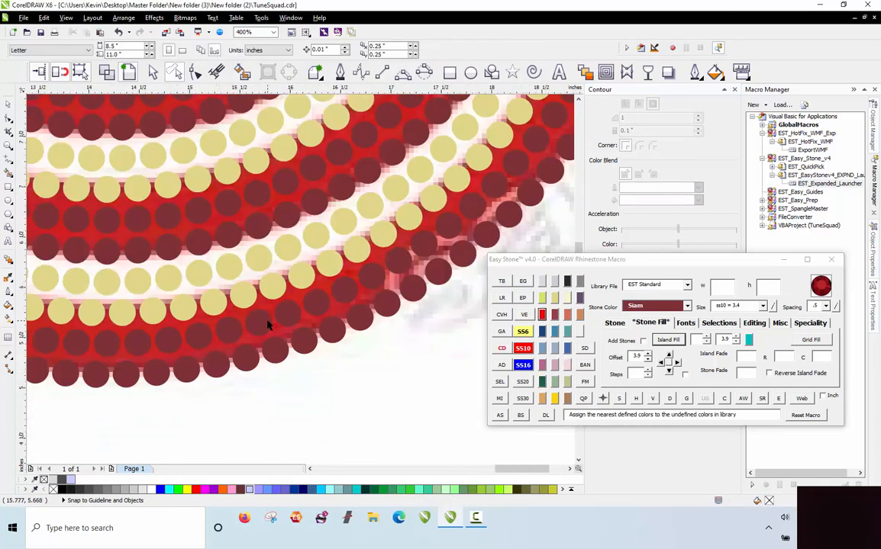
Nudge the two Citrine end stones at the right end of the outer cream stripe closer to the black outline
scroll(340, 194, down, 1)
scroll(321, 200, up, 3)
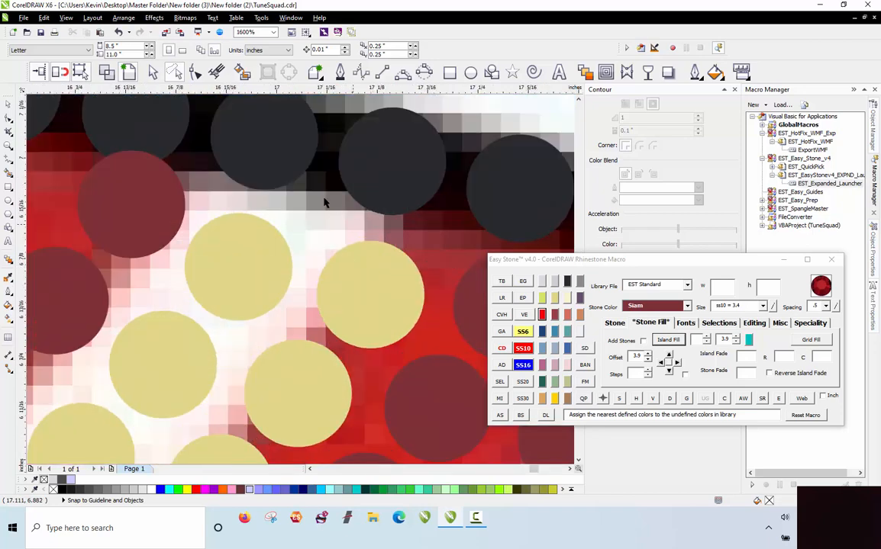
scroll(398, 196, down, 3)
scroll(373, 201, up, 3)
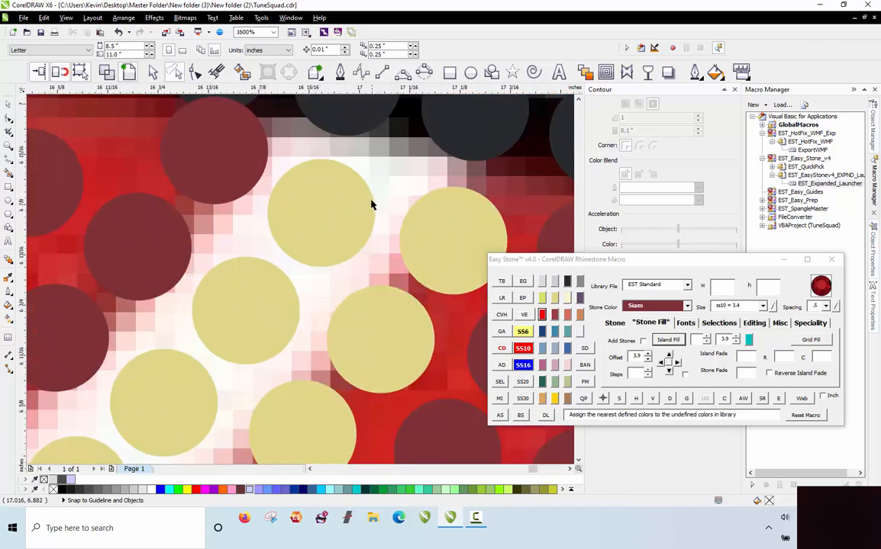
drag(363, 204, 363, 194)
scroll(413, 194, down, 3)
scroll(405, 187, up, 3)
drag(443, 187, 441, 182)
Move the end stones at the left end of the lower arc's outer stripes up toward the black outline
scroll(441, 181, down, 5)
scroll(212, 246, up, 4)
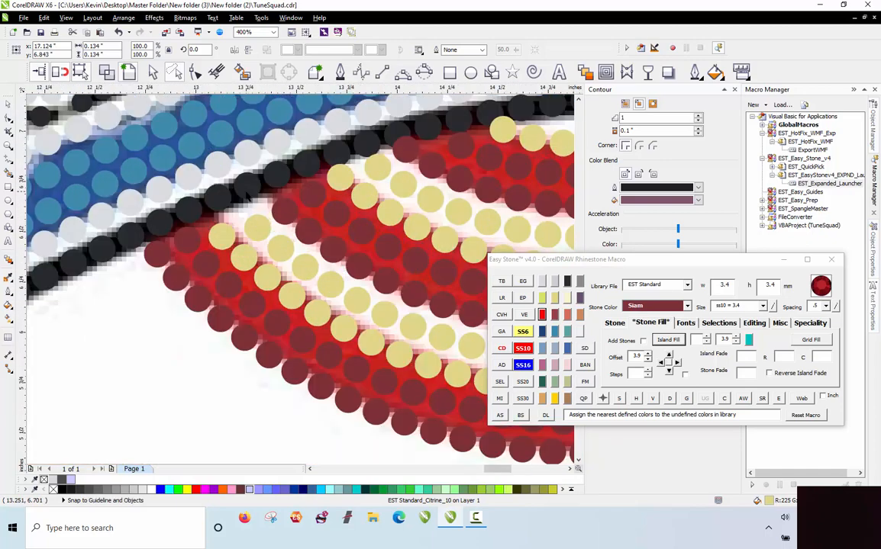
scroll(212, 247, up, 1)
drag(191, 294, 174, 267)
drag(270, 284, 236, 238)
scroll(175, 212, down, 4)
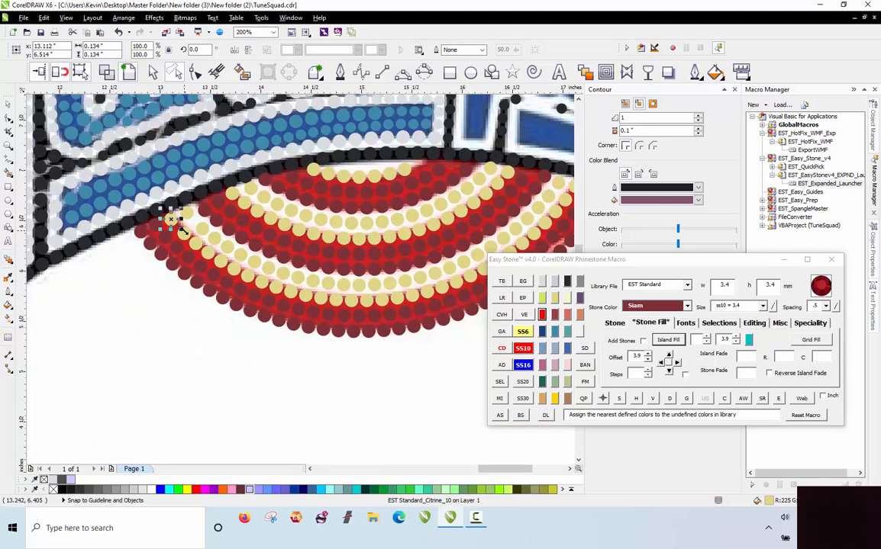
Select the lower Citrine row of the outer cream stripe, checking the selection with a temporary pink fill that is undone
scroll(177, 216, up, 1)
key(Escape)
scroll(88, 216, down, 1)
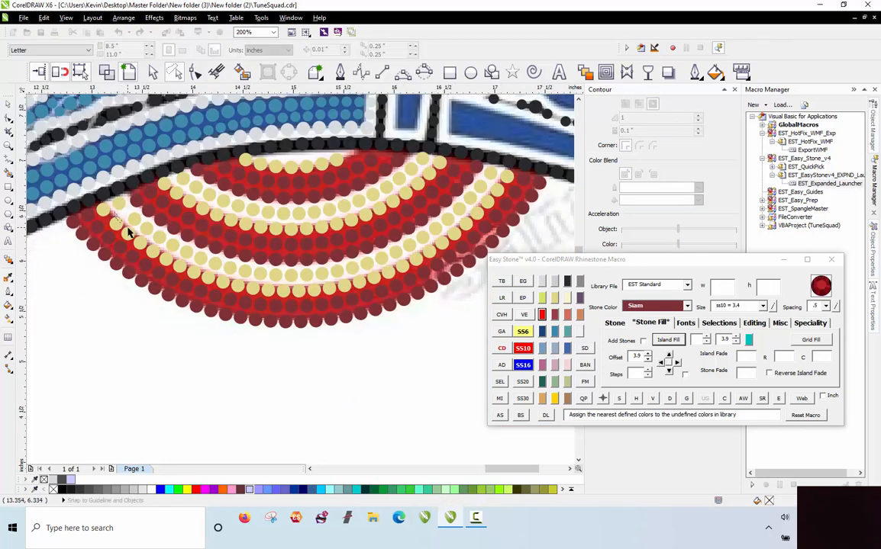
mouse_move(168, 258)
mouse_down()
mouse_move(228, 287)
mouse_move(320, 293)
mouse_move(439, 247)
mouse_move(498, 200)
mouse_move(508, 175)
mouse_move(460, 230)
mouse_move(361, 284)
mouse_move(252, 293)
mouse_move(156, 252)
mouse_up()
drag(111, 224, 110, 226)
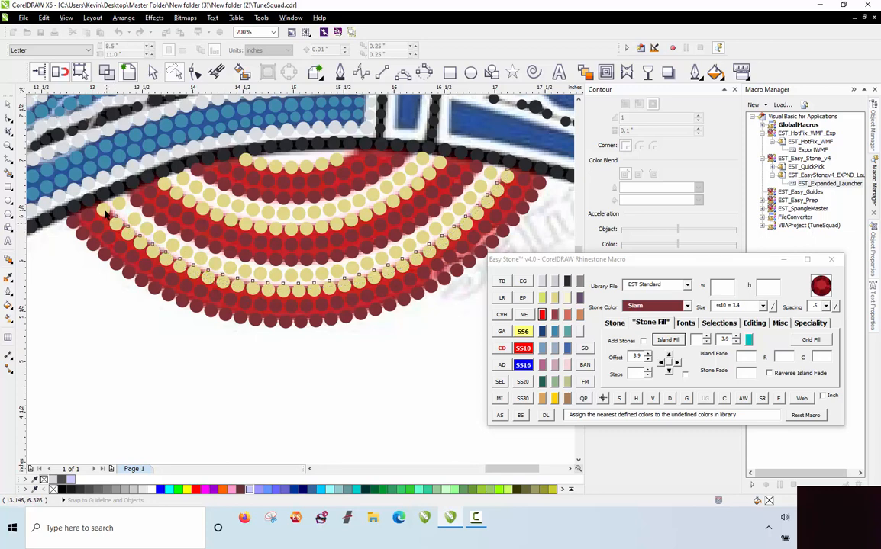
click(232, 490)
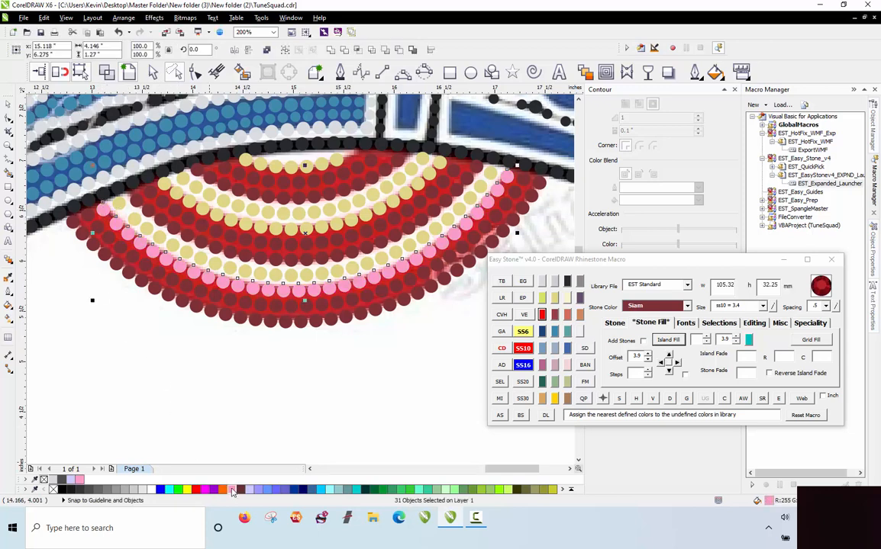
key(ctrl+z)
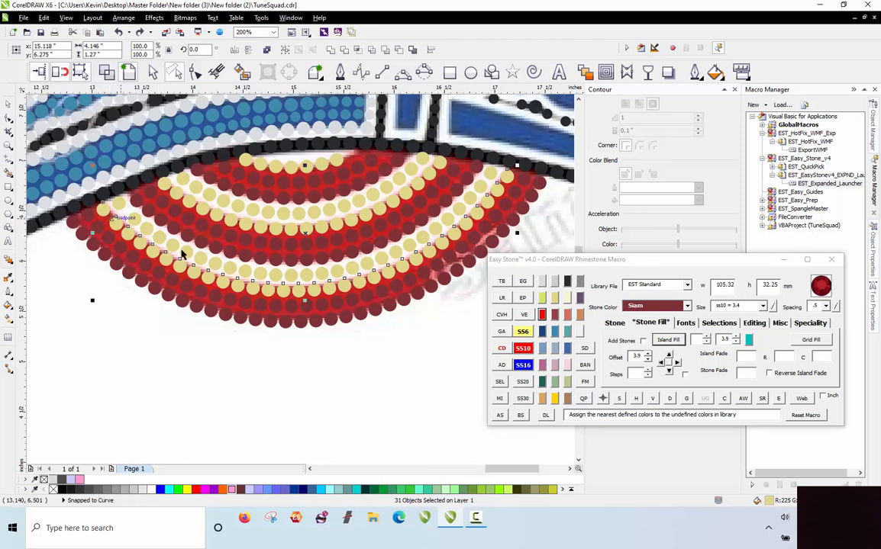
Respace the selected lower Citrine row evenly between its end stones and clear the selection
click(668, 403)
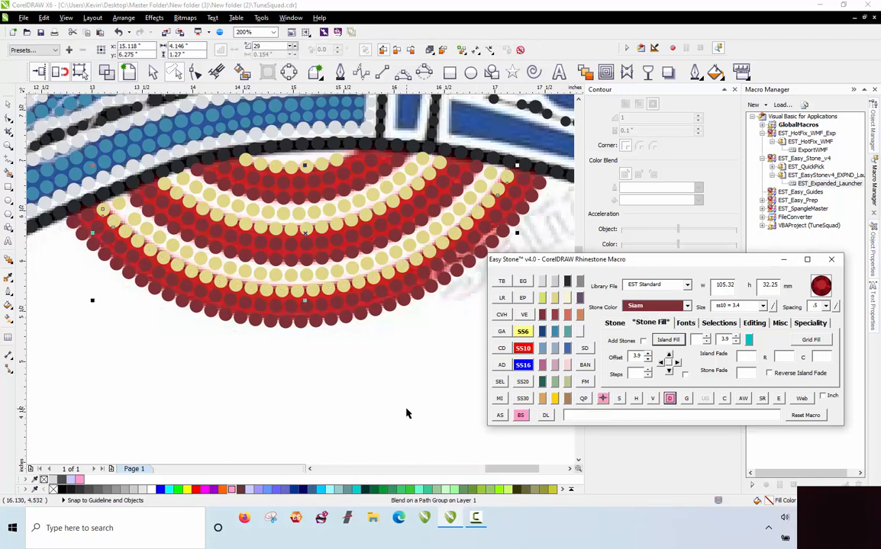
click(669, 398)
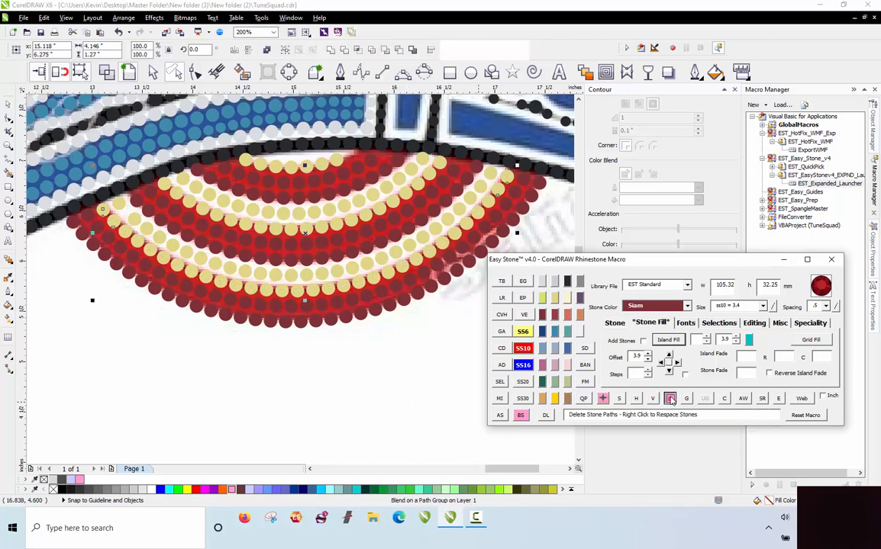
click(420, 397)
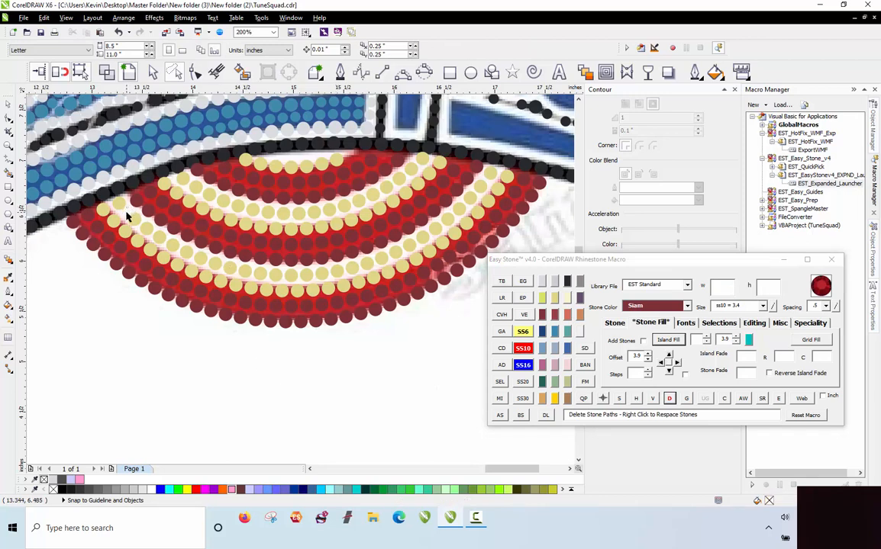
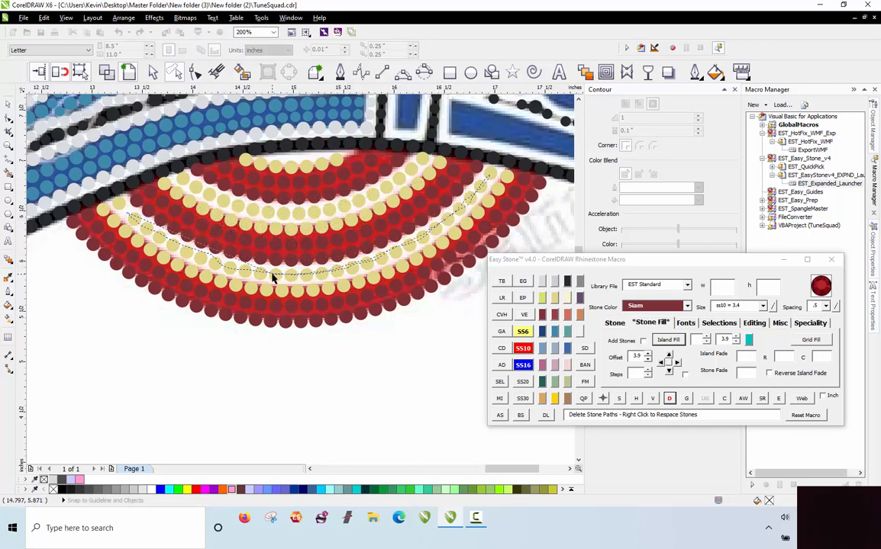
Select the upper Citrine row of the outer cream stripe, including its left end stone, and respace the stones evenly
click(169, 250)
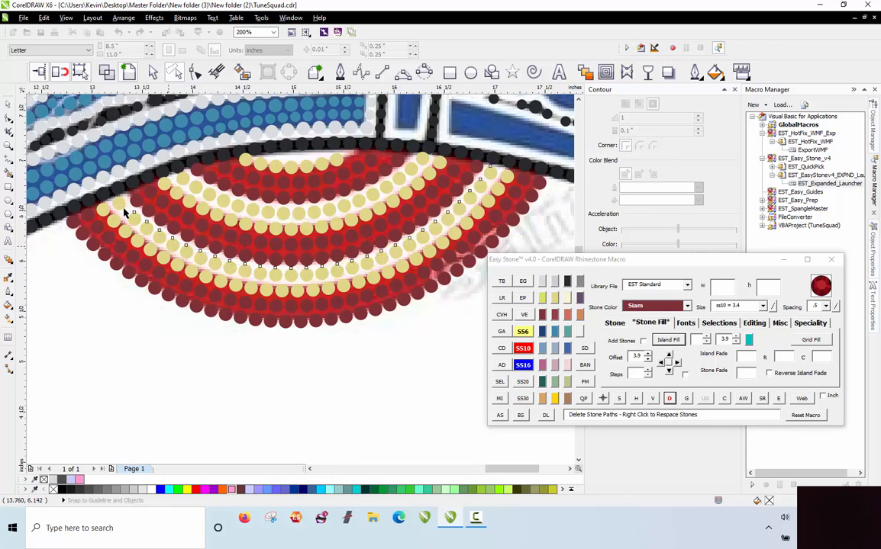
scroll(123, 212, up, 1)
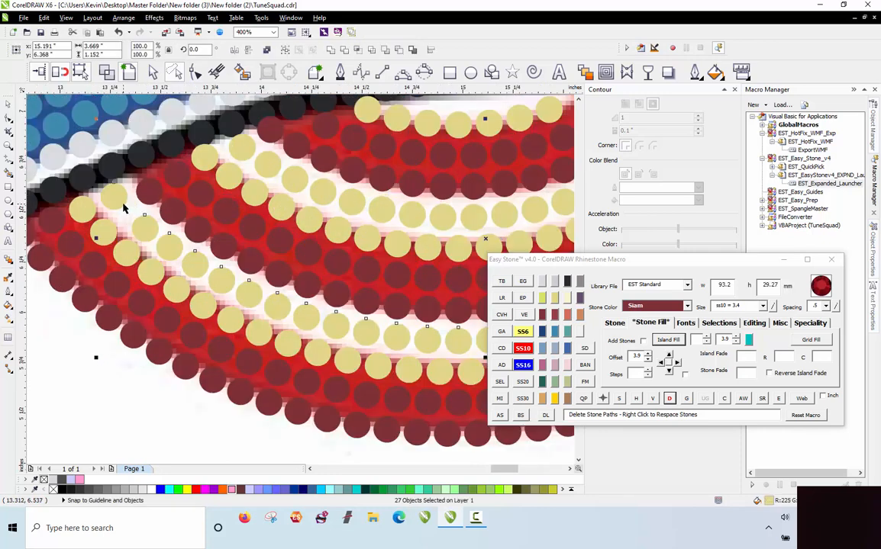
click(669, 399)
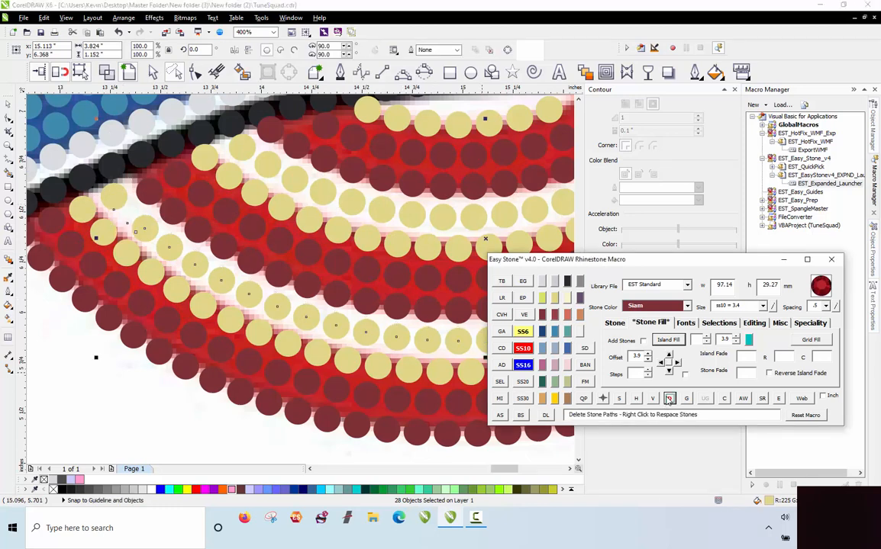
scroll(204, 330, down, 1)
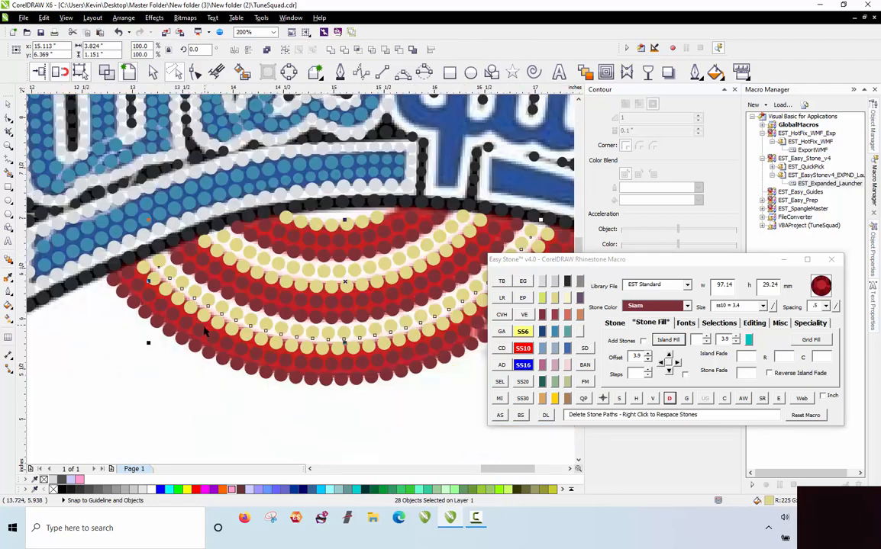
click(206, 393)
Reposition the two Siam end stones at the right end of the middle red stripe just below the black outline
scroll(210, 250, down, 1)
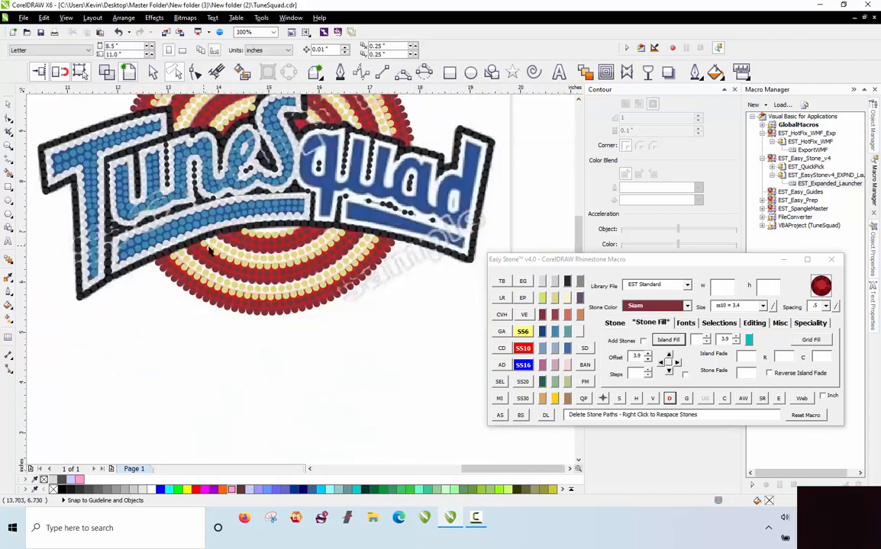
scroll(367, 241, up, 4)
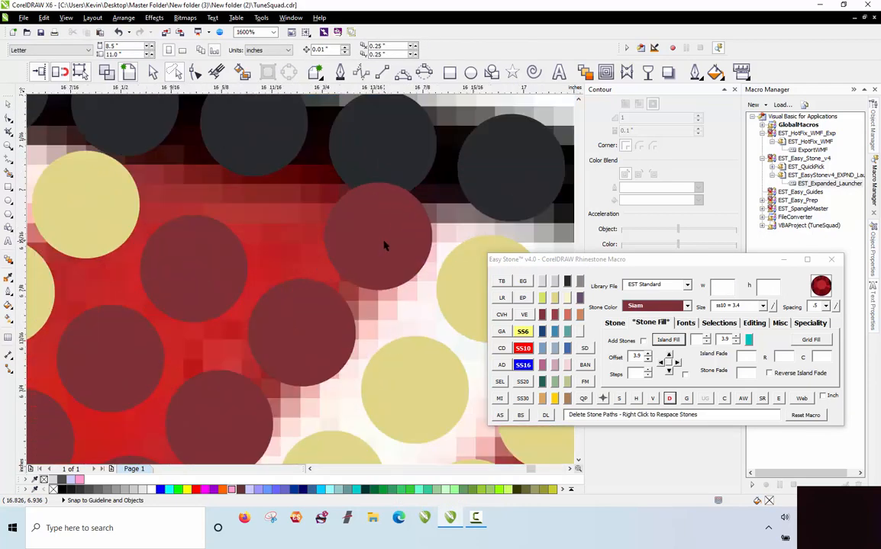
click(371, 265)
drag(371, 265, 364, 273)
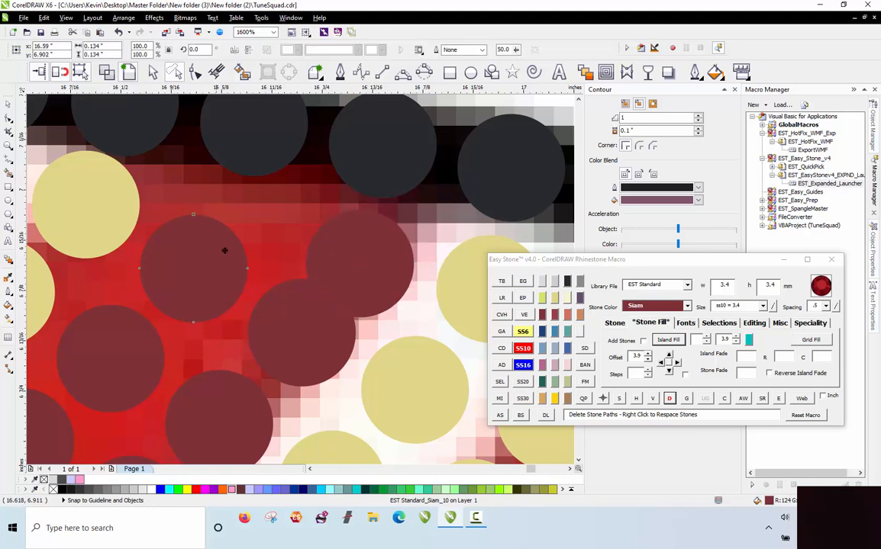
drag(224, 250, 245, 223)
Nudge the two Citrine end stones at the right end of the inner cream stripe clear of the black outline stones
scroll(245, 223, down, 1)
scroll(185, 220, up, 1)
click(184, 221)
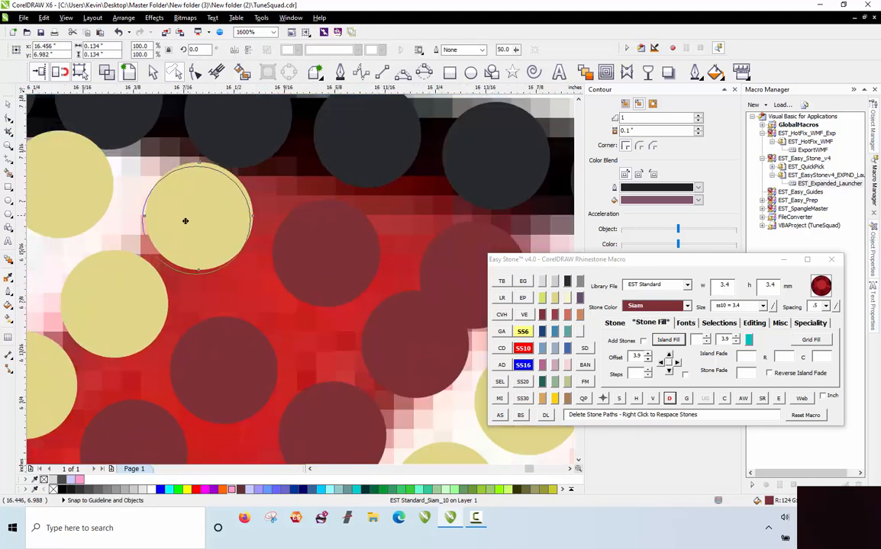
scroll(181, 232, down, 1)
scroll(148, 202, up, 1)
drag(147, 202, 136, 220)
scroll(305, 218, down, 2)
scroll(162, 213, up, 2)
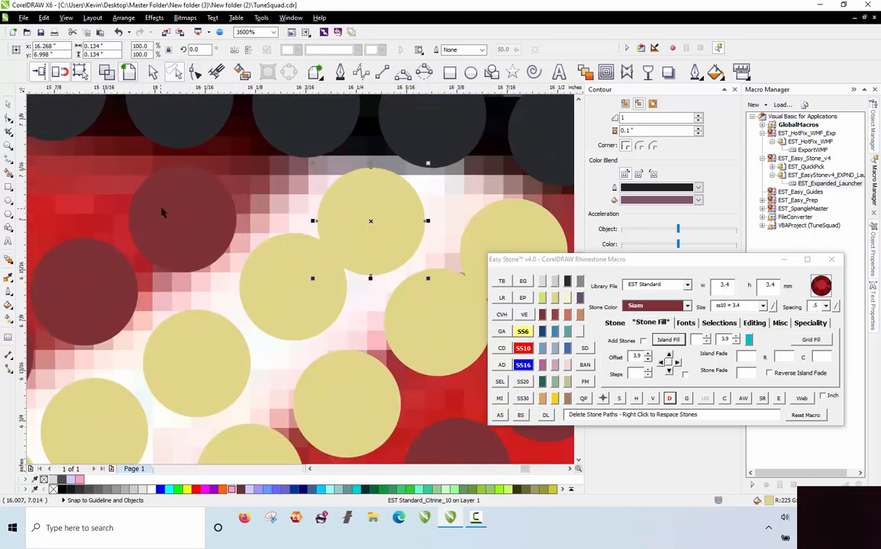
Move the Siam stone at the right end of the inner red stripe's upper row closer to the black outline
scroll(229, 217, down, 2)
scroll(154, 214, up, 2)
drag(177, 220, 202, 189)
scroll(202, 189, down, 3)
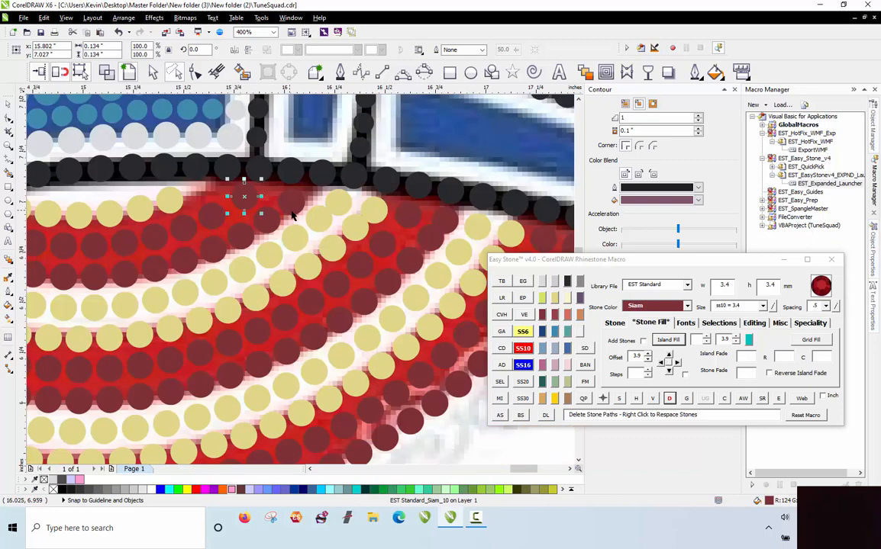
Reposition the Siam stone at the left end of the inner red stripe's upper row just below the black outline
scroll(102, 220, up, 3)
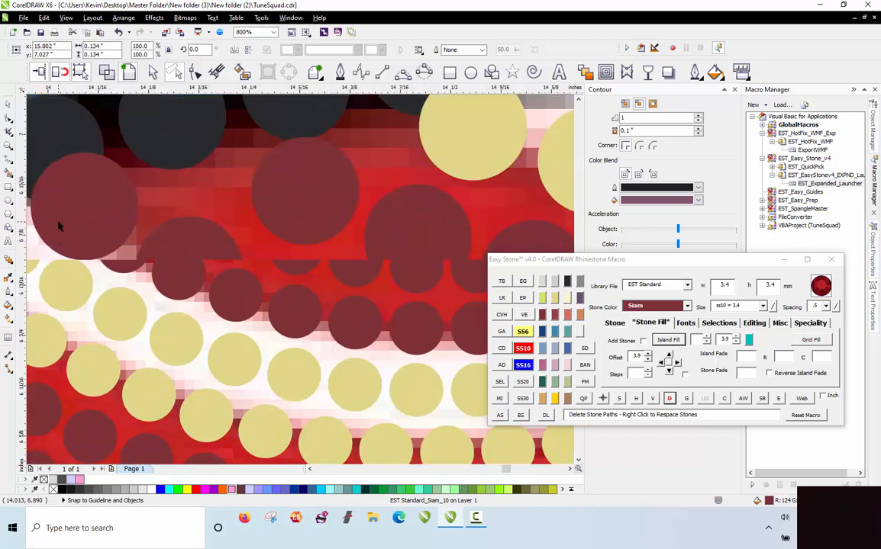
drag(59, 224, 113, 242)
scroll(212, 231, down, 1)
scroll(245, 222, up, 1)
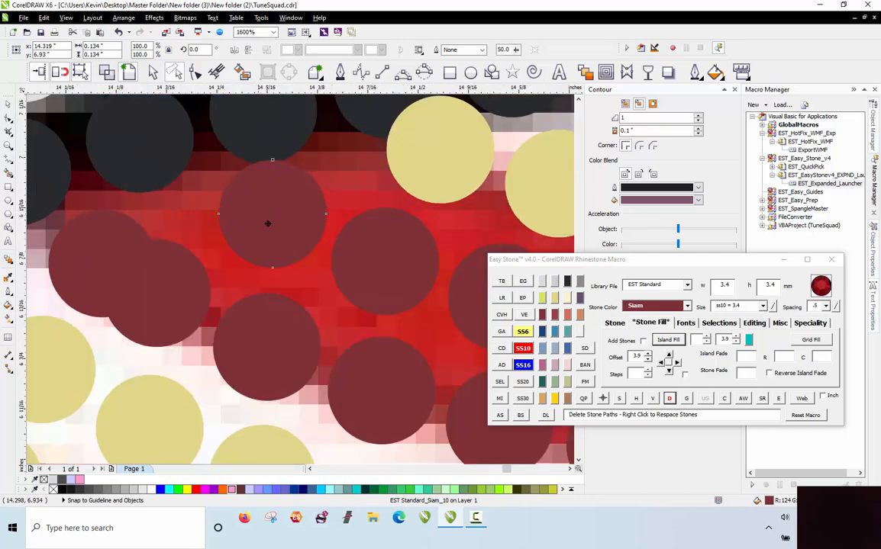
drag(267, 223, 273, 225)
scroll(235, 232, down, 1)
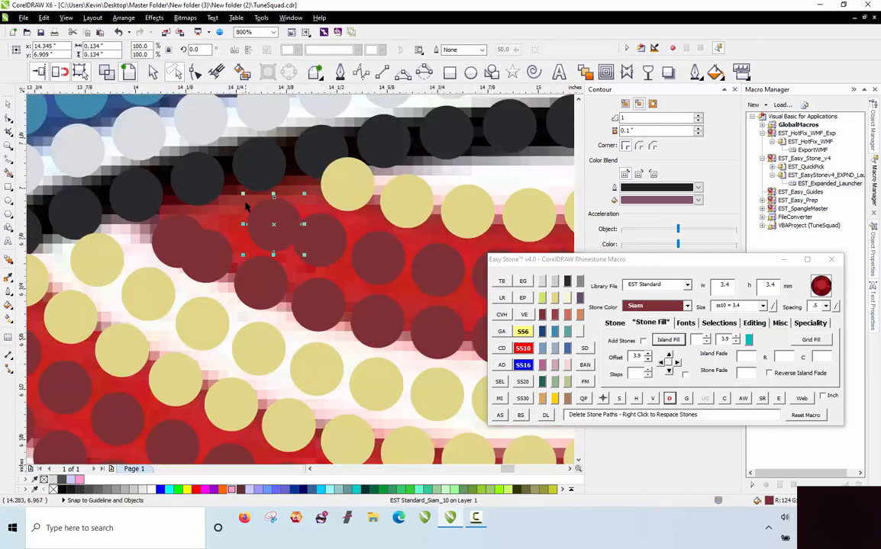
Move the left end Citrine stone of the topmost cream stripe clear of the black outline and resize it to SS6
scroll(246, 207, down, 1)
scroll(252, 213, up, 3)
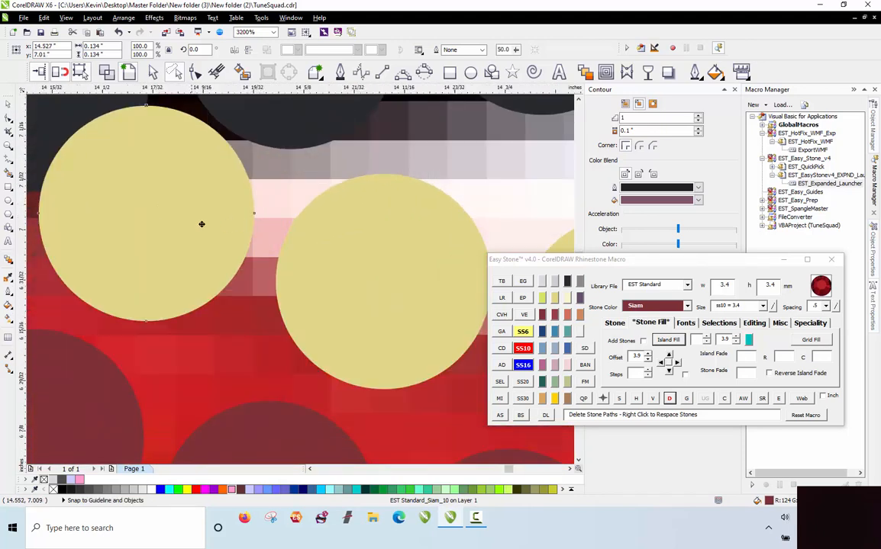
drag(201, 223, 249, 239)
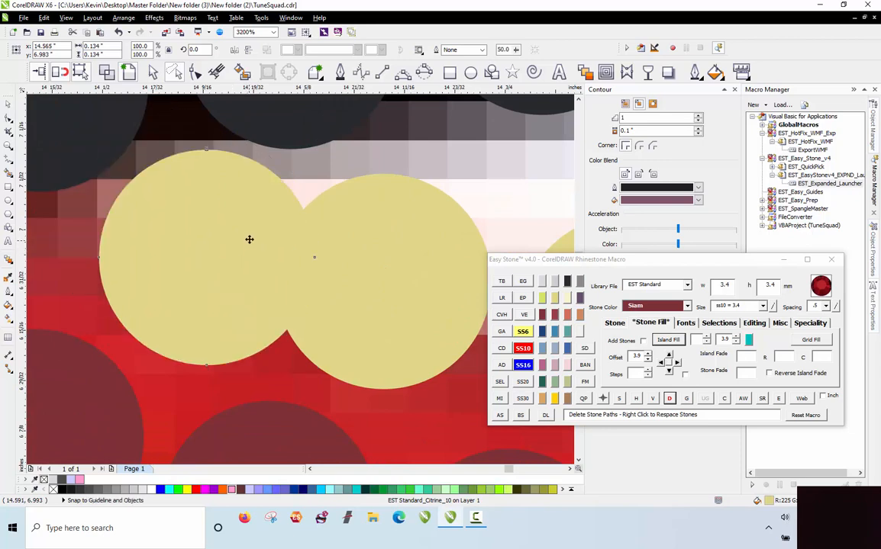
click(522, 332)
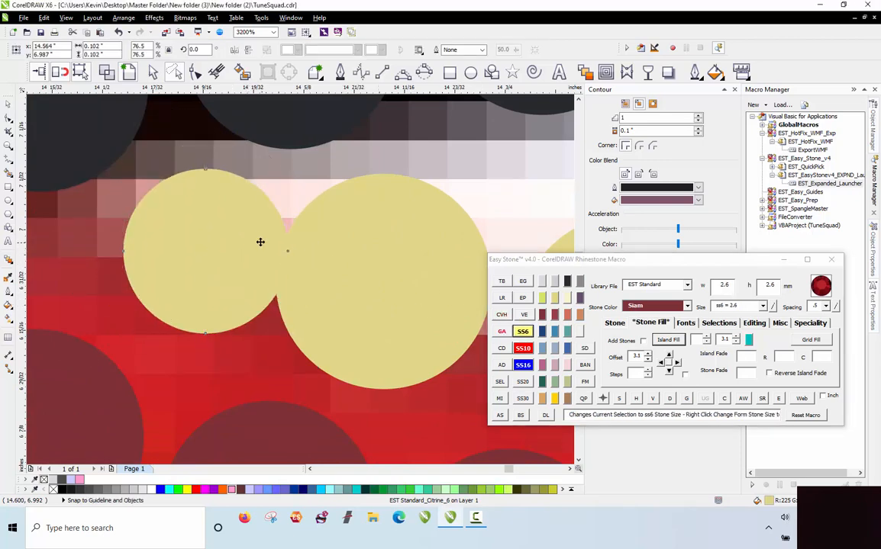
scroll(171, 199, down, 5)
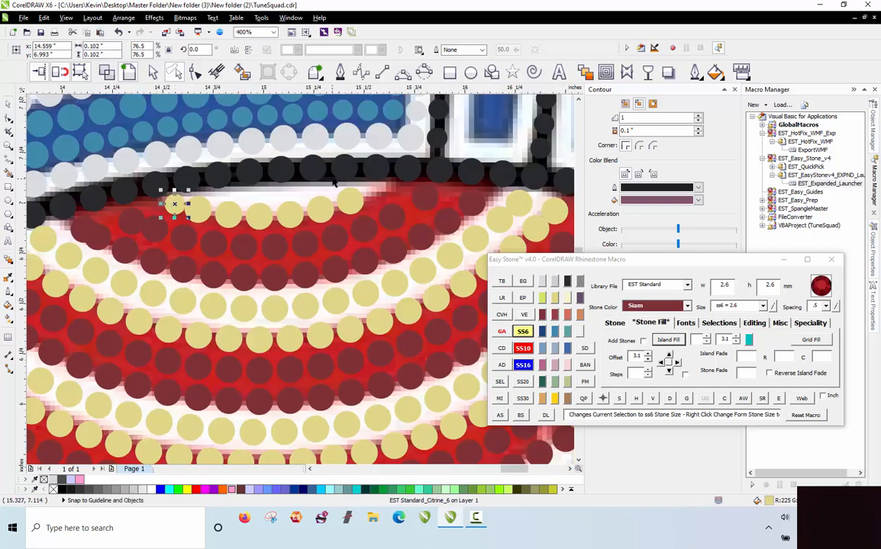
Place a copy of the SS6 Citrine stone at the right end of the topmost cream stripe
scroll(334, 183, up, 1)
scroll(160, 224, down, 1)
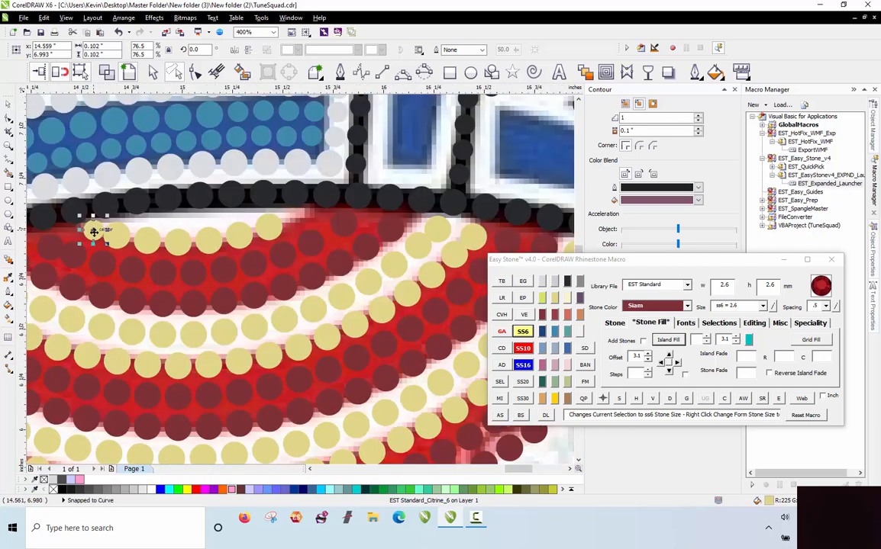
scroll(93, 231, up, 1)
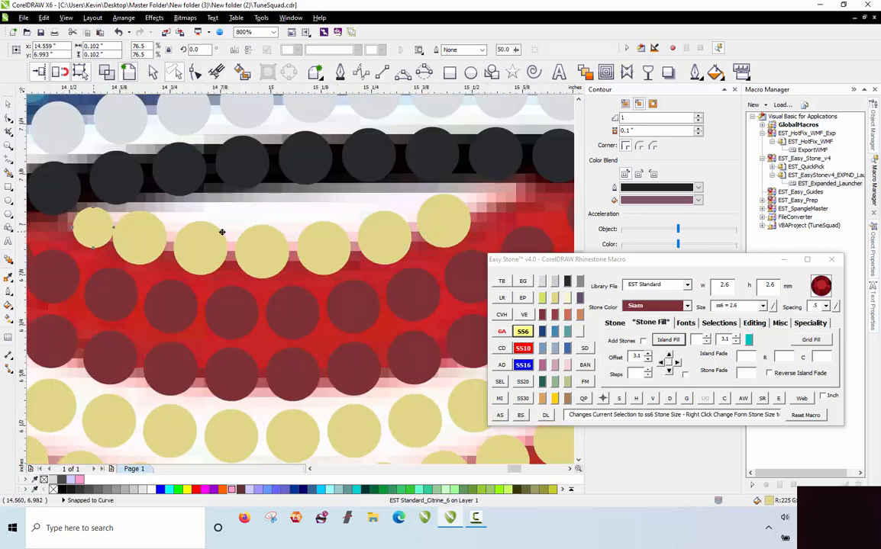
click(503, 208)
Select the whole Citrine row of the topmost cream stripe, including both SS6 end stones, and respace it evenly
shift+click(392, 232)
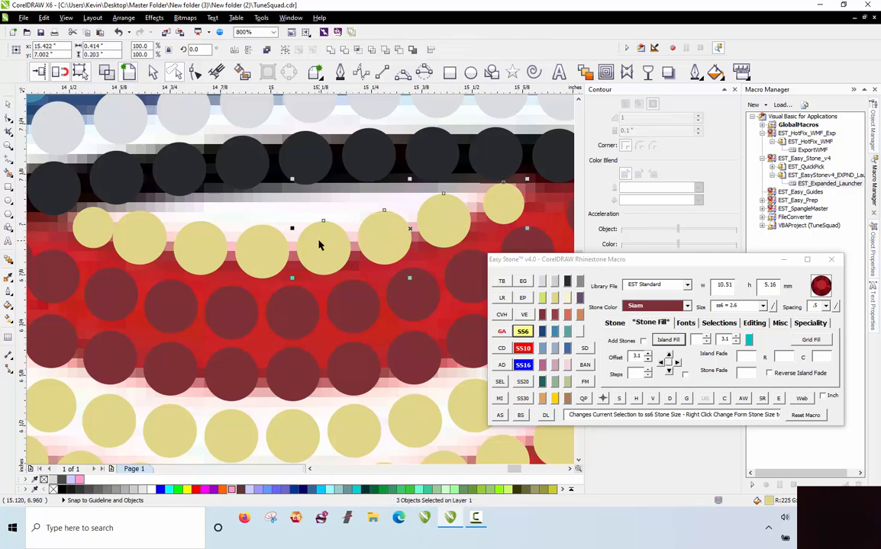
shift+click(239, 249)
shift+click(80, 237)
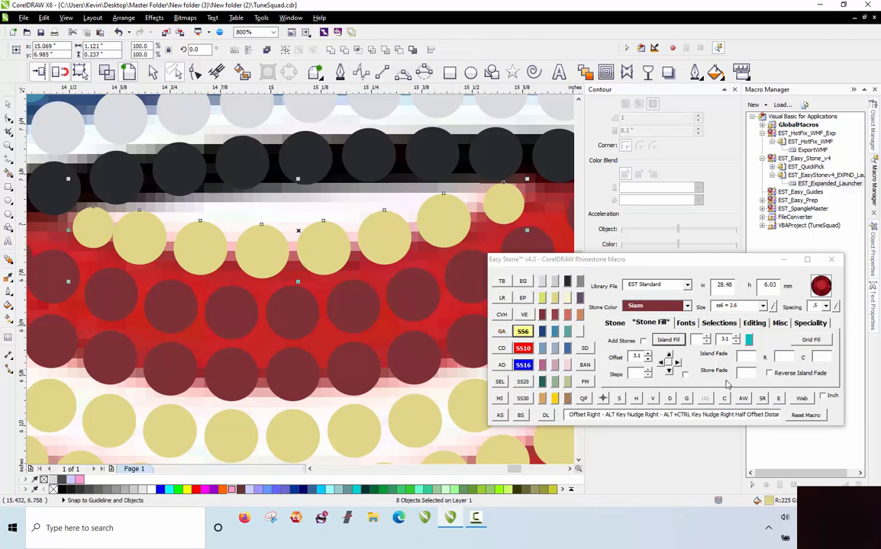
click(669, 399)
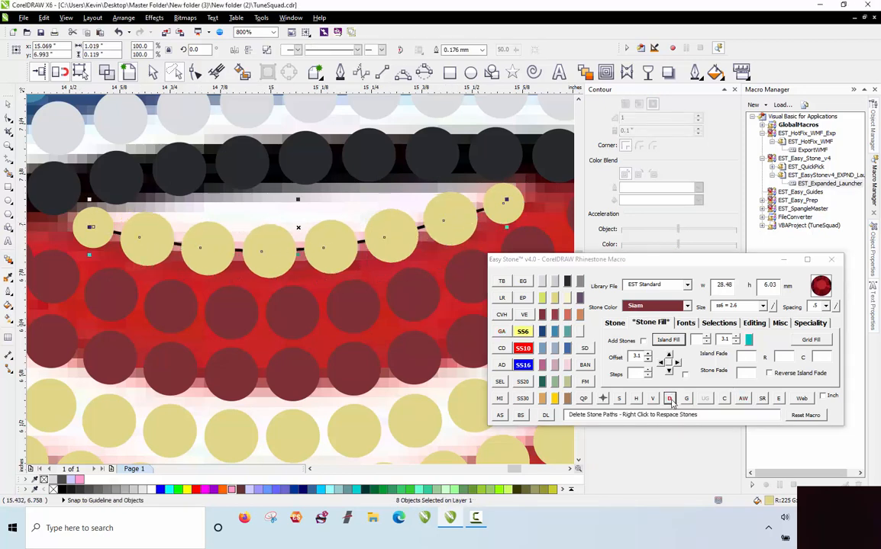
Resize the third Citrine stone from the right end of the topmost cream stripe to SS6 and place a copy above it
scroll(462, 213, up, 1)
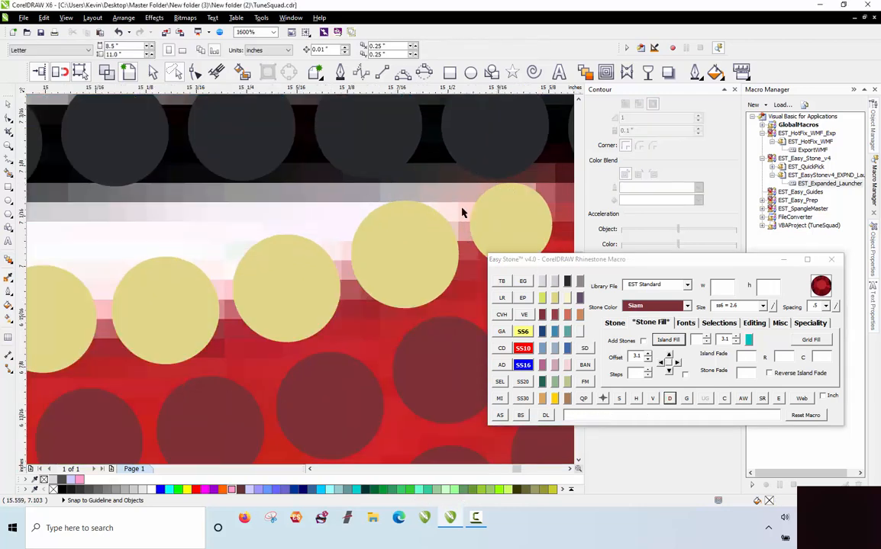
click(300, 258)
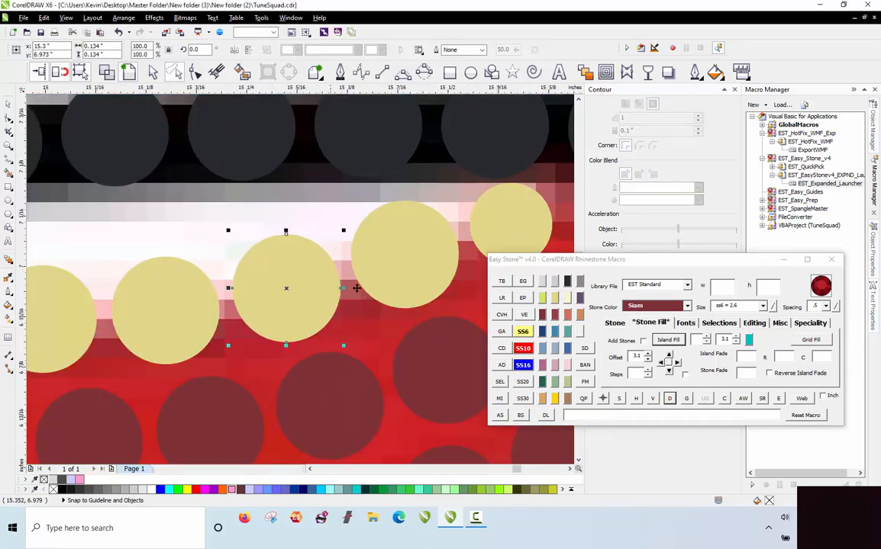
click(522, 332)
drag(300, 277, 310, 207)
drag(318, 292, 326, 297)
scroll(396, 267, down, 1)
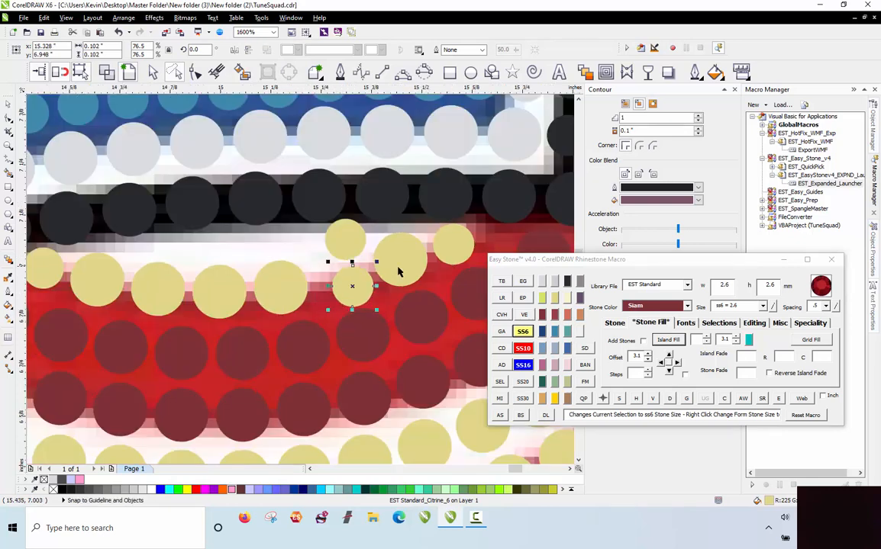
Resize the next two large Citrine stones toward the left to SS6 and place a copy of each above it
scroll(292, 290, up, 1)
click(325, 285)
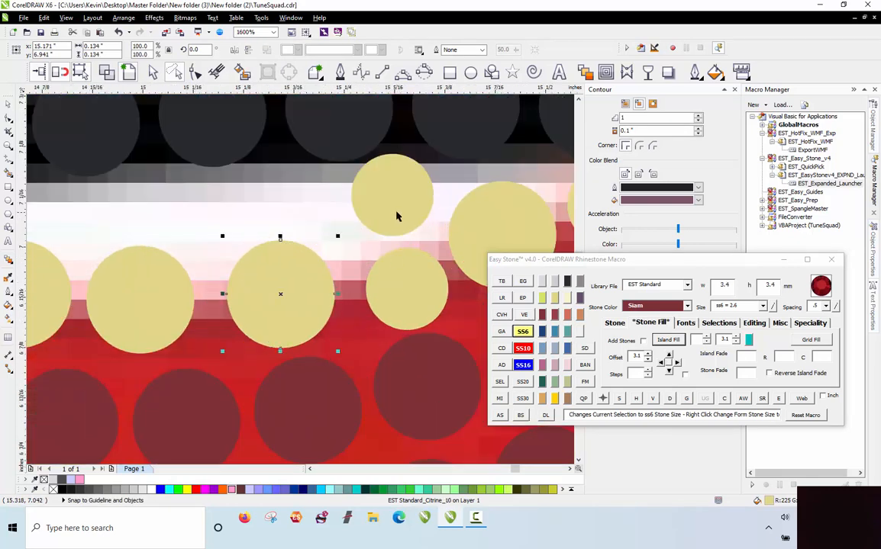
click(522, 331)
drag(321, 298, 340, 299)
drag(340, 300, 317, 205)
drag(143, 279, 184, 203)
click(522, 331)
key(F3)
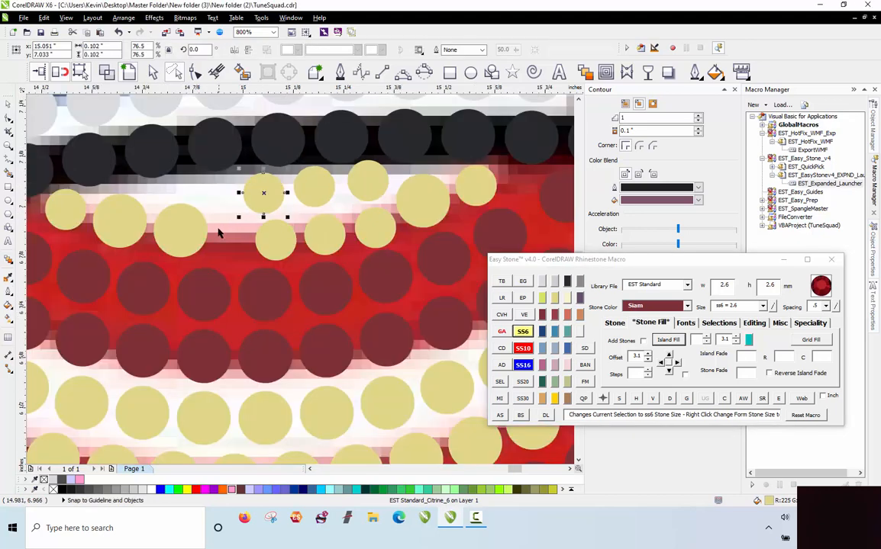
Resize the third Citrine stone from the left end to SS6 and use copies to extend both SS6 rows leftward
scroll(218, 233, up, 2)
drag(165, 235, 212, 157)
click(524, 333)
right_click(211, 156)
scroll(311, 201, down, 1)
scroll(168, 210, up, 1)
drag(166, 208, 267, 238)
click(524, 333)
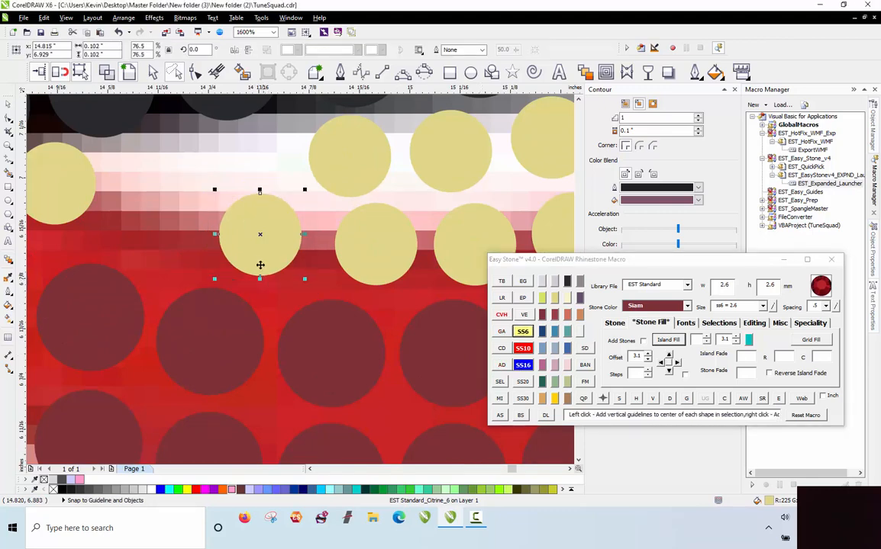
drag(268, 273, 233, 204)
right_click(241, 192)
Reposition the large Citrine stone beside the left end stone to fit against the two SS6 rows
scroll(234, 205, down, 1)
drag(478, 195, 170, 211)
scroll(183, 200, up, 1)
drag(267, 213, 262, 209)
scroll(214, 200, down, 2)
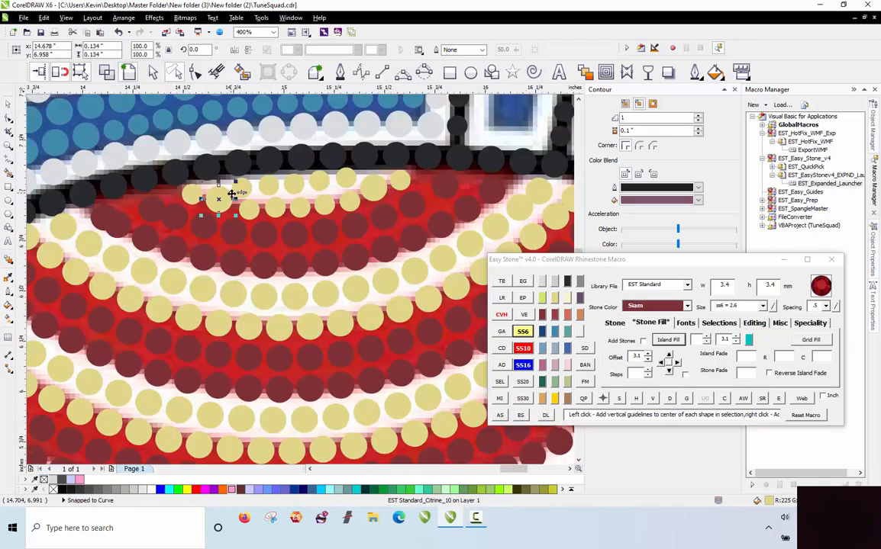
Nudge the rightmost and leftmost stones of the upper SS6 Citrine row to even out their gaps
scroll(332, 163, up, 2)
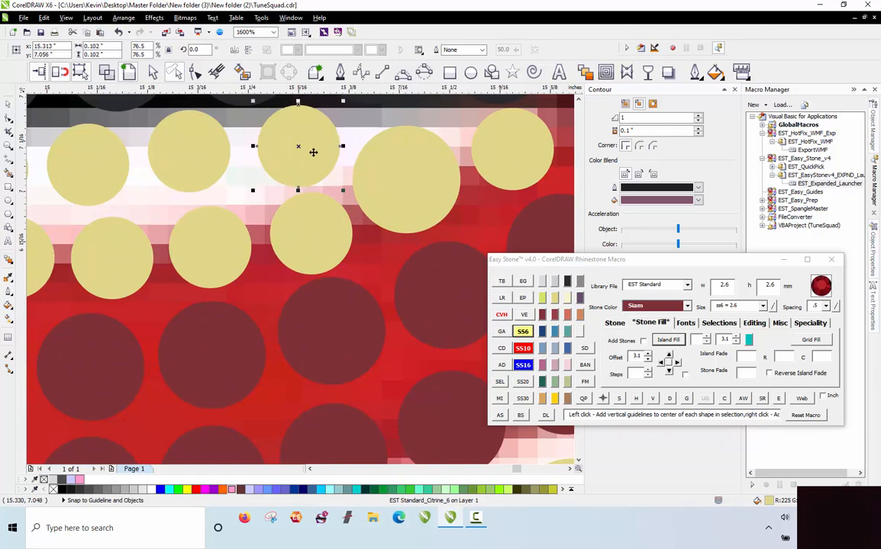
scroll(310, 149, down, 1)
scroll(317, 146, up, 2)
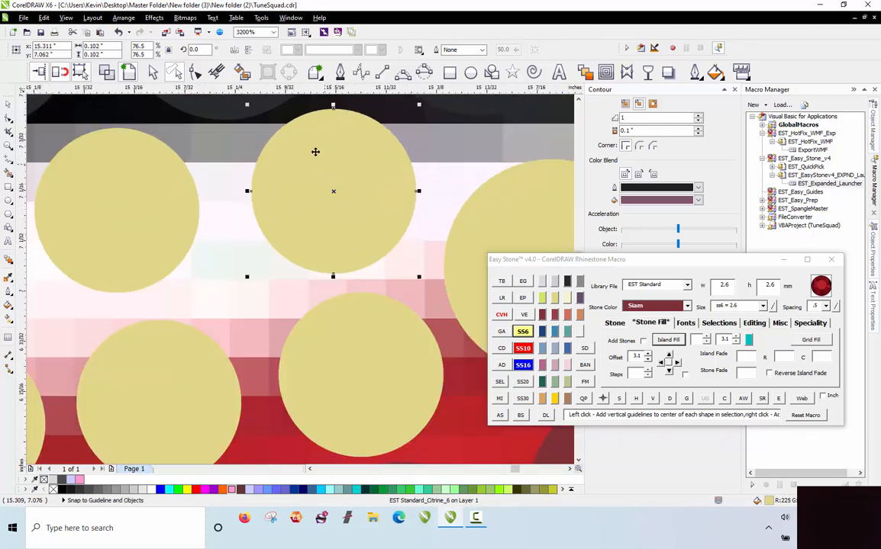
scroll(314, 153, down, 3)
scroll(256, 167, up, 2)
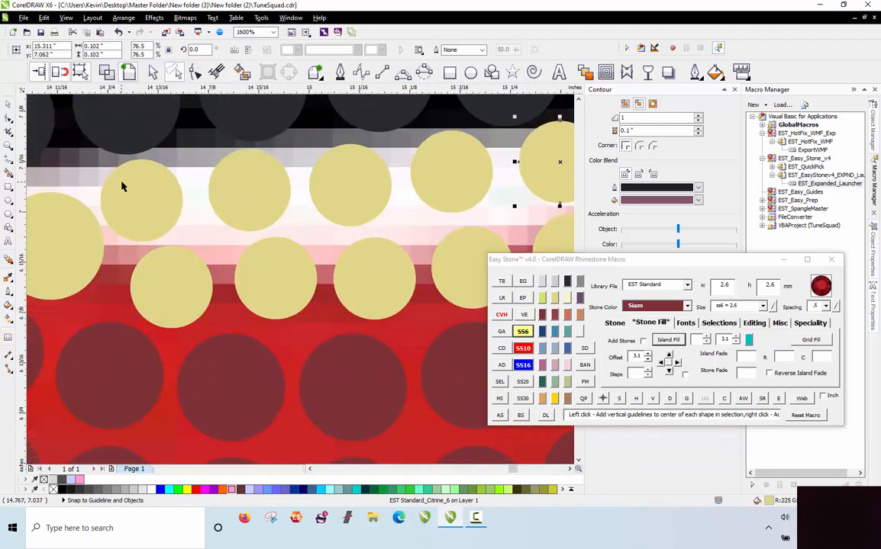
click(138, 185)
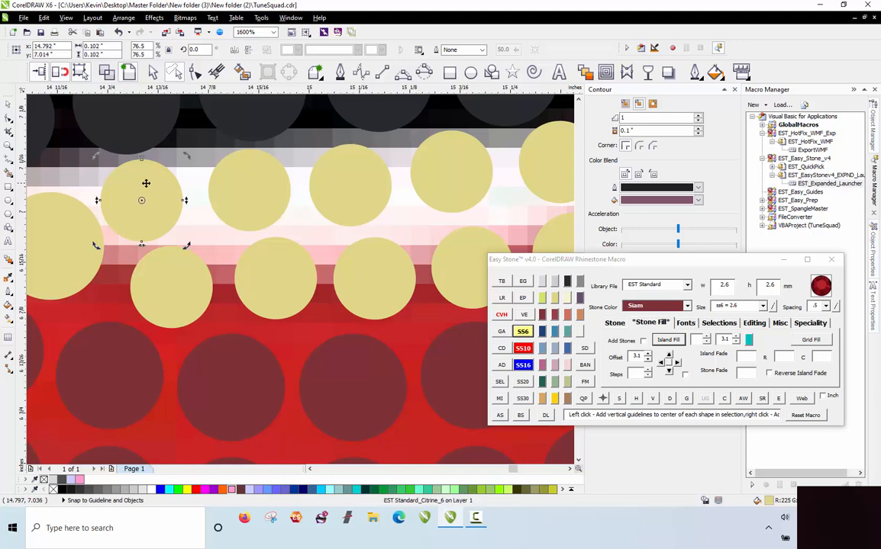
click(132, 182)
mouse_move(138, 179)
mouse_down()
mouse_move(152, 184)
mouse_move(149, 169)
mouse_up()
scroll(194, 181, up, 1)
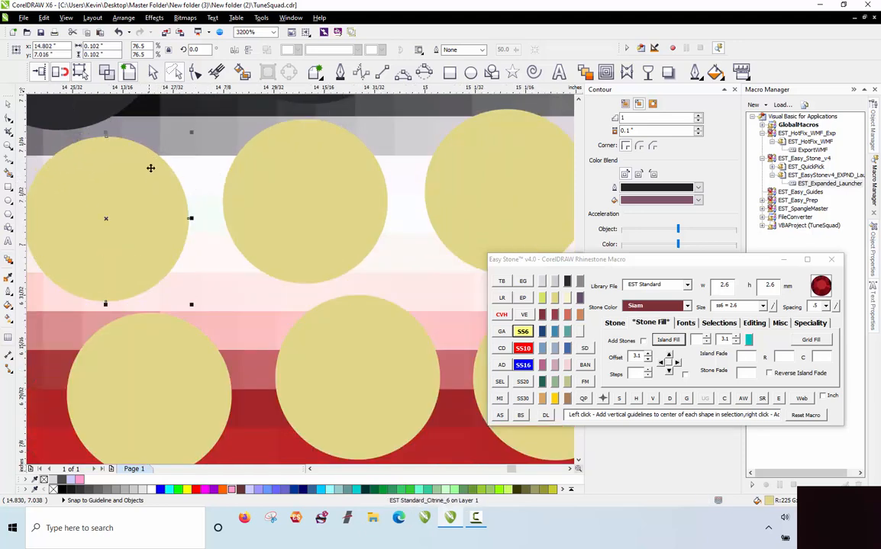
scroll(150, 171, down, 3)
Select the upper Siam row of the inner red stripe from end to end and respace the stones evenly
click(236, 221)
scroll(262, 218, down, 1)
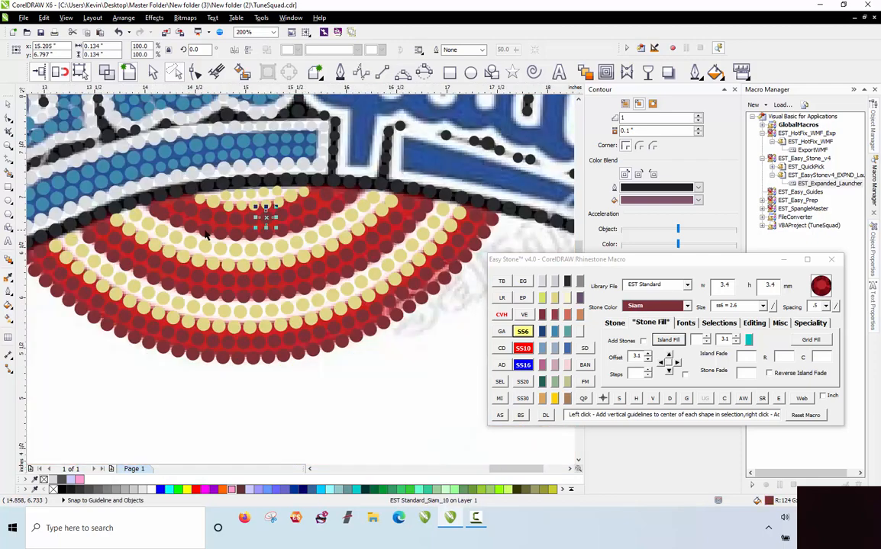
scroll(183, 208, up, 2)
scroll(98, 199, down, 1)
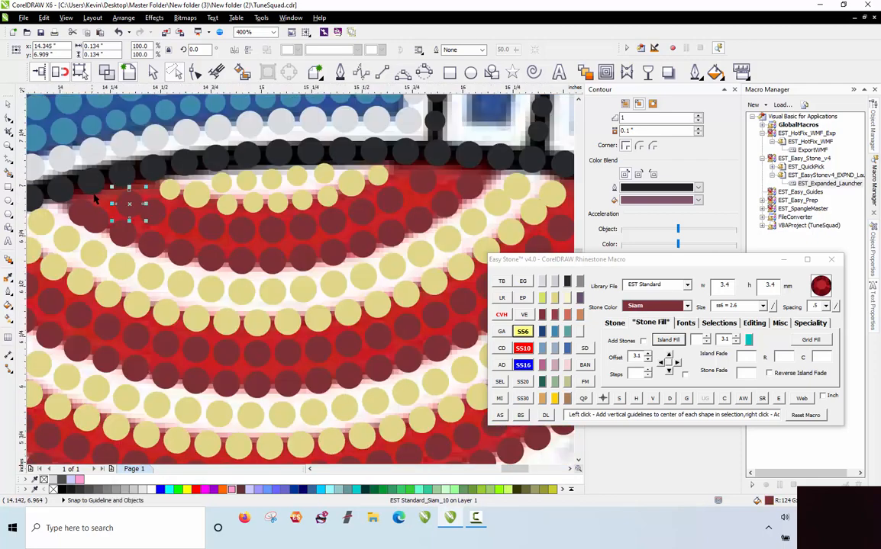
shift+click(155, 206)
shift+click(184, 216)
shift+click(215, 222)
shift+click(245, 226)
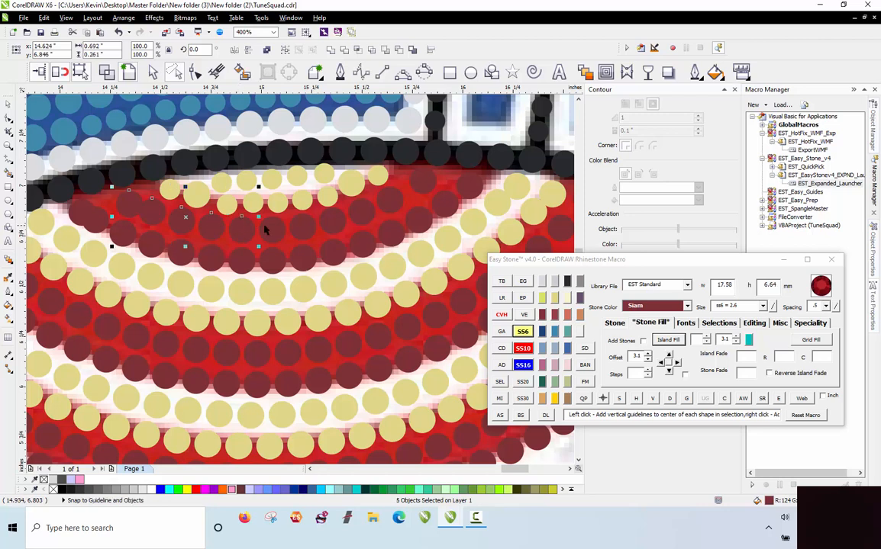
shift+click(392, 203)
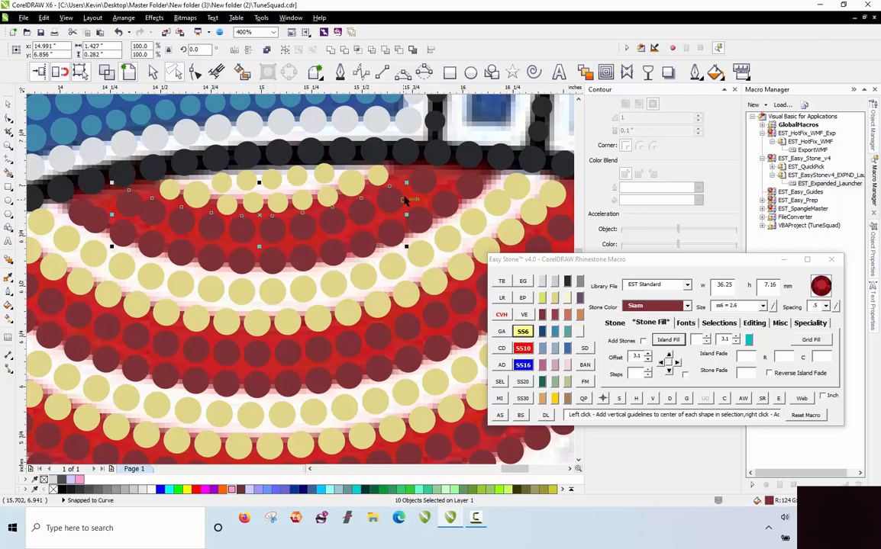
shift+click(424, 183)
click(671, 398)
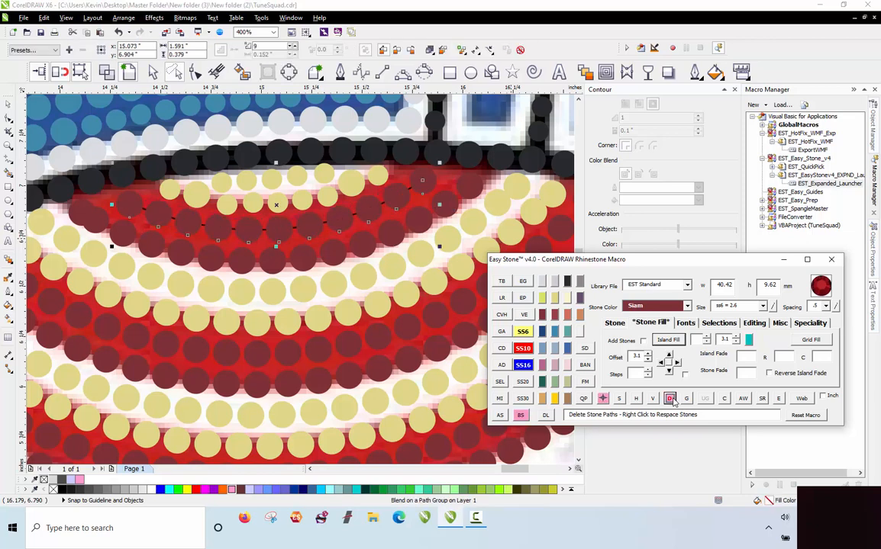
Select the lower Siam row of the inner red stripe, including both end stones, and respace the stones evenly
click(80, 210)
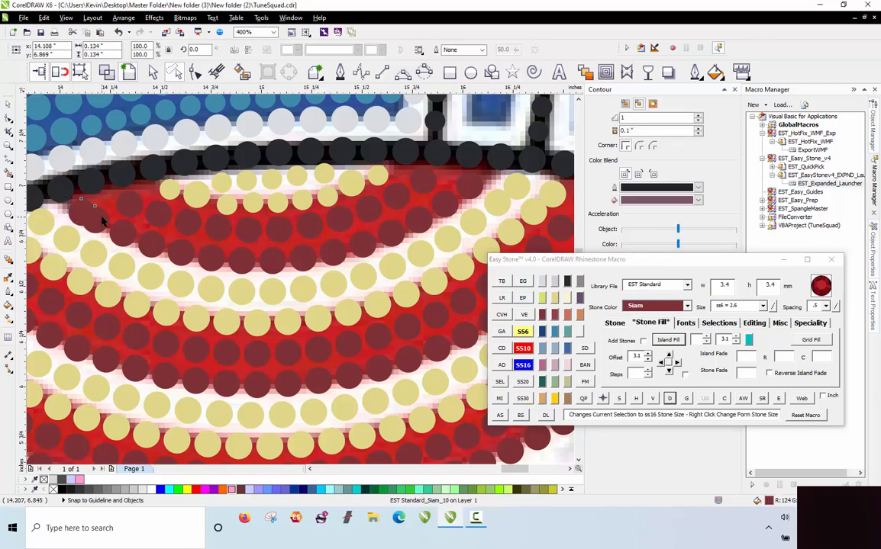
shift+click(96, 221)
shift+click(180, 254)
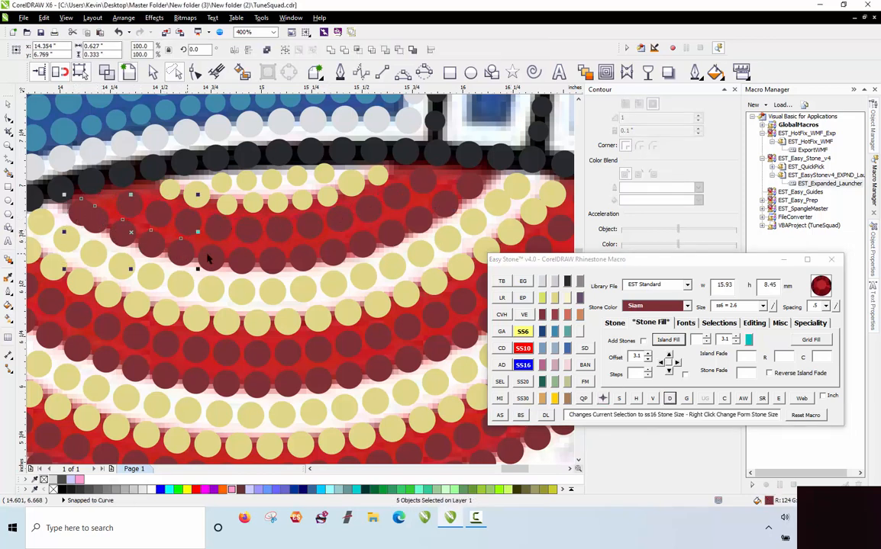
shift+click(304, 254)
shift+click(334, 249)
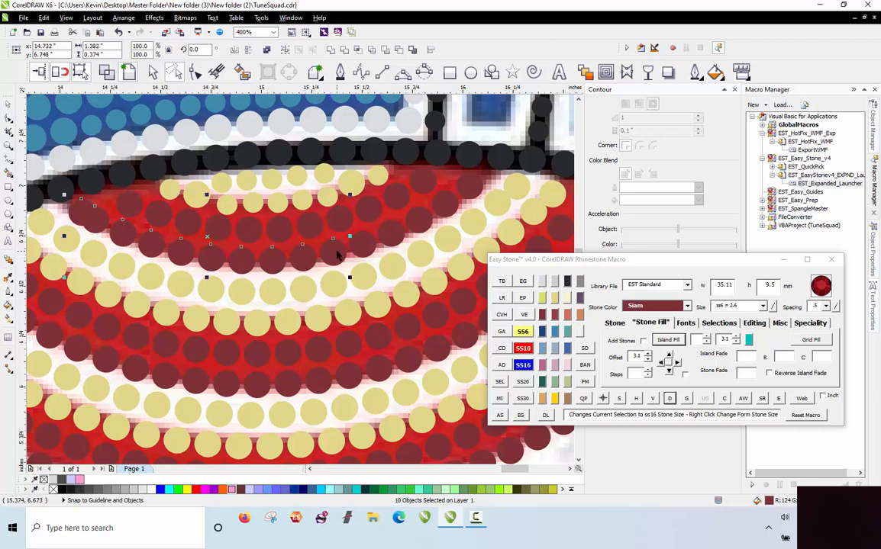
shift+click(363, 241)
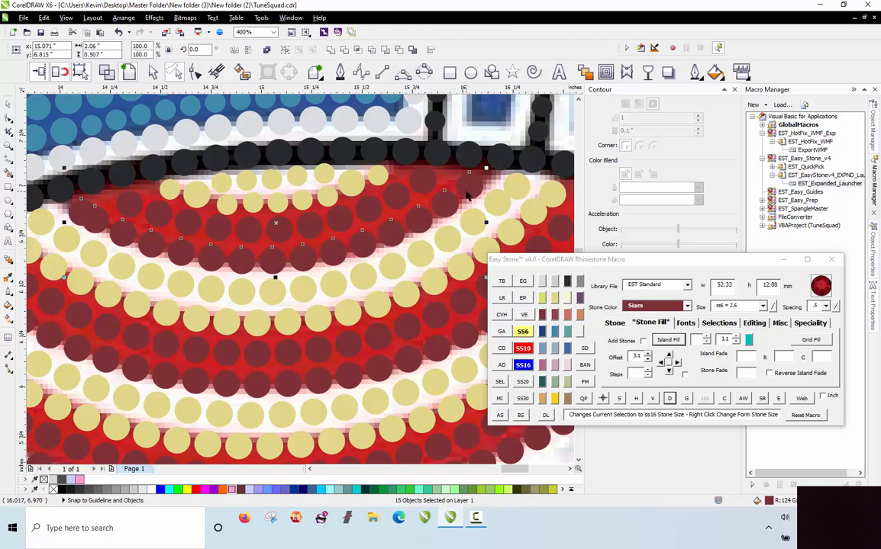
click(672, 399)
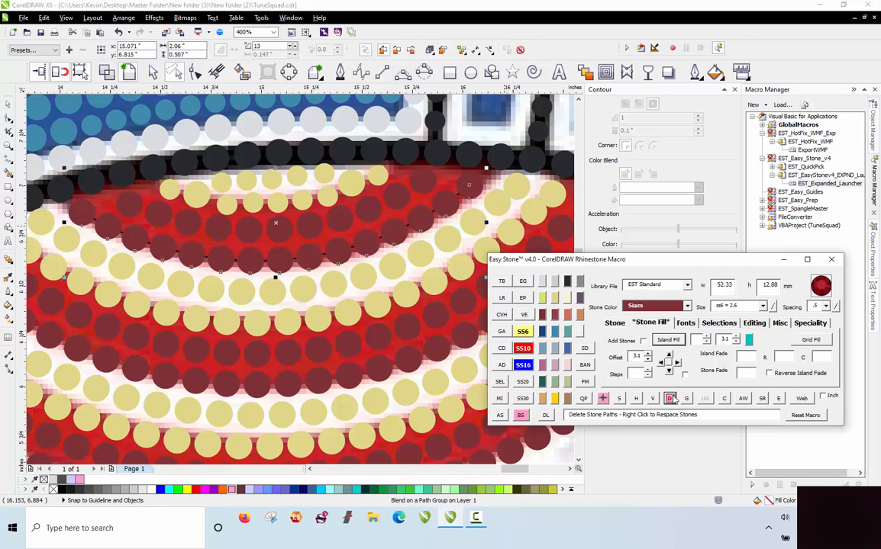
Select the upper Citrine row below the inner red stripe from end to end and respace its stones evenly
click(517, 196)
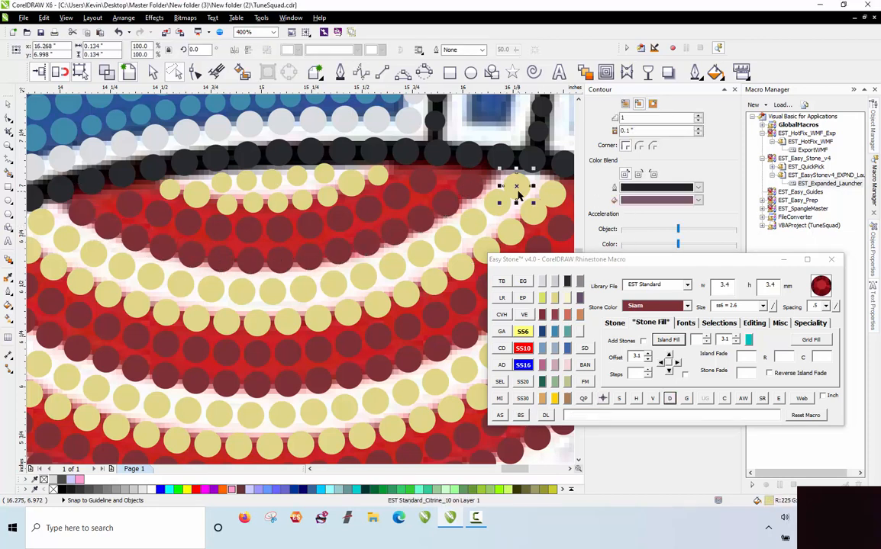
shift+click(496, 203)
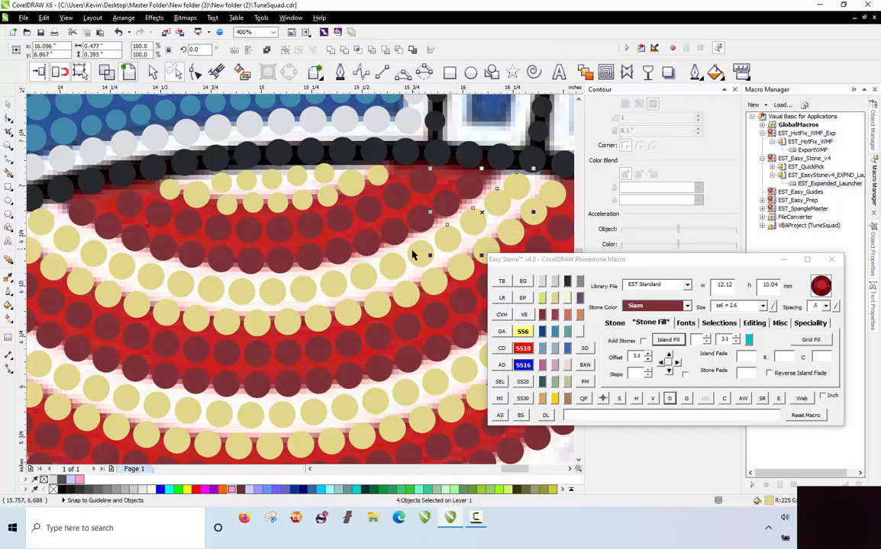
shift+click(357, 279)
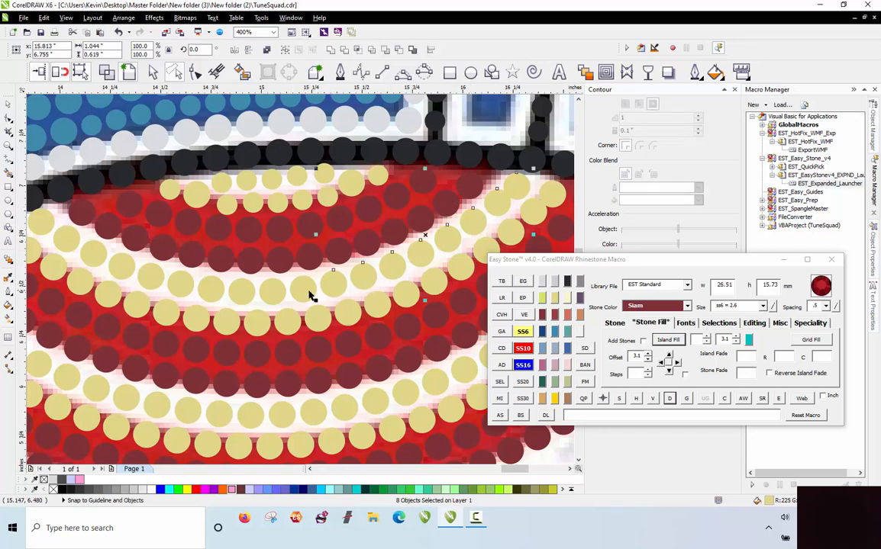
shift+click(237, 295)
shift+click(217, 296)
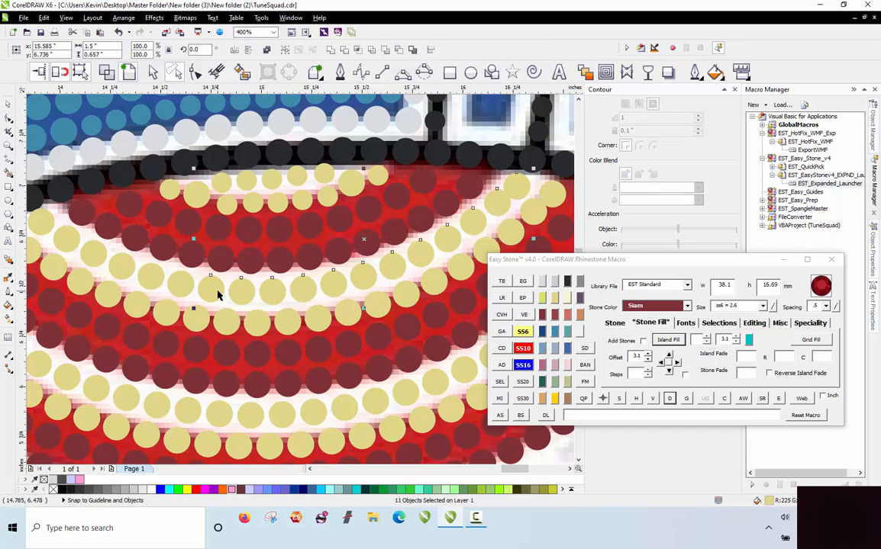
shift+click(155, 261)
shift+click(122, 254)
shift+click(94, 253)
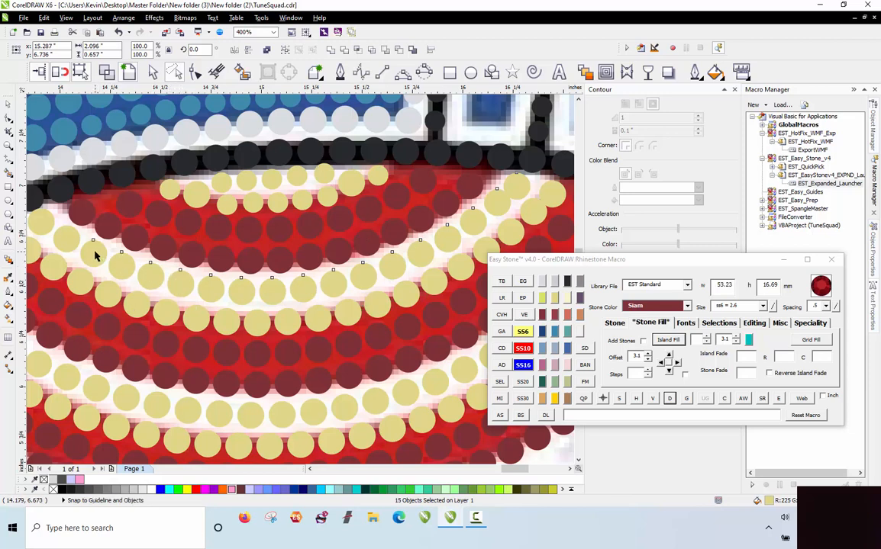
click(670, 398)
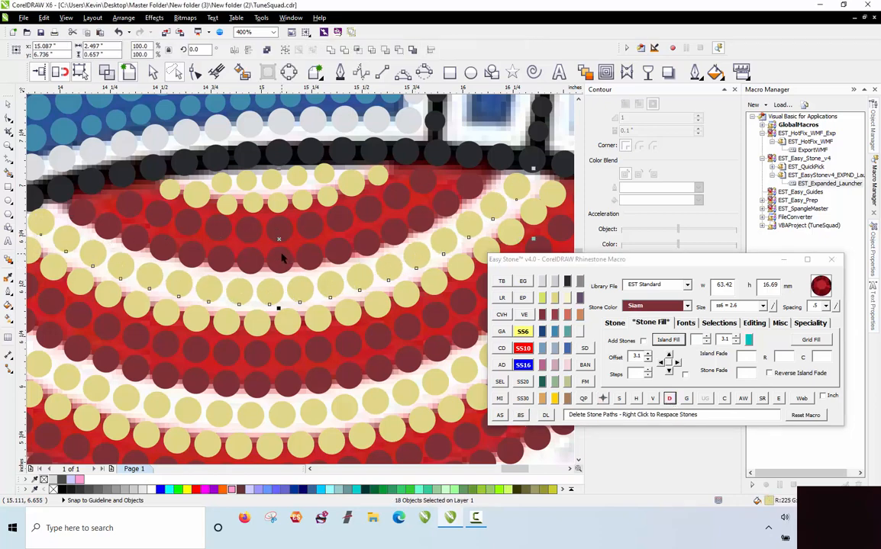
Shift the left end stones of both Citrine rows below the inner red stripe slightly down and inward, away from the black outline
scroll(280, 319, down, 2)
click(284, 303)
scroll(155, 266, up, 3)
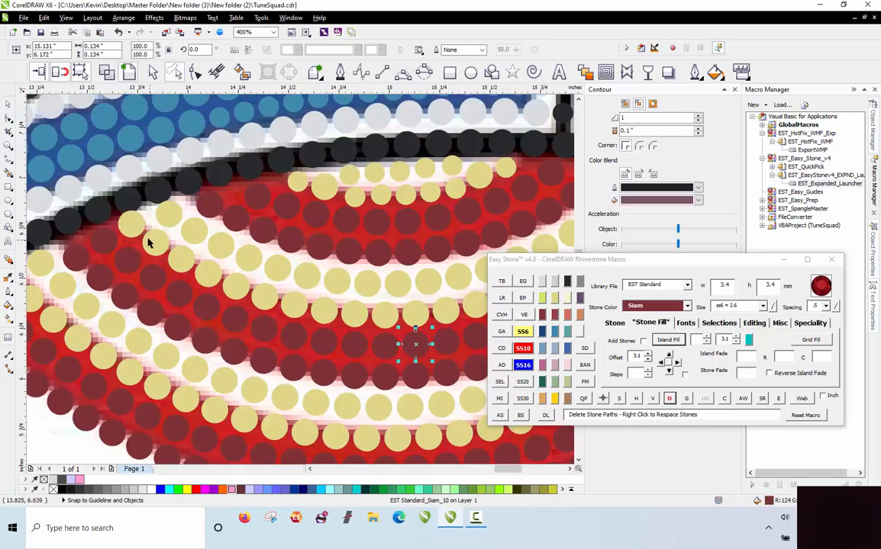
click(137, 222)
scroll(145, 229, up, 5)
drag(155, 241, 188, 260)
scroll(191, 229, down, 2)
scroll(194, 213, up, 2)
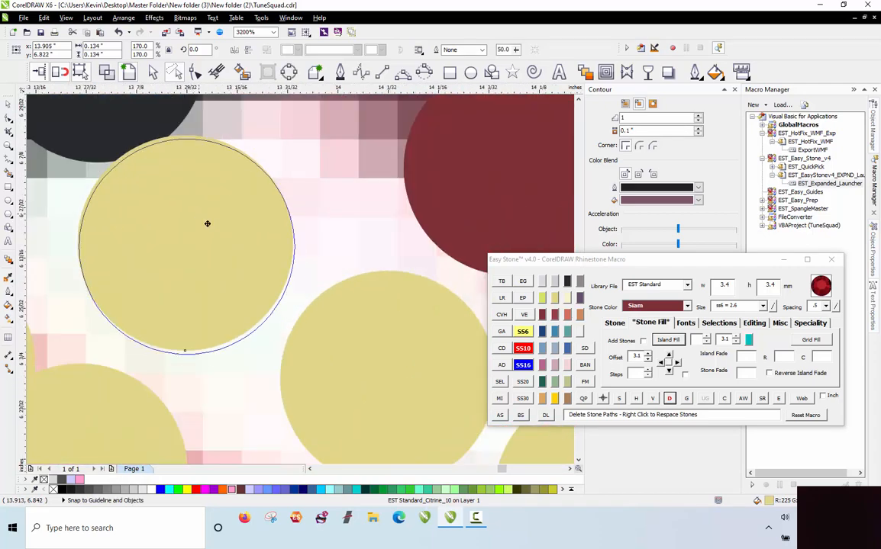
drag(206, 222, 226, 269)
scroll(126, 202, down, 3)
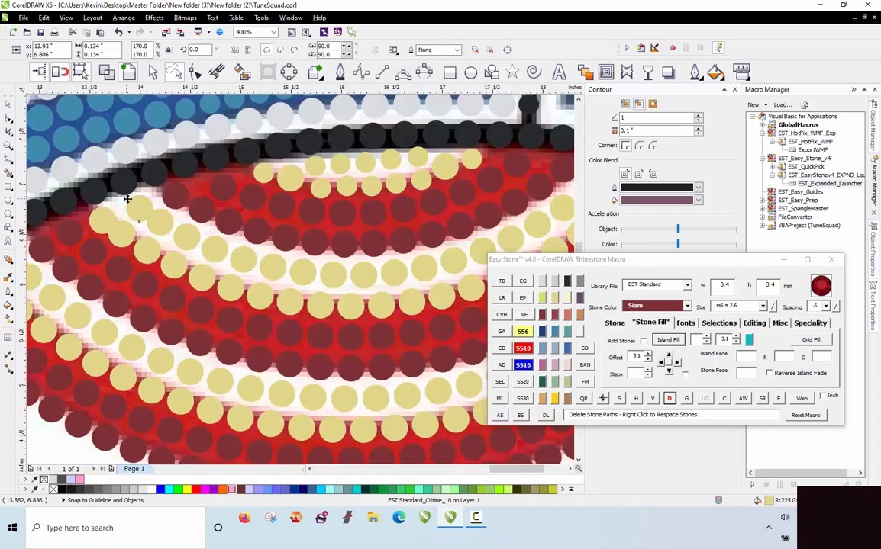
Respace the upper Citrine row below the inner red stripe again, from its repositioned left end stone to its right end stone
scroll(128, 201, down, 1)
scroll(407, 160, up, 1)
scroll(492, 167, up, 1)
scroll(492, 167, down, 1)
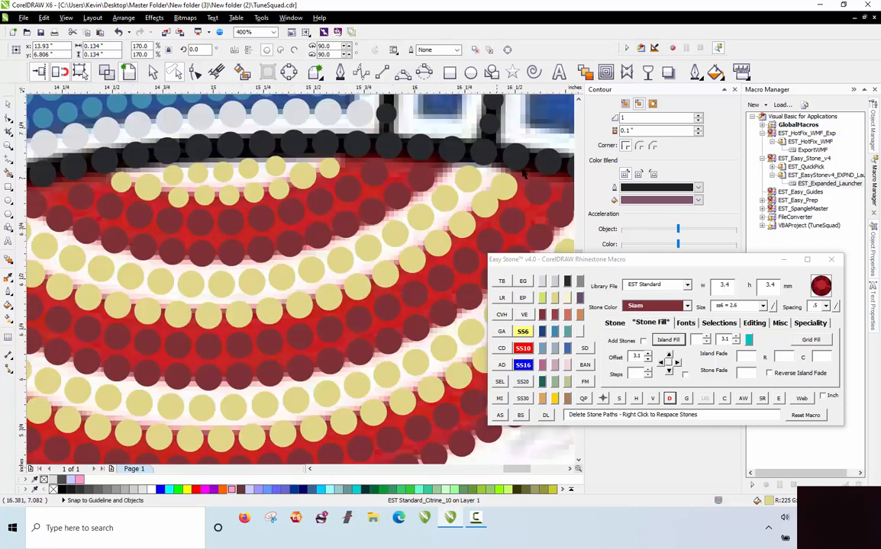
scroll(514, 193, down, 1)
scroll(315, 221, up, 1)
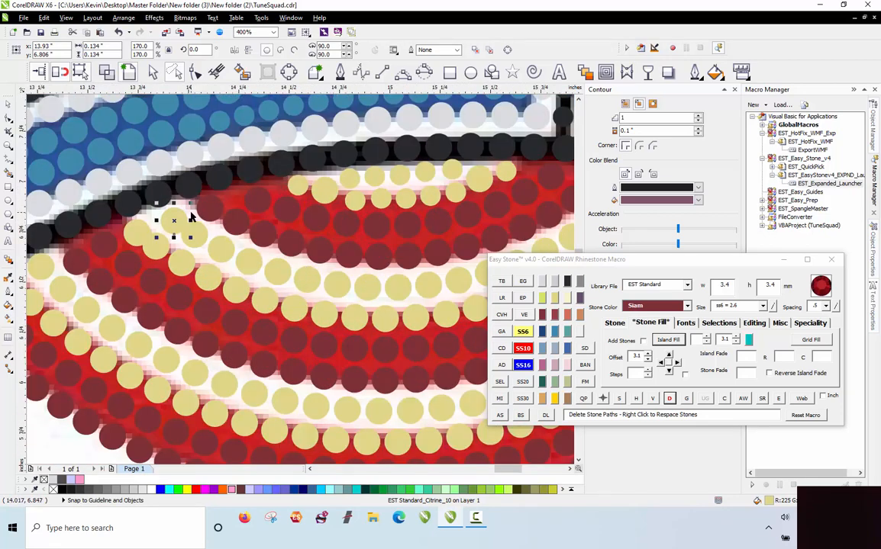
scroll(171, 196, down, 1)
scroll(244, 200, up, 1)
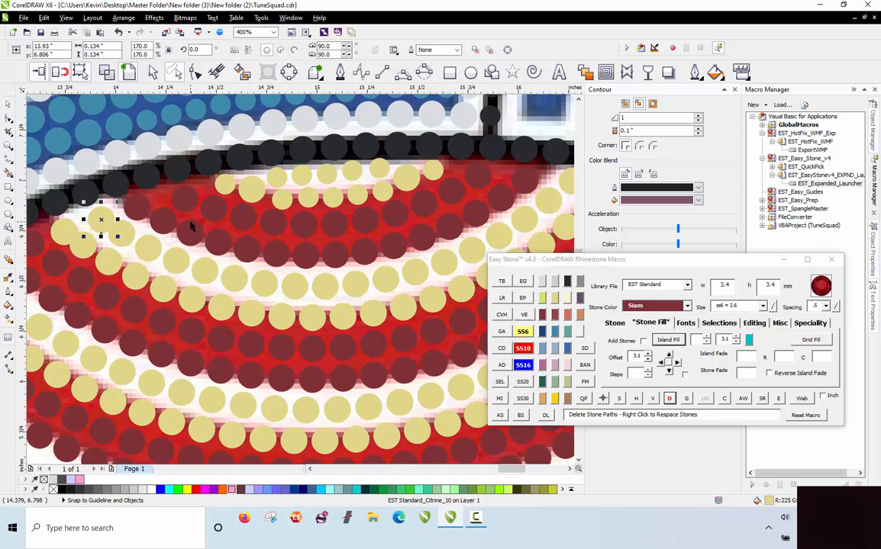
shift+click(126, 233)
shift+click(152, 245)
shift+click(178, 258)
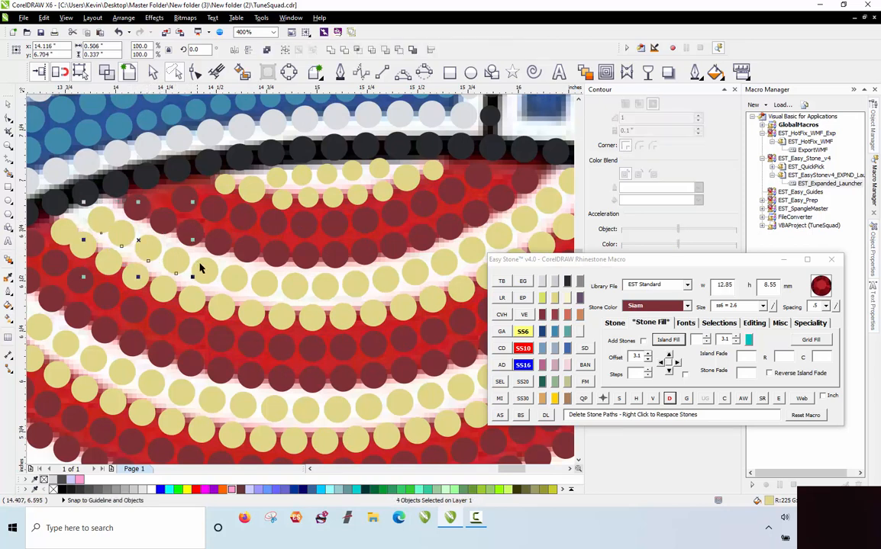
shift+click(204, 270)
shift+click(234, 284)
shift+click(266, 284)
shift+click(295, 286)
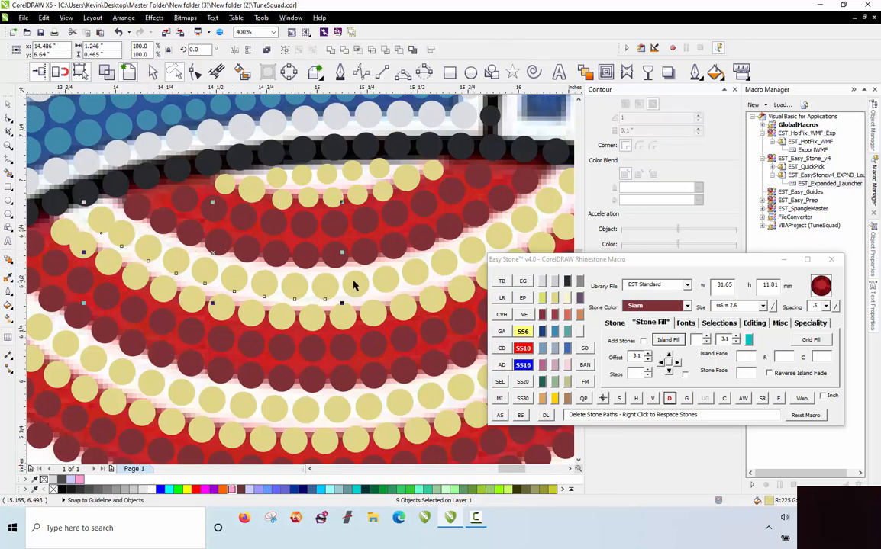
shift+click(353, 285)
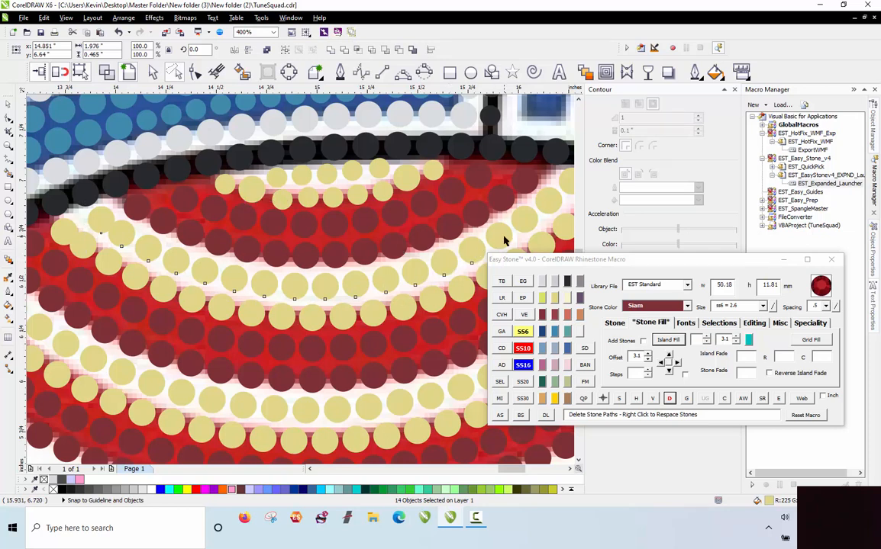
shift+click(548, 200)
shift+click(566, 182)
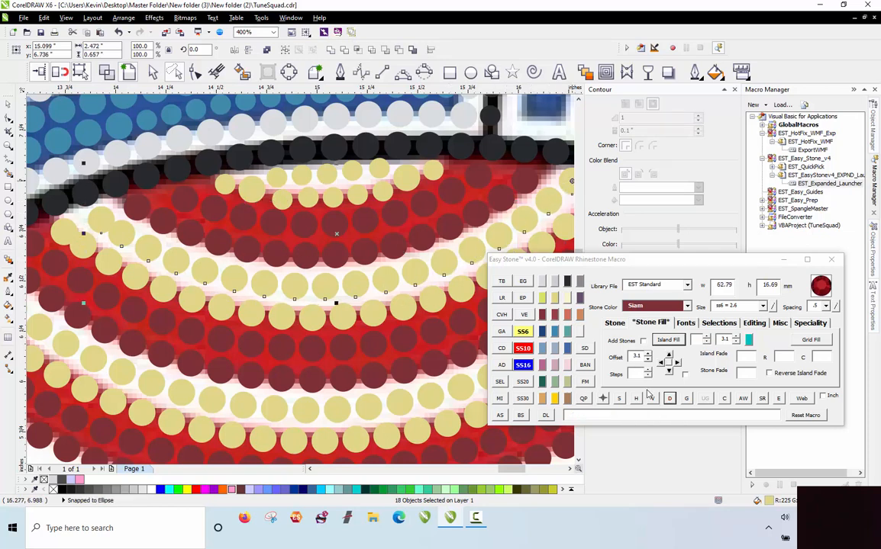
click(672, 400)
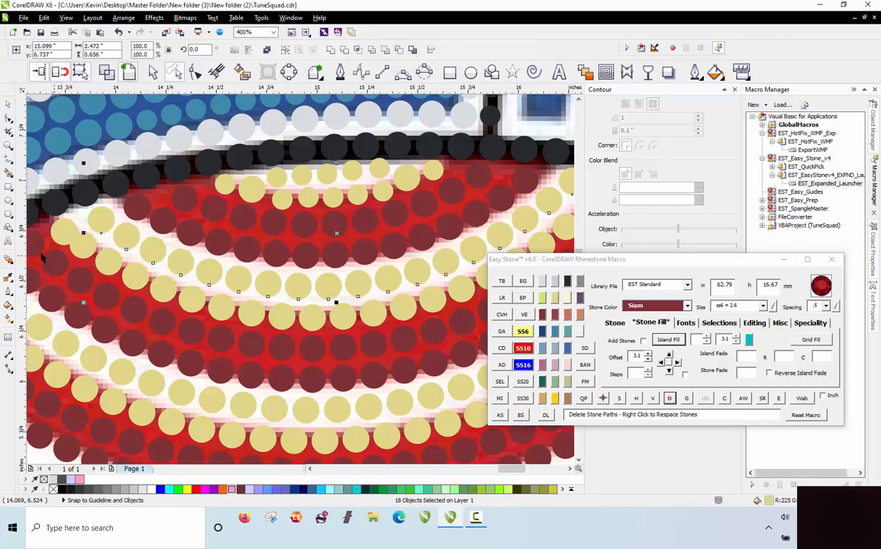
Select the lower Citrine row below the inner red stripe, including both end stones, and respace the stones evenly
click(63, 233)
shift+click(82, 245)
shift+click(107, 262)
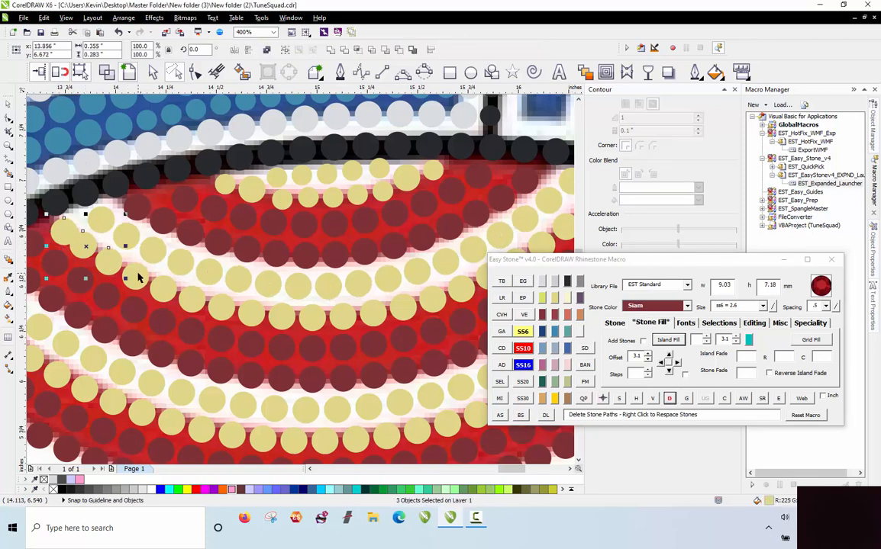
shift+click(135, 275)
shift+click(165, 287)
shift+click(193, 299)
shift+click(222, 306)
shift+click(252, 310)
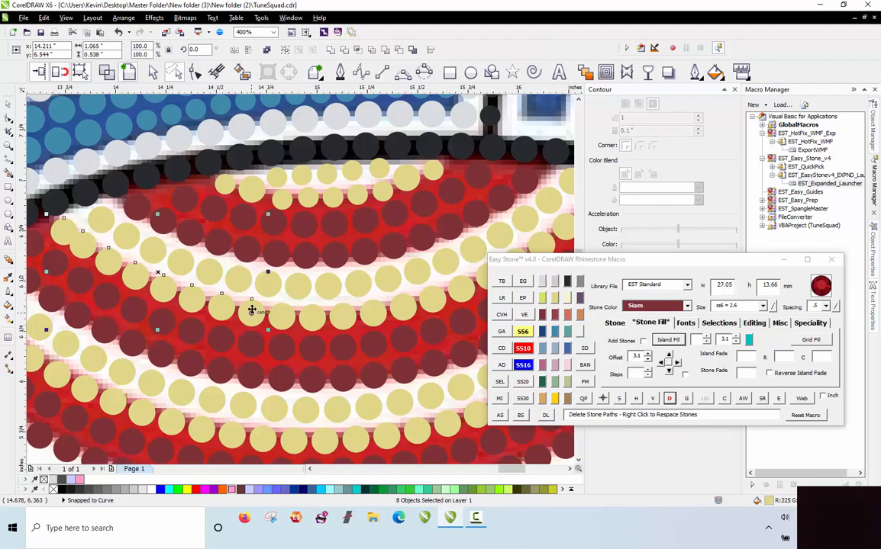
shift+click(342, 309)
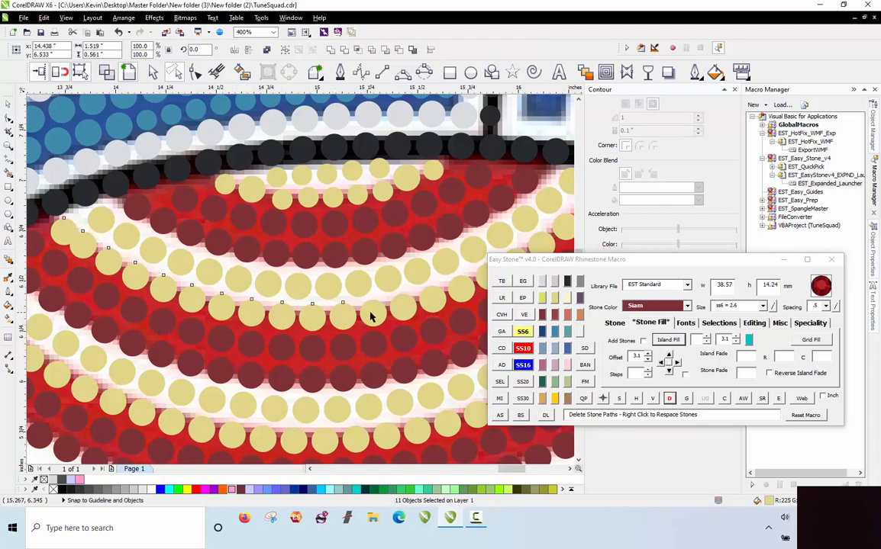
shift+click(373, 306)
shift+click(402, 302)
shift+click(433, 296)
scroll(221, 252, down, 3)
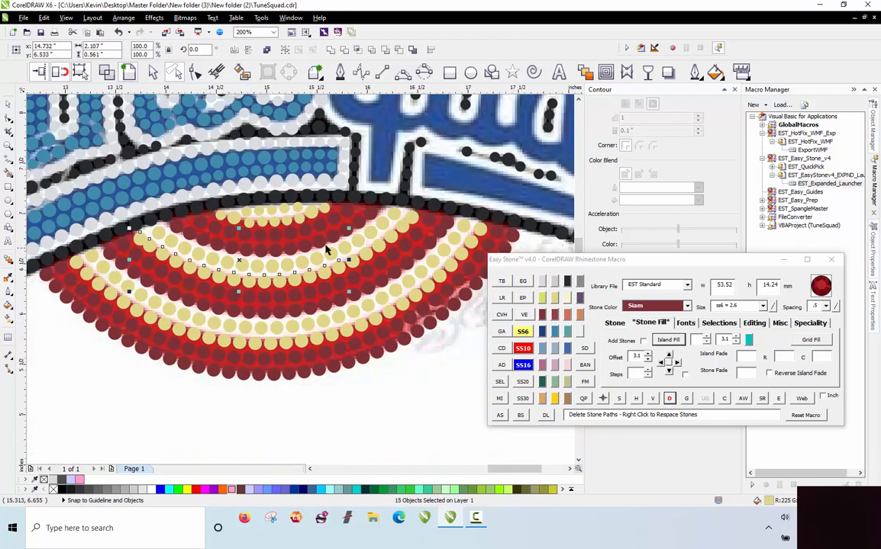
scroll(361, 244, up, 3)
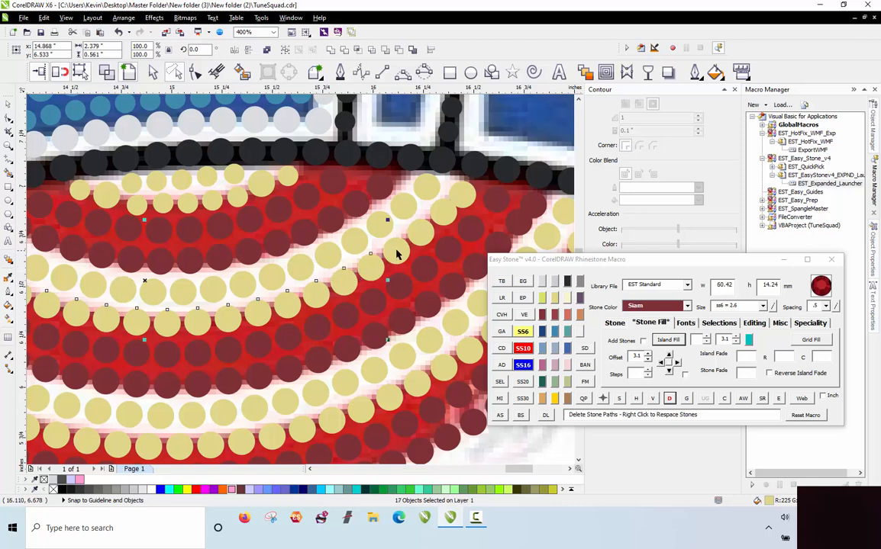
shift+click(467, 187)
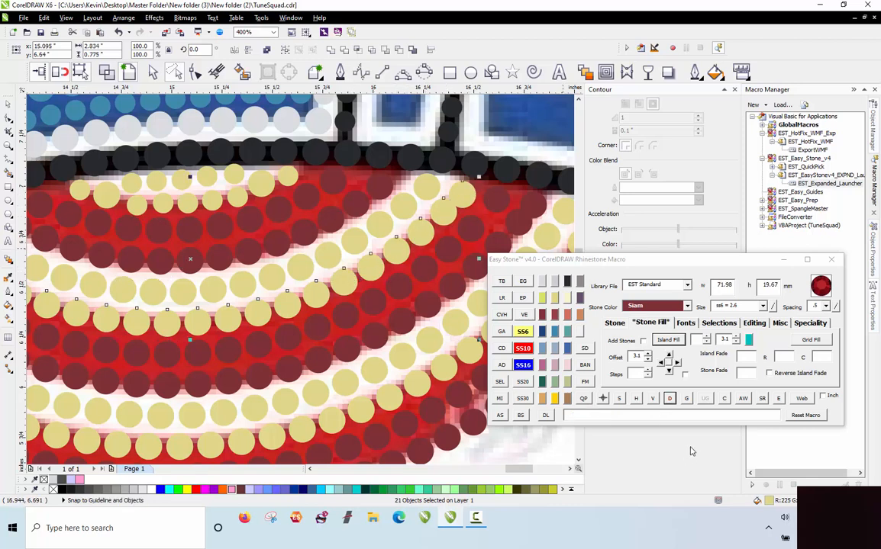
click(672, 399)
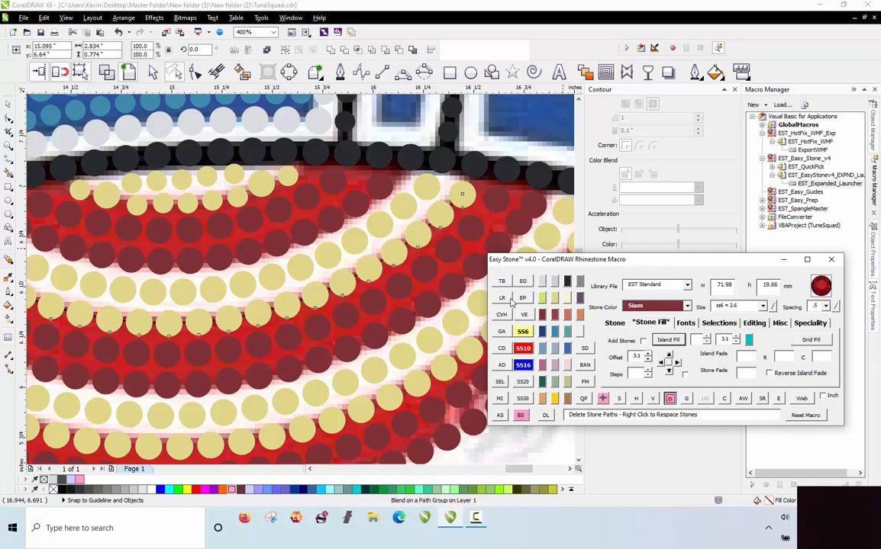
key(Escape)
Nudge the left end stone of the middle red stripe's lower Siam row slightly up and outward toward the black outline
scroll(423, 281, down, 1)
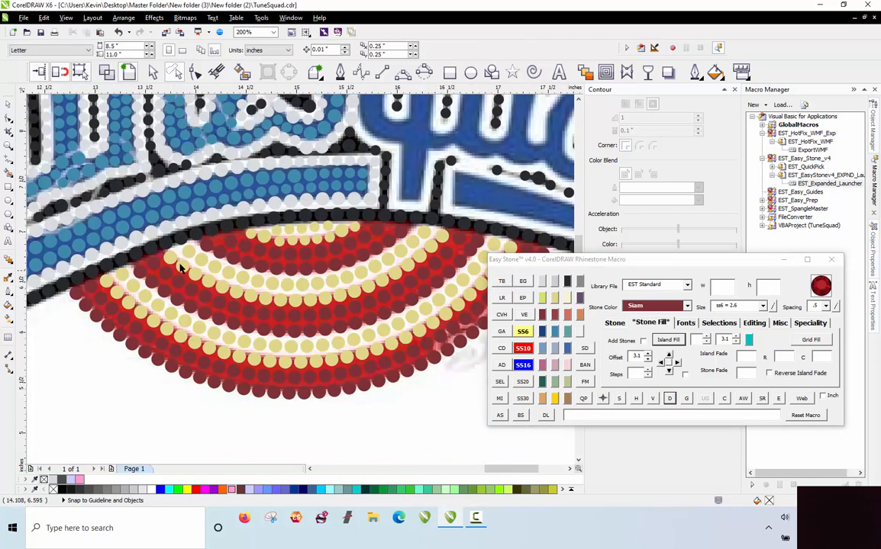
scroll(170, 269, down, 1)
scroll(118, 260, up, 6)
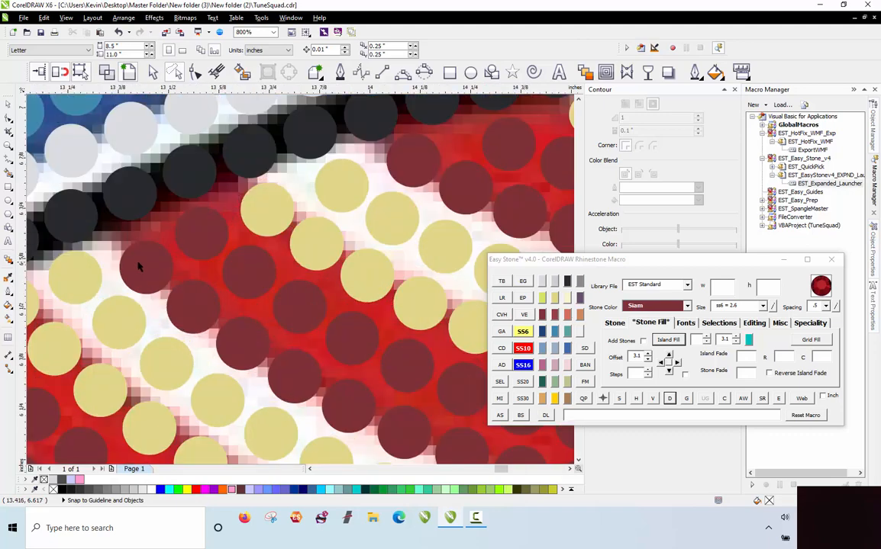
click(154, 250)
click(153, 248)
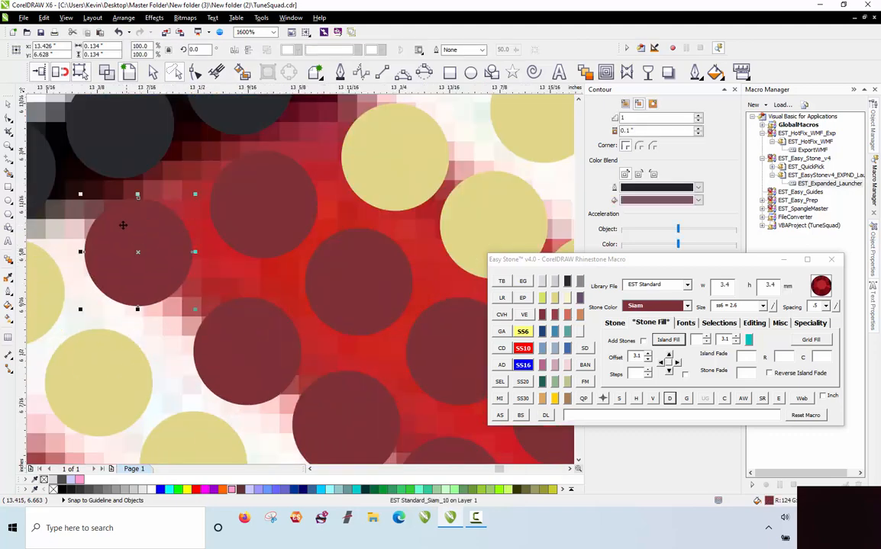
scroll(122, 226, down, 3)
click(84, 174)
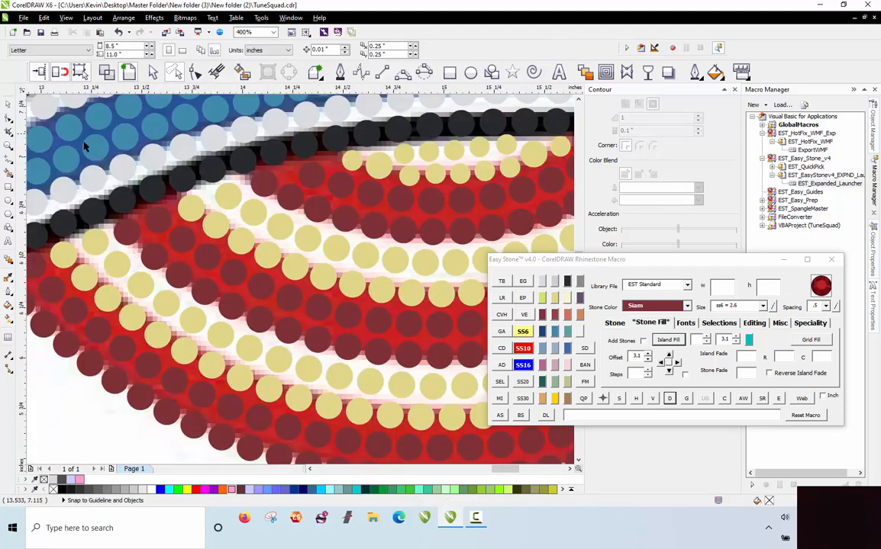
Select the lower Siam row of the middle red stripe, including its left end stone, and respace the stones evenly
scroll(84, 174, down, 1)
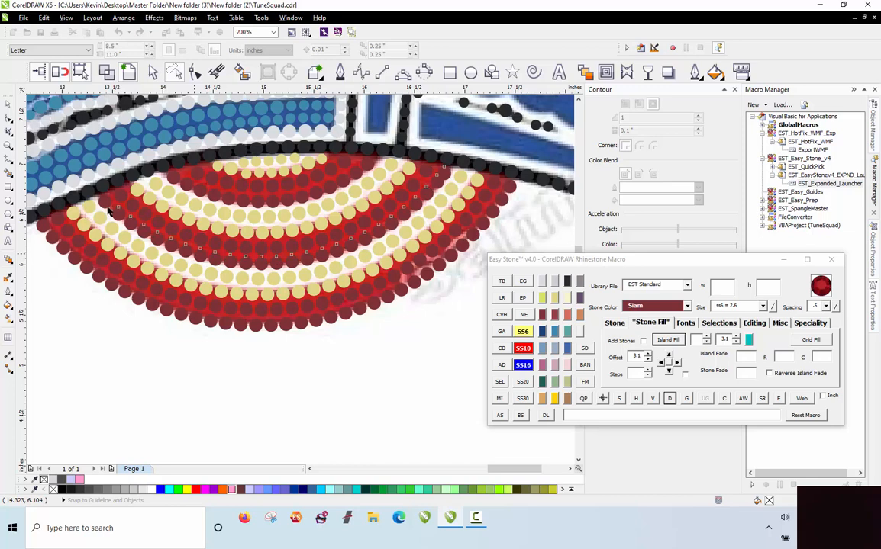
click(111, 208)
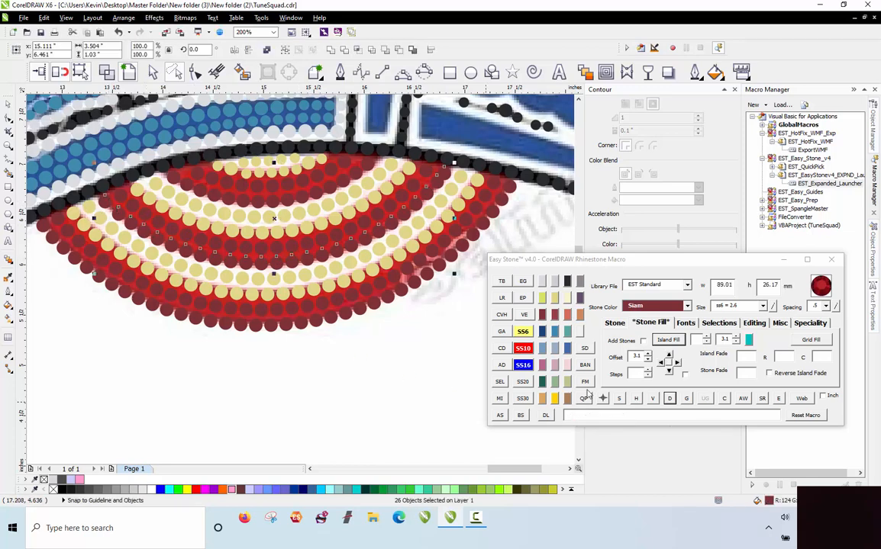
click(670, 399)
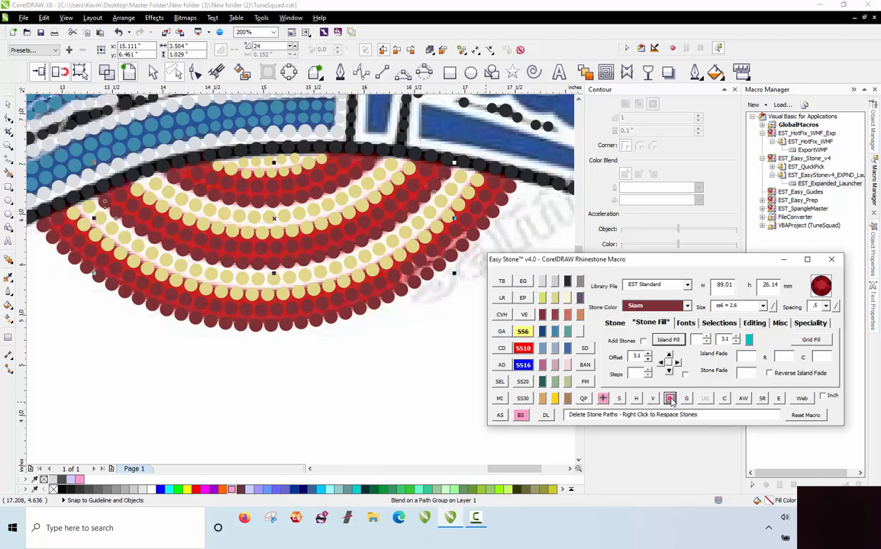
click(165, 261)
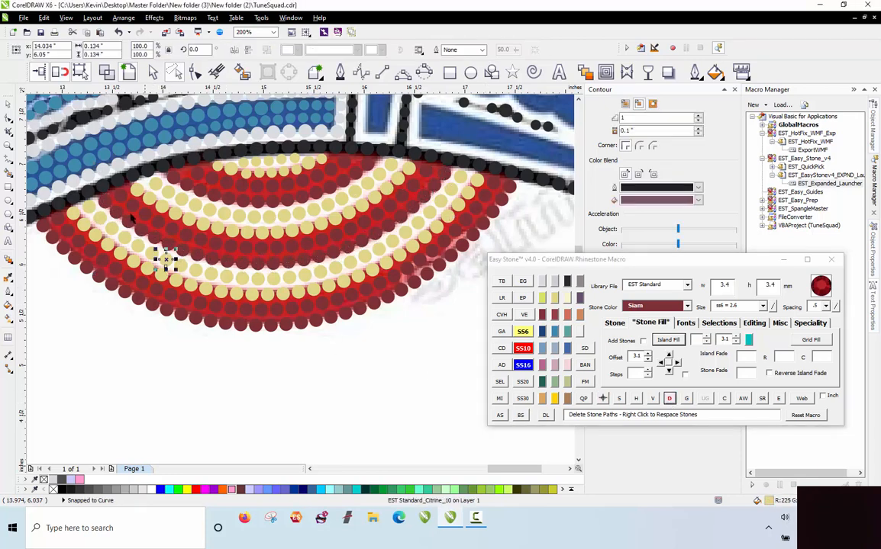
key(Escape)
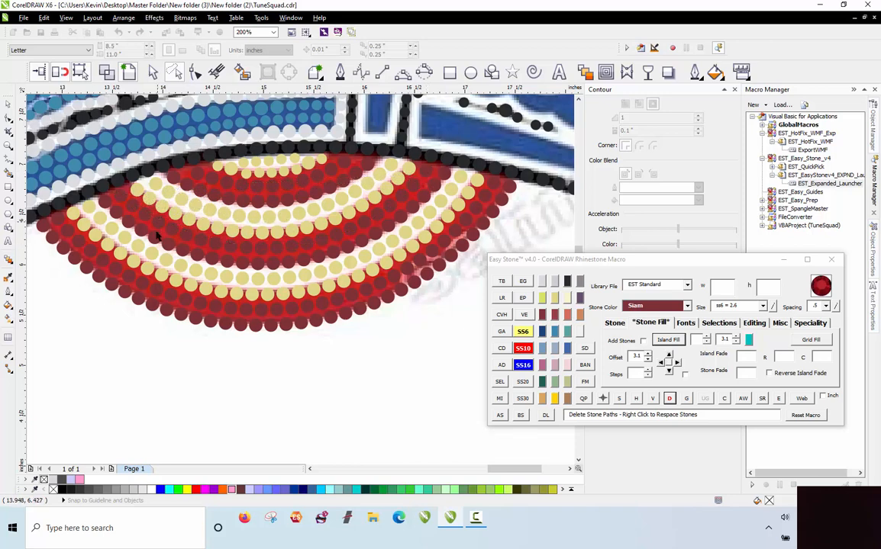
Select the upper Siam row of the middle red stripe, including its left end stone, and respace the stones evenly
click(134, 197)
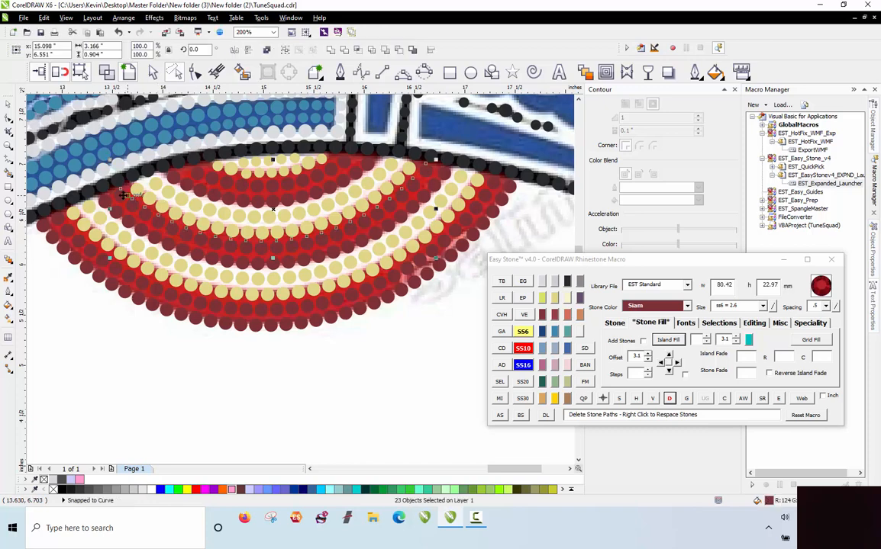
shift+click(121, 196)
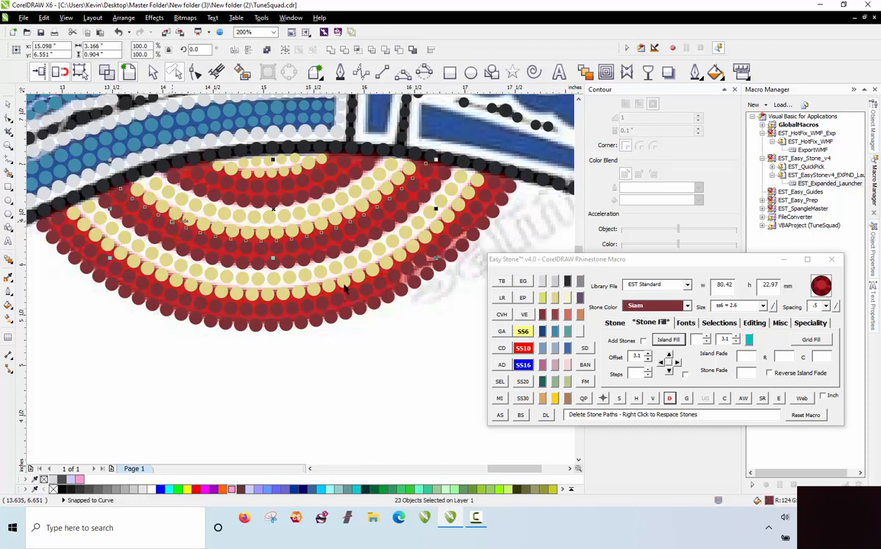
click(671, 400)
click(671, 399)
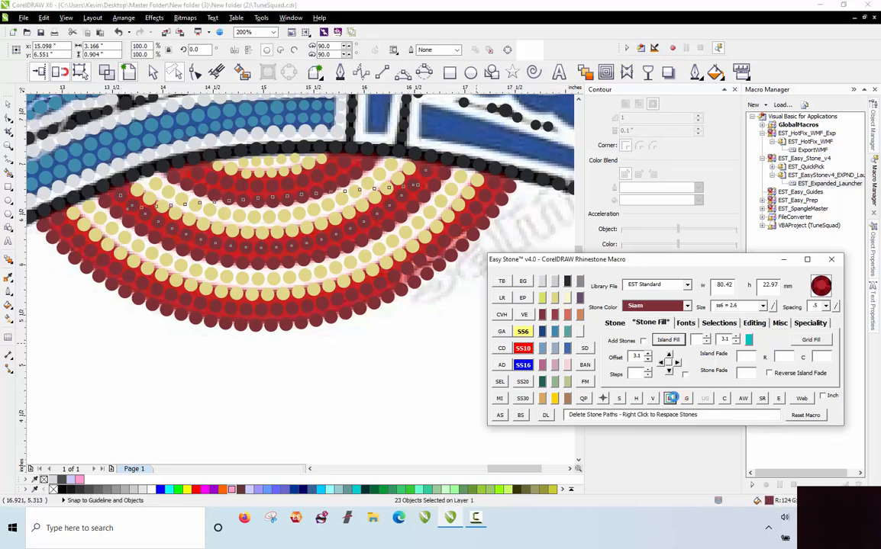
click(291, 378)
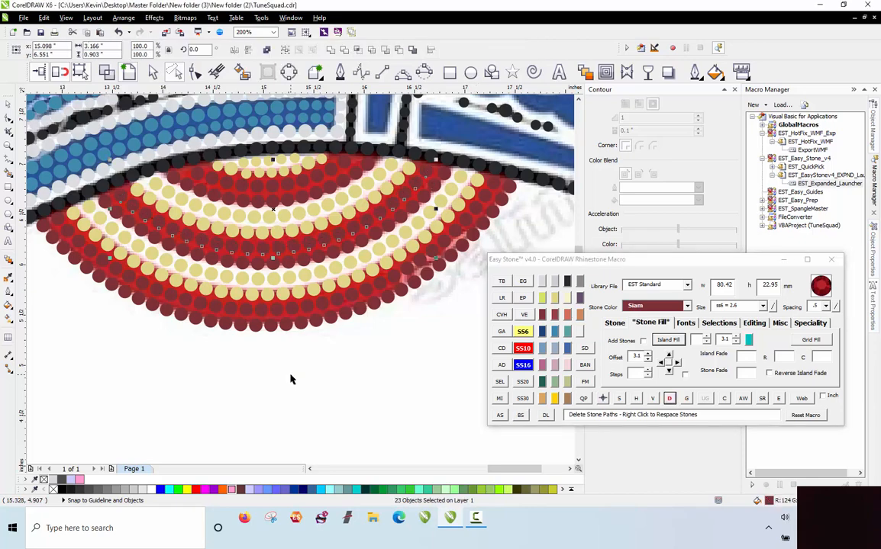
Copy all the circle's Siam and Citrine stones to the empty area beside the design and add a weedbox behind the copy
scroll(290, 377, down, 4)
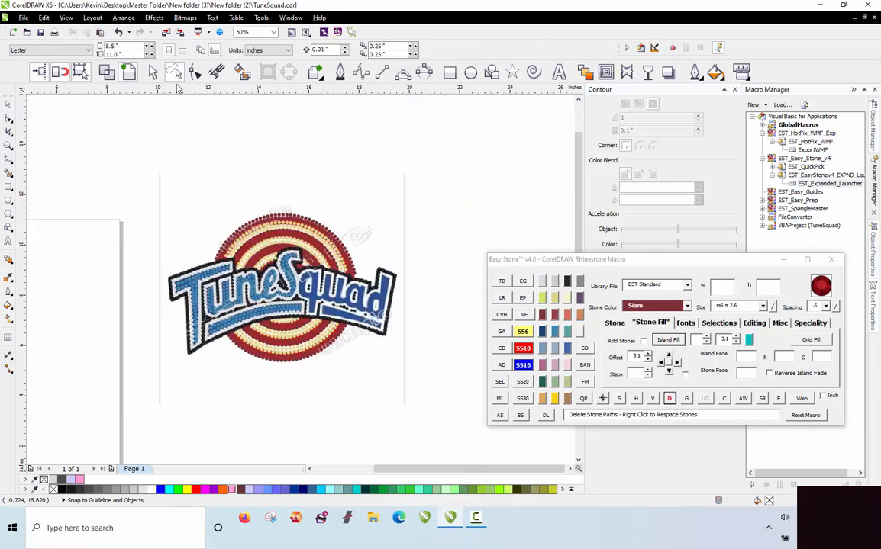
drag(109, 127, 437, 387)
scroll(212, 231, down, 1)
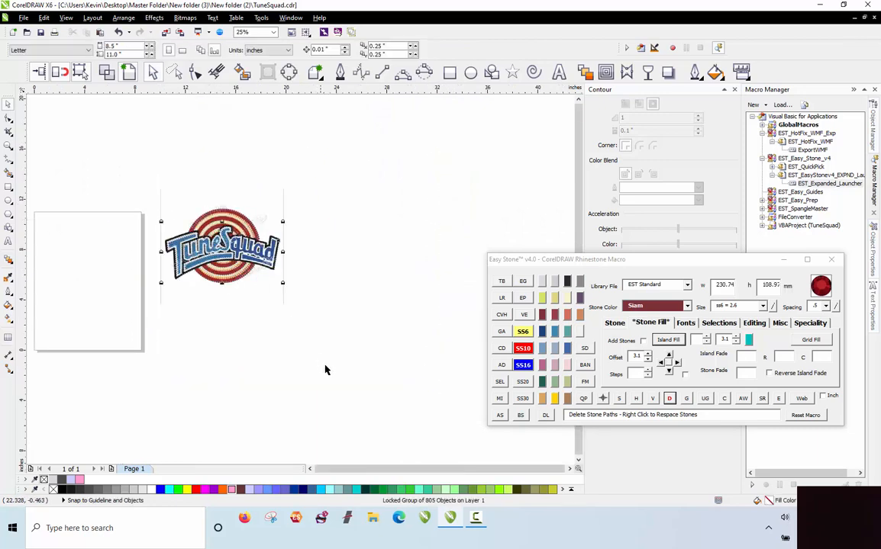
drag(338, 190, 180, 287)
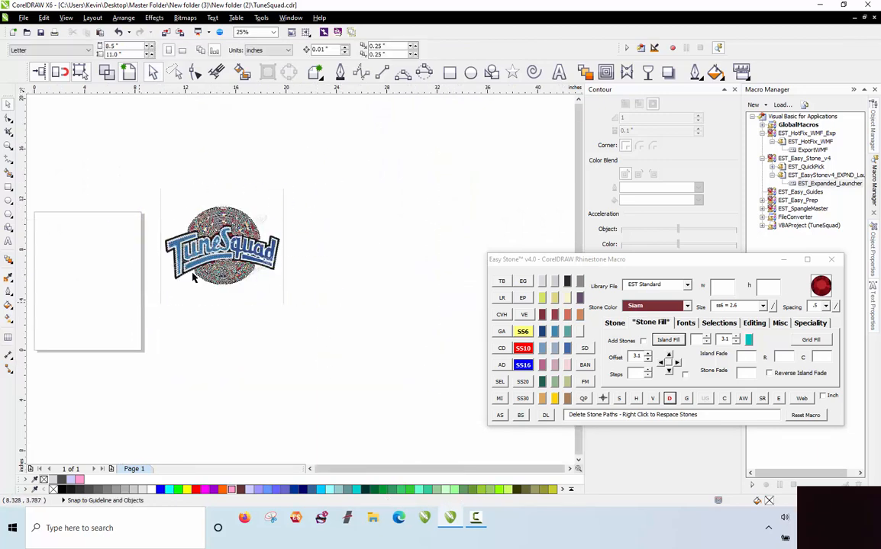
drag(218, 261, 366, 398)
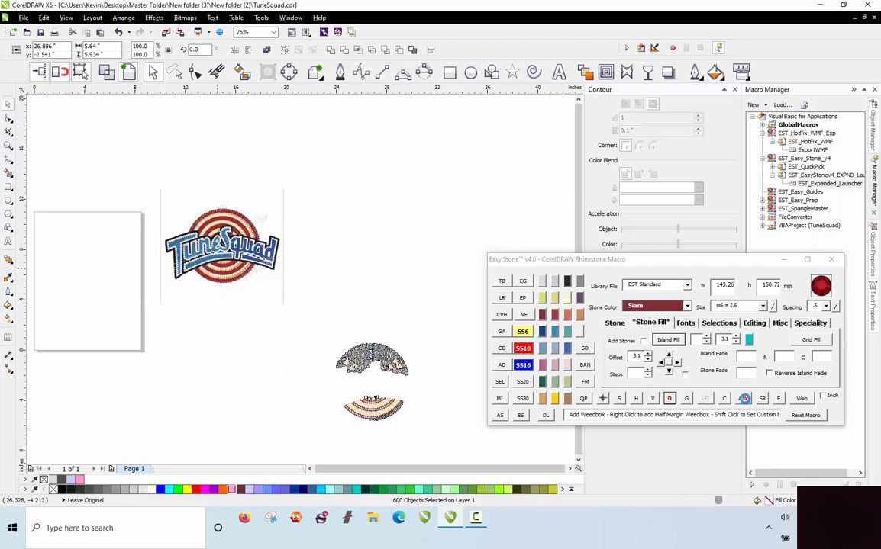
scroll(433, 411, up, 2)
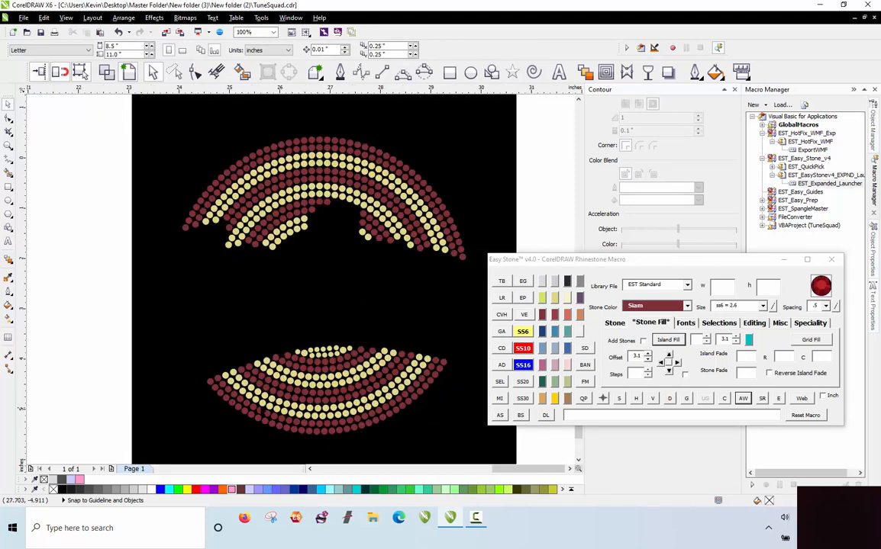
Delete the copied Siam and Citrine stones together with their black weedbox
scroll(221, 316, down, 1)
drag(136, 166, 416, 428)
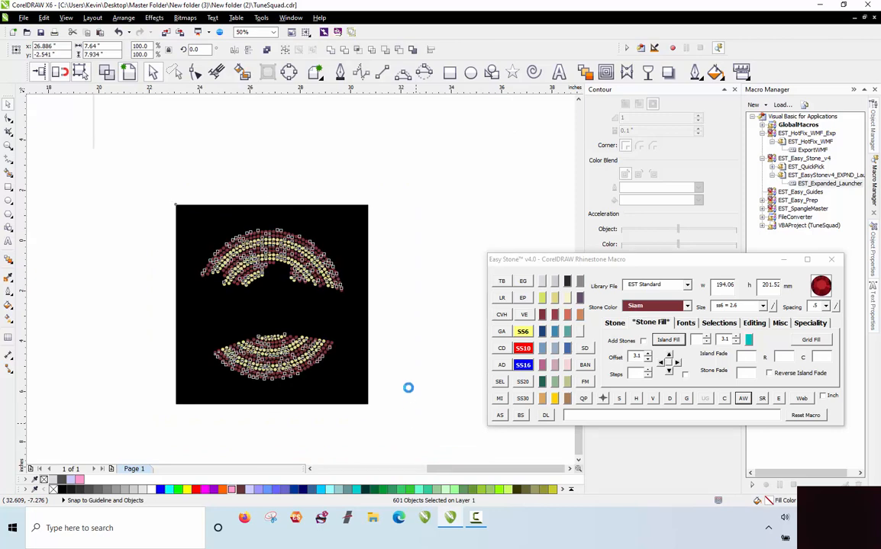
key(Delete)
Reposition the left end stones of the upper arc's outer Siam row and adjoining Citrine rows along the black outline above the T
scroll(226, 201, down, 1)
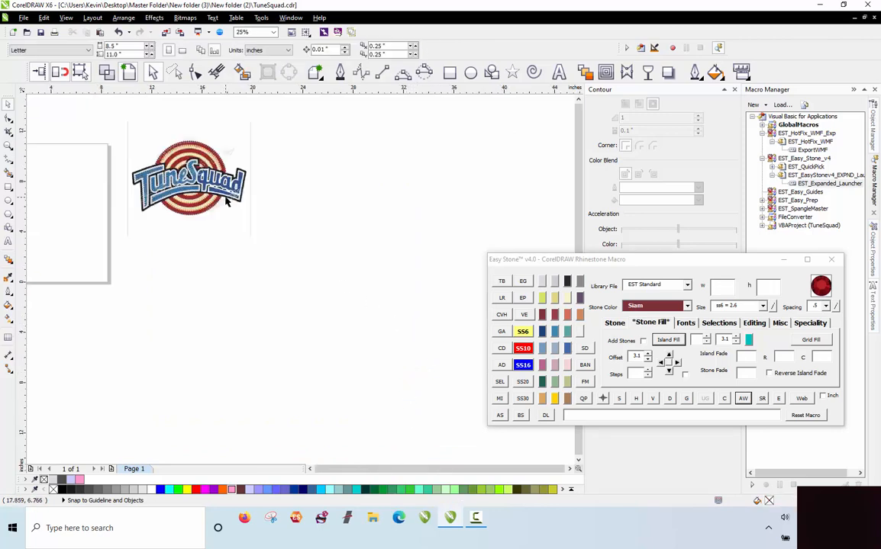
scroll(123, 152, up, 5)
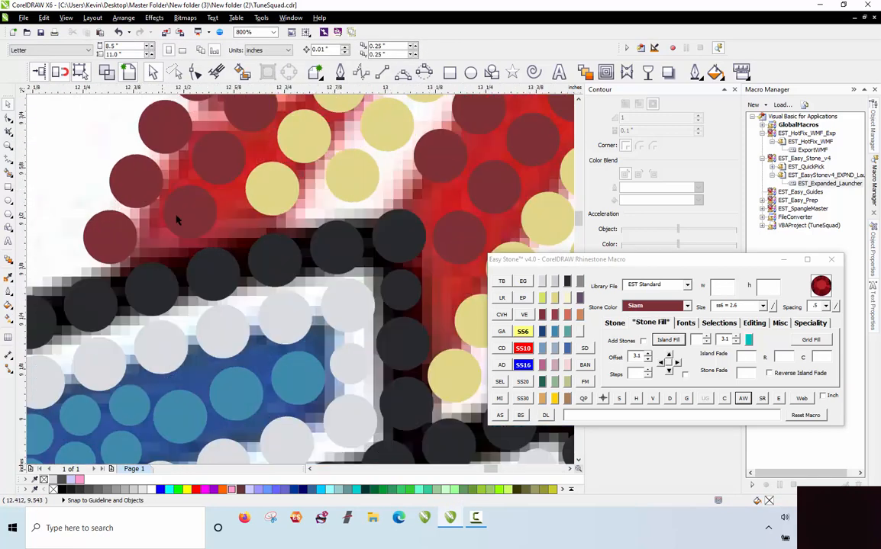
scroll(176, 220, up, 1)
click(198, 220)
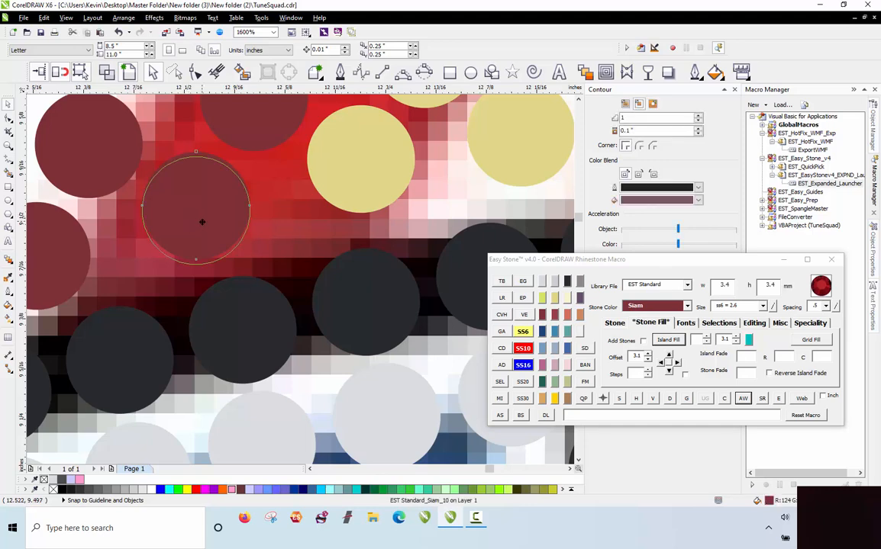
drag(347, 156, 305, 145)
scroll(248, 141, down, 1)
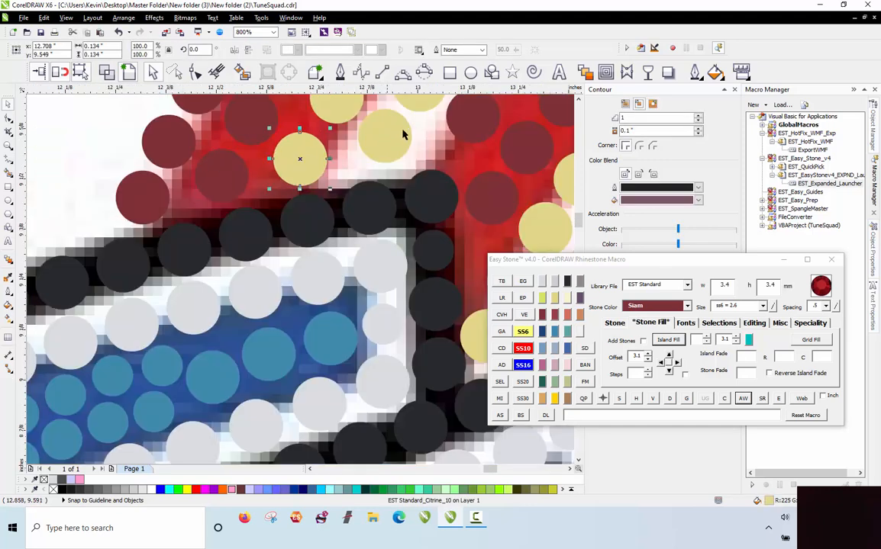
scroll(403, 131, up, 1)
drag(384, 148, 371, 171)
scroll(309, 168, down, 2)
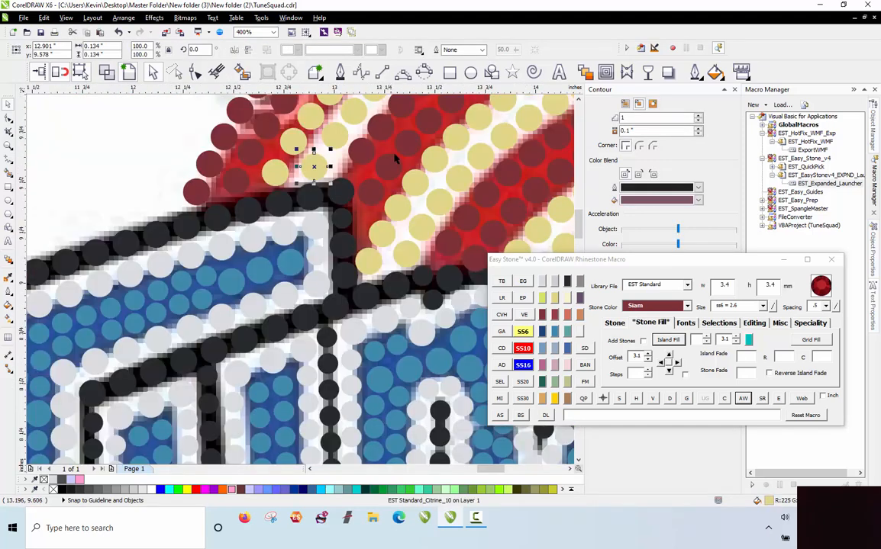
Place a duplicate Siam stone in the red gap beside the T's vertical black outline and change it to SS6
scroll(373, 151, up, 1)
scroll(294, 170, up, 1)
drag(293, 162, 481, 347)
scroll(267, 192, down, 2)
scroll(269, 187, up, 1)
scroll(288, 206, up, 1)
drag(540, 334, 284, 305)
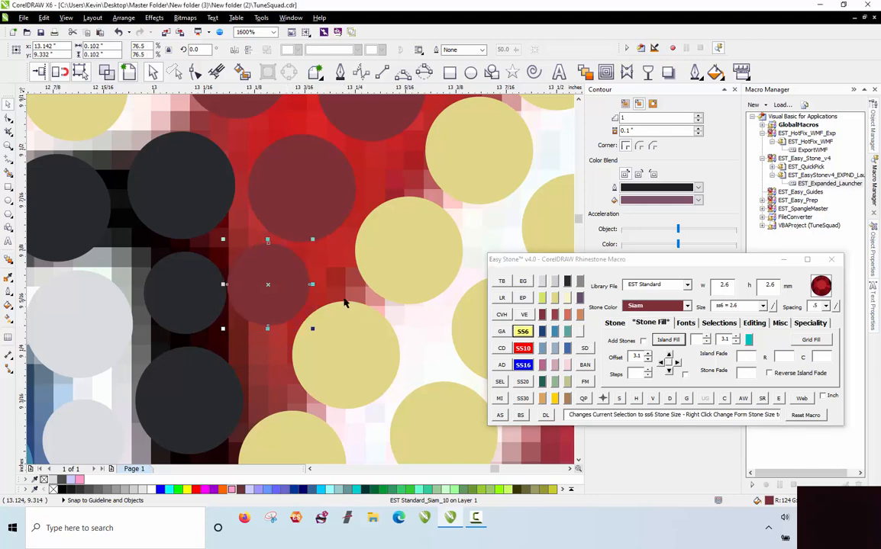
scroll(264, 162, down, 1)
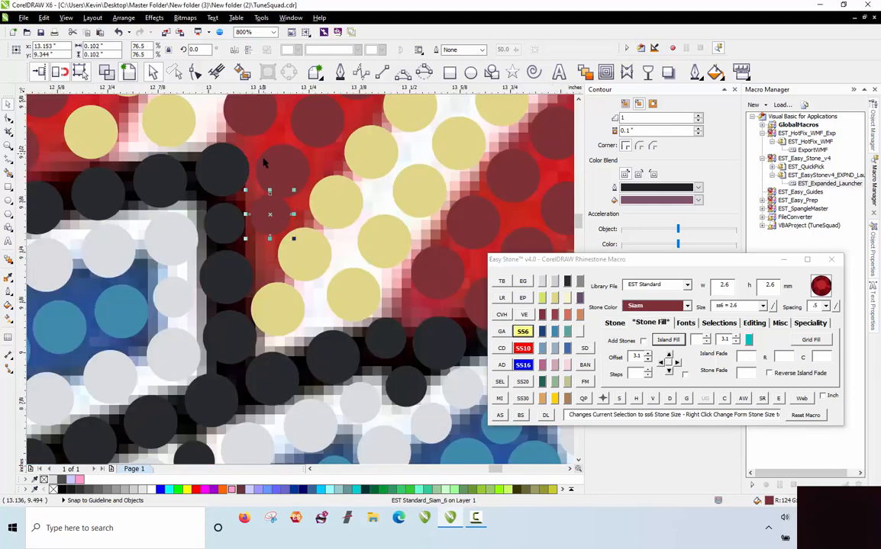
Nudge the lowest Citrine stone beside the T's vertical black outline slightly away from the black stones
scroll(304, 309, up, 1)
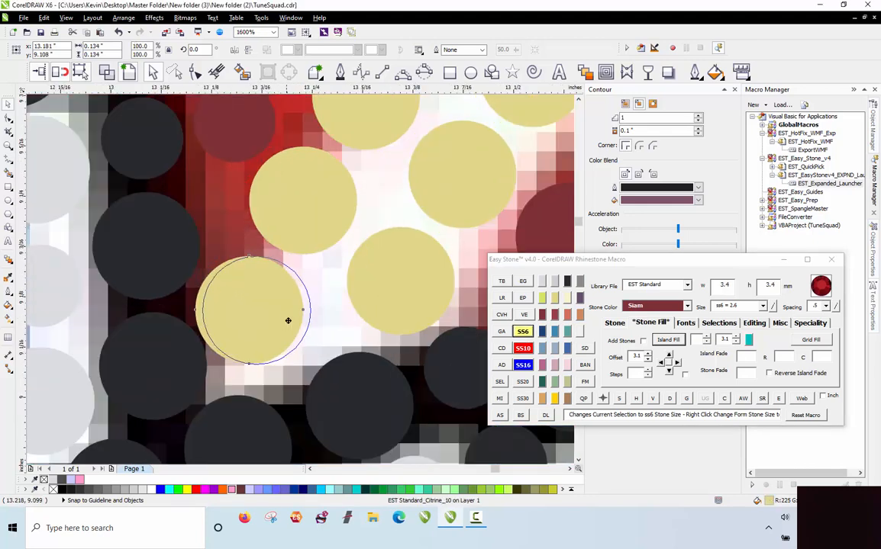
click(293, 307)
scroll(197, 273, down, 1)
scroll(199, 246, down, 1)
Reposition the left end stones of the next red stripe inward and delete the Siam stone overlapping the black outline
scroll(307, 211, up, 2)
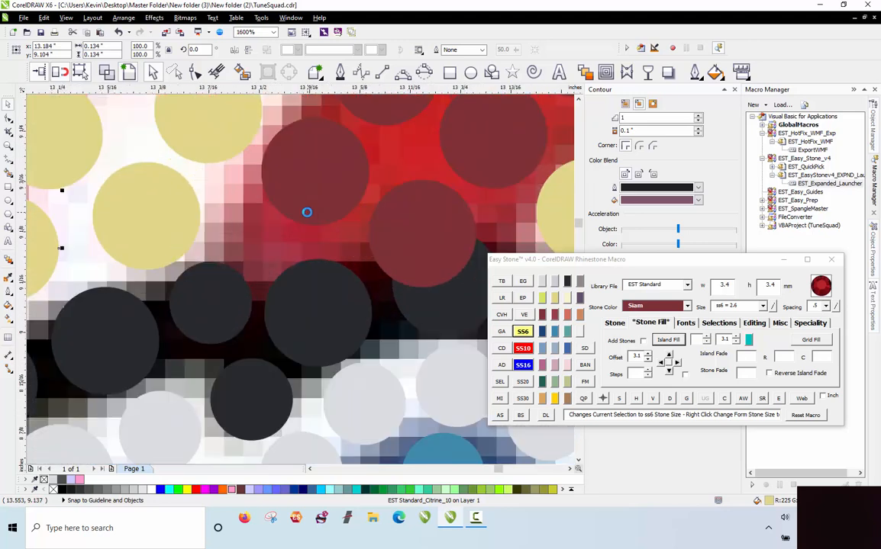
click(305, 218)
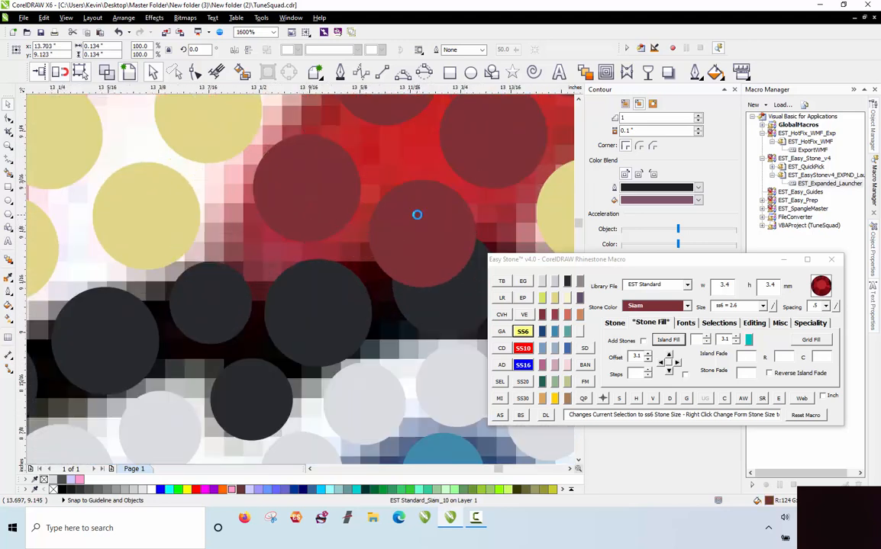
drag(511, 144, 487, 170)
scroll(339, 171, down, 2)
Move the left end stone of the inner upper Citrine row slightly up and inward, clear of the black outline
scroll(351, 181, up, 1)
scroll(352, 181, up, 1)
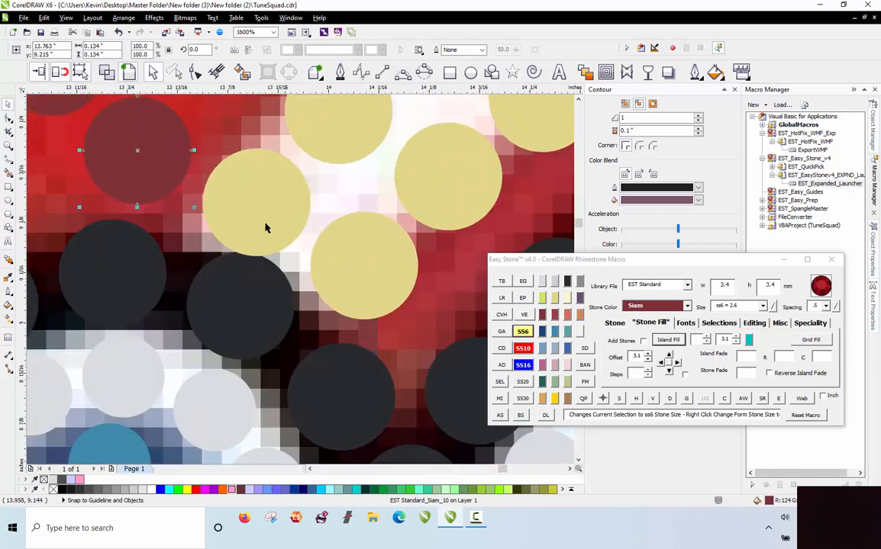
click(273, 202)
drag(273, 202, 271, 205)
click(351, 288)
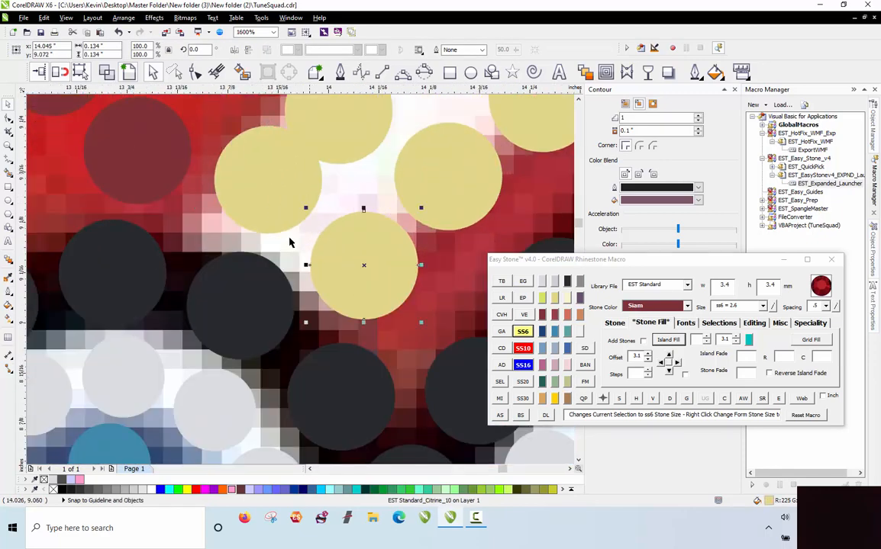
Delete the inner lower Citrine row's right end stone that overlaps the black outline of the S
scroll(289, 242, down, 2)
scroll(289, 245, down, 1)
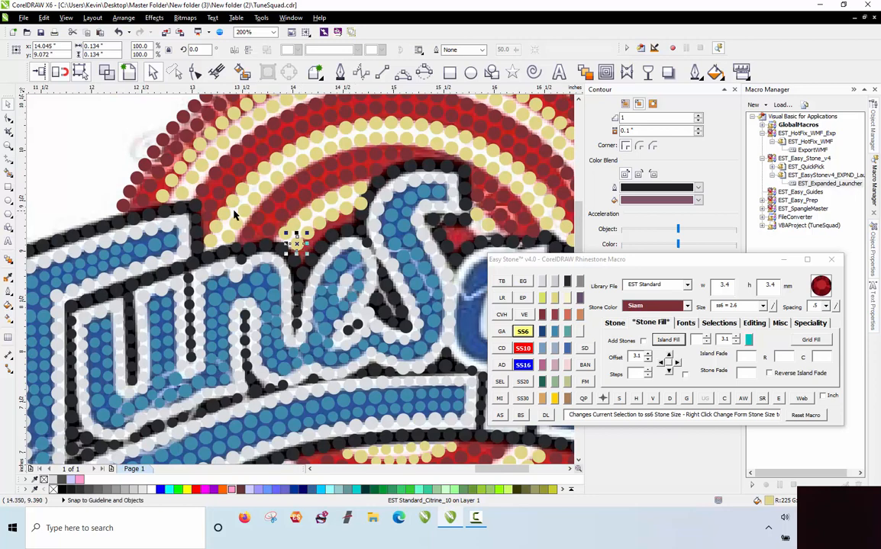
scroll(235, 216, down, 1)
scroll(336, 164, up, 3)
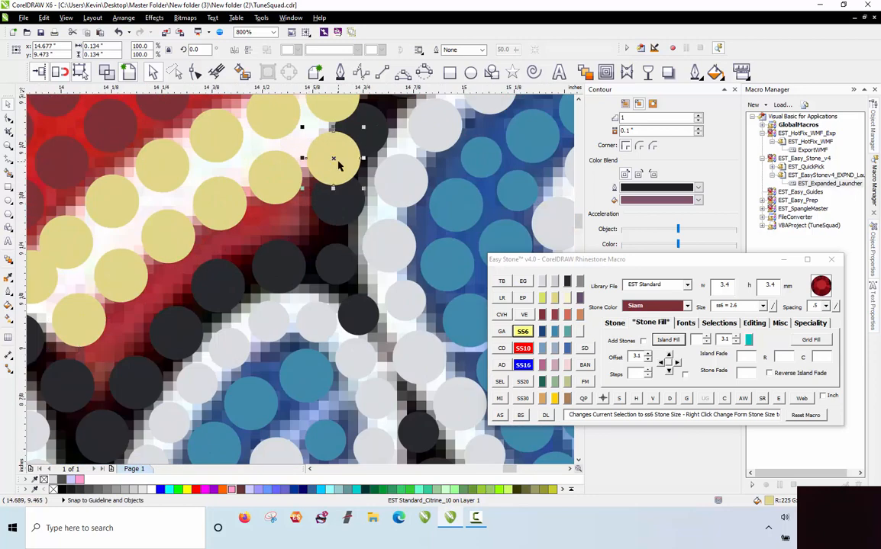
key(Delete)
Change the inner upper Citrine row's right end stone beside the S to SS6 and shift it clear of the black outline
scroll(323, 178, down, 1)
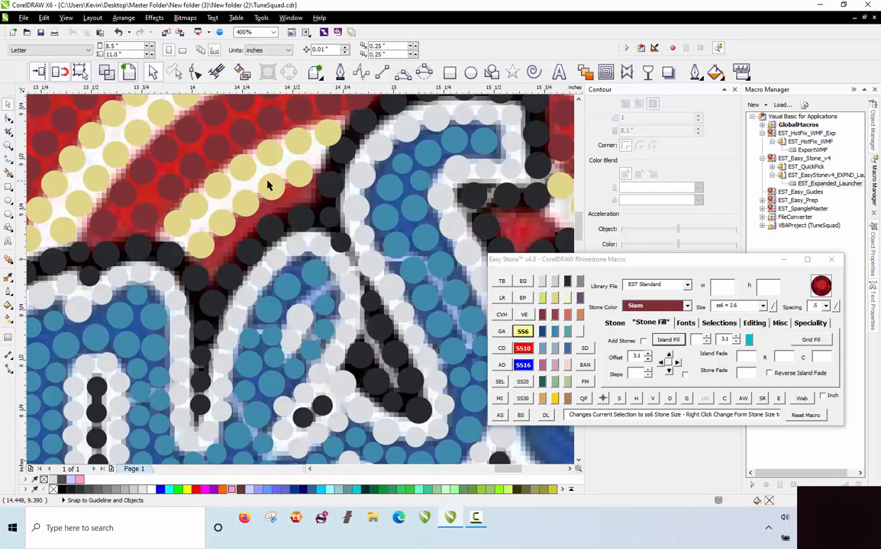
scroll(268, 183, up, 1)
scroll(250, 239, down, 2)
scroll(260, 229, up, 3)
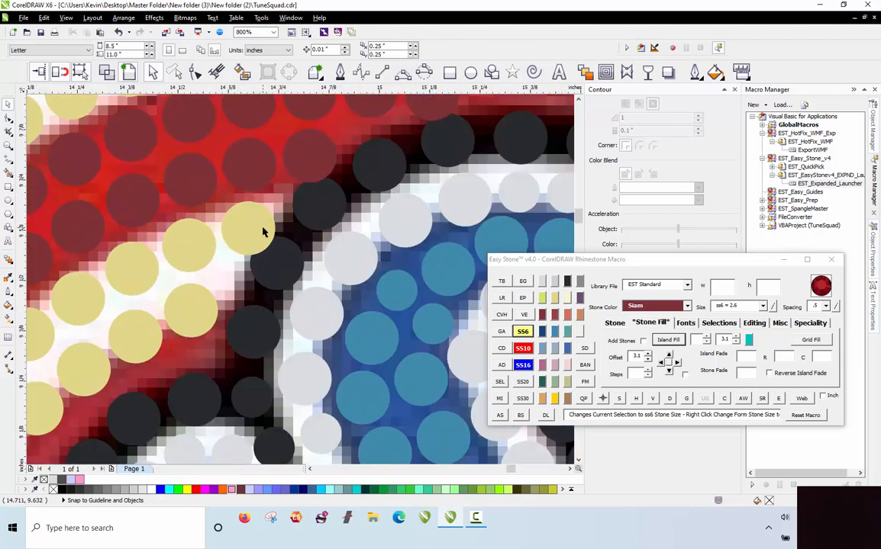
click(257, 235)
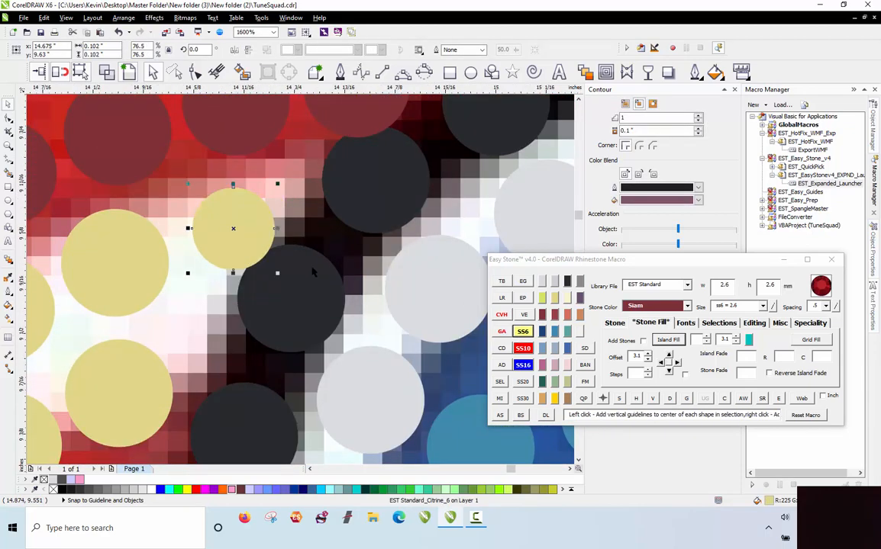
drag(257, 238, 255, 206)
scroll(259, 206, down, 2)
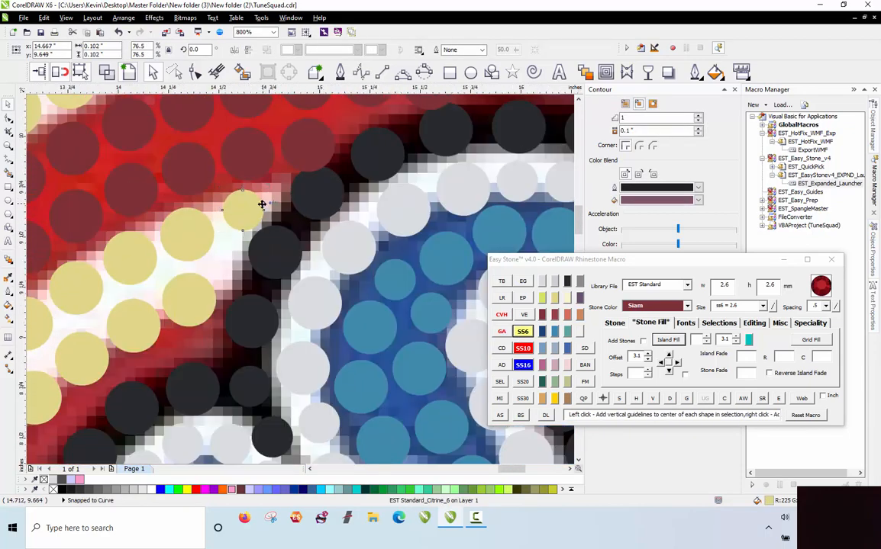
scroll(195, 282, up, 1)
scroll(107, 260, down, 1)
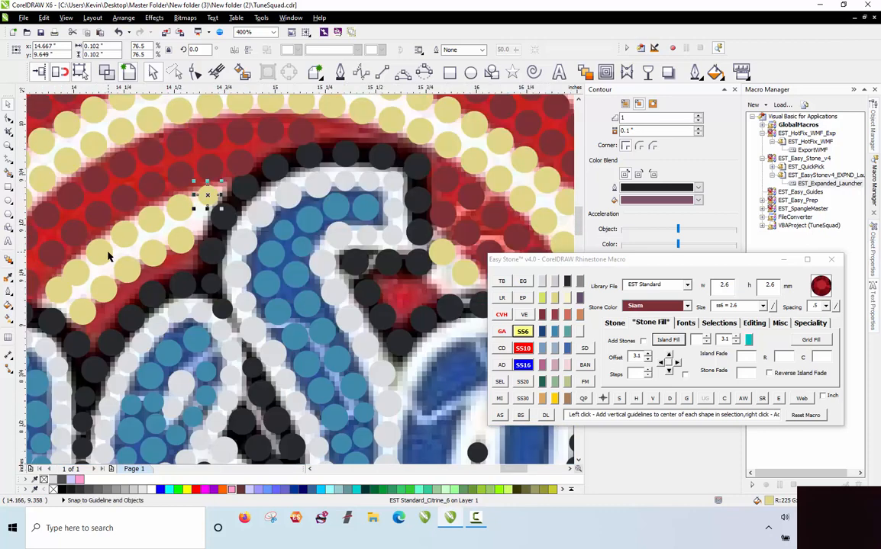
Place a duplicate Siam stone in the narrow red gap below the innermost Citrine rows and change it to SS6
scroll(106, 263, down, 1)
scroll(101, 274, up, 1)
scroll(99, 256, up, 1)
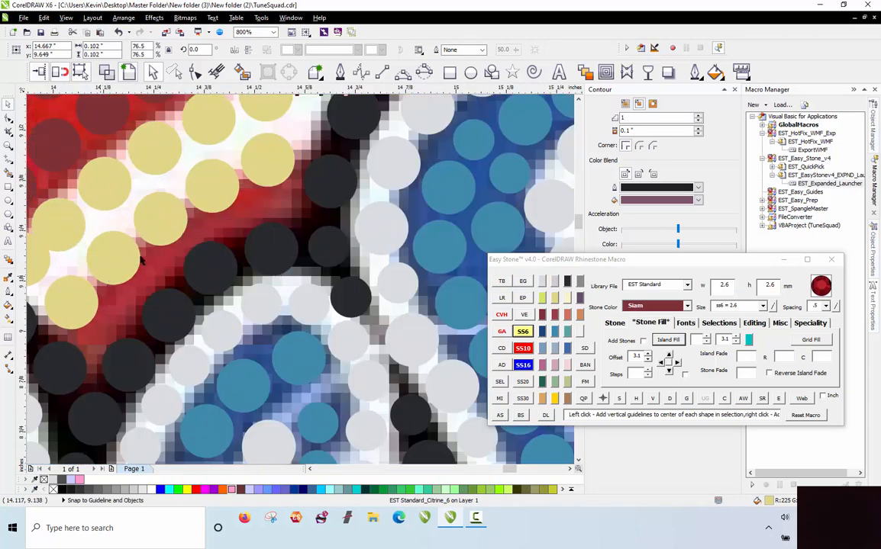
scroll(174, 227, down, 2)
scroll(144, 250, up, 1)
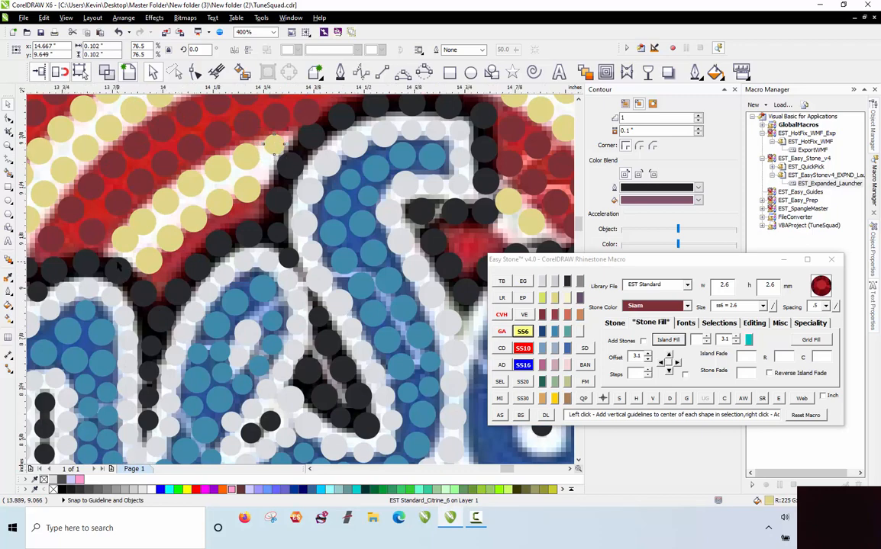
scroll(198, 268, up, 1)
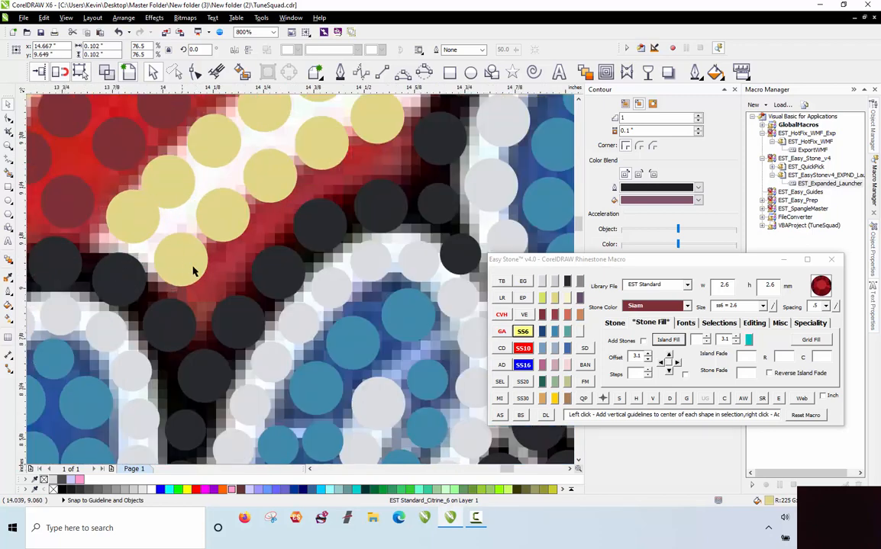
click(76, 216)
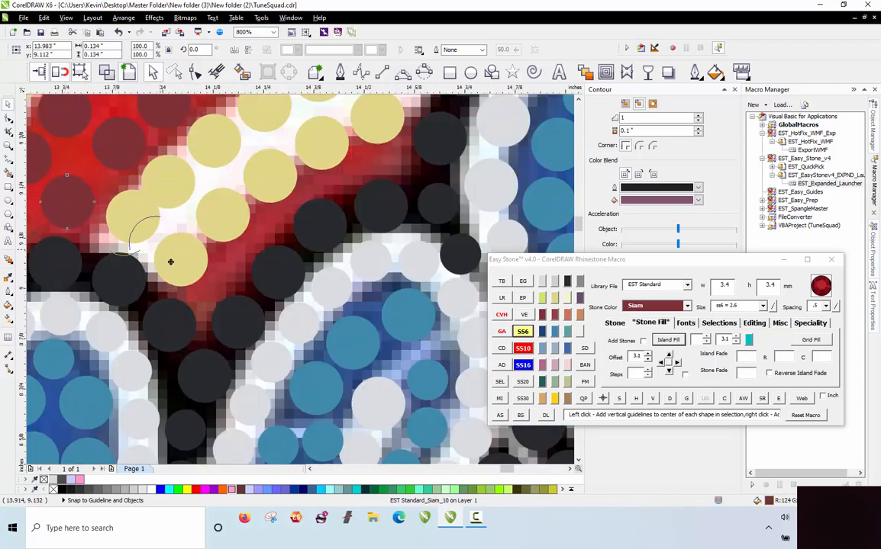
drag(170, 262, 204, 300)
click(522, 331)
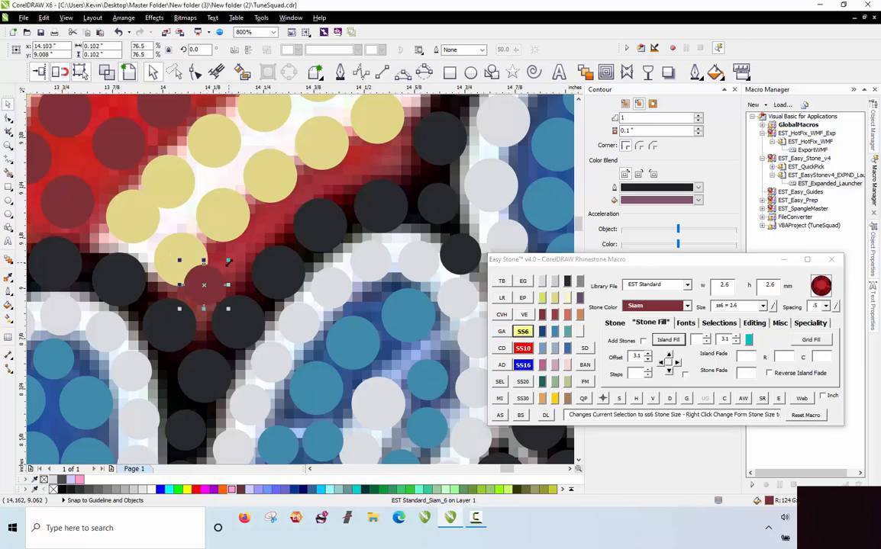
scroll(229, 262, up, 1)
scroll(258, 234, down, 1)
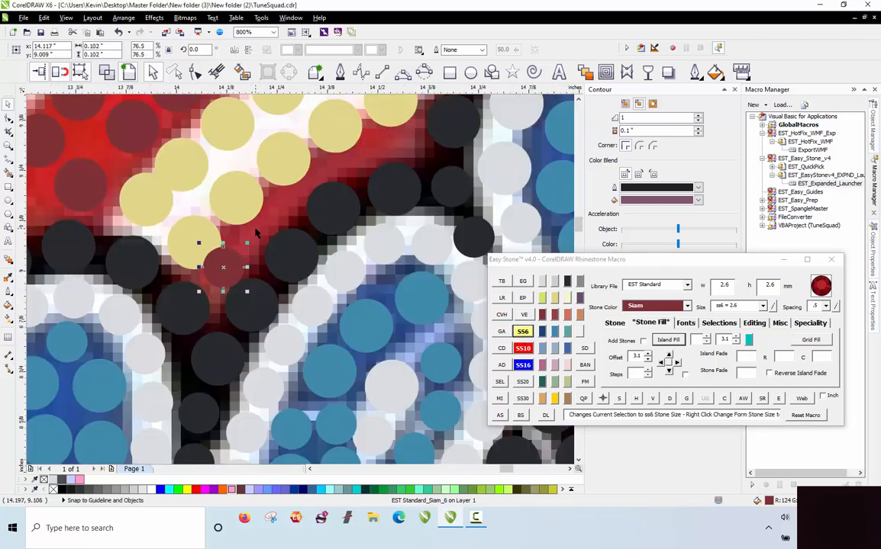
Change the five stones of the innermost lower Citrine row to SS6
scroll(257, 234, down, 1)
scroll(281, 195, up, 1)
click(164, 273)
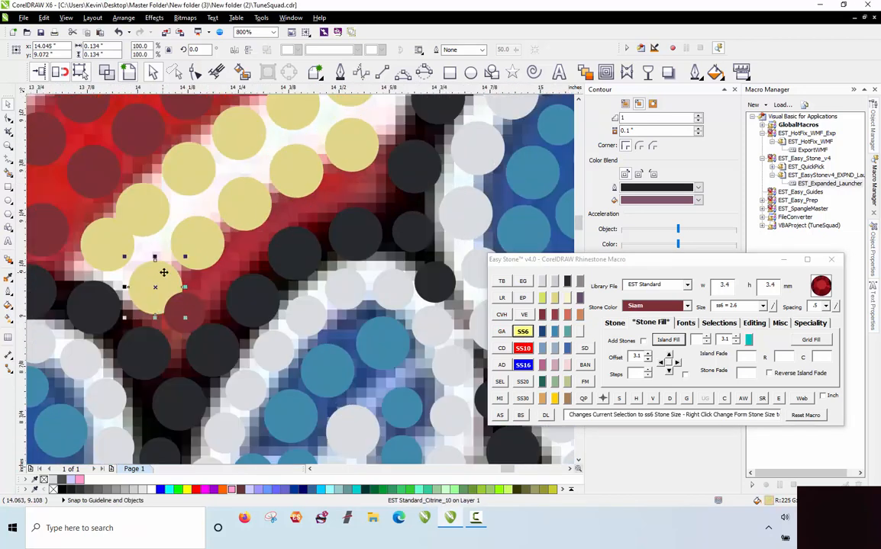
shift+click(248, 220)
shift+click(288, 180)
shift+click(346, 141)
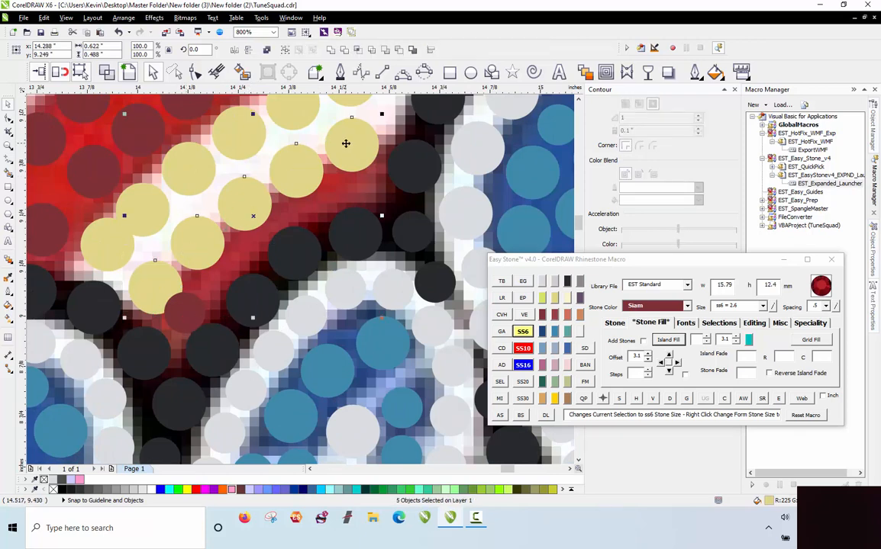
key(Escape)
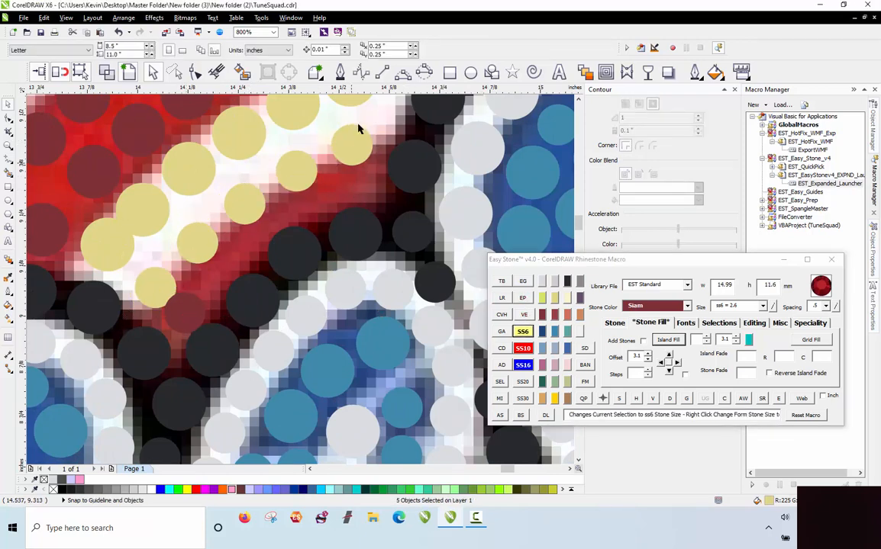
Shift the SS6 Citrine stones one by one along the white band, starting from the row's right end beside the S
scroll(362, 113, up, 1)
drag(347, 174, 378, 163)
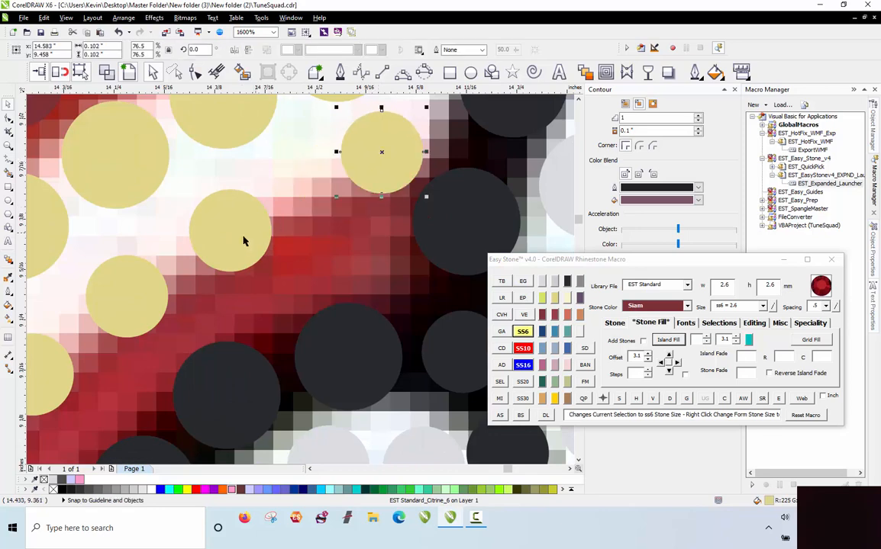
drag(243, 247, 304, 177)
scroll(305, 177, down, 1)
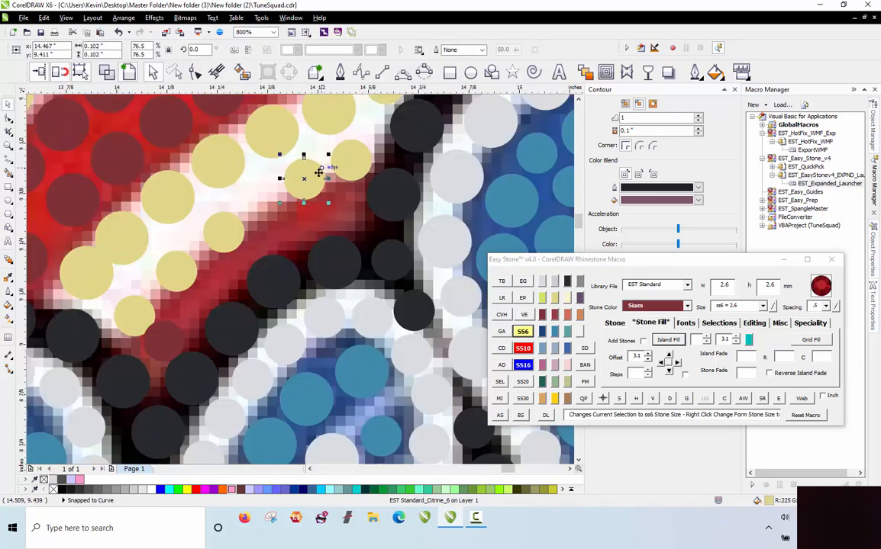
scroll(215, 239, up, 1)
drag(215, 239, 277, 176)
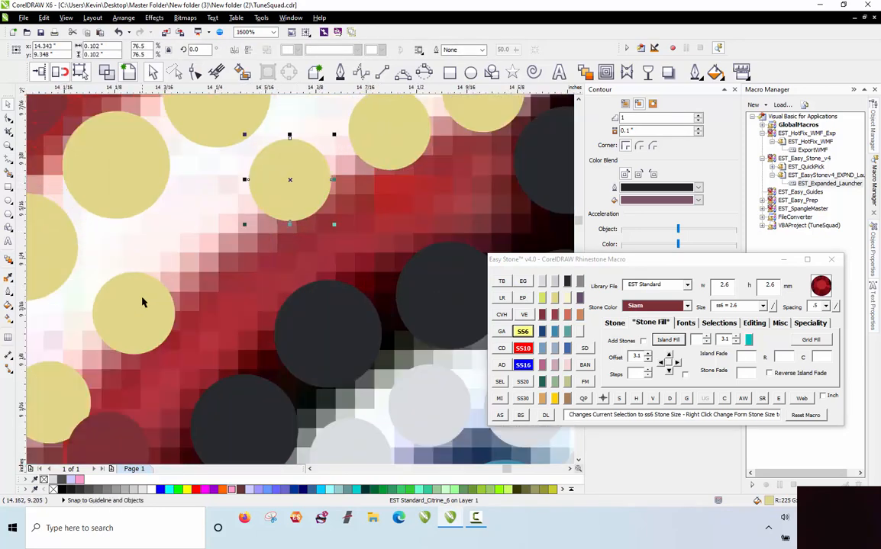
drag(143, 299, 146, 267)
scroll(229, 165, down, 1)
scroll(142, 274, up, 1)
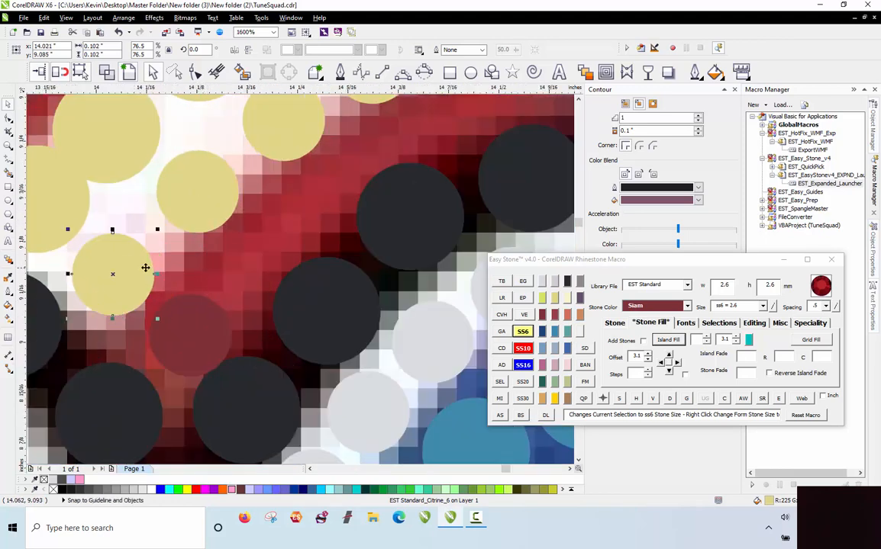
Fill the gap in the SS6 Citrine row with two duplicate stones and space all seven stones evenly
scroll(146, 267, down, 2)
scroll(184, 228, up, 1)
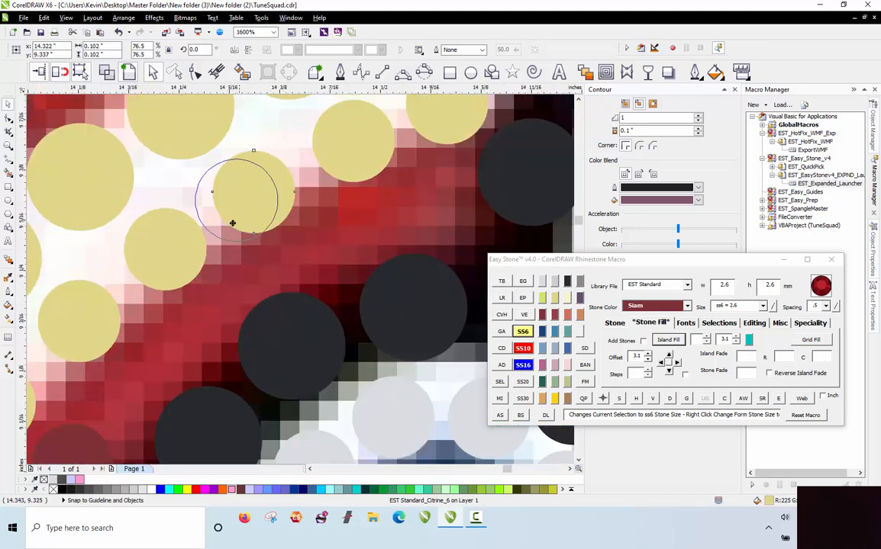
mouse_move(232, 223)
mouse_down()
mouse_move(226, 232)
mouse_move(236, 222)
mouse_up()
scroll(236, 222, down, 1)
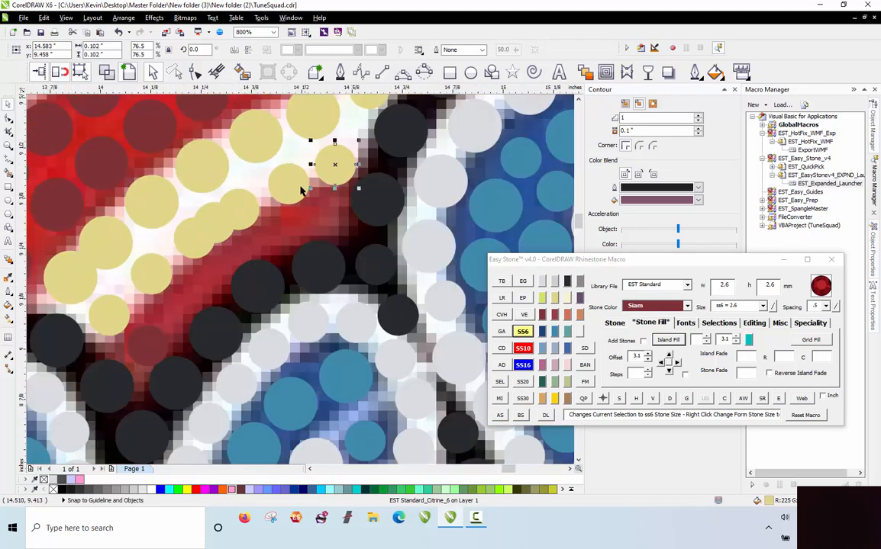
shift+click(301, 191)
shift+click(183, 232)
shift+click(151, 271)
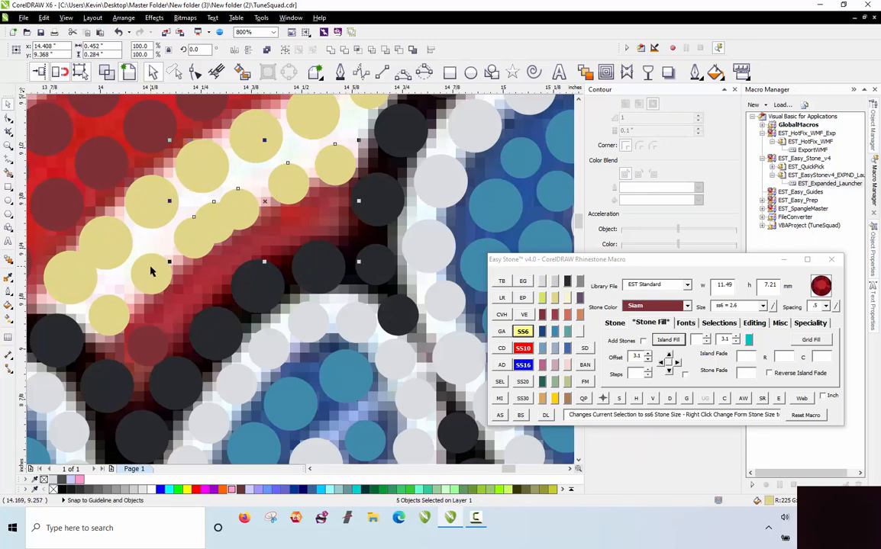
shift+click(117, 314)
click(668, 399)
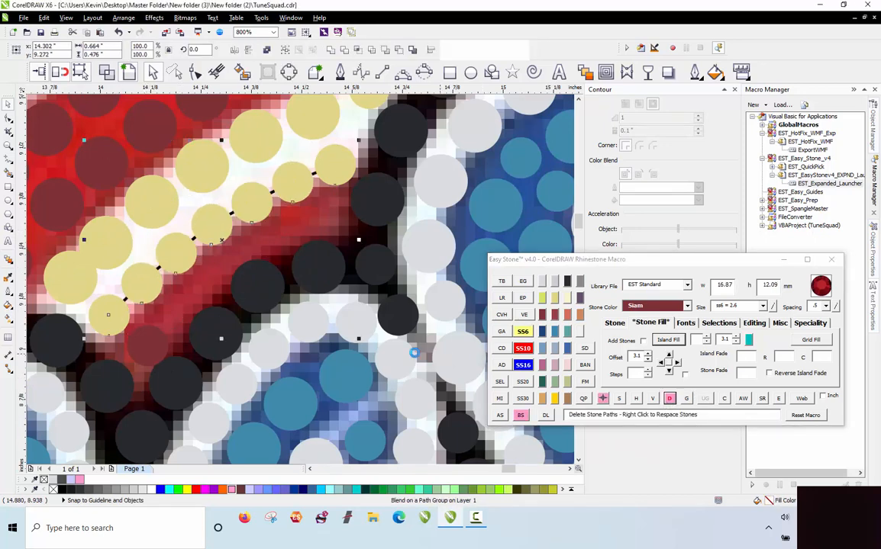
Fill the narrow red gap below the SS6 Citrine row with five duplicates of the SS6 Siam stone
click(172, 291)
scroll(172, 291, up, 1)
scroll(120, 370, up, 1)
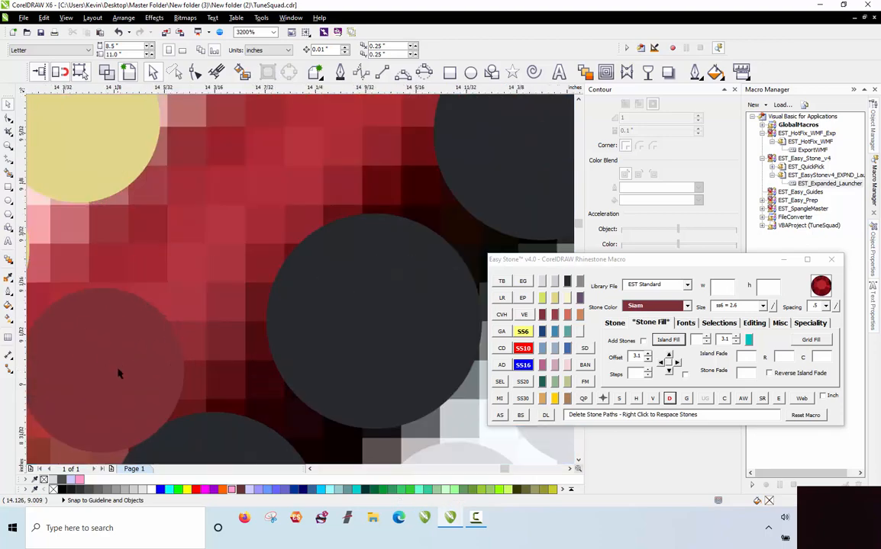
drag(119, 372, 237, 216)
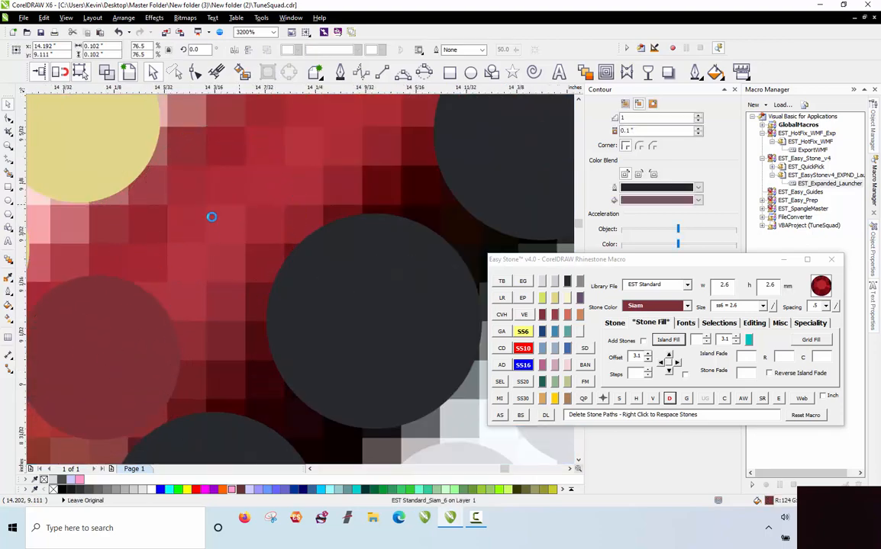
scroll(148, 325, down, 2)
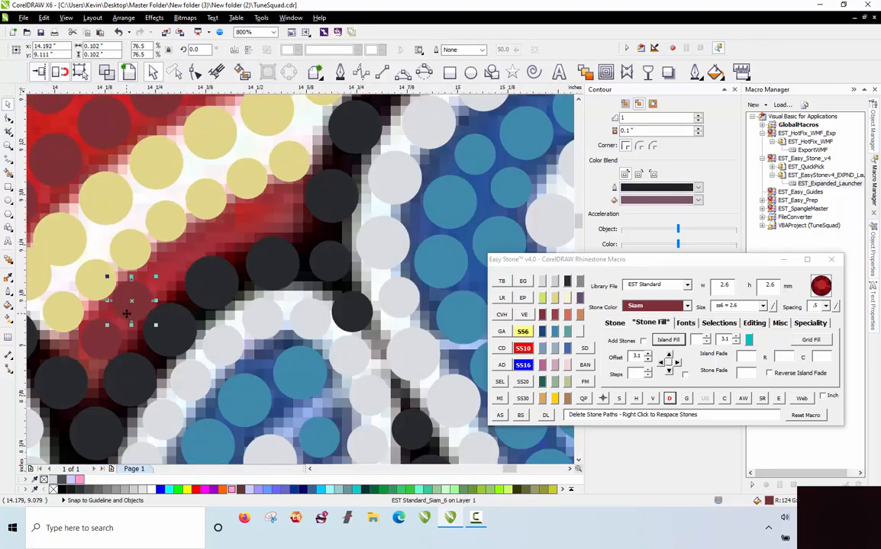
drag(262, 233, 121, 271)
scroll(274, 222, up, 1)
scroll(319, 162, down, 1)
drag(225, 212, 186, 281)
scroll(204, 208, up, 1)
right_click(180, 267)
scroll(186, 281, down, 1)
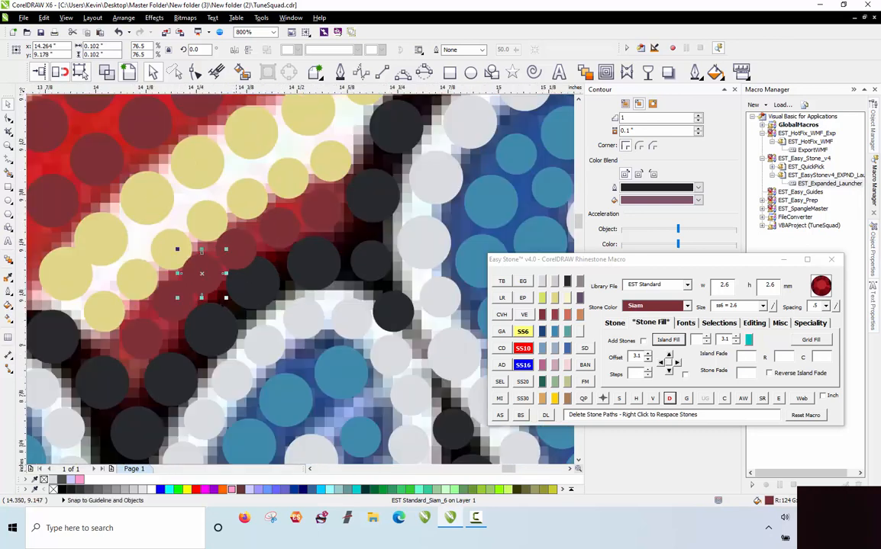
Adjust the left end stone of the SS6 Siam row slightly and space the row's six stones evenly
scroll(162, 340, up, 1)
drag(157, 339, 148, 347)
scroll(166, 318, down, 1)
shift+click(217, 275)
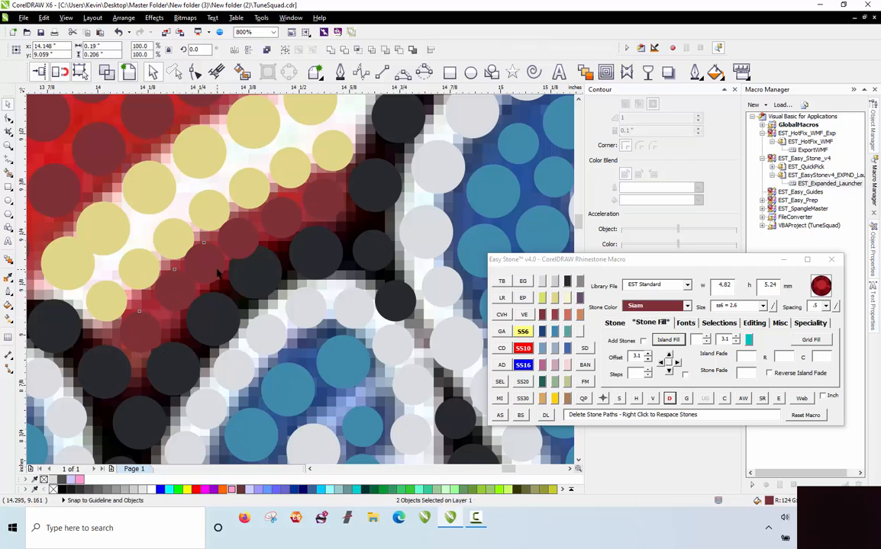
shift+click(283, 220)
shift+click(323, 201)
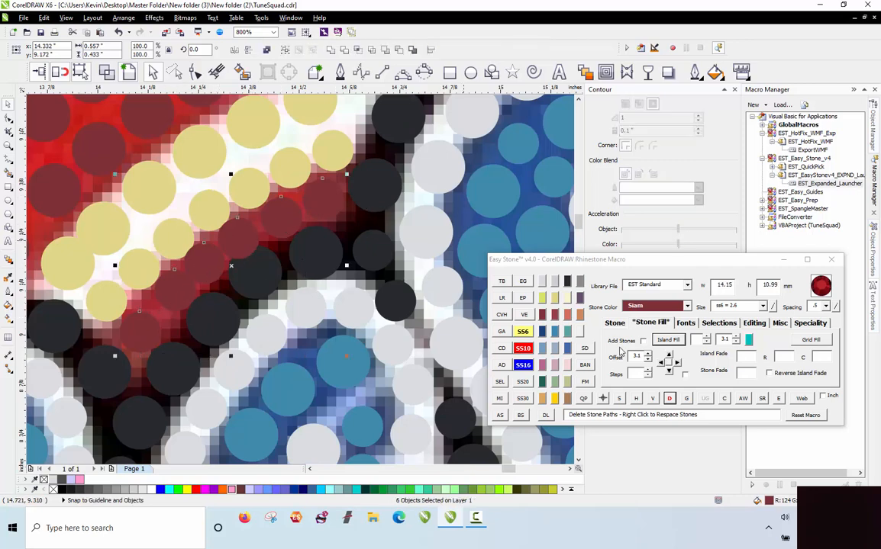
click(669, 399)
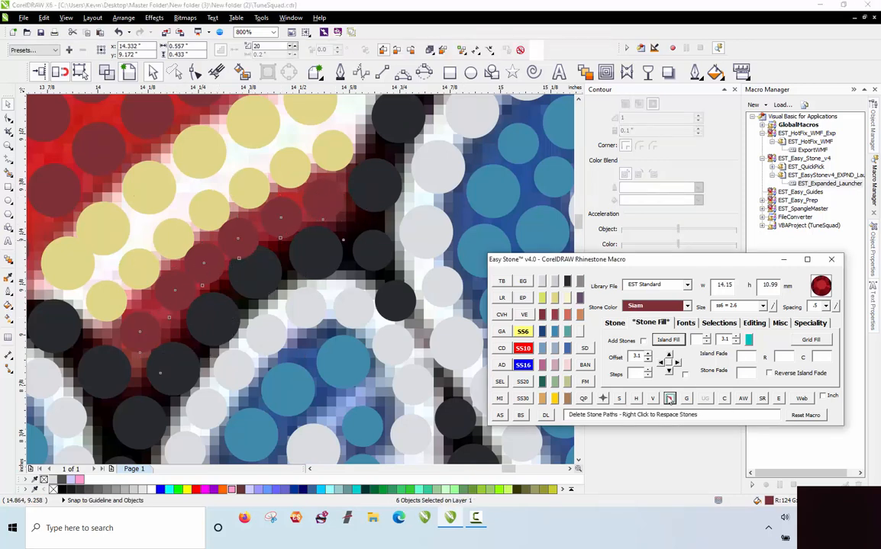
Respace the seven stones of the Citrine row directly above the SS6 Citrine row evenly
scroll(318, 232, down, 2)
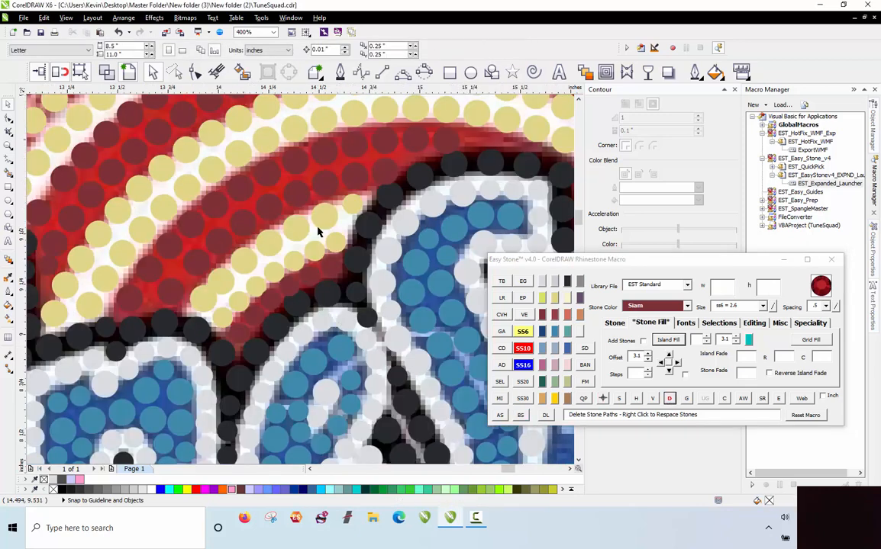
scroll(318, 233, up, 1)
scroll(338, 216, up, 1)
click(364, 197)
scroll(397, 181, down, 1)
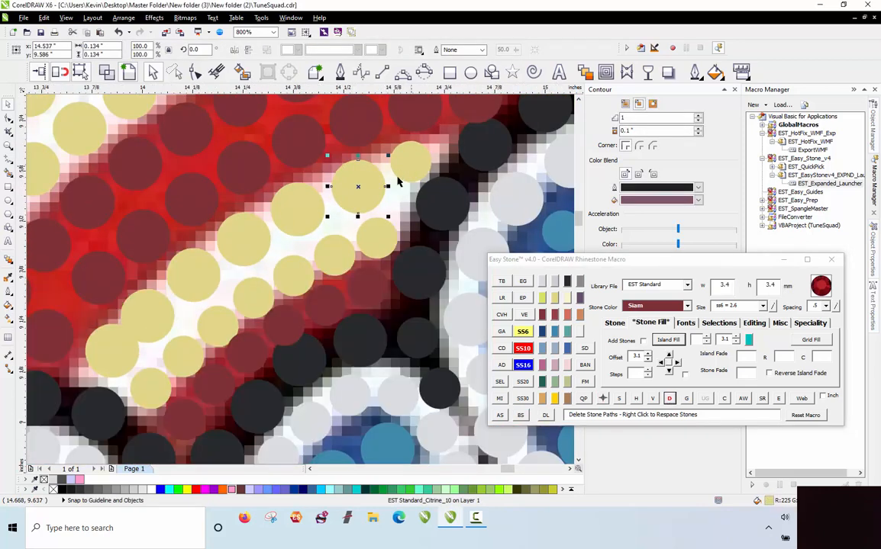
shift+click(165, 328)
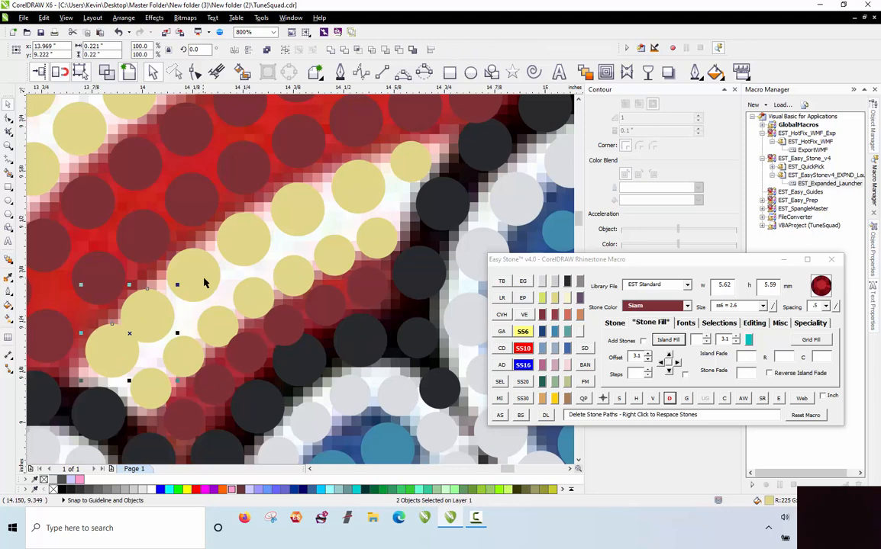
shift+click(248, 251)
shift+click(310, 215)
shift+click(371, 191)
shift+click(413, 163)
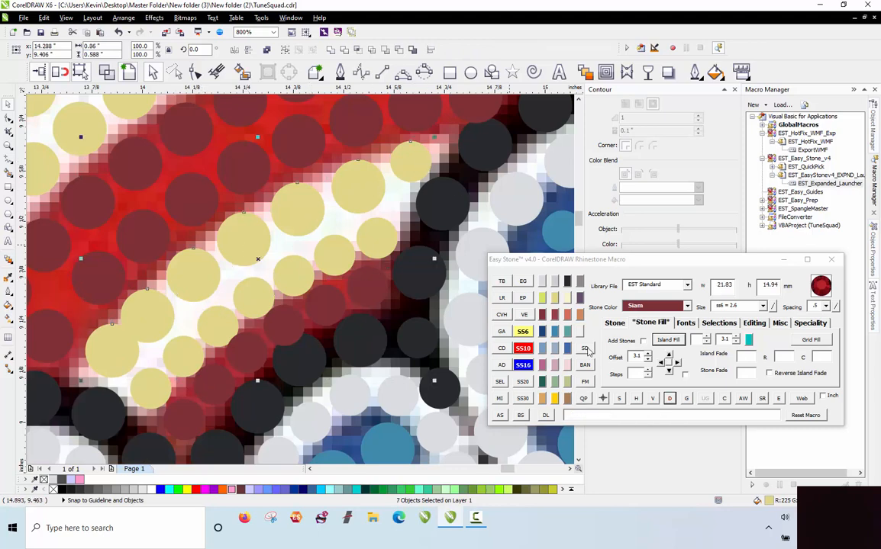
right_click(670, 399)
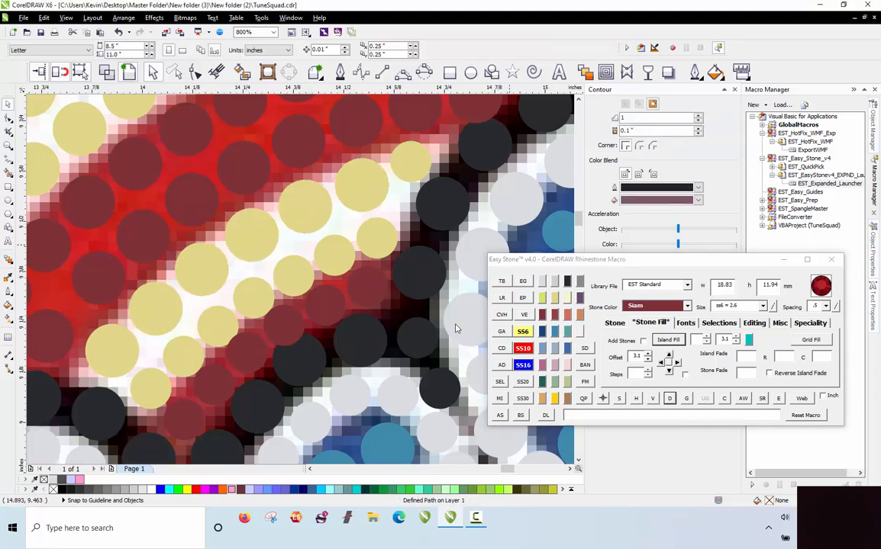
Nudge individual stones of the SS6 Citrine row slightly away from the Siam row below
scroll(363, 237, up, 2)
drag(373, 236, 390, 222)
drag(264, 318, 160, 239)
scroll(381, 221, down, 1)
scroll(230, 310, up, 1)
scroll(230, 238, down, 2)
scroll(195, 276, up, 2)
scroll(190, 251, down, 2)
scroll(183, 246, up, 2)
scroll(206, 202, down, 2)
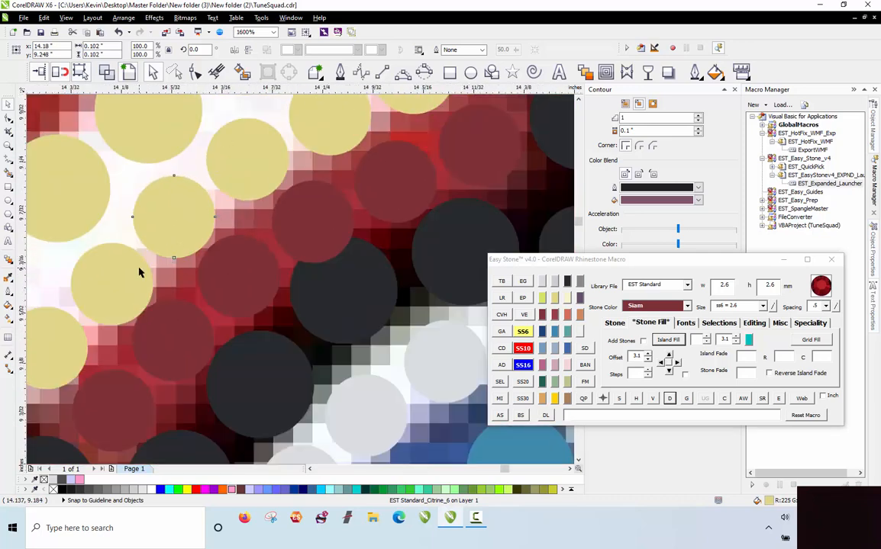
scroll(138, 275, up, 2)
drag(121, 289, 115, 271)
scroll(115, 271, down, 2)
Nudge two middle stones of the SS6 Siam row slightly upward, away from the black outline
scroll(310, 222, up, 2)
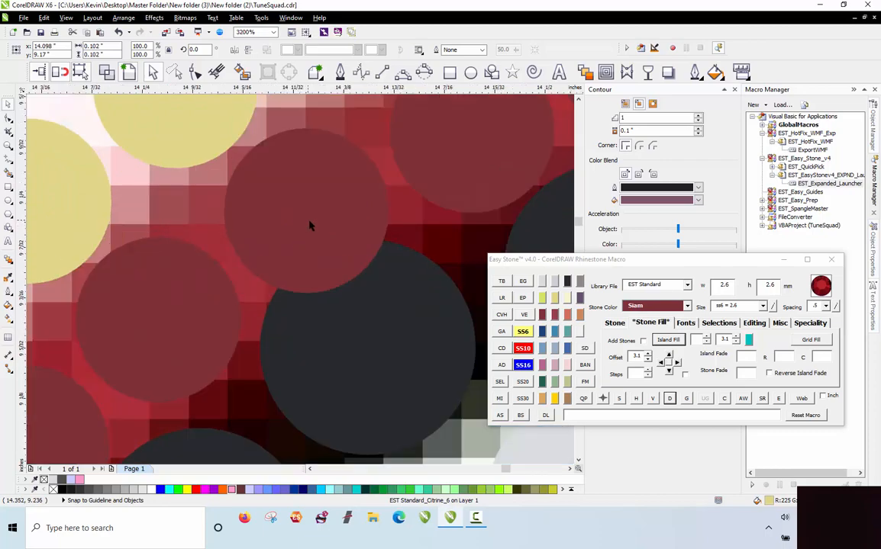
drag(275, 223, 262, 201)
scroll(263, 201, down, 2)
scroll(318, 187, up, 1)
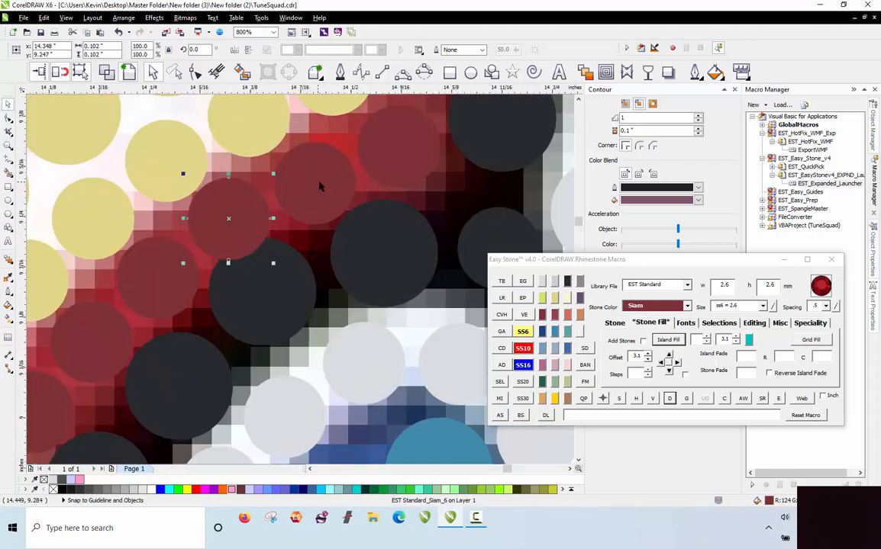
drag(318, 187, 325, 179)
scroll(335, 172, down, 2)
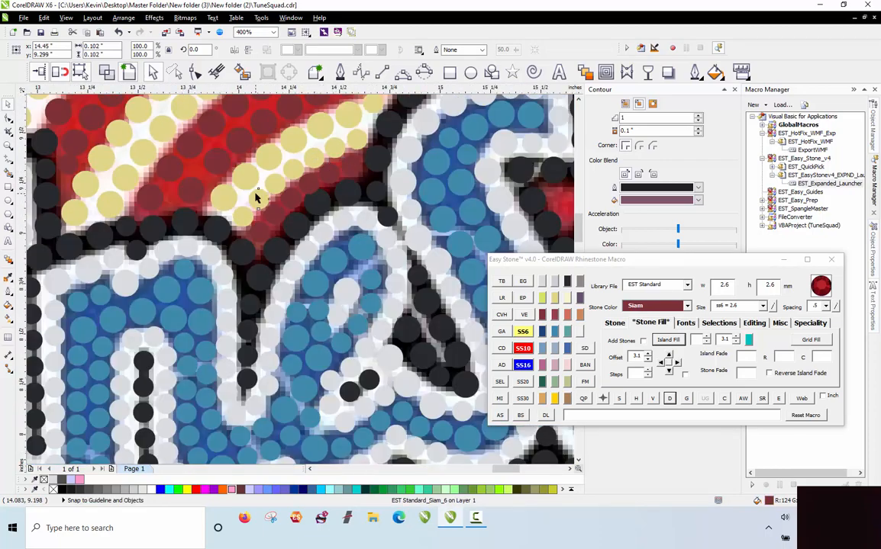
scroll(256, 197, down, 1)
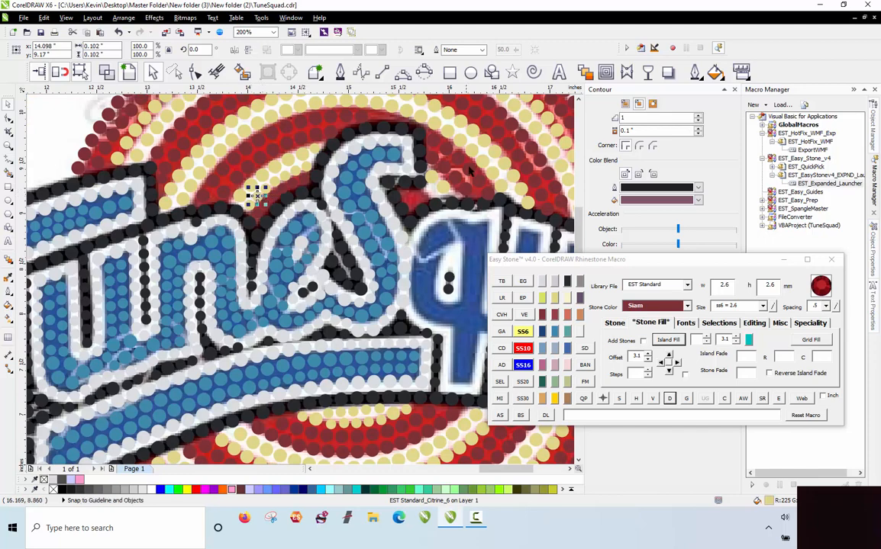
Shift the two end stones of the Citrine row beside the S's upper right tip clear of the black outline
scroll(458, 216, up, 2)
drag(349, 275, 374, 291)
drag(252, 188, 275, 189)
scroll(340, 193, down, 2)
scroll(321, 191, up, 2)
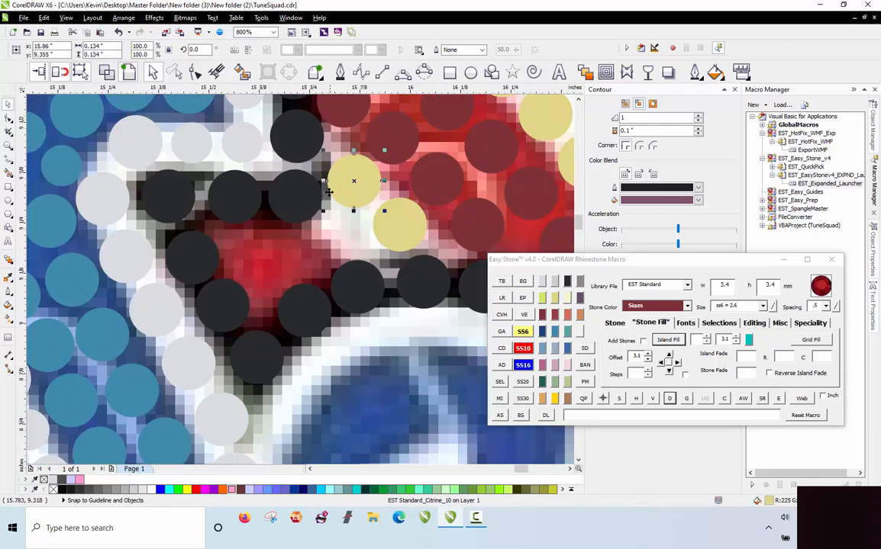
Place a duplicate Citrine stone in the white gap below the row's end and change it to SS6
drag(356, 191, 477, 327)
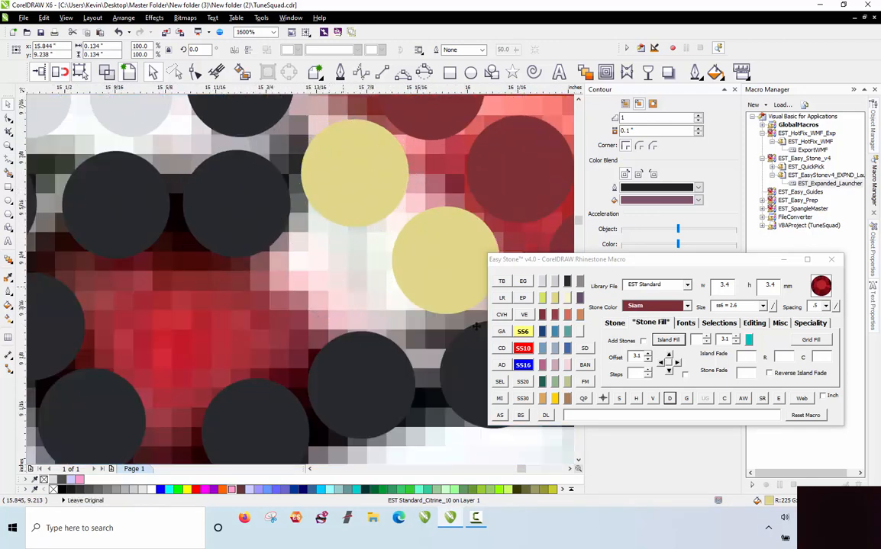
click(523, 332)
drag(364, 260, 362, 266)
scroll(362, 266, down, 1)
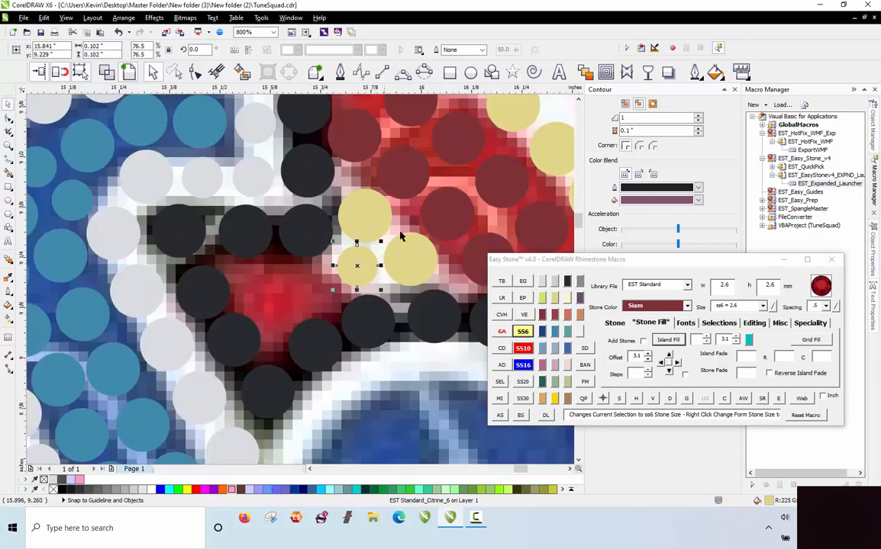
Place three duplicate Siam stones in the small red triangle right of the S, with the two right ones at SS6
drag(448, 208, 305, 252)
right_click(272, 289)
scroll(305, 301, up, 1)
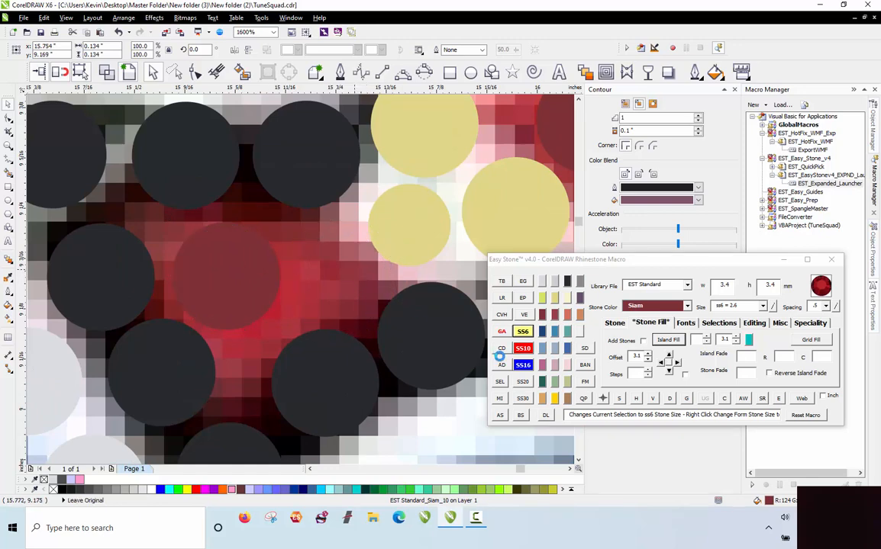
click(522, 331)
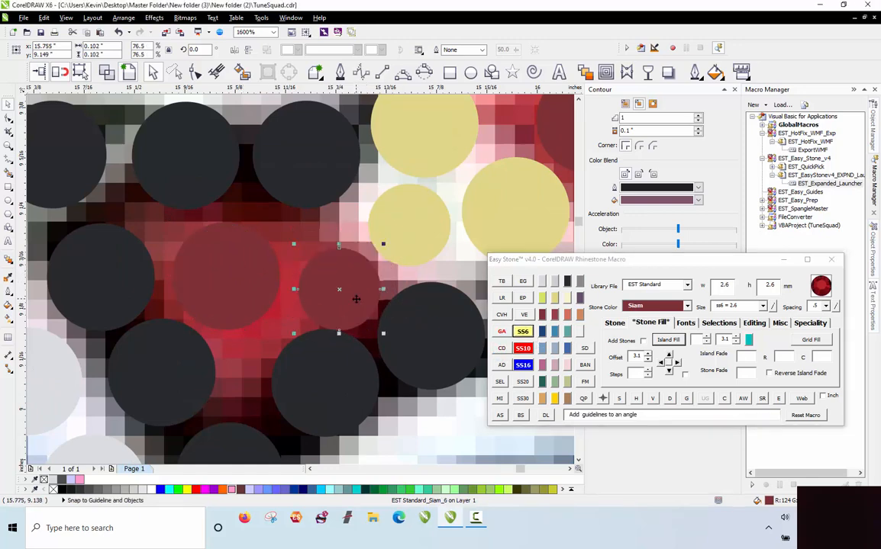
drag(355, 299, 332, 216)
Reposition the three Siam stones inside the small red triangle right of the S to reduce their overlaps
click(256, 310)
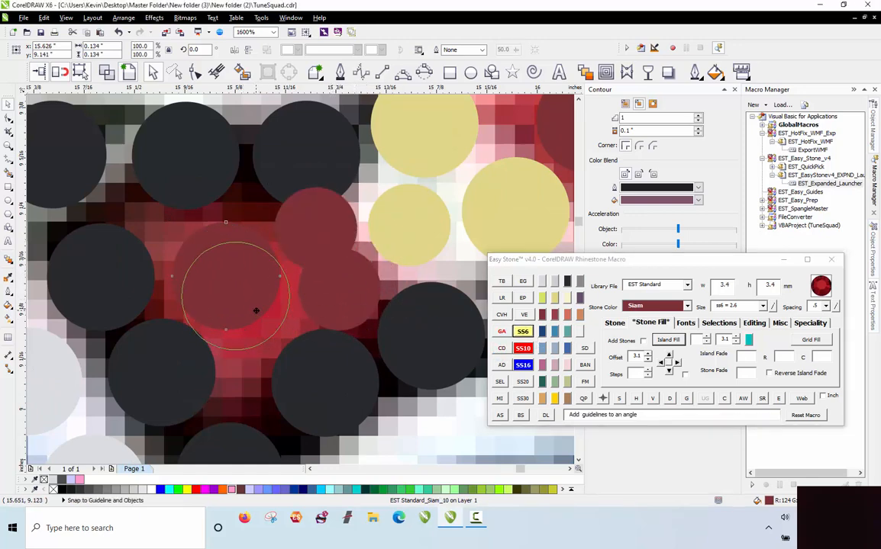
drag(255, 311, 252, 275)
click(338, 232)
click(325, 214)
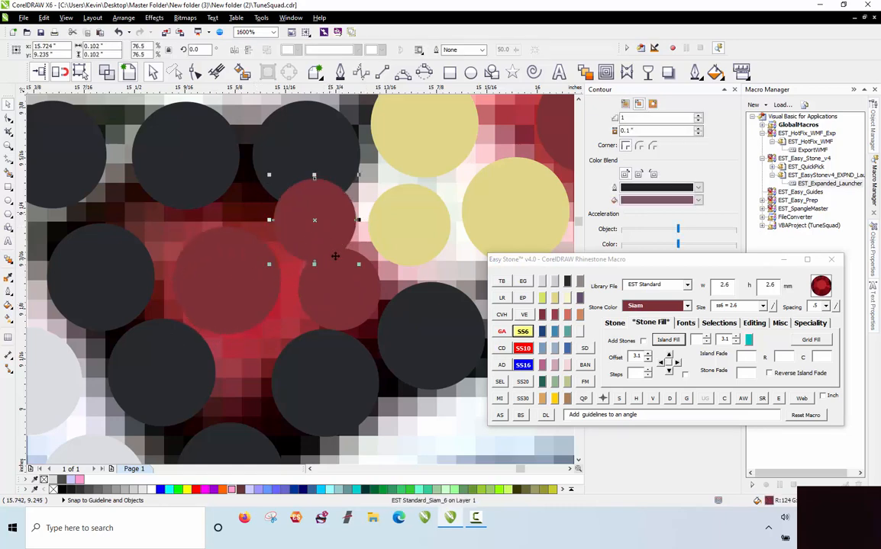
click(330, 281)
scroll(330, 279, down, 1)
scroll(320, 203, up, 1)
key(Escape)
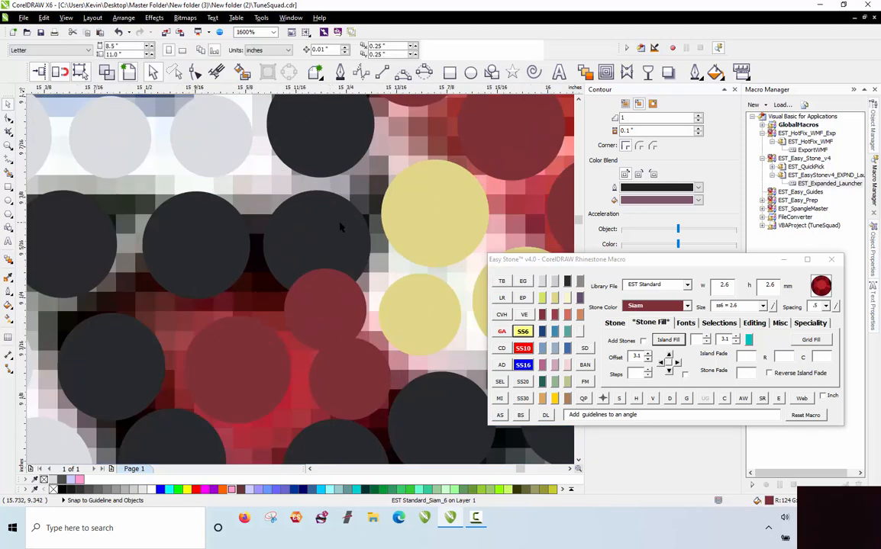
scroll(303, 214, down, 1)
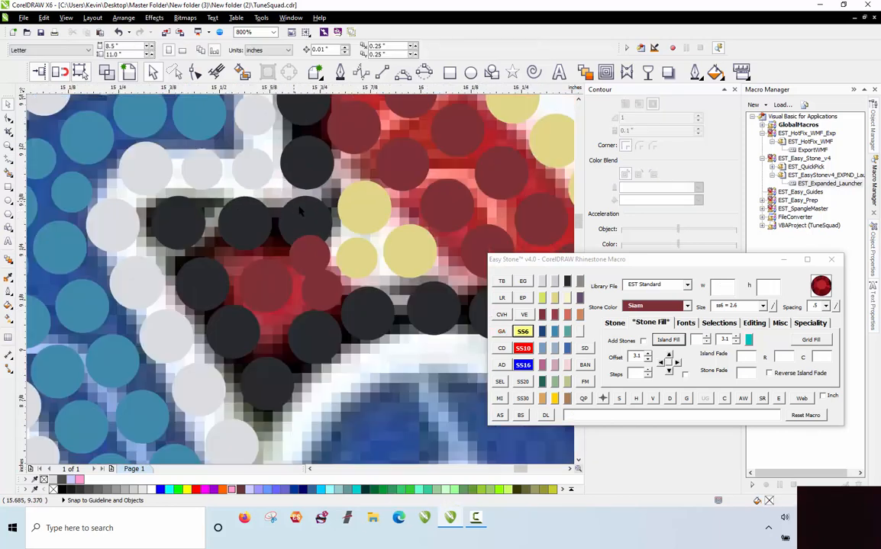
scroll(299, 281, up, 1)
click(347, 233)
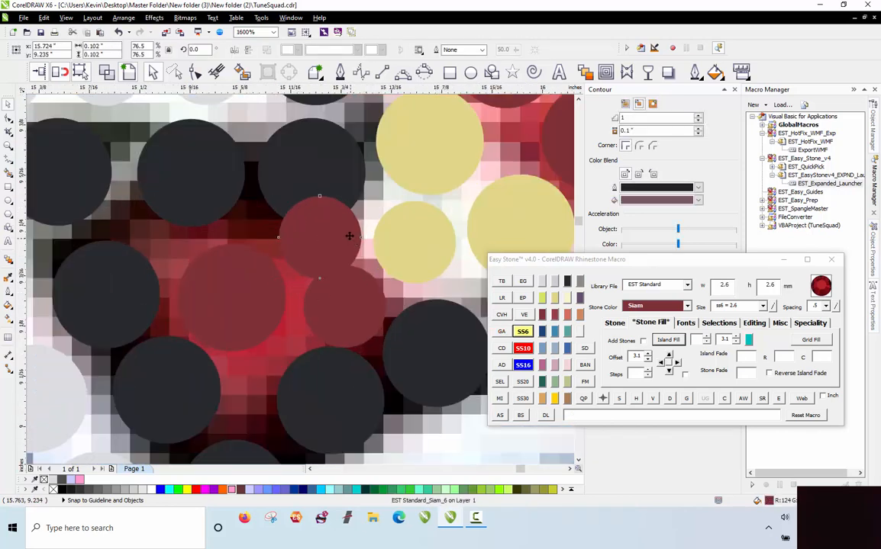
Unlock the Jet Black outline stones and ungroup them for individual editing
right_click(345, 155)
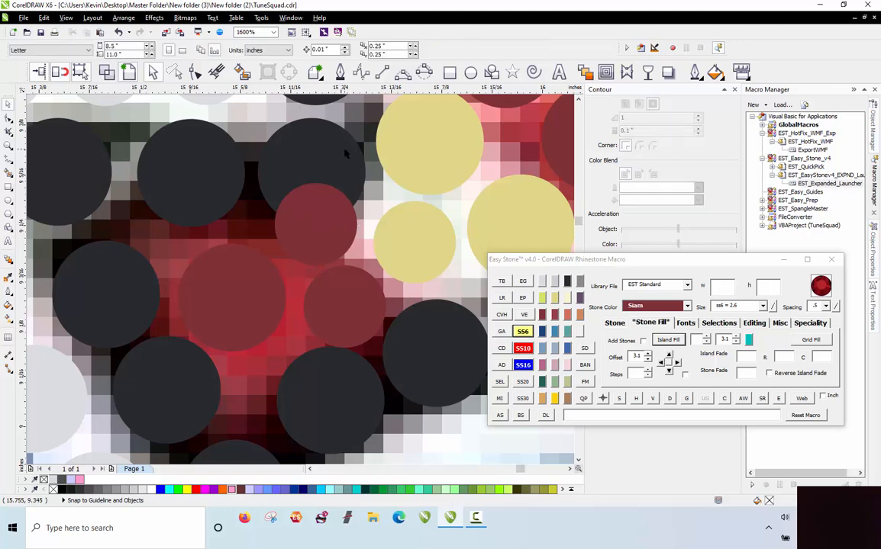
click(365, 156)
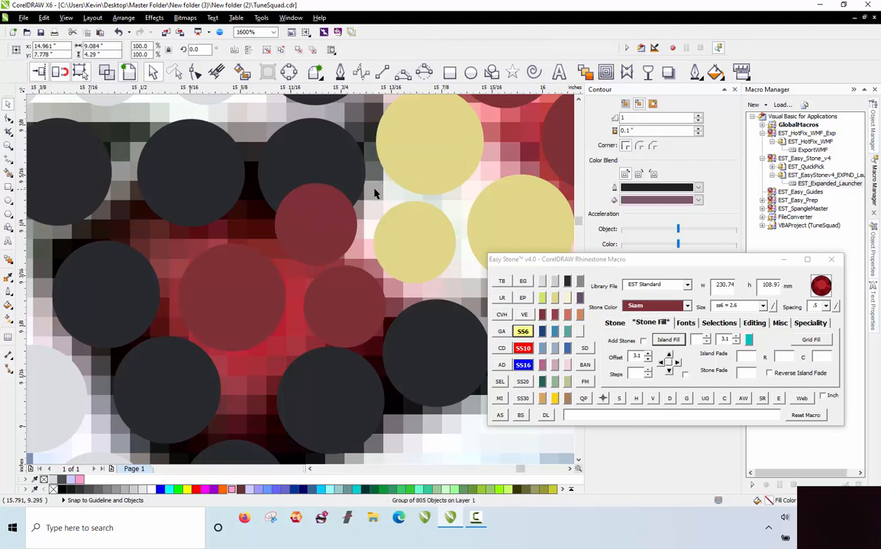
right_click(359, 175)
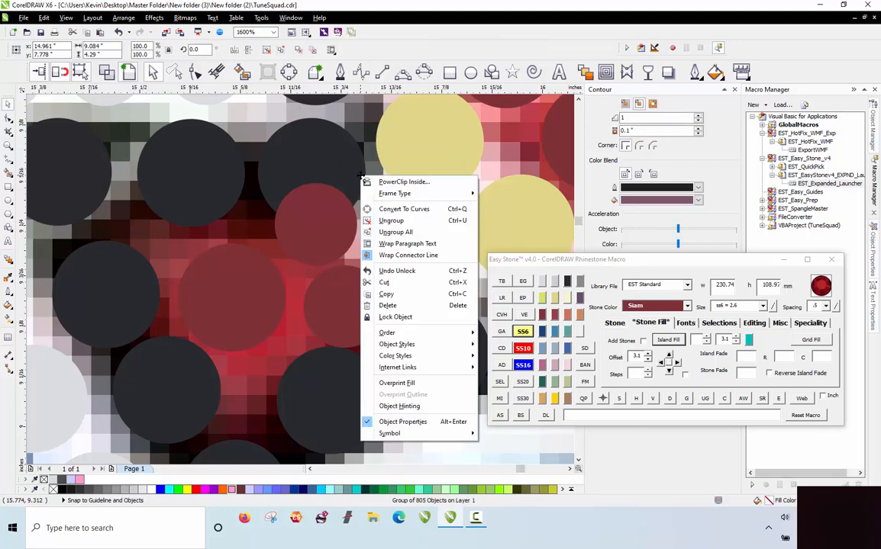
click(385, 193)
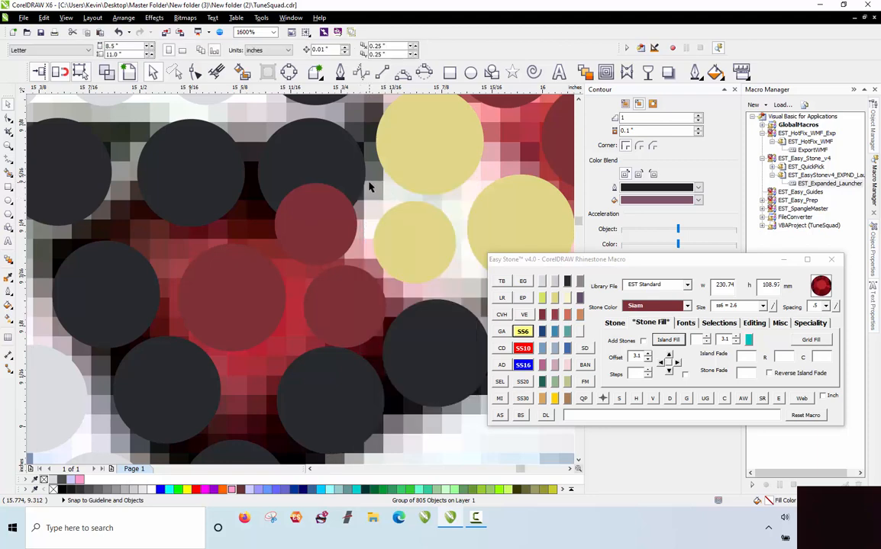
Change the Jet Black stone above the triangle's upper right corner to SS6 and spread the Siam stones below it apart
click(363, 185)
click(523, 333)
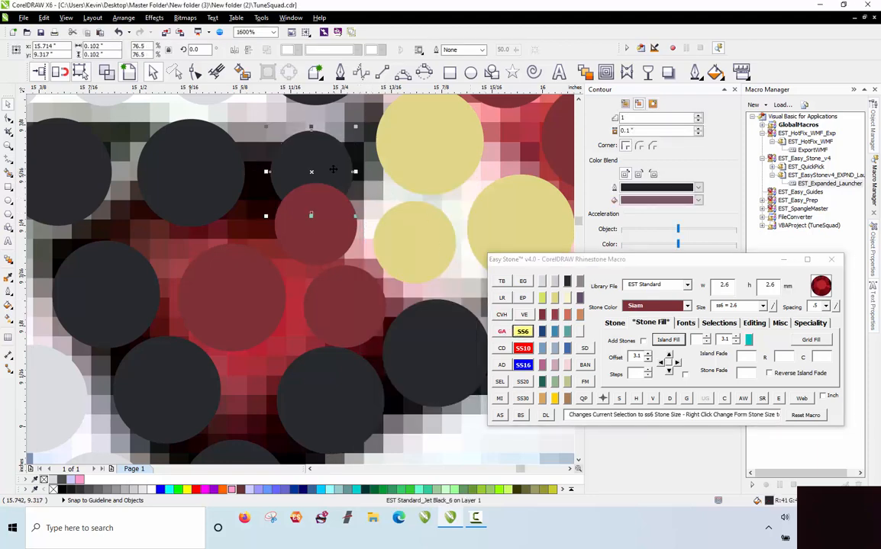
click(329, 229)
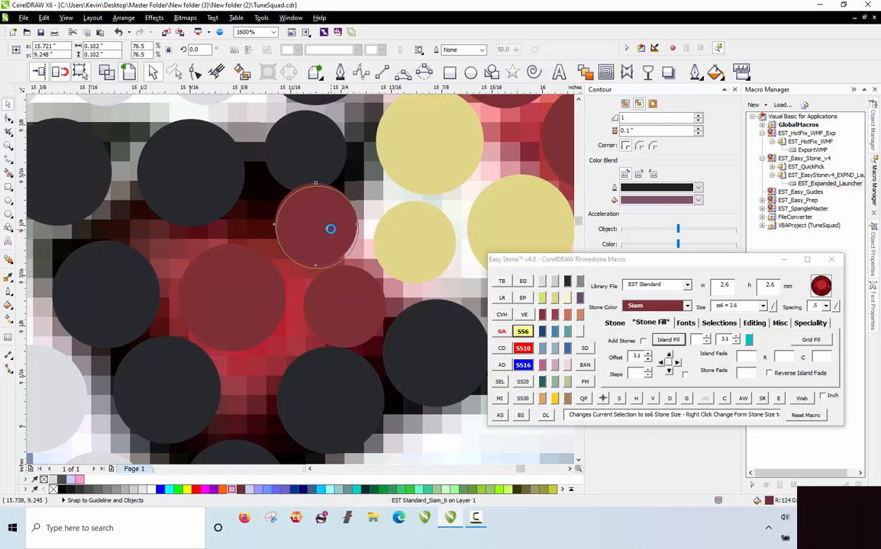
drag(362, 298, 370, 302)
click(340, 233)
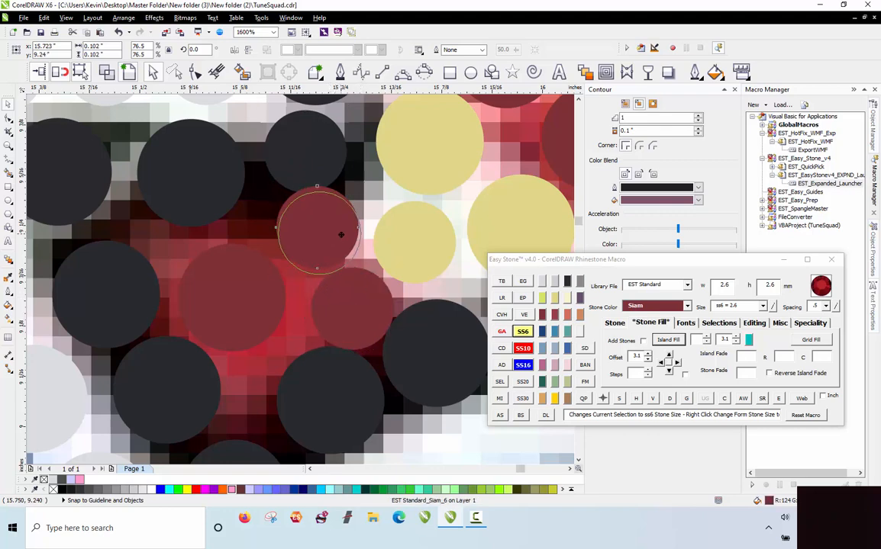
click(256, 290)
Move the end stone of the innermost long Siam row up and off the black outline
scroll(180, 265, down, 2)
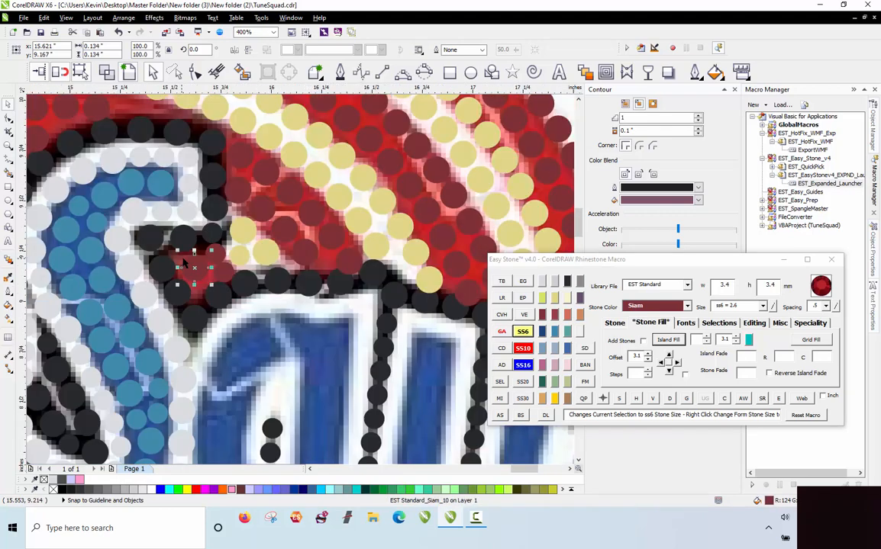
scroll(343, 263, up, 1)
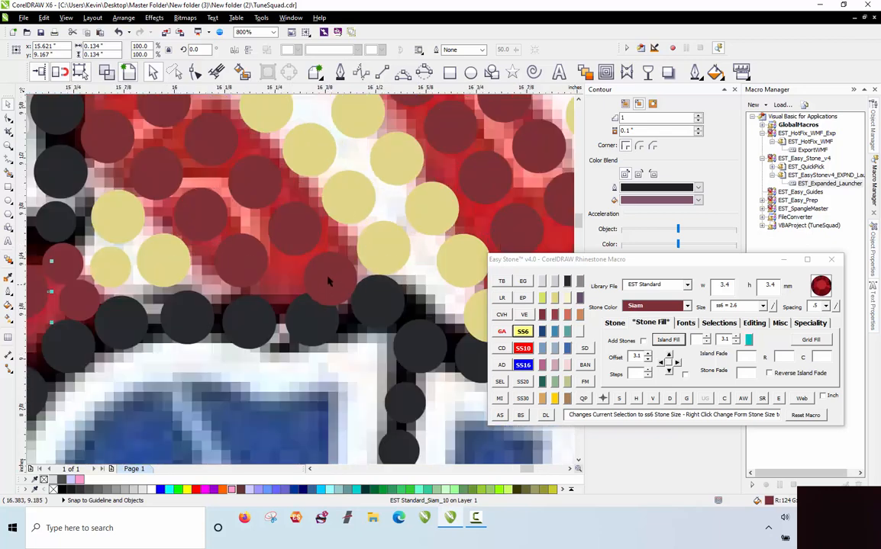
scroll(329, 282, up, 1)
drag(342, 290, 325, 249)
scroll(221, 240, down, 2)
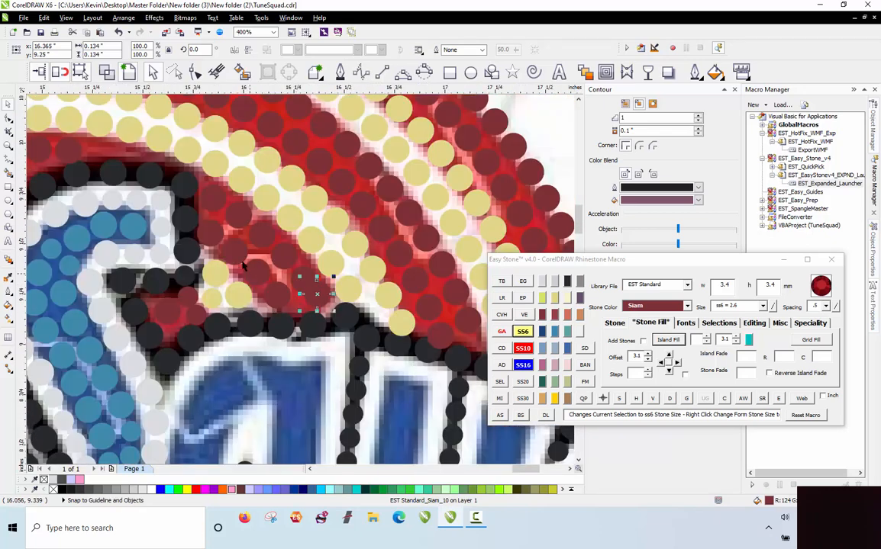
Select the six Siam stones running along the inner Citrine row and respace them evenly along their path
scroll(210, 183, up, 1)
shift+click(252, 219)
shift+click(295, 268)
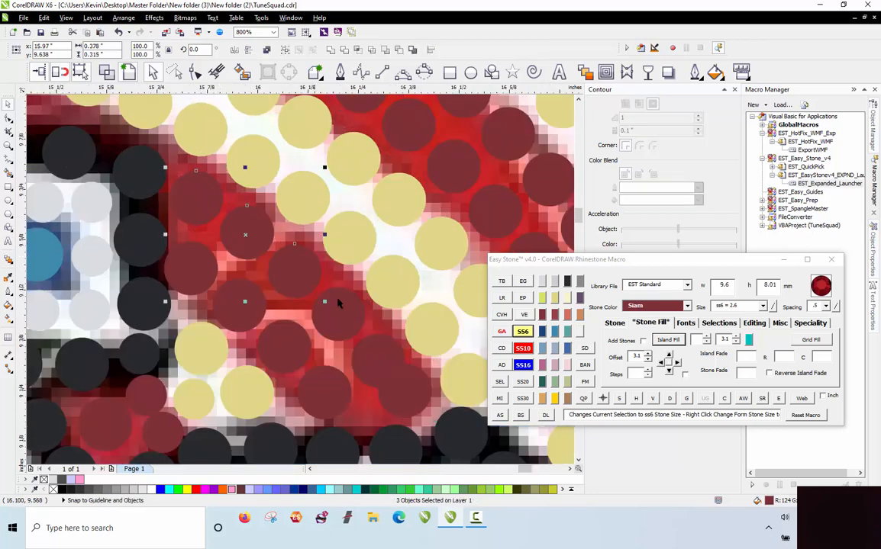
shift+click(338, 305)
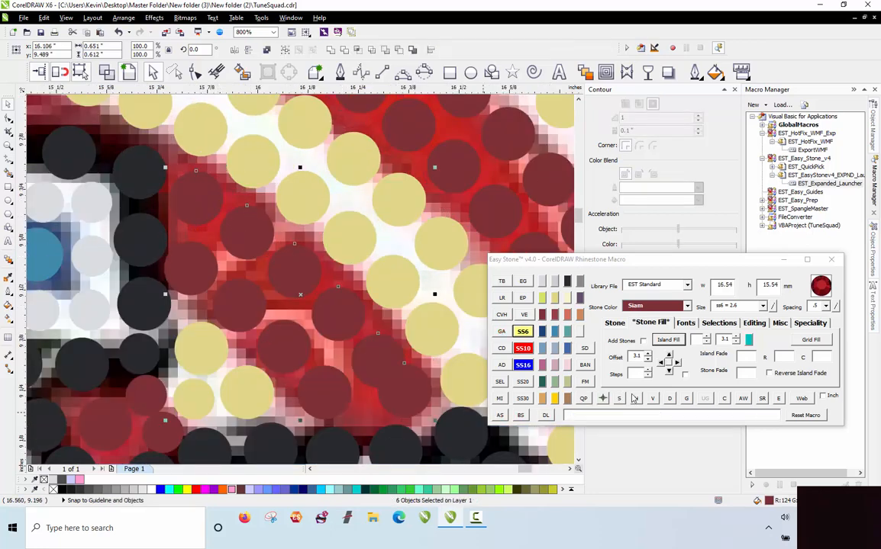
right_click(672, 399)
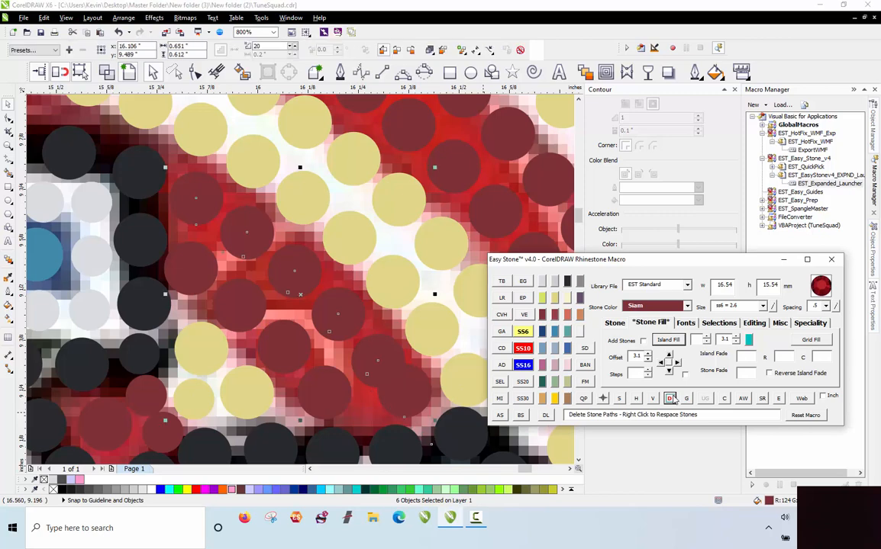
Shift the first Siam stone of the short inner row away from the black outline beside the S
scroll(220, 276, up, 2)
click(202, 264)
scroll(197, 236, down, 1)
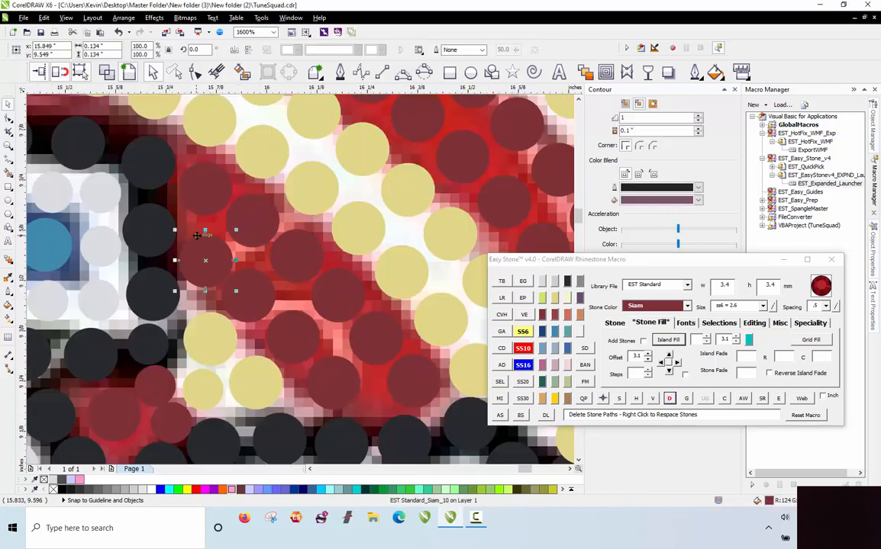
shift+click(340, 382)
shift+click(305, 335)
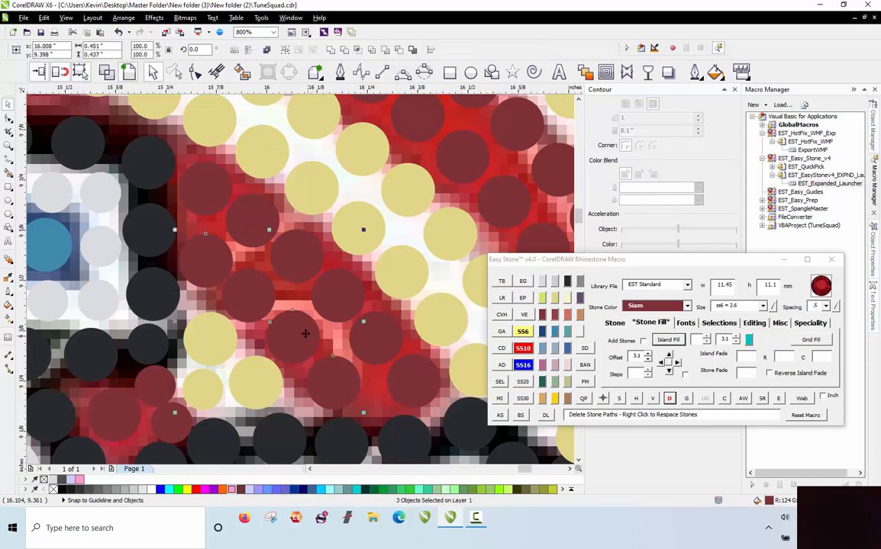
click(669, 399)
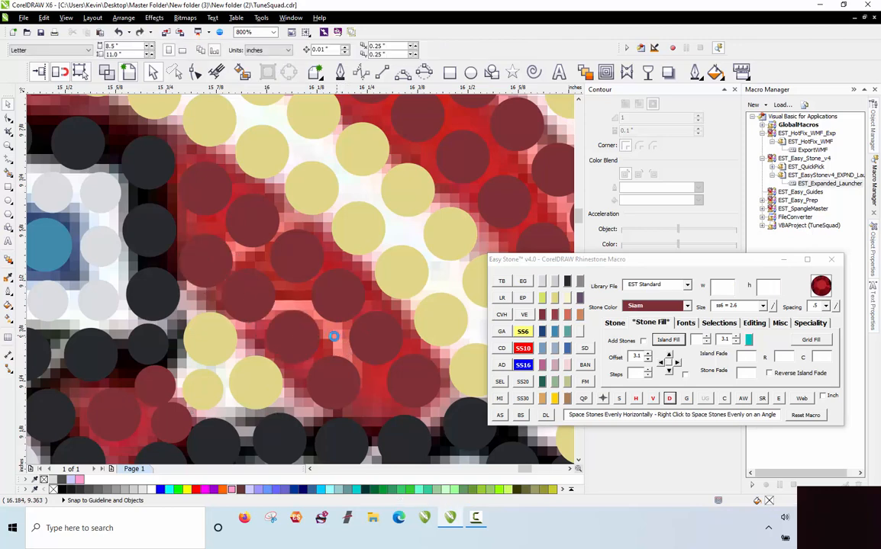
Select all four Siam stones of the short inner row in order and respace them evenly along their path
click(223, 265)
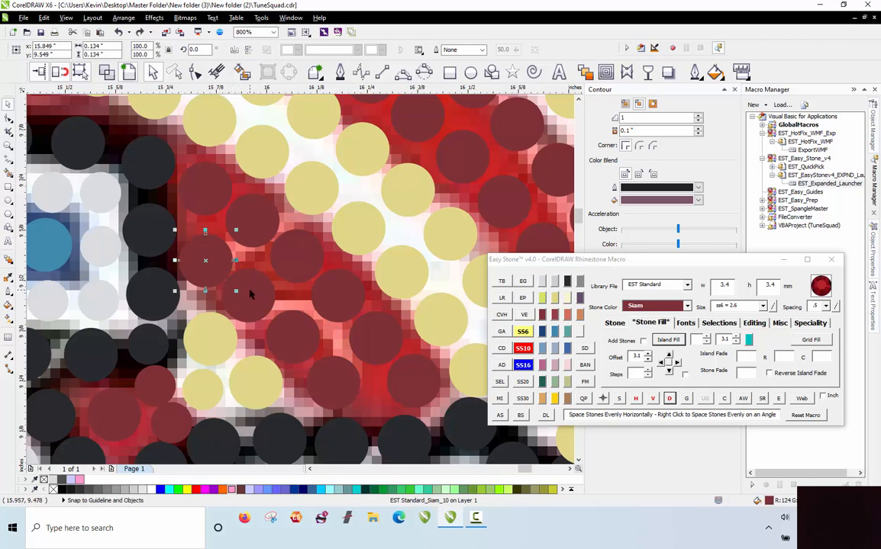
shift+click(251, 296)
shift+click(291, 336)
shift+click(336, 385)
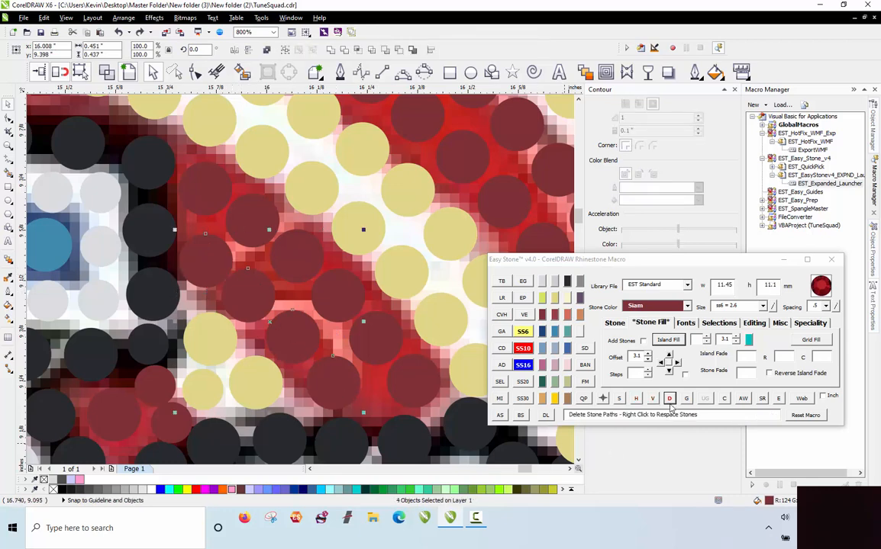
right_click(670, 403)
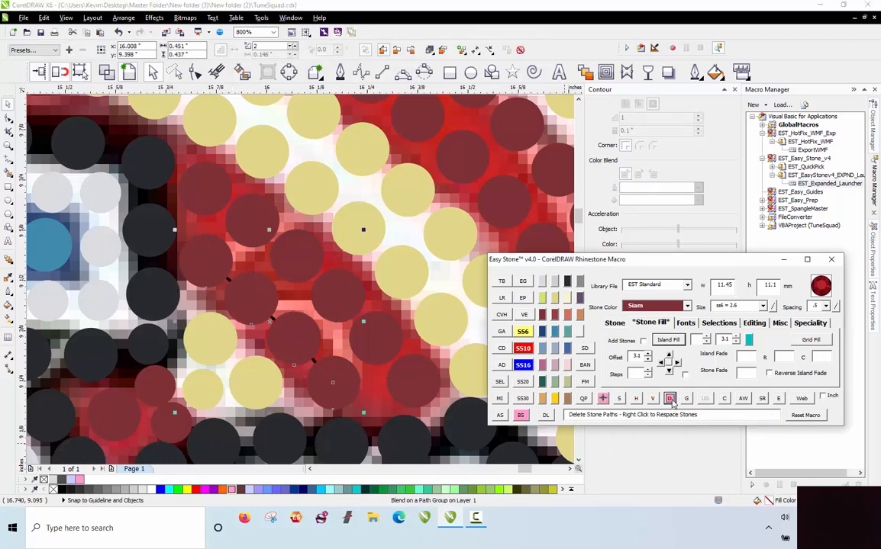
Place a duplicate Siam stone below the last stone of the circle's outermost row, just above the black outline
scroll(235, 305, down, 2)
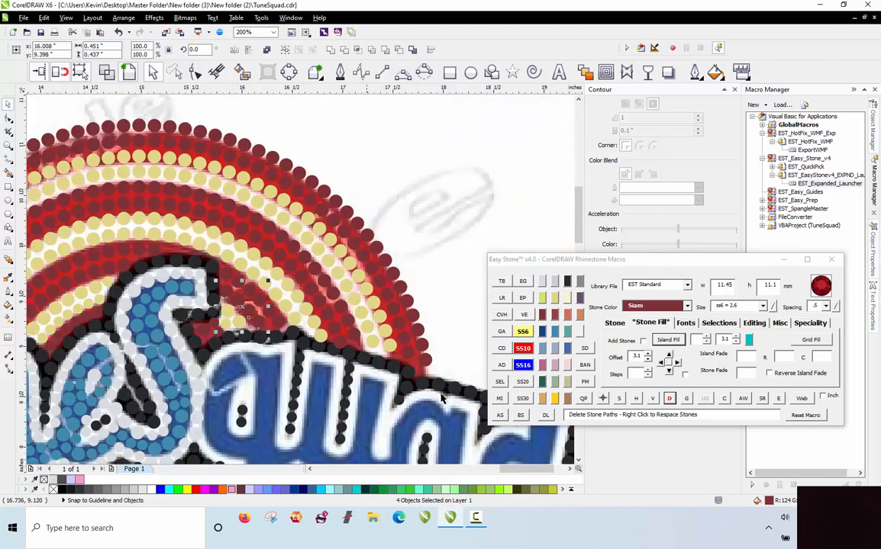
scroll(441, 399, up, 2)
click(427, 363)
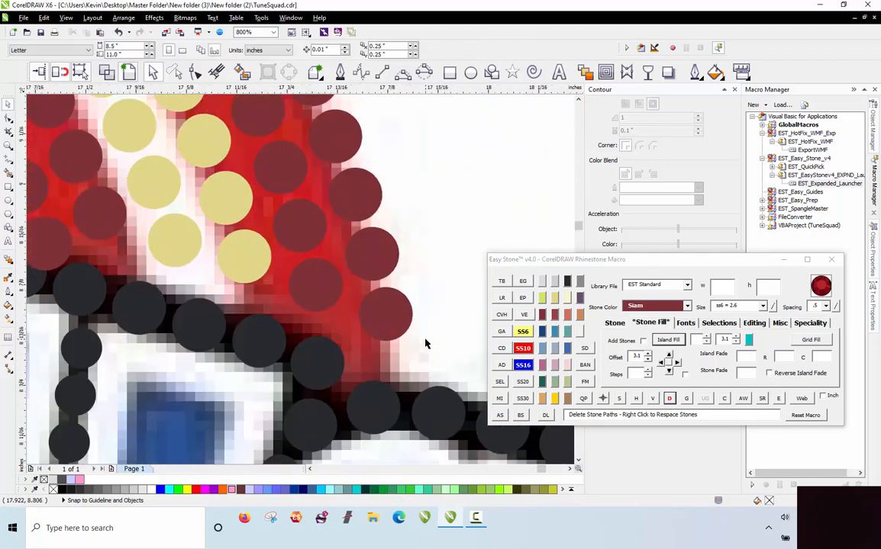
scroll(426, 339, up, 1)
drag(352, 294, 368, 361)
right_click(368, 361)
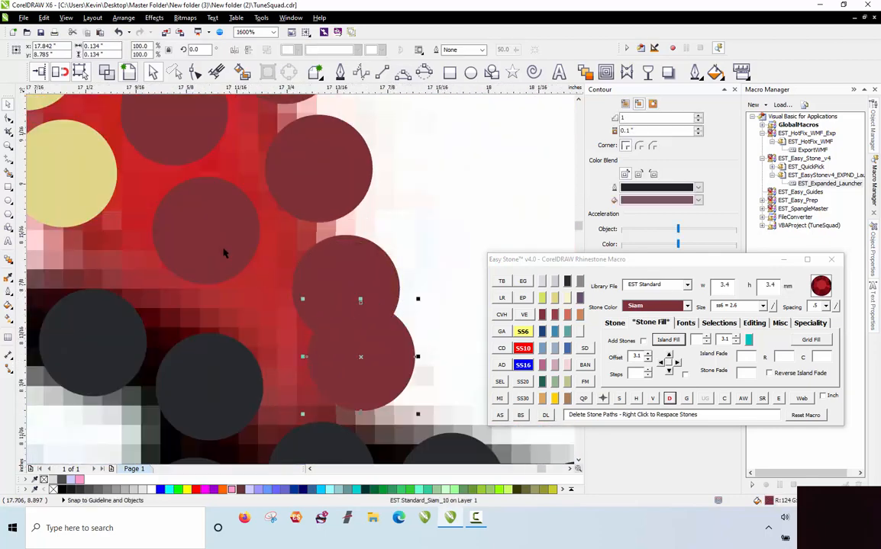
Move the end stones of the second Siam row and its neighbouring Citrine row down toward the black outline
drag(202, 231, 204, 287)
scroll(189, 255, down, 1)
scroll(189, 255, up, 1)
scroll(262, 250, down, 1)
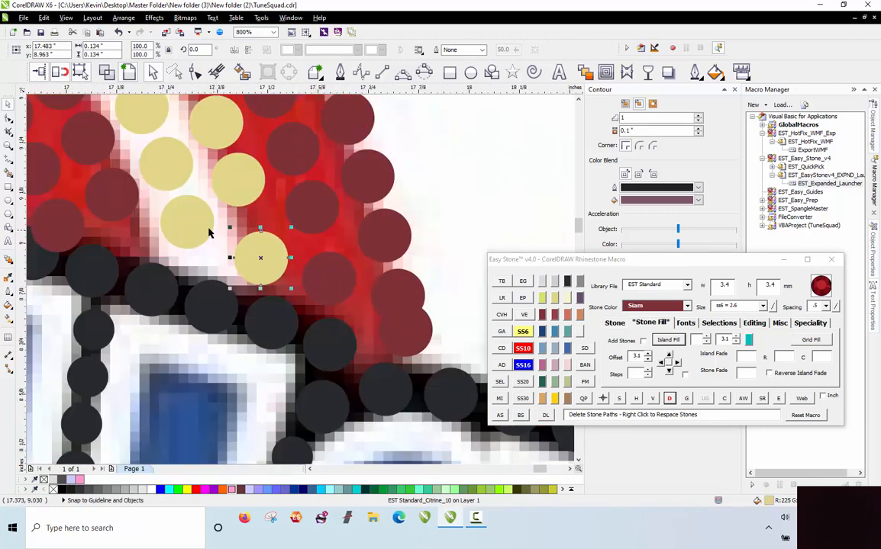
Adjust the end stones of the next Citrine row and the two Siam rows beside it to meet the black outline without overlapping
scroll(193, 238, up, 1)
drag(192, 238, 162, 239)
scroll(301, 286, down, 1)
scroll(173, 250, up, 1)
scroll(184, 265, down, 1)
scroll(176, 296, up, 1)
scroll(301, 271, down, 1)
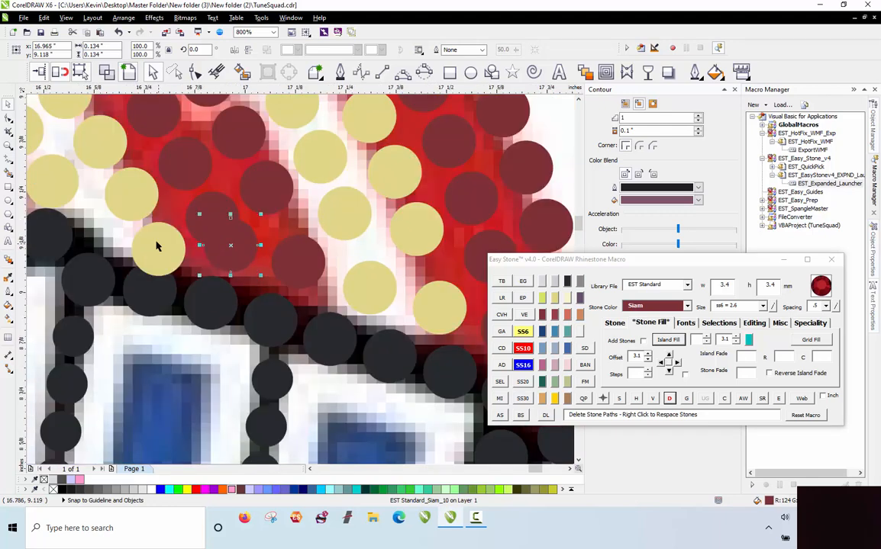
Move the end stone of the inner Citrine band's outer row up and off the black outline
scroll(157, 246, up, 1)
drag(177, 276, 159, 244)
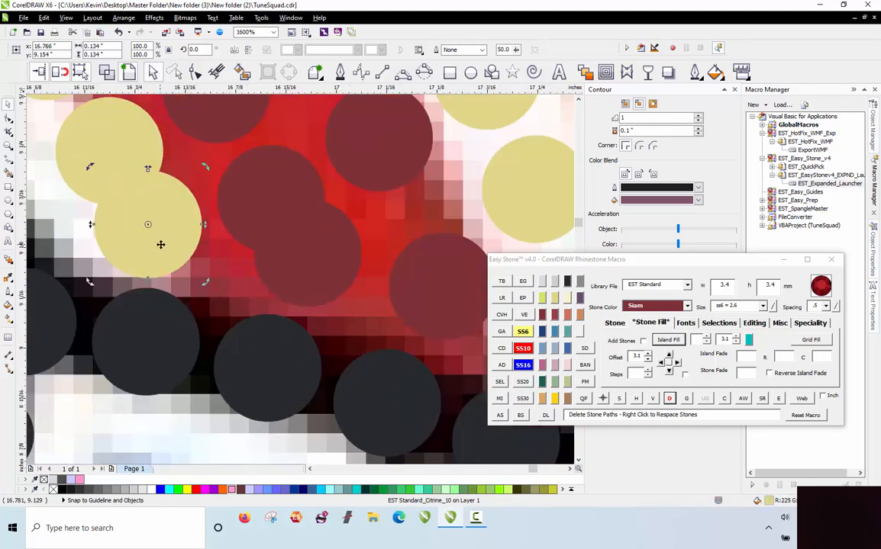
scroll(336, 289, down, 1)
scroll(174, 230, up, 1)
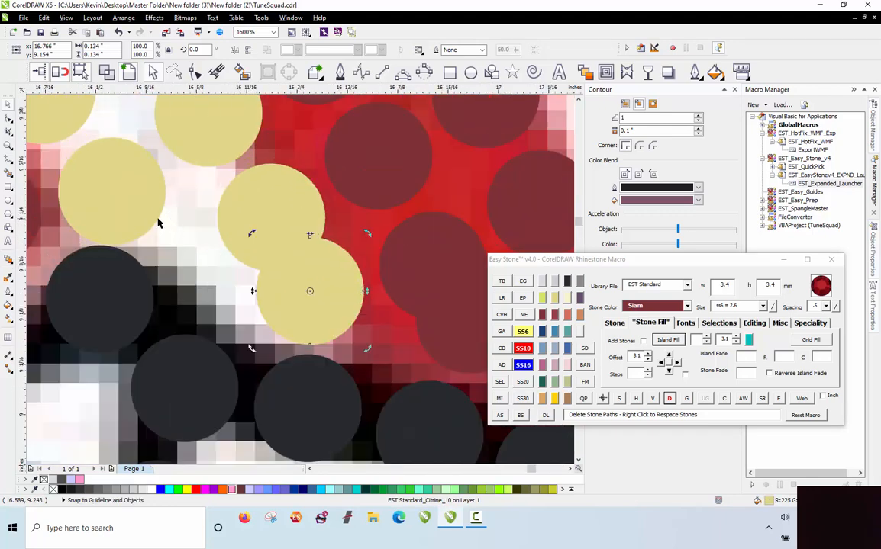
Change two Citrine stones near the inner band's end to SS6 and fill the white gap between them with a duplicate SS6 stone
click(153, 212)
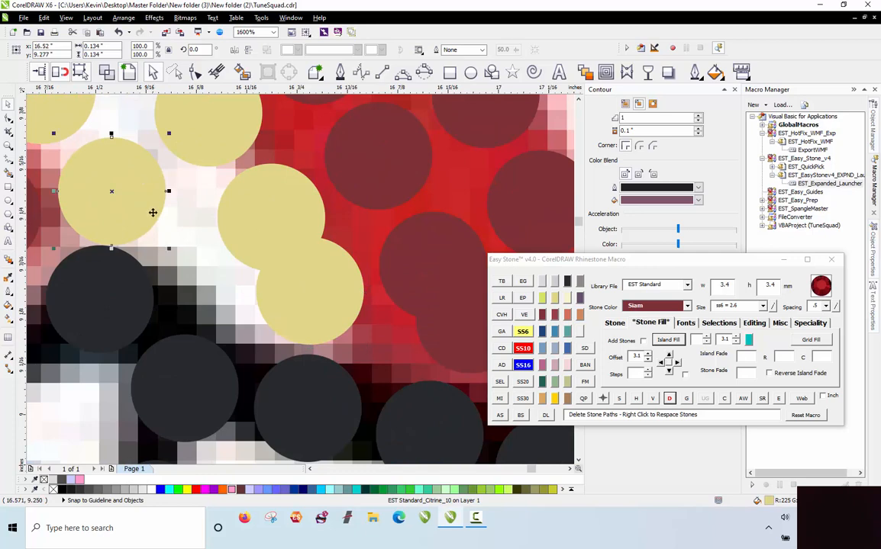
click(522, 331)
drag(134, 202, 187, 236)
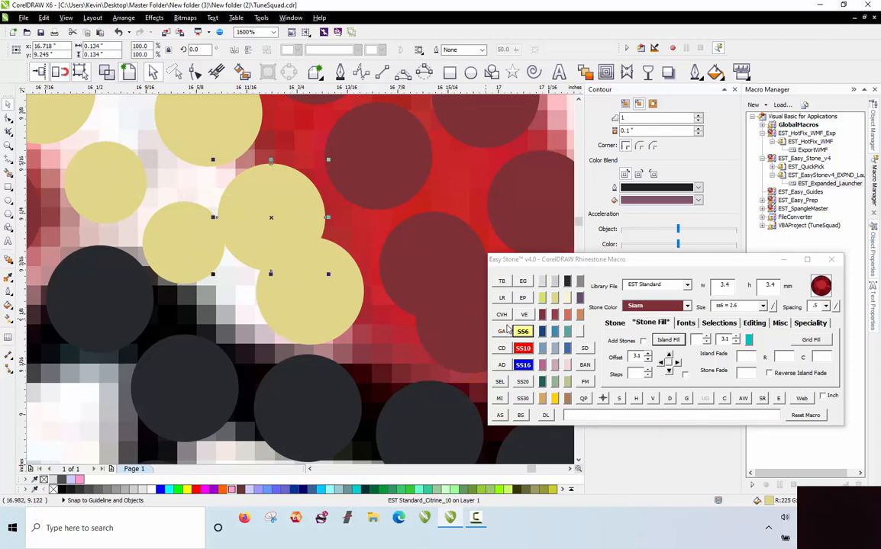
click(522, 331)
drag(264, 206, 261, 188)
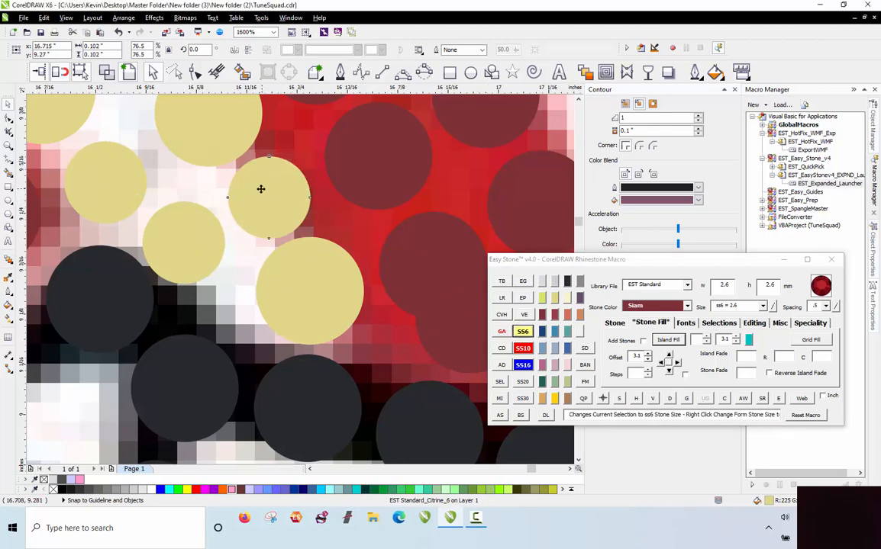
drag(185, 247, 206, 273)
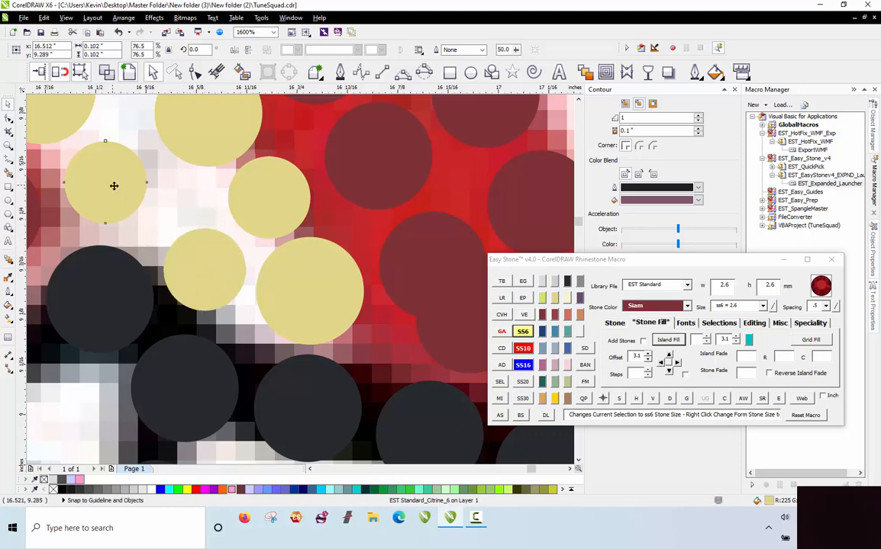
Change the outer-row Citrine stone back to SS10 and reposition it and the SS6 stone beside the black outline
click(522, 348)
drag(130, 194, 141, 200)
click(229, 266)
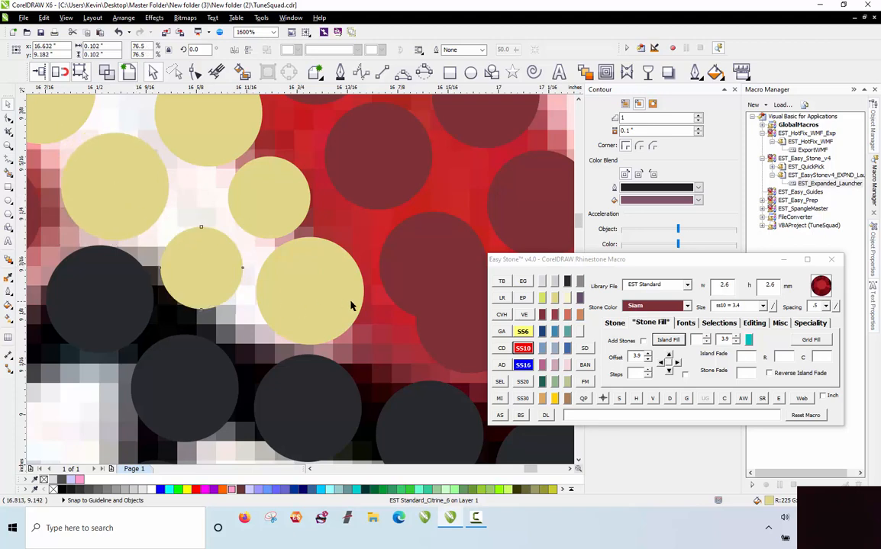
Change the duplicated Siam stone above the S to SS6, lower it toward the outline and copy it into the gap along the row
scroll(320, 302, down, 2)
scroll(320, 305, up, 1)
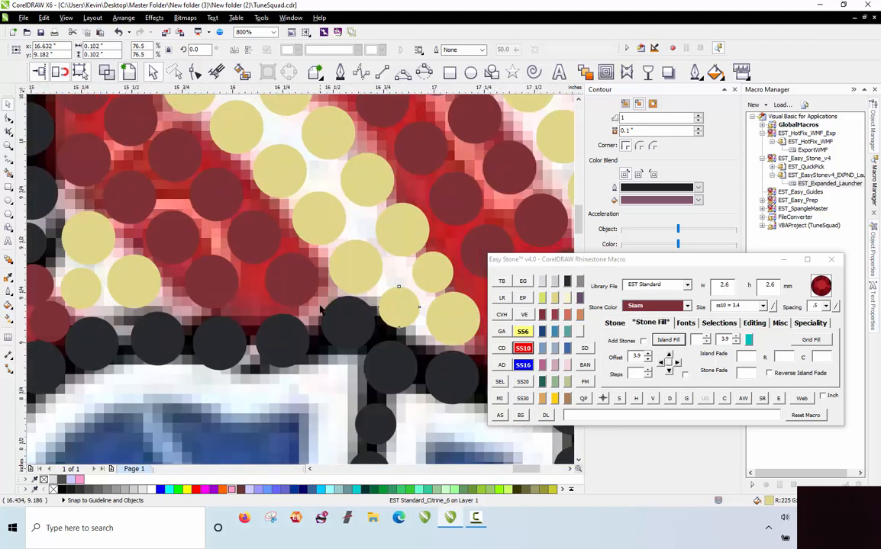
scroll(320, 307, down, 1)
scroll(336, 279, down, 1)
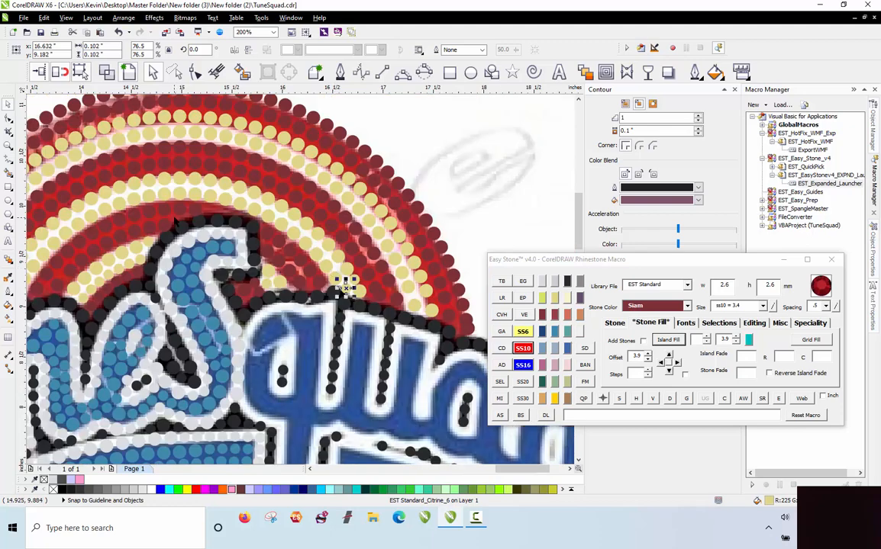
scroll(344, 282, up, 2)
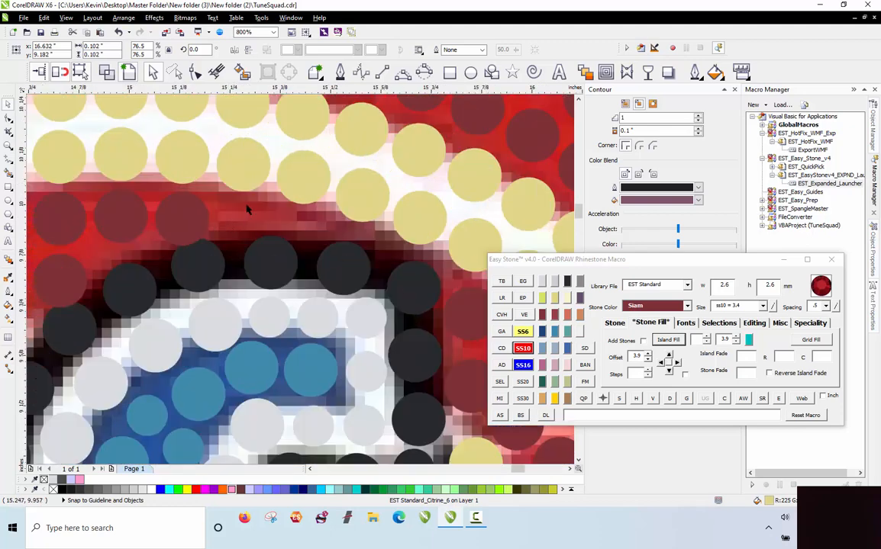
scroll(246, 210, up, 1)
click(336, 238)
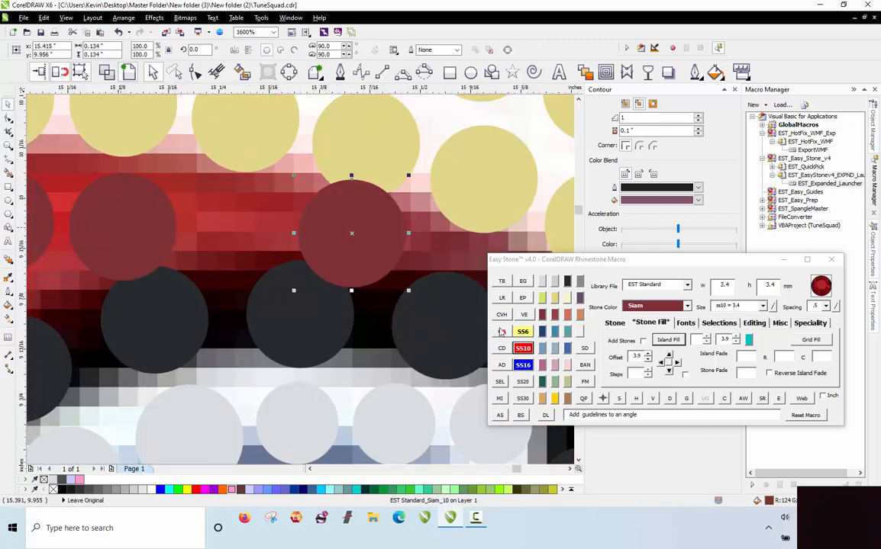
click(522, 331)
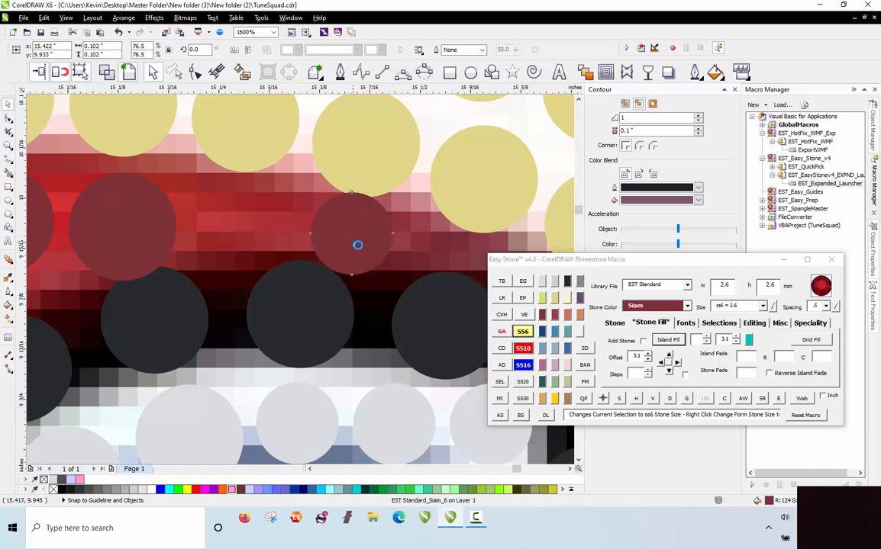
drag(355, 240, 361, 259)
drag(361, 255, 245, 227)
right_click(244, 228)
Change the adjoining SS10 Siam stone above the S to SS6 and shift the SS6 stones along the row
click(154, 234)
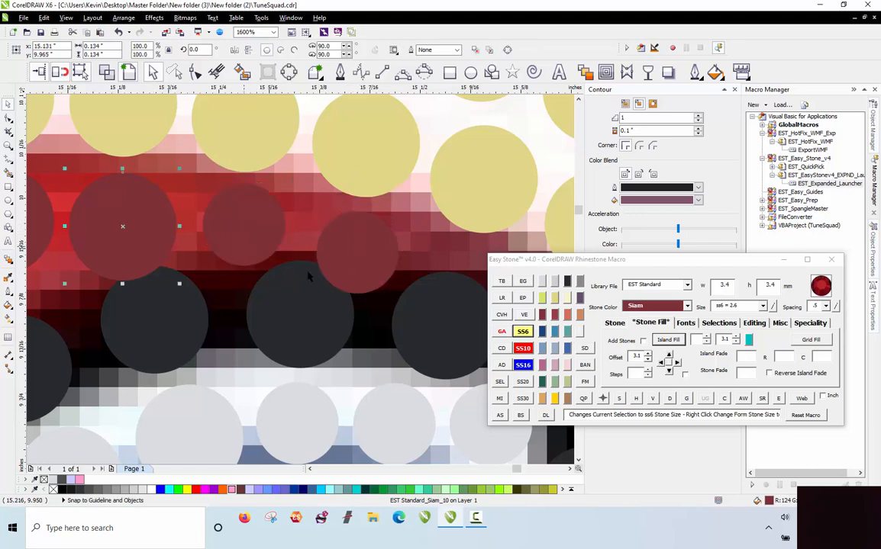
click(522, 332)
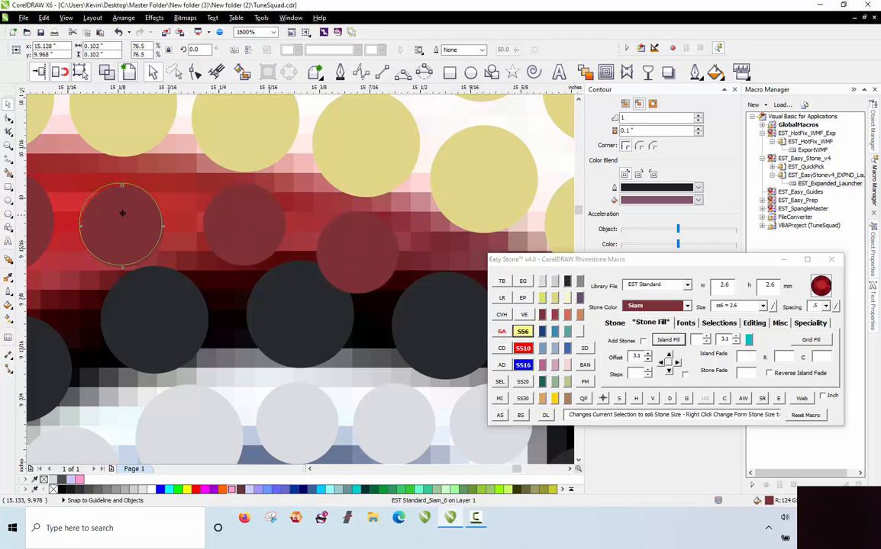
drag(122, 214, 119, 208)
click(339, 252)
drag(331, 249, 246, 235)
click(107, 195)
drag(107, 195, 128, 197)
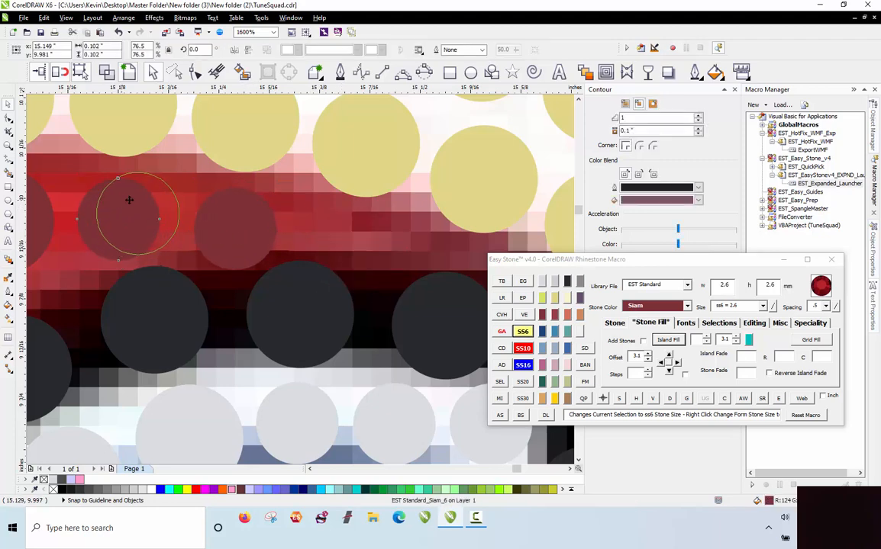
Extend the Siam row over the S with more SS6 stones and roughly space them along the narrowing red band
scroll(448, 187, down, 2)
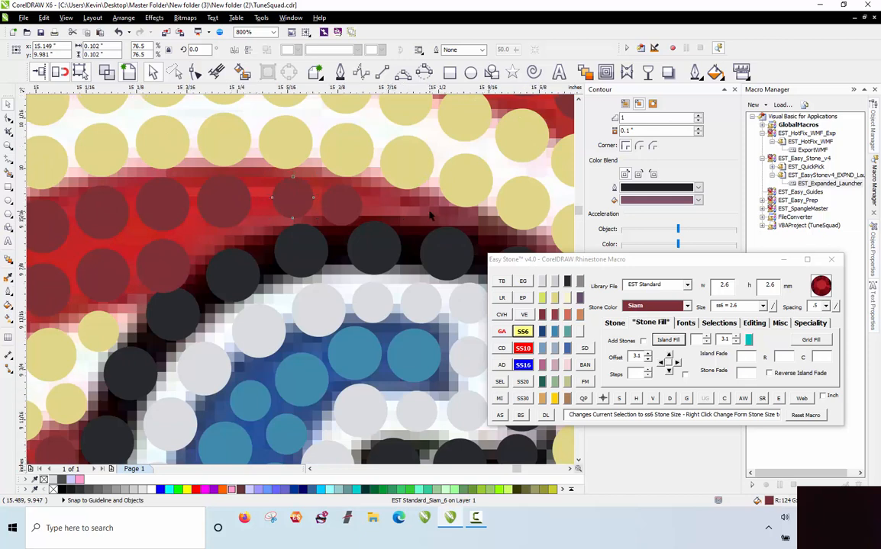
scroll(406, 222, up, 1)
drag(259, 183, 321, 184)
drag(259, 202, 228, 190)
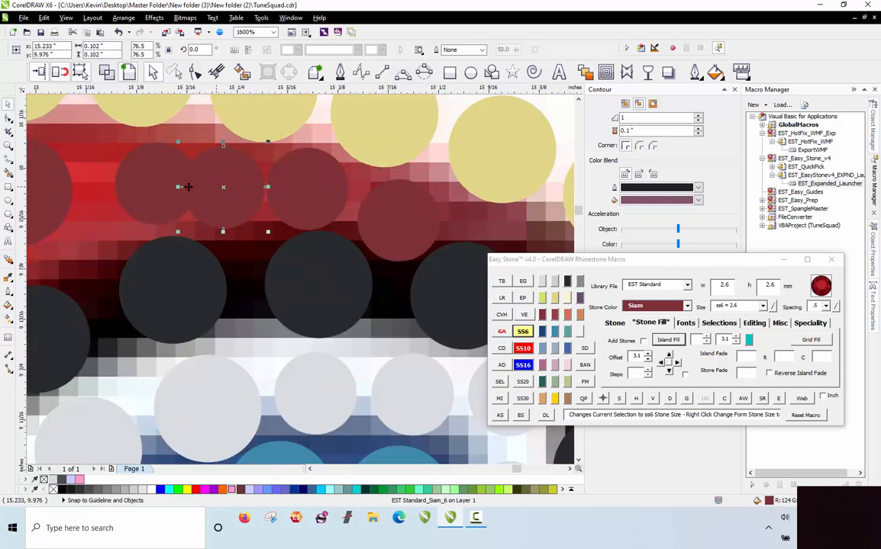
drag(118, 185, 123, 182)
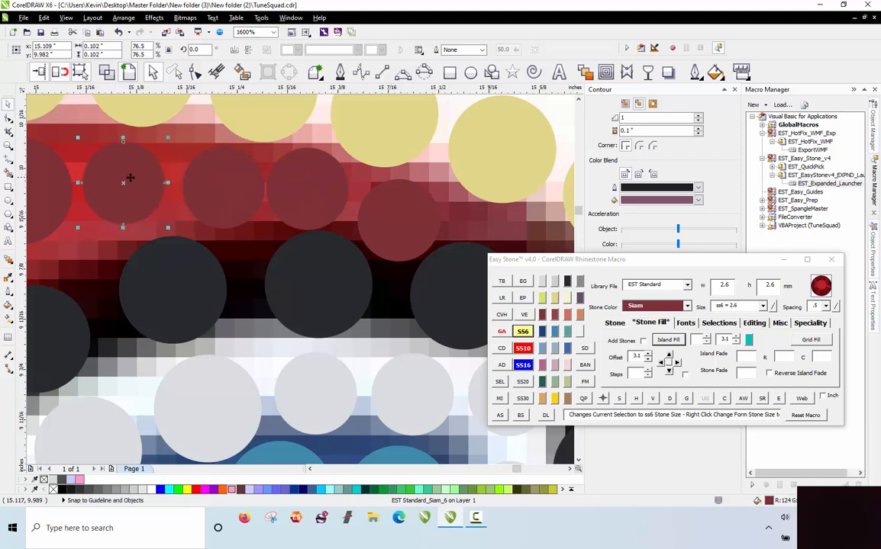
drag(305, 190, 310, 189)
Respace the four SS6 Siam stones above the S evenly
click(147, 180)
shift+click(240, 185)
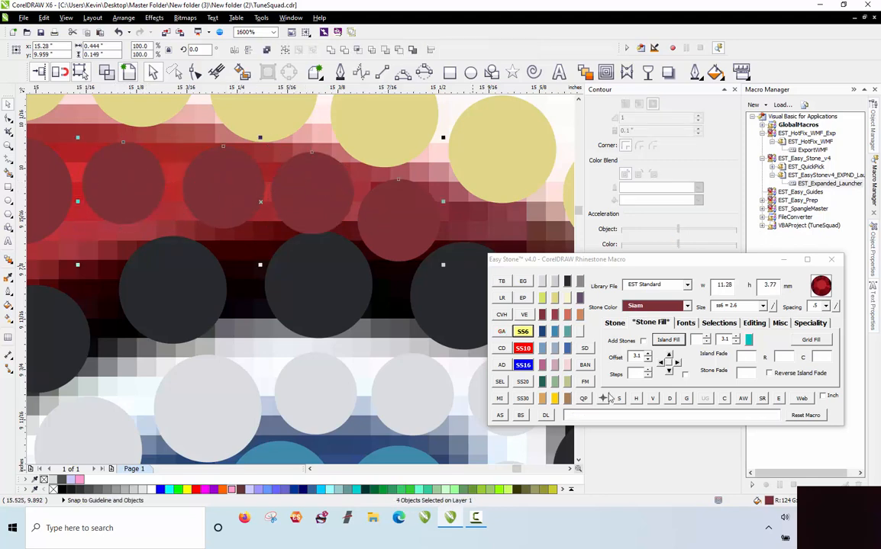
click(669, 400)
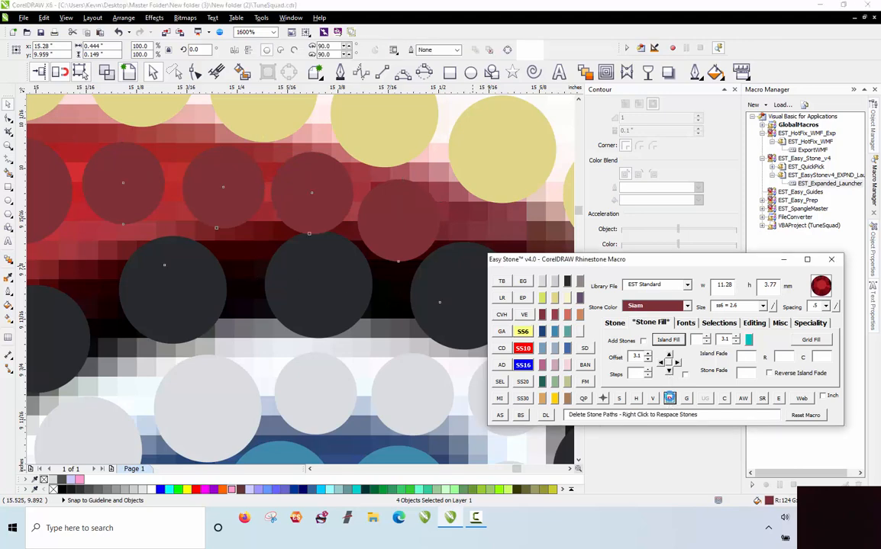
Change the lower Siam row's end stone at the S outline to SS6, clear the overlap and add an SS6 duplicate beside it
scroll(332, 222, down, 2)
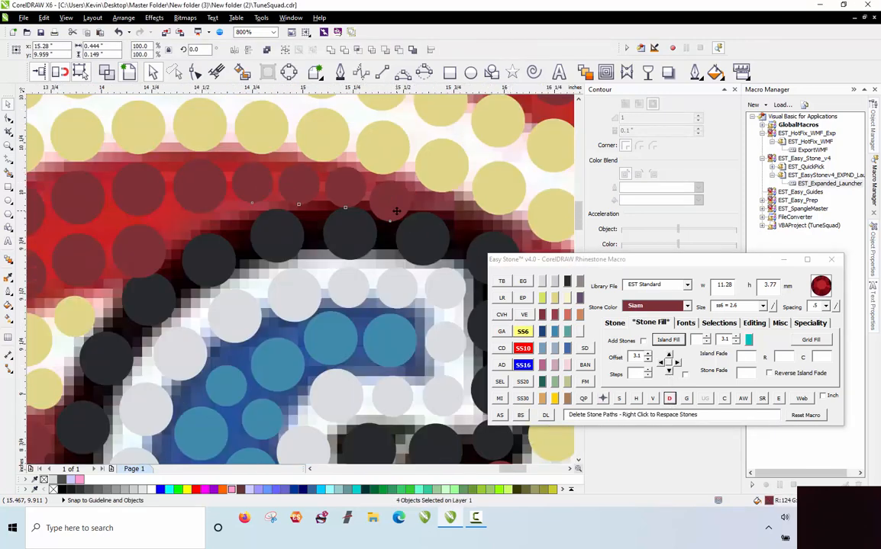
scroll(332, 222, down, 2)
scroll(332, 221, up, 2)
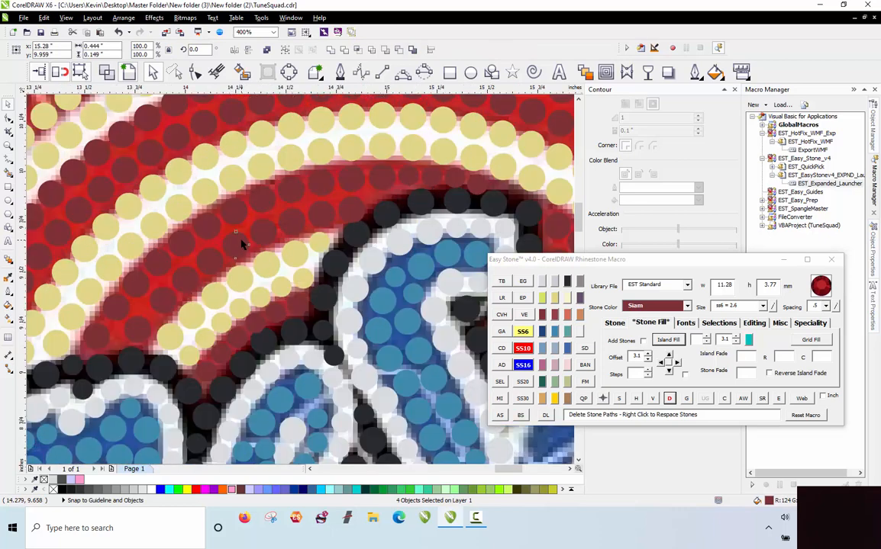
click(241, 243)
scroll(332, 198, up, 2)
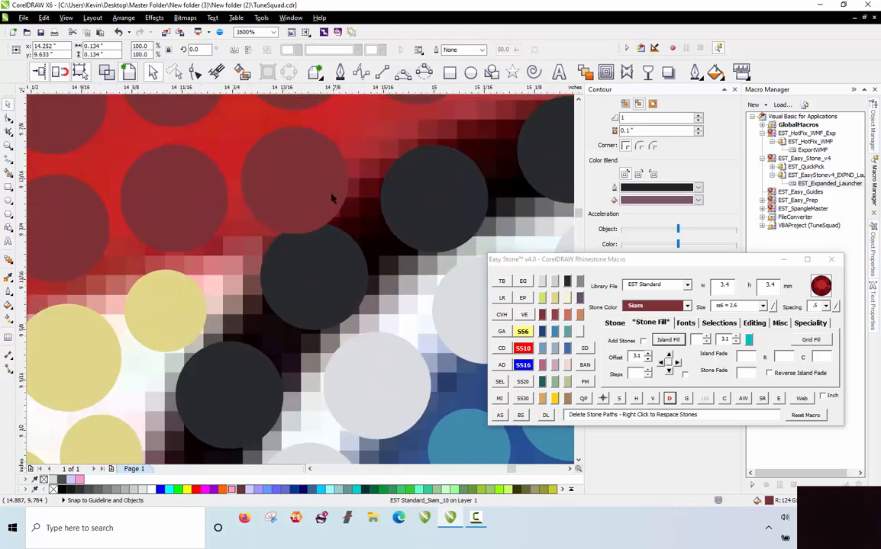
click(522, 332)
drag(320, 162, 237, 156)
scroll(322, 189, down, 2)
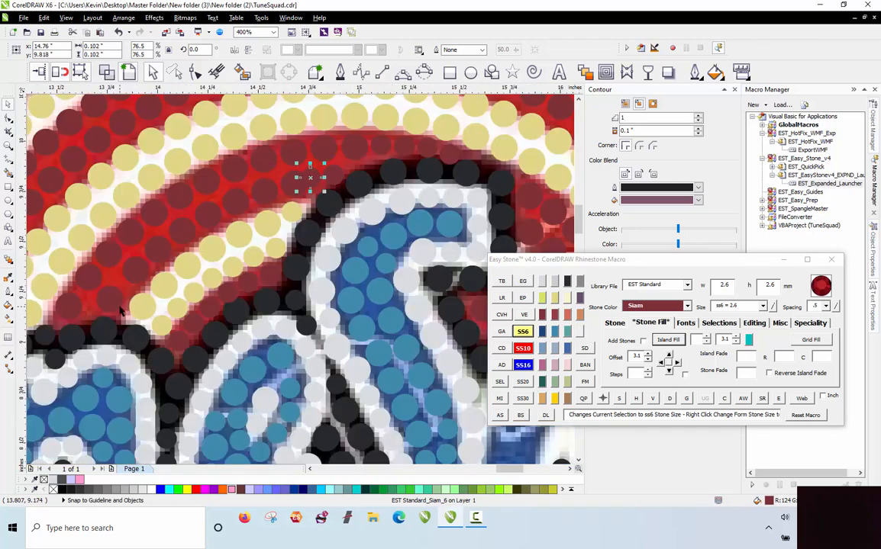
Respace the ten stones of the lower Siam row evenly between the lettering outline and the S
drag(120, 309, 145, 246)
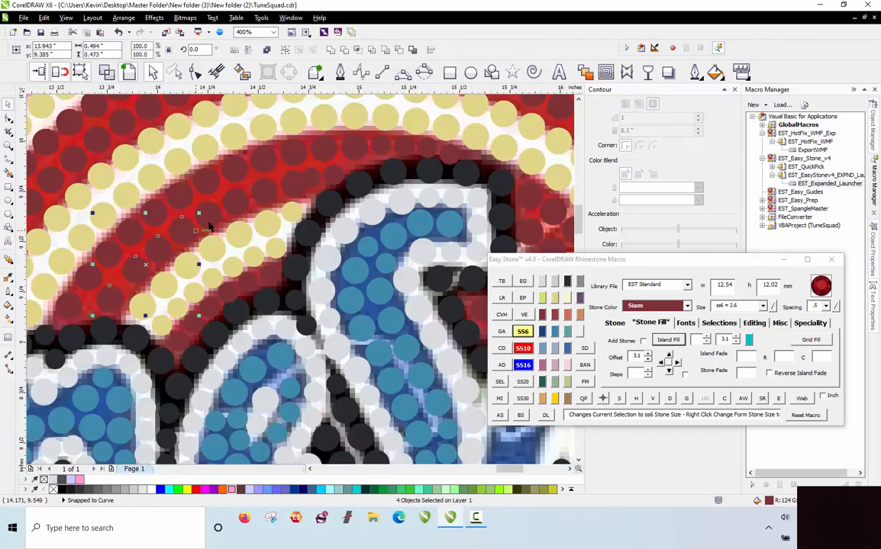
shift+click(263, 175)
shift+click(313, 180)
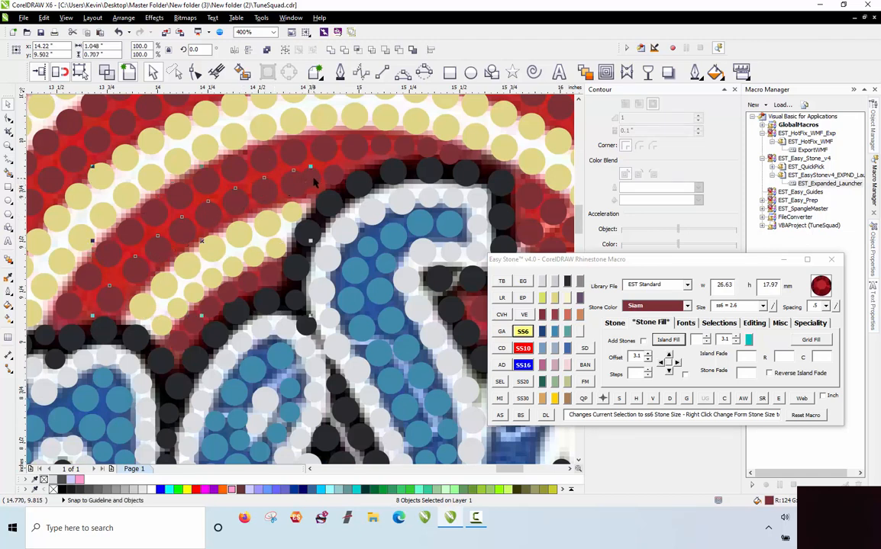
shift+click(333, 174)
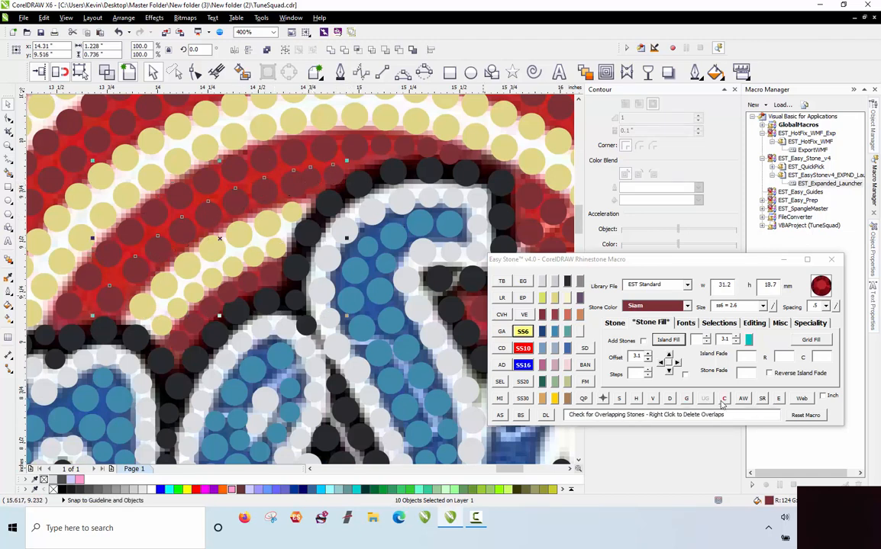
click(670, 398)
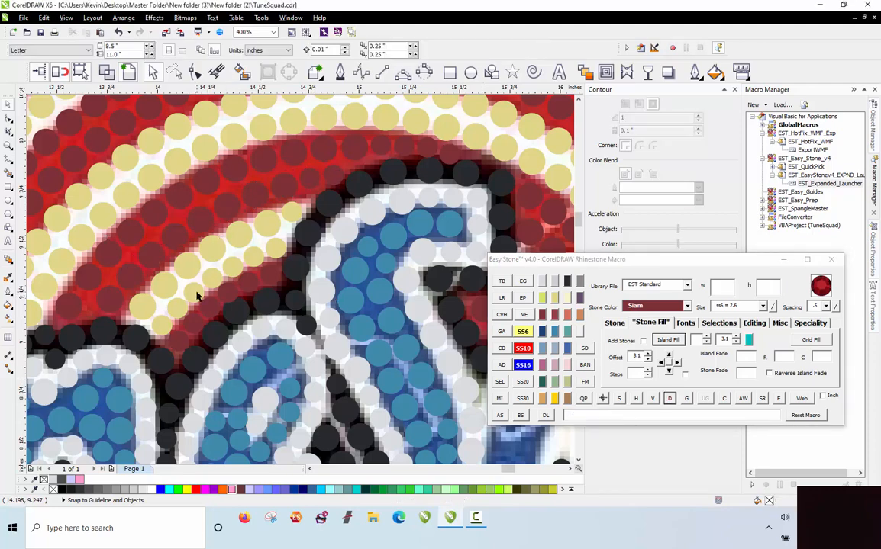
Select the sixteen stones of the upper Siam row, from the lettering outline to above the S, and respace them evenly
scroll(197, 296, up, 1)
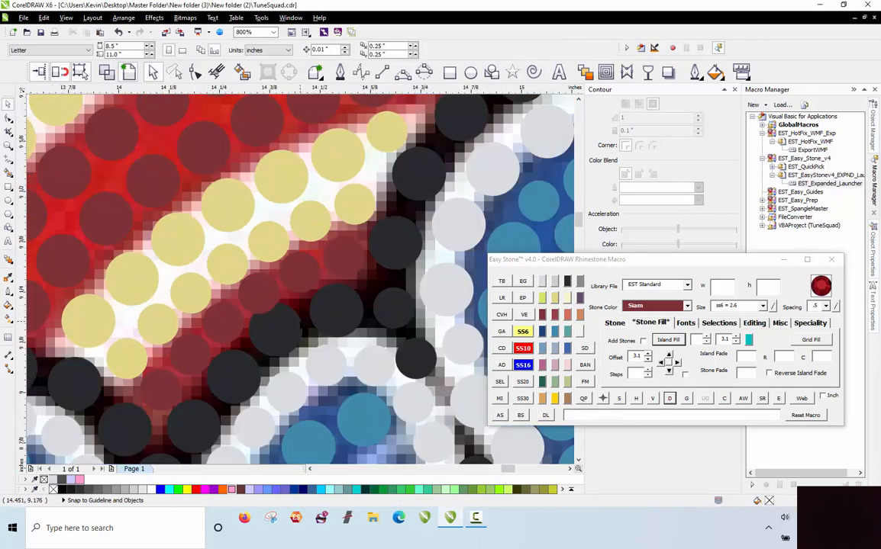
scroll(309, 282, down, 1)
click(122, 326)
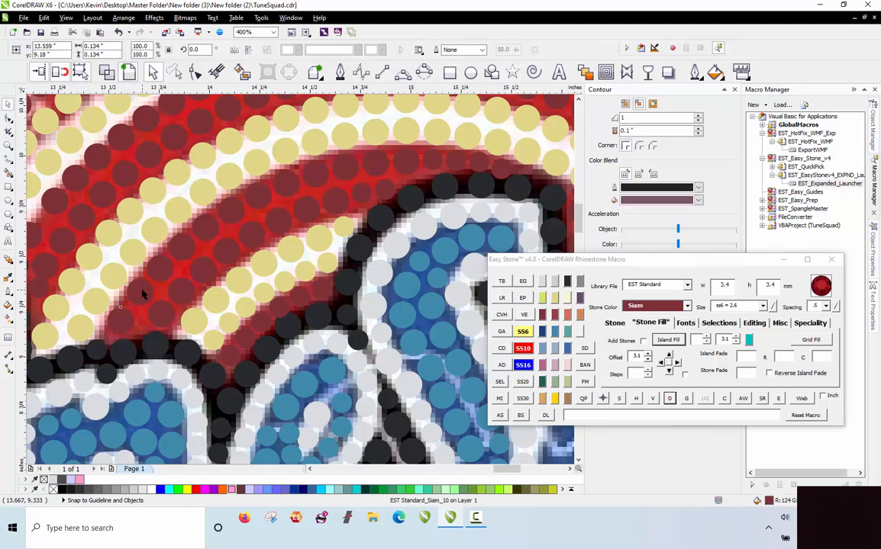
shift+click(142, 295)
shift+click(162, 270)
shift+click(184, 251)
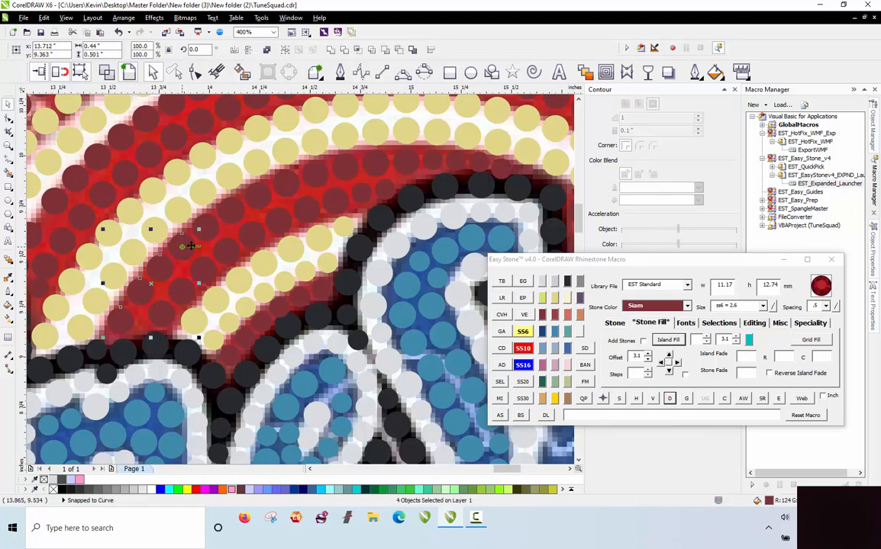
shift+click(264, 200)
shift+click(290, 185)
shift+click(319, 175)
shift+click(349, 167)
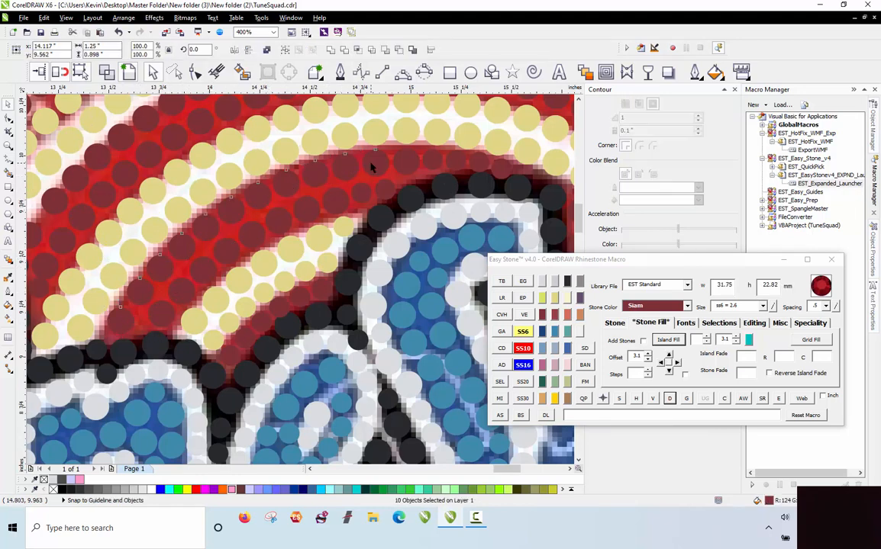
shift+click(374, 164)
shift+click(411, 176)
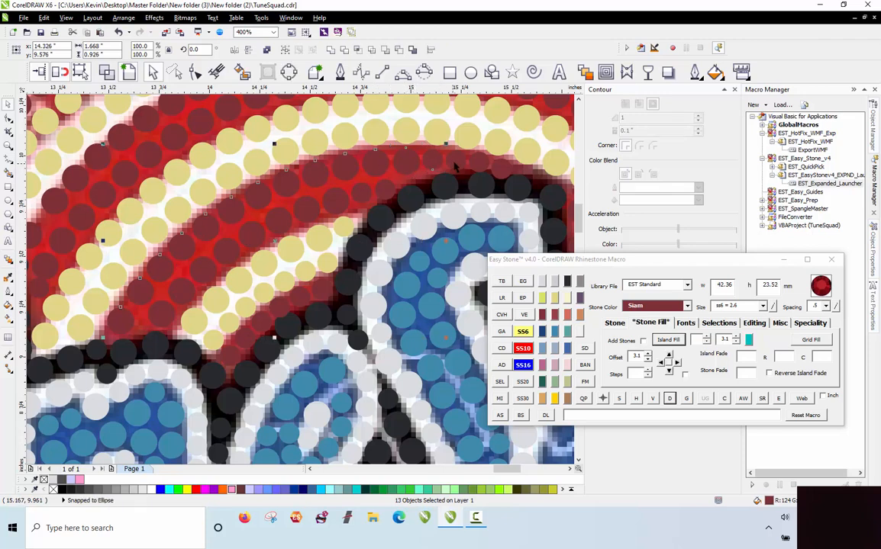
shift+click(472, 165)
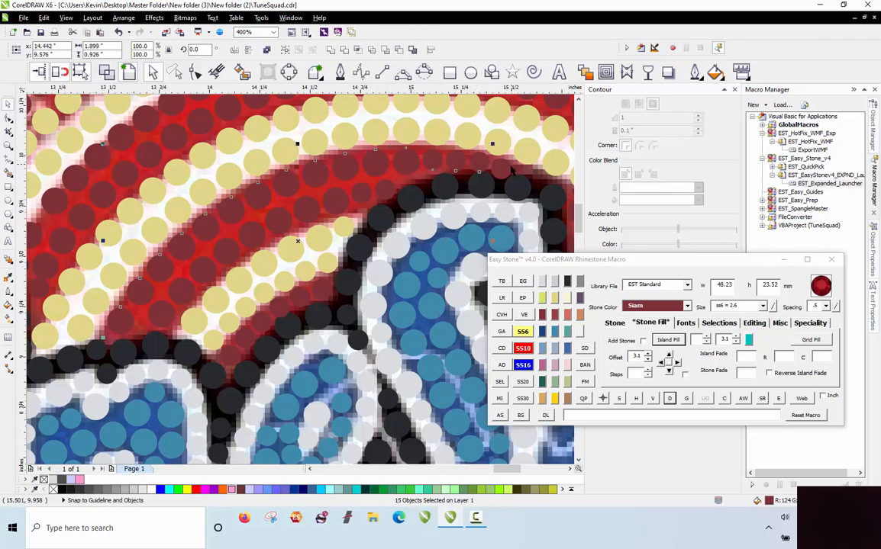
click(671, 398)
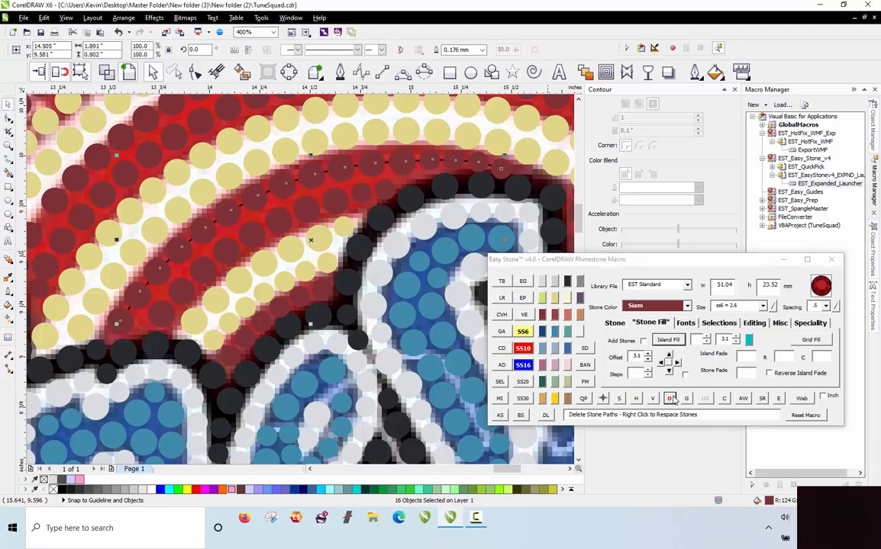
click(333, 356)
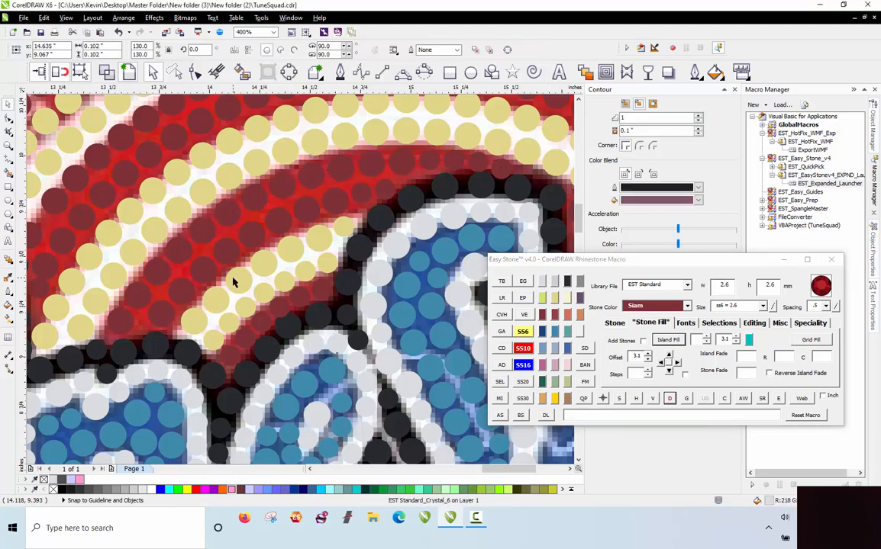
Examine the circle's stone rows on both sides of the lettering for remaining gaps and overlaps
scroll(234, 282, down, 3)
scroll(309, 300, up, 3)
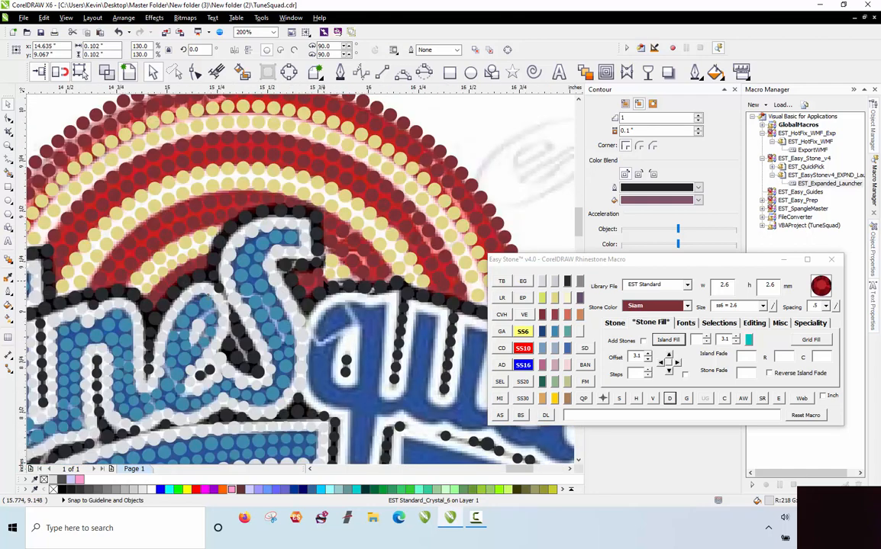
scroll(277, 279, down, 2)
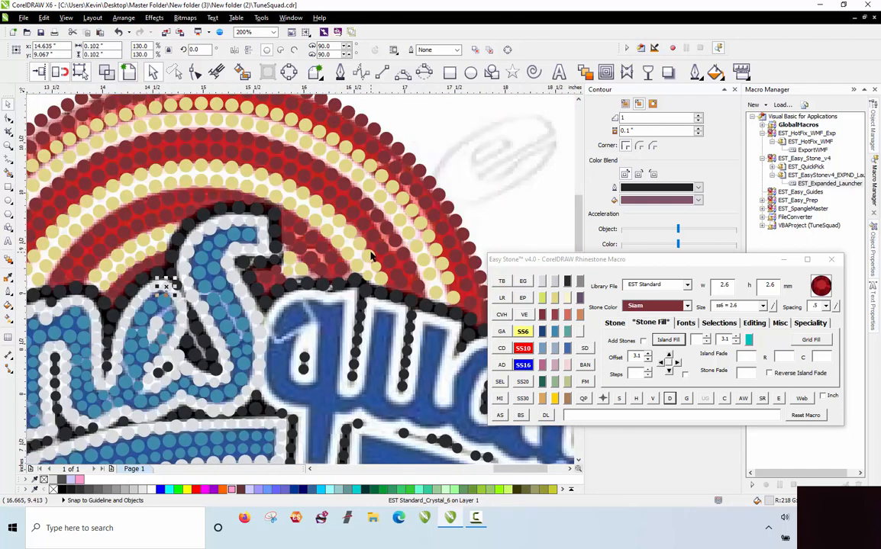
scroll(380, 256, up, 1)
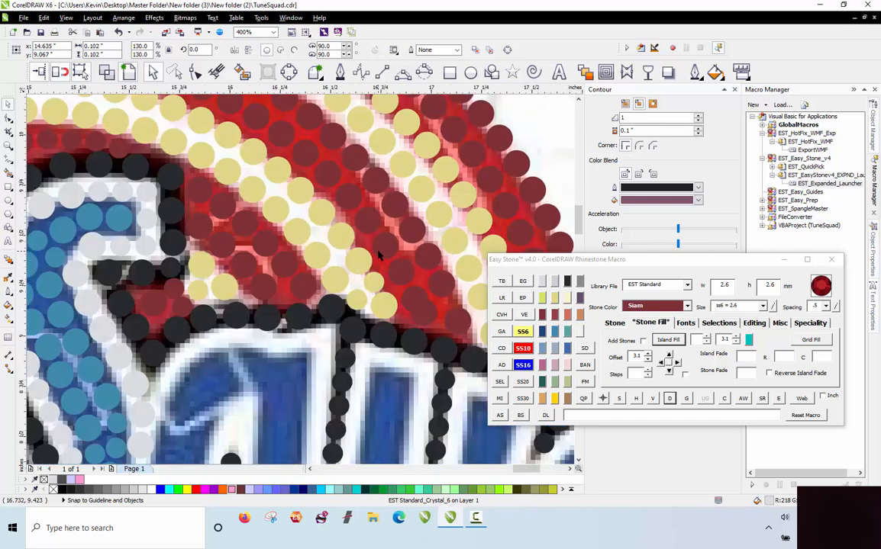
scroll(379, 255, down, 1)
scroll(93, 217, down, 2)
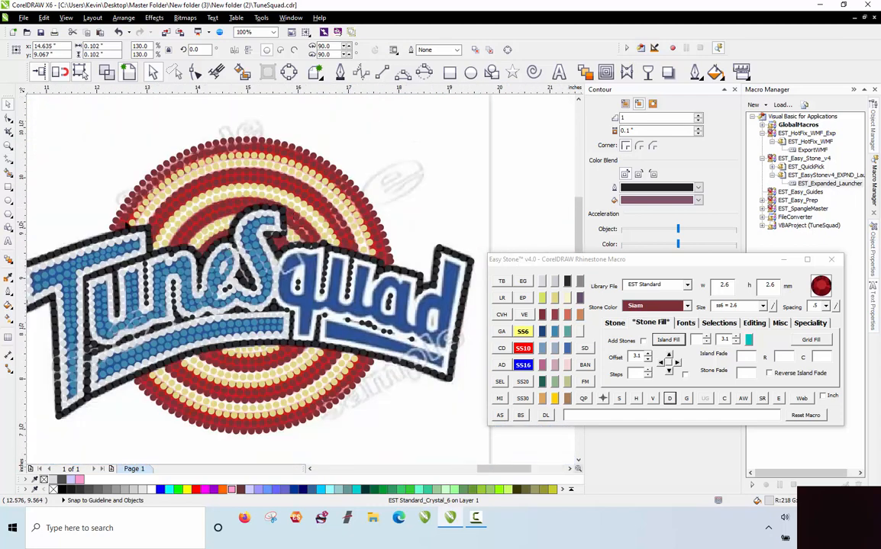
scroll(193, 260, up, 3)
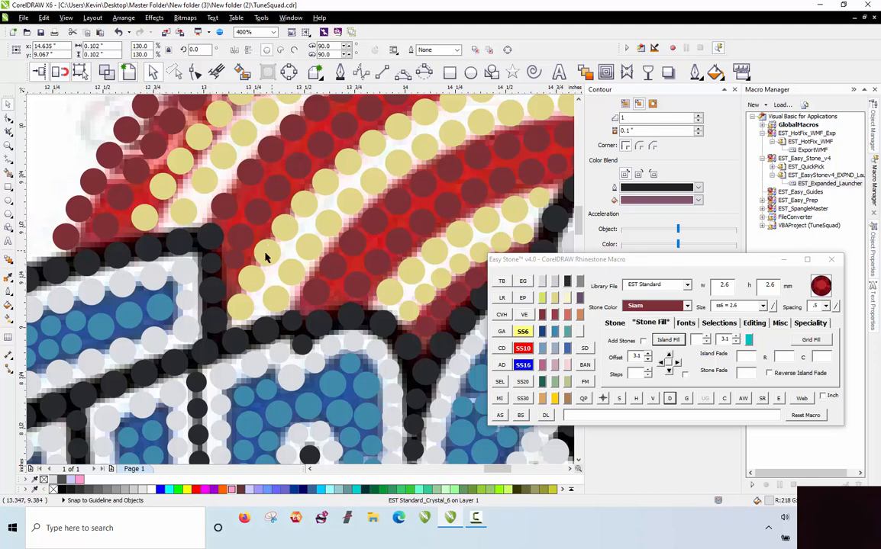
Deselect the stones, examine the whole TuneSquad circle and move the rhinestone macro window clear of the design
scroll(192, 275, down, 2)
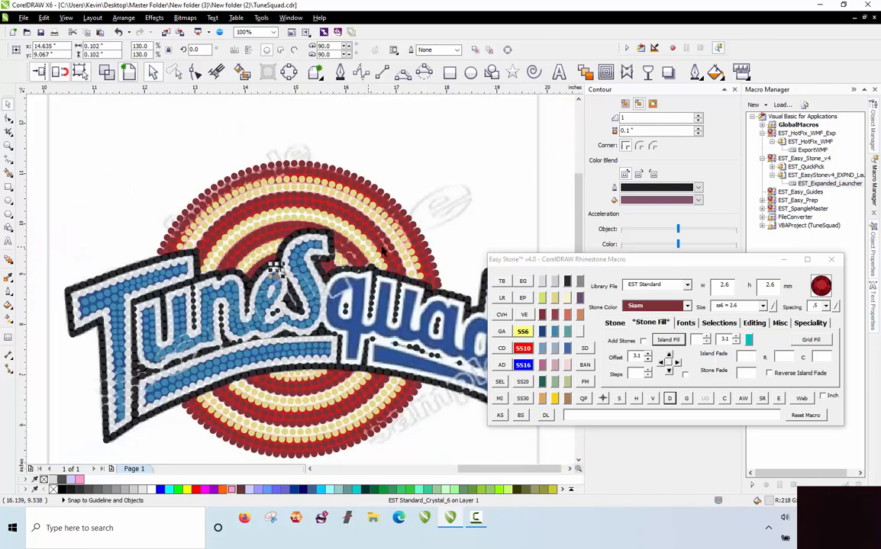
scroll(416, 267, up, 1)
scroll(403, 242, down, 1)
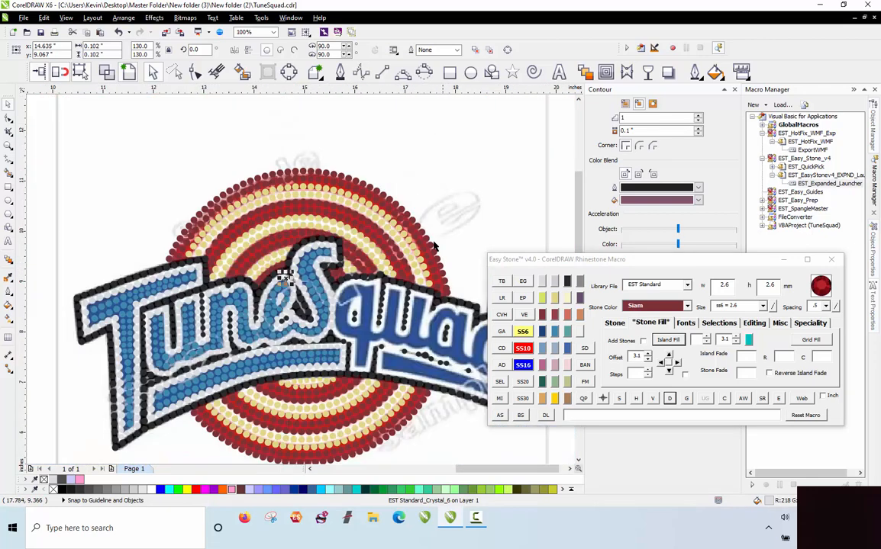
click(378, 160)
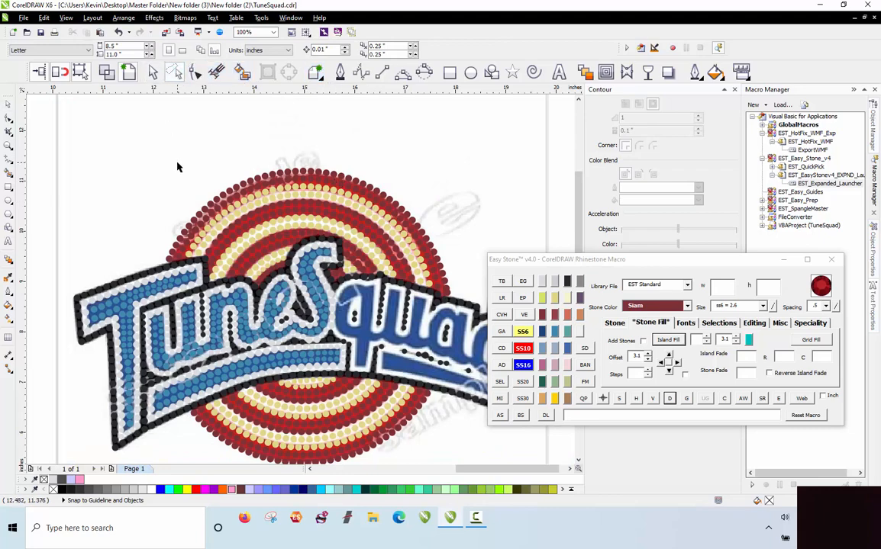
scroll(187, 171, up, 1)
scroll(212, 155, down, 1)
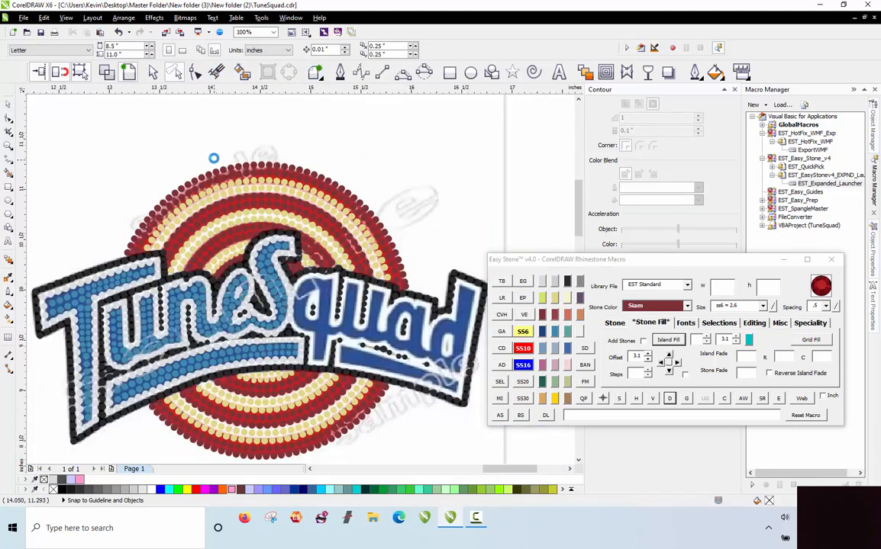
scroll(363, 160, up, 1)
drag(563, 263, 655, 225)
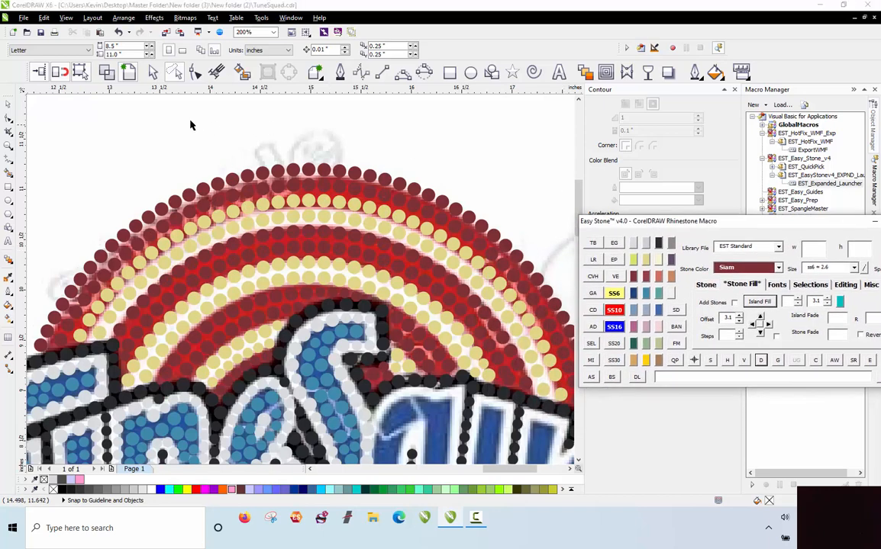
scroll(186, 127, down, 1)
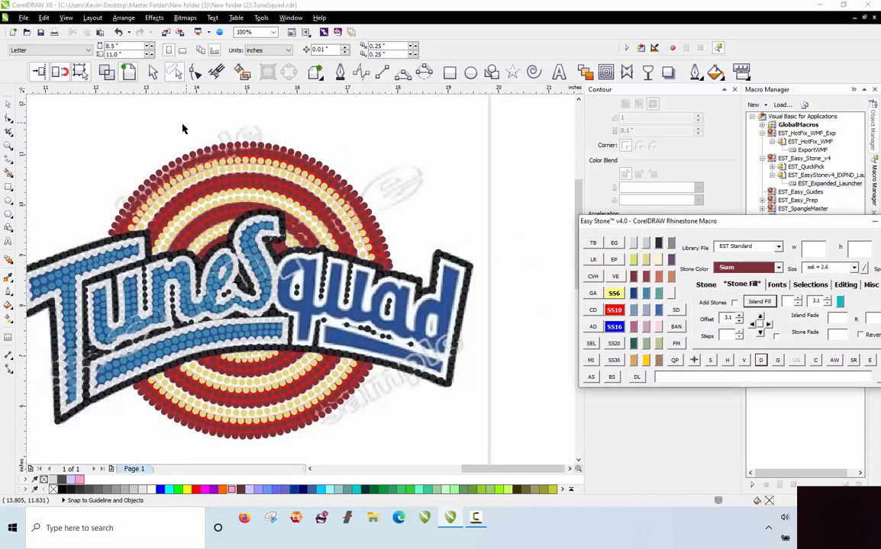
Lasso the outermost Siam row above the lettering and test the selection with a pink fill
mouse_move(175, 120)
mouse_down()
mouse_move(103, 183)
mouse_move(100, 213)
mouse_move(115, 226)
mouse_move(160, 114)
mouse_move(180, 156)
mouse_up()
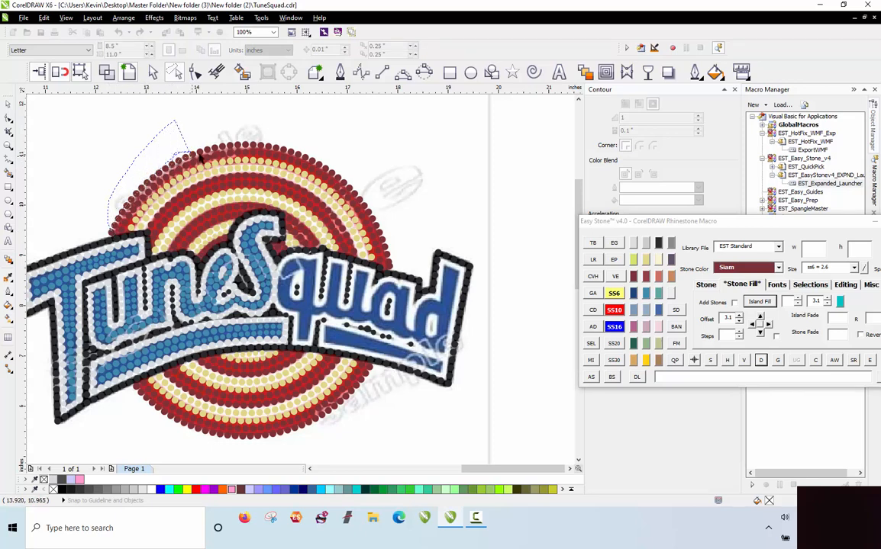
mouse_move(227, 148)
mouse_down()
mouse_move(295, 156)
mouse_move(346, 183)
mouse_move(391, 268)
mouse_move(404, 232)
mouse_move(381, 162)
mouse_move(389, 130)
mouse_up()
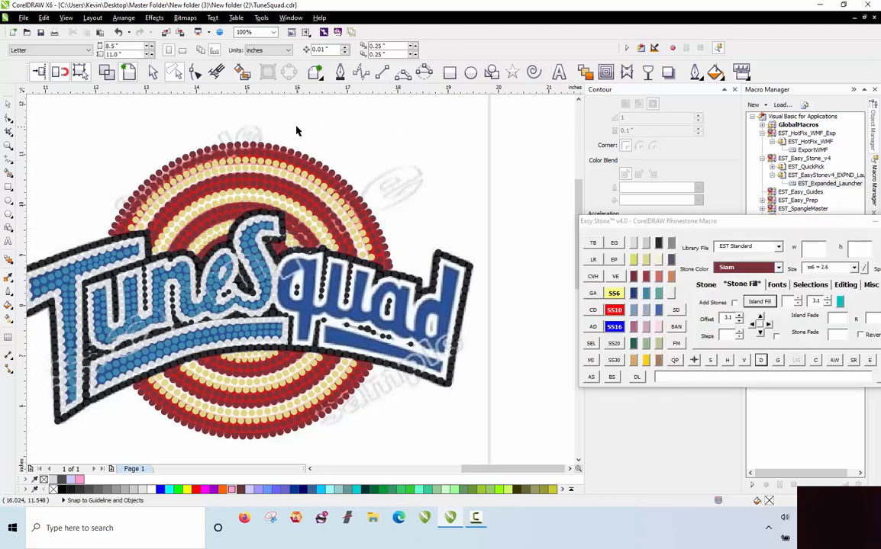
mouse_move(150, 117)
mouse_down()
mouse_move(103, 212)
mouse_move(111, 235)
mouse_move(163, 170)
mouse_move(245, 143)
mouse_move(314, 161)
mouse_move(338, 179)
mouse_move(377, 219)
mouse_move(391, 267)
mouse_move(413, 208)
mouse_move(402, 145)
mouse_up()
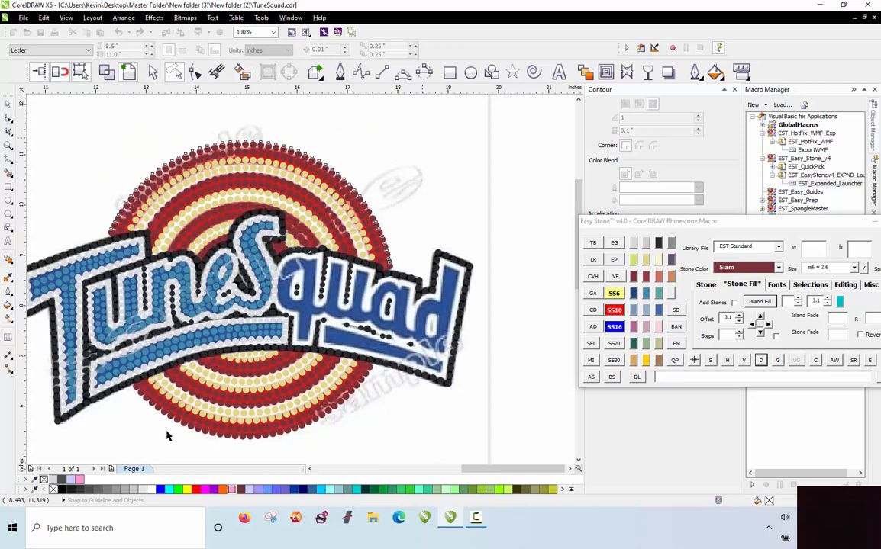
click(189, 490)
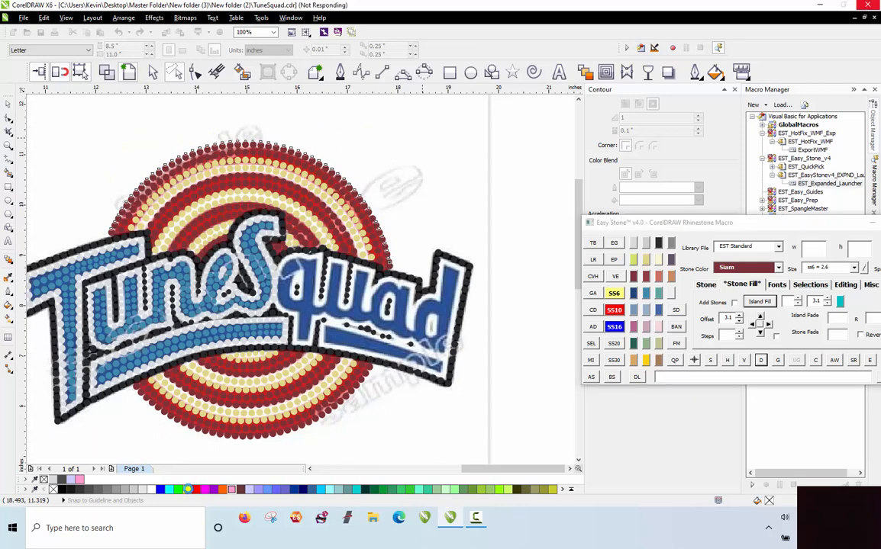
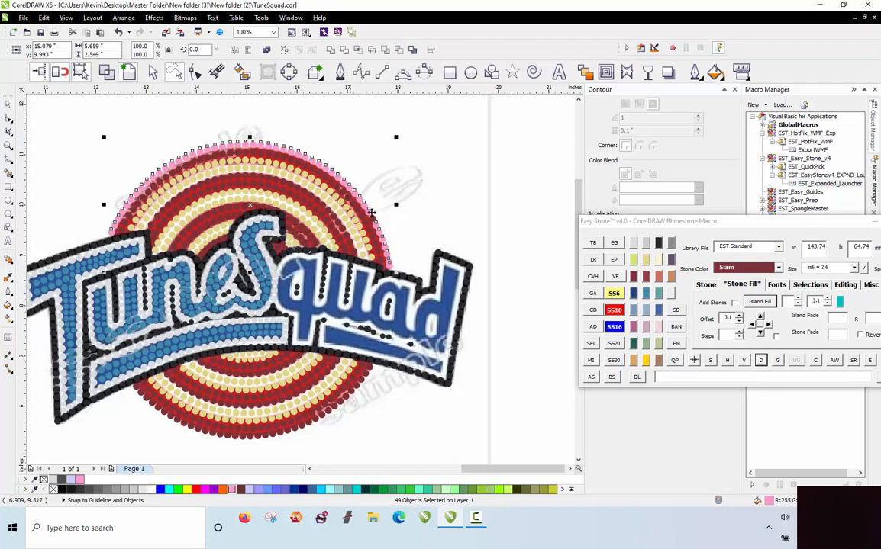
Undo the pink fill, add the missed end stone at the lettering outline to the selection and respace the outermost Siam row evenly
scroll(371, 213, up, 2)
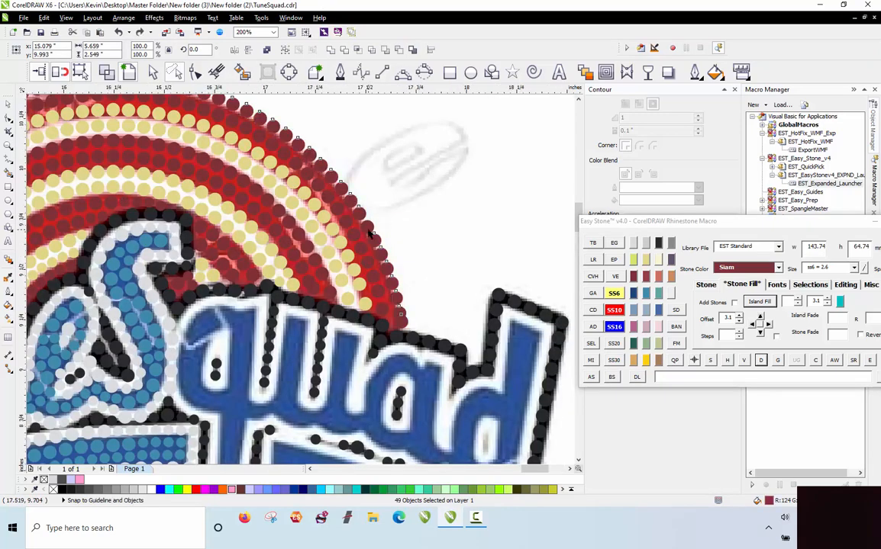
scroll(368, 230, up, 2)
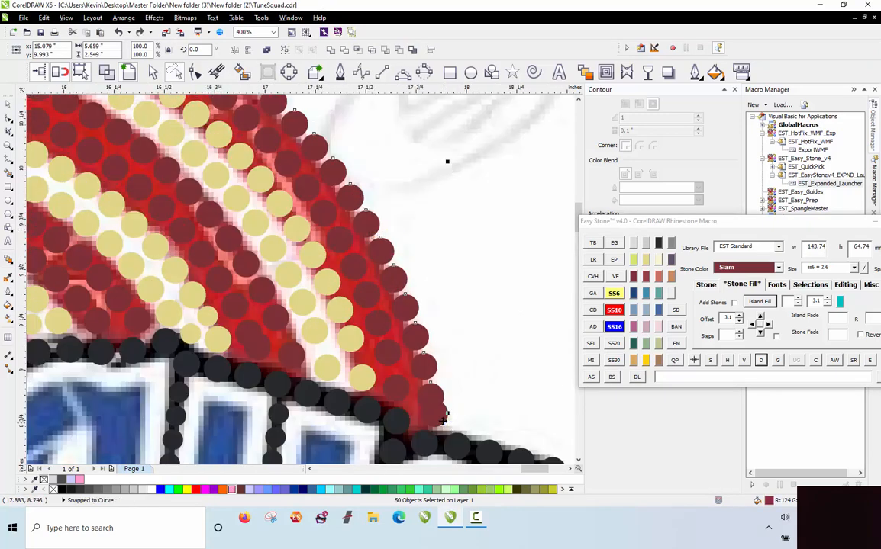
click(765, 365)
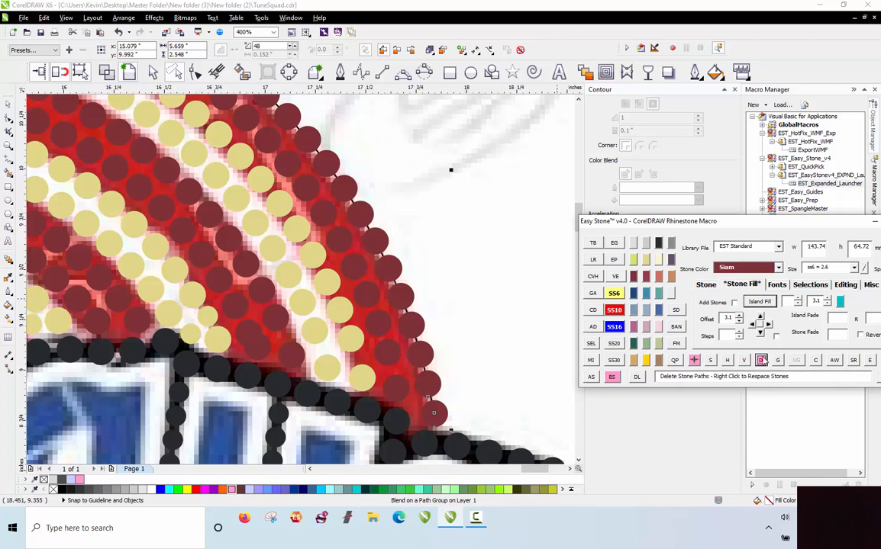
click(424, 235)
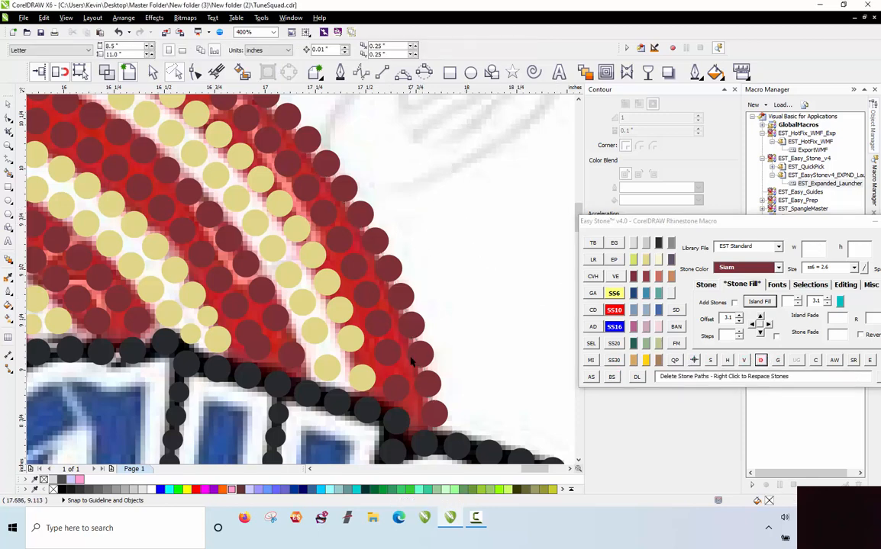
Select the 44 stones of the second Siam row, from the lettering outline over the arch to the T, and respace them evenly
click(397, 389)
shift+click(384, 356)
shift+click(372, 328)
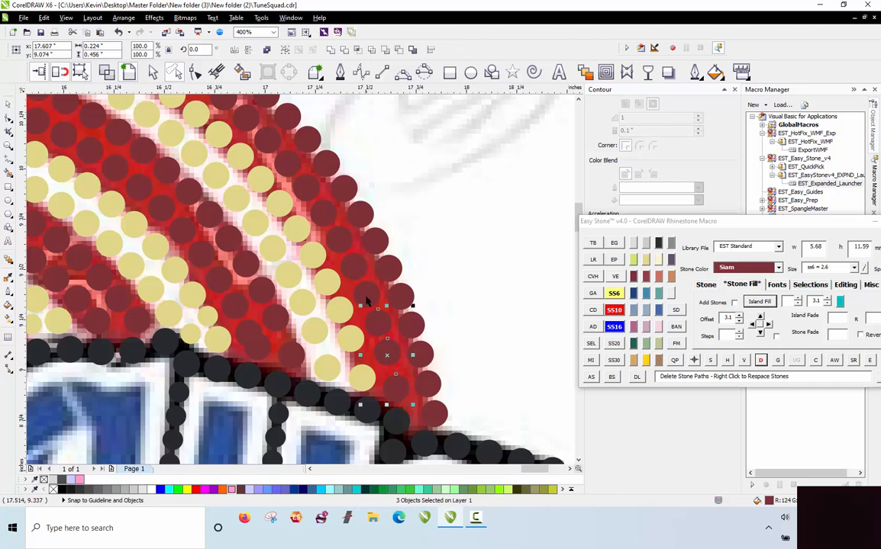
shift+click(366, 299)
shift+click(350, 271)
shift+click(342, 237)
shift+click(327, 211)
shift+click(309, 185)
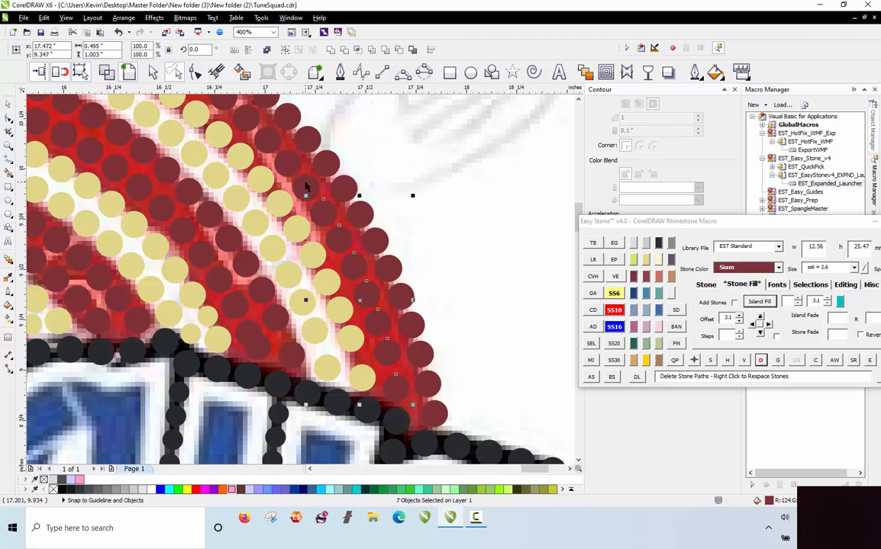
shift+click(290, 163)
shift+click(269, 139)
shift+click(246, 122)
shift+click(221, 109)
scroll(446, 267, down, 1)
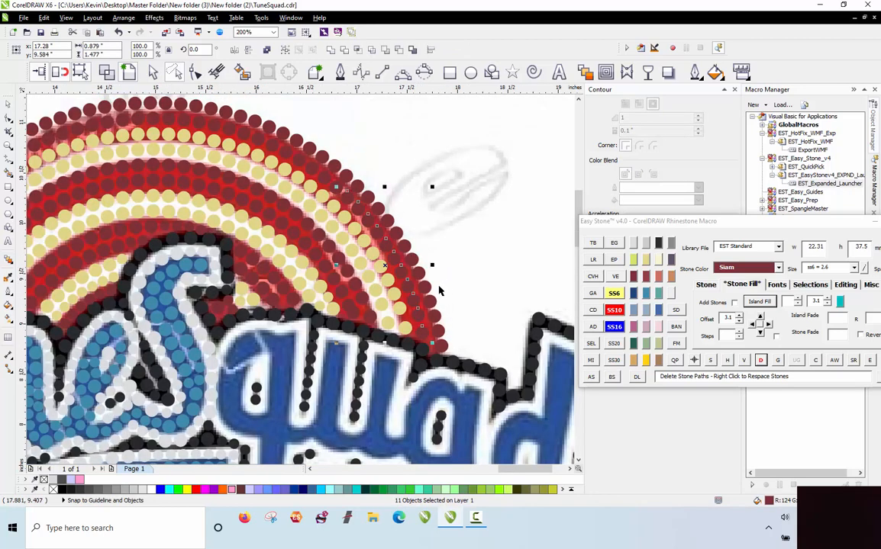
scroll(271, 144, up, 1)
shift+click(372, 203)
shift+click(347, 185)
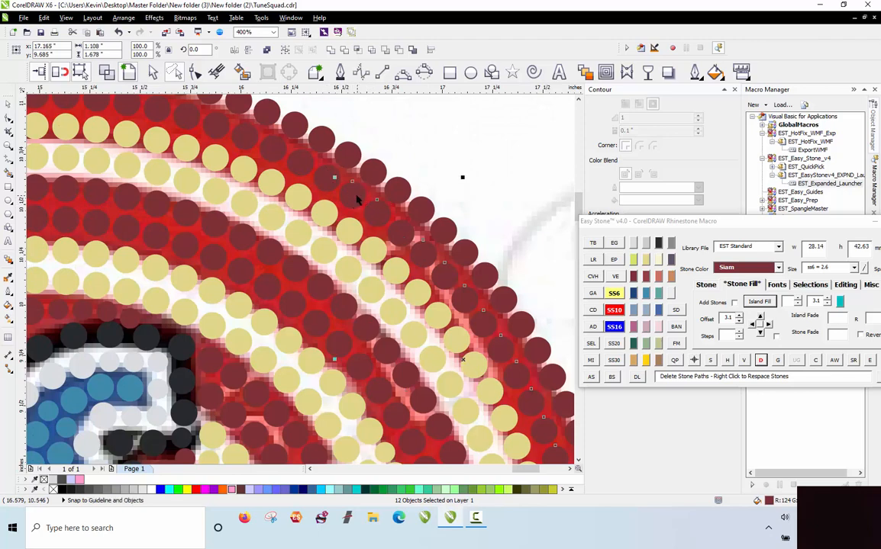
shift+click(321, 166)
shift+click(296, 151)
shift+click(263, 138)
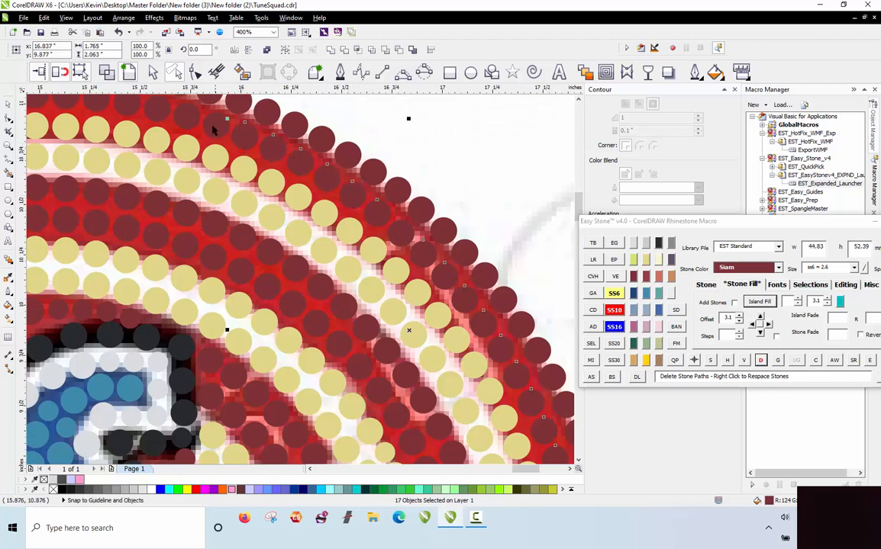
shift+click(187, 115)
shift+click(156, 109)
shift+click(131, 111)
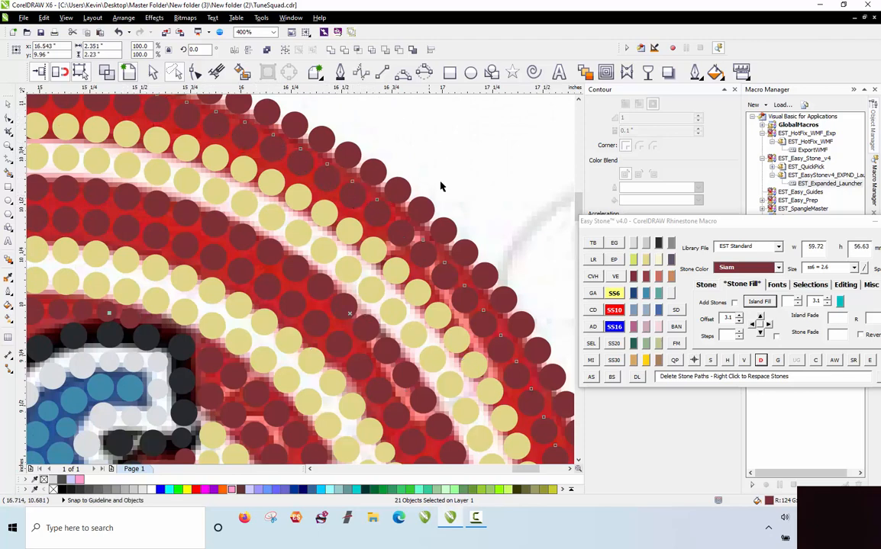
scroll(440, 187, down, 2)
scroll(252, 189, up, 1)
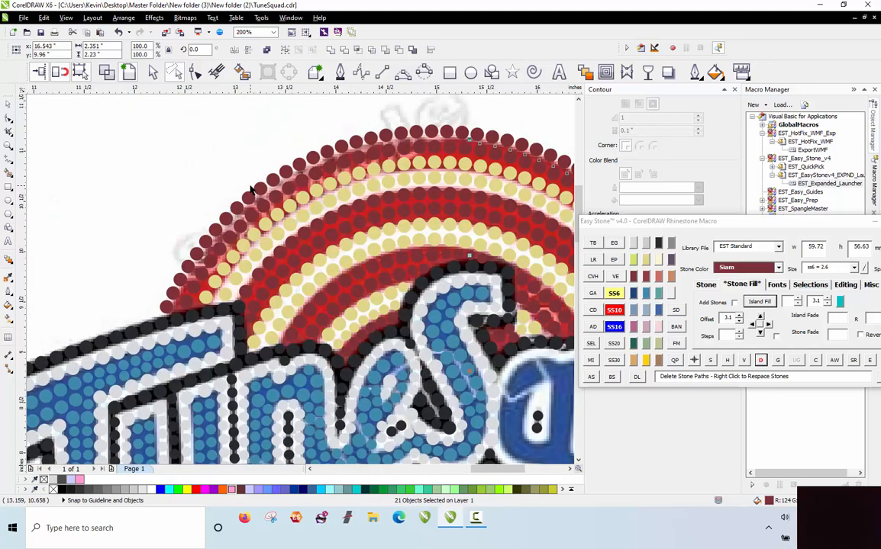
scroll(459, 147, up, 1)
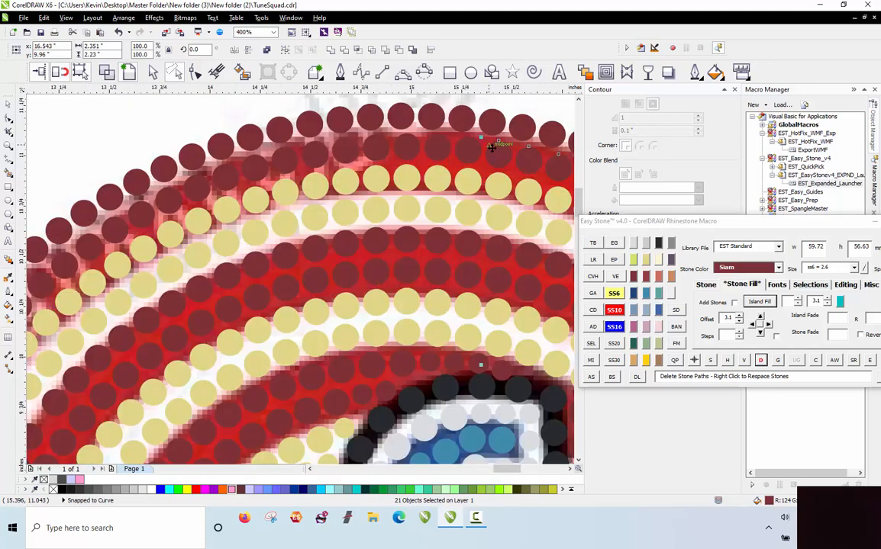
shift+click(463, 157)
shift+click(431, 150)
shift+click(373, 145)
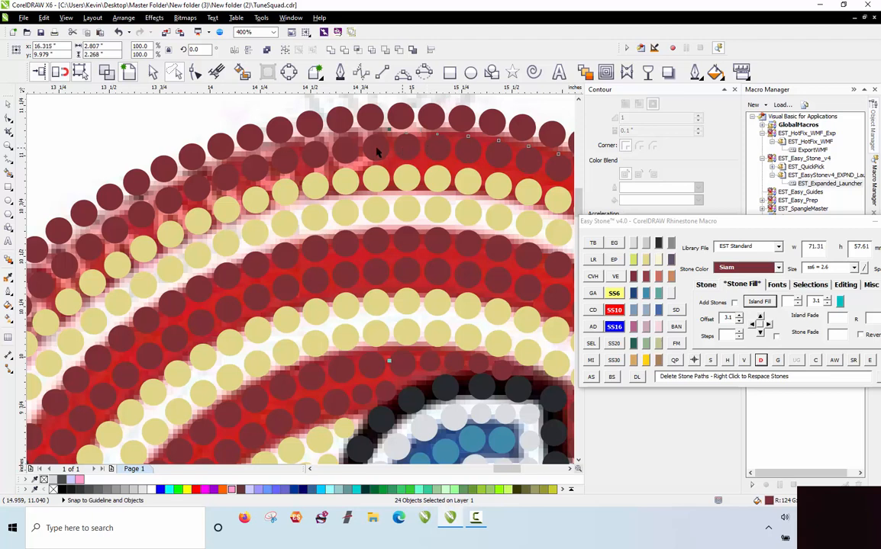
shift+click(344, 145)
shift+click(317, 145)
shift+click(284, 156)
shift+click(278, 159)
shift+click(255, 168)
shift+click(226, 180)
shift+click(196, 190)
shift+click(167, 204)
shift+click(138, 200)
shift+click(114, 224)
scroll(335, 107, down, 1)
scroll(104, 216, up, 1)
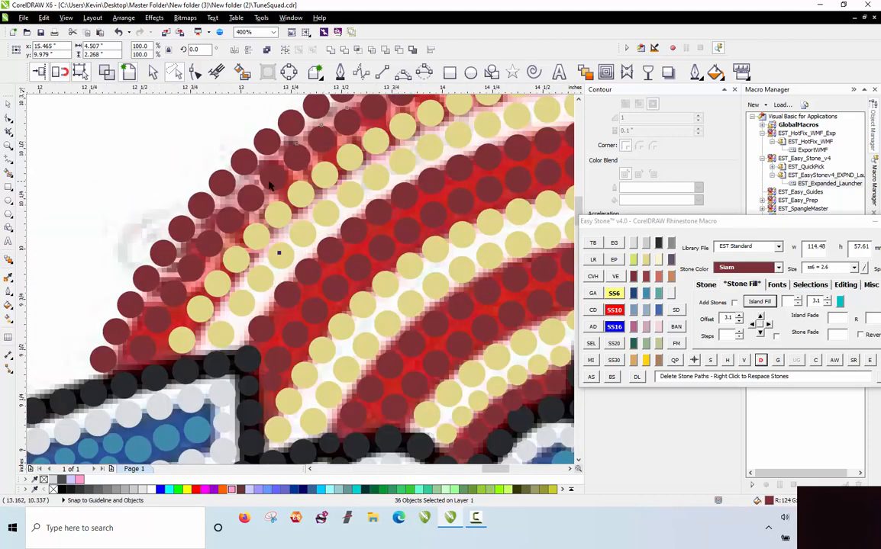
shift+click(229, 220)
shift+click(211, 249)
shift+click(140, 300)
shift+click(138, 316)
shift+click(134, 328)
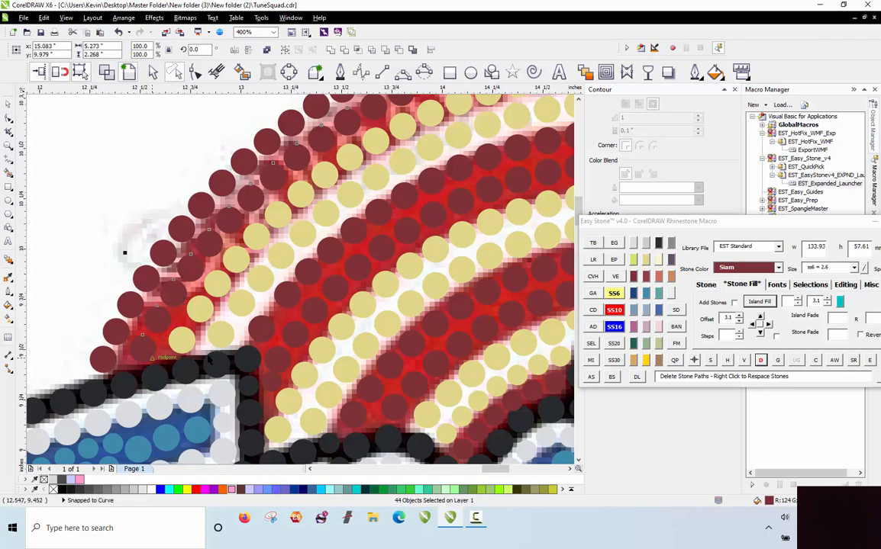
click(761, 361)
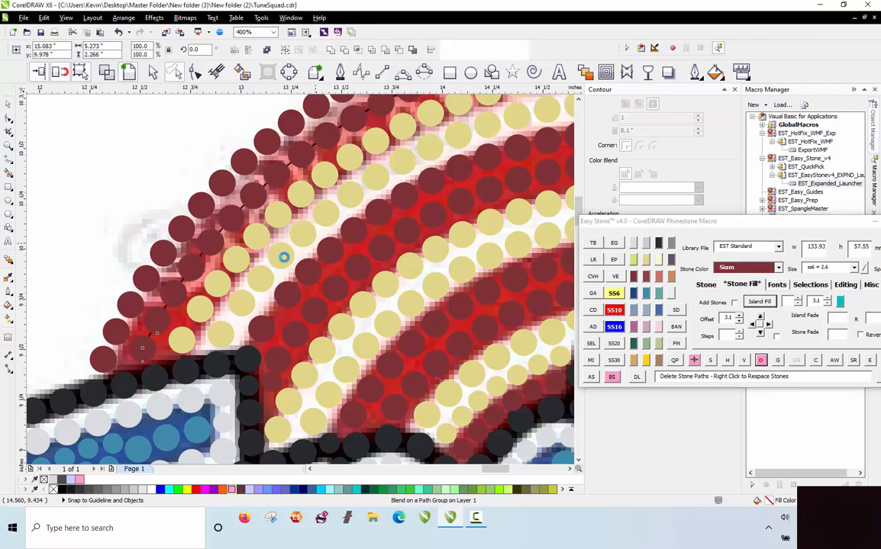
Select every stone of the outermost Citrine row, from the T outline over the arch to the Squad lettering outline, and respace them evenly
click(182, 338)
shift+click(202, 310)
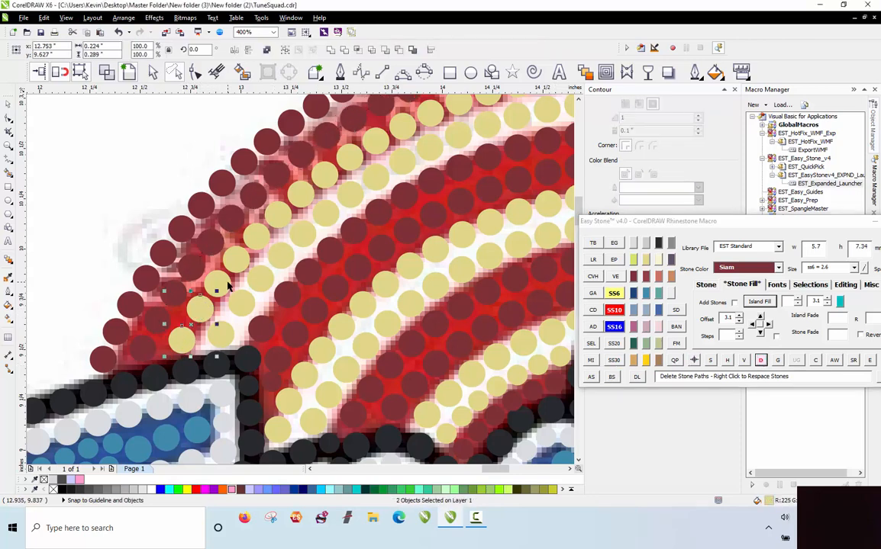
shift+click(220, 285)
shift+click(240, 261)
shift+click(260, 238)
shift+click(282, 216)
shift+click(300, 200)
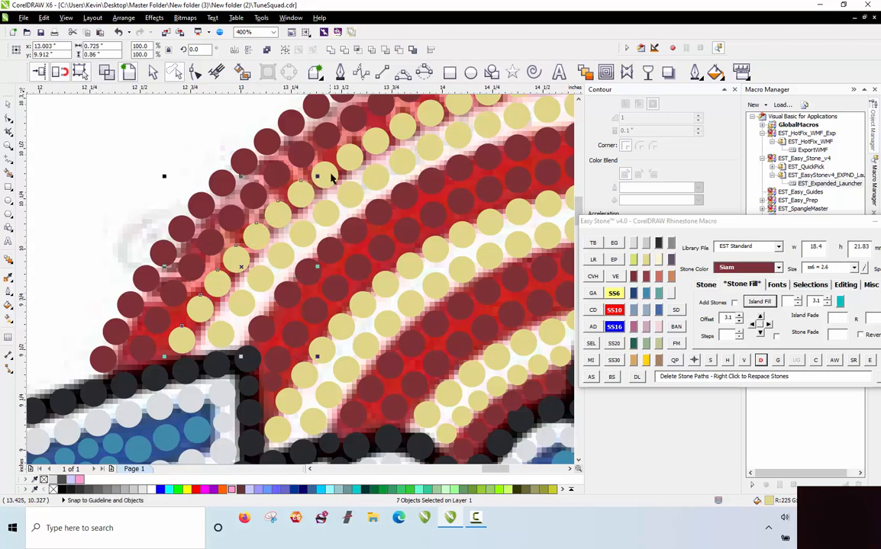
shift+click(324, 175)
shift+click(349, 156)
shift+click(374, 140)
shift+click(410, 127)
shift+click(434, 113)
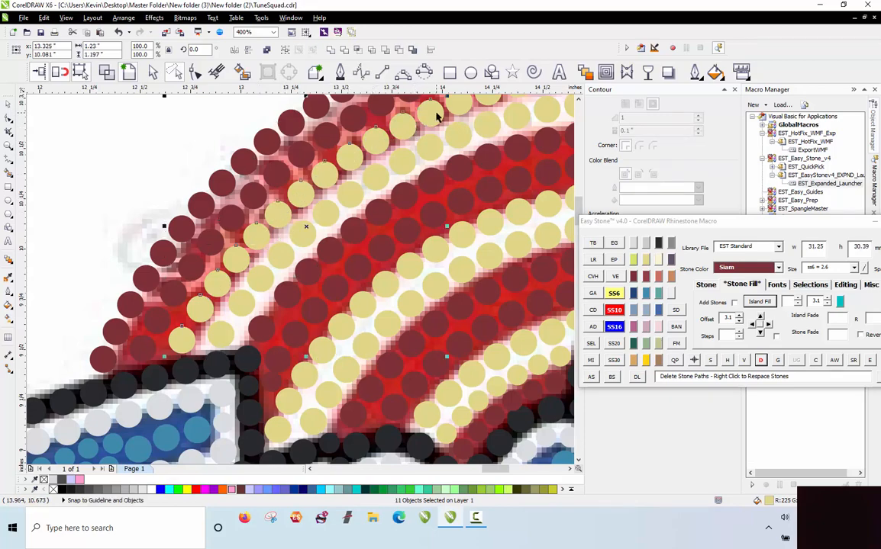
shift+click(459, 102)
scroll(131, 251, down, 2)
scroll(209, 172, up, 2)
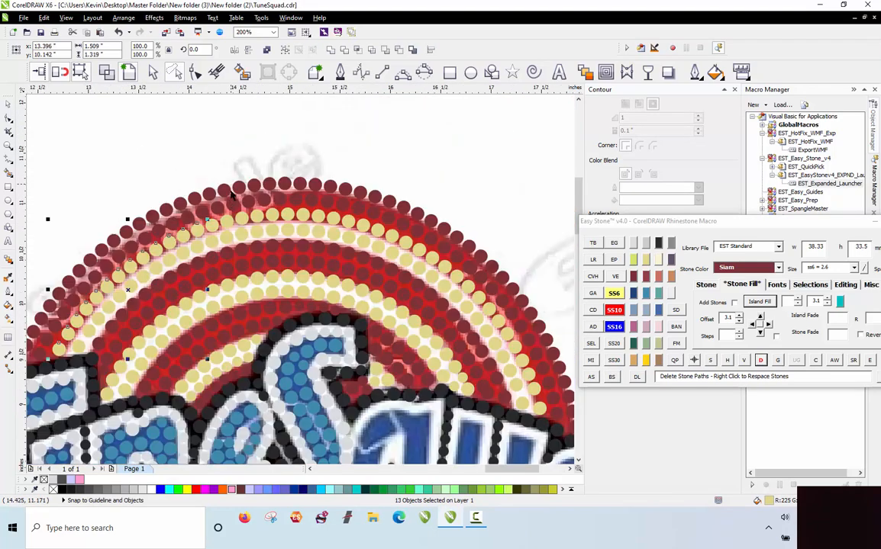
shift+click(202, 215)
shift+click(232, 209)
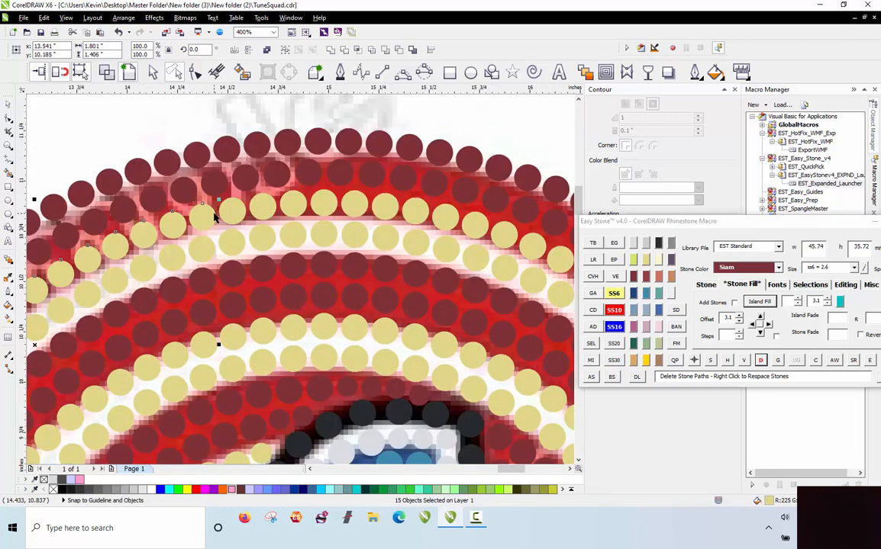
shift+click(260, 206)
shift+click(287, 206)
shift+click(321, 203)
shift+click(354, 204)
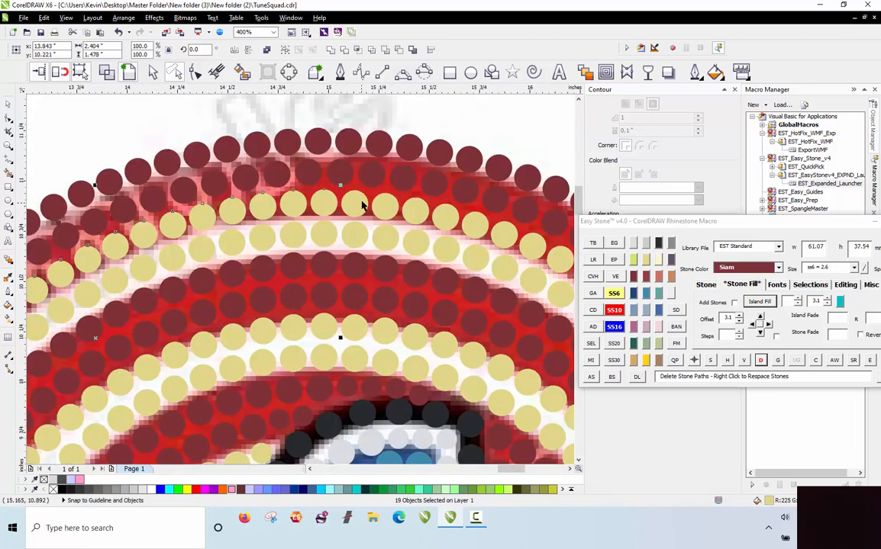
shift+click(384, 206)
shift+click(415, 213)
shift+click(446, 220)
shift+click(467, 226)
shift+click(498, 237)
shift+click(525, 249)
shift+click(526, 250)
shift+click(558, 262)
scroll(418, 185, down, 3)
scroll(478, 252, up, 2)
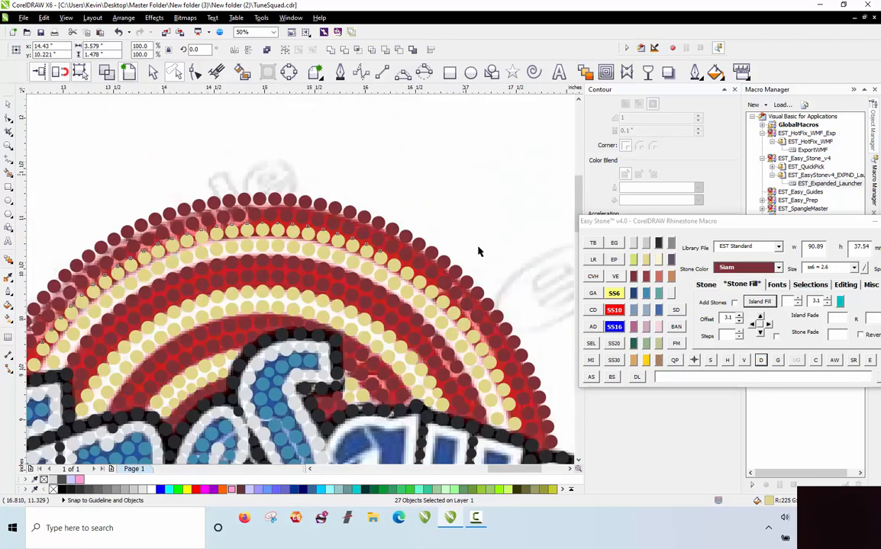
scroll(418, 279, up, 1)
shift+click(398, 267)
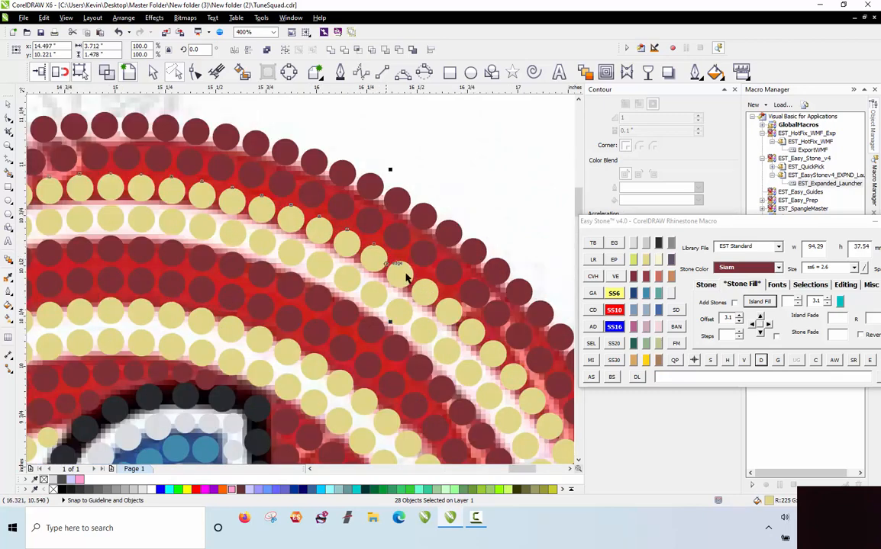
shift+click(422, 288)
shift+click(448, 314)
shift+click(471, 336)
shift+click(491, 353)
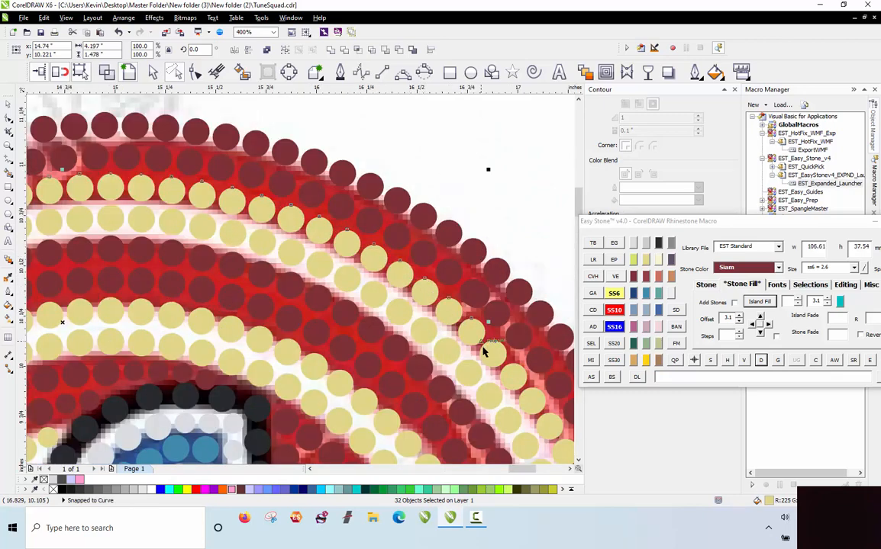
shift+click(513, 378)
shift+click(532, 404)
shift+click(549, 431)
scroll(550, 431, down, 2)
scroll(429, 334, up, 1)
shift+click(427, 325)
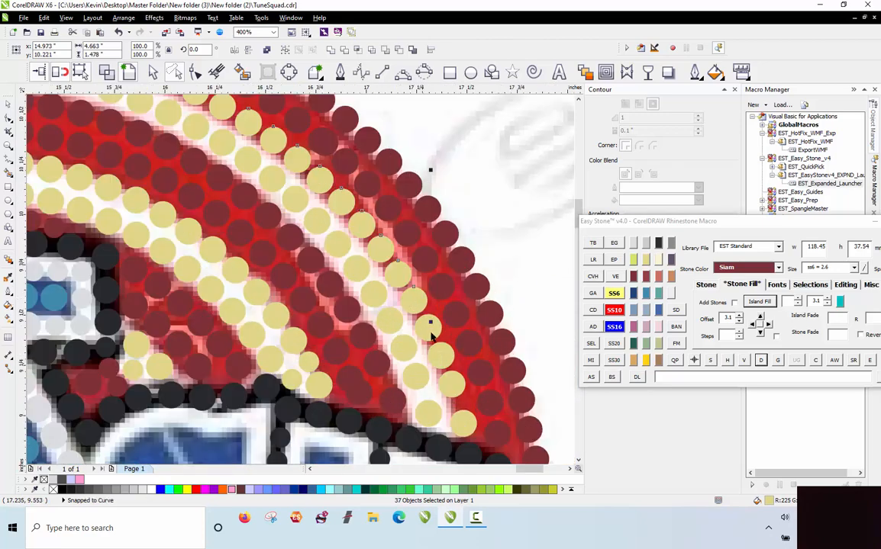
shift+click(438, 351)
shift+click(450, 382)
shift+click(463, 421)
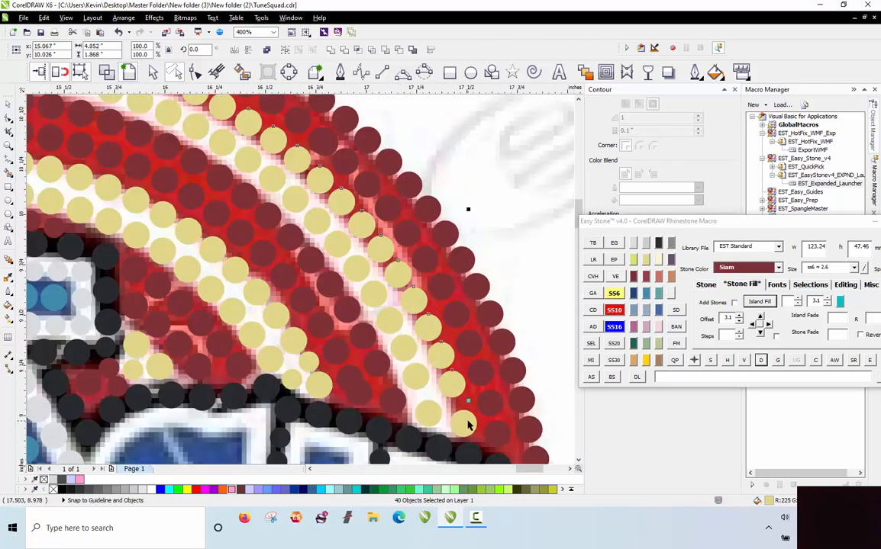
shift+click(479, 441)
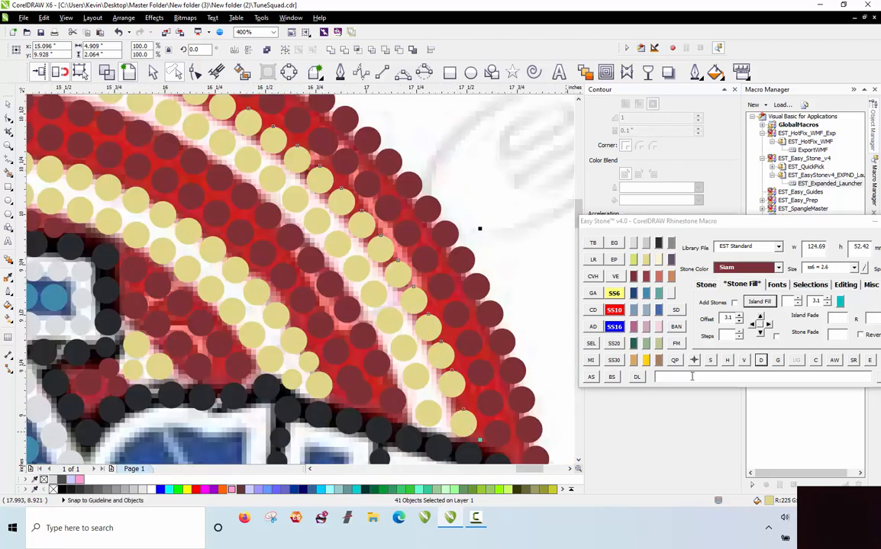
click(761, 359)
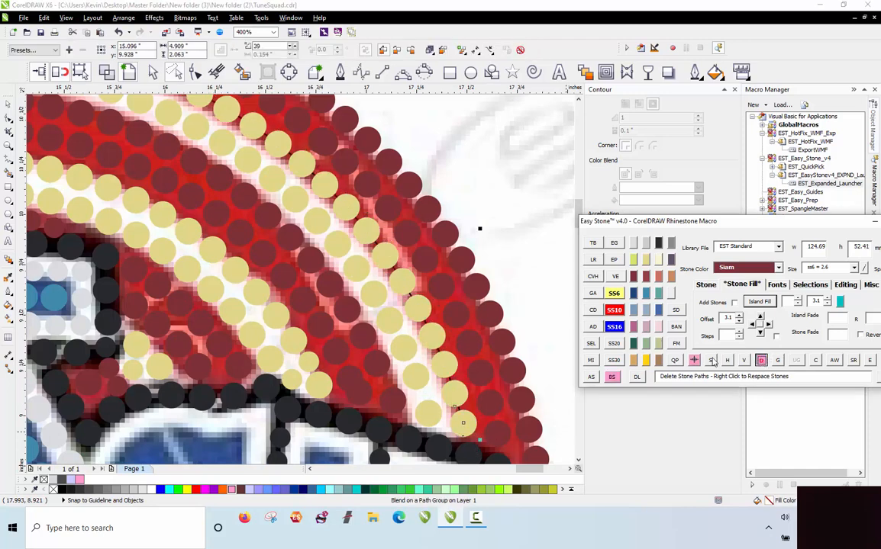
Select the second Citrine row of the outer band, from the Squad lettering back over the arch to the T outline, and respace it evenly
click(421, 371)
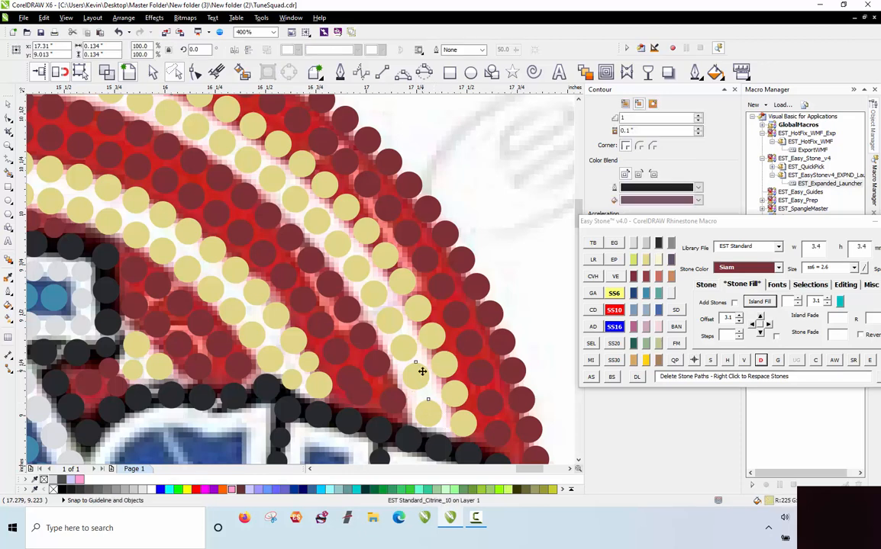
shift+click(409, 348)
shift+click(396, 320)
shift+click(382, 293)
shift+click(365, 267)
shift+click(347, 243)
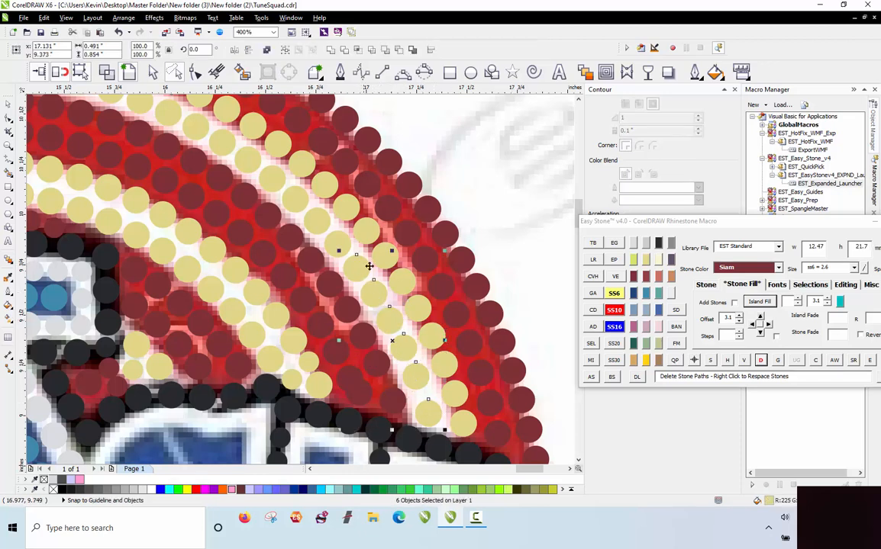
shift+click(328, 219)
shift+click(302, 197)
shift+click(276, 174)
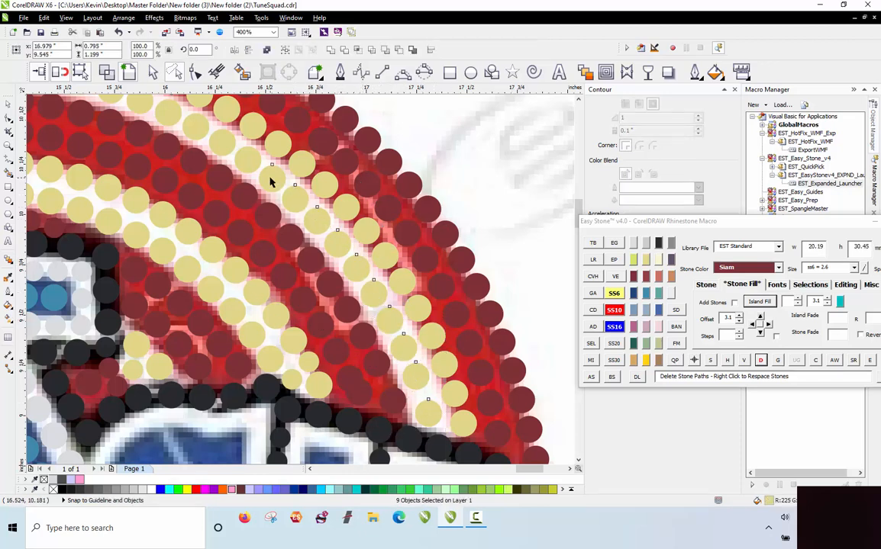
shift+click(248, 153)
shift+click(219, 145)
shift+click(194, 128)
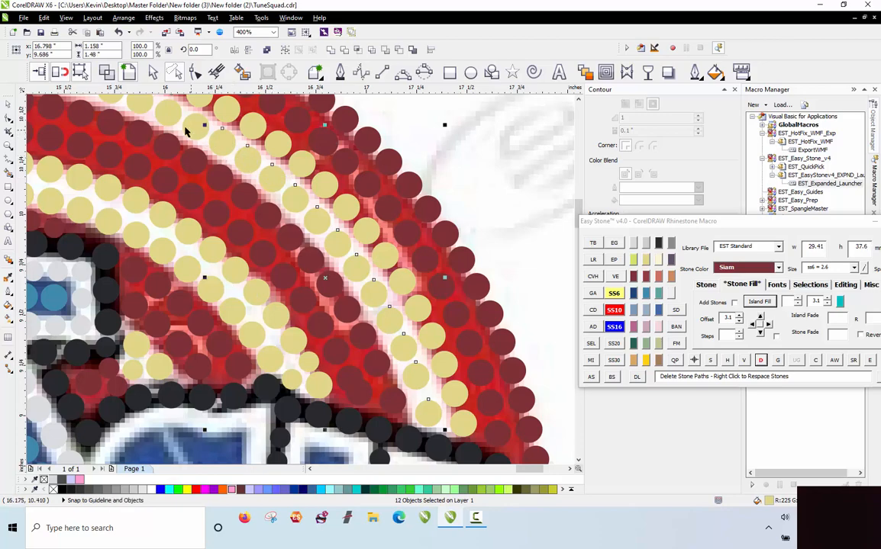
shift+click(166, 113)
shift+click(145, 102)
shift+click(134, 95)
scroll(388, 228, down, 2)
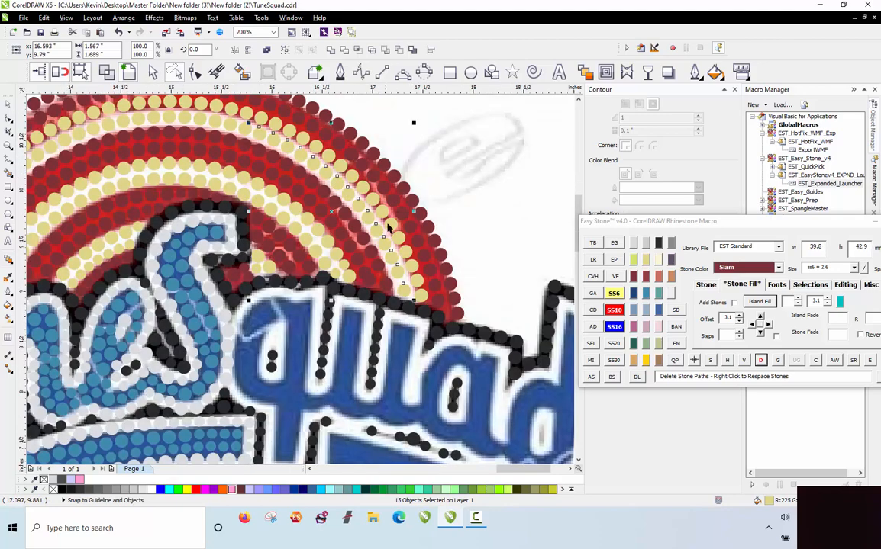
scroll(388, 228, down, 1)
scroll(339, 204, up, 2)
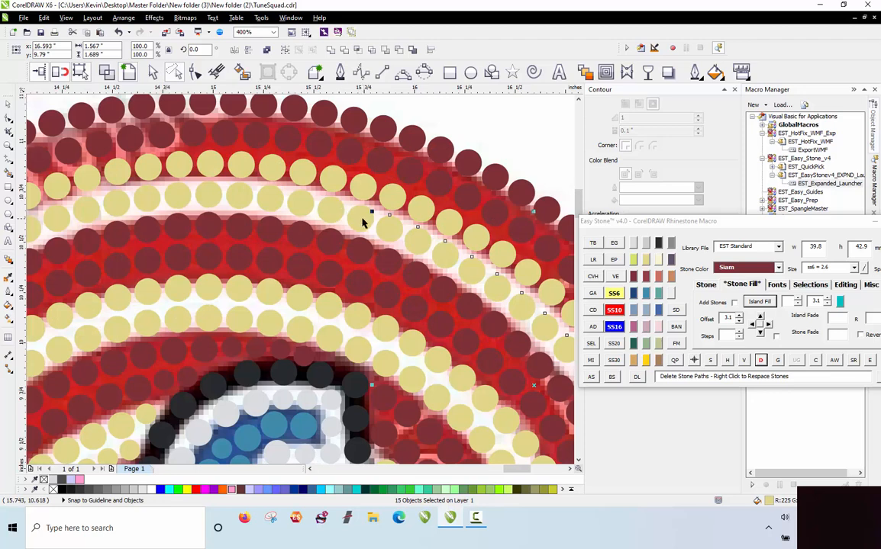
shift+click(334, 208)
shift+click(303, 200)
shift+click(271, 197)
shift+click(238, 197)
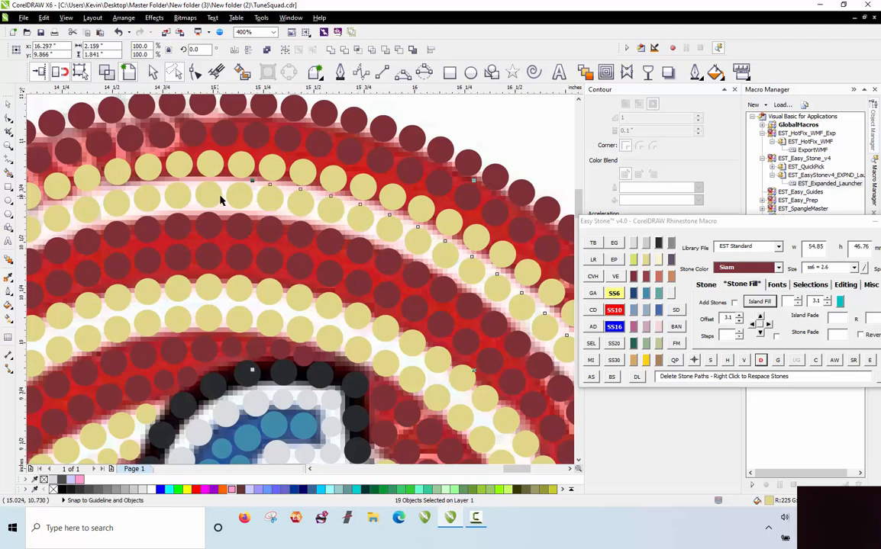
shift+click(204, 201)
shift+click(171, 206)
shift+click(139, 202)
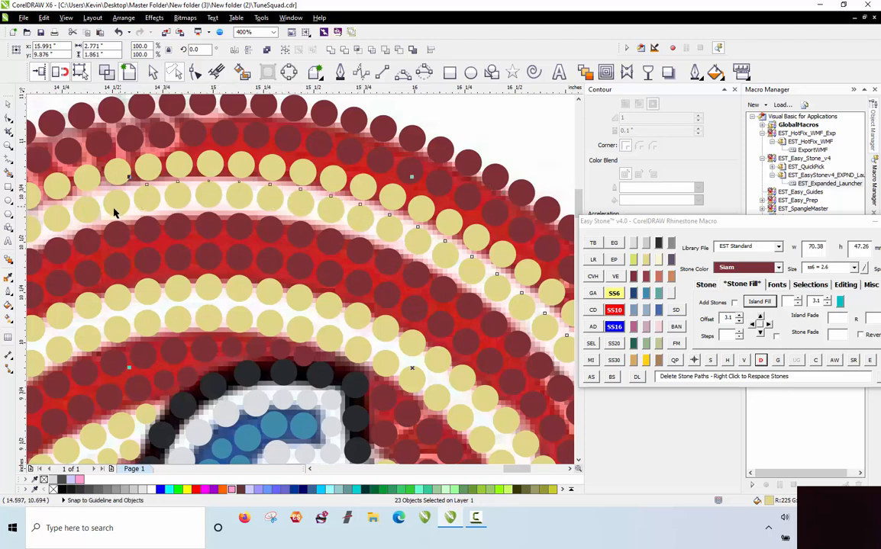
shift+click(113, 209)
shift+click(86, 218)
scroll(311, 189, down, 1)
scroll(312, 189, down, 1)
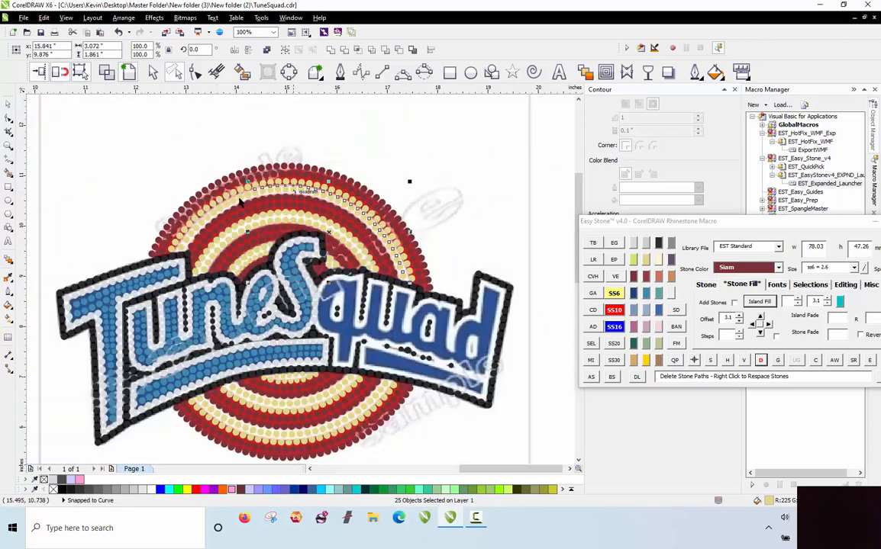
scroll(232, 196, up, 2)
shift+click(305, 192)
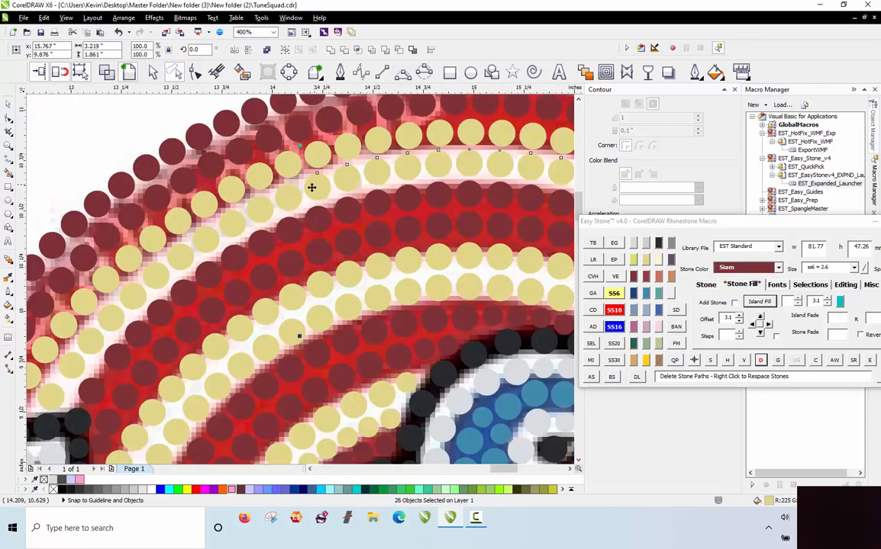
shift+click(286, 199)
shift+click(231, 225)
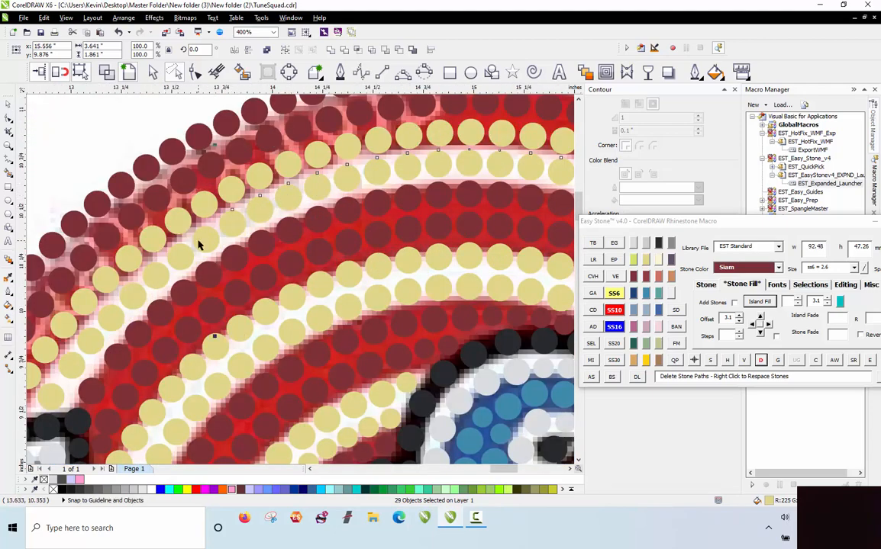
shift+click(157, 264)
shift+click(131, 283)
shift+click(109, 304)
shift+click(78, 345)
shift+click(80, 370)
shift+click(57, 400)
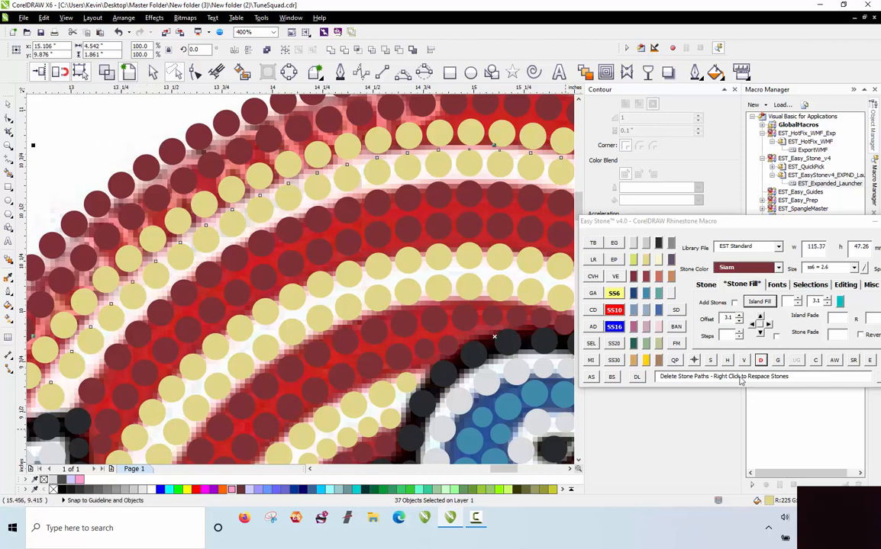
click(760, 361)
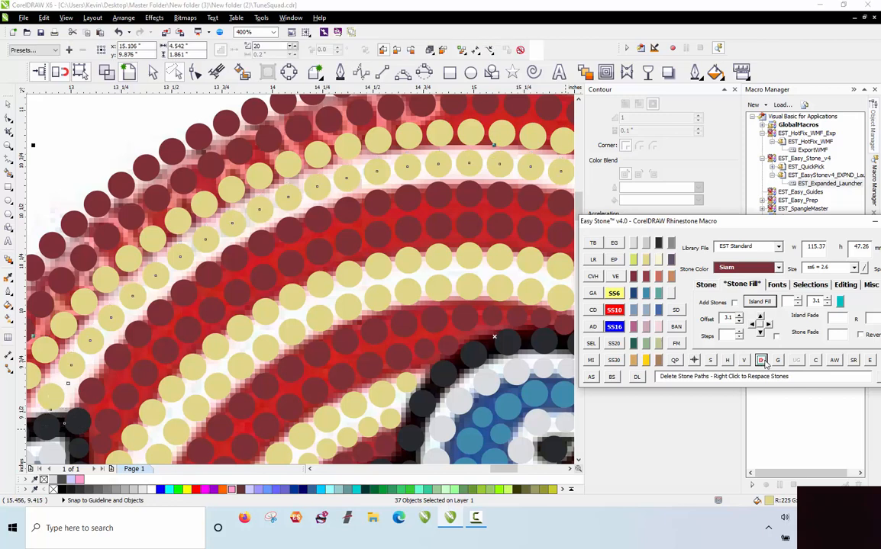
Select every stone of the second Siam band's outer row, from the T outline over the arch to the Squad lettering, and respace them evenly
shift+click(125, 362)
shift+click(148, 336)
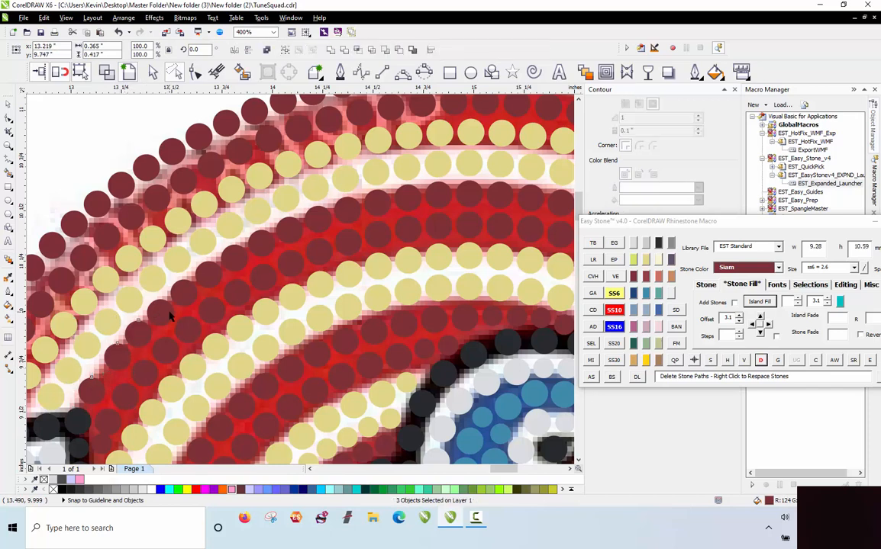
shift+click(169, 314)
shift+click(193, 295)
shift+click(215, 277)
shift+click(237, 257)
shift+click(258, 238)
shift+click(284, 221)
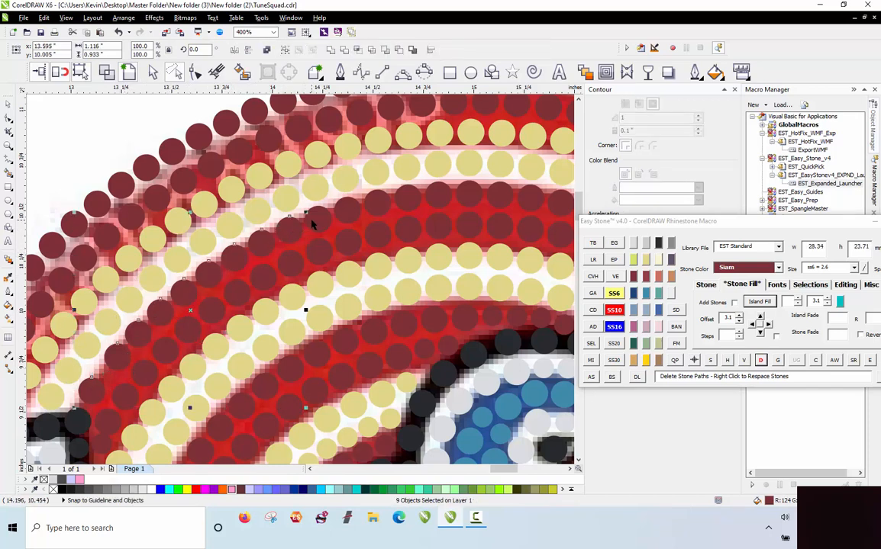
shift+click(313, 209)
shift+click(344, 200)
shift+click(375, 195)
shift+click(408, 193)
shift+click(439, 197)
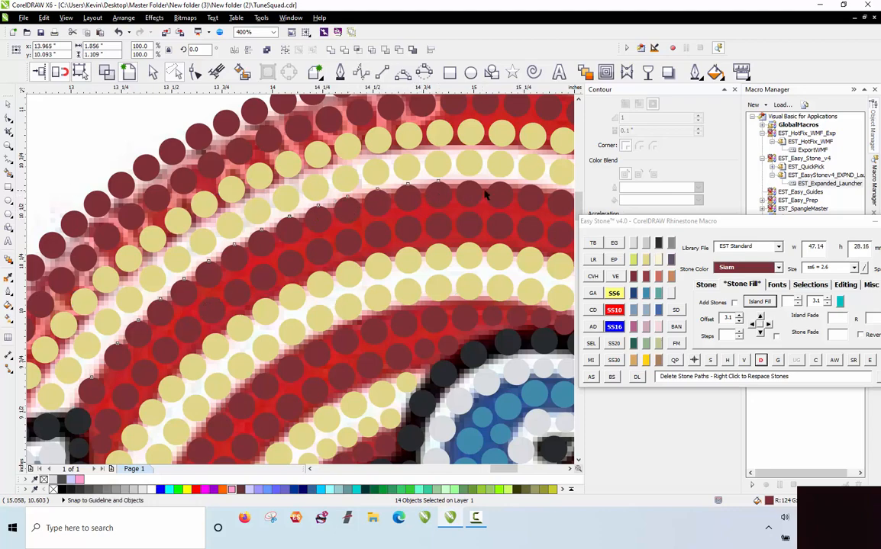
shift+click(469, 200)
shift+click(500, 201)
scroll(344, 183, down, 2)
scroll(341, 191, down, 1)
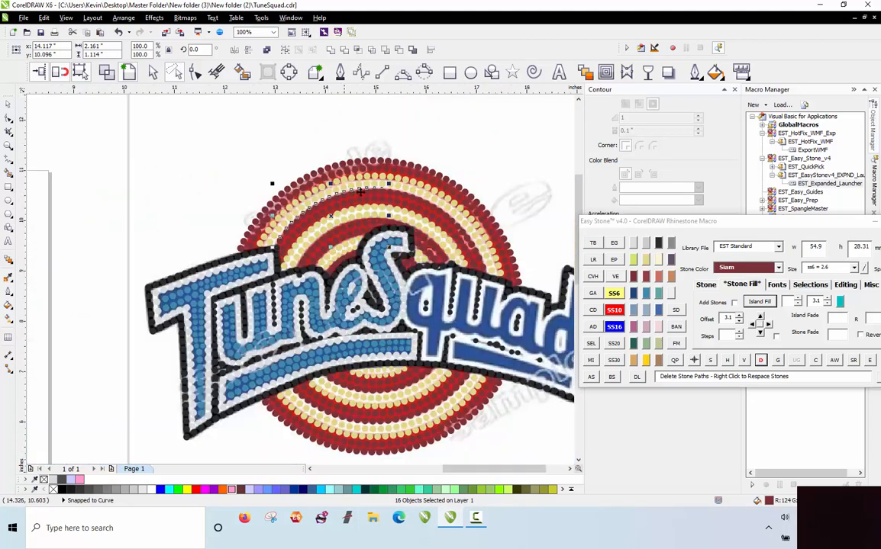
scroll(392, 200, up, 2)
shift+click(325, 228)
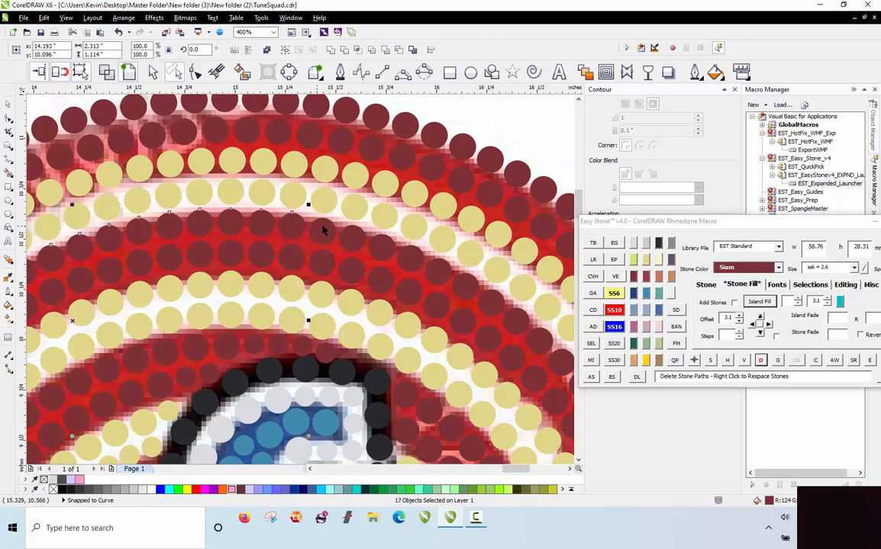
shift+click(354, 242)
shift+click(386, 252)
shift+click(415, 263)
shift+click(441, 273)
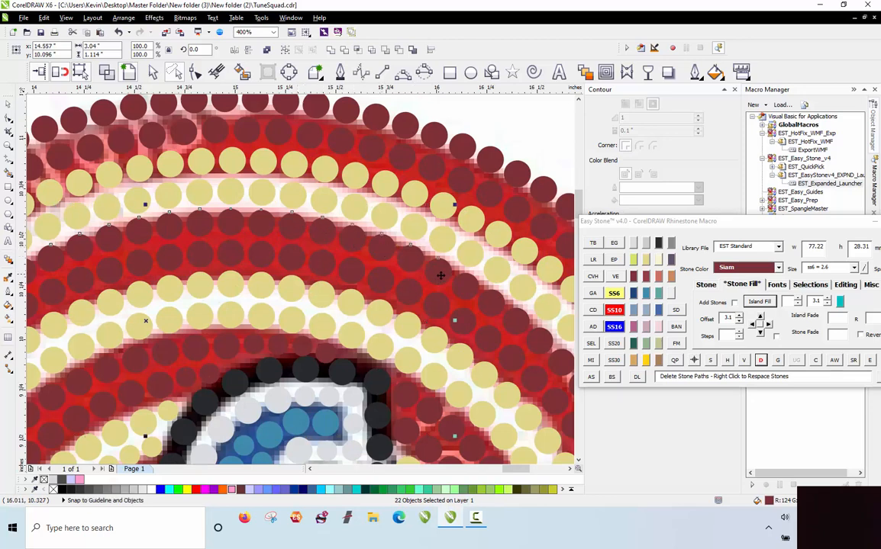
shift+click(465, 284)
shift+click(485, 296)
shift+click(499, 308)
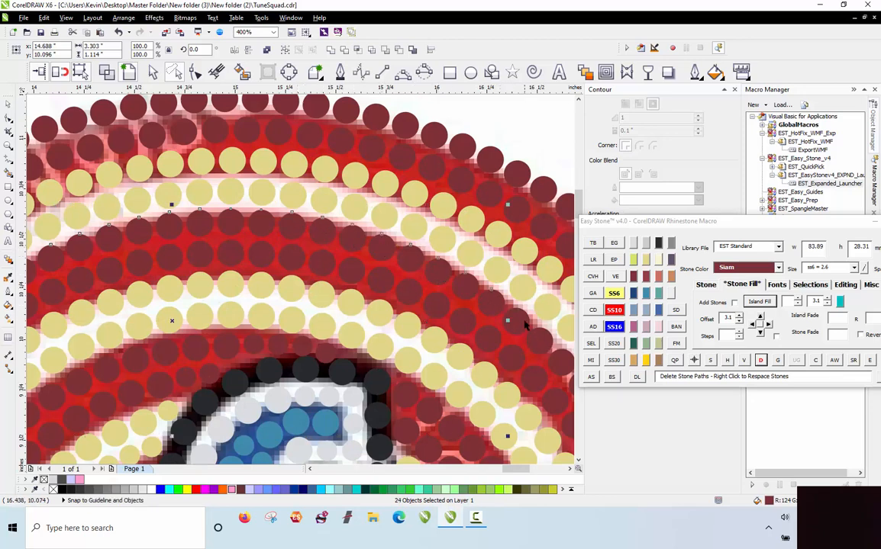
shift+click(524, 325)
shift+click(525, 343)
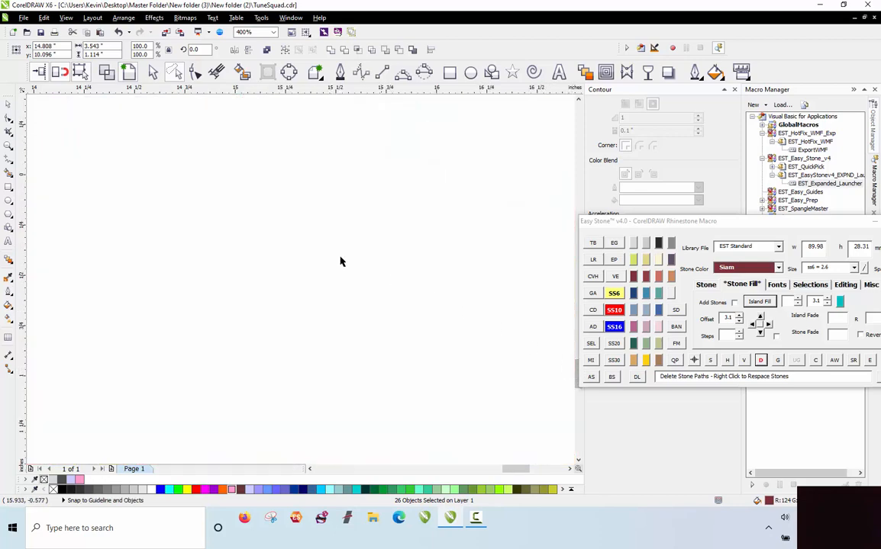
scroll(340, 261, down, 6)
scroll(342, 282, up, 6)
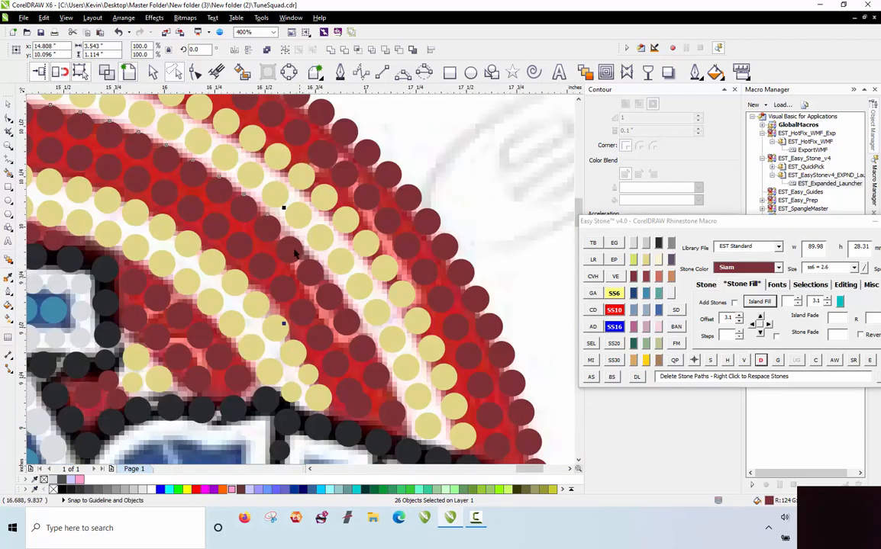
shift+click(295, 254)
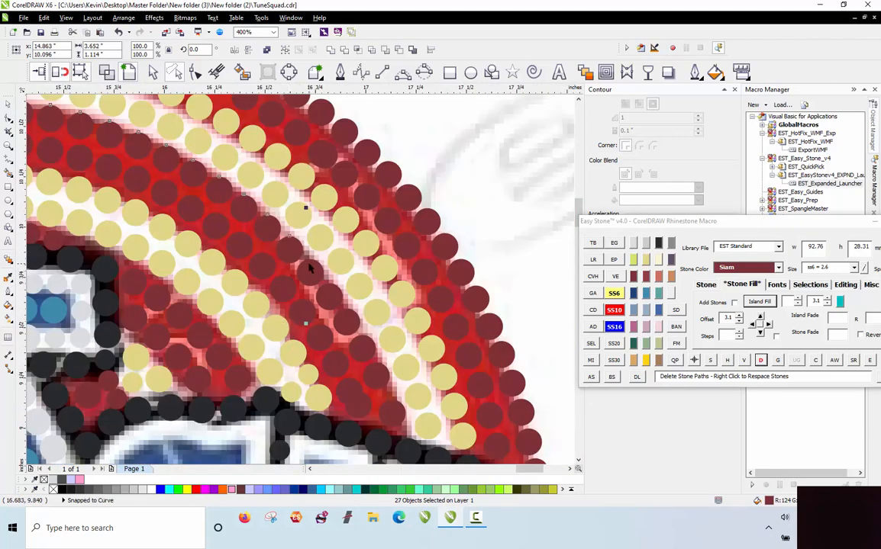
shift+click(311, 273)
shift+click(331, 298)
shift+click(347, 323)
shift+click(364, 353)
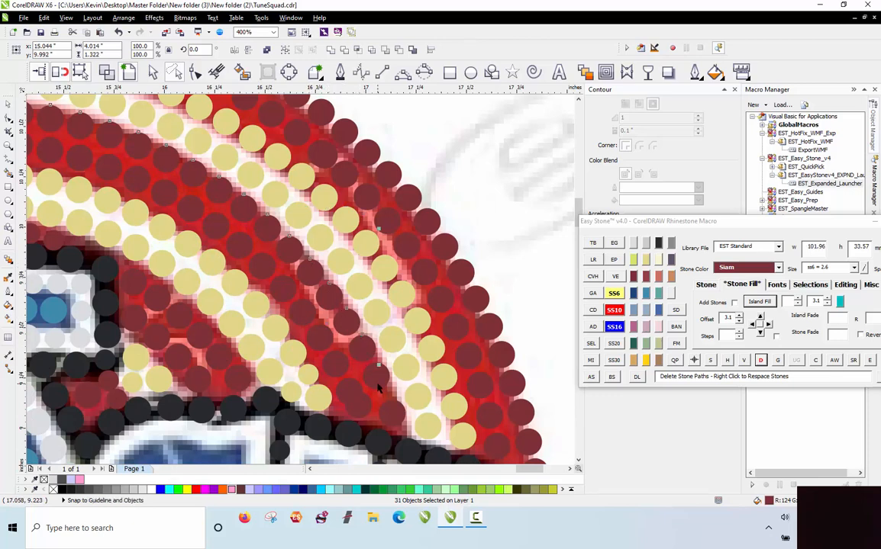
shift+click(378, 382)
shift+click(393, 410)
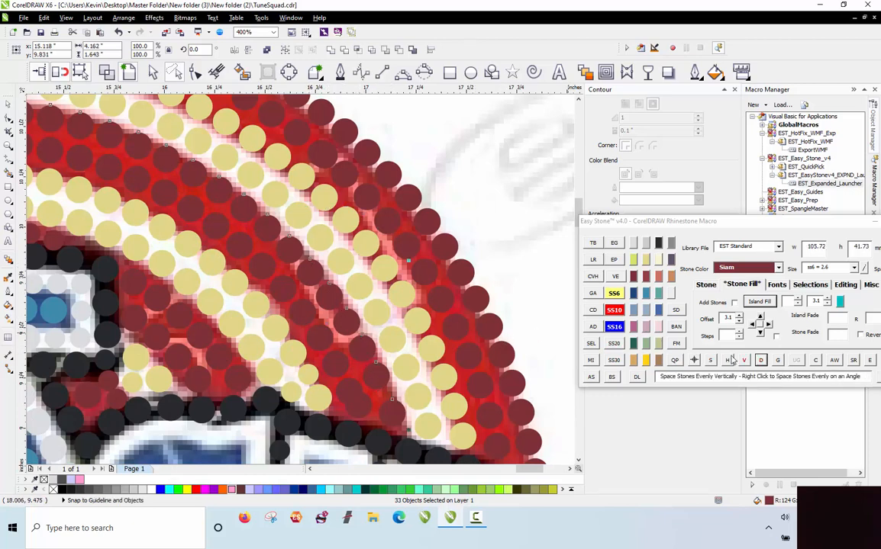
click(759, 363)
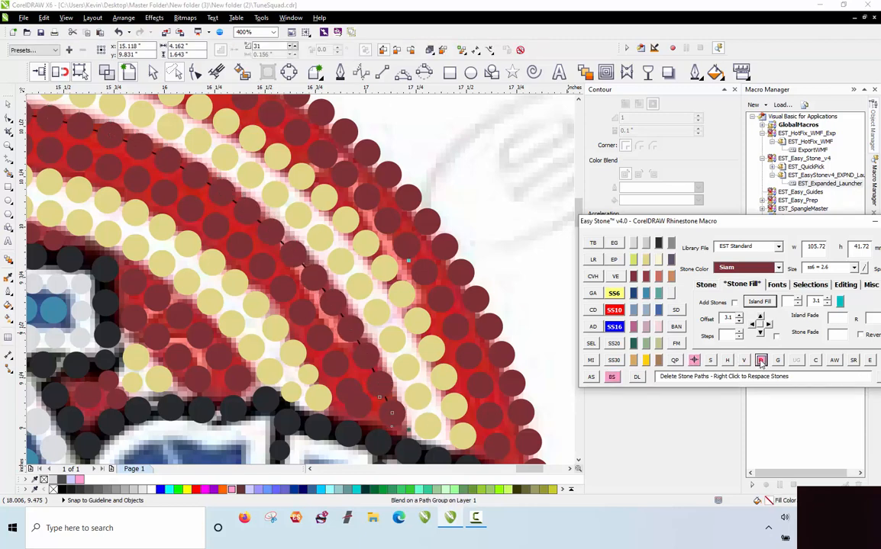
Select the second Siam band's inner row, from the Squad lettering back over the arch to the T outline, and respace it evenly
click(373, 401)
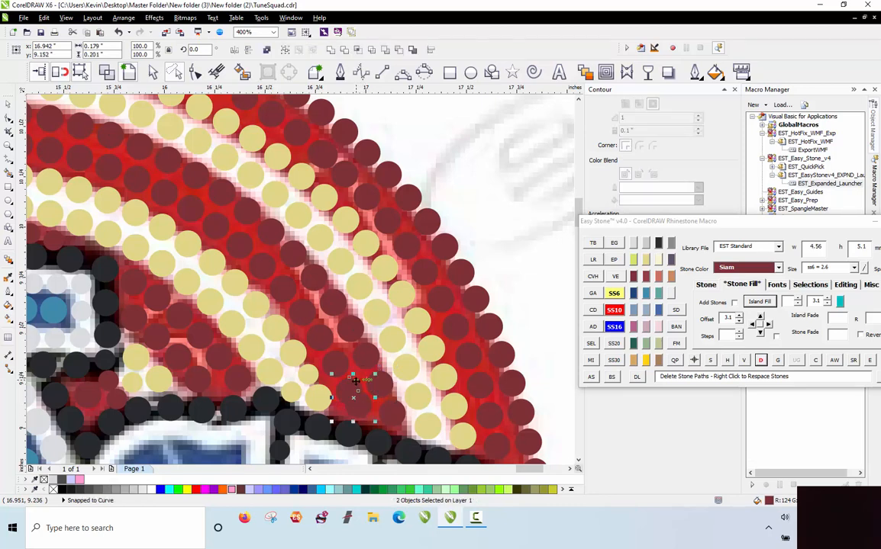
shift+click(337, 362)
shift+click(321, 336)
shift+click(302, 311)
shift+click(283, 288)
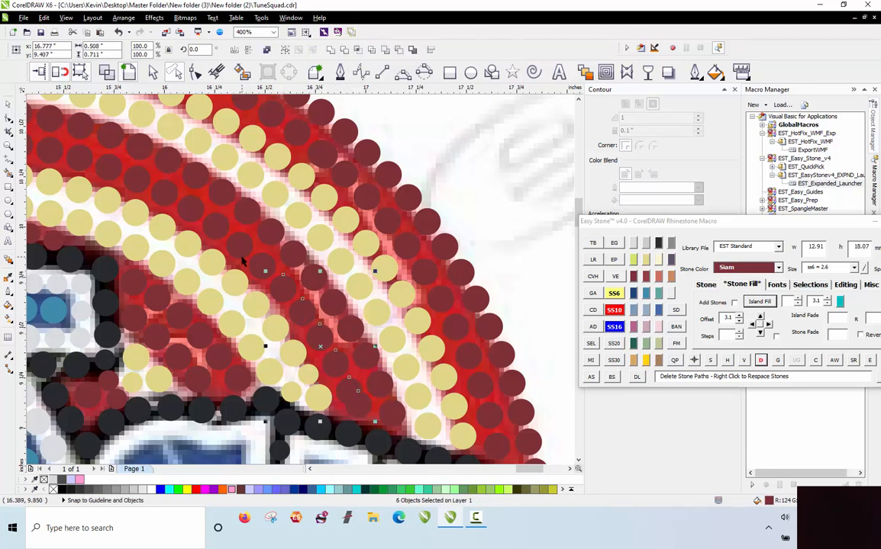
shift+click(263, 263)
shift+click(242, 242)
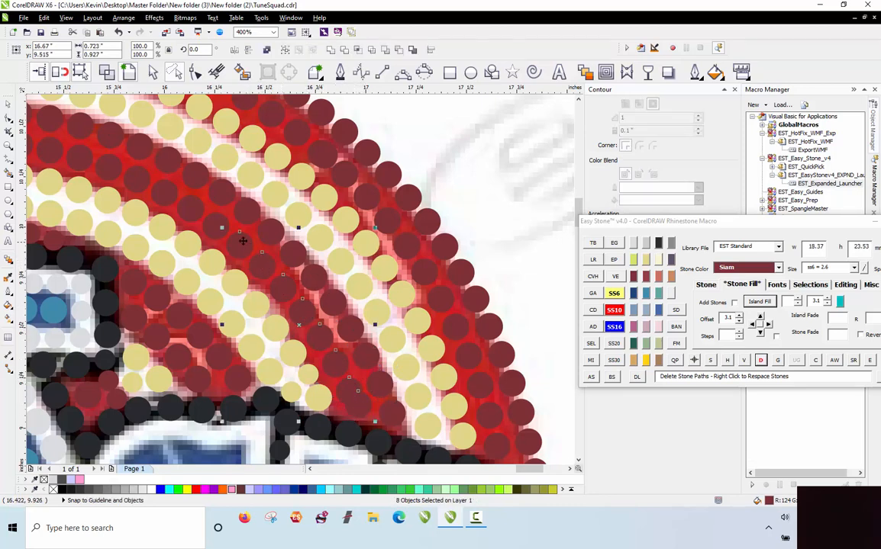
shift+click(216, 213)
shift+click(191, 195)
shift+click(163, 180)
shift+click(137, 165)
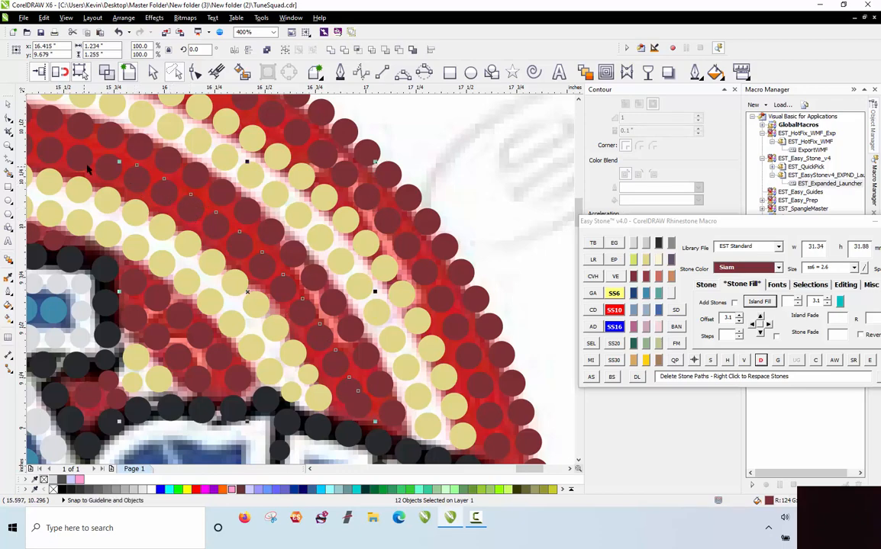
shift+click(103, 165)
shift+click(78, 155)
shift+click(44, 149)
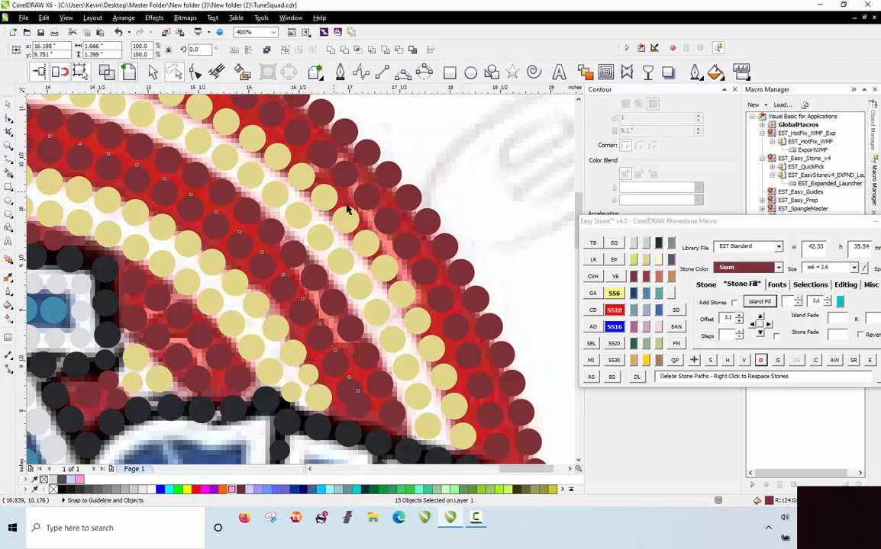
scroll(387, 221, down, 2)
scroll(278, 199, up, 2)
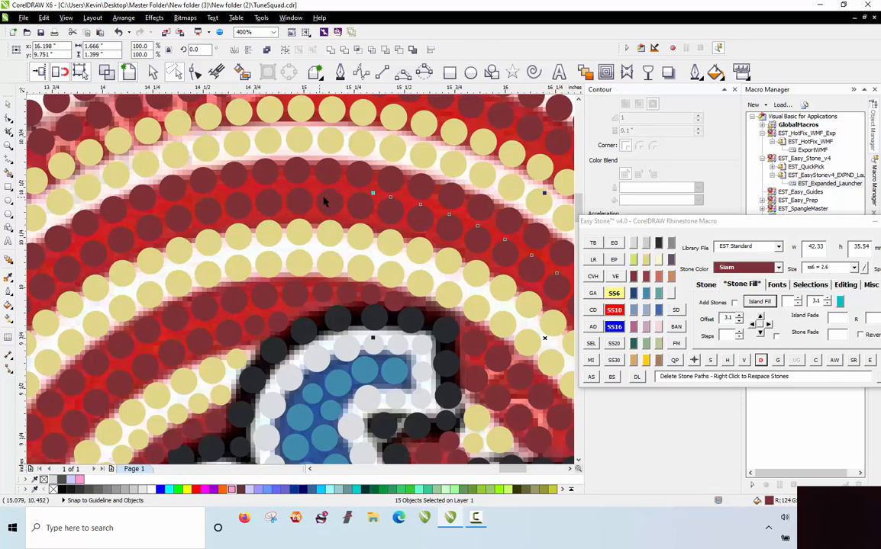
shift+click(359, 192)
shift+click(329, 189)
shift+click(299, 188)
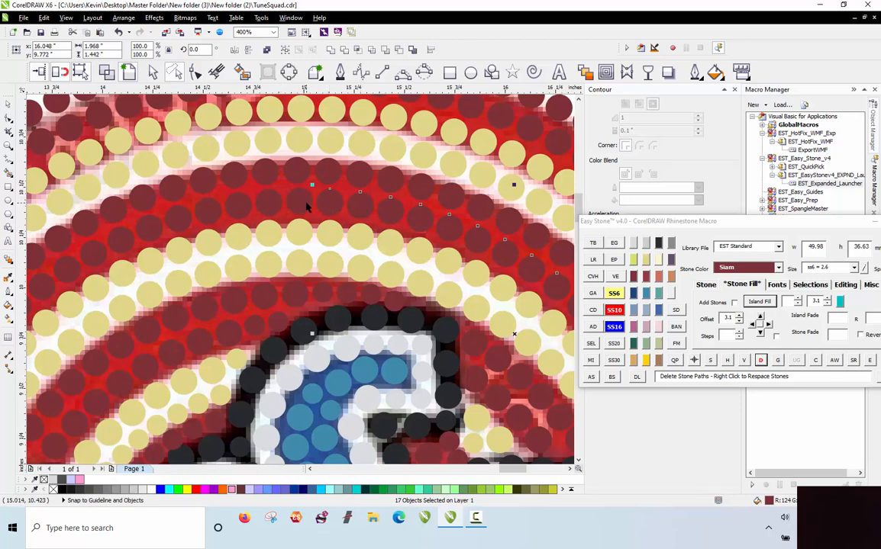
shift+click(268, 189)
shift+click(237, 191)
shift+click(208, 196)
shift+click(152, 234)
shift+click(110, 246)
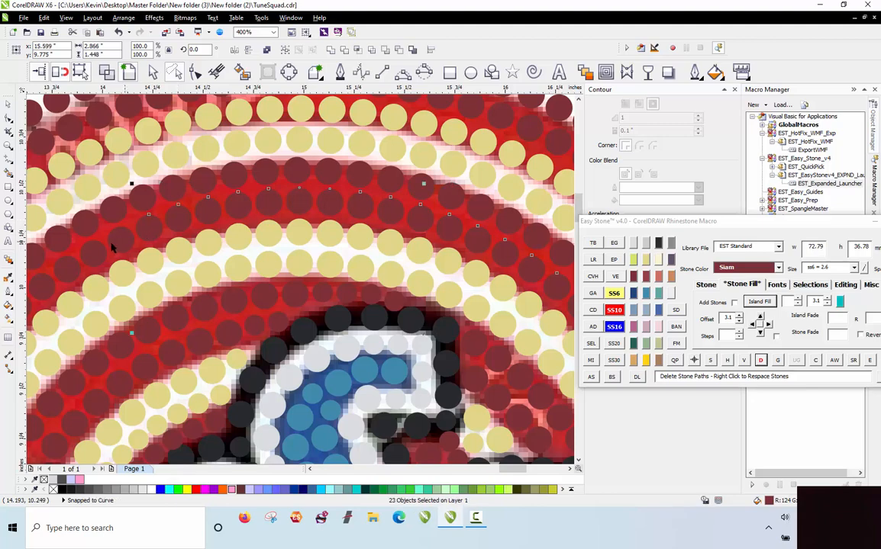
shift+click(102, 218)
shift+click(81, 232)
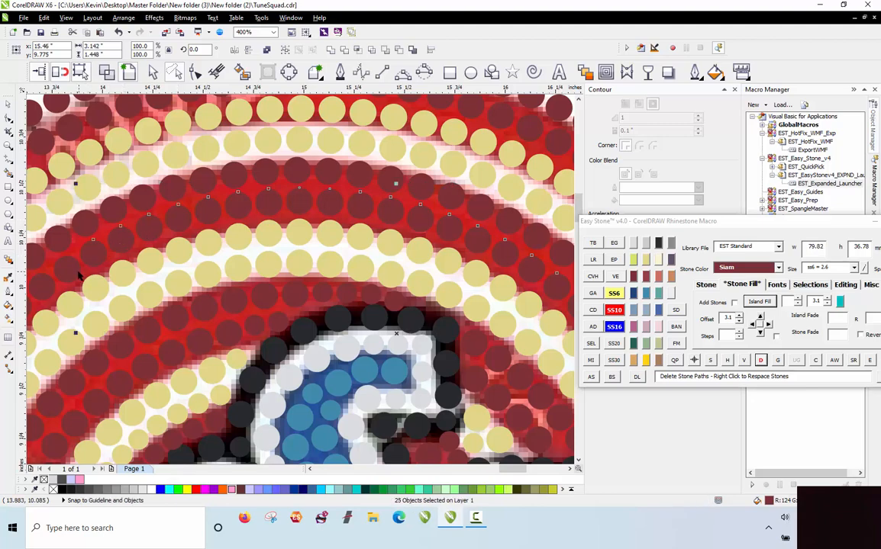
shift+click(72, 249)
shift+click(49, 260)
scroll(202, 213, down, 4)
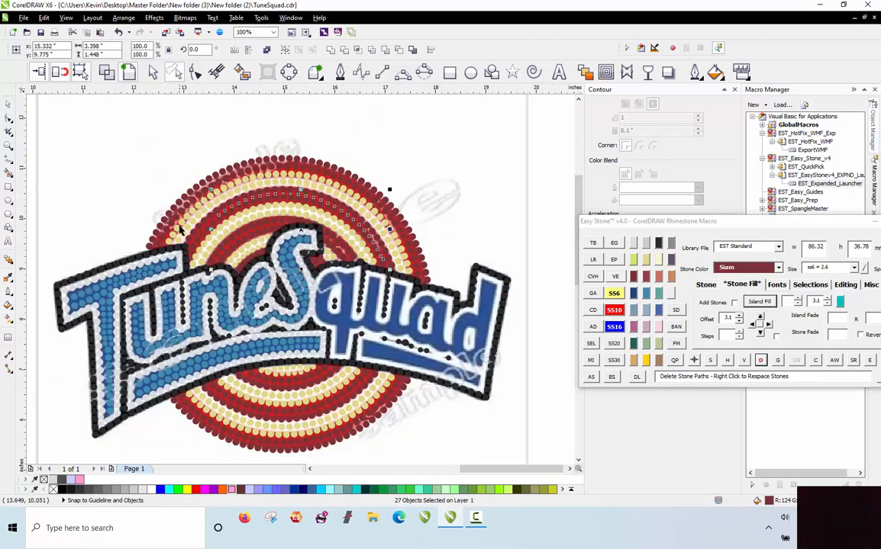
scroll(248, 206, up, 4)
shift+click(228, 193)
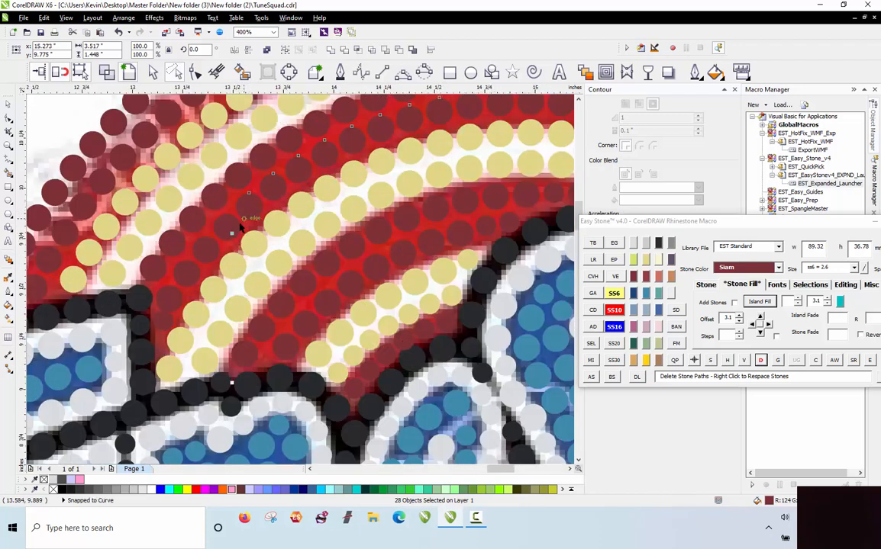
shift+click(205, 211)
shift+click(186, 232)
shift+click(178, 246)
shift+click(161, 269)
shift+click(153, 292)
click(762, 364)
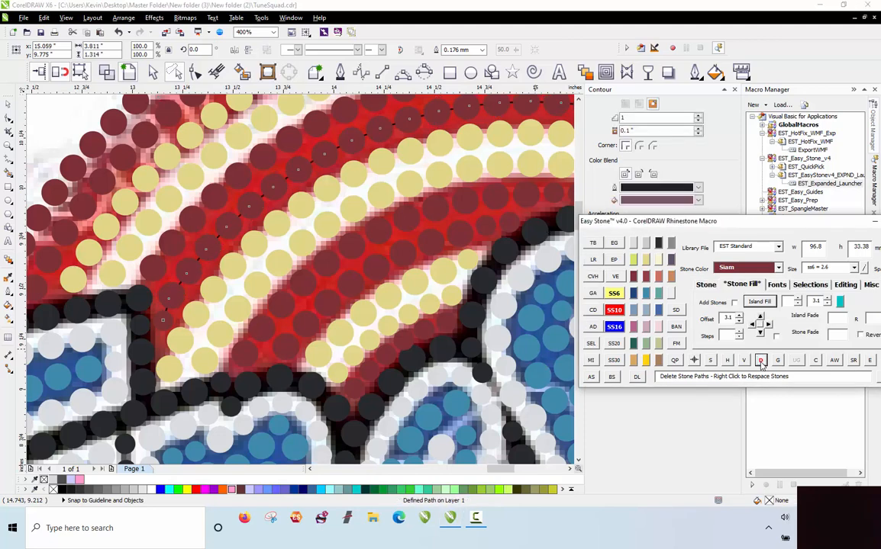
Select all the rhinestones of the TuneSquad design and place a copy in the empty area below and to the right of the original
scroll(462, 275, down, 5)
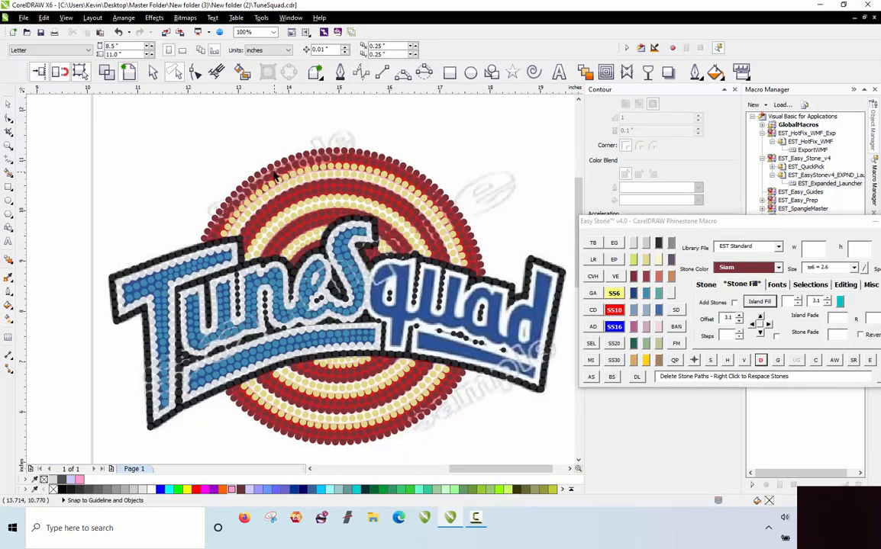
scroll(225, 168, down, 1)
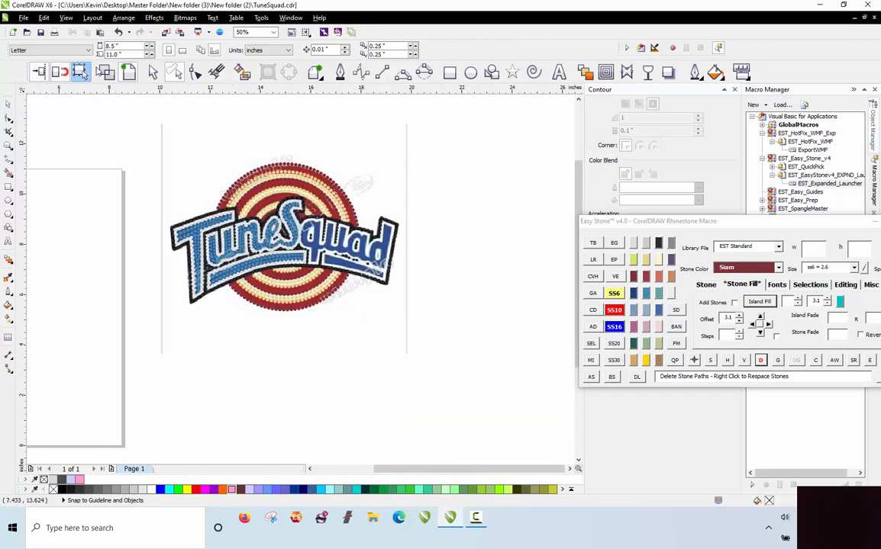
drag(136, 120, 478, 355)
scroll(170, 140, down, 1)
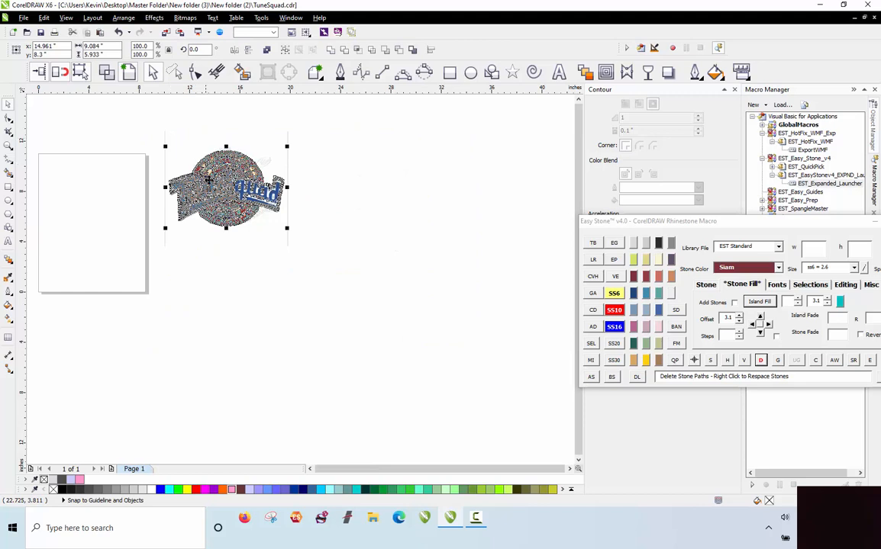
drag(241, 217, 308, 349)
right_click(313, 356)
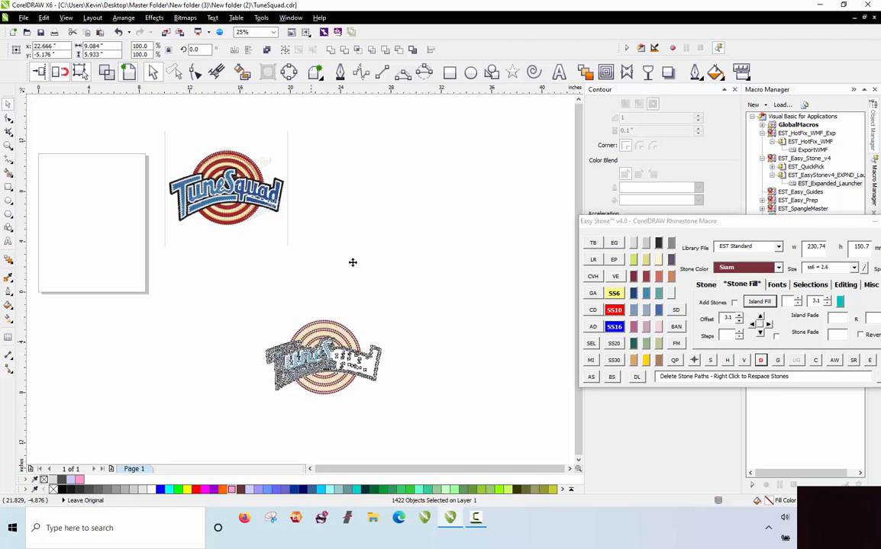
click(392, 318)
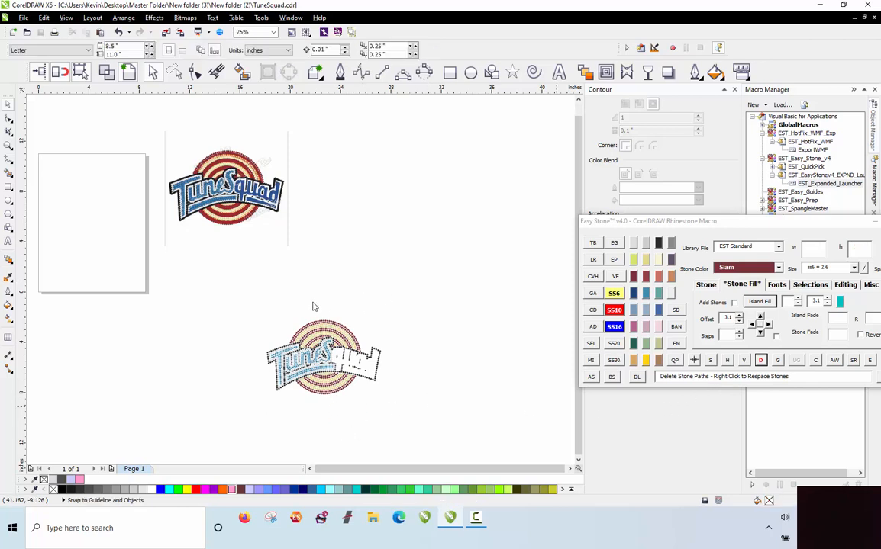
Select all the Citrine stones within the copied design by marking one as the sample and change their colour to Crystal
scroll(299, 336, up, 2)
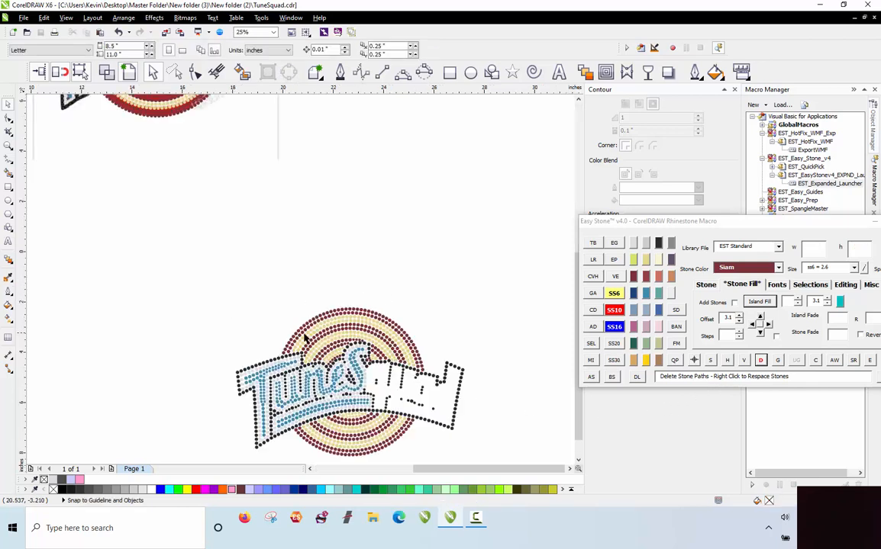
click(342, 326)
click(694, 359)
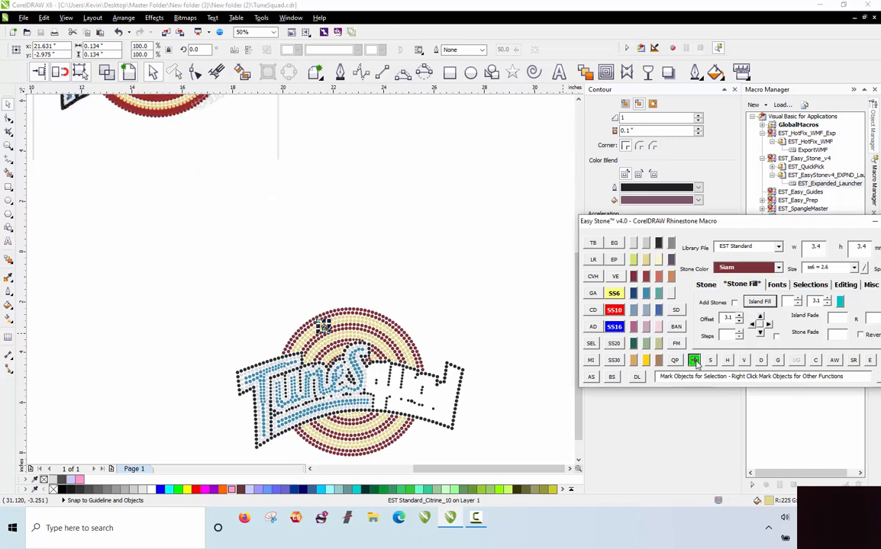
drag(222, 290, 450, 456)
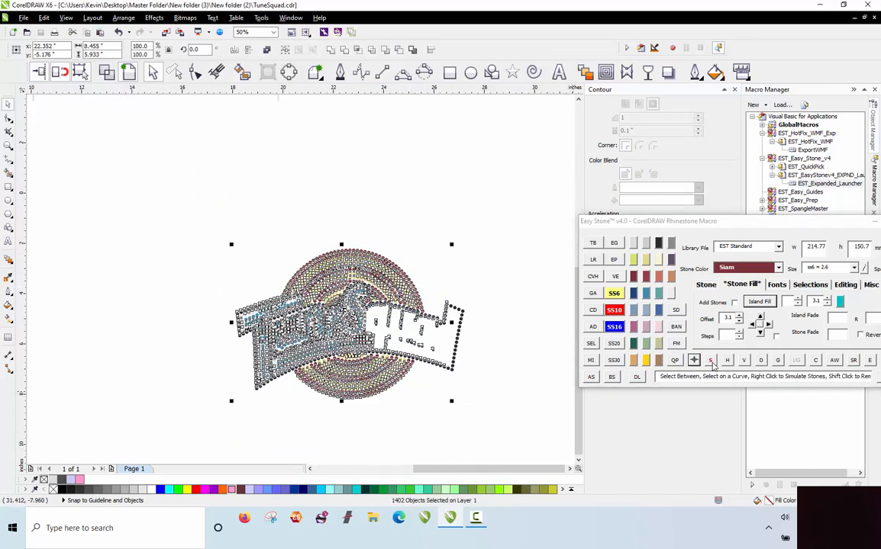
click(634, 294)
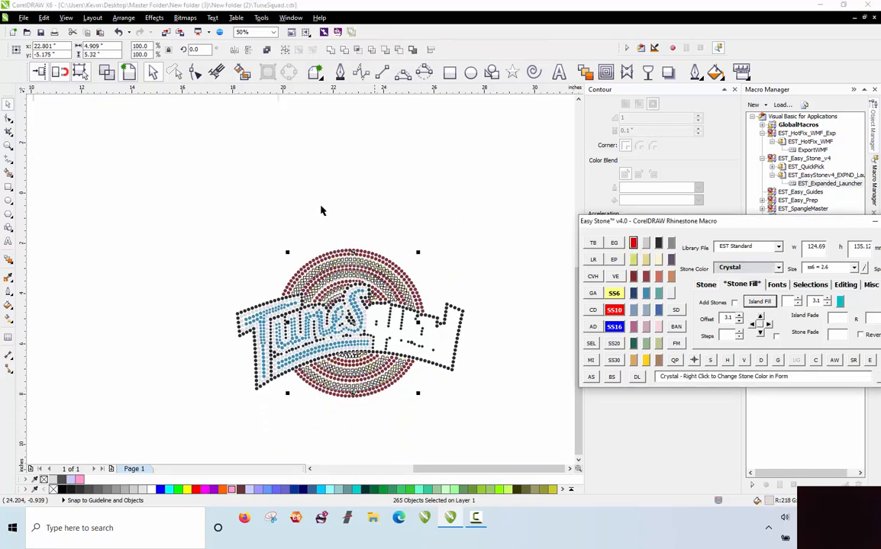
Add a weed box behind the whole copied stone design and fill the box with dark grey
drag(197, 195, 510, 427)
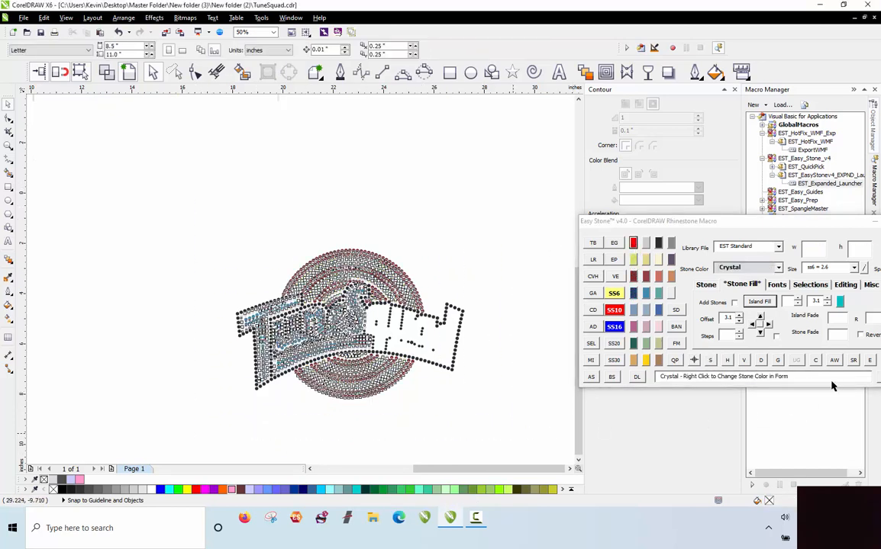
click(630, 295)
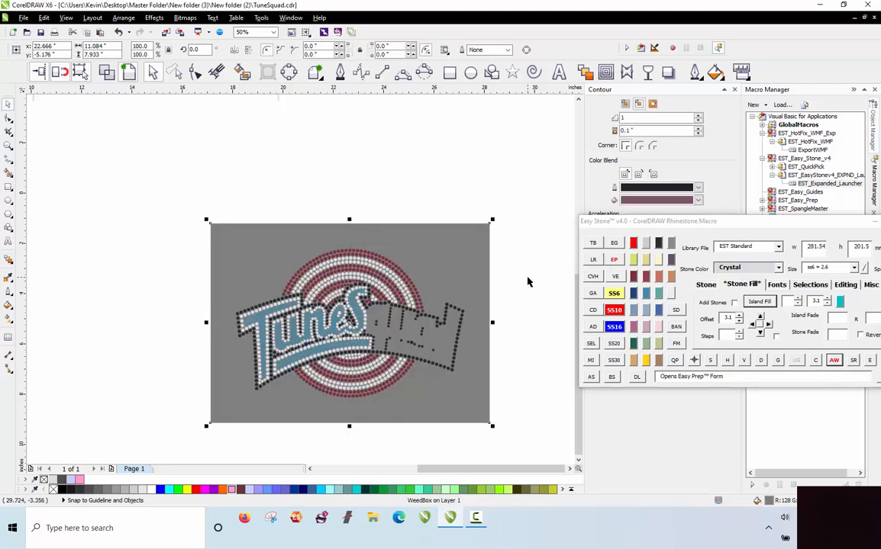
click(526, 281)
click(462, 371)
click(84, 490)
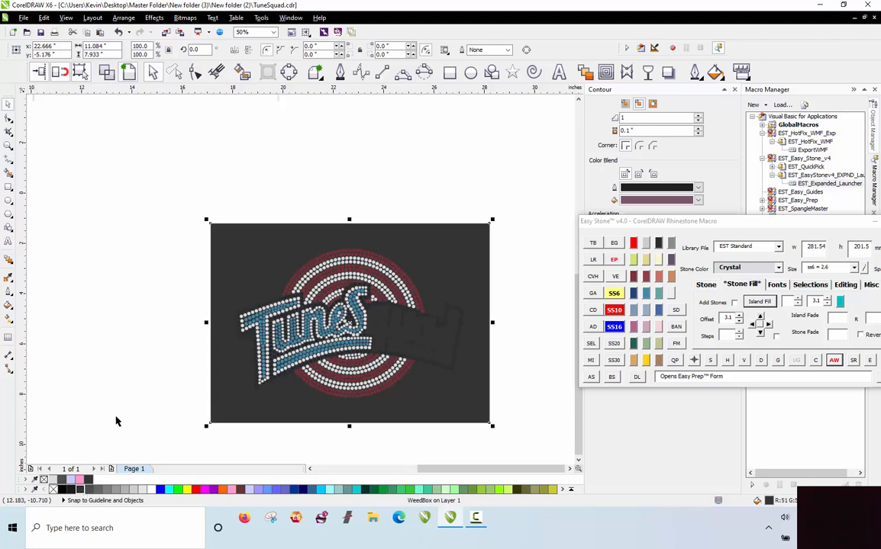
key(Escape)
scroll(376, 357, up, 1)
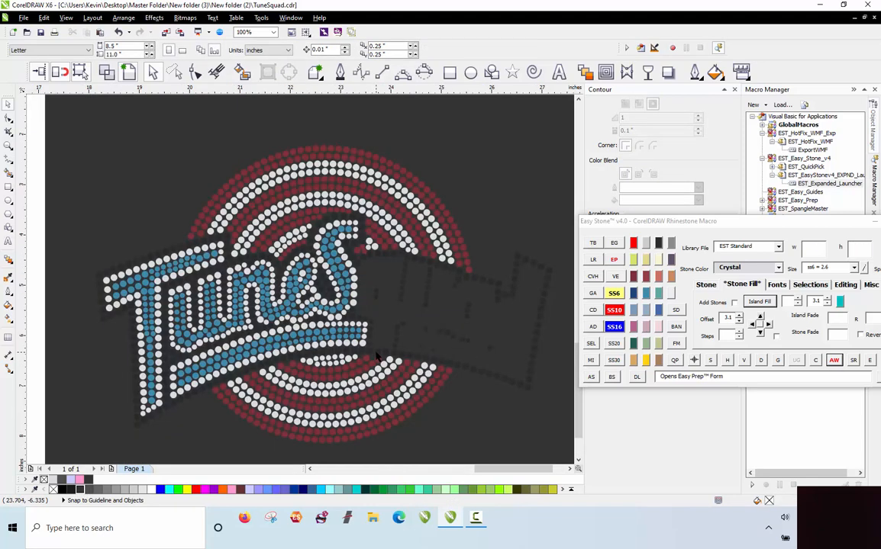